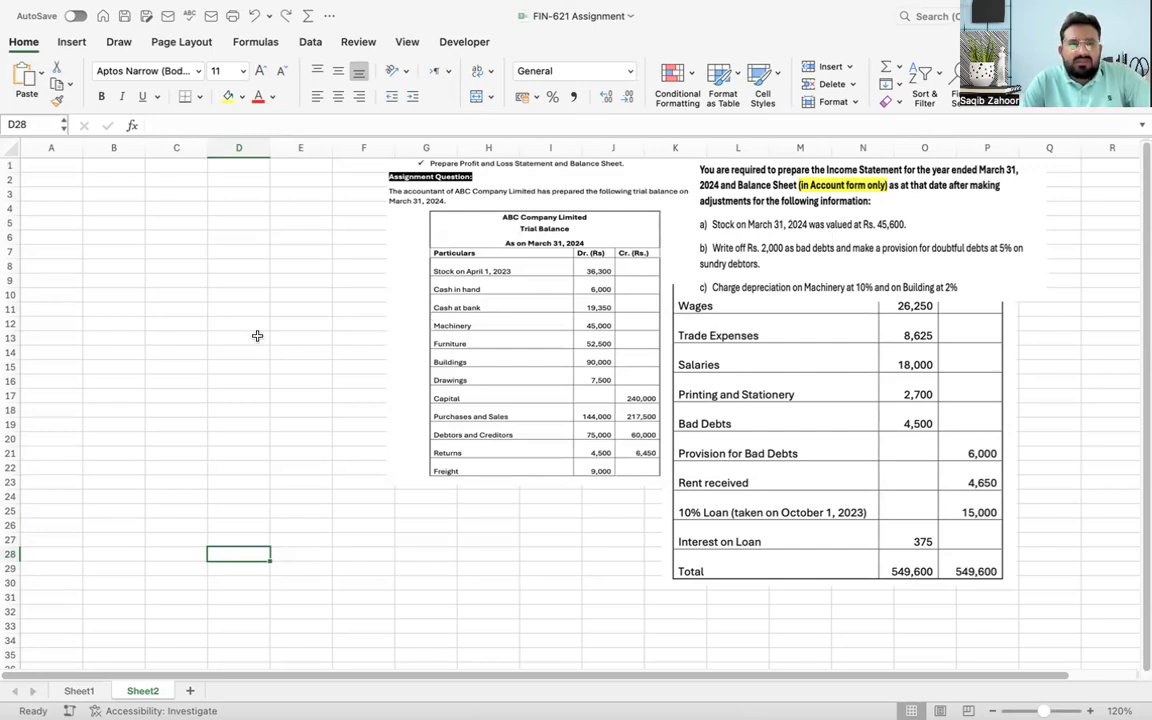
Step: Enter the title "Profit and Loss Account" in cell A2
left_click(68, 193)
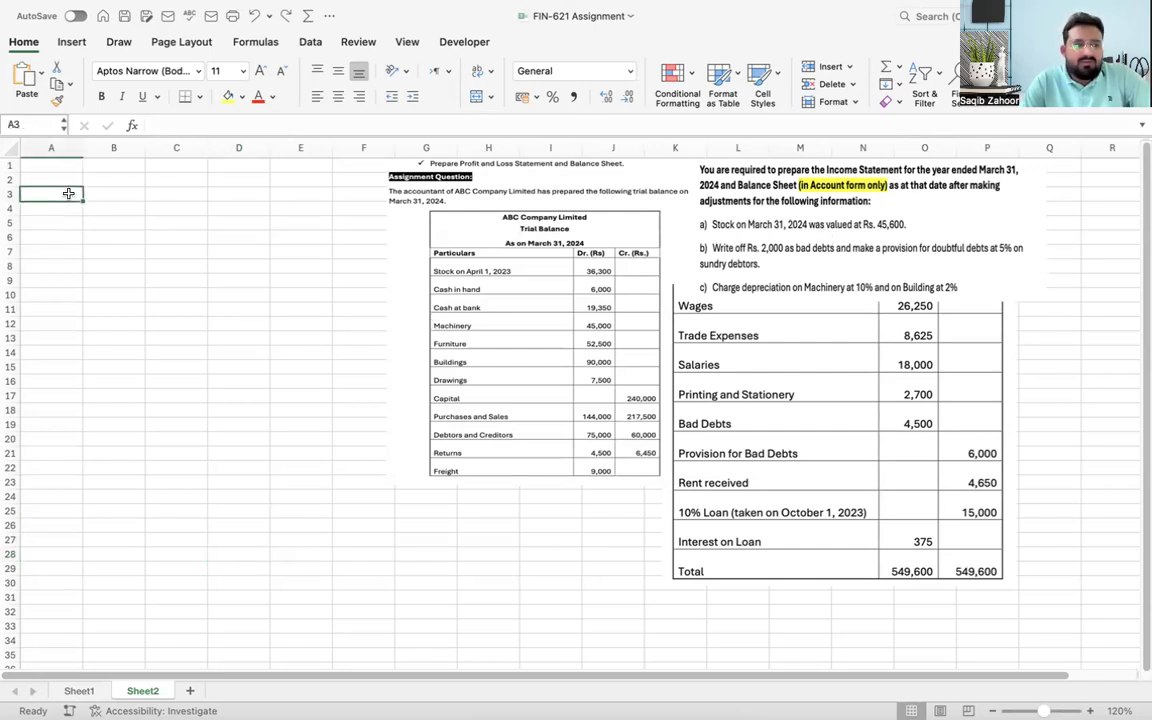
key("Up")
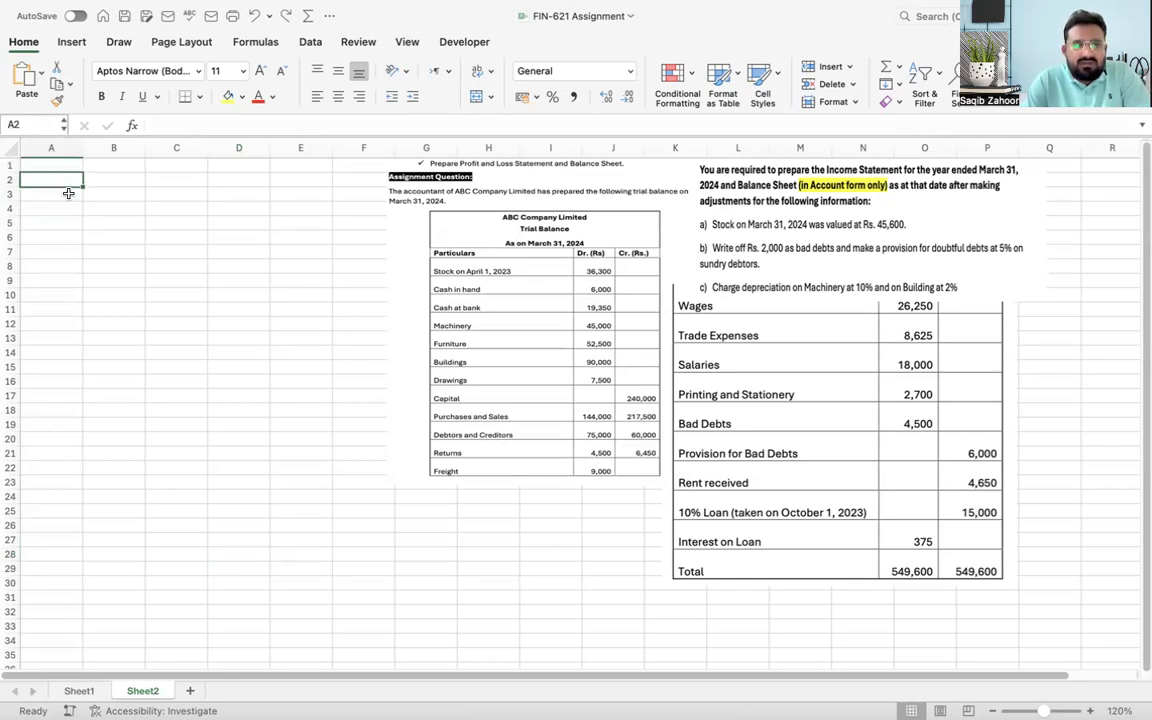
type("Pro")
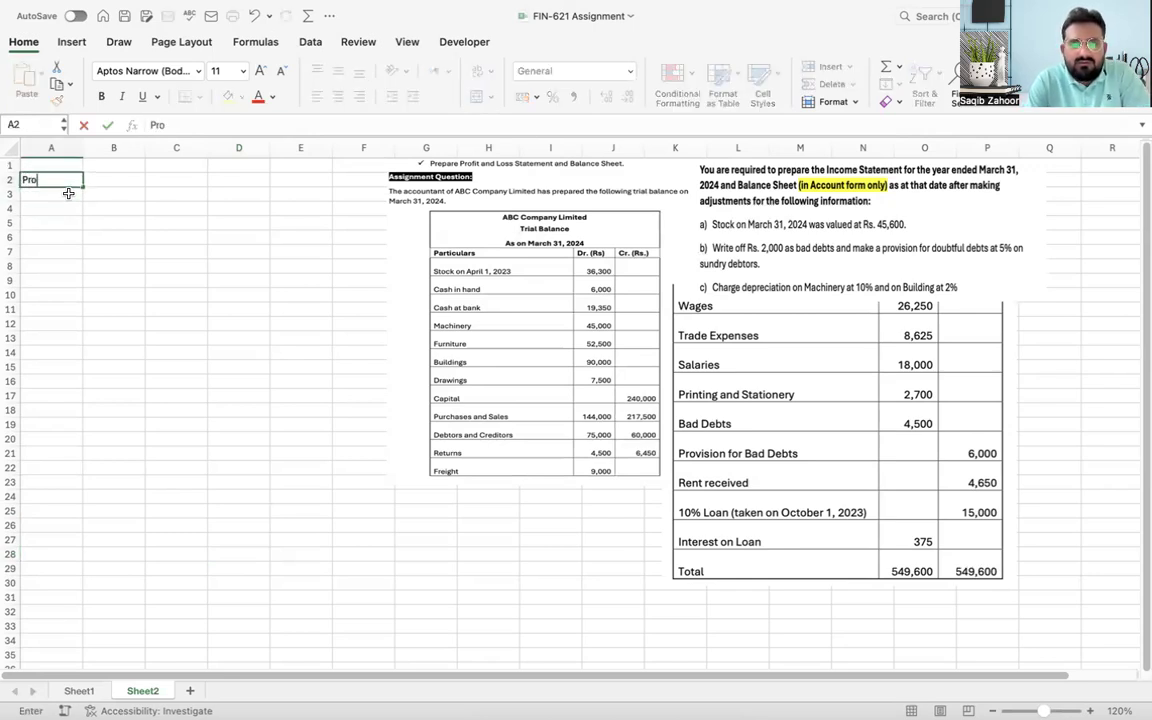
type("fit and L")
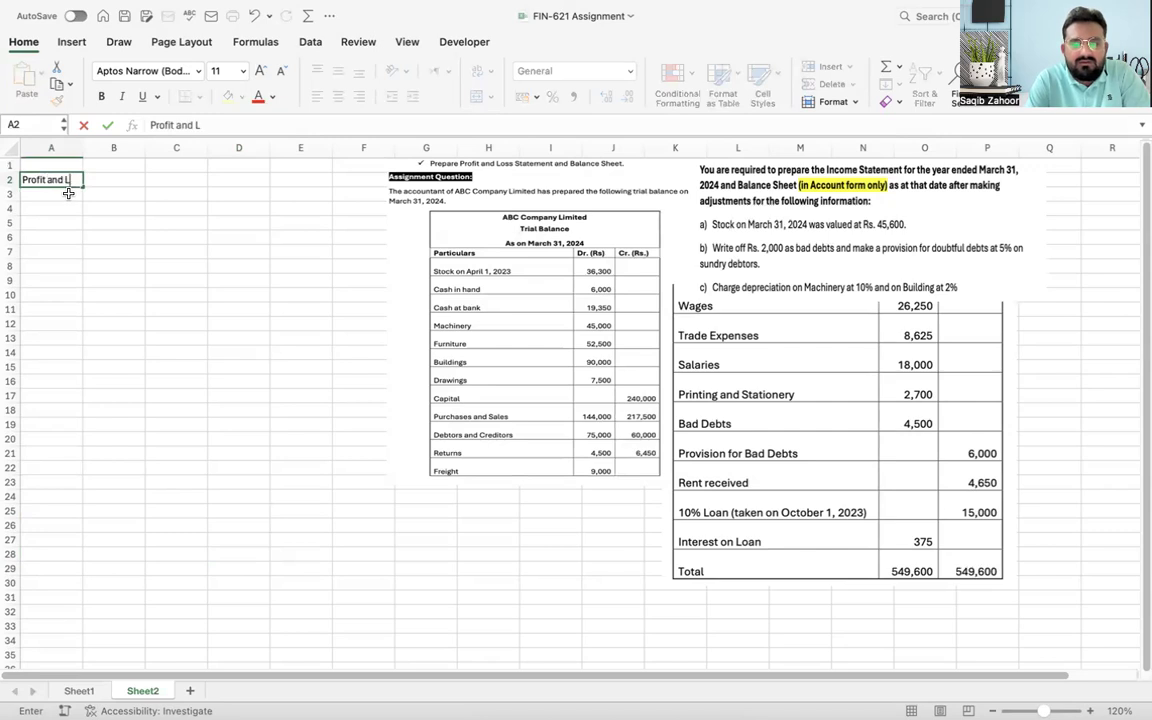
type("oss Account")
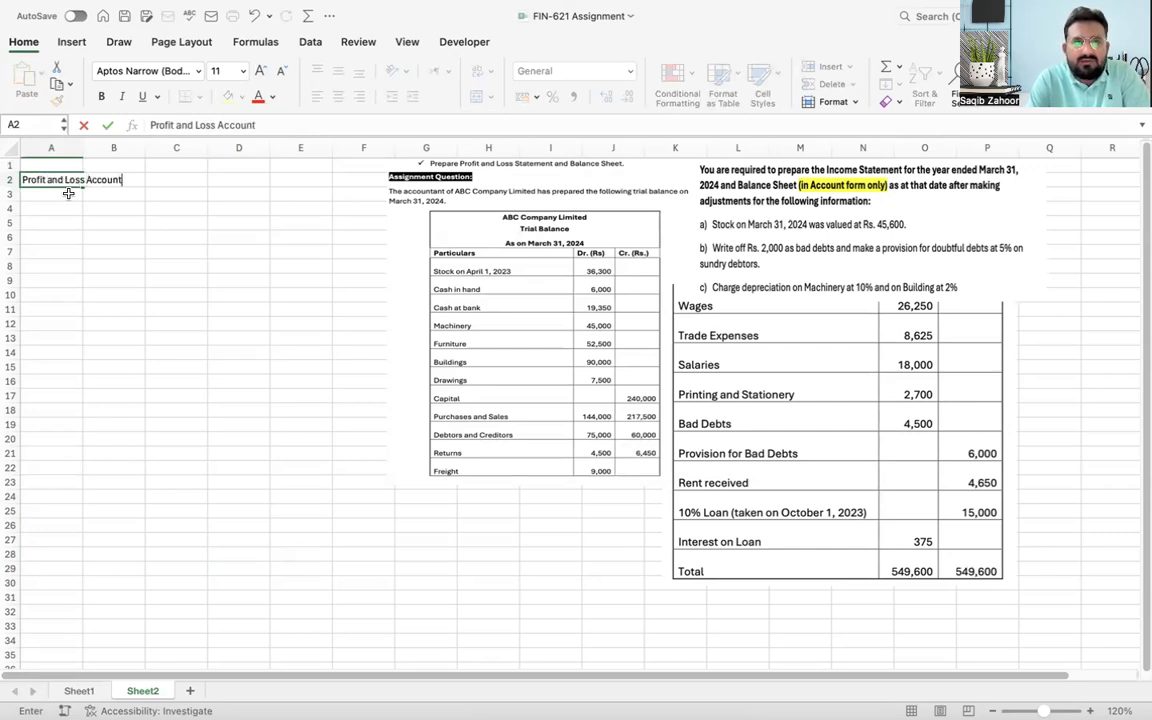
key("Return")
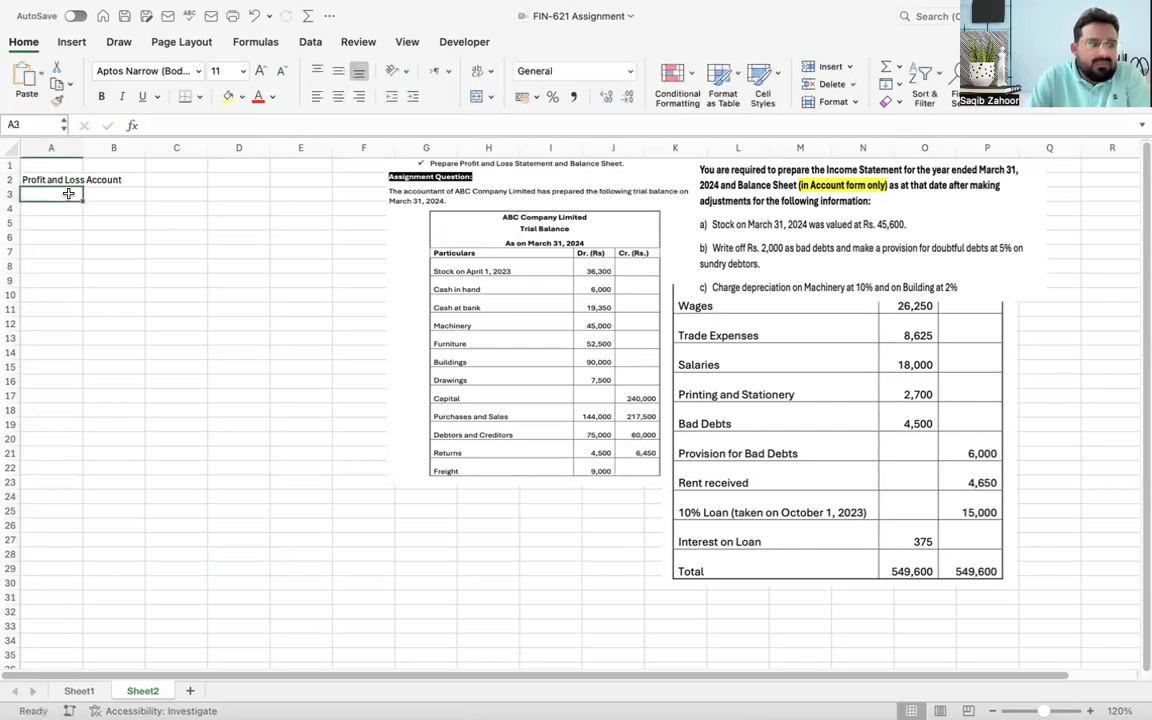
key("Up")
type("As")
key("Right")
key("Left")
key("ctrl+z")
Step: Enter the date line "As on year ended March 31st, 2024" in cell A3
left_click(68, 193)
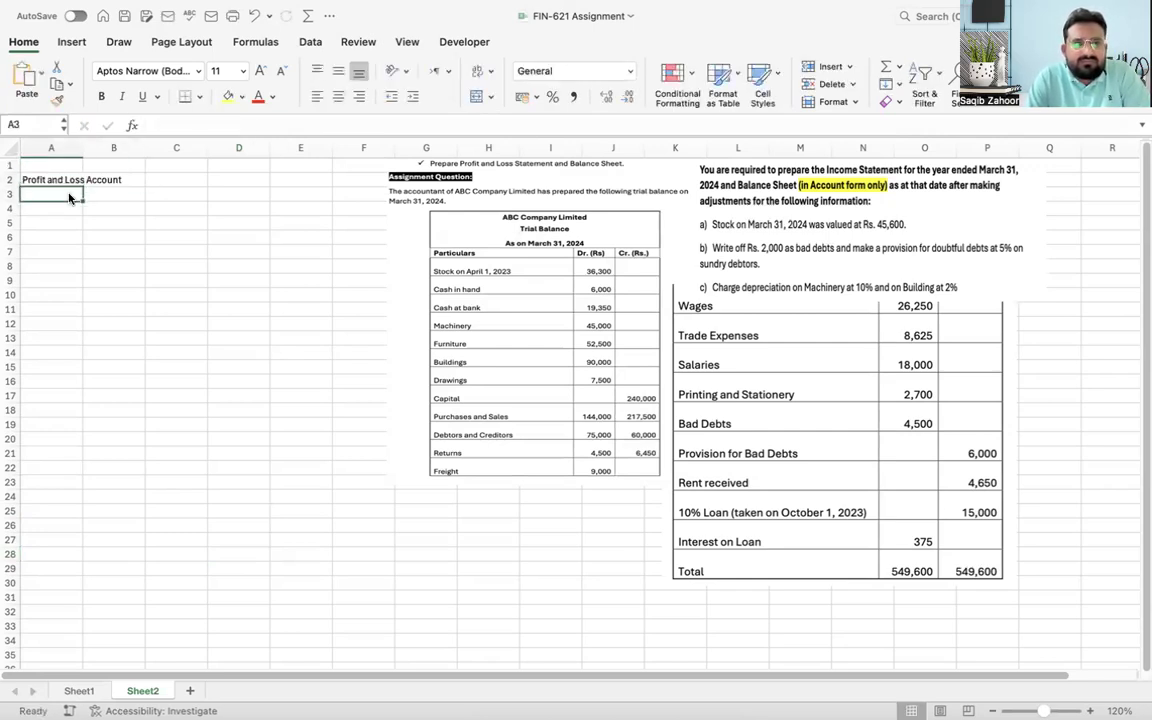
type("As on year ended")
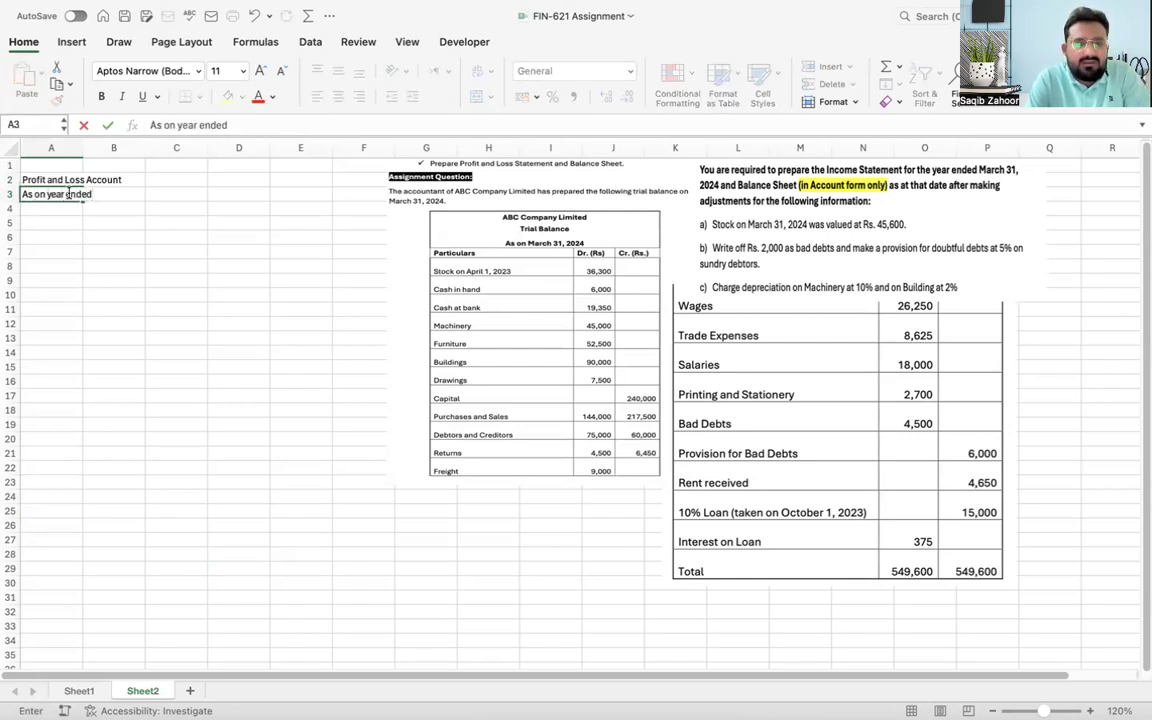
type(" Mar")
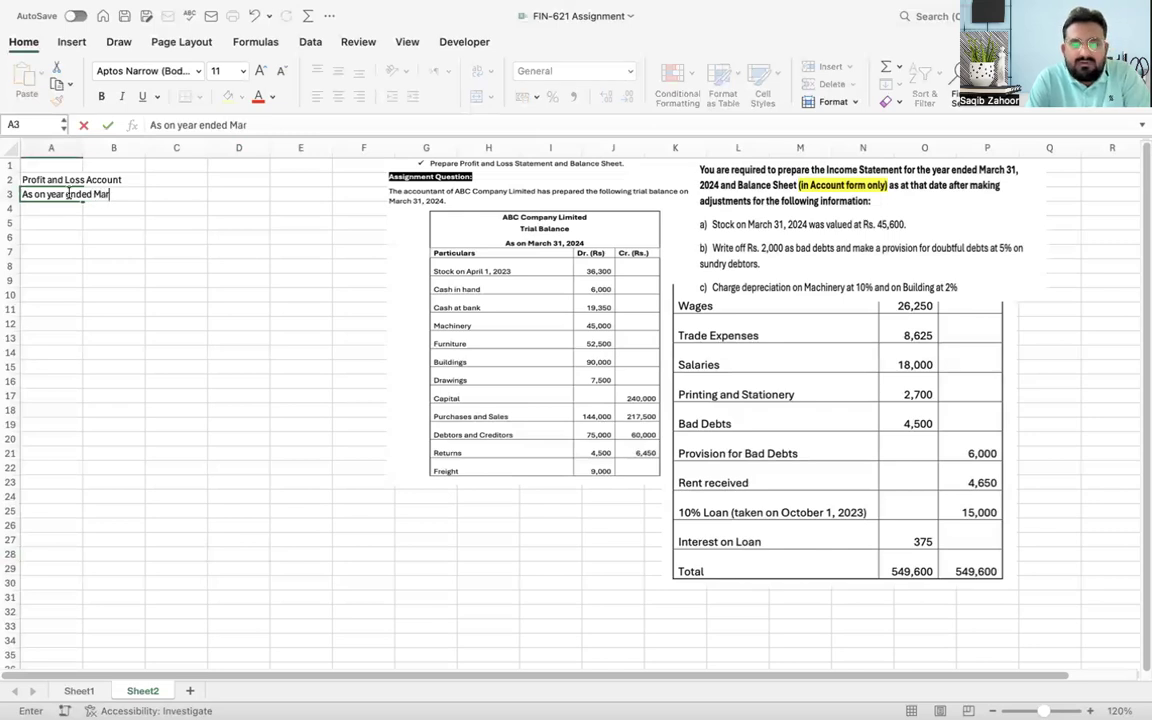
type("ch 31")
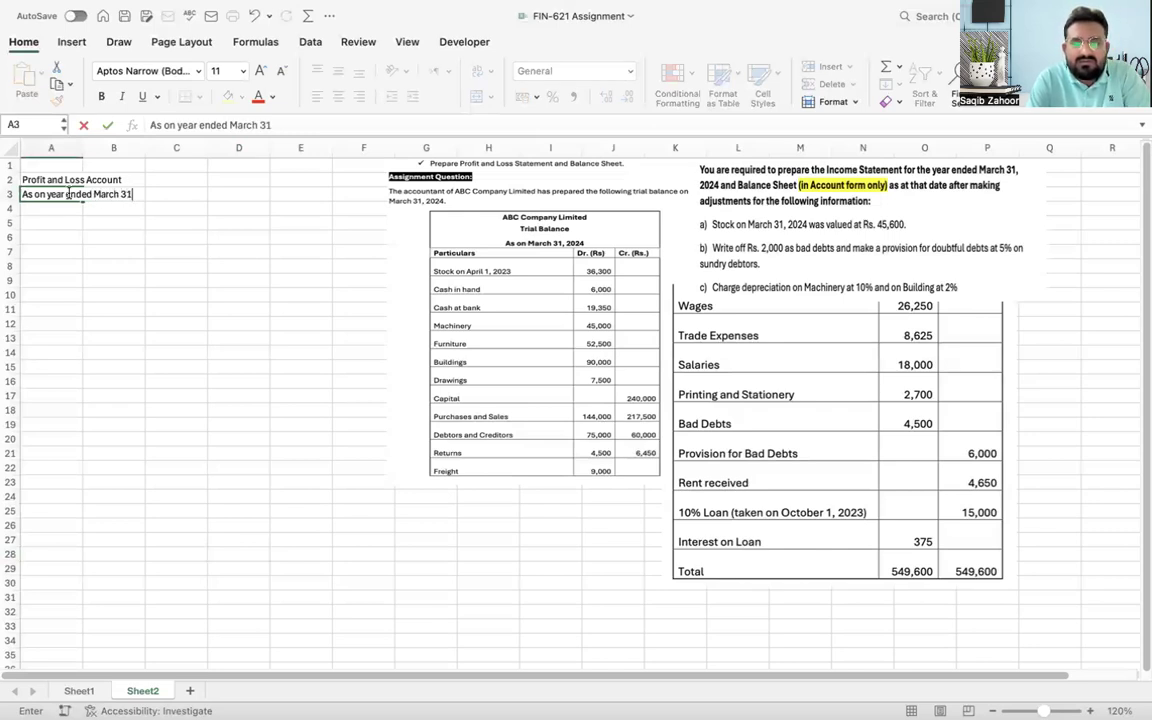
type("st, 202")
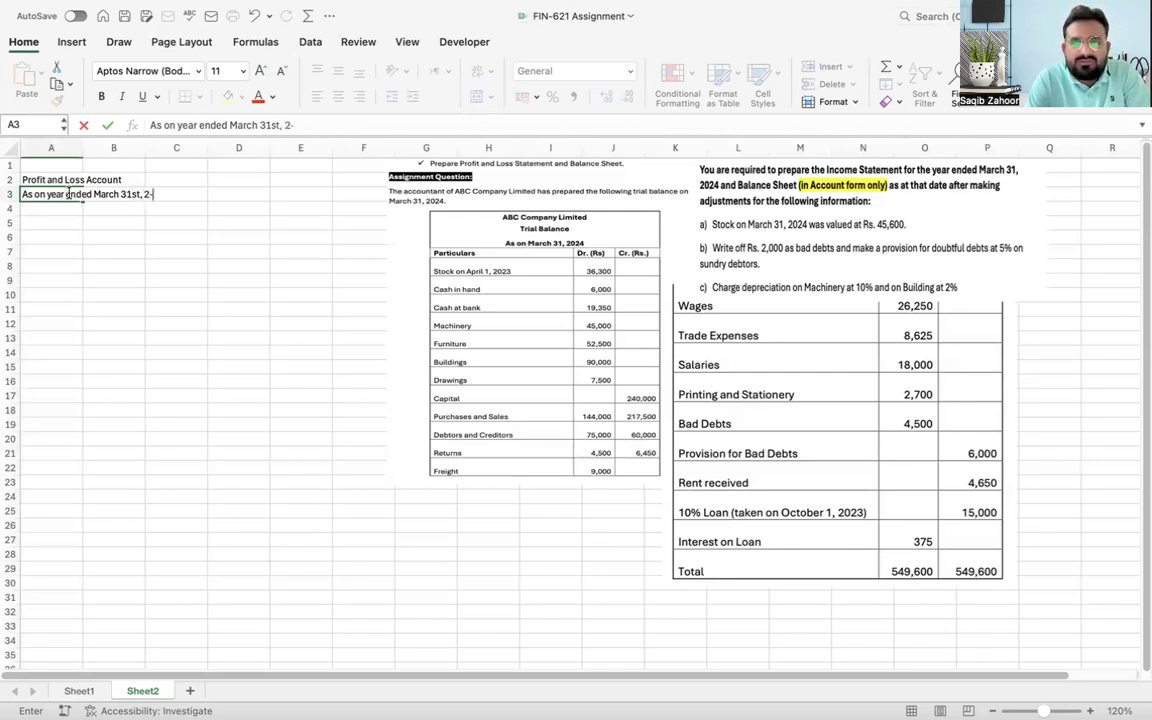
type("4")
key("Return")
type("\\")
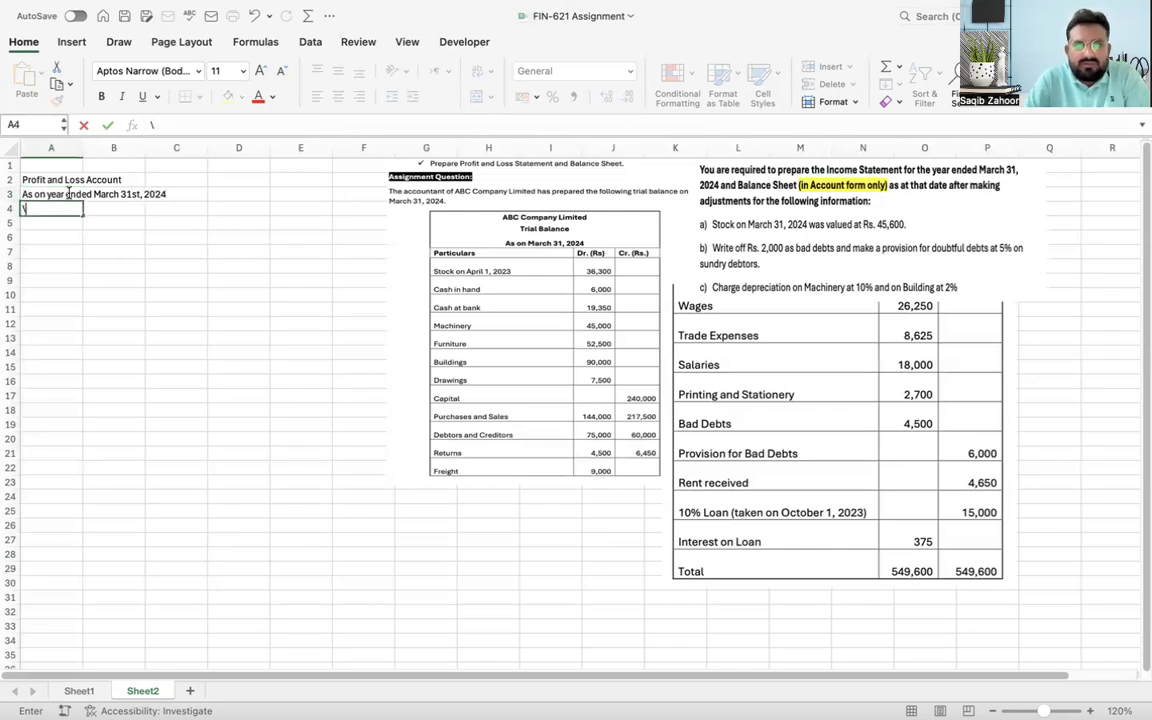
left_click(112, 263)
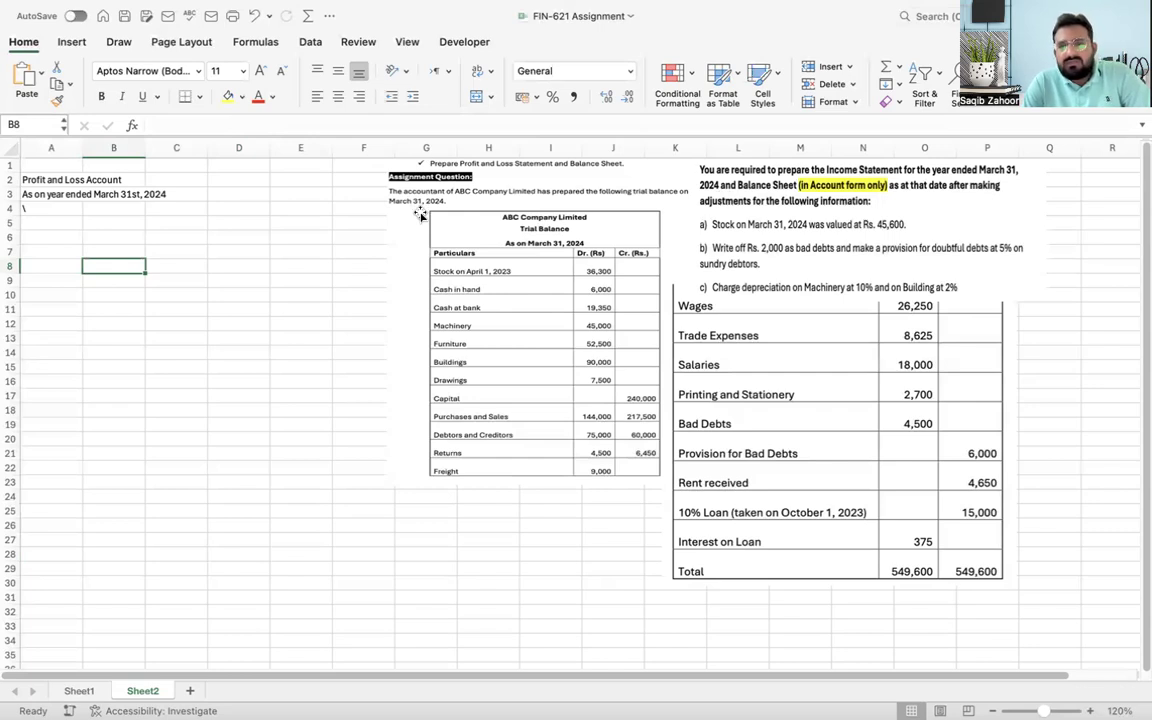
left_click(47, 208)
key("ctrl+z")
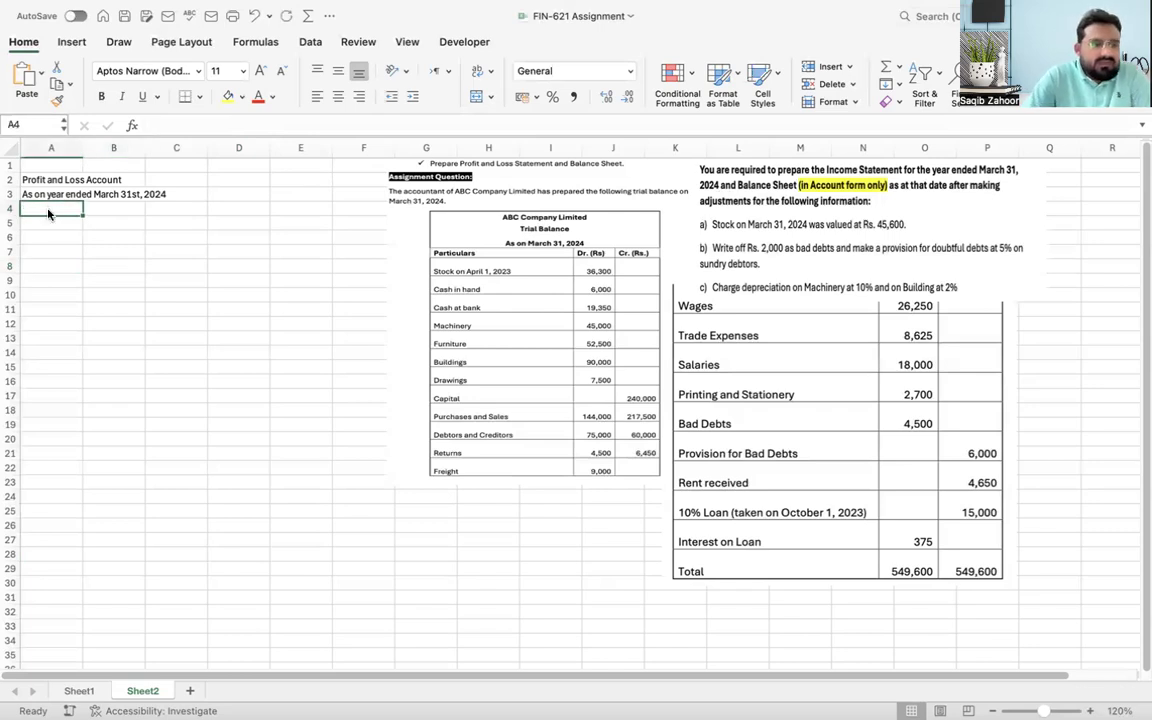
Step: Enter the label "Sales" in cell A5, leaving a blank row below the date line
key("Down")
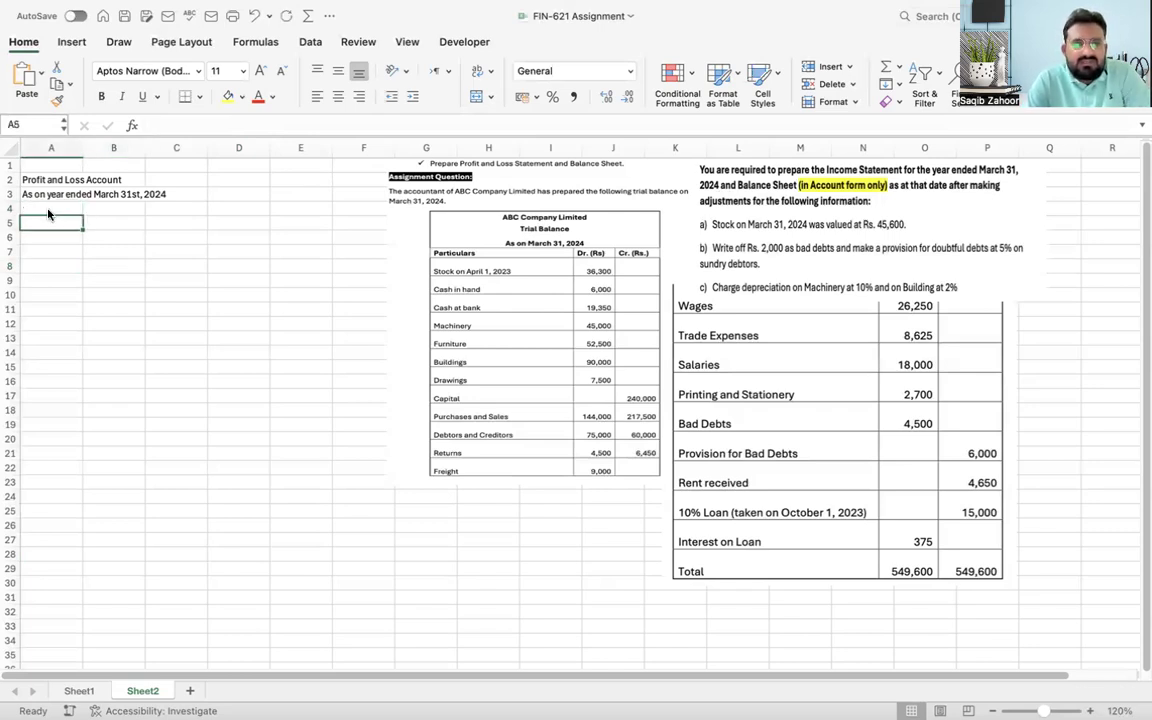
type("Sales")
key("Tab")
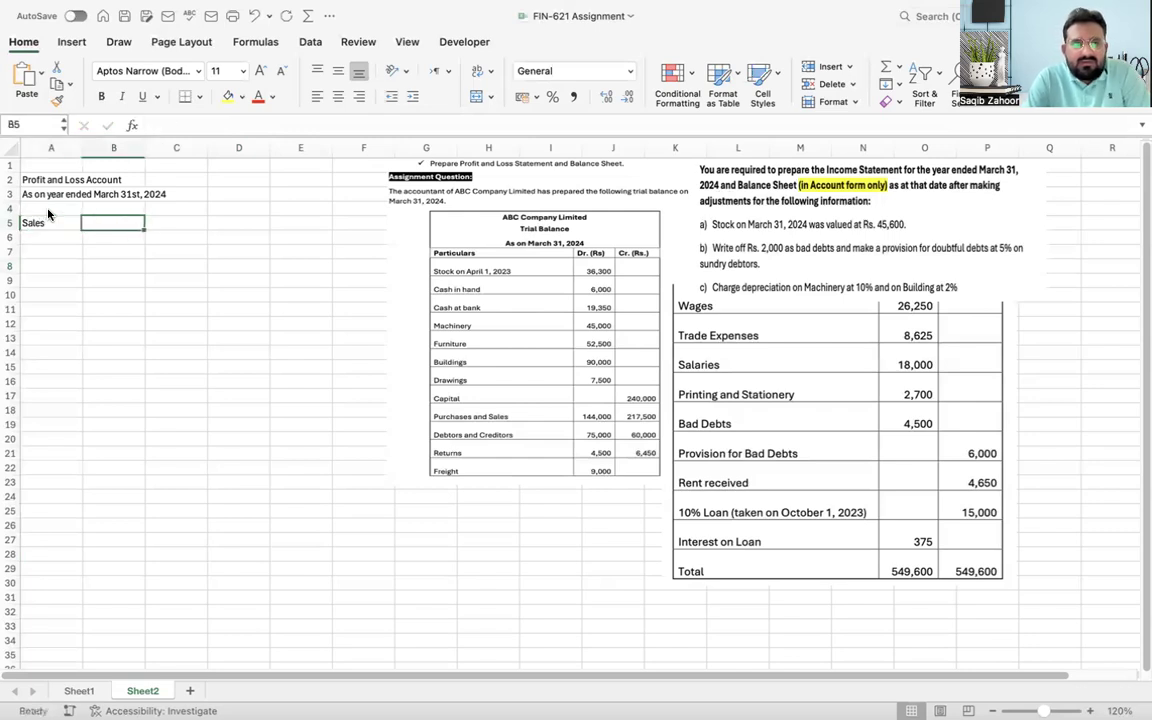
Step: Try to change the font of the whole sheet to Arial
left_click_drag(35, 165, 345, 580)
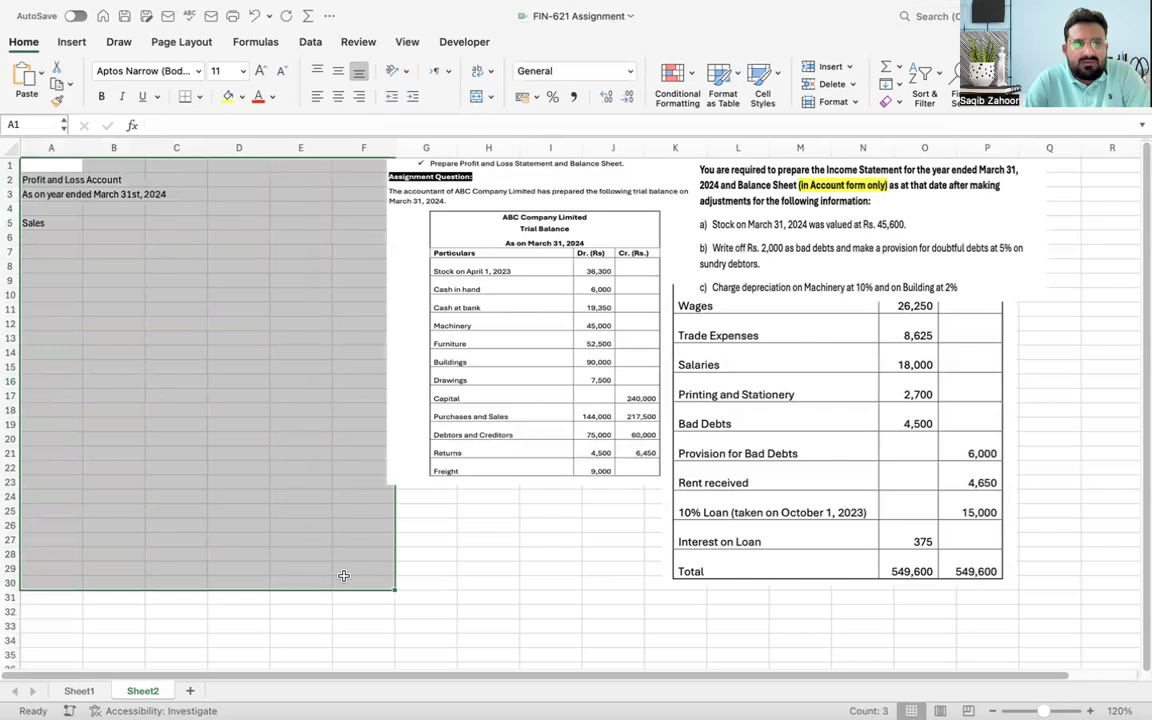
left_click(130, 71)
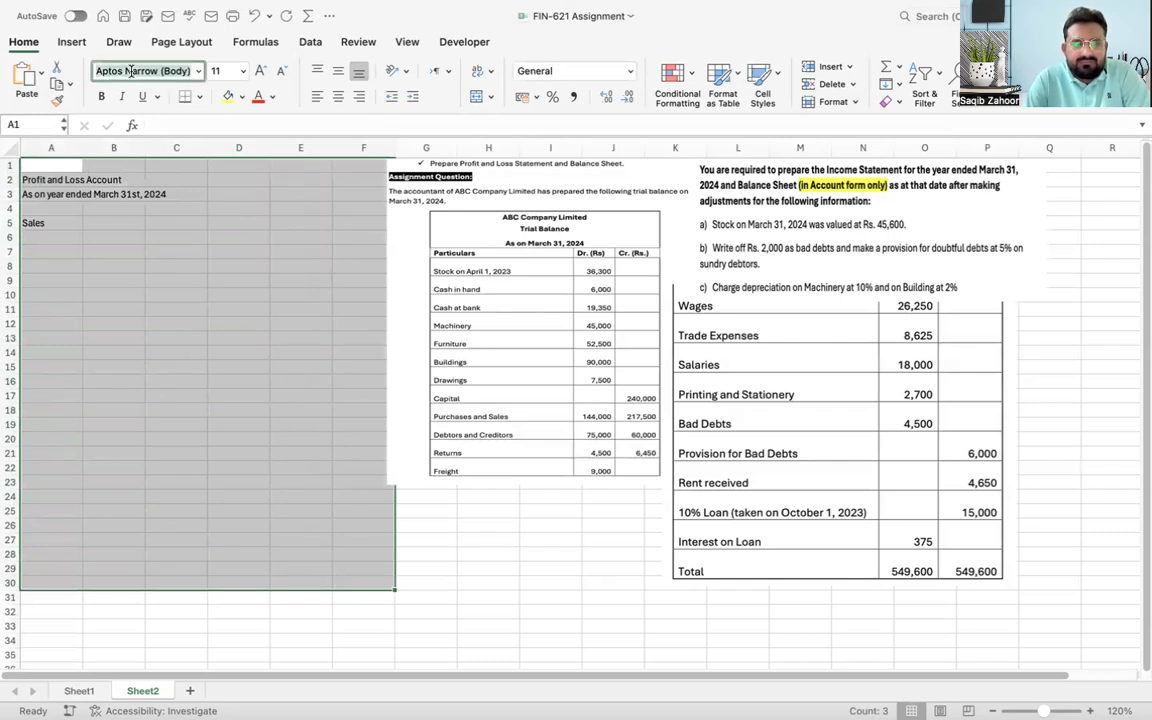
left_click(11, 148)
left_click(156, 71)
type("Arial")
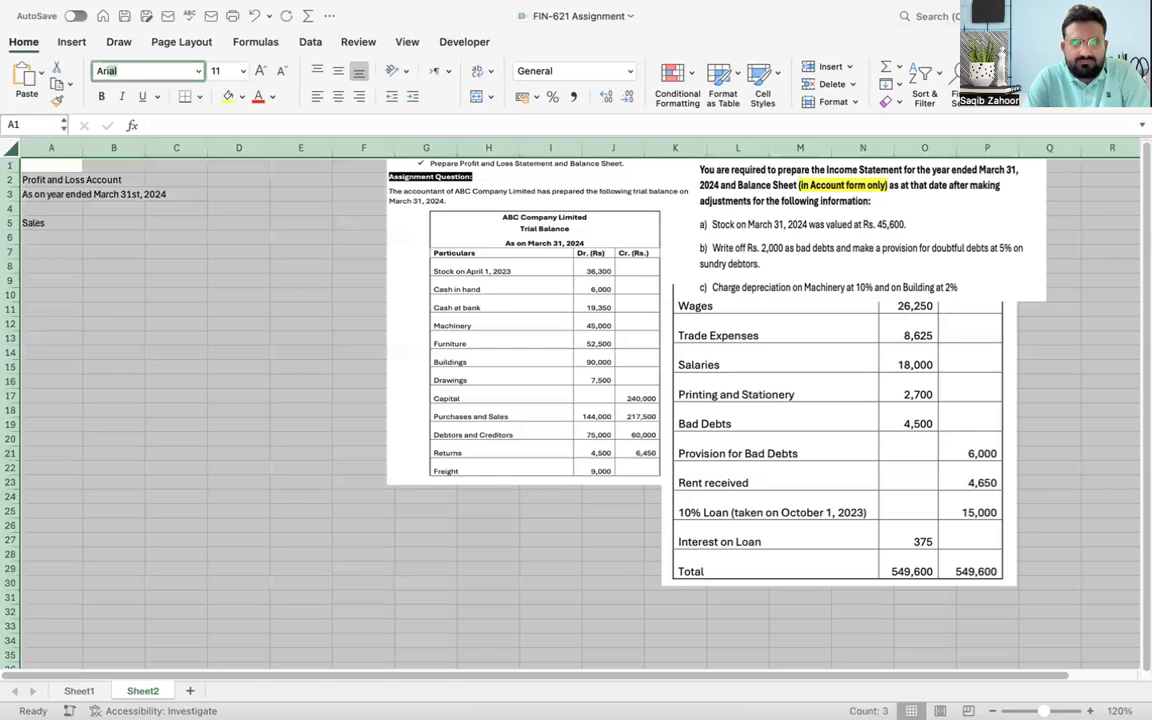
key("Tab")
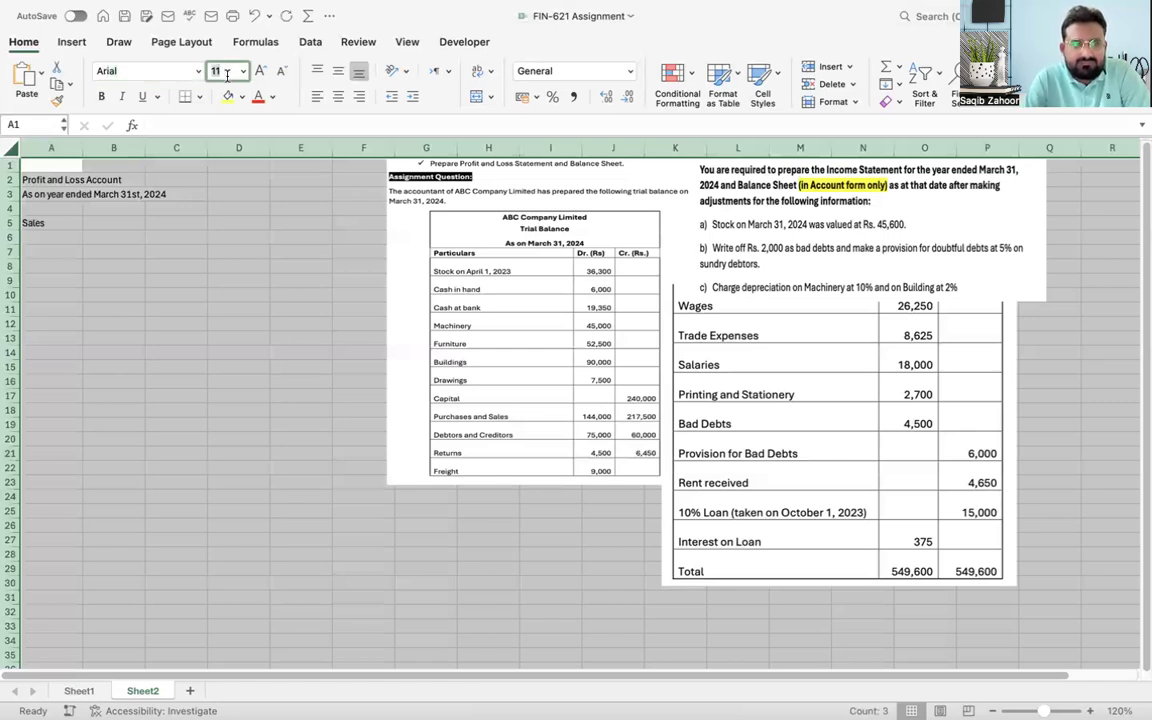
key("Escape")
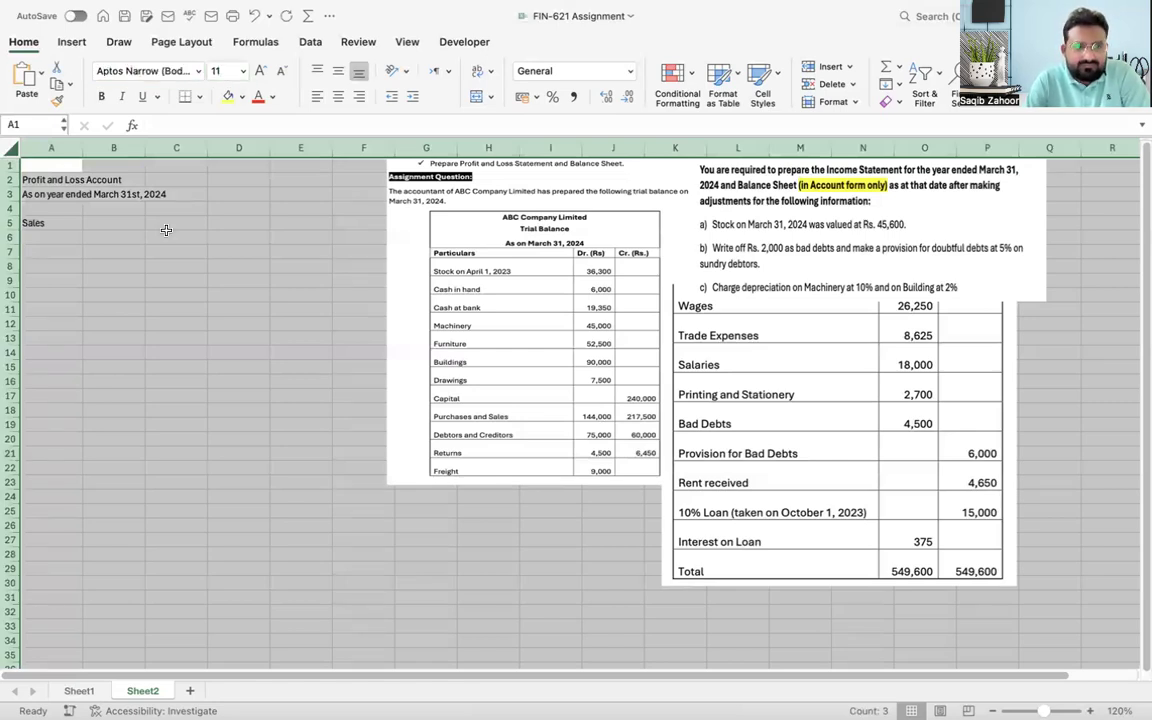
left_click(160, 236)
Step: Make the statement title and date line in A2 and A3 bold
left_click(44, 167)
left_click(62, 250)
left_click_drag(41, 181, 158, 193)
key("ctrl+b")
Step: Enter the sales amount 217500 from the trial balance in cell C5, on the Sales row
left_click(32, 223)
key("Right")
key("Right")
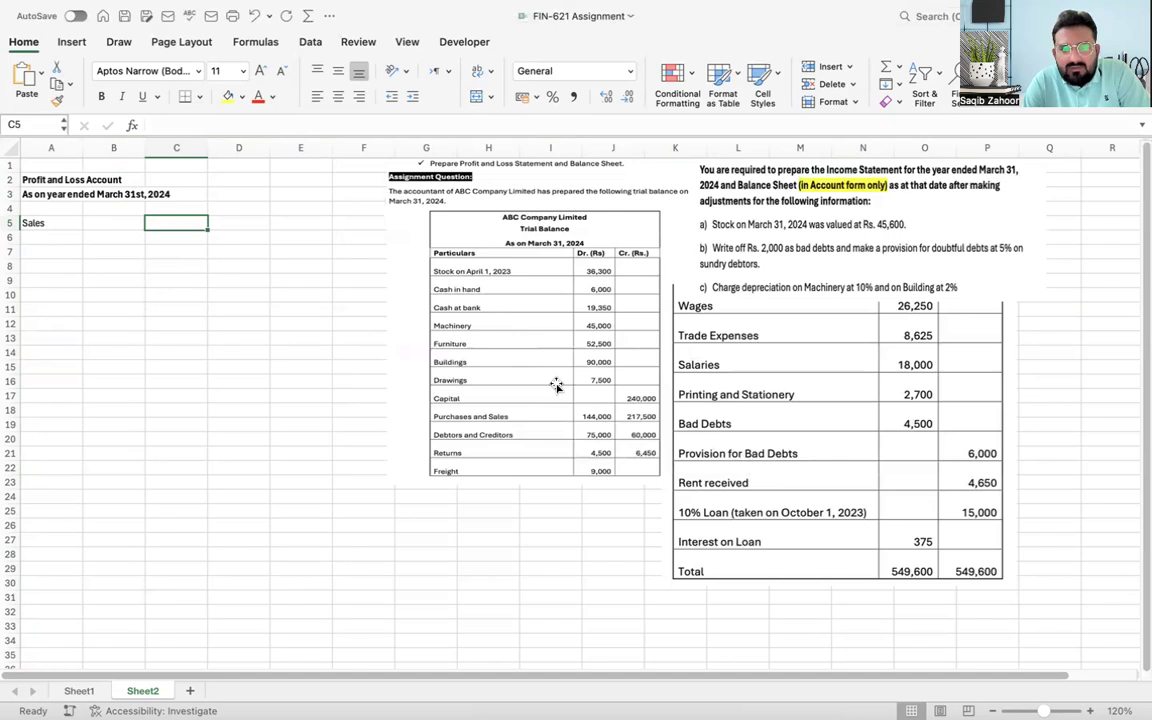
left_click(480, 415)
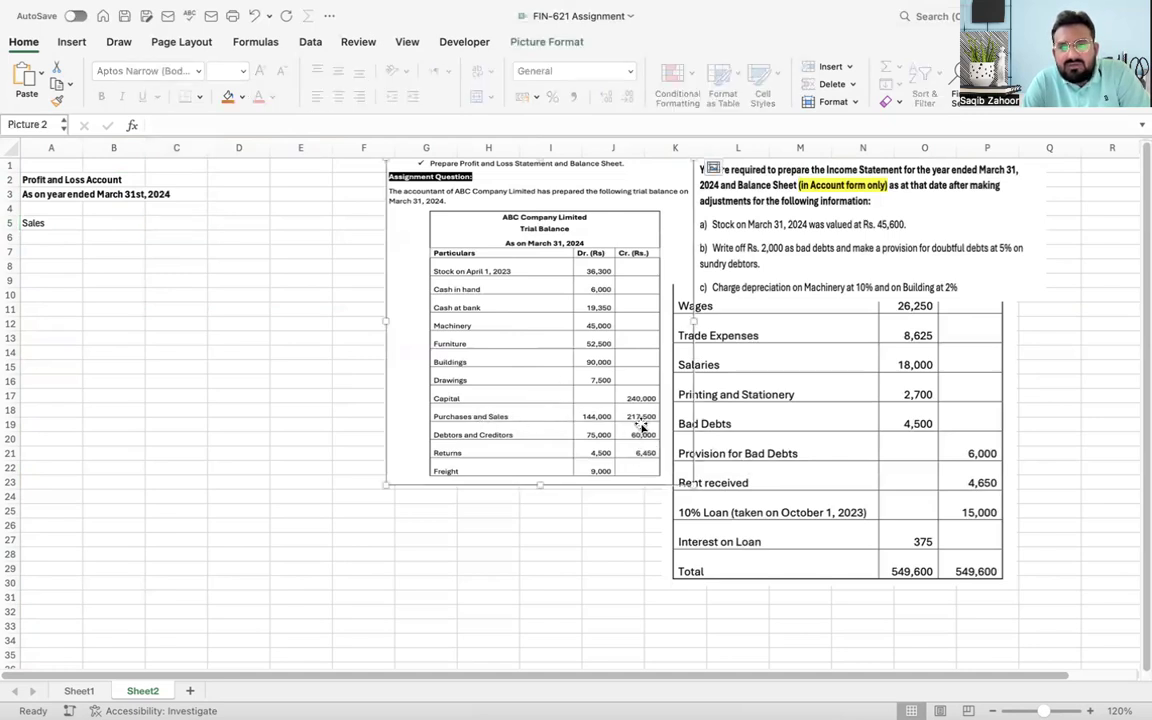
left_click(174, 225)
type("21")
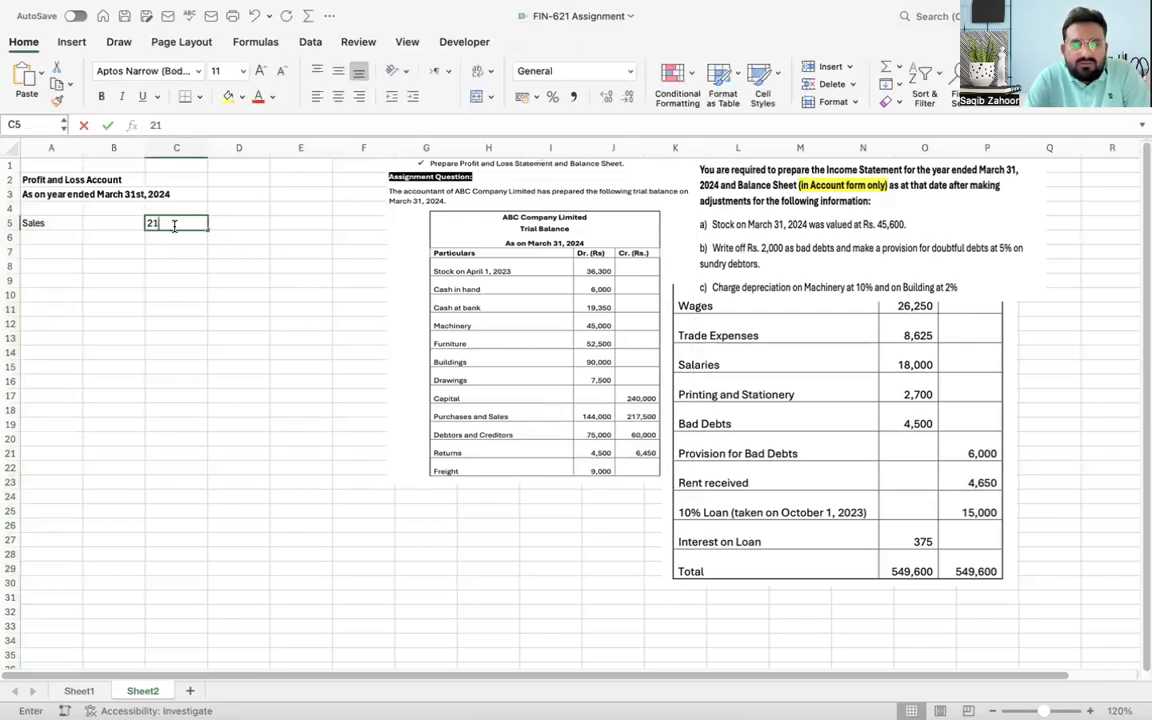
type("7500")
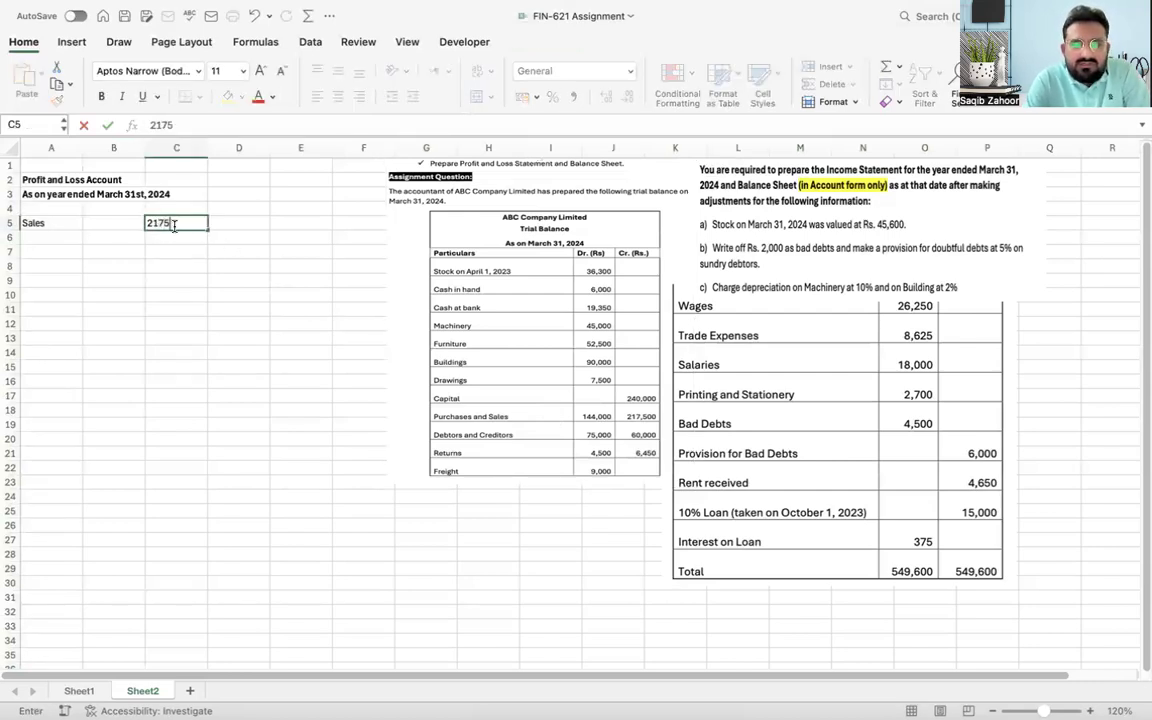
key("Return")
type("\\")
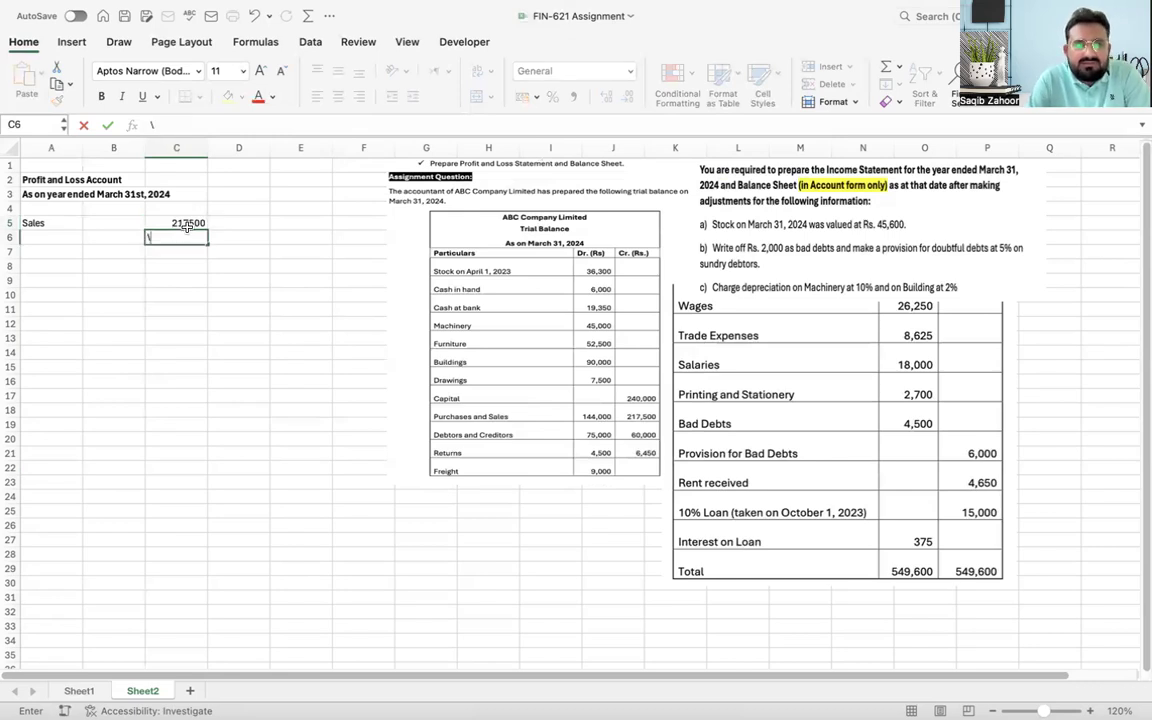
left_click(230, 279)
Step: Format column C with comma style and centre its contents vertically and horizontally
left_click(184, 156)
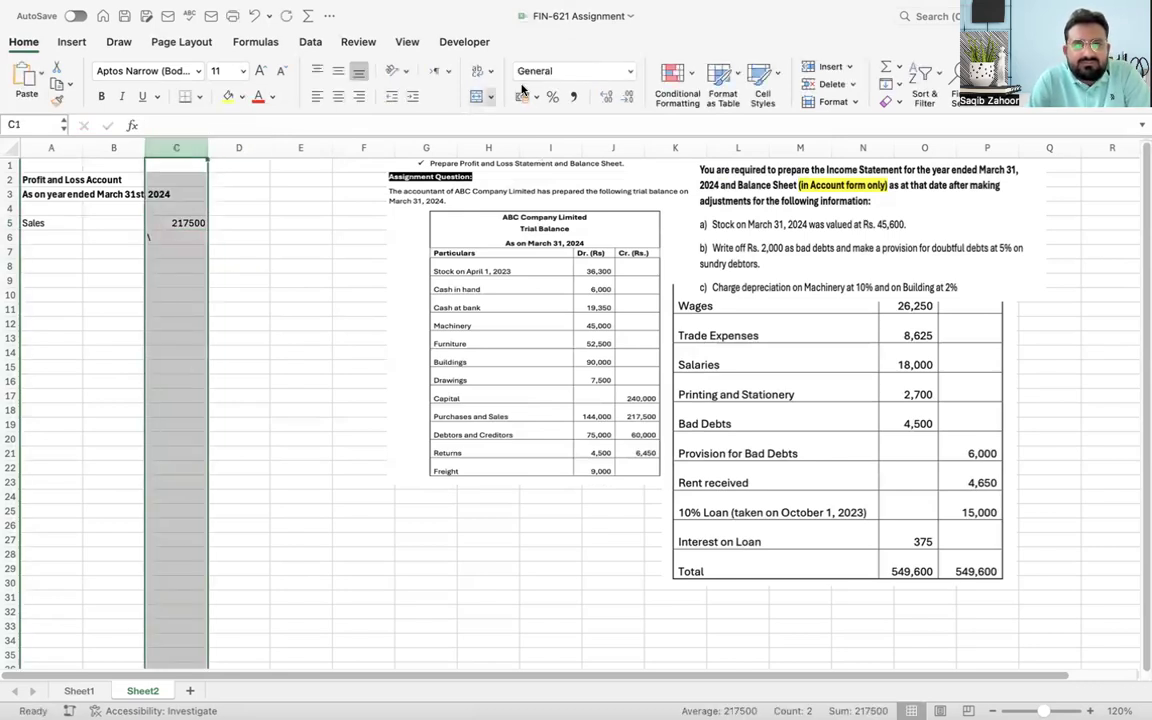
left_click(574, 96)
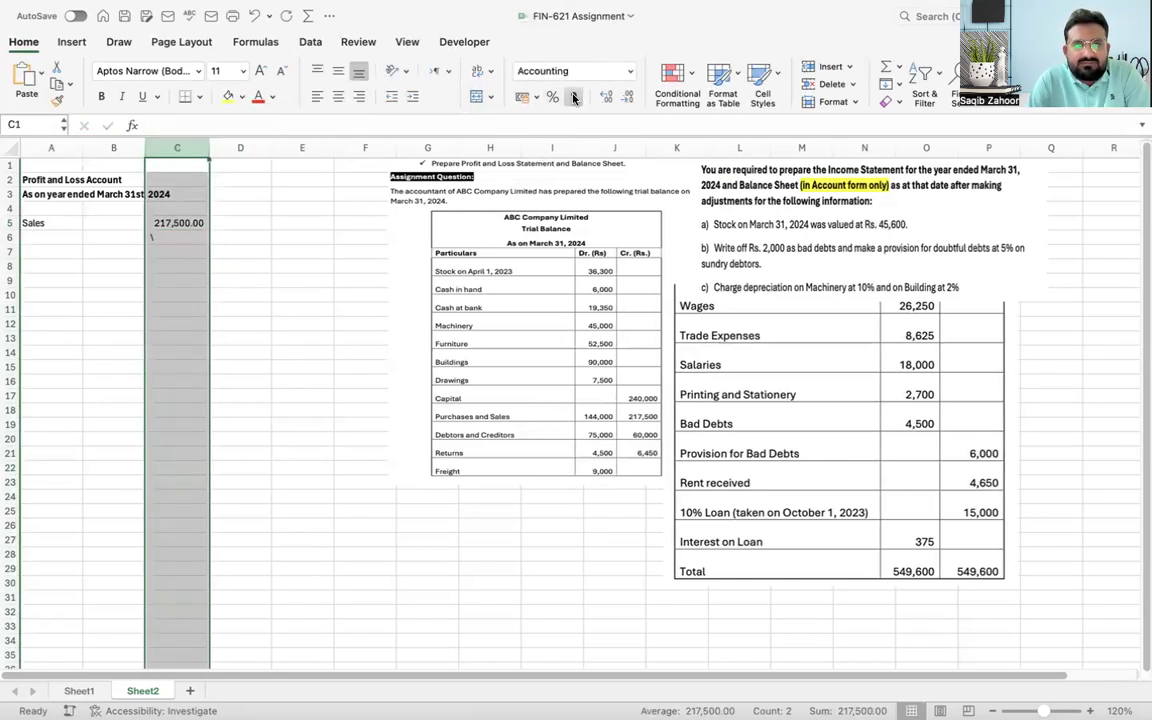
left_click(338, 73)
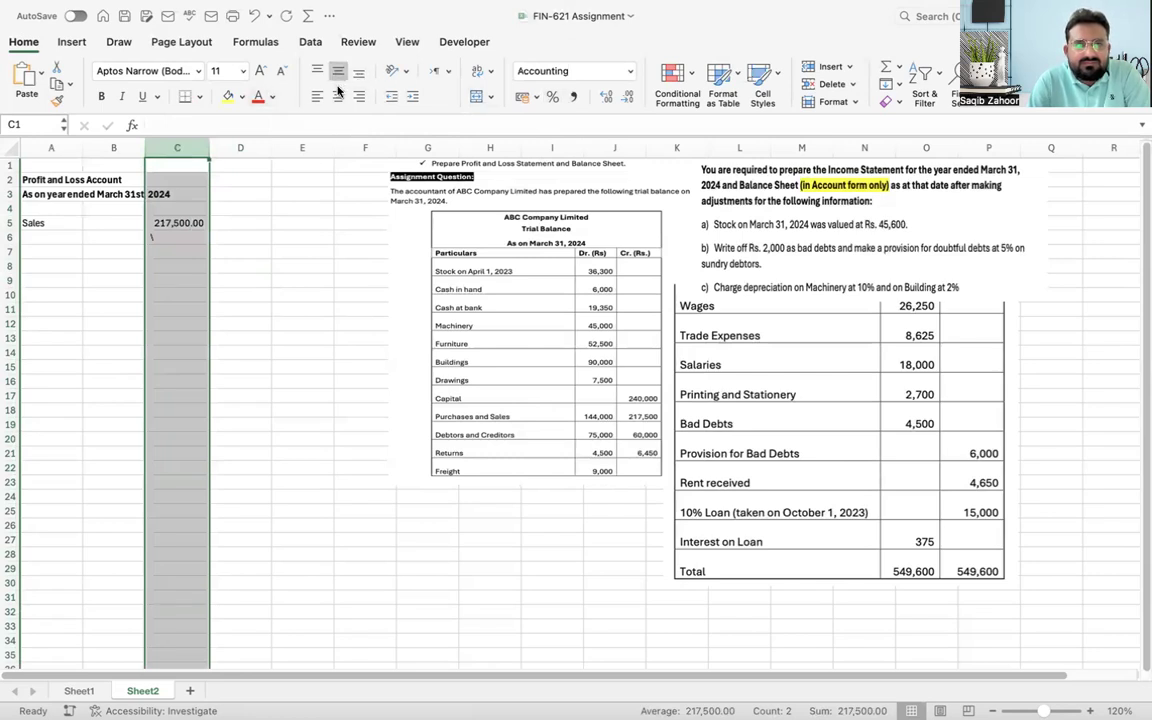
left_click(300, 279)
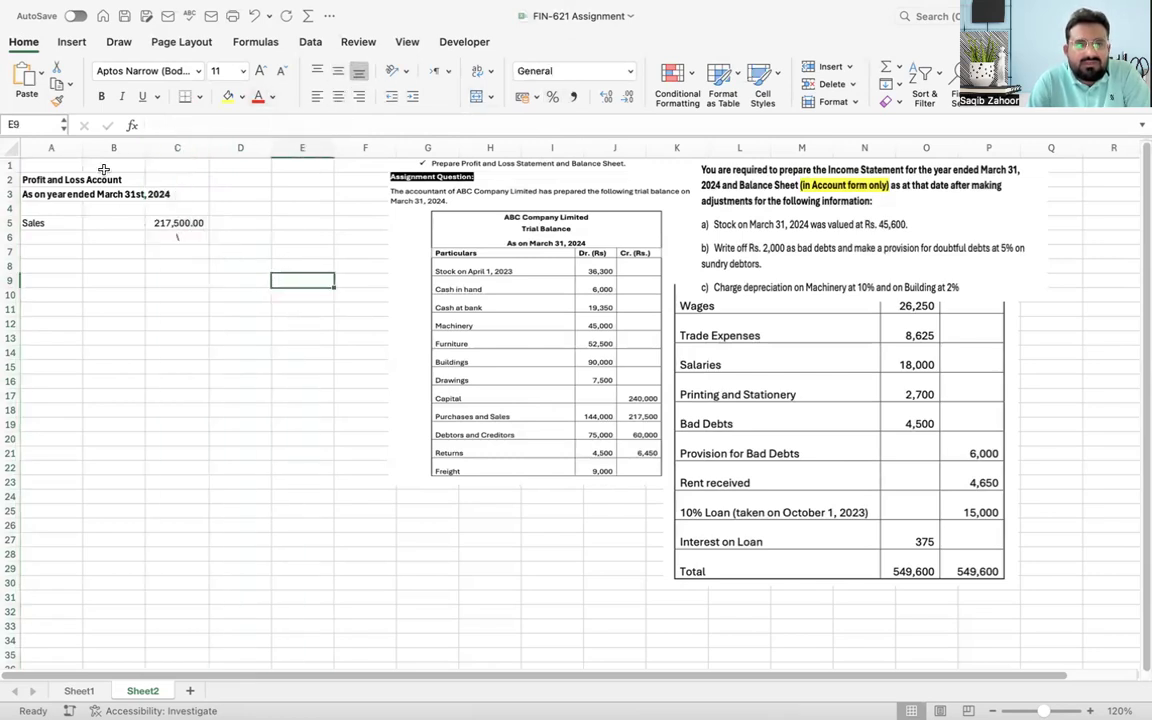
Step: Align the contents of column A to the vertical middle and to the left
left_click(51, 148)
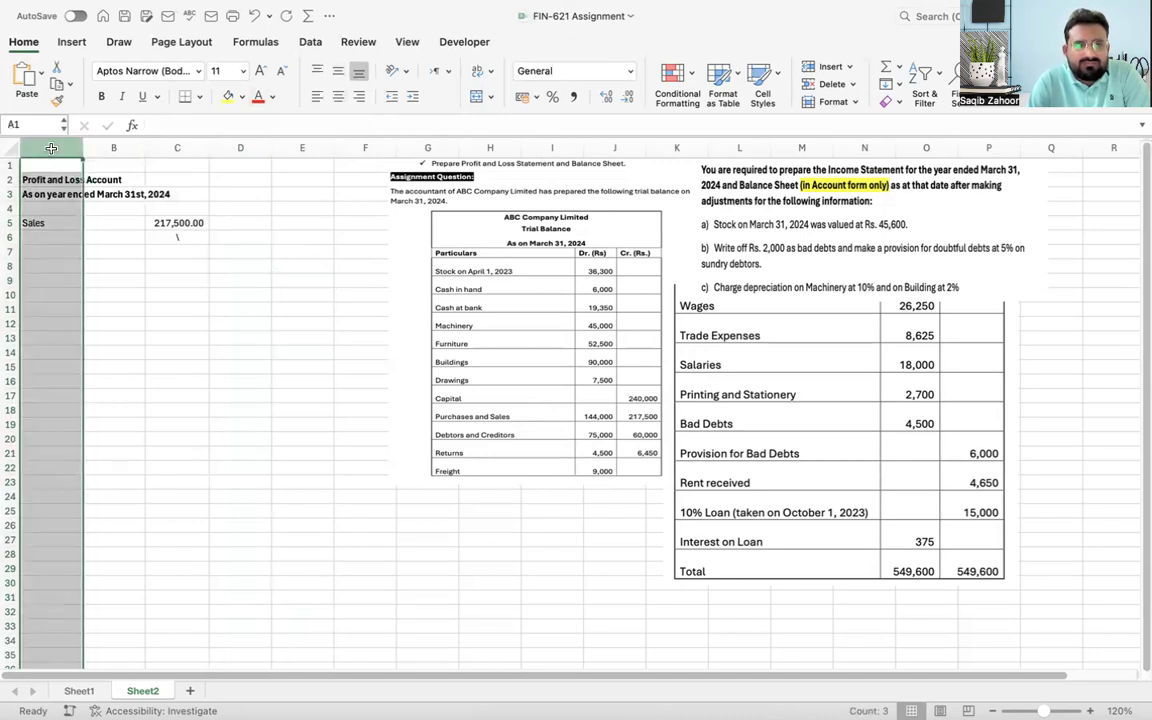
left_click(338, 72)
left_click(317, 96)
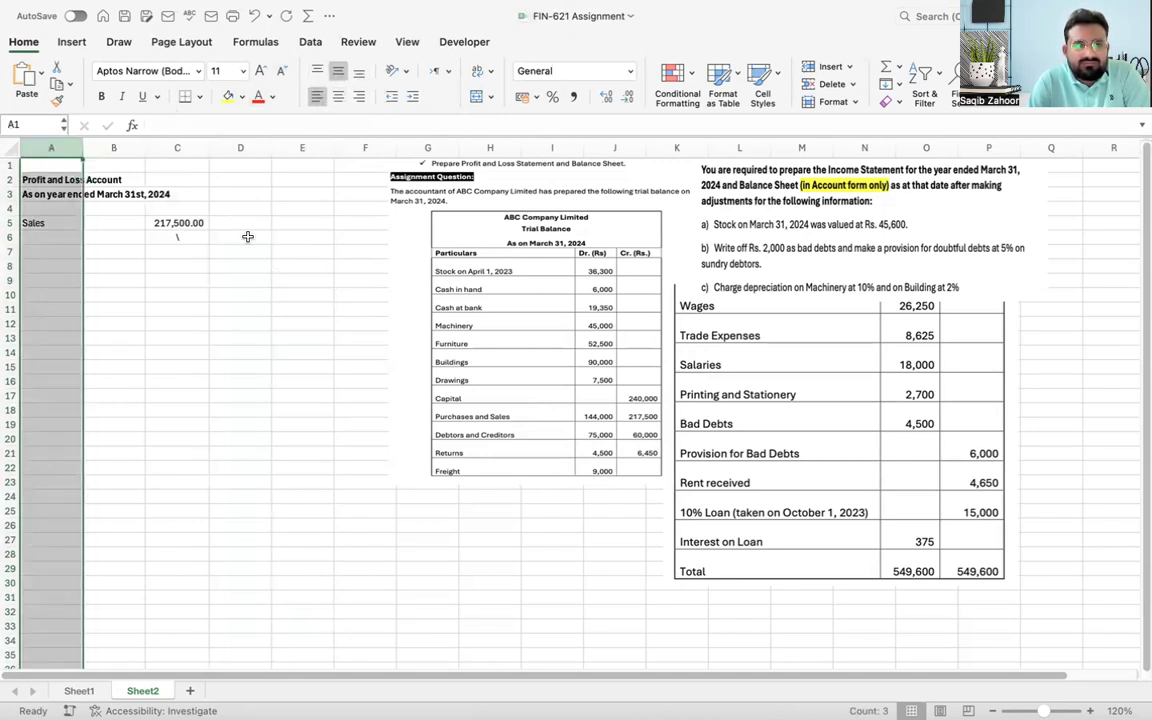
left_click(200, 293)
Step: Enter the label Less: Sales Returnes in A6 and widen column A to fit the statement's labels
left_click(60, 236)
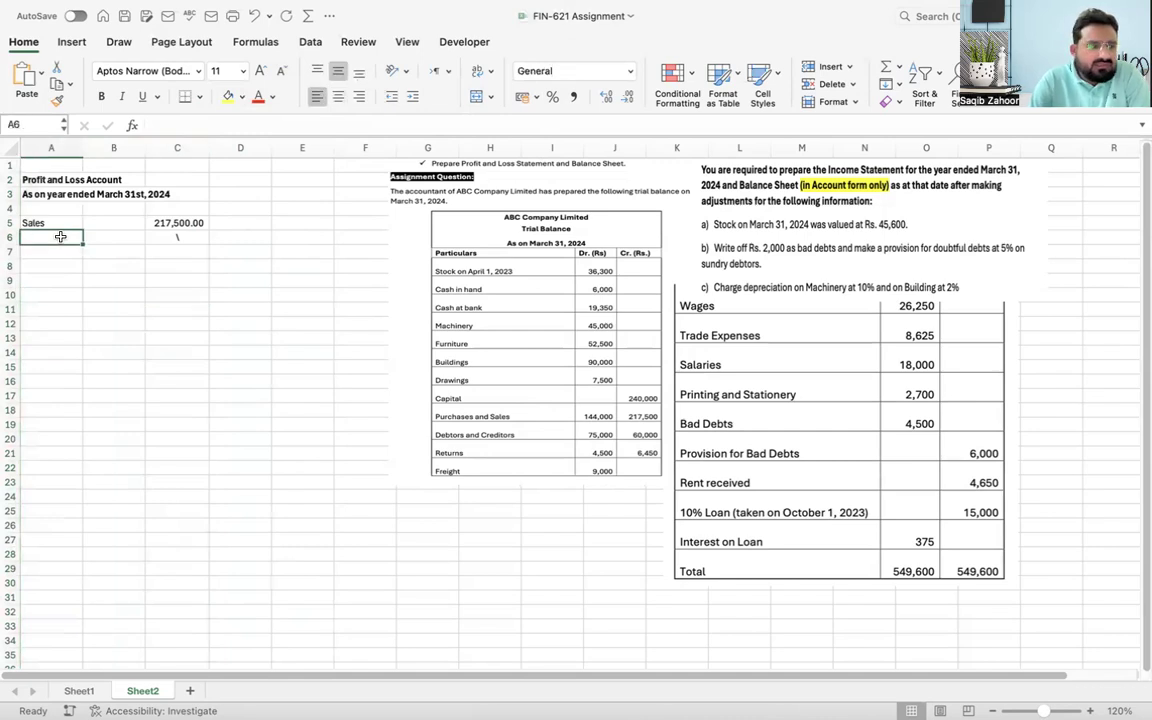
type("Less: Sales Ret")
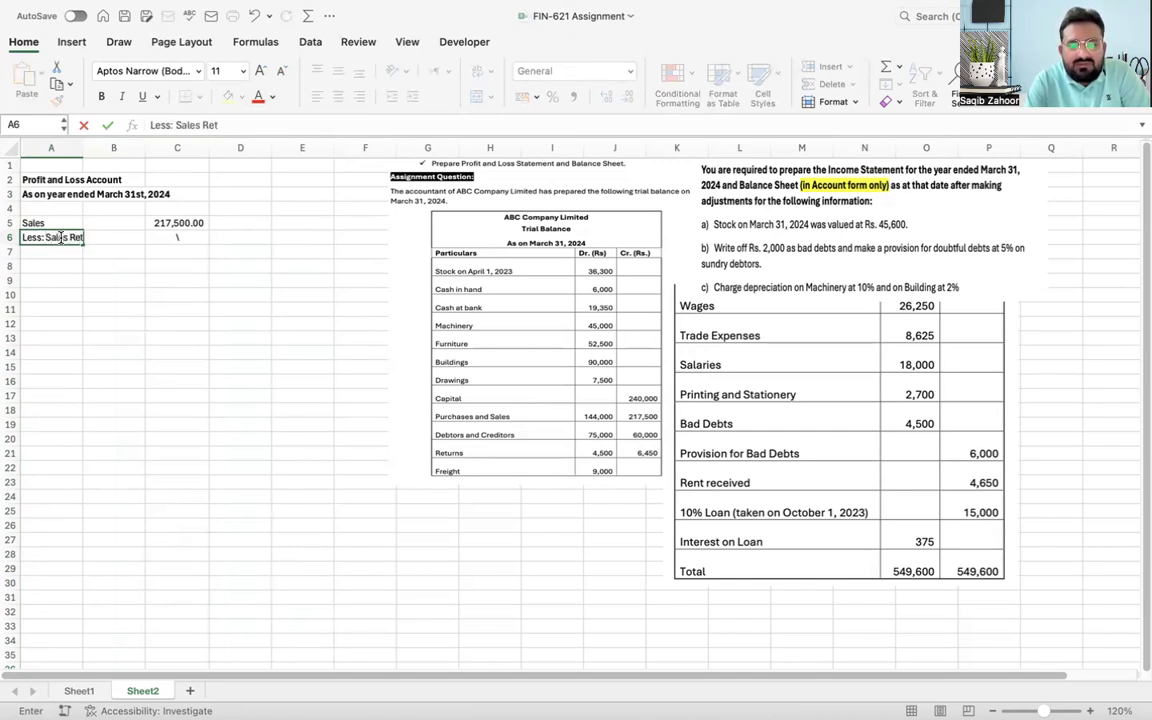
type("urns")
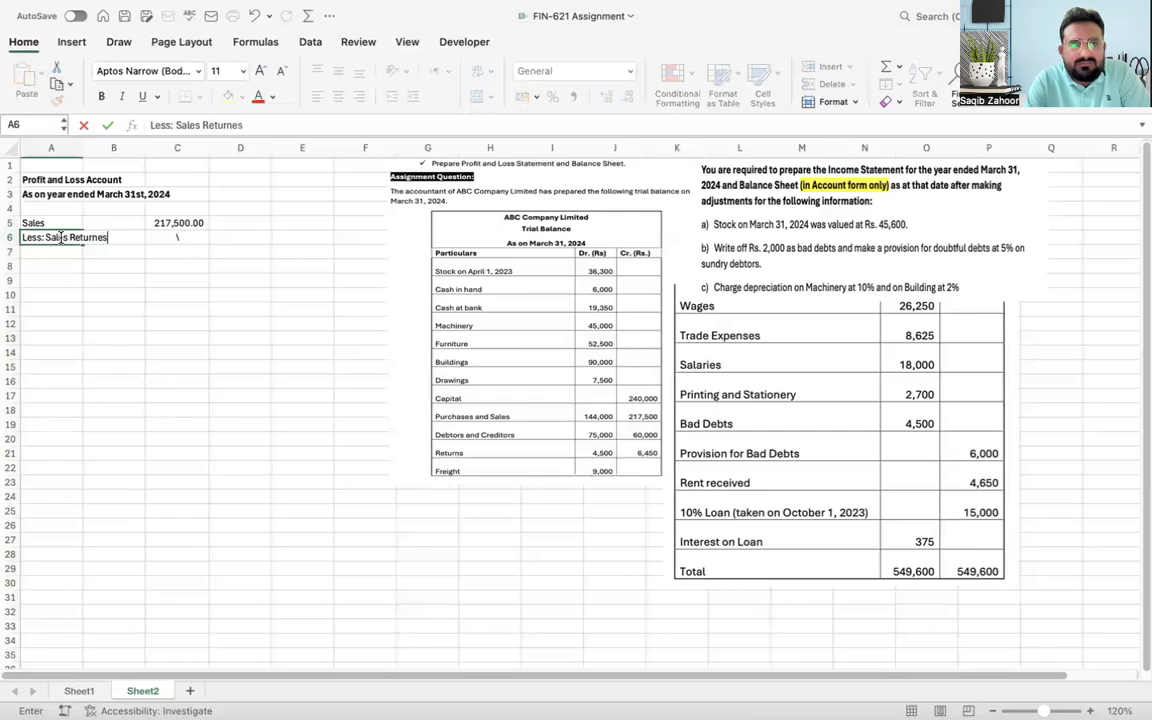
key("Return")
left_click_drag(78, 147, 184, 147)
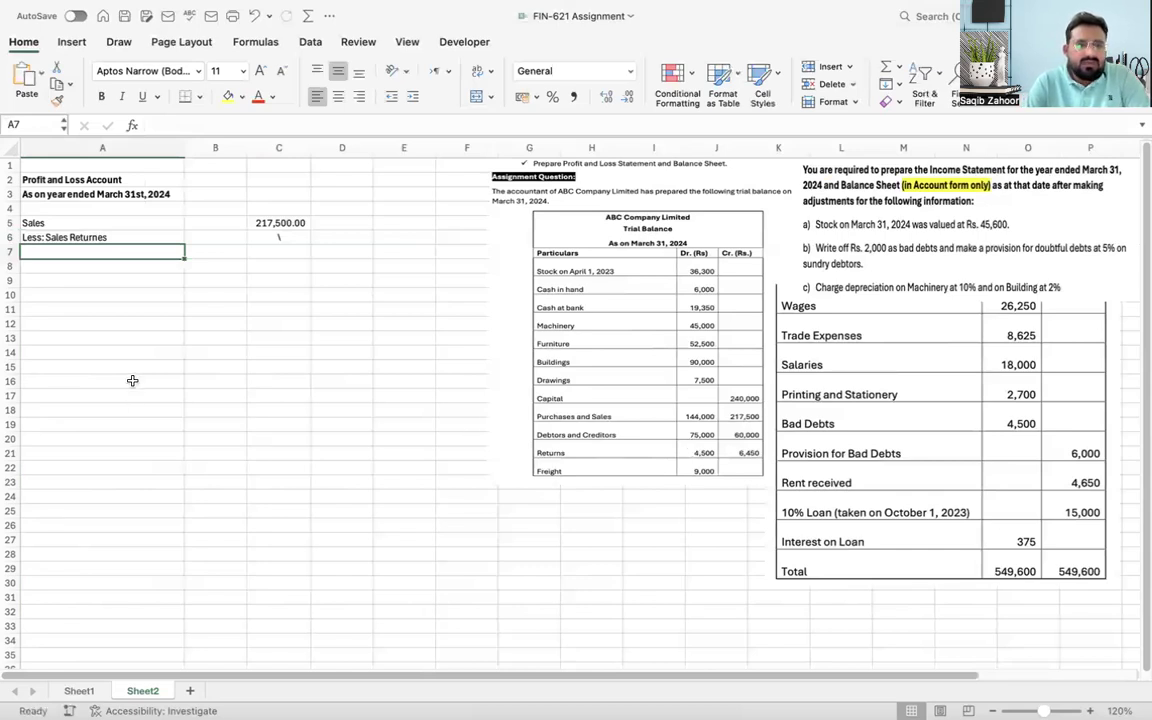
Step: Label A7 as Net Sales and enter the sales returns amount -4500 in C6, replacing the stray character
type("Net Sales")
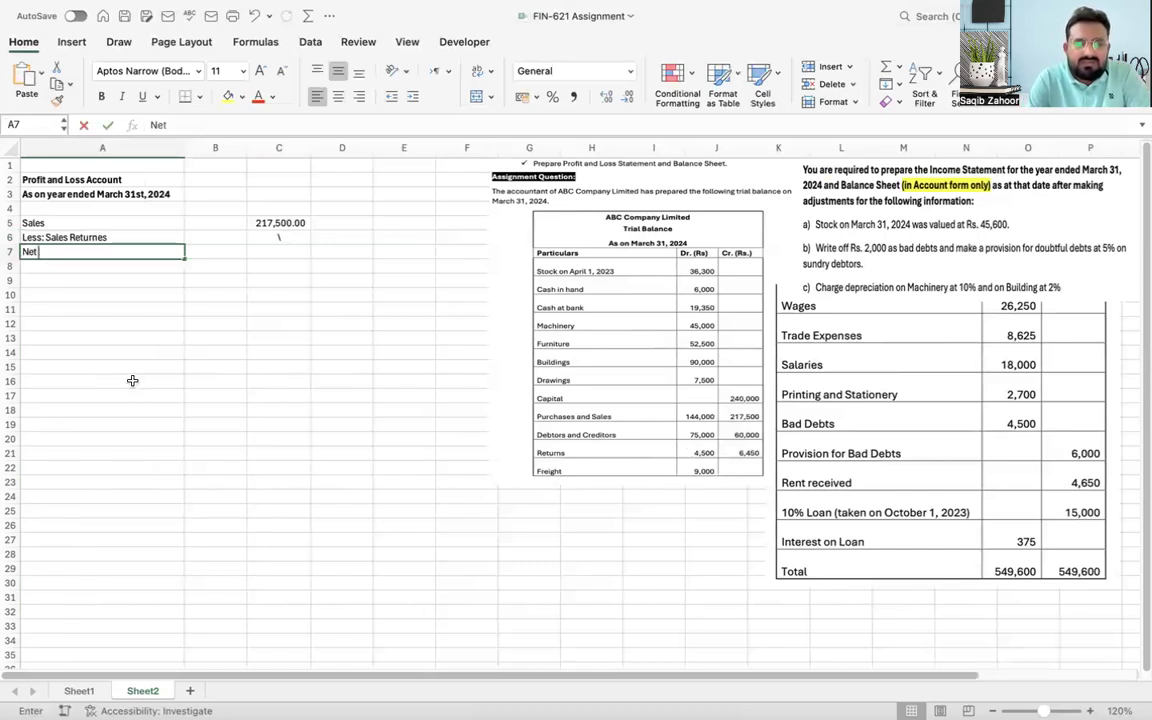
key("Tab")
key("Right")
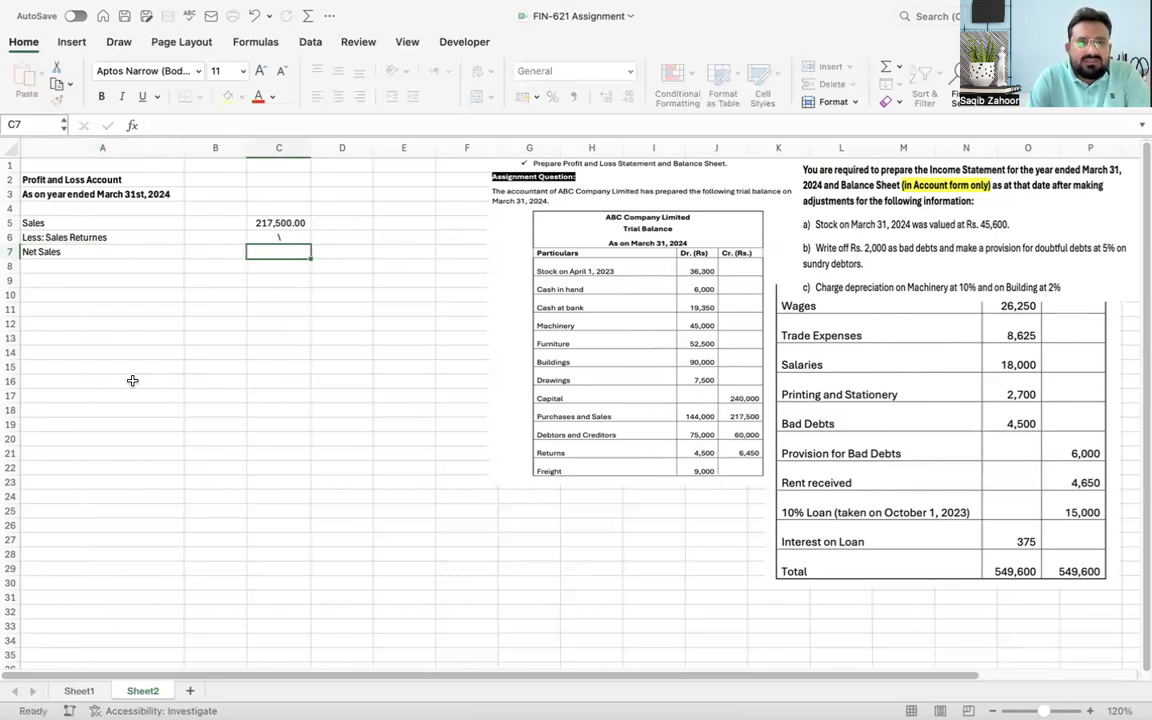
key("Up")
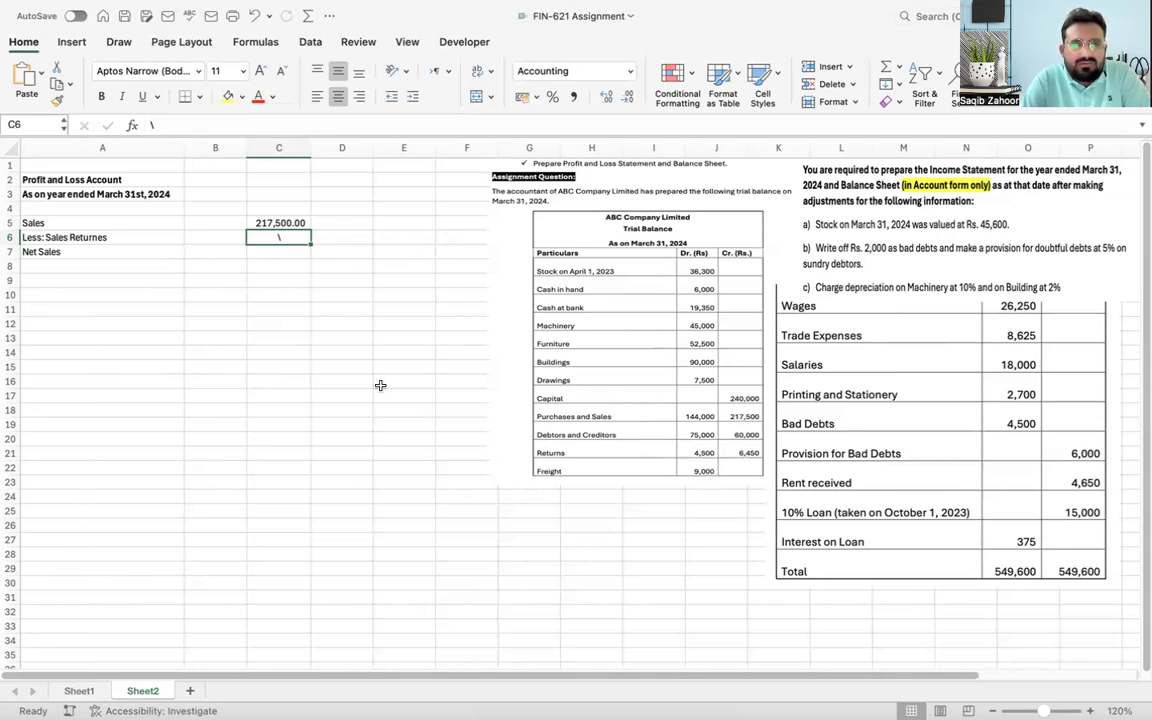
type("-4500")
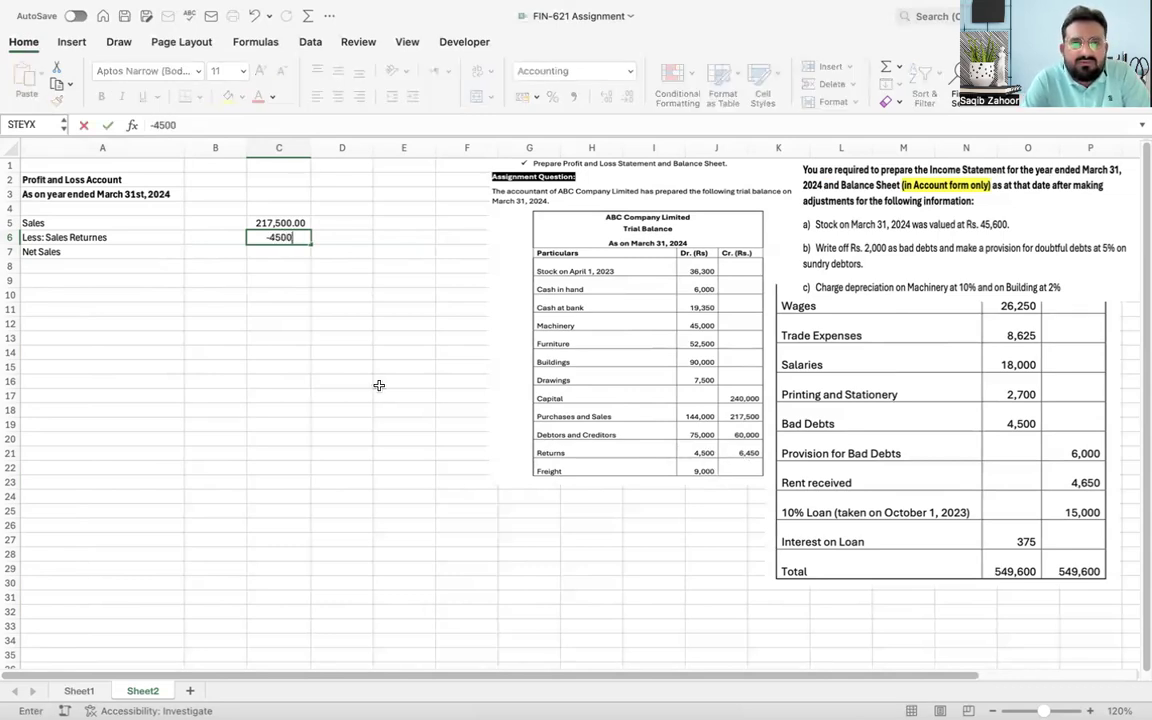
key("Return")
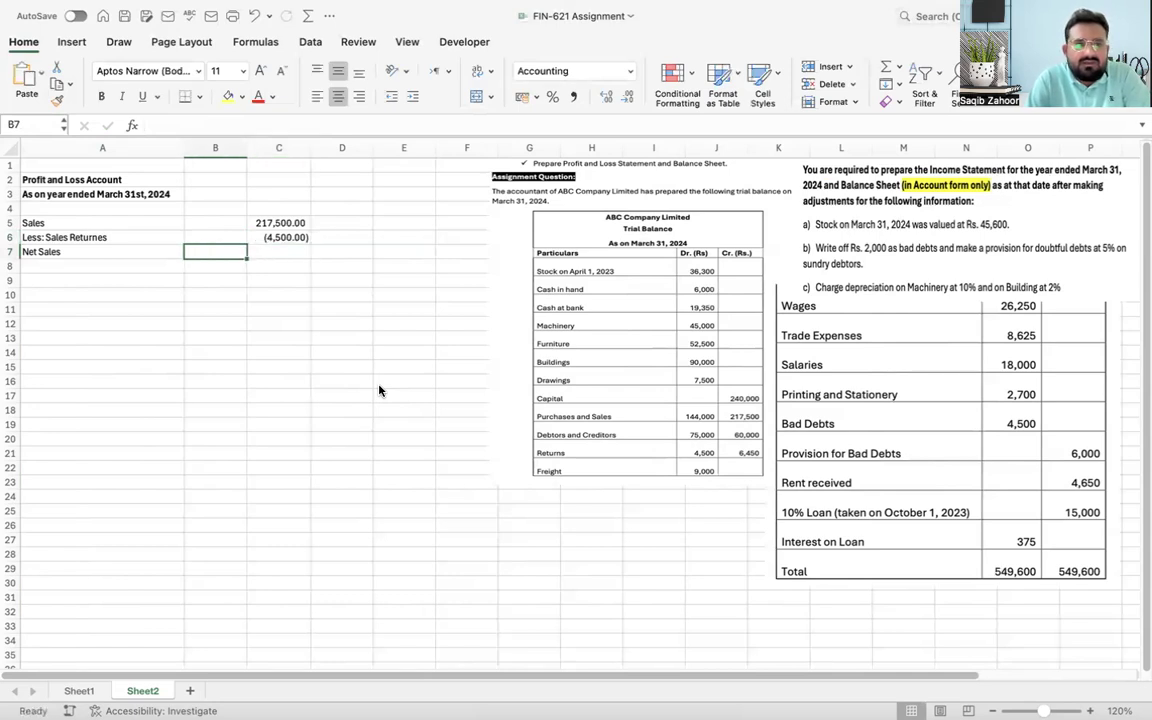
Step: Calculate net sales in C7 with AutoSum and make the Net Sales row A7:C7 bold
left_click(884, 68)
key("Return")
key("Up")
key("Left")
key("Left")
key("shift+Right")
key("shift+Right")
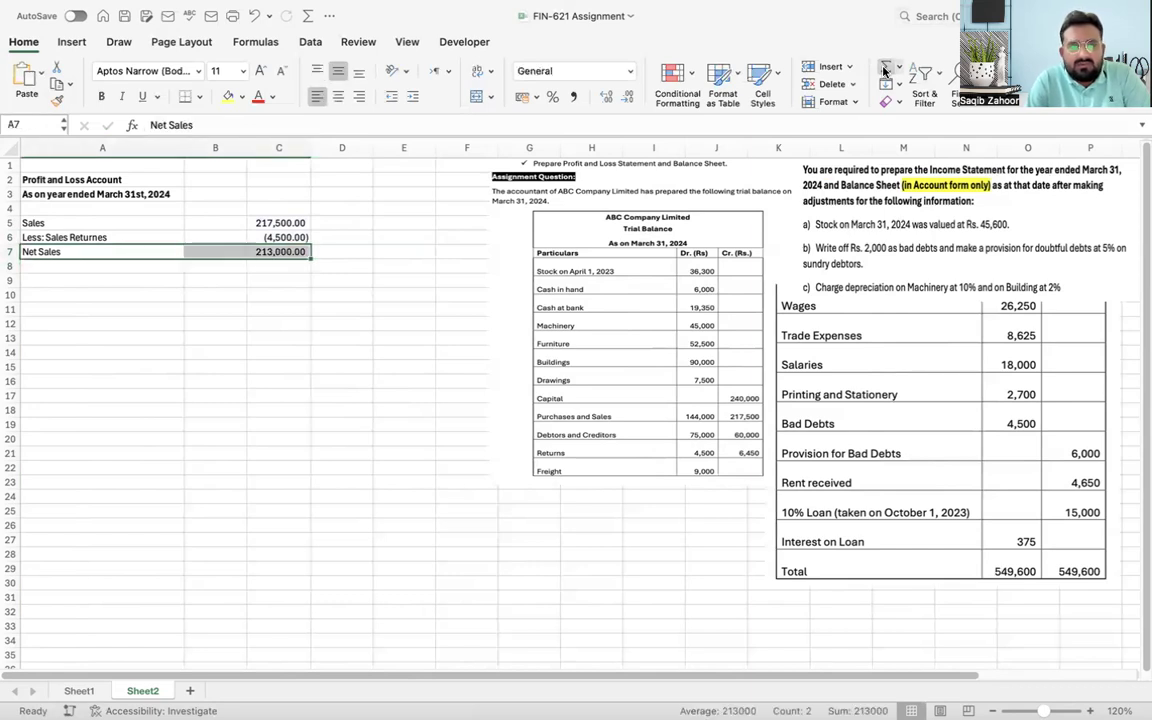
key("ctrl+b")
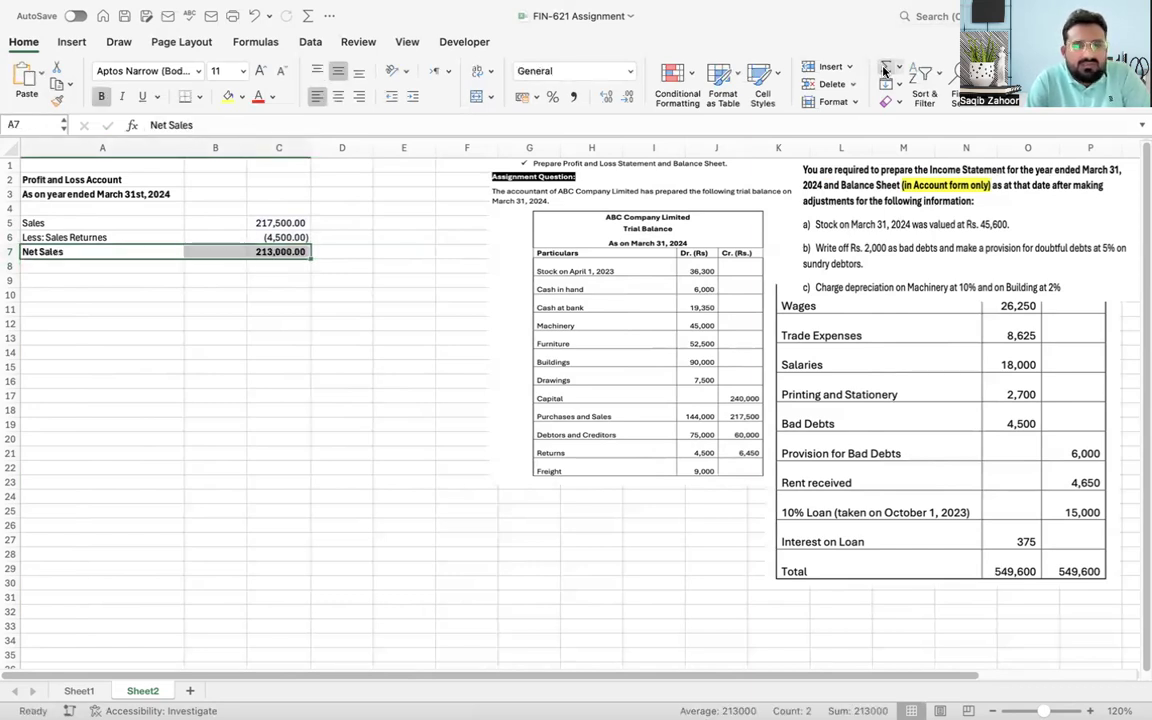
Step: Enter the label Less: COGS in A8, below Net Sales
key("Down")
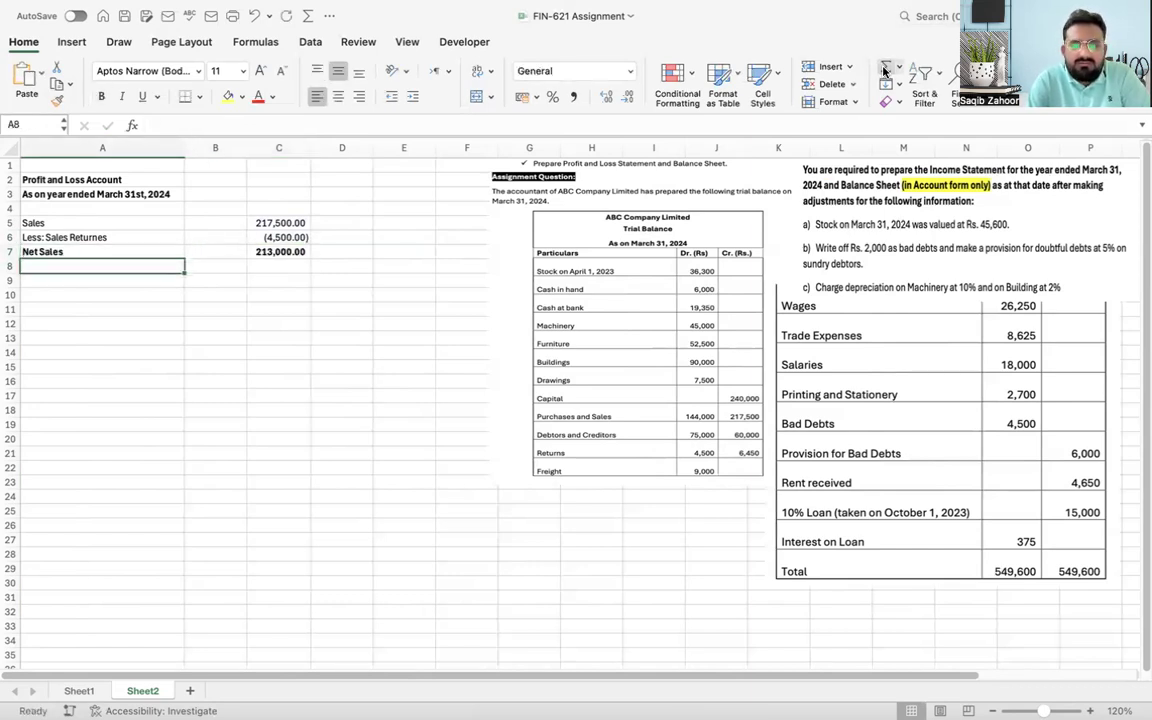
type("Less: COGS")
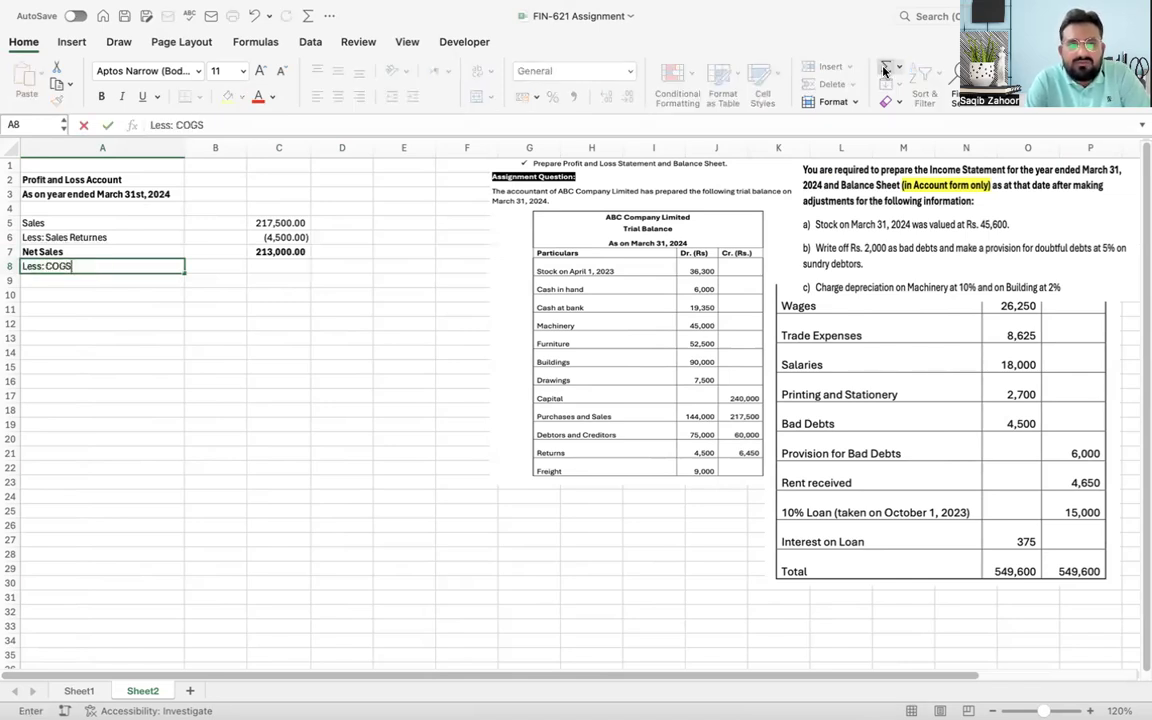
key("Return")
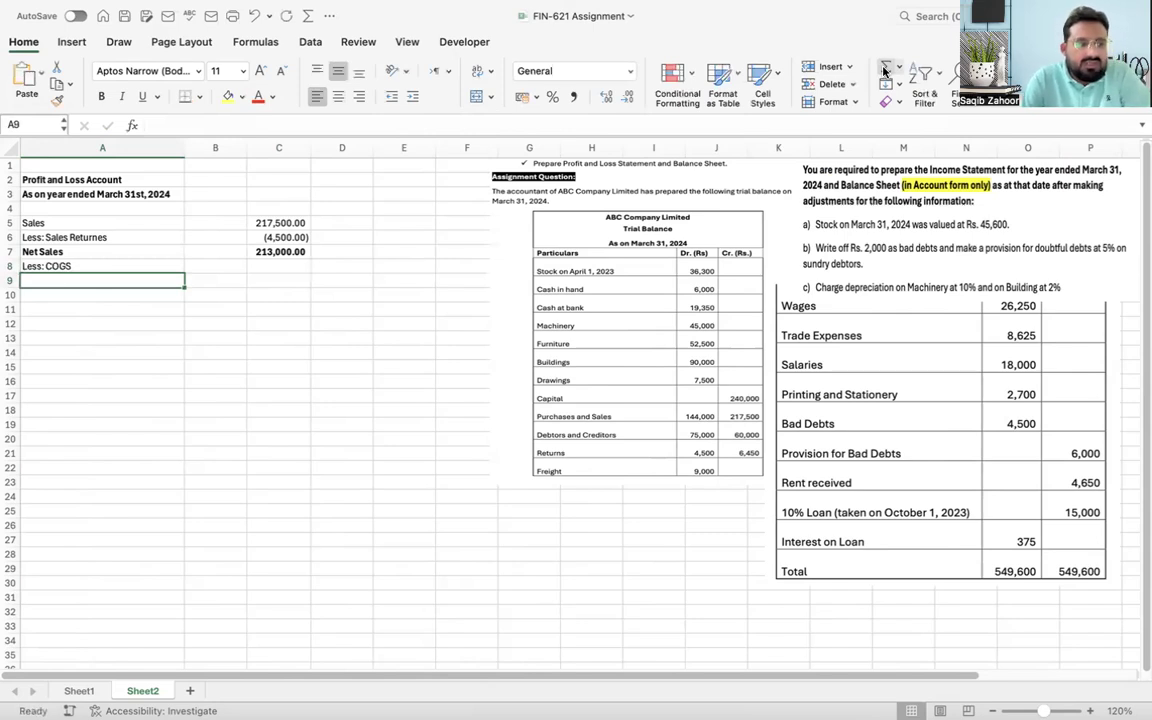
key("Up")
key("Right")
key("Right")
key("Right")
key("Up")
key("Down")
key("Down")
key("Down")
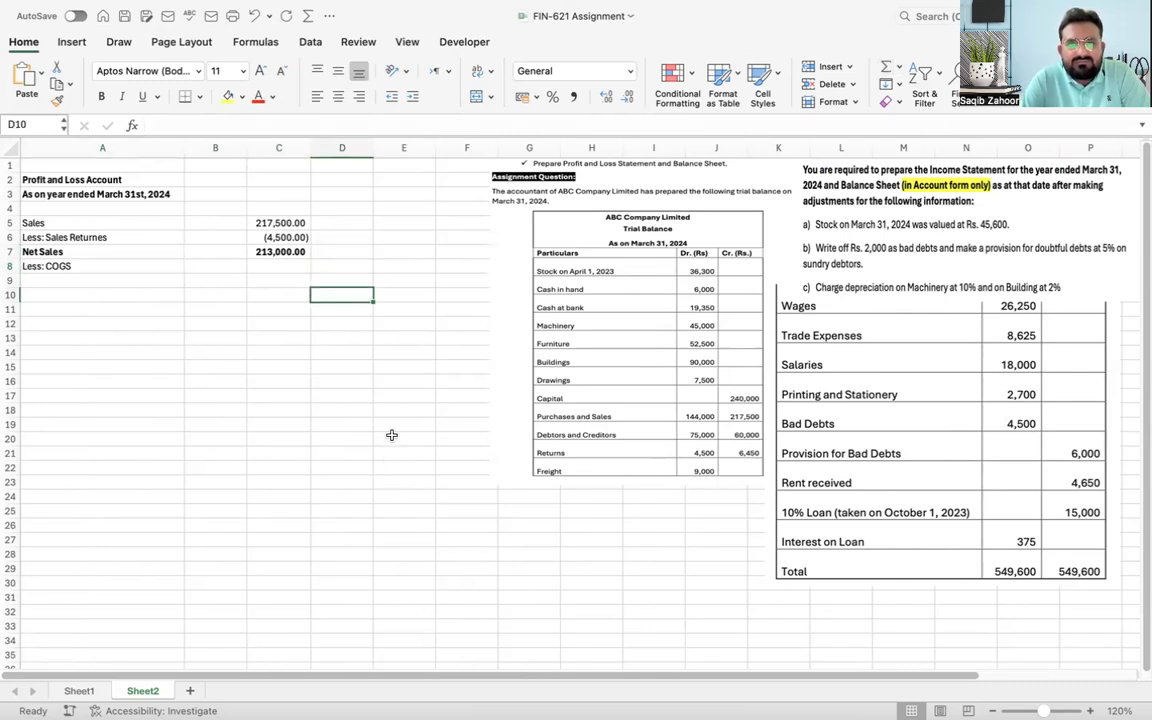
Step: Move the trial balance picture down to about row 13 and enter the headings COGS in E3 and Note-1 in F3
left_click_drag(577, 320, 581, 502)
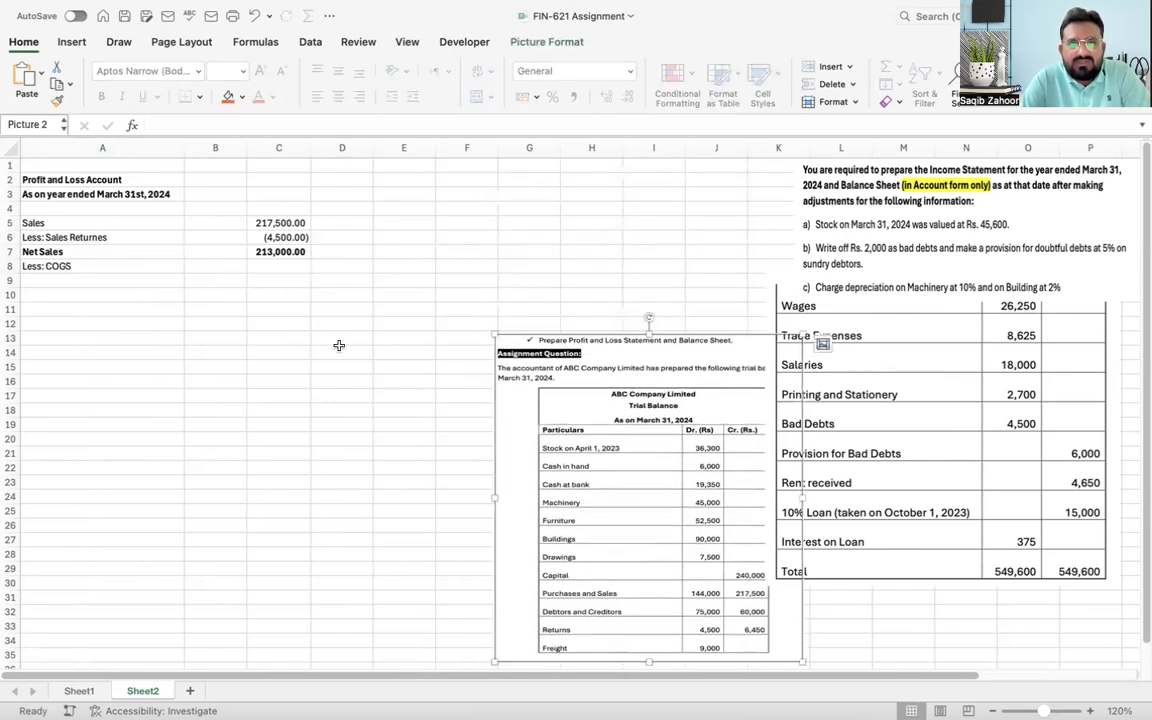
left_click(391, 192)
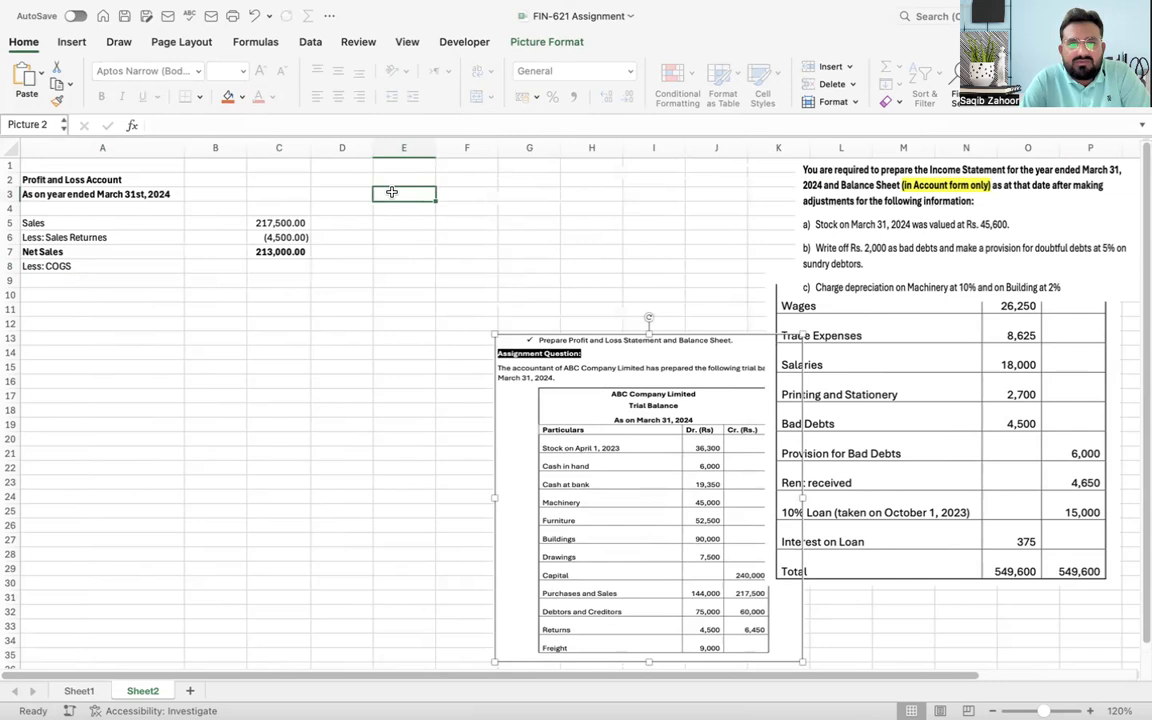
type("cogs")
key("Return")
left_click(392, 192)
type("COGS")
key("Tab")
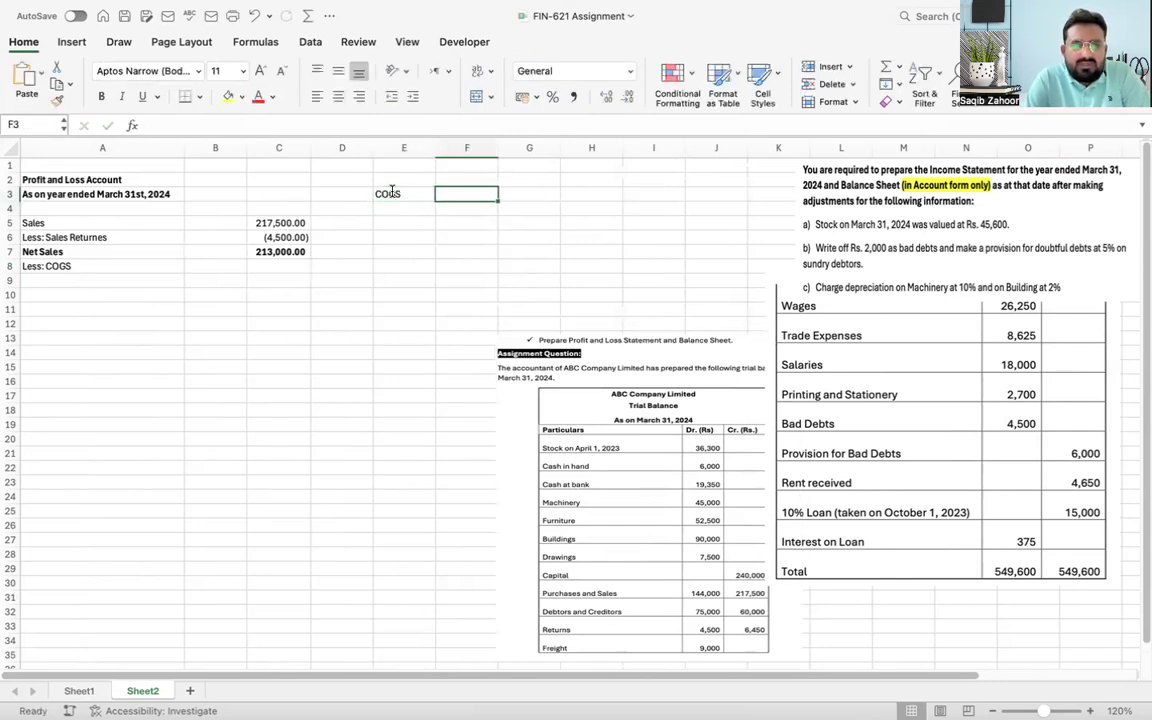
type("Note")
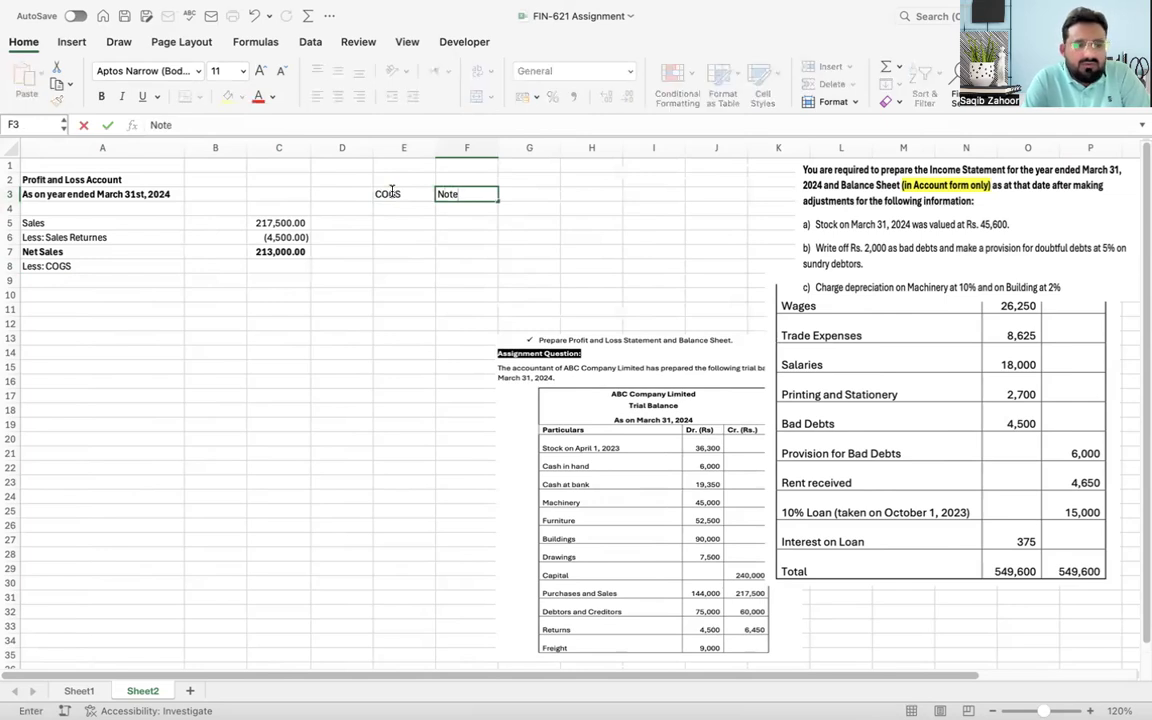
type("-1")
key("Return")
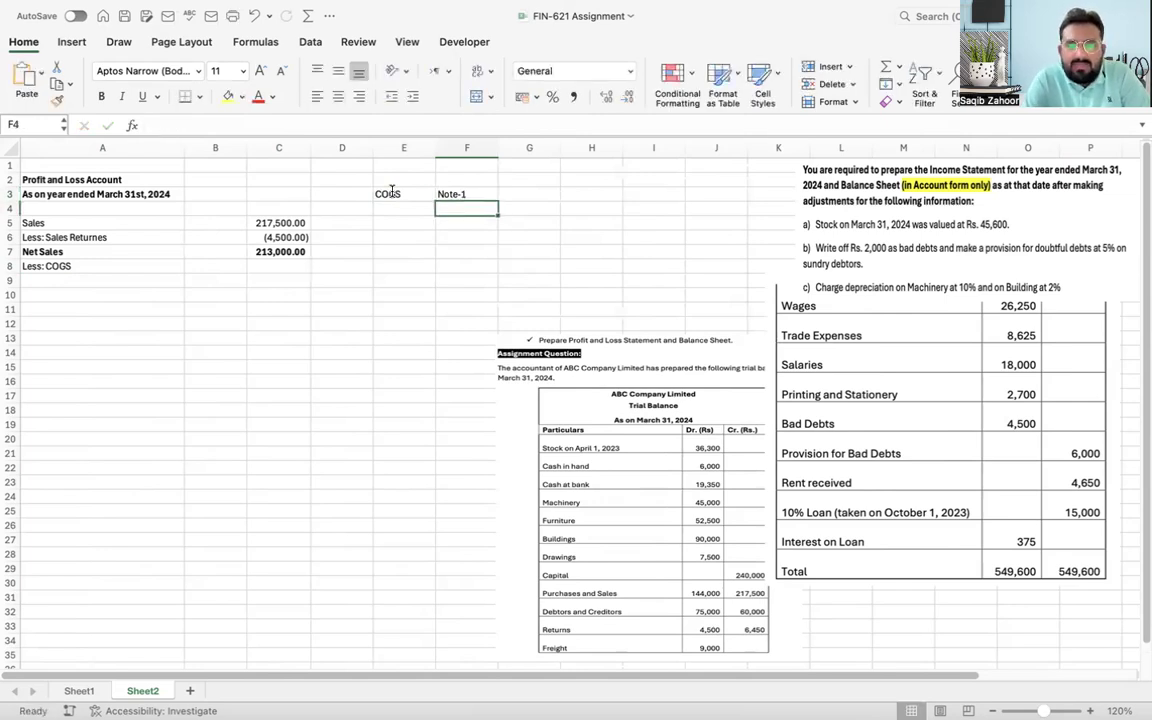
Step: Enter the label Opening Stock in F4, under the Note-1 heading
type("Opening")
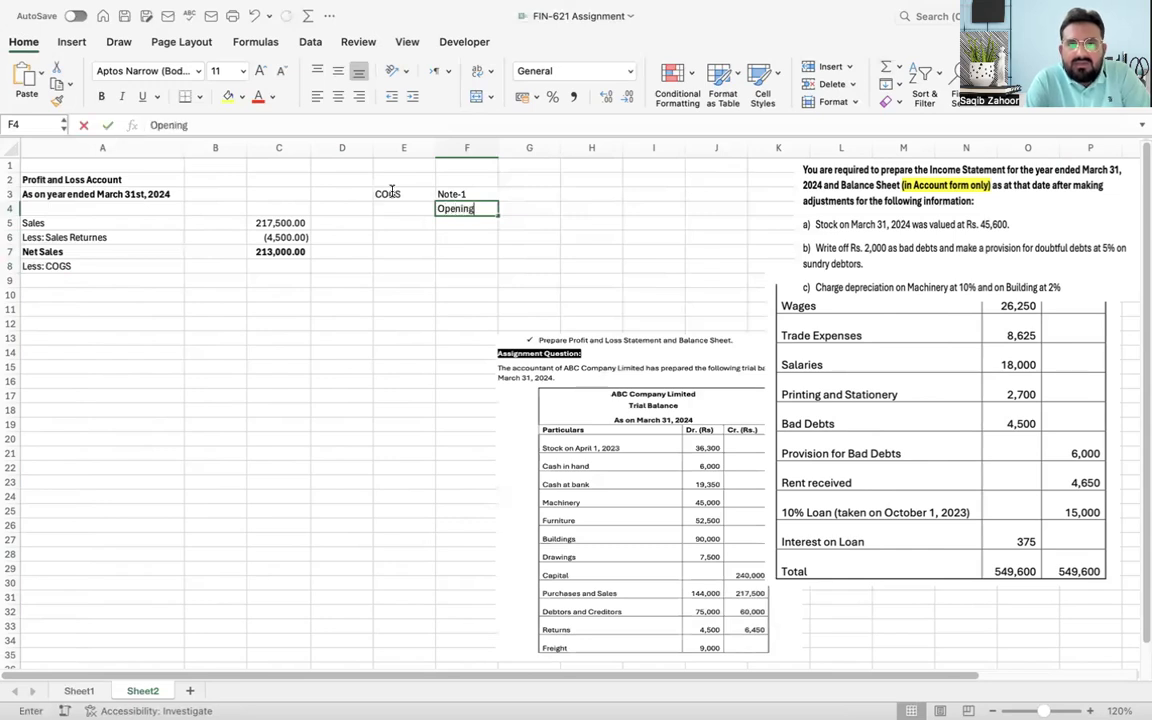
key("BackSpace")
key("BackSpace")
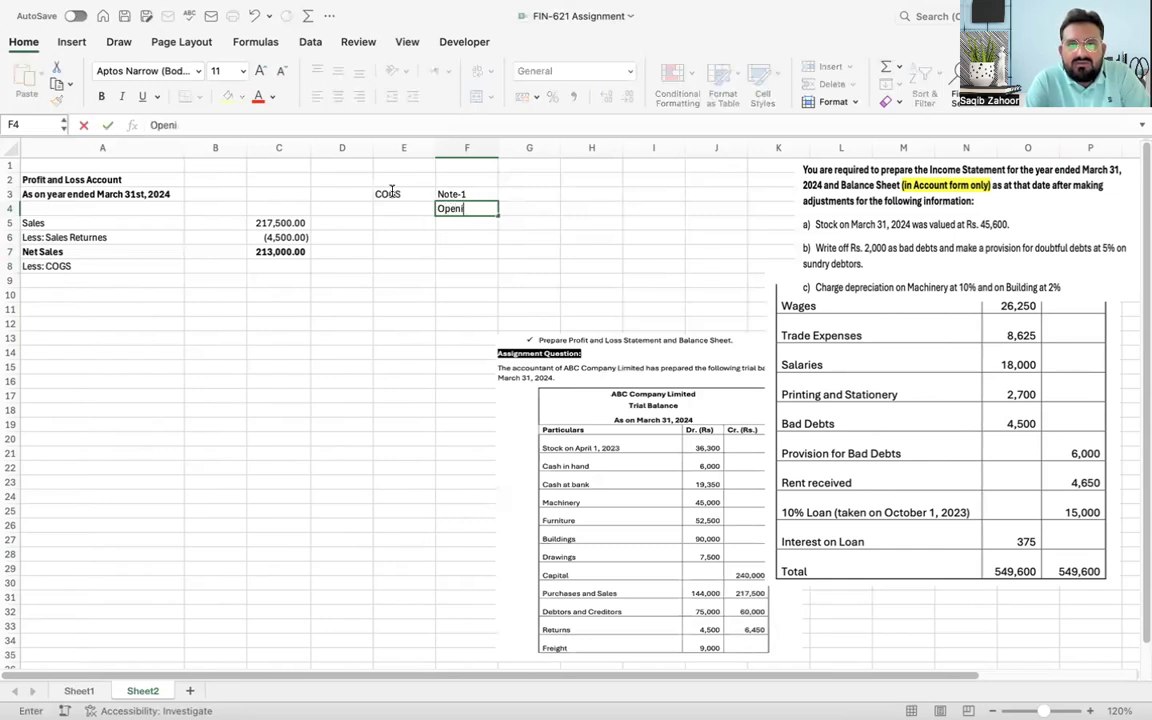
type("ng S")
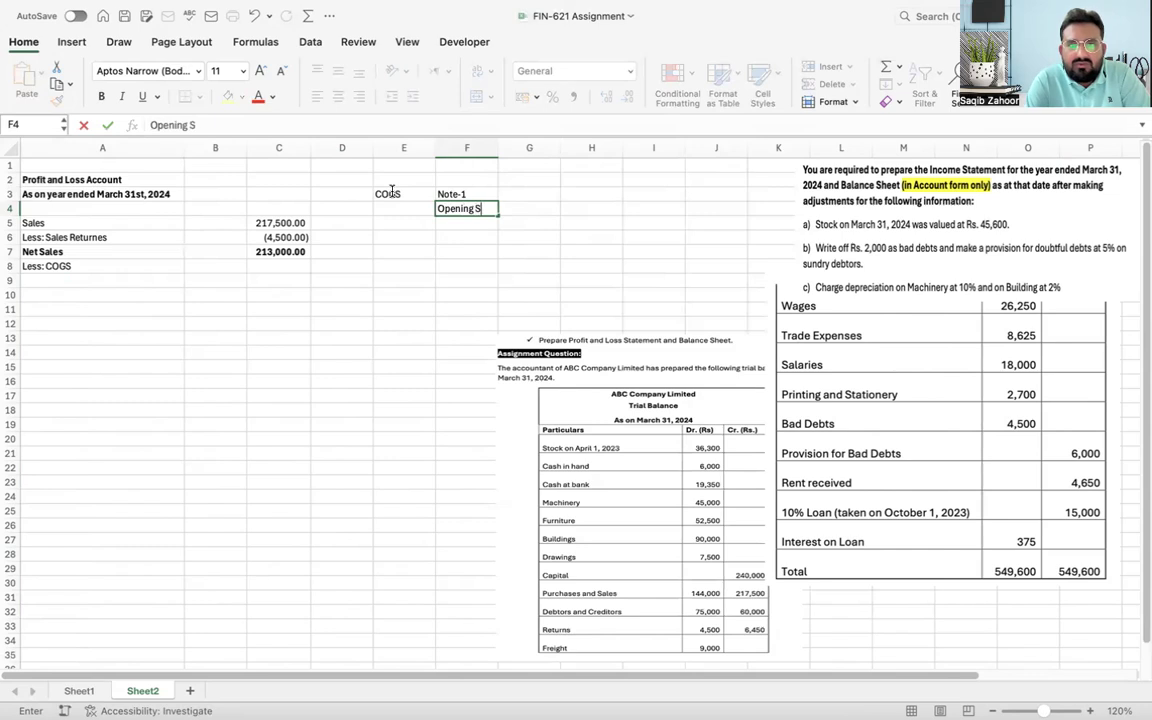
type("tock")
key("Tab")
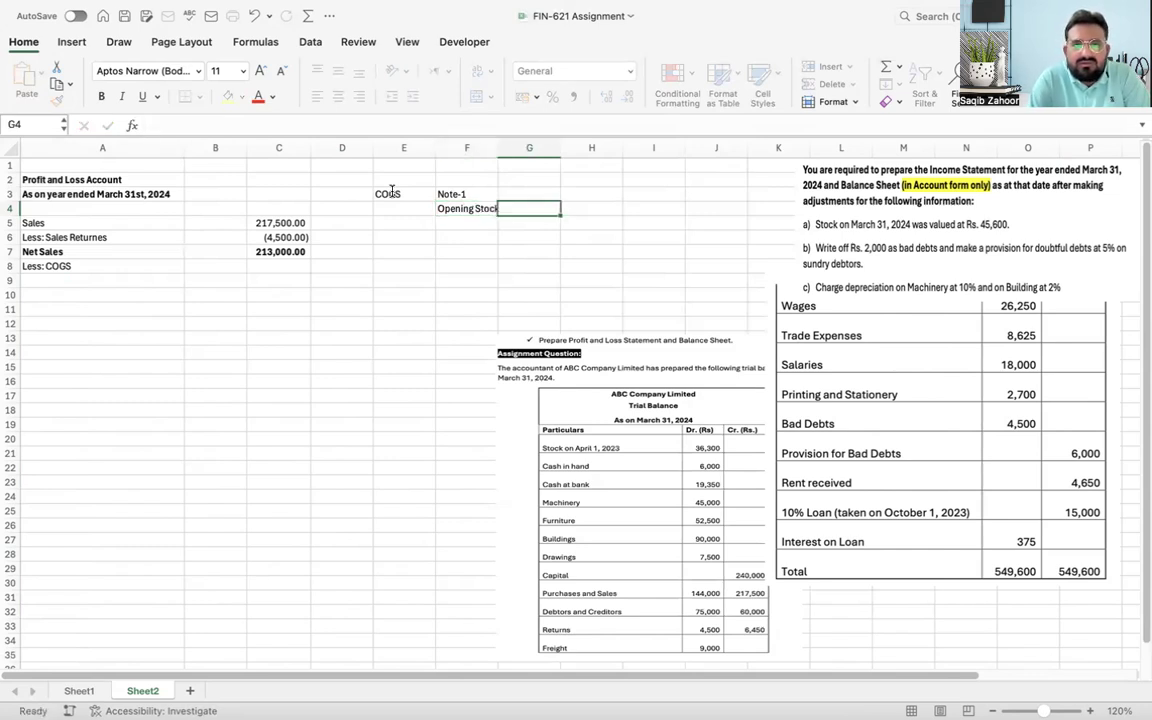
key("Left")
key("Right")
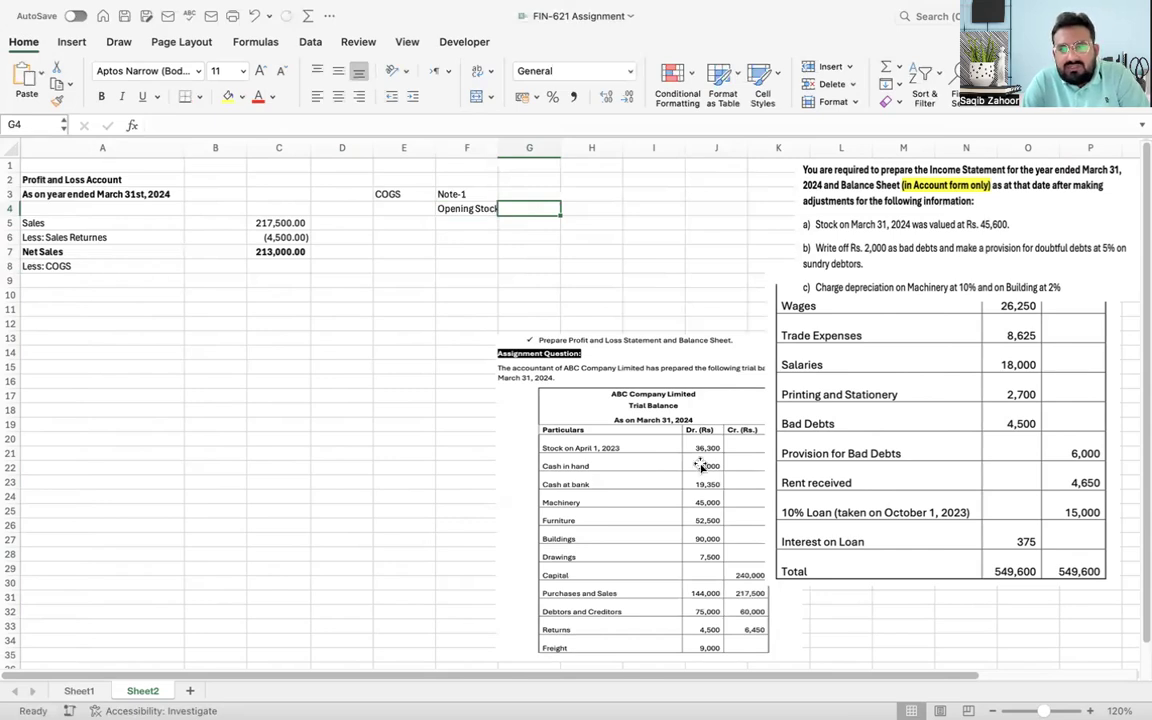
Step: Enter the opening stock amount 36300 from the trial balance in G4 and widen column F to fit its label
left_click(638, 350)
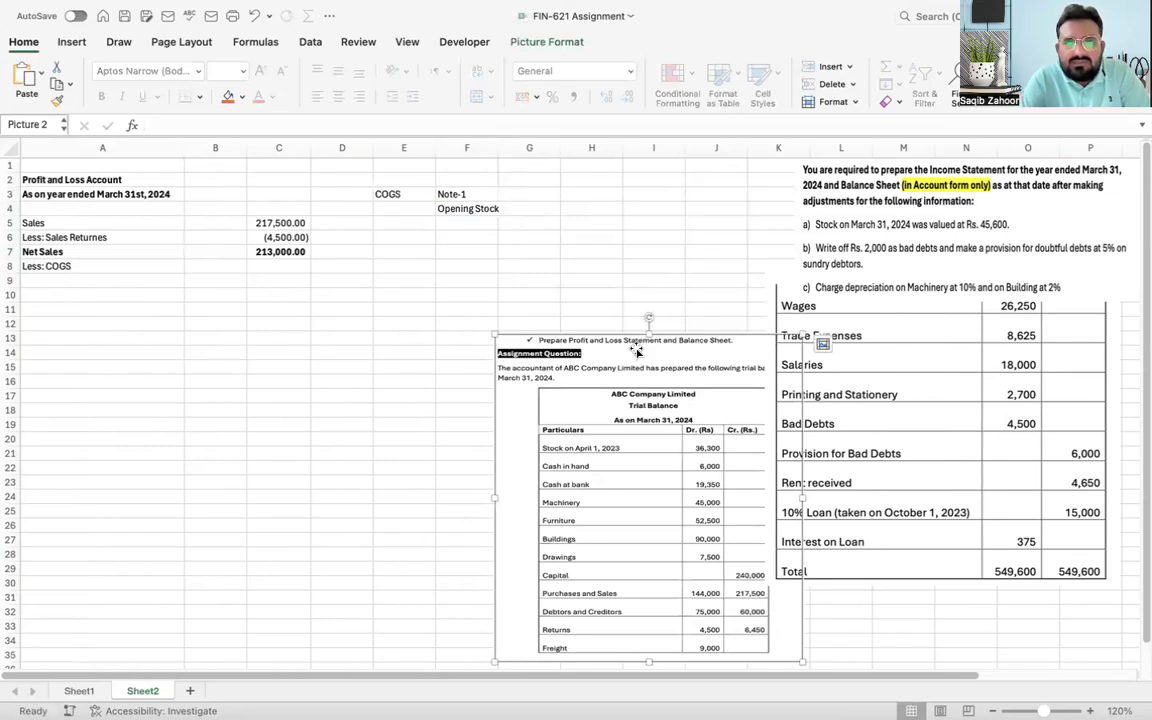
left_click(532, 211)
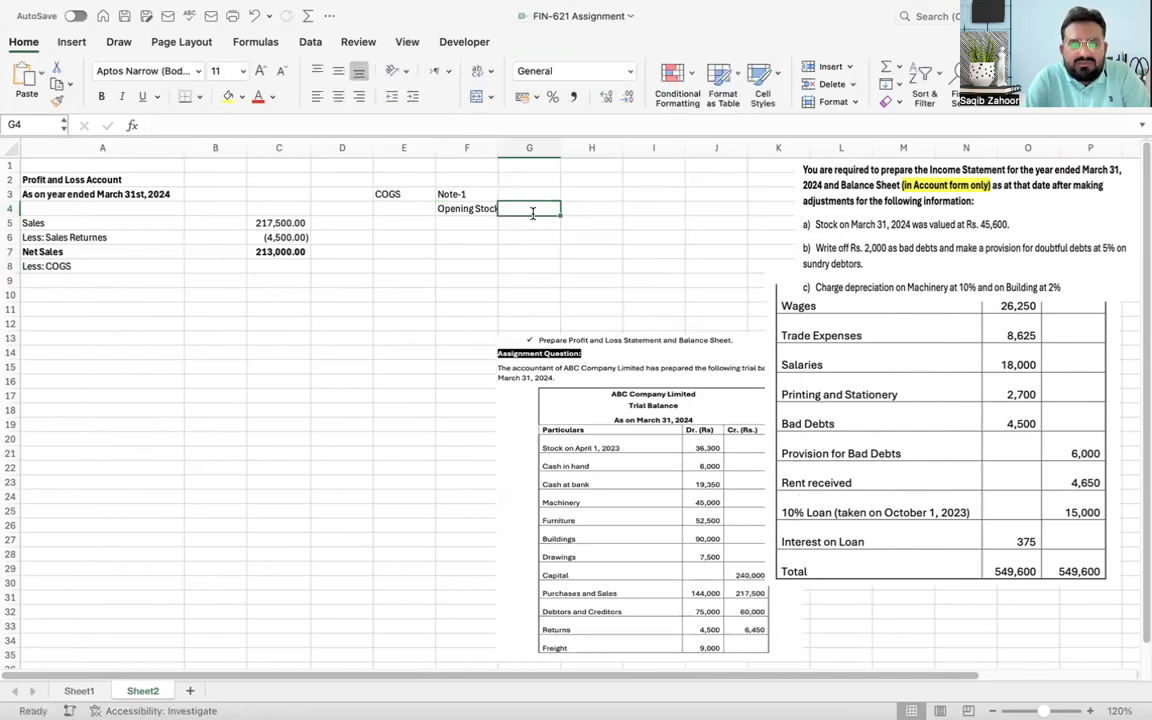
type("36300")
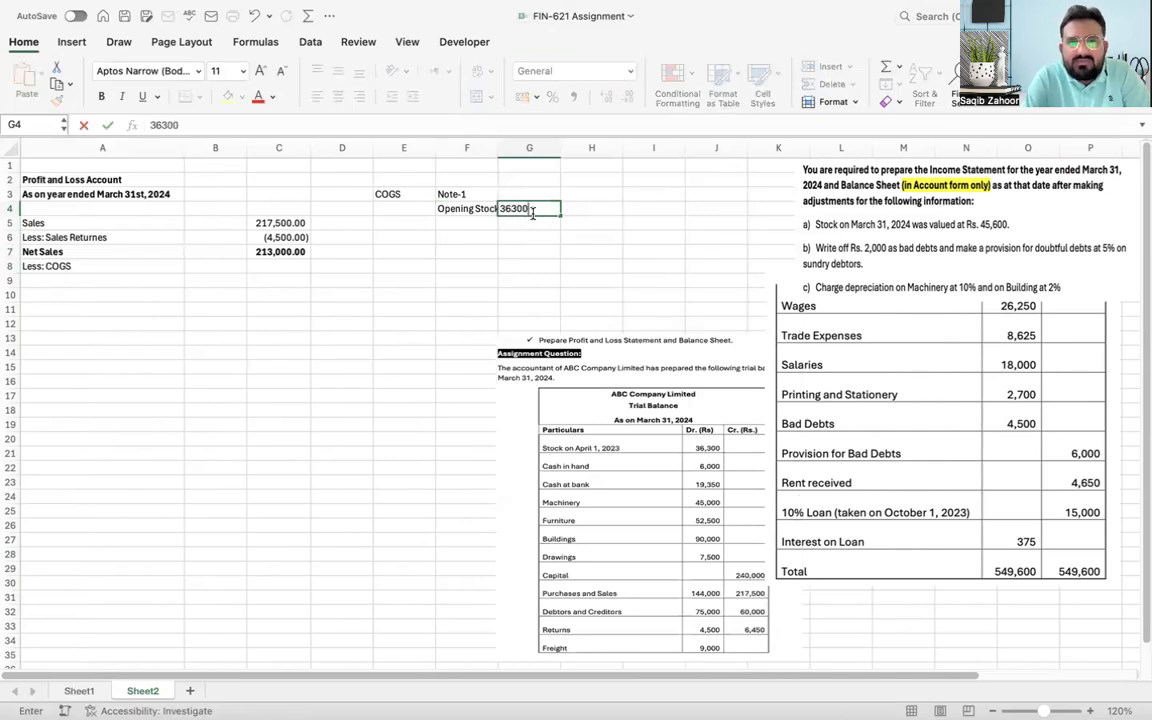
key("Return")
left_click_drag(498, 147, 498, 145)
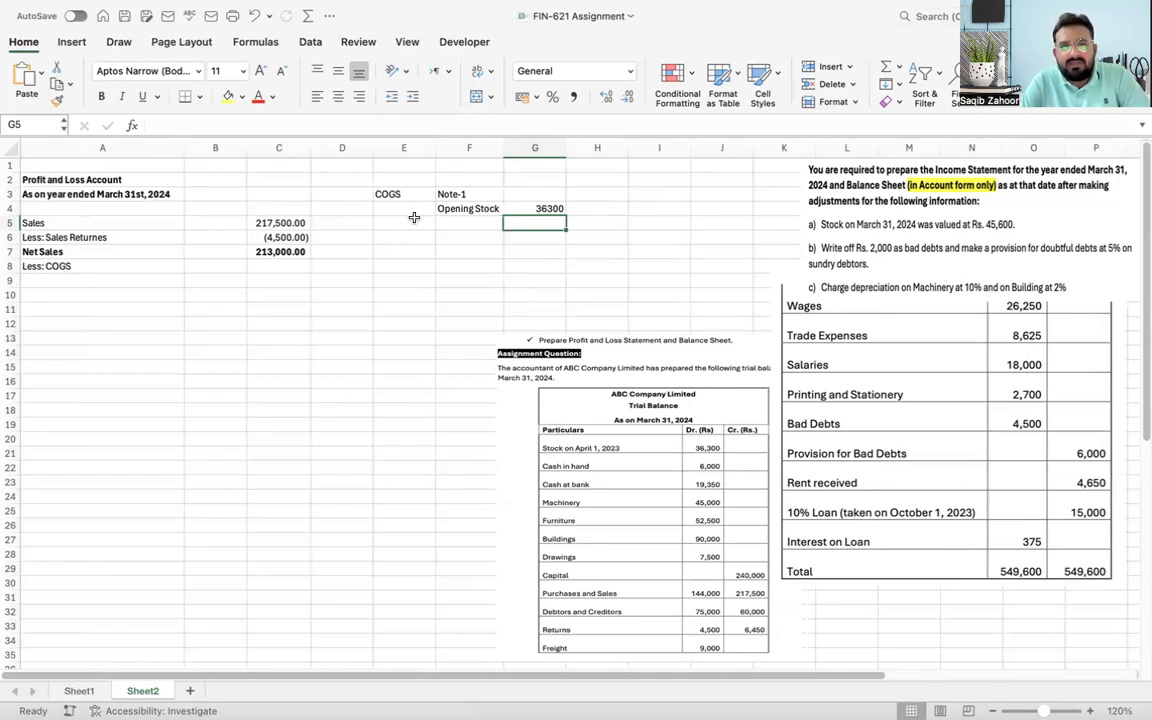
Step: Move the Opening Stock label to E4 and its amount to F4, widening column E to fit
left_click(406, 209)
key("Right")
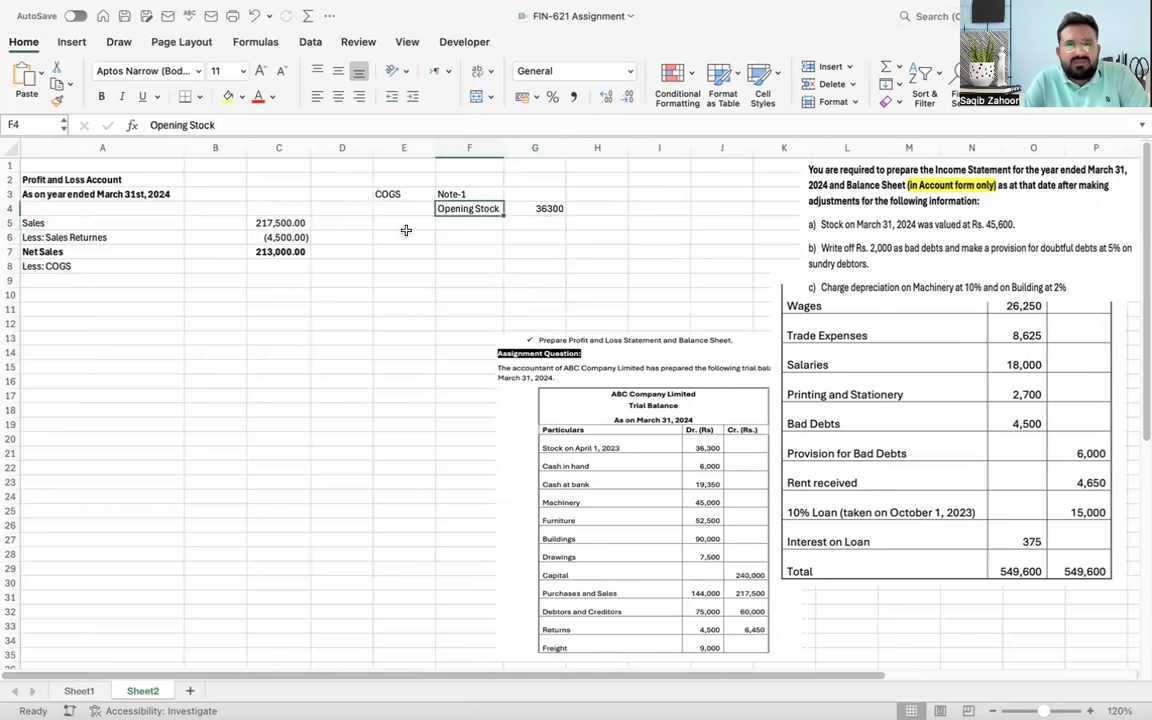
key("ctrl+x")
key("Left")
key("ctrl+v")
key("Right")
key("Right")
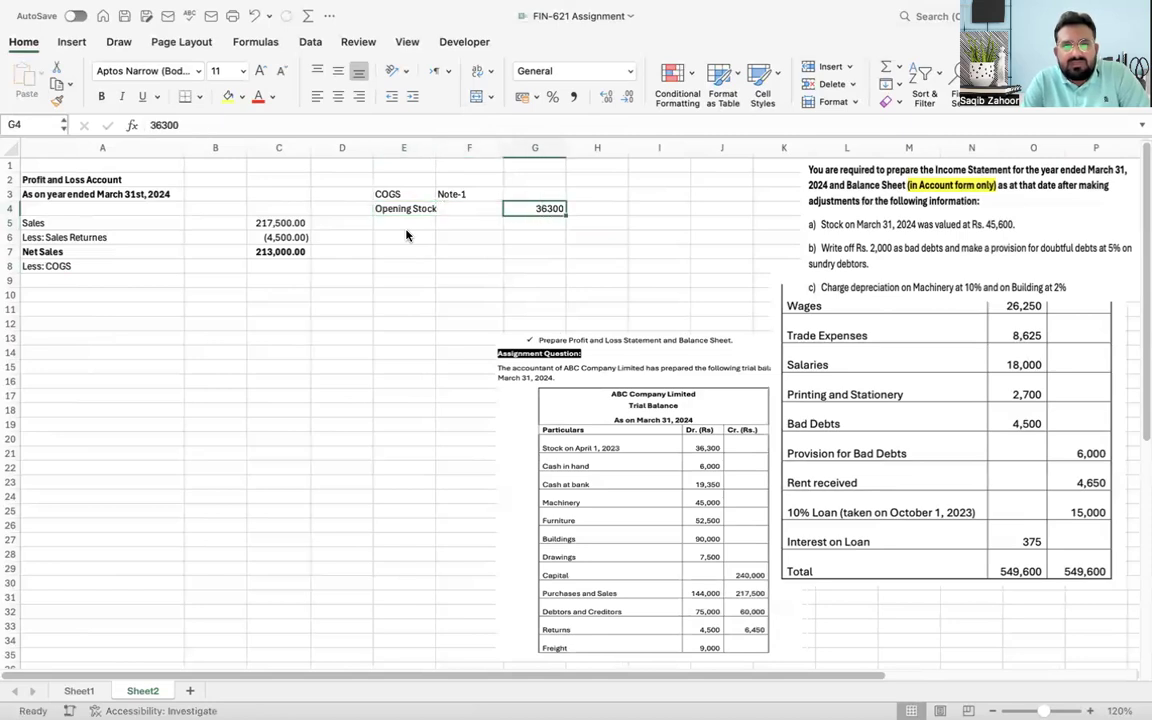
key("ctrl+x")
key("Left")
key("ctrl+v")
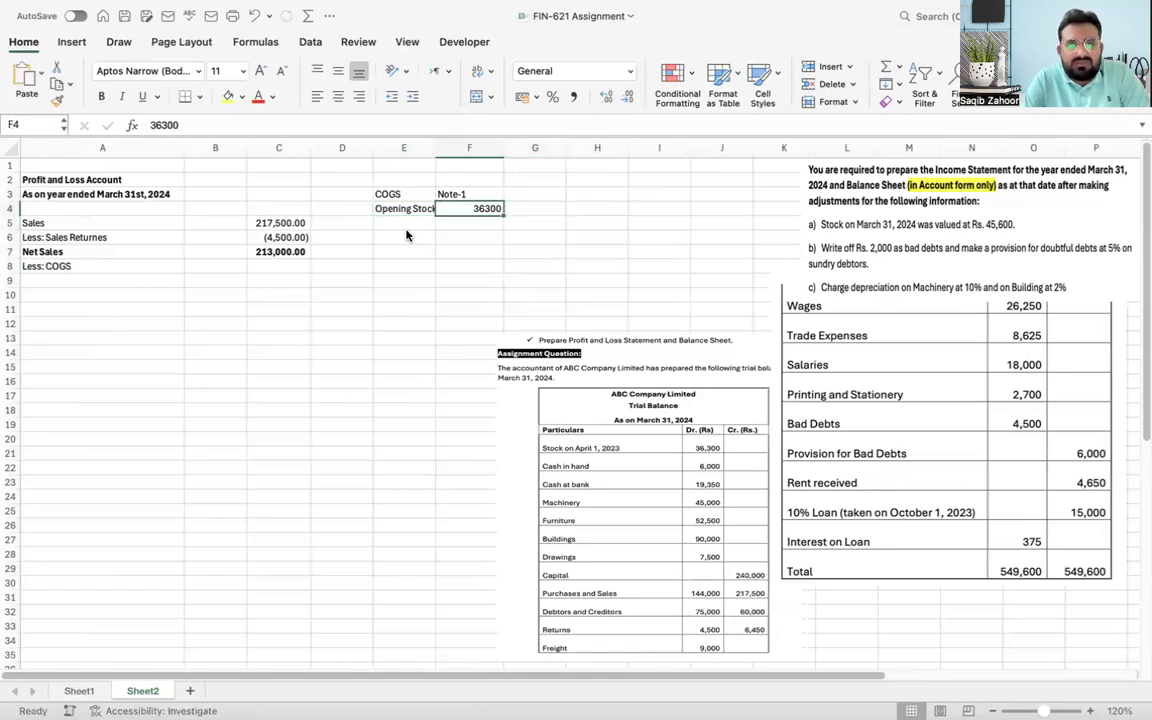
mouse_move(445, 142)
left_mouse_down()
mouse_move(432, 149)
mouse_move(441, 147)
left_mouse_up()
Step: Label E5 as Add: NP and enter the purchases amount 144000 from the trial balance in F5
left_click(413, 220)
type("Add: NP")
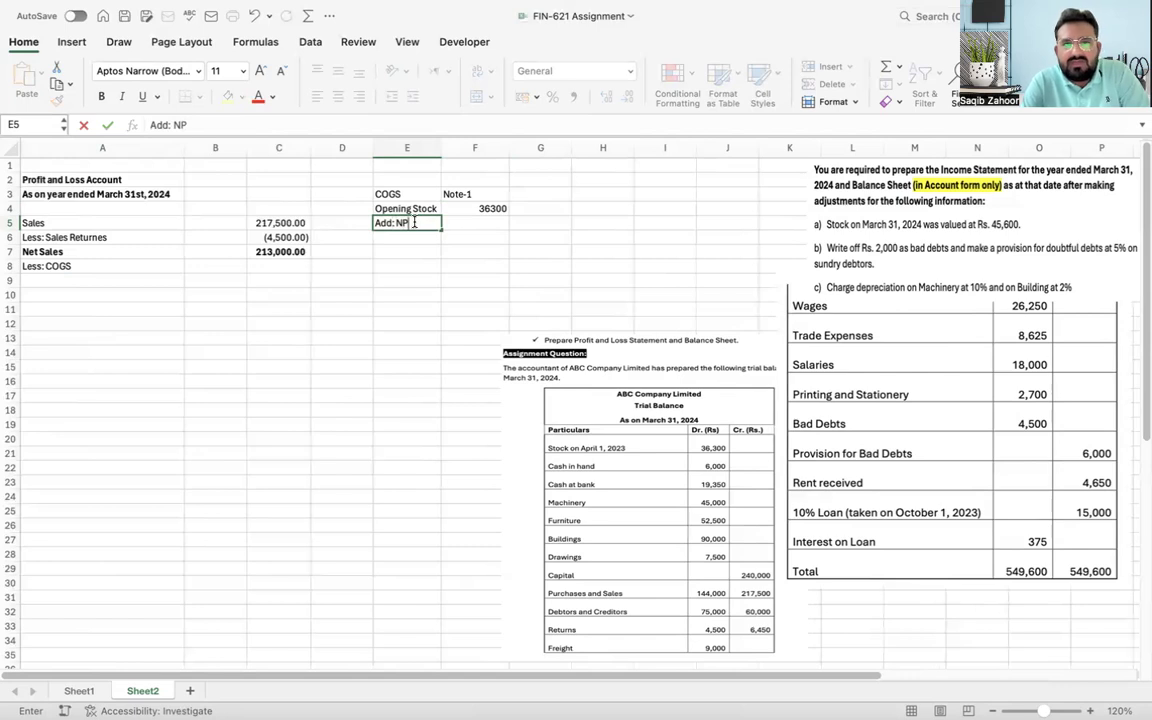
key("Return")
key("Return")
key("Up")
key("Up")
key("Right")
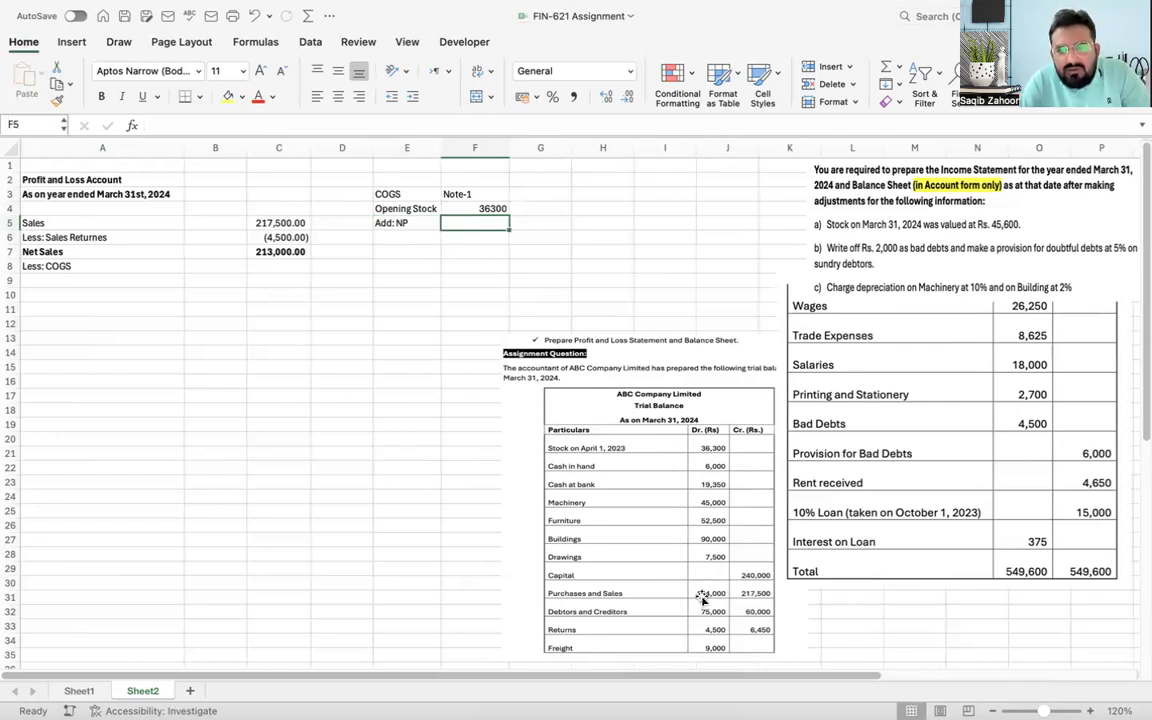
type("144000")
key("Return")
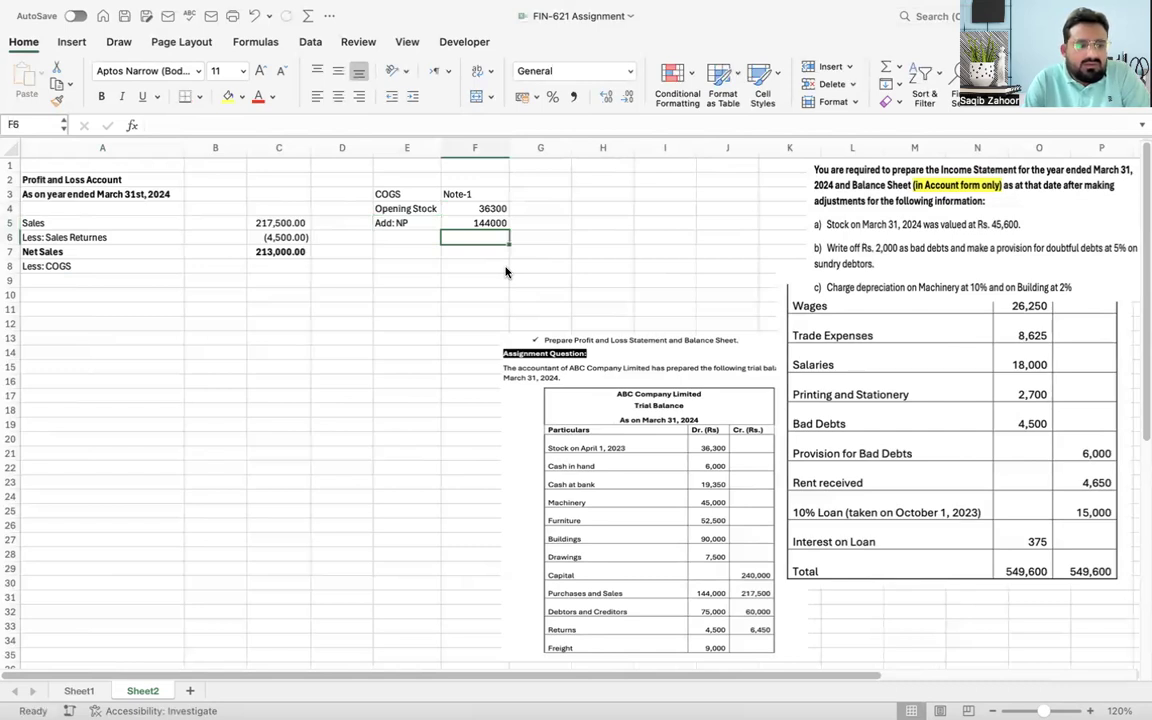
Step: Label E6 as Less: PR and enter the purchase returns amount -6450 from the trial balance in F6
key("Left")
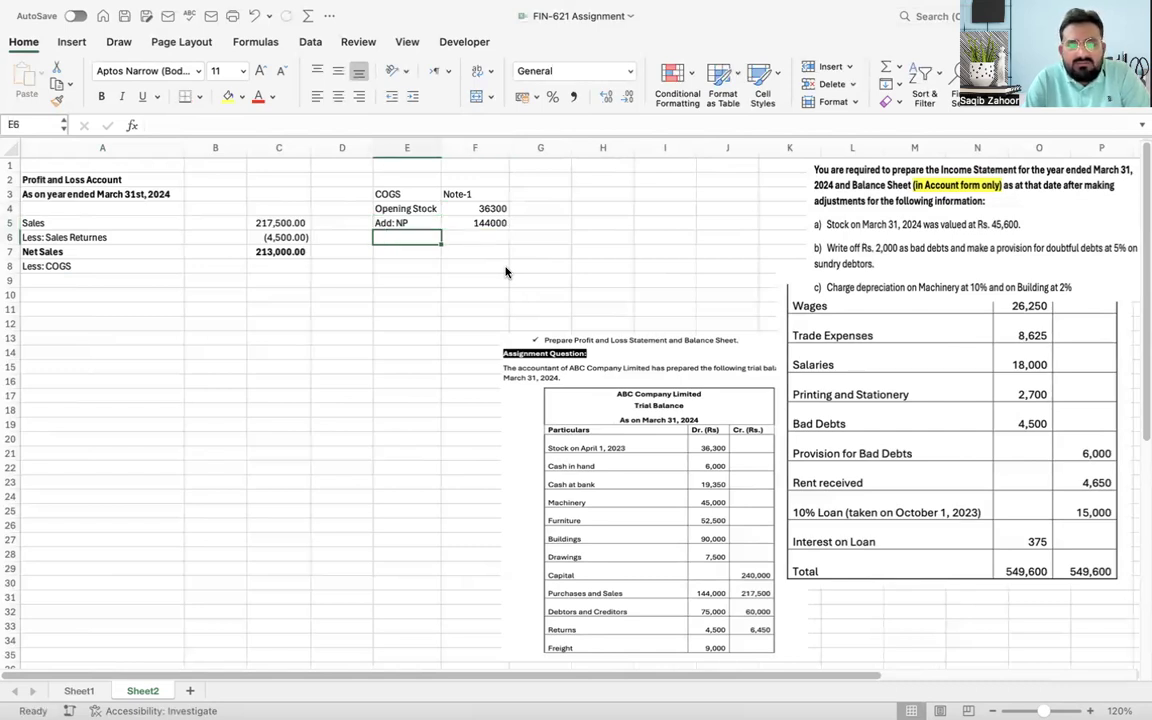
type("Less")
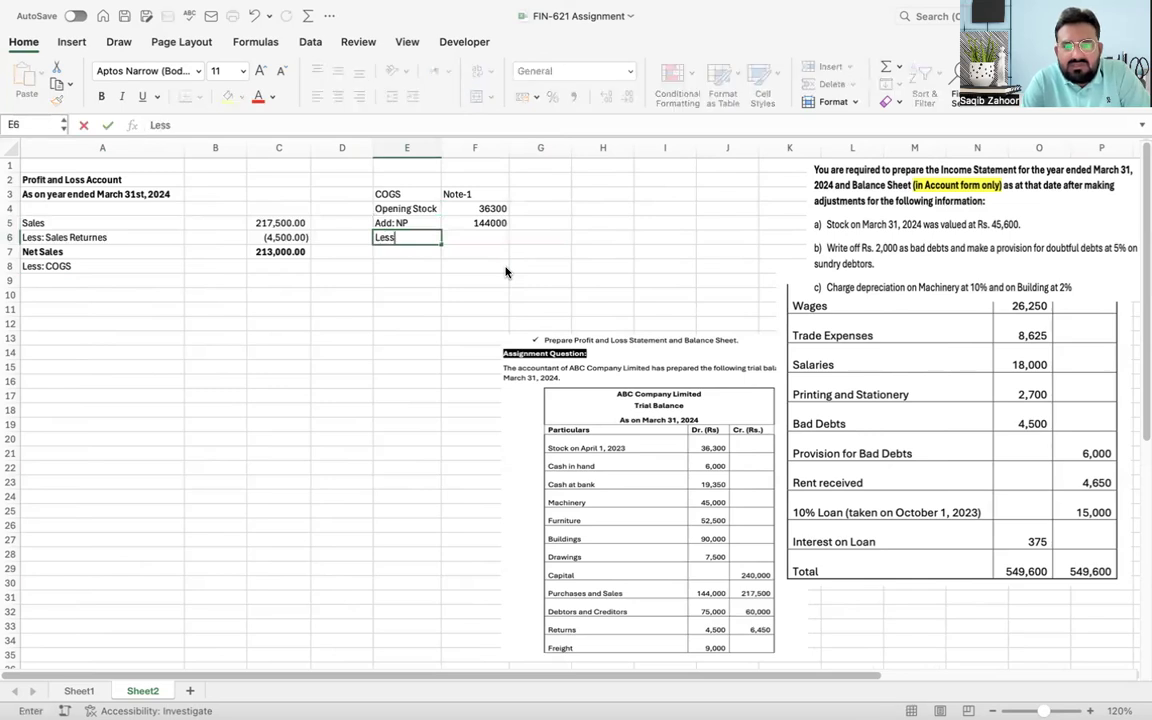
type(": PR")
key("Tab")
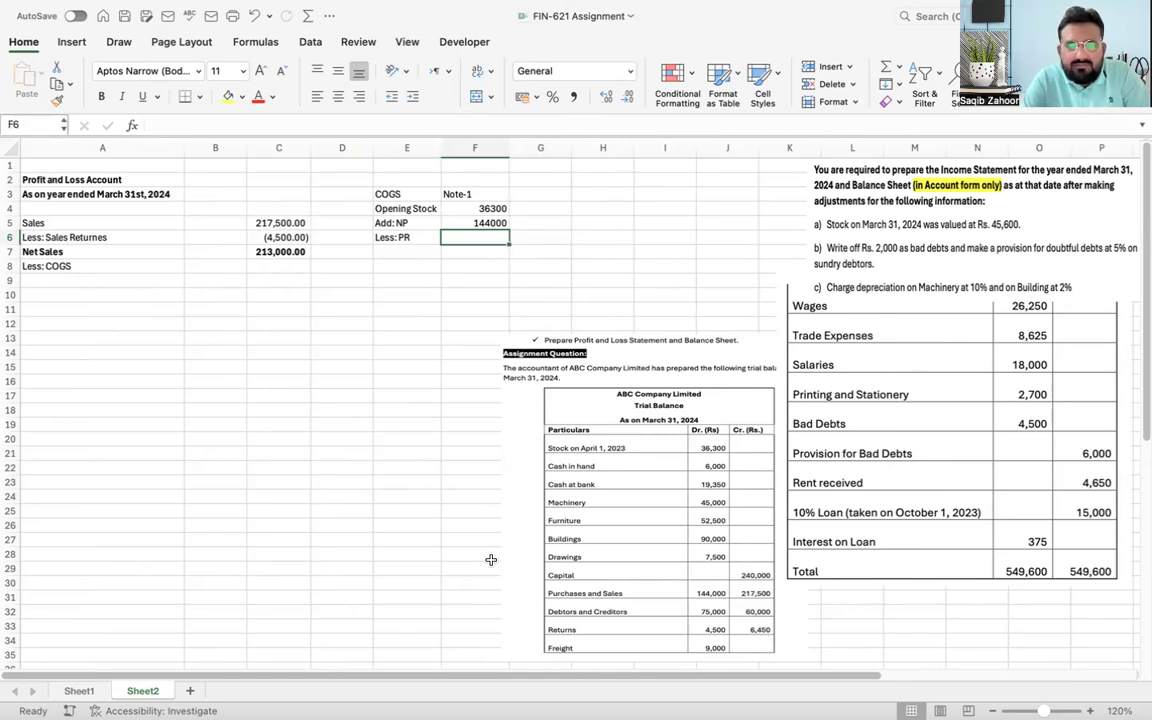
type("-6450")
key("Return")
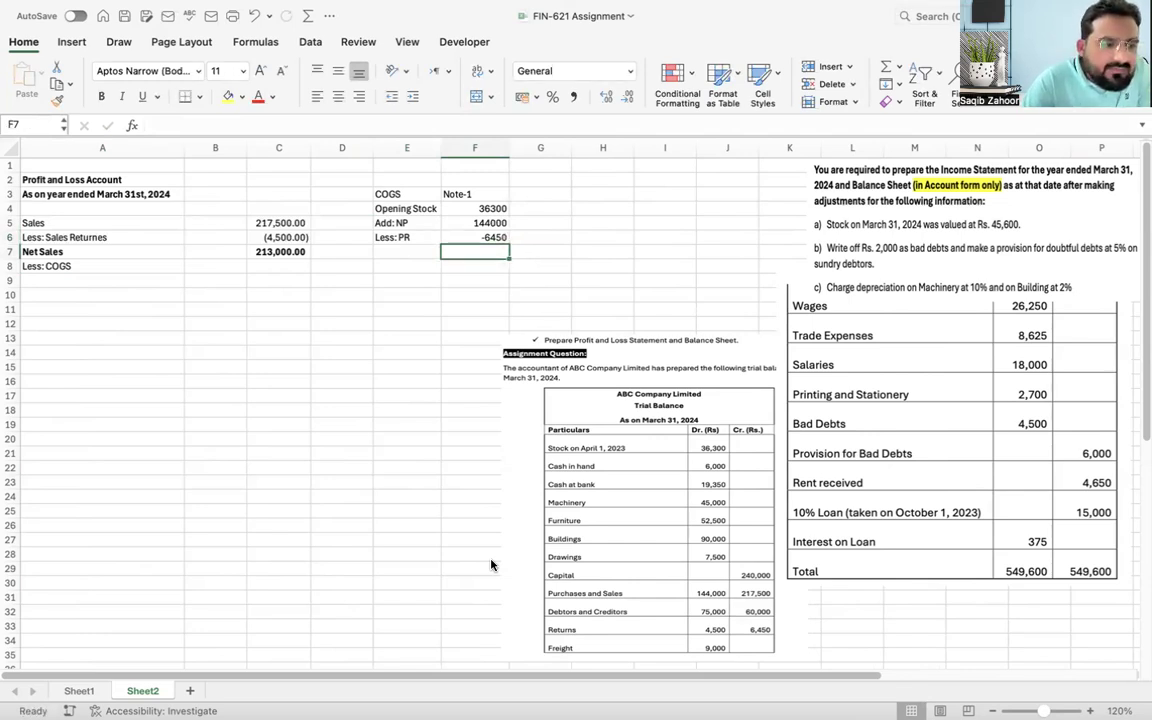
Step: Label E7 as Add: Freight and enter the freight amount 9000 from the trial balance in F7
key("Left")
type("Add: ")
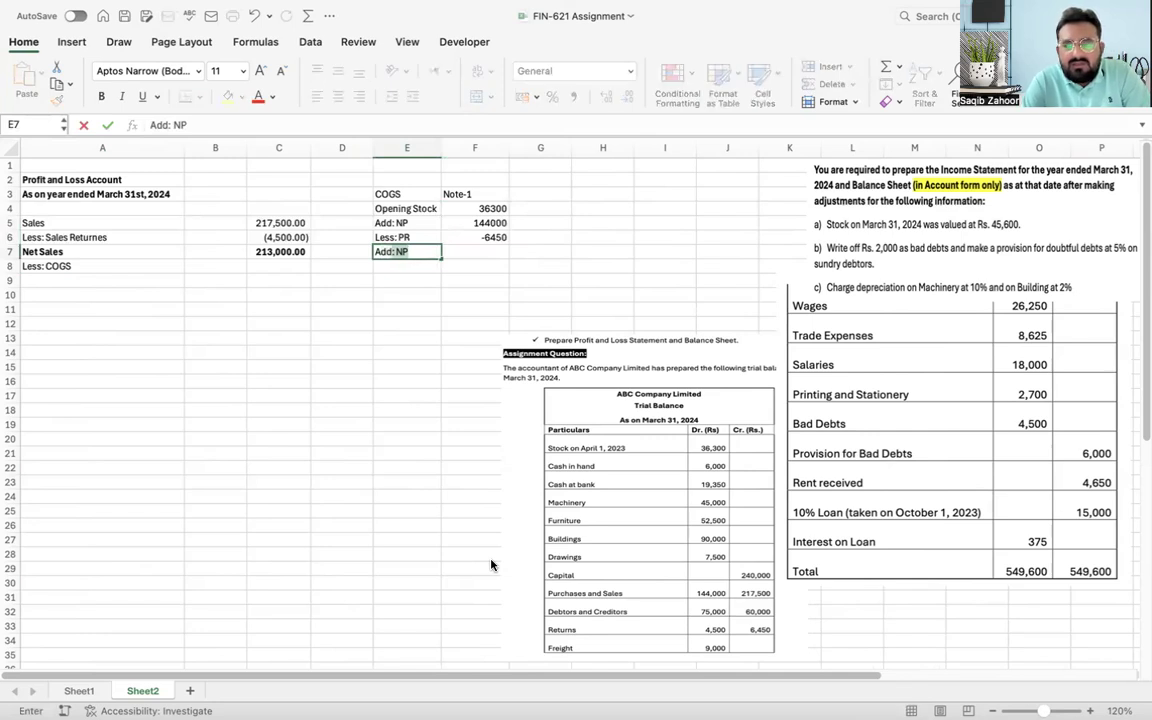
type("Freight")
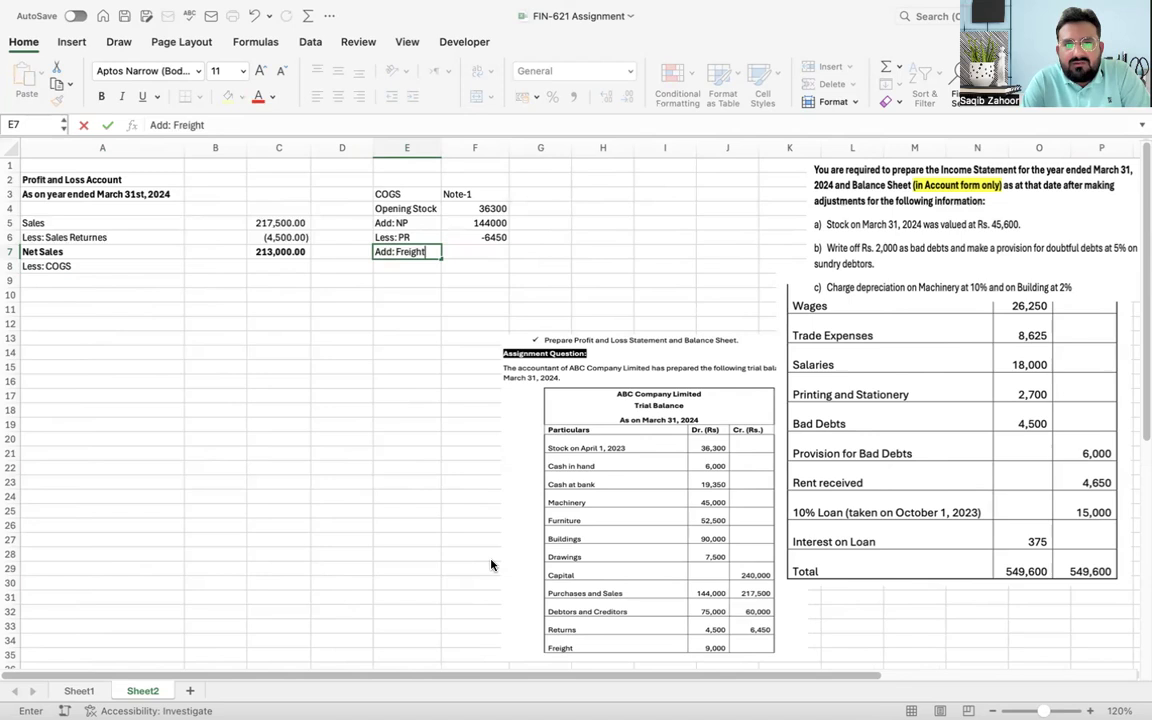
key("Return")
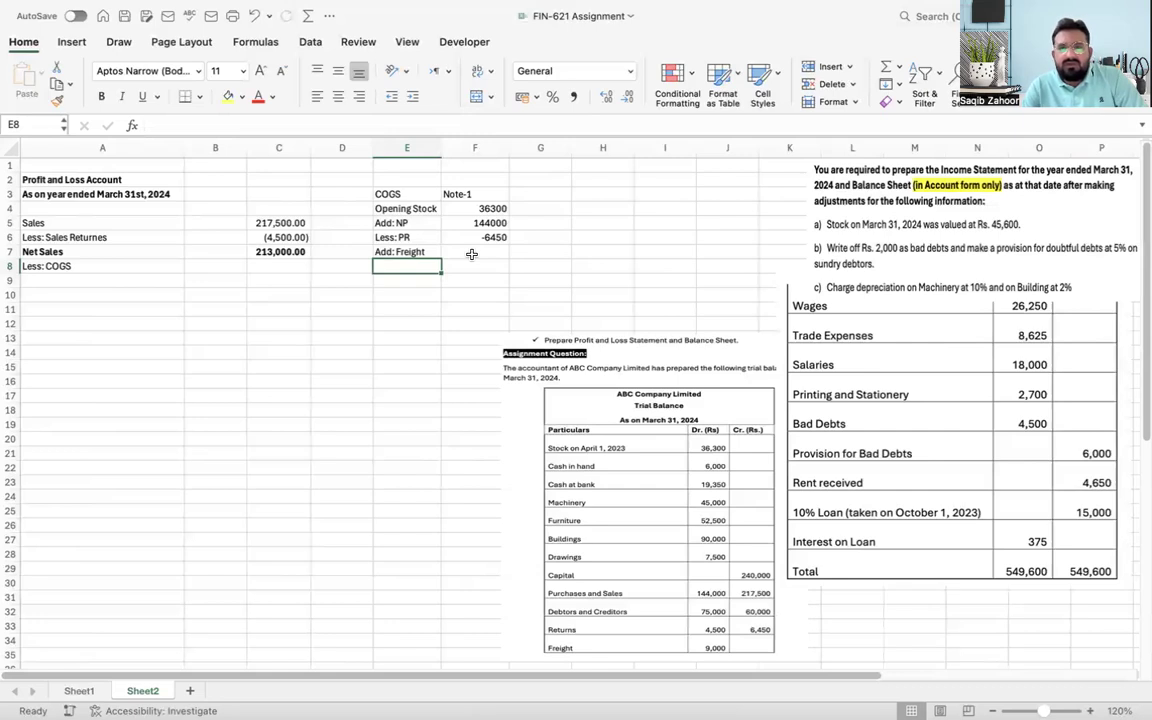
key("Up")
key("Right")
type("9000")
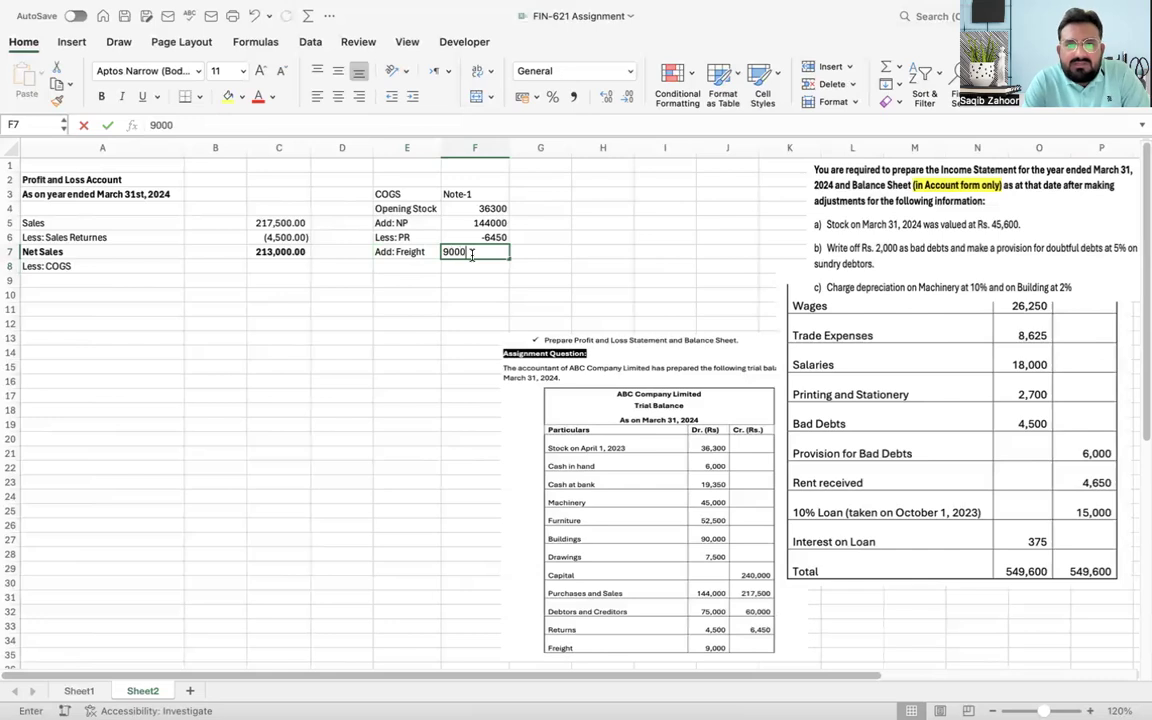
key("Return")
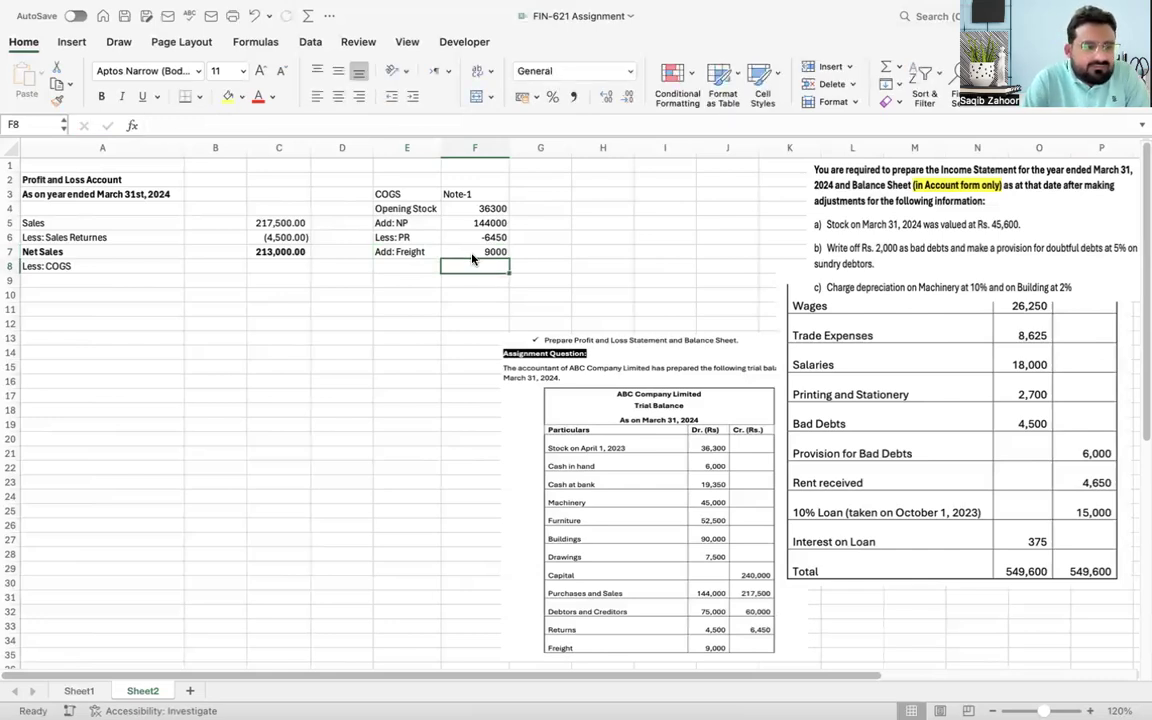
Step: Label E8 as Less: C. Stock and enter the closing stock amount -45600 from the adjustments in F8
key("Left")
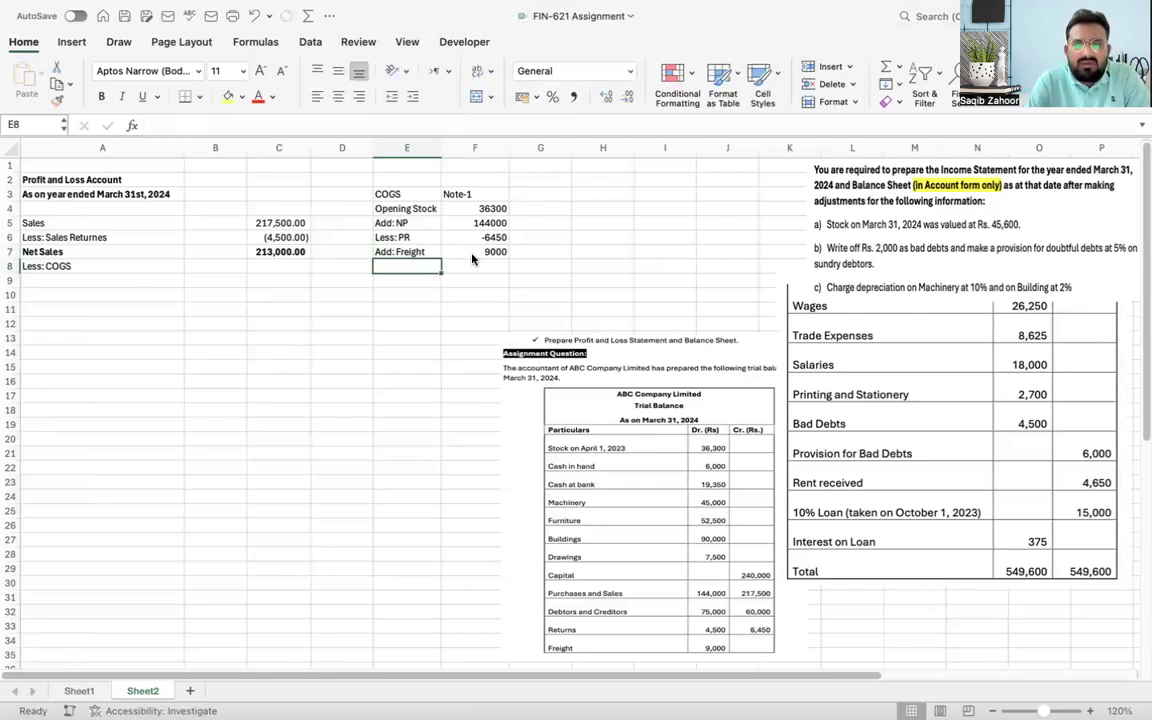
type("Less: ")
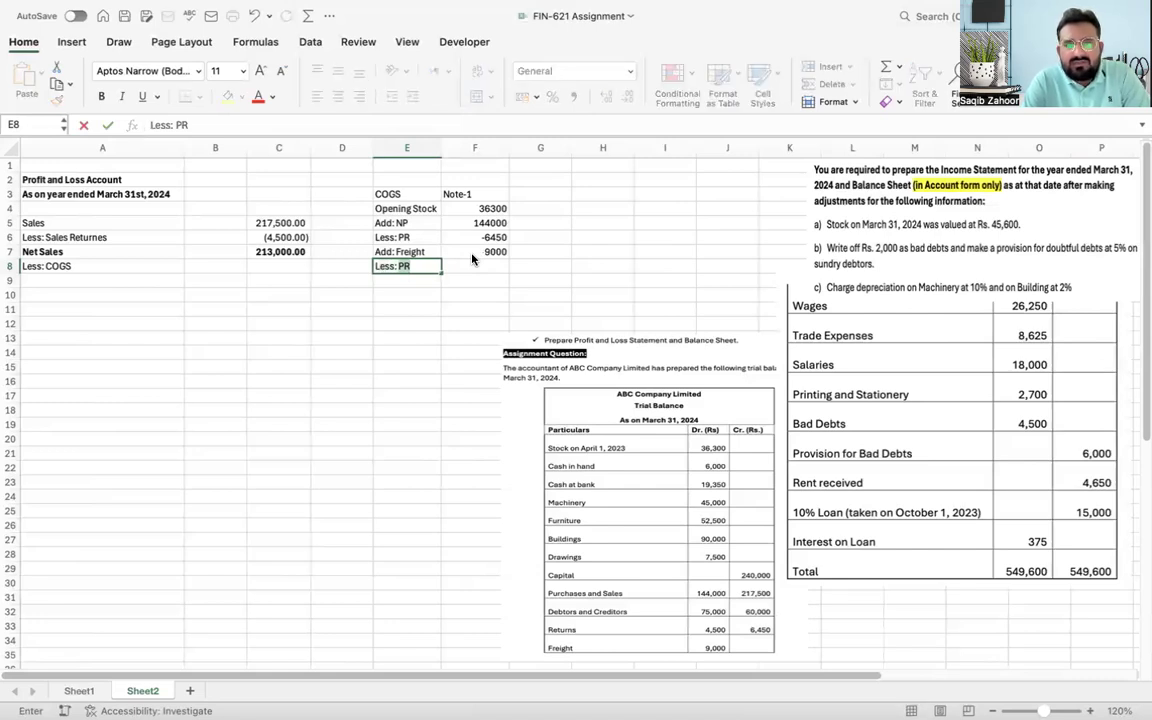
type("C")
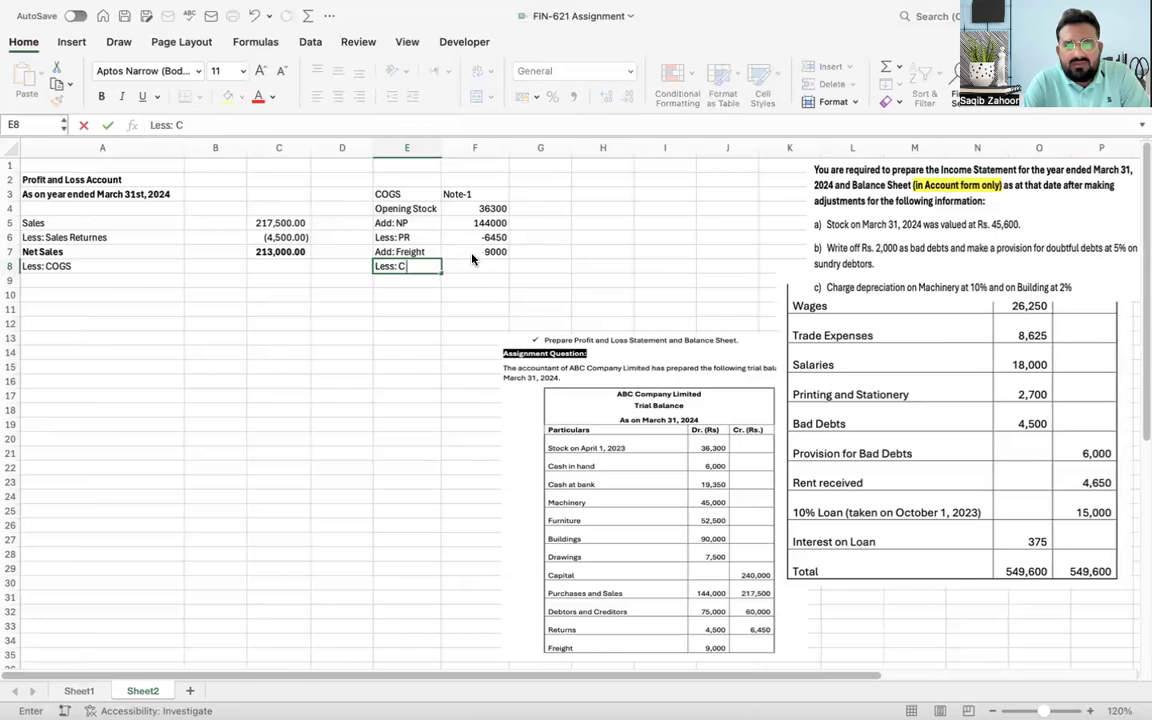
type(". Stocl")
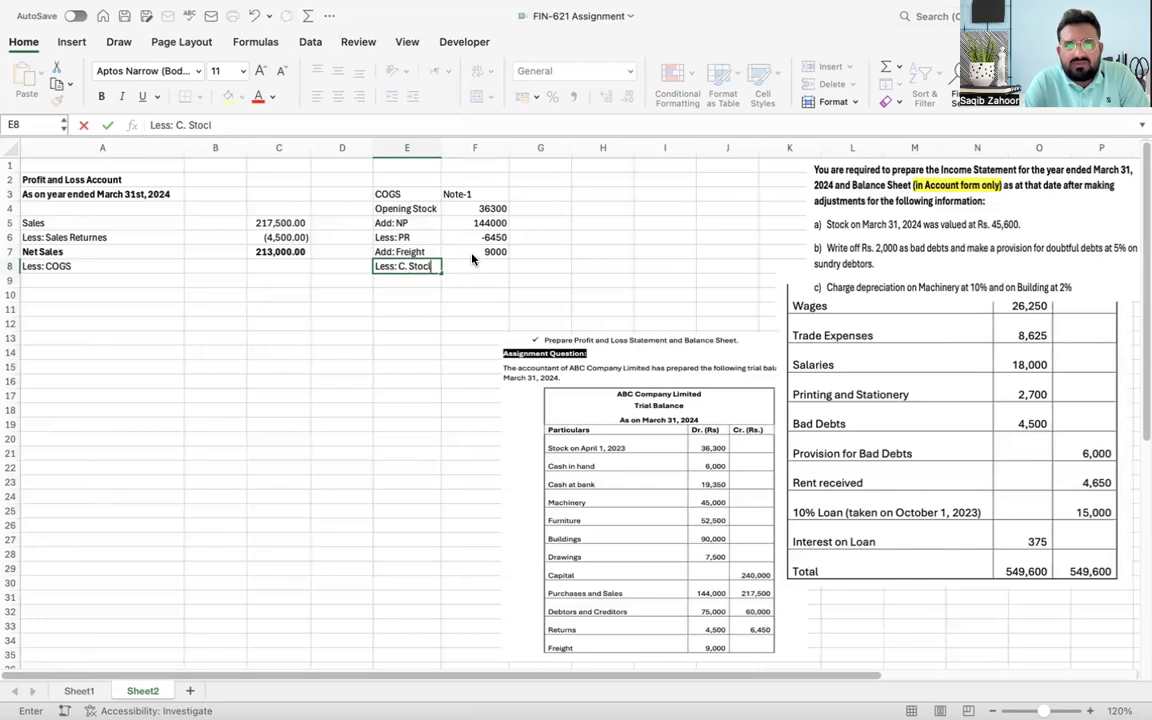
key("BackSpace")
type("k")
key("Return")
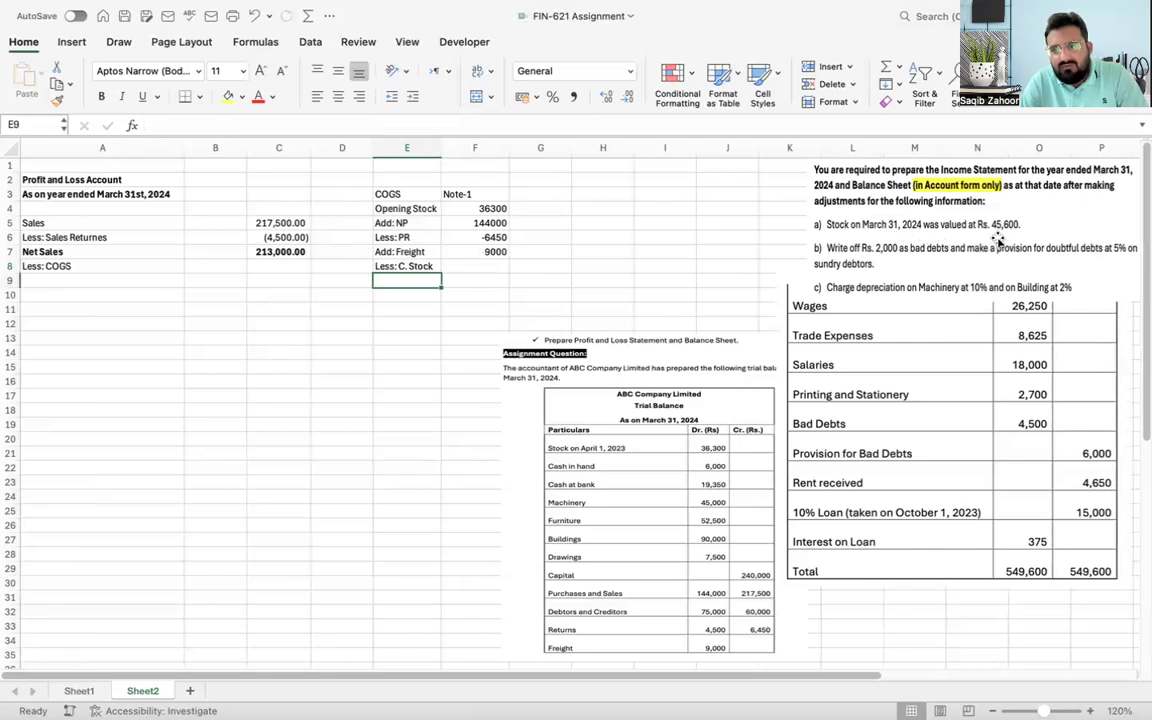
key("Up")
key("Right")
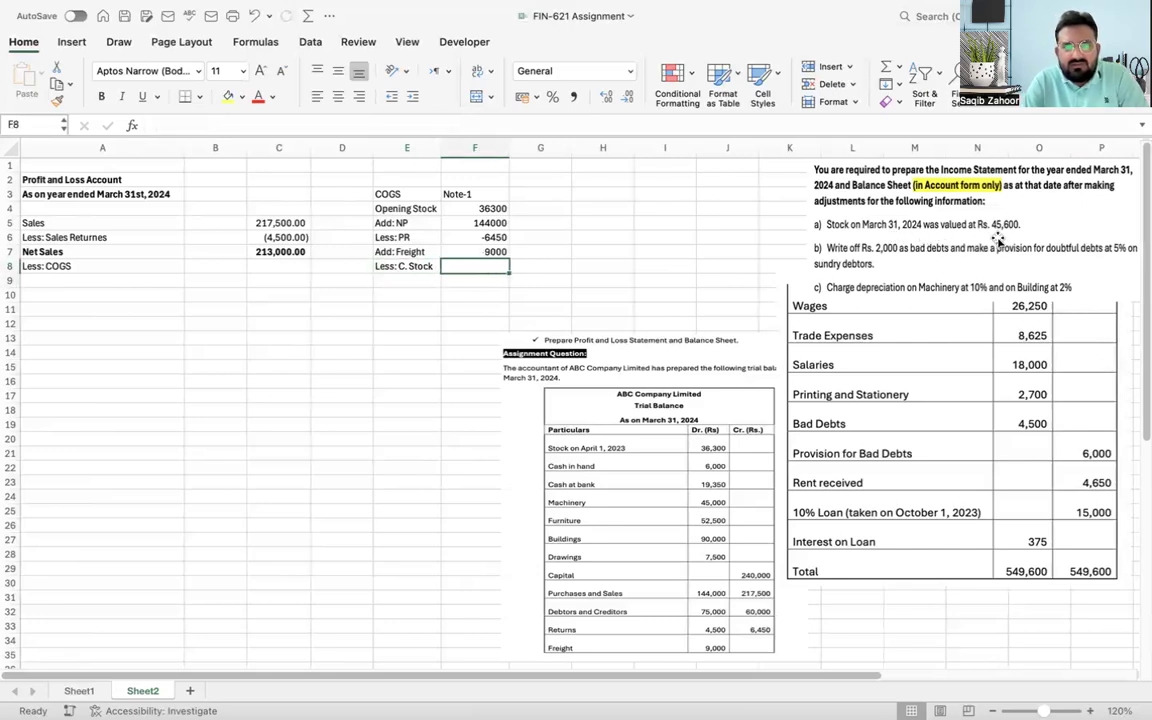
type("-45600")
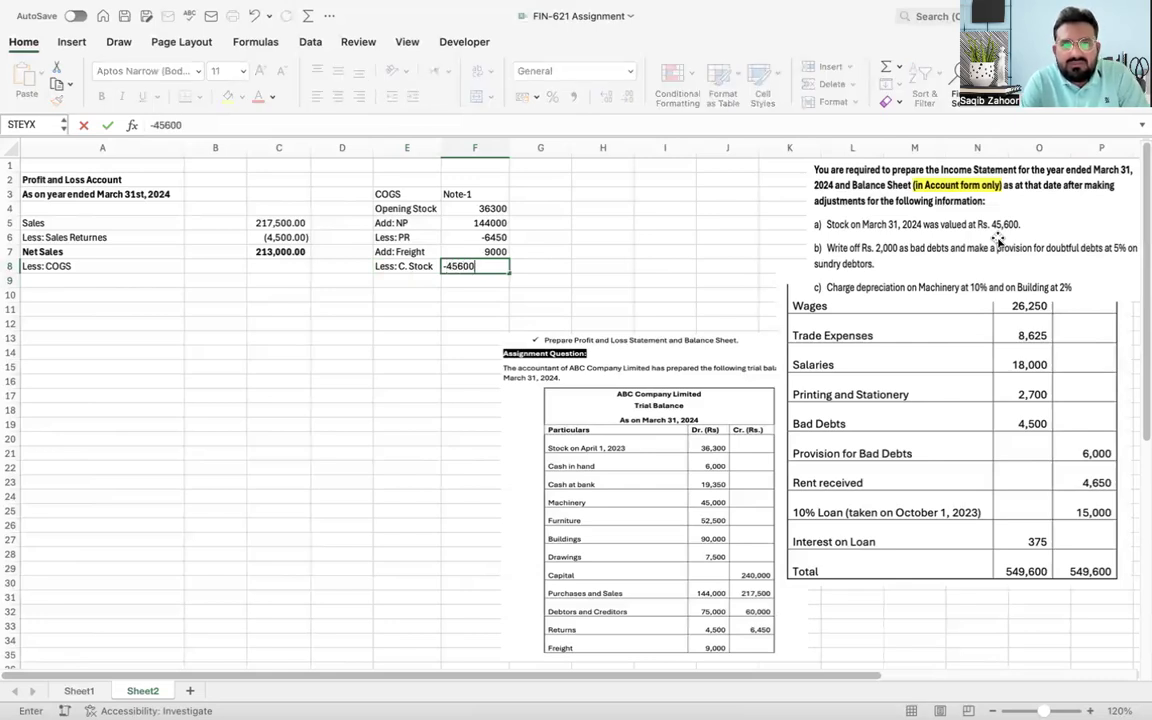
key("Return")
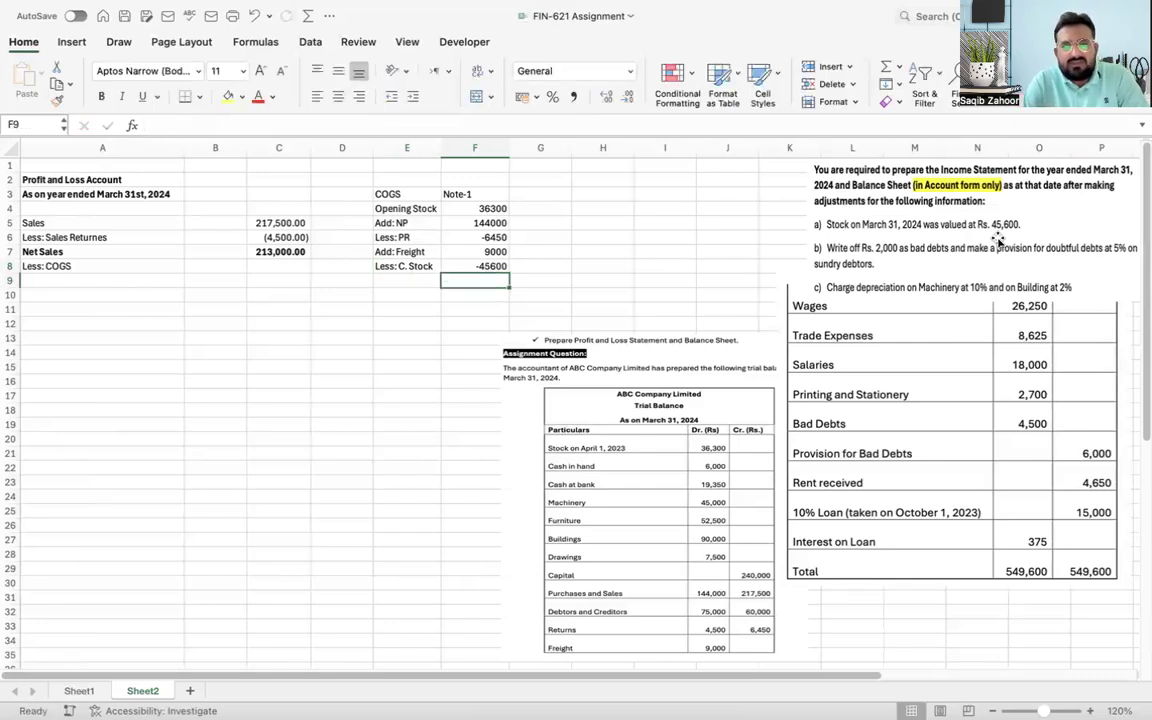
Step: Enter the total label COGS in E9 and make E9:F9 bold
key("Left")
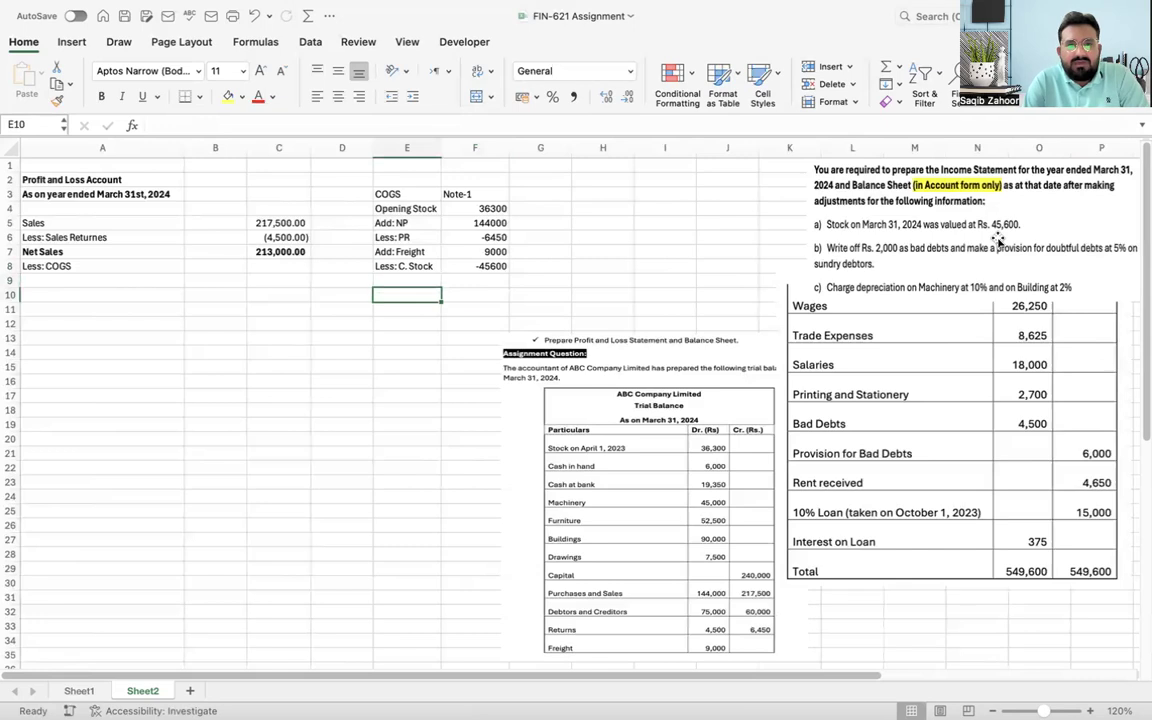
type("C")
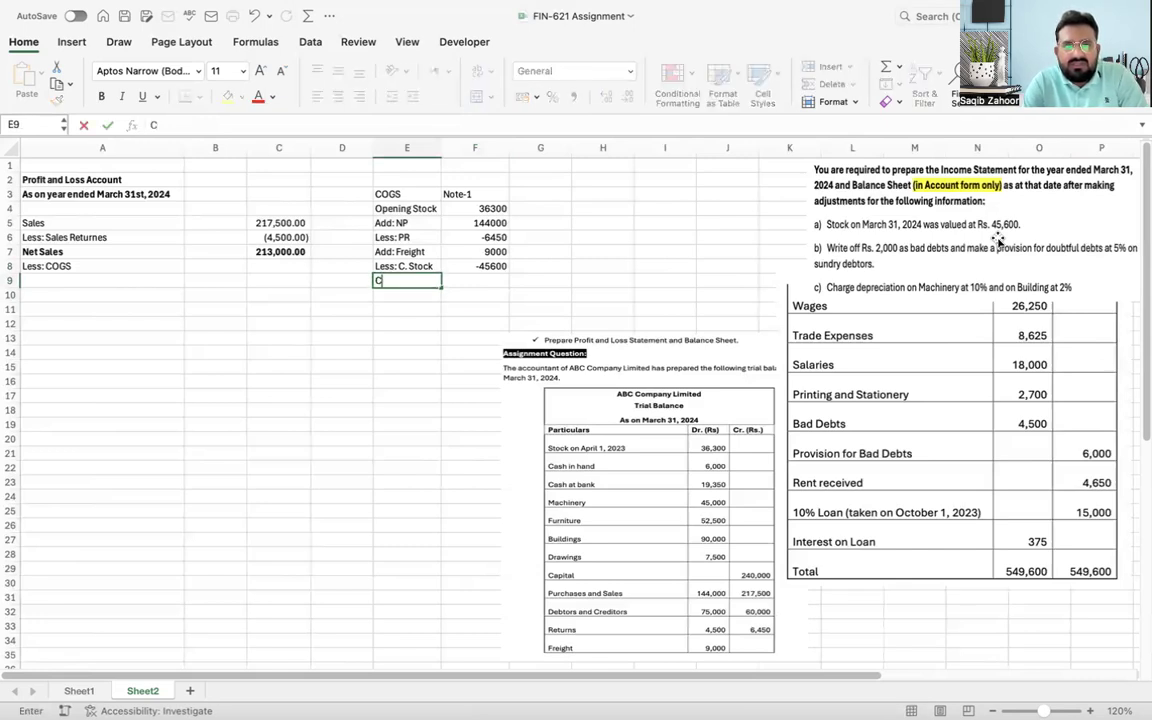
type("OGS")
key("Return")
key("Up")
key("shift+Right")
key("ctrl+b")
Step: Total the cost of goods sold in F9 with =SUM(F4:F8)
key("Right")
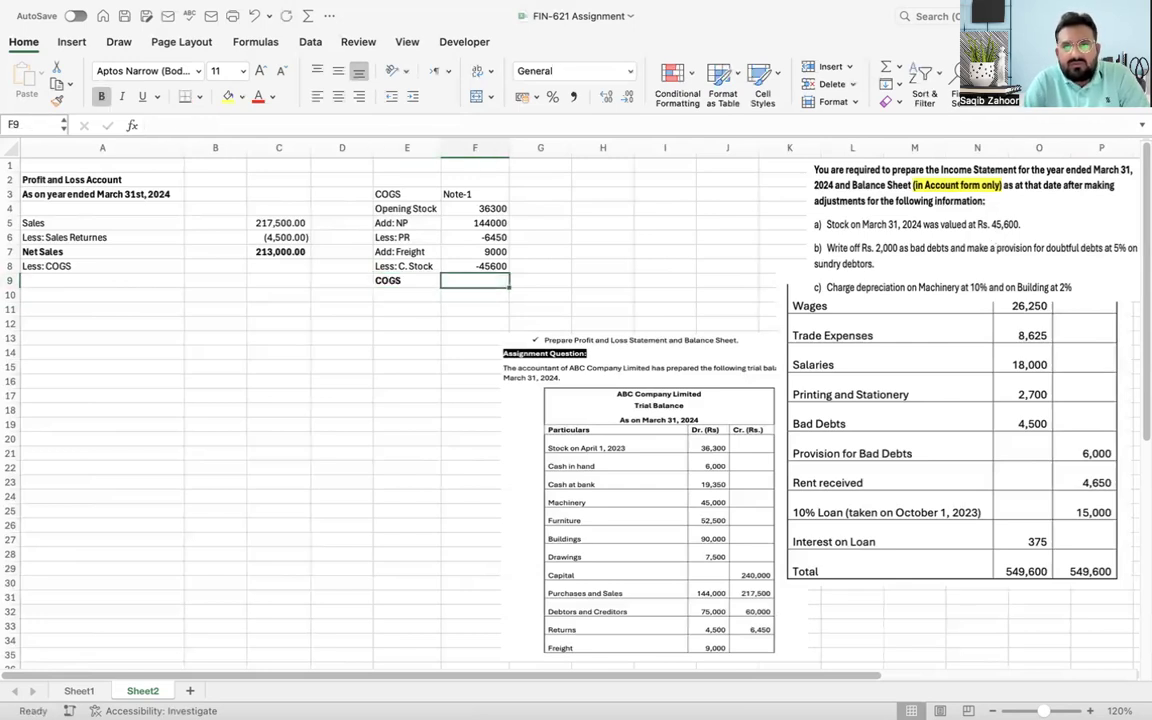
left_click(885, 73)
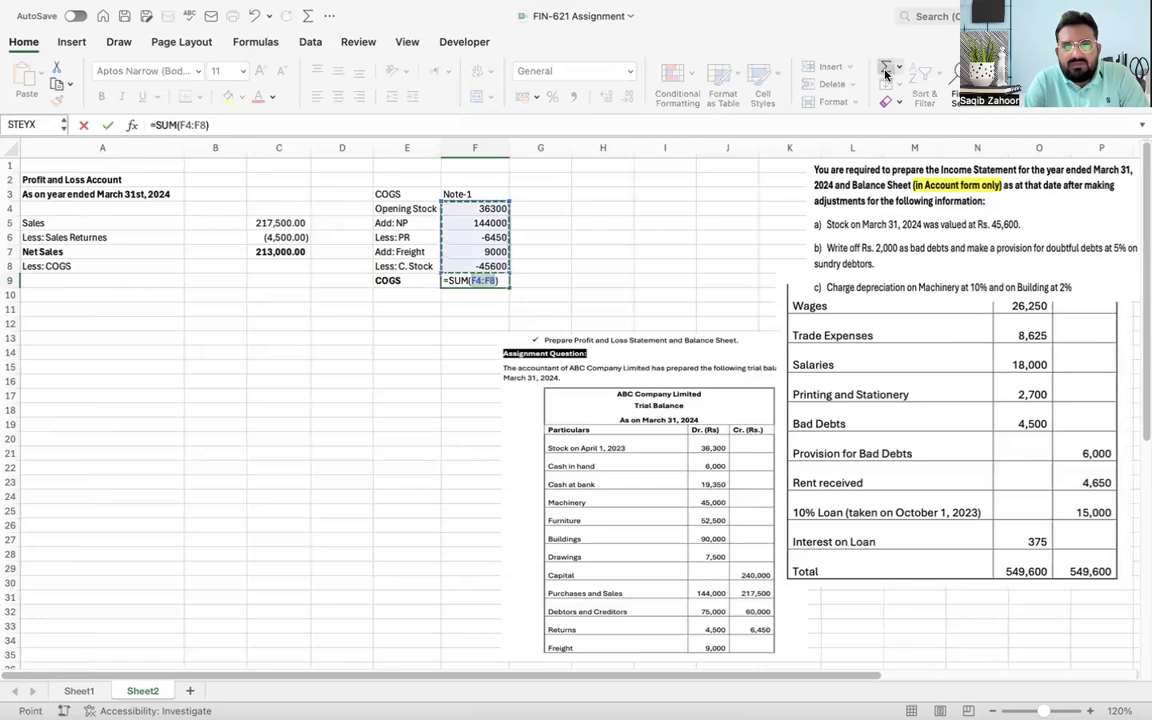
key("Return")
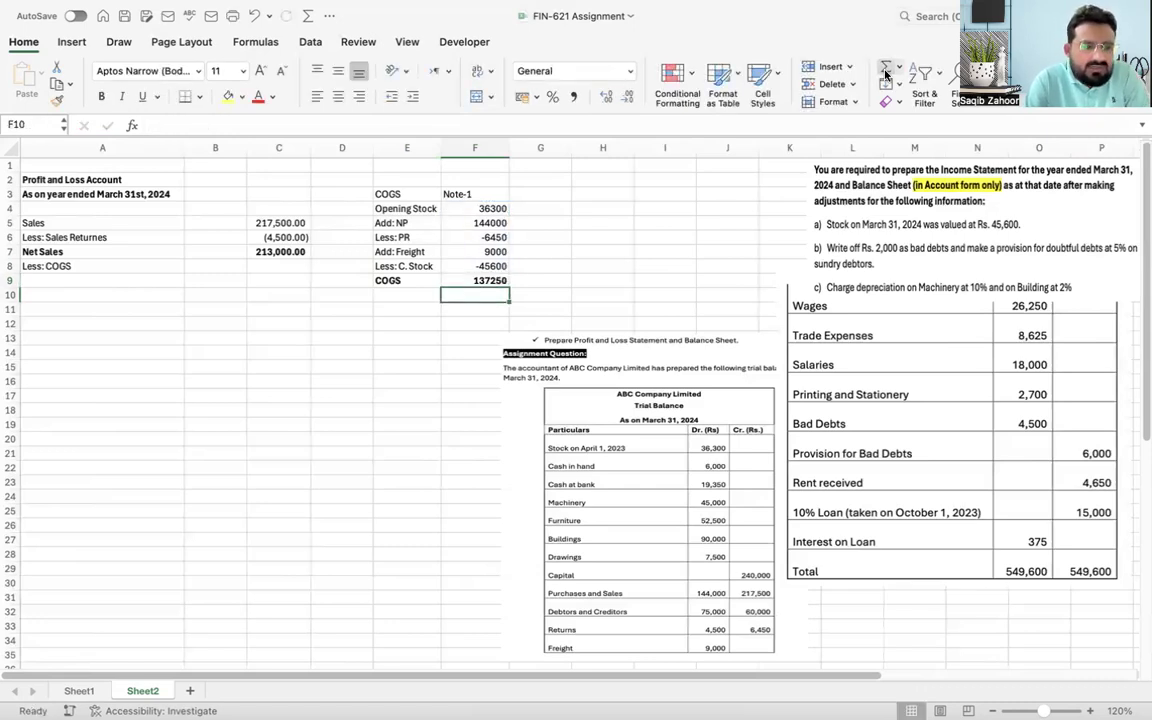
key("Up")
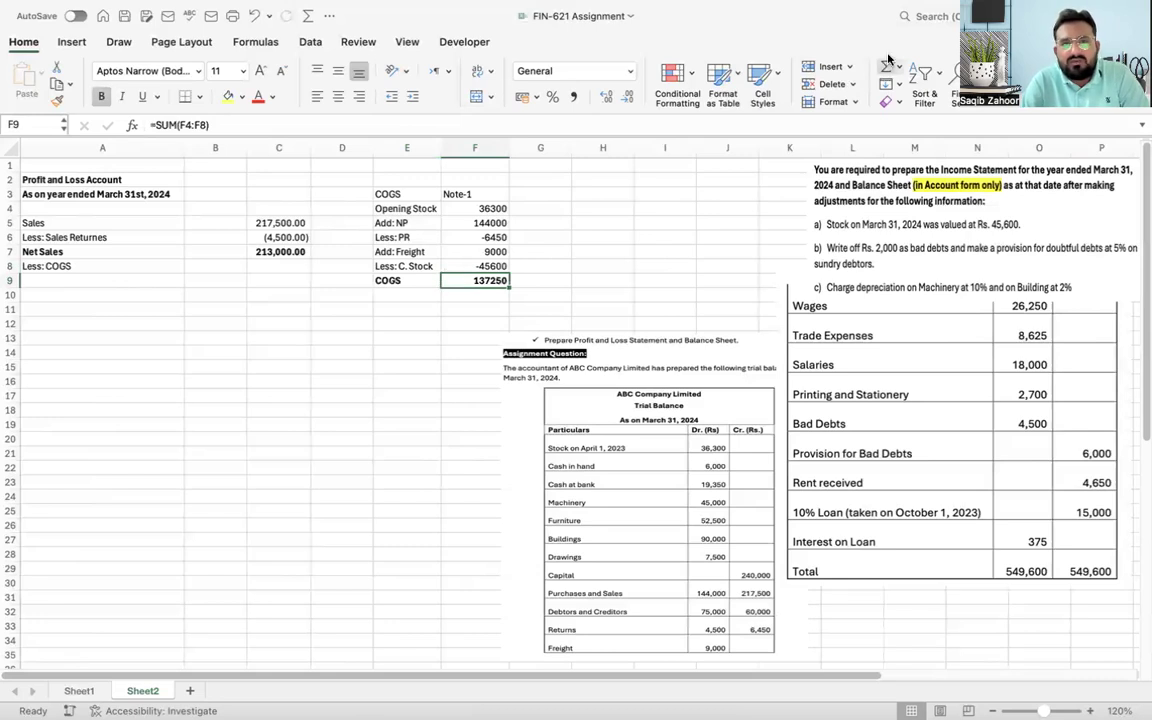
Step: Format column F with the comma number style and centre its contents
left_click(472, 147)
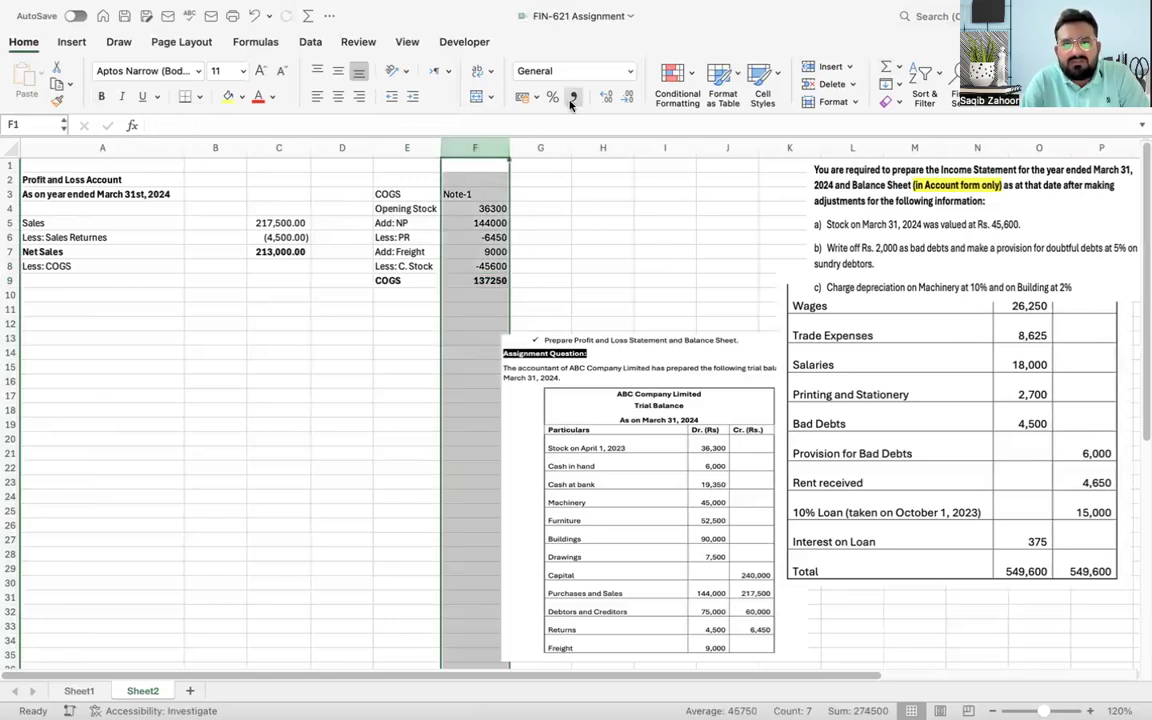
left_click(573, 96)
left_click(338, 96)
left_click(397, 236)
left_click(397, 236)
Step: Highlight the Note-1 heading in F3 in yellow and make it and the COGS heading in E3 bold
left_click(452, 191)
left_click(222, 97)
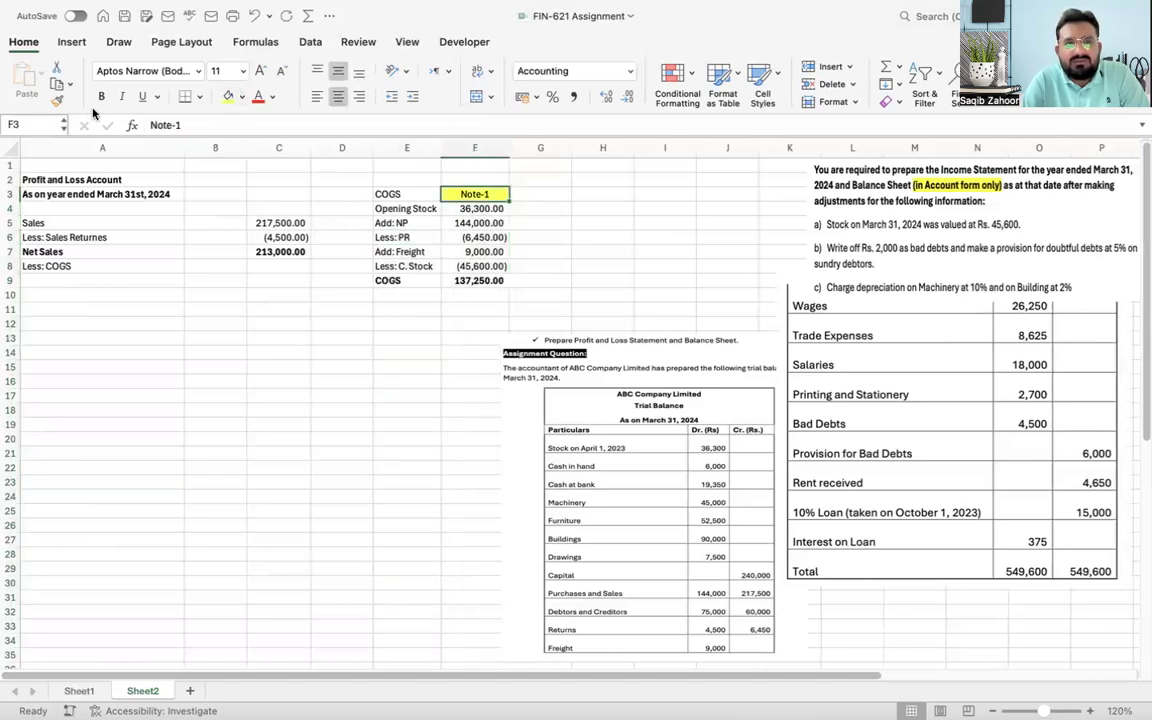
left_click(101, 97)
key("Left")
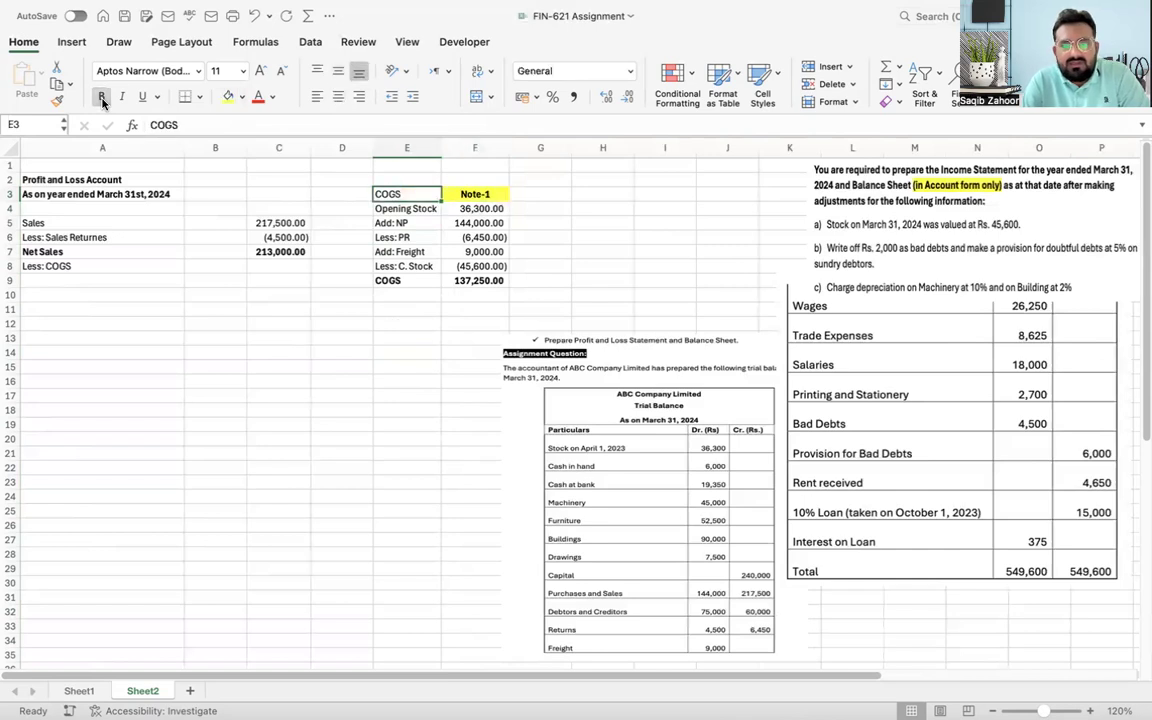
key("Down")
key("Down")
key("Down")
key("Down")
key("Down")
key("Left")
key("Left")
key("Left")
key("Left")
key("Right")
key("Down")
key("Left")
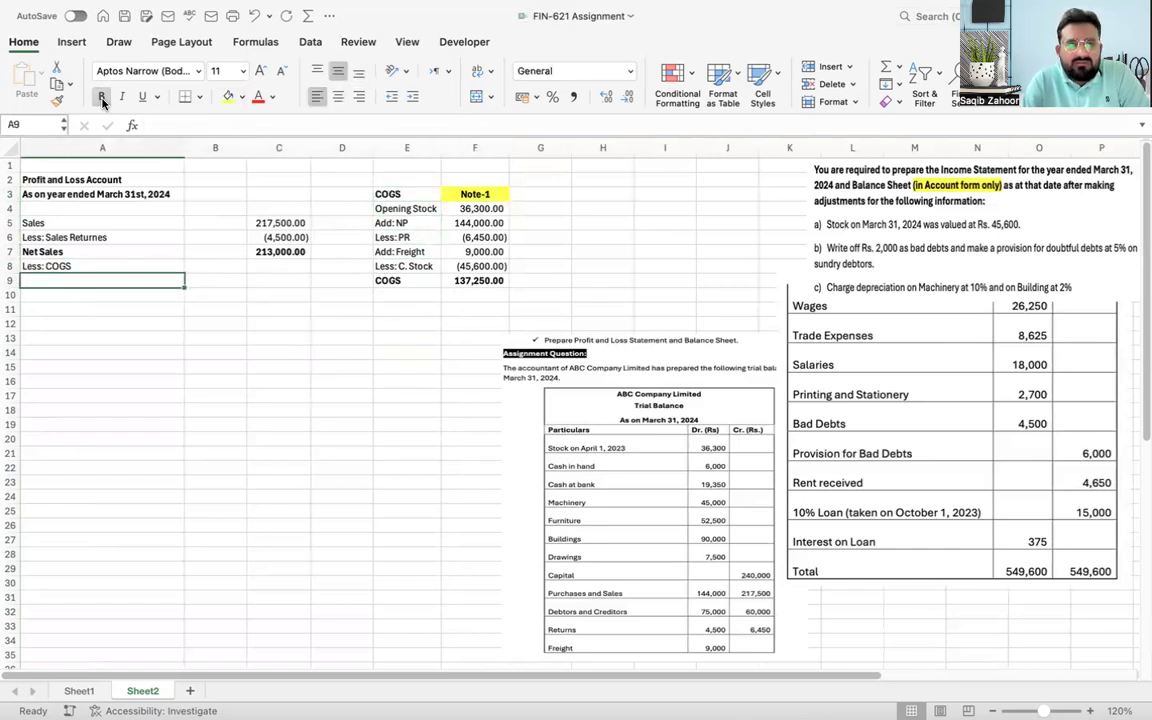
key("Right")
key("Left")
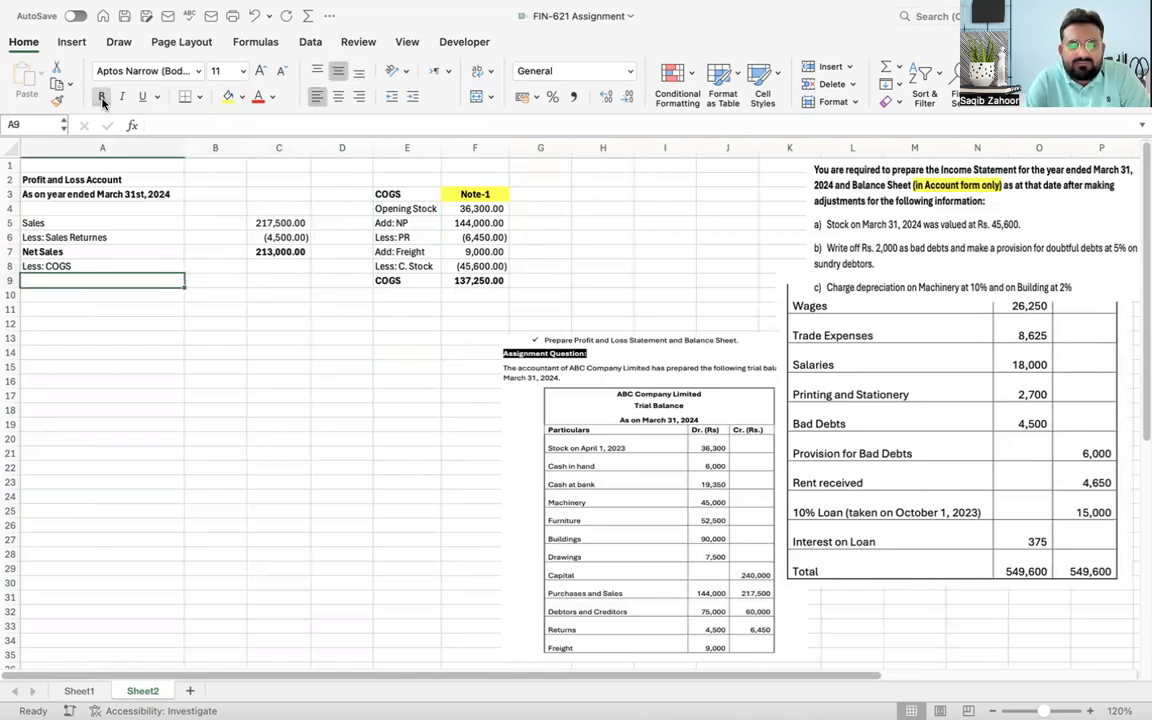
key("Up")
type("LE")
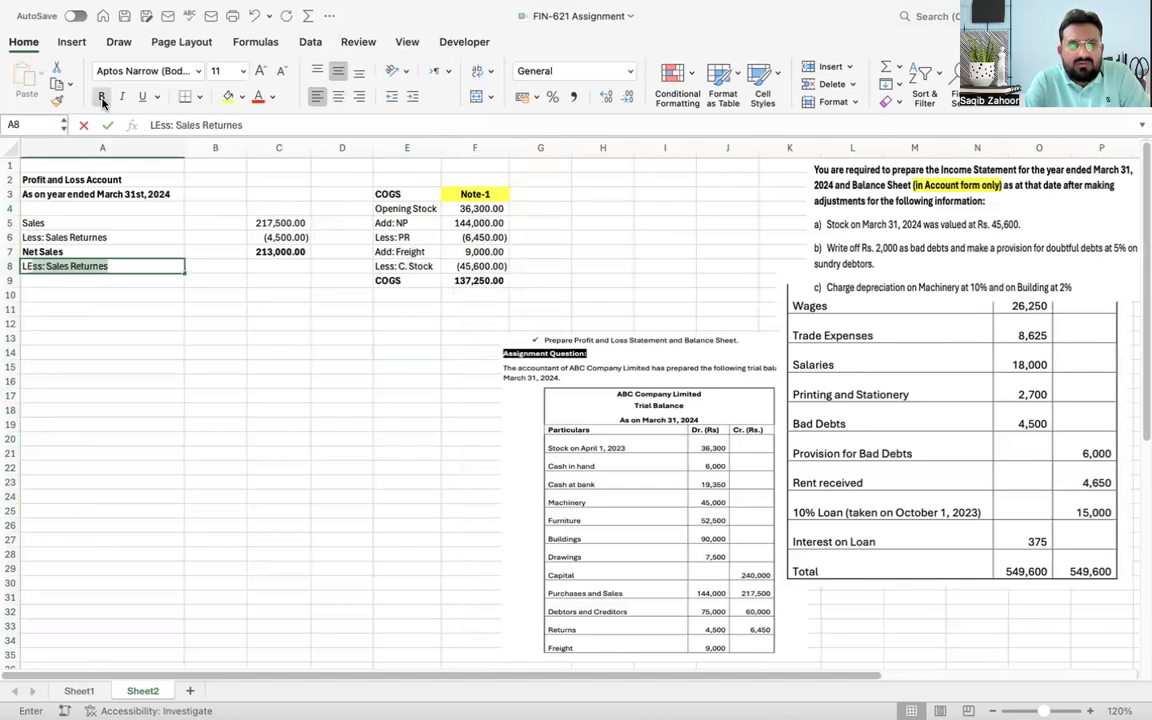
key("Escape")
Step: Link the Less: COGS amount in C8 to the note's total as a deduction with =-F9
key("Right")
key("Right")
type("=")
key("Right")
key("Right")
key("Right")
key("BackSpace")
key("BackSpace")
type("-")
key("Right")
key("Right")
key("Right")
key("Down")
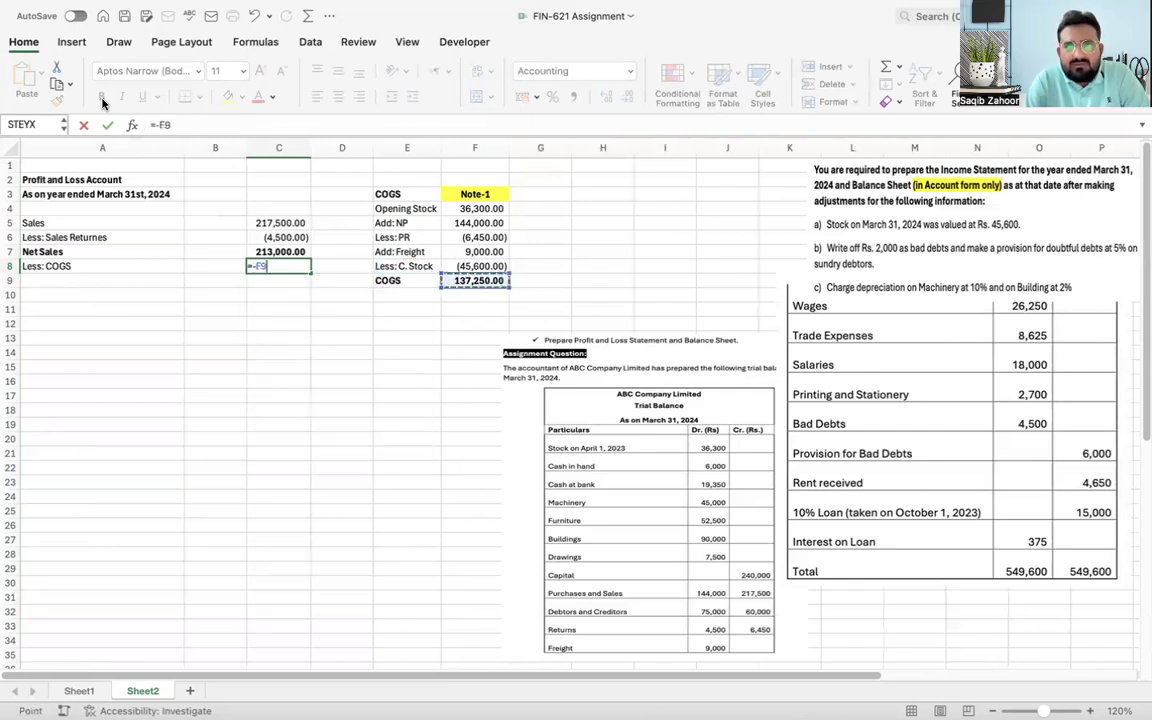
key("Return")
Step: Reference the note heading in B8 with =F3 and format it bold with a yellow fill
key("Up")
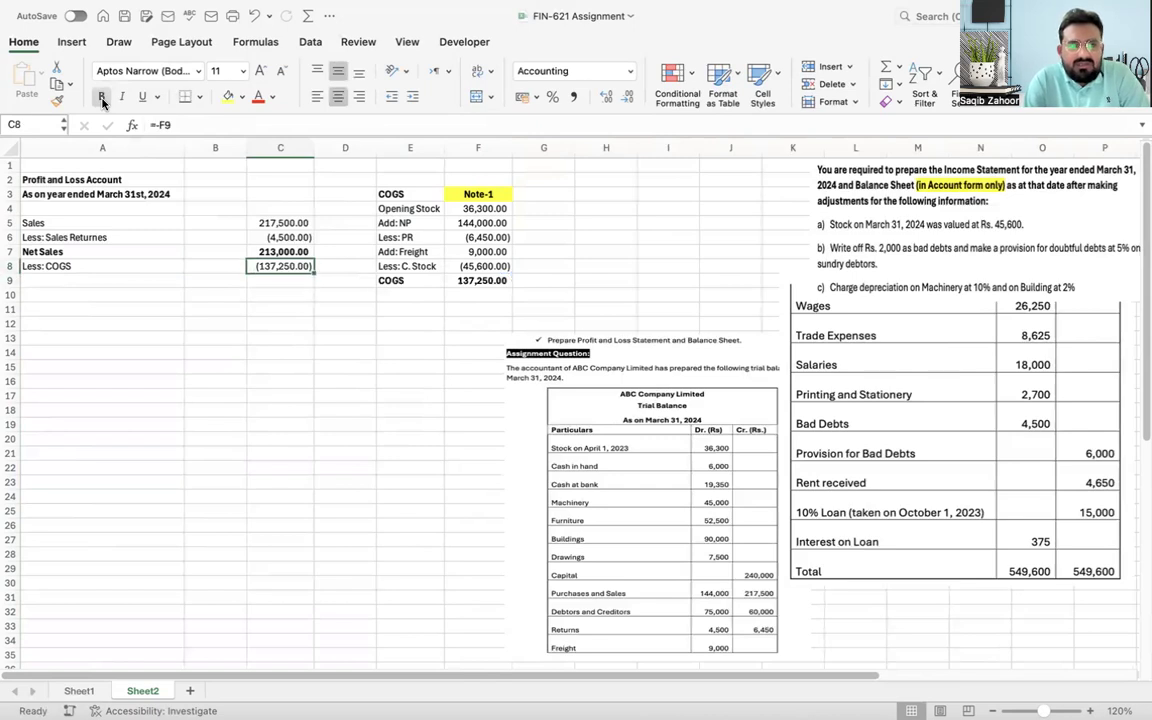
key("Left")
type("=")
left_click(491, 197)
key("ctrl+Return")
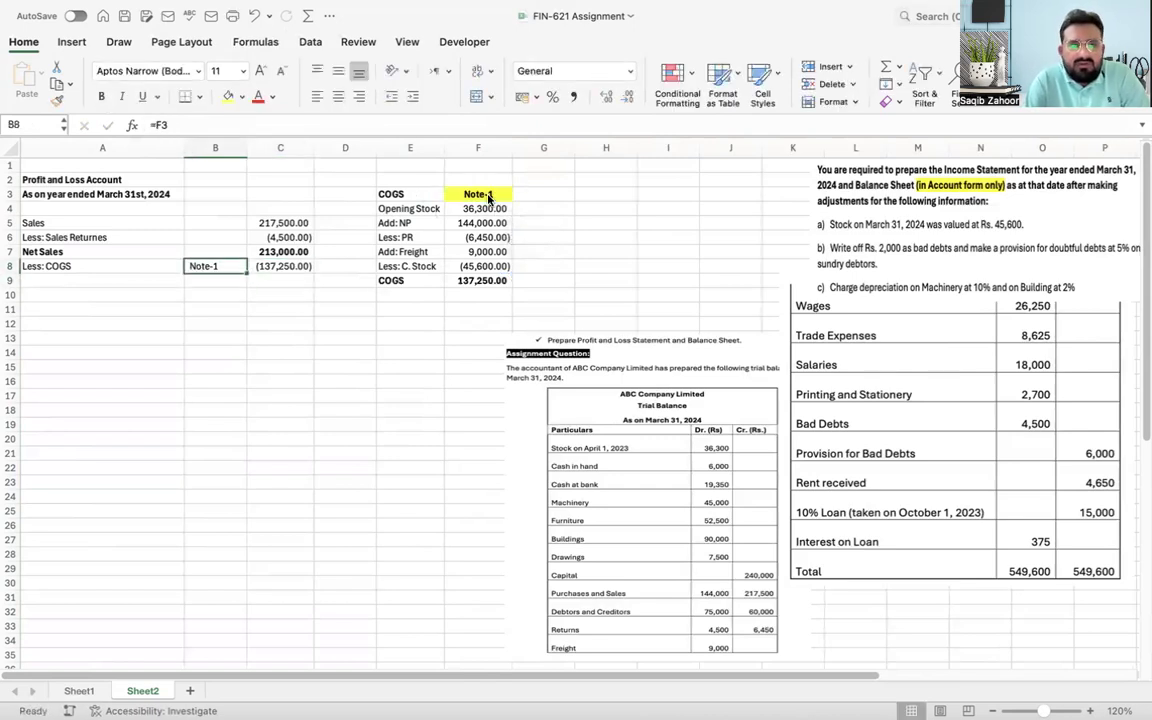
left_click(101, 96)
left_click(228, 96)
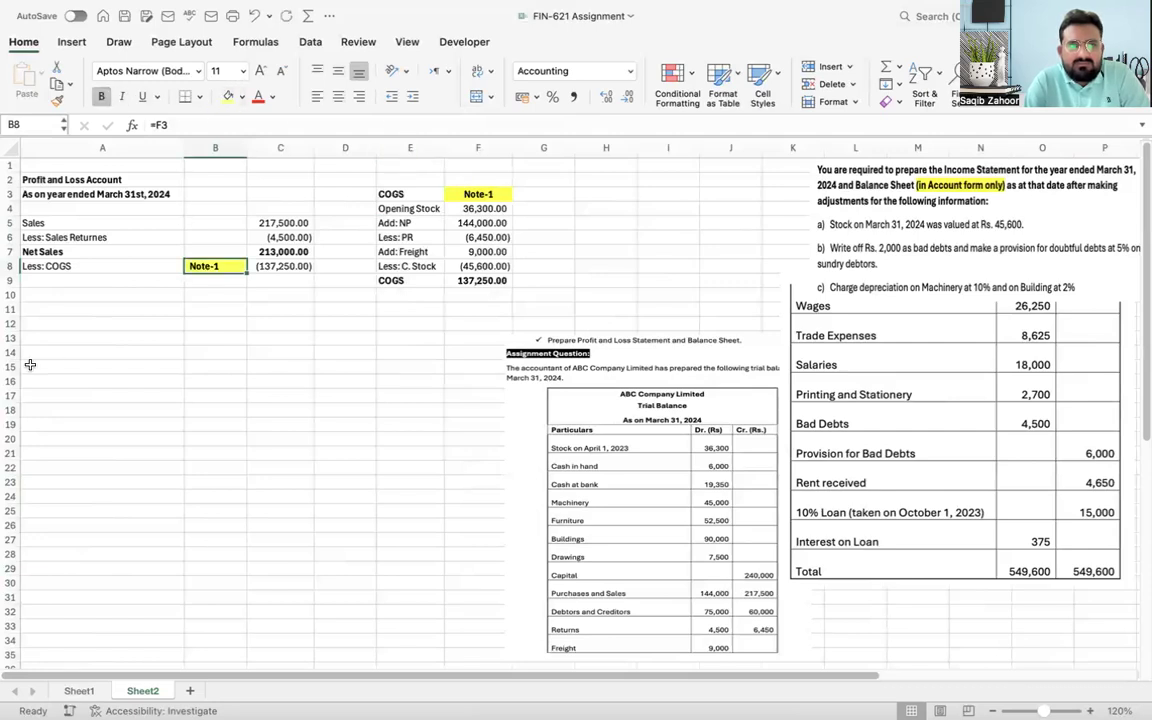
left_click(36, 295)
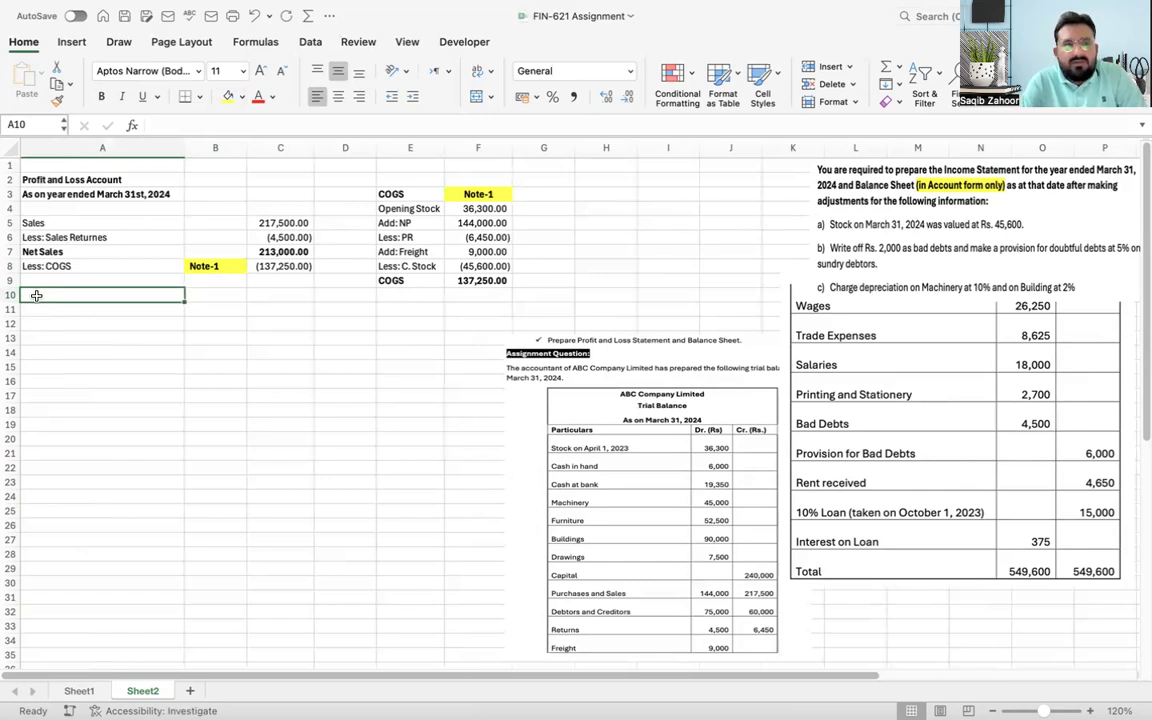
key("Up")
left_click(36, 295)
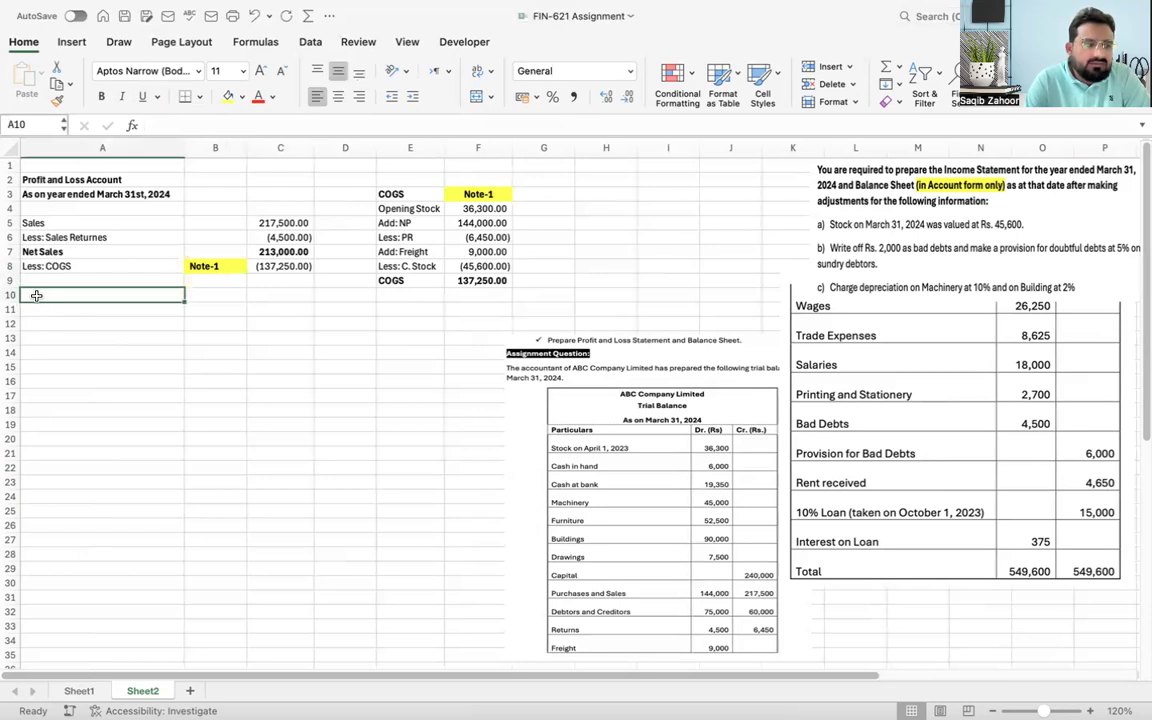
Step: Add a Gross Profit label in A9 and make A9:C9 bold
key("Up")
type("Gross Profit")
key("Return")
key("Up")
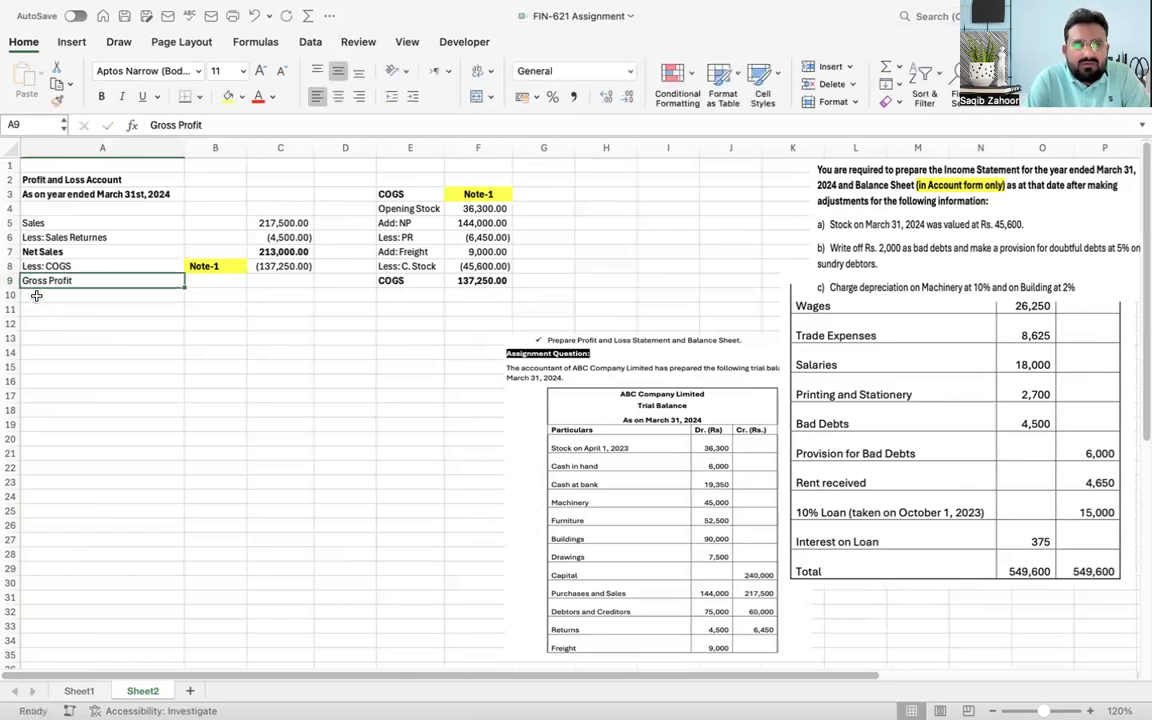
key("shift+Right")
key("shift+Right")
key("super+b")
Step: Calculate the gross profit in C9 with =C7+C8
key("Right")
key("Right")
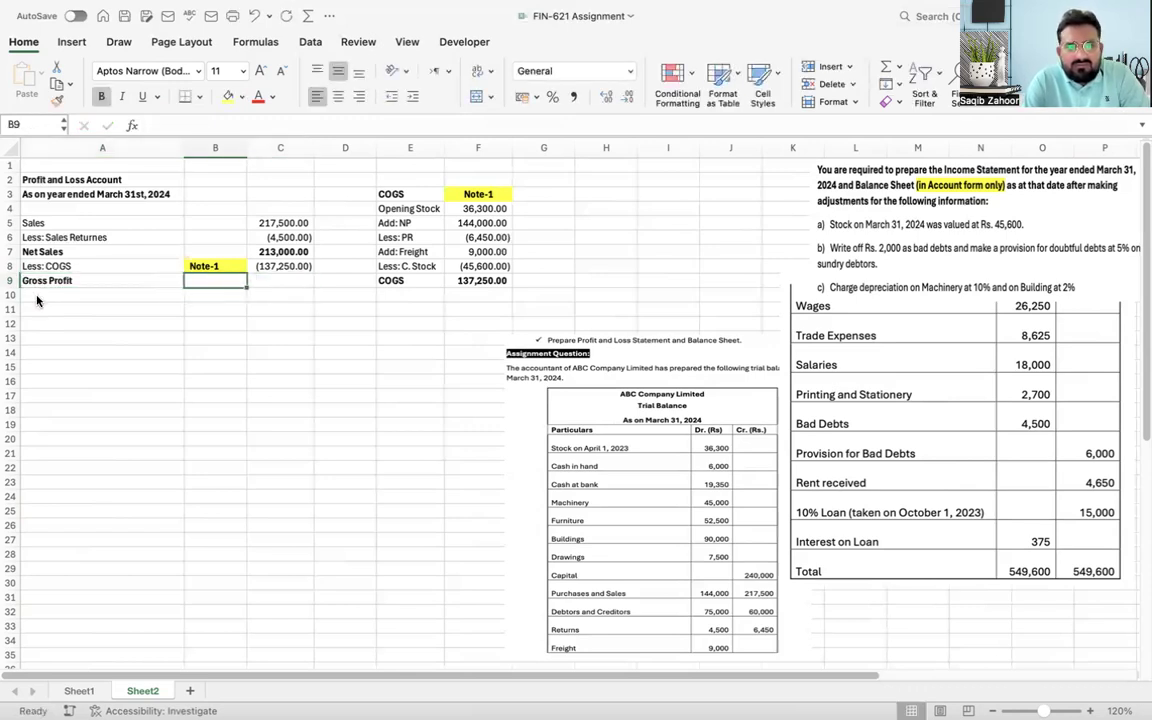
type("=")
key("Up")
key("Up")
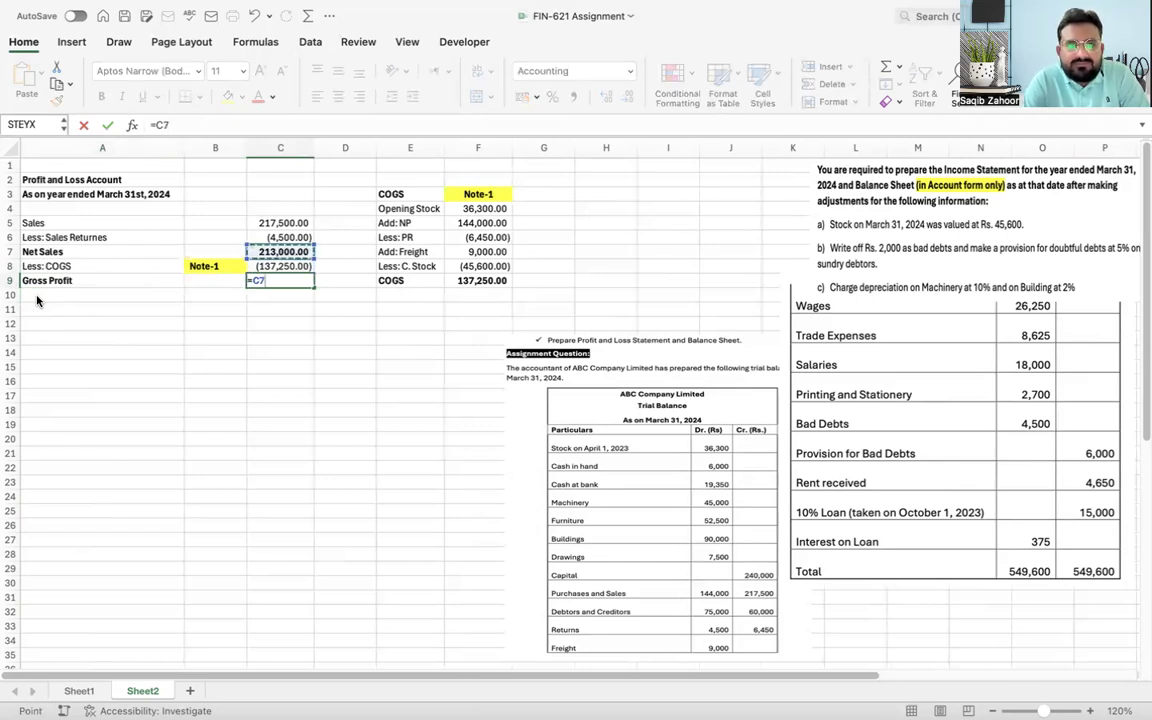
type("-")
key("BackSpace")
type("+")
key("Up")
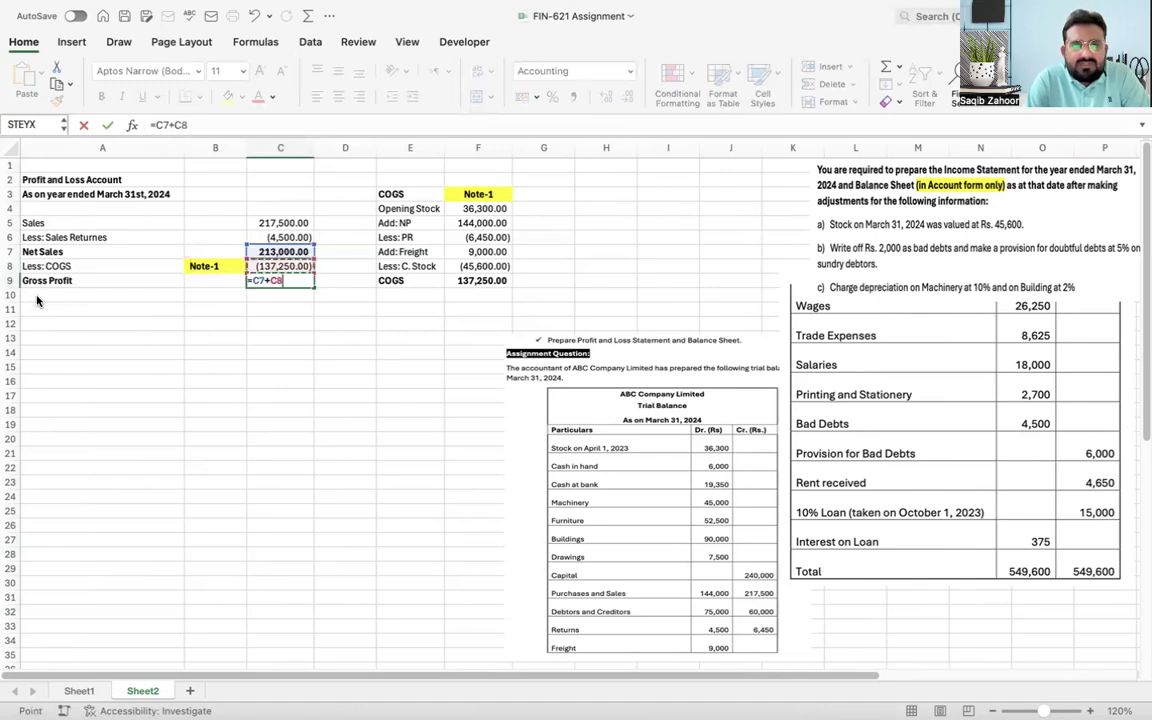
key("Return")
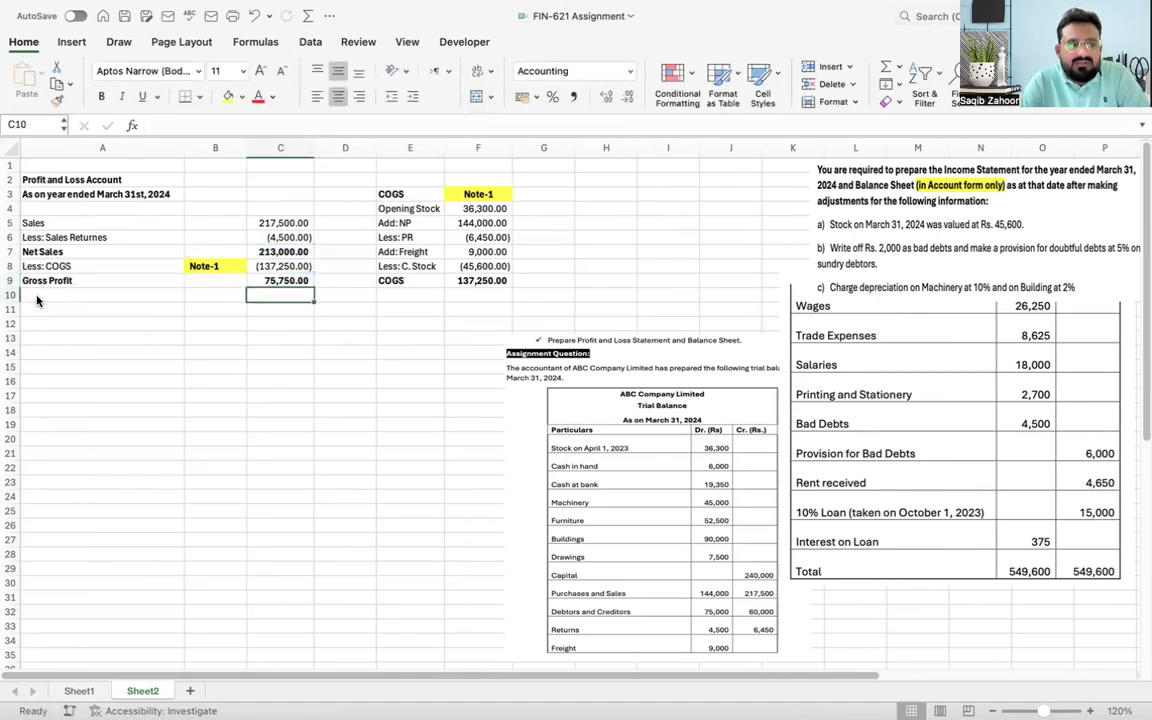
Step: Apply a bottom double border beneath the Less: COGS row, A8:C8
key("Up")
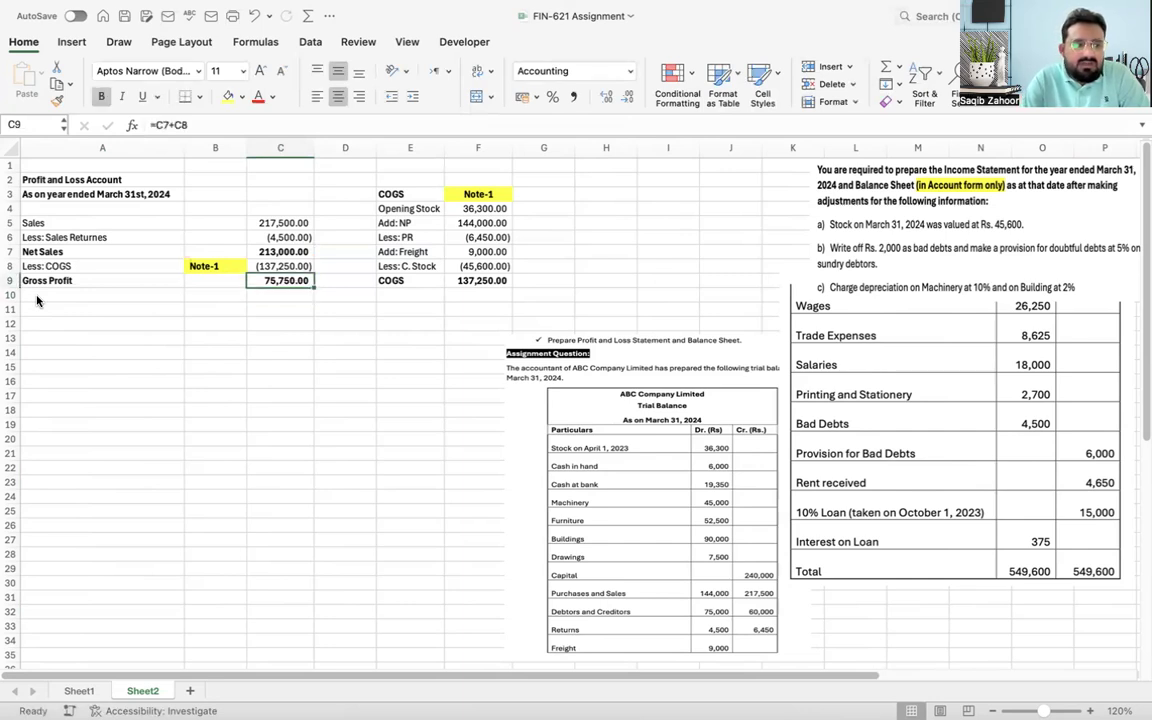
key("Left")
key("Left")
key("Up")
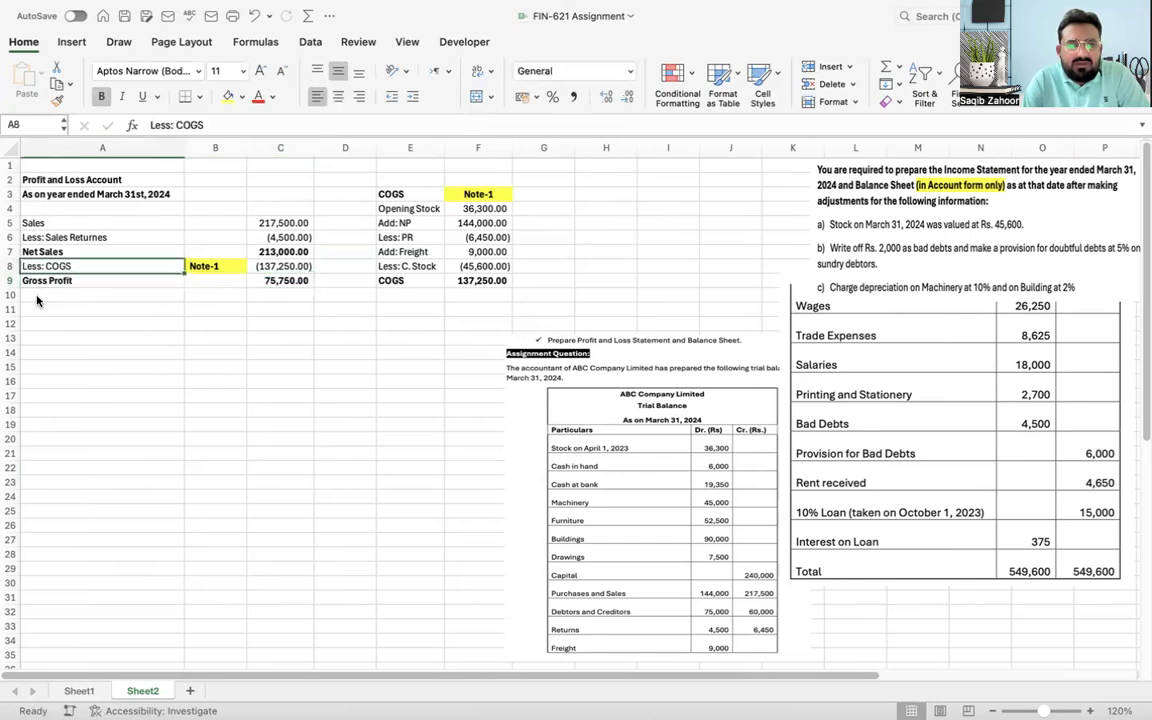
key("shift+Right")
key("shift+Right")
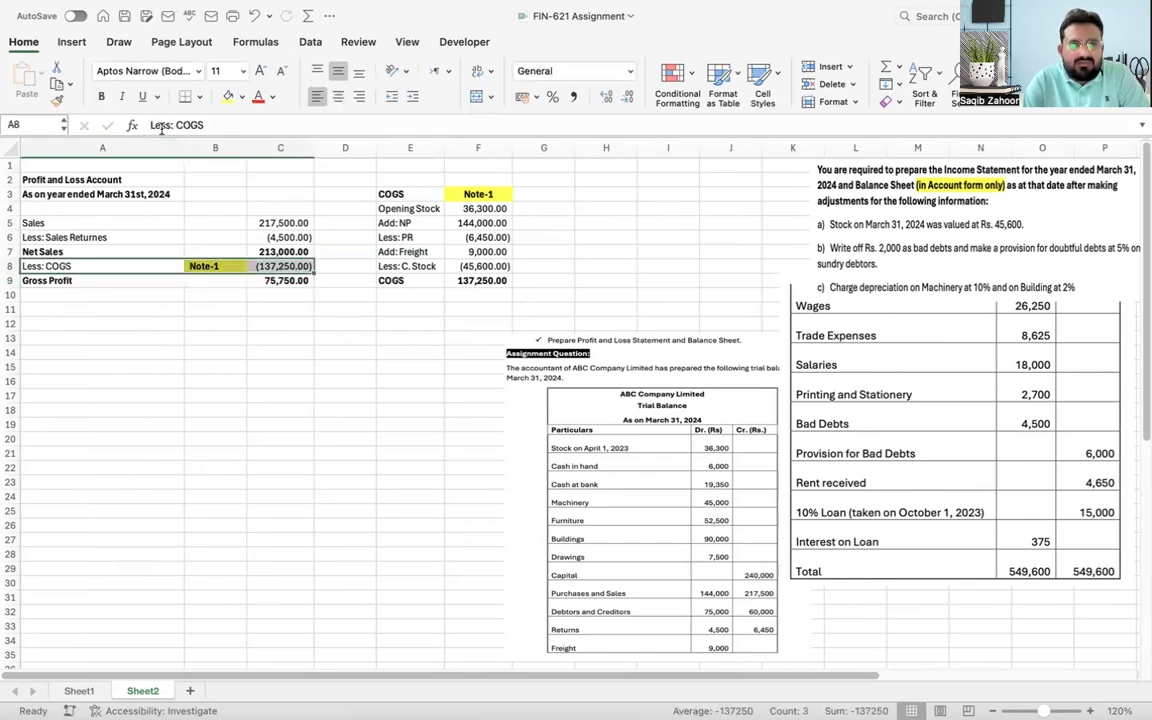
left_click(202, 97)
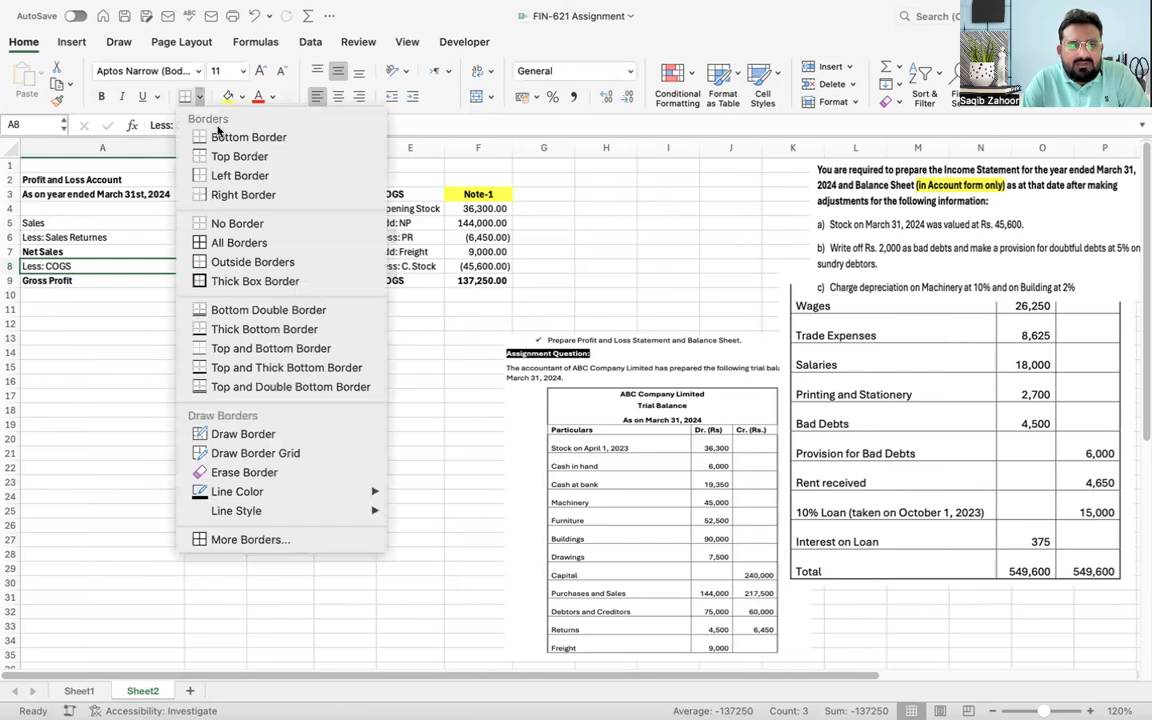
left_click(258, 310)
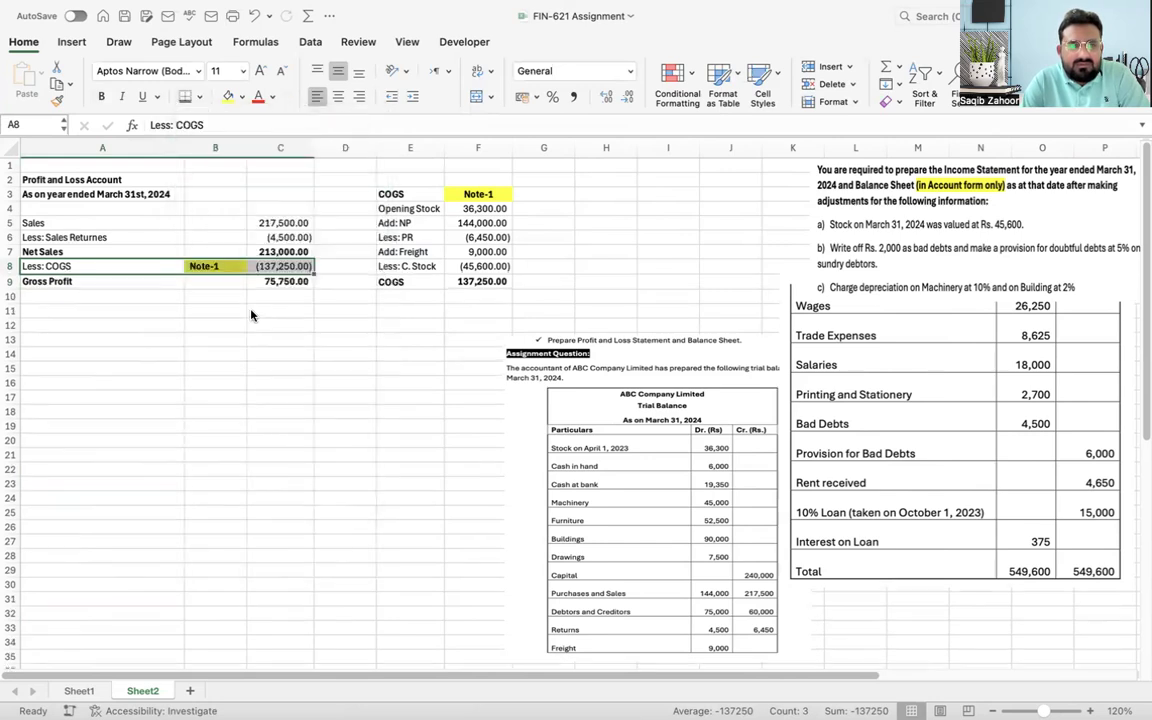
Step: Enter the heading Less: Operating Expenses in A10 and make it bold
left_click(85, 326)
key("Up")
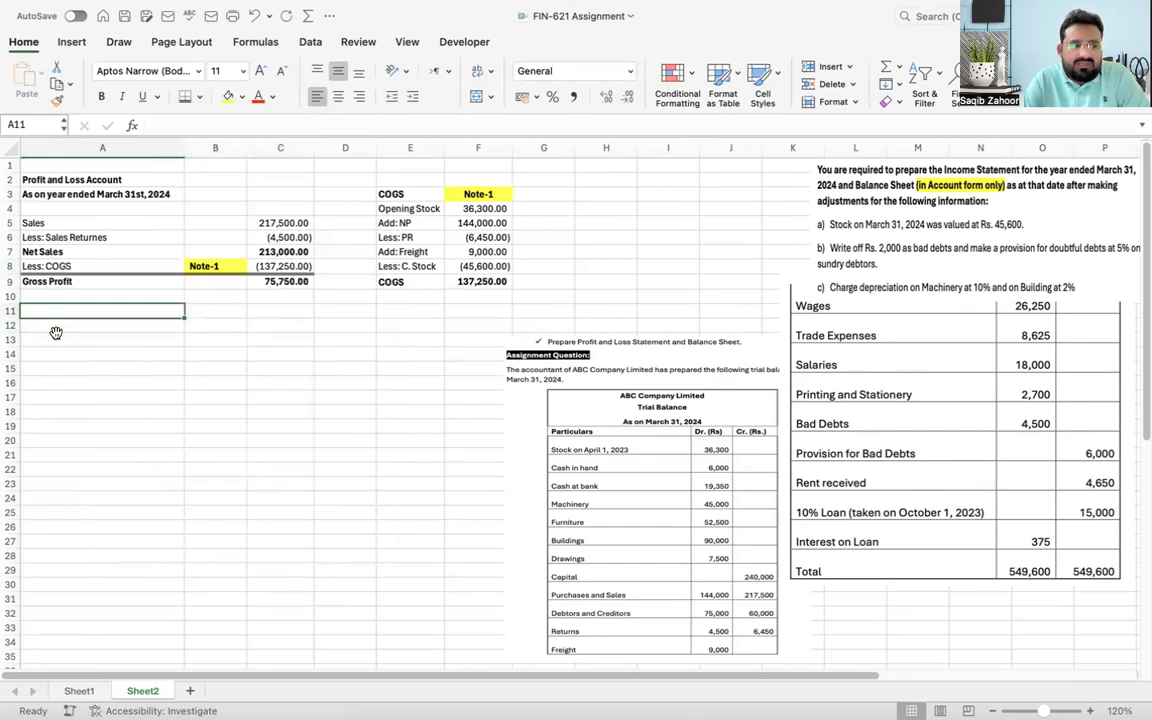
key("Up")
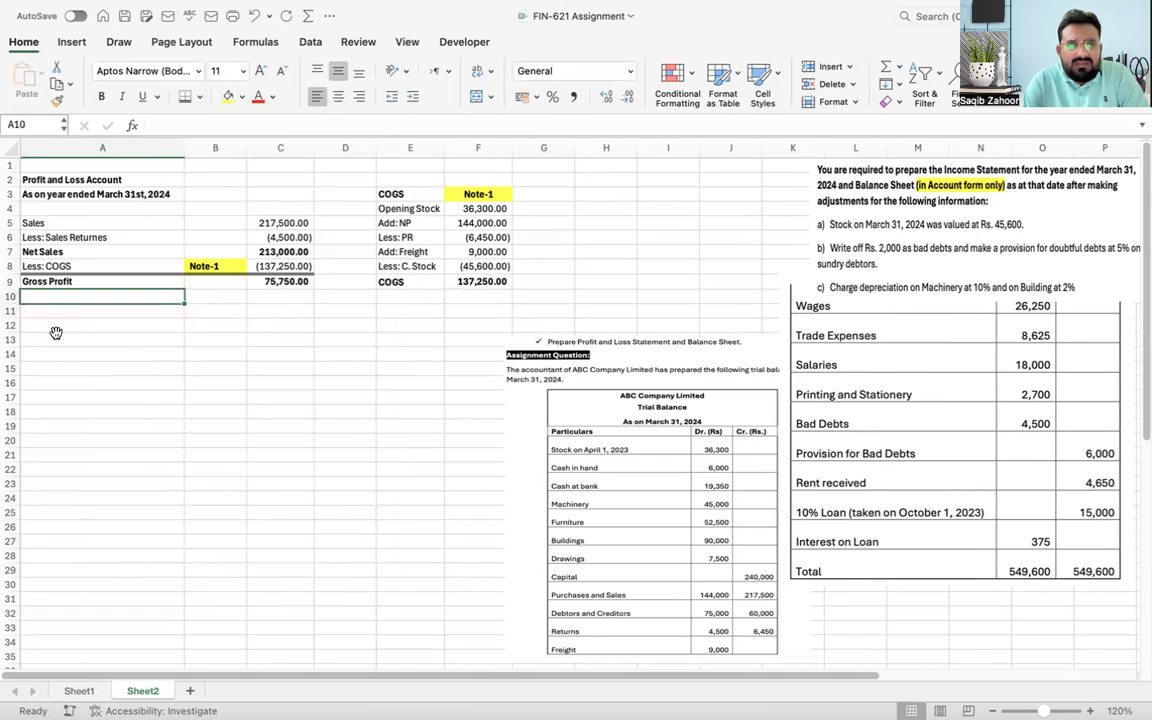
type("Less:")
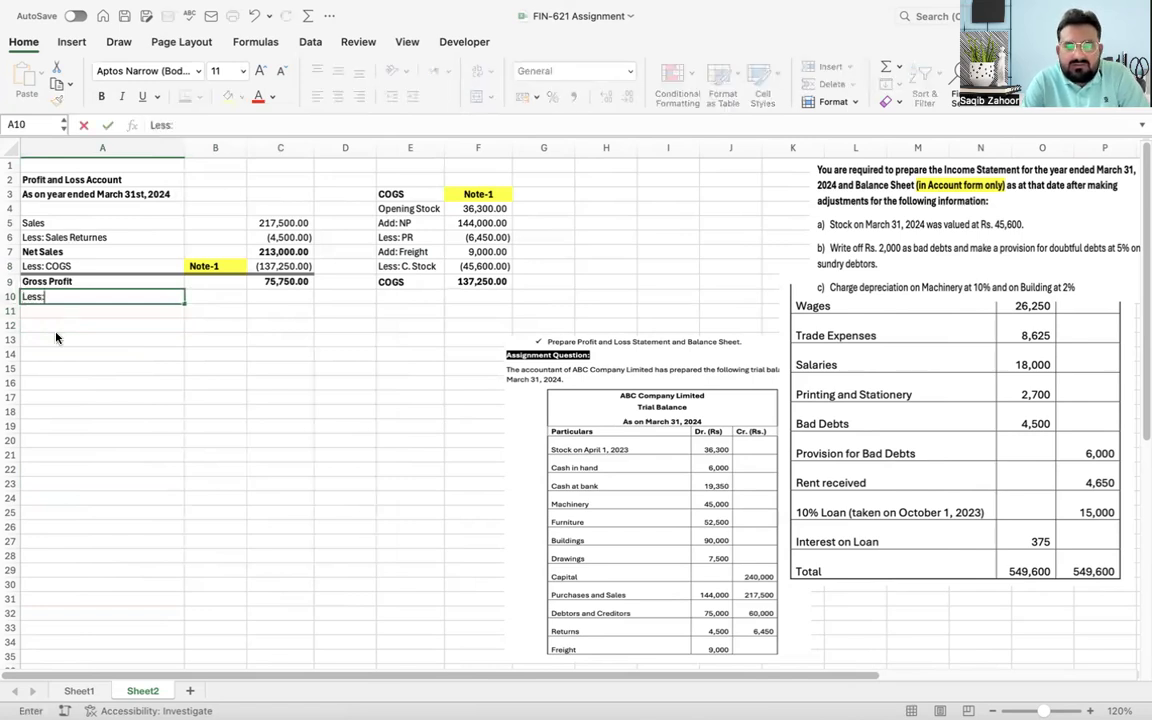
type(" Operating")
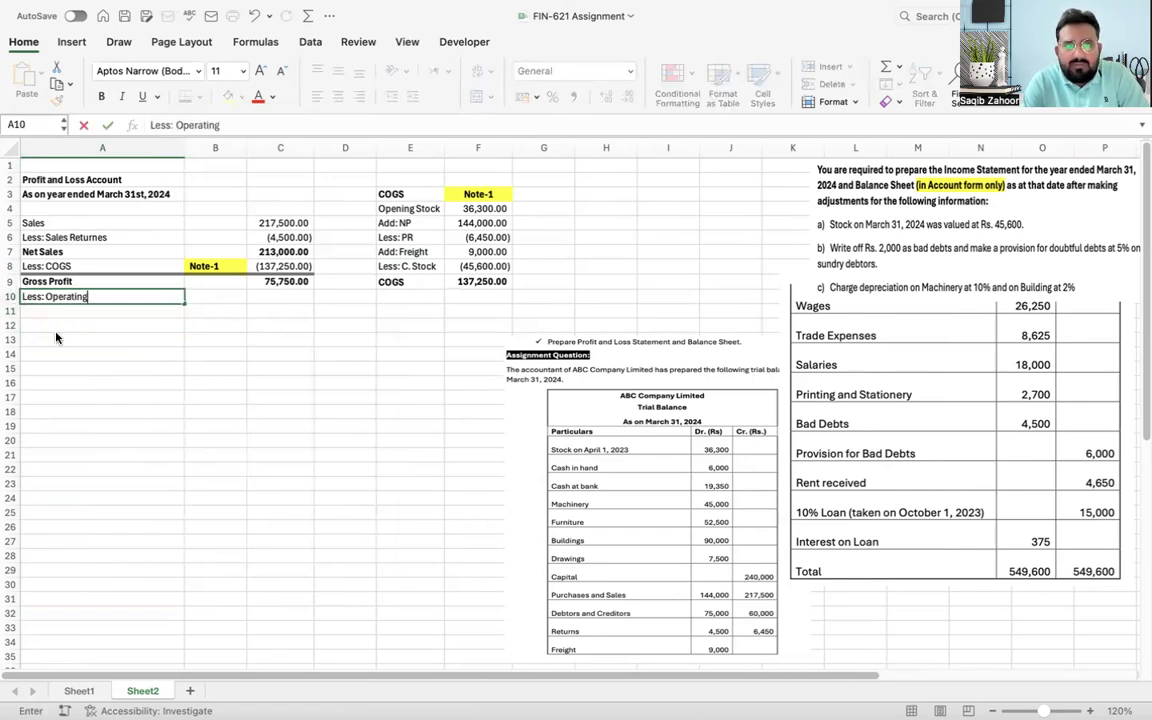
type(" Expenses")
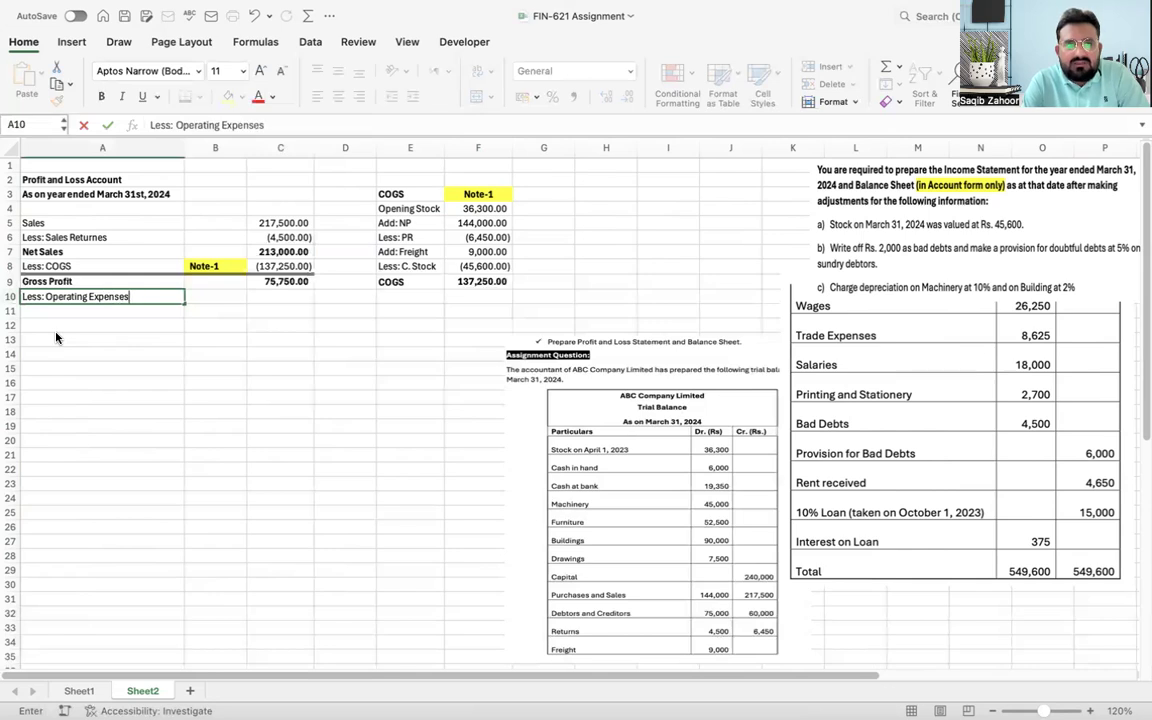
key("Return")
key("Up")
key("ctrl+b")
key("Down")
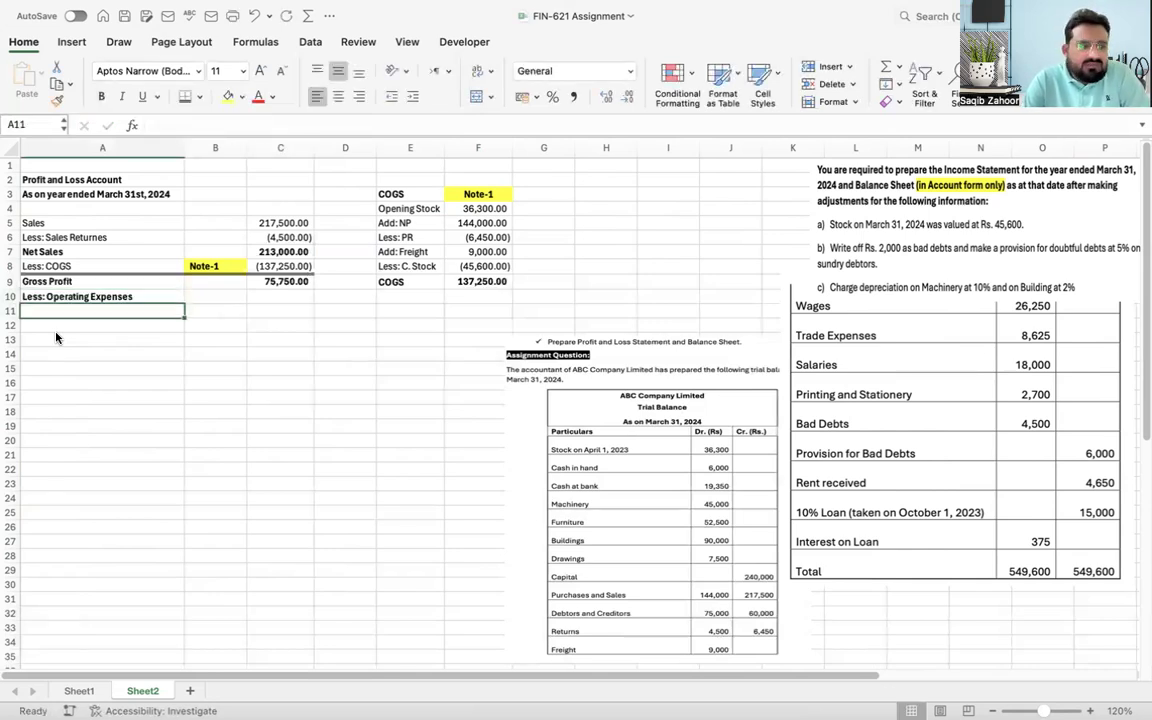
Step: Enter the line item General and Admin Expenses in A12
key("Down")
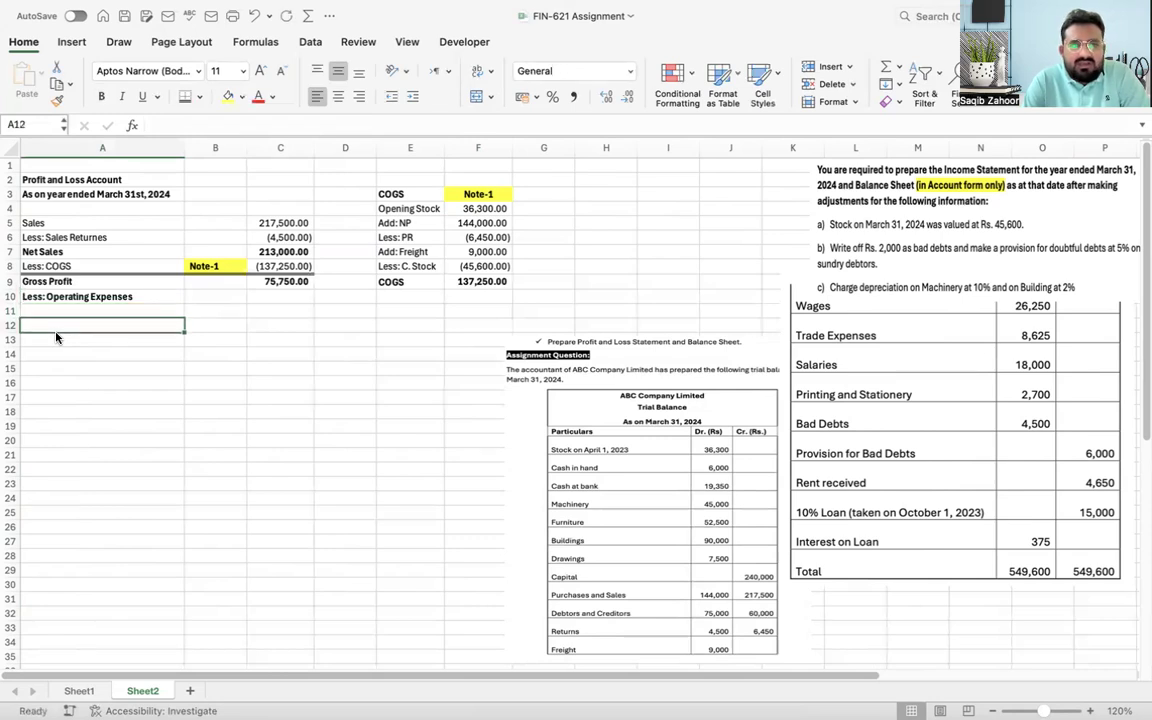
type("Gener")
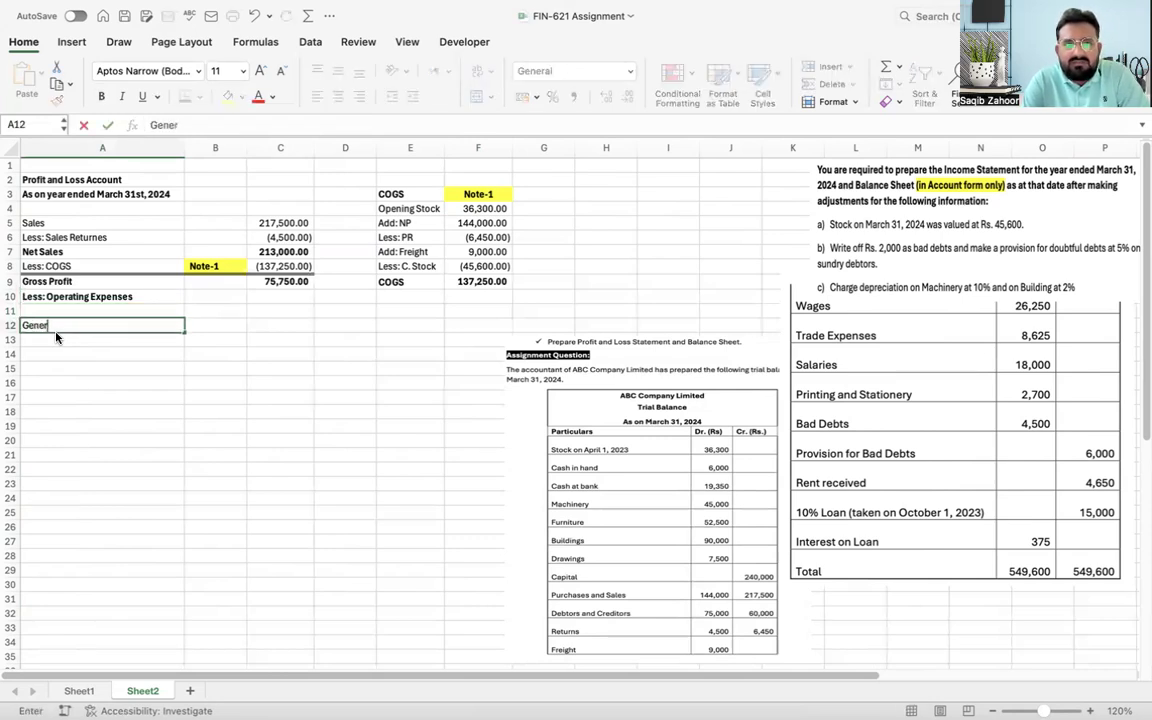
type("al and A")
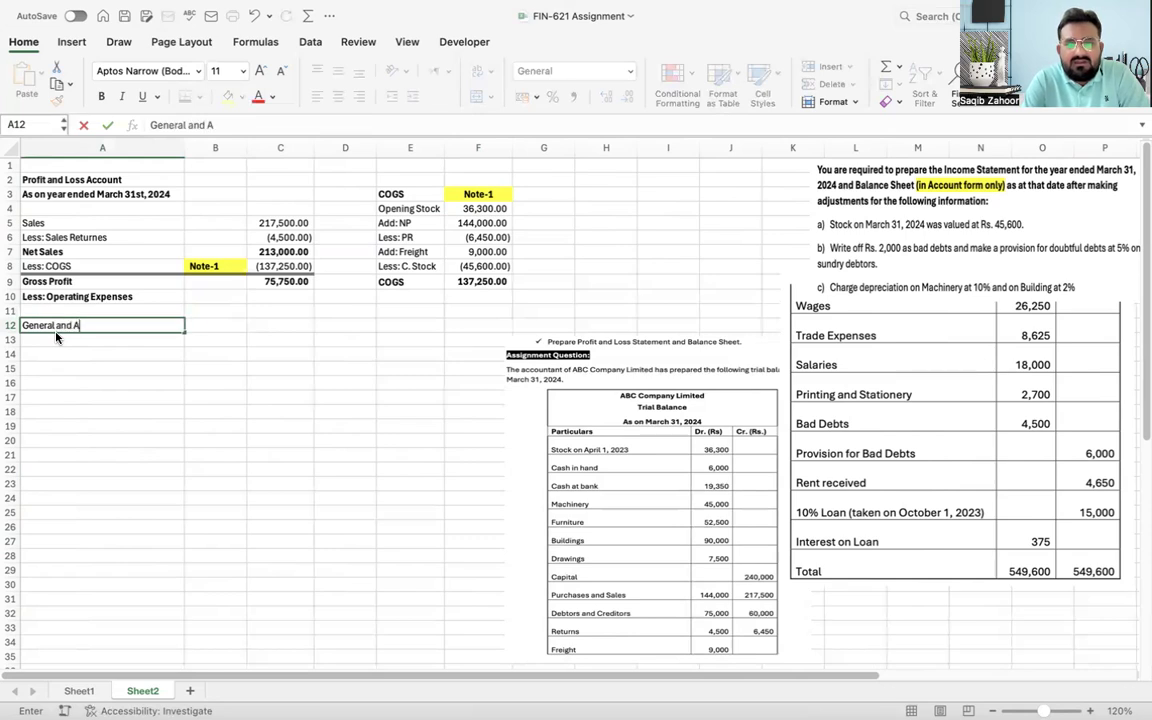
type("dmin Expenses")
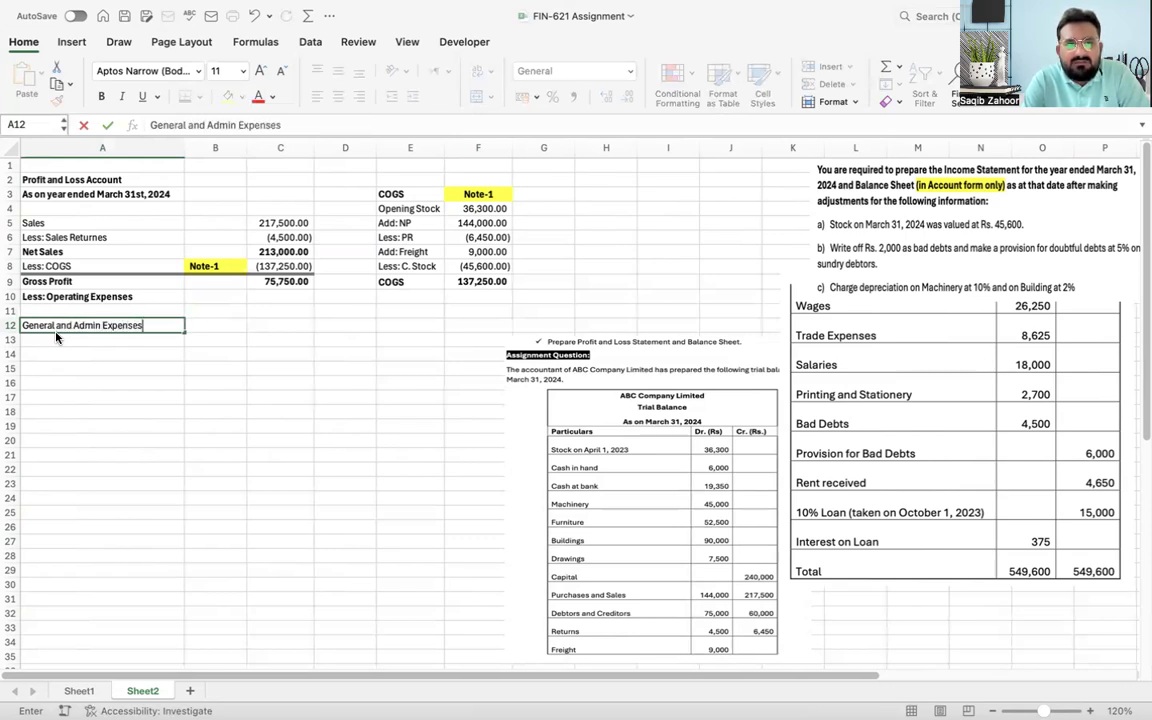
key("Return")
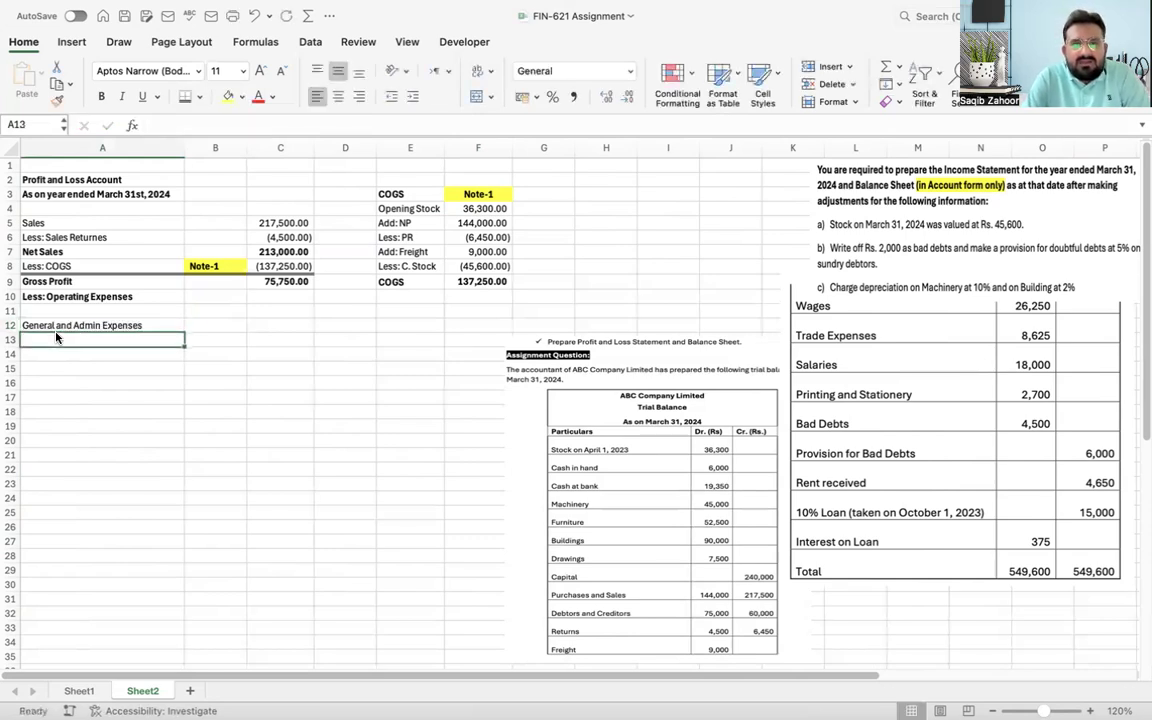
Step: Start a new note beside the COGS note with the bold heading G&A Exp in G3
key("Right")
key("Right")
key("Right")
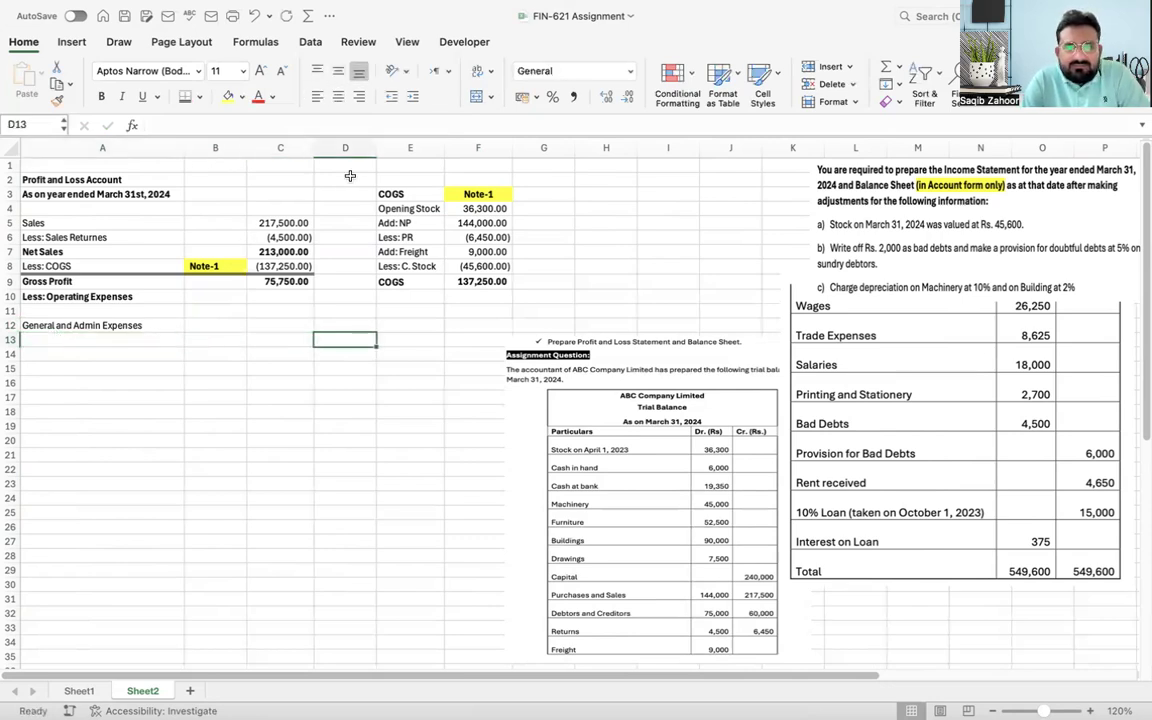
left_click(539, 193)
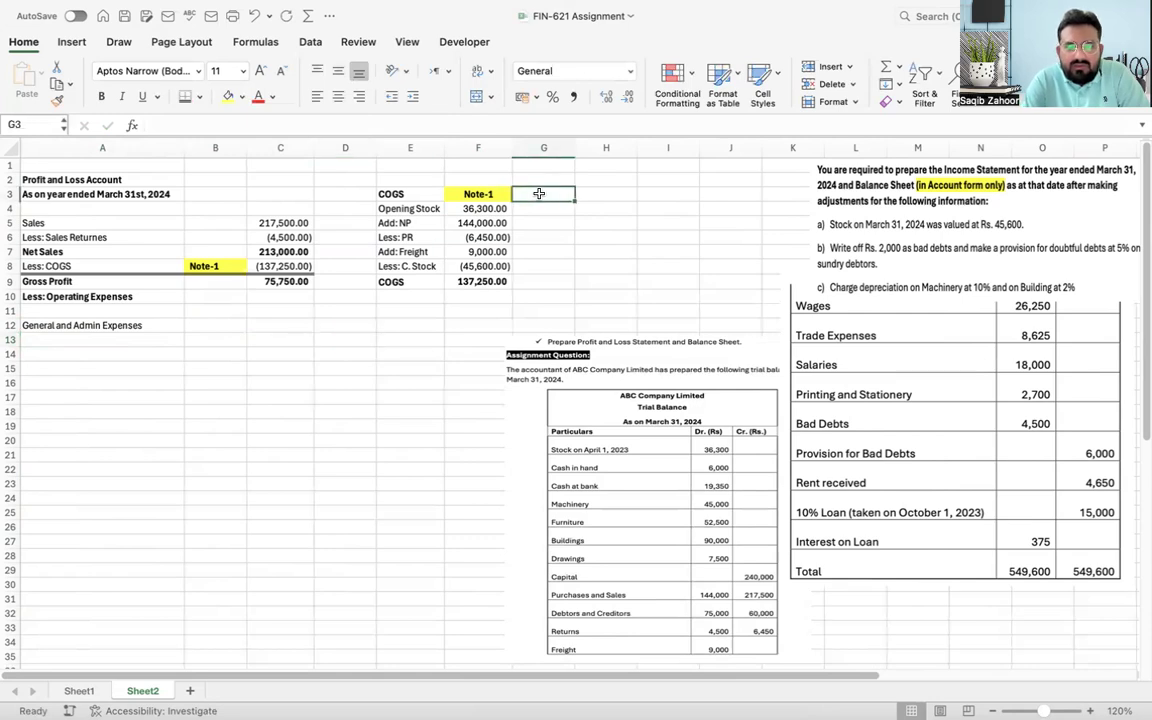
type("G&")
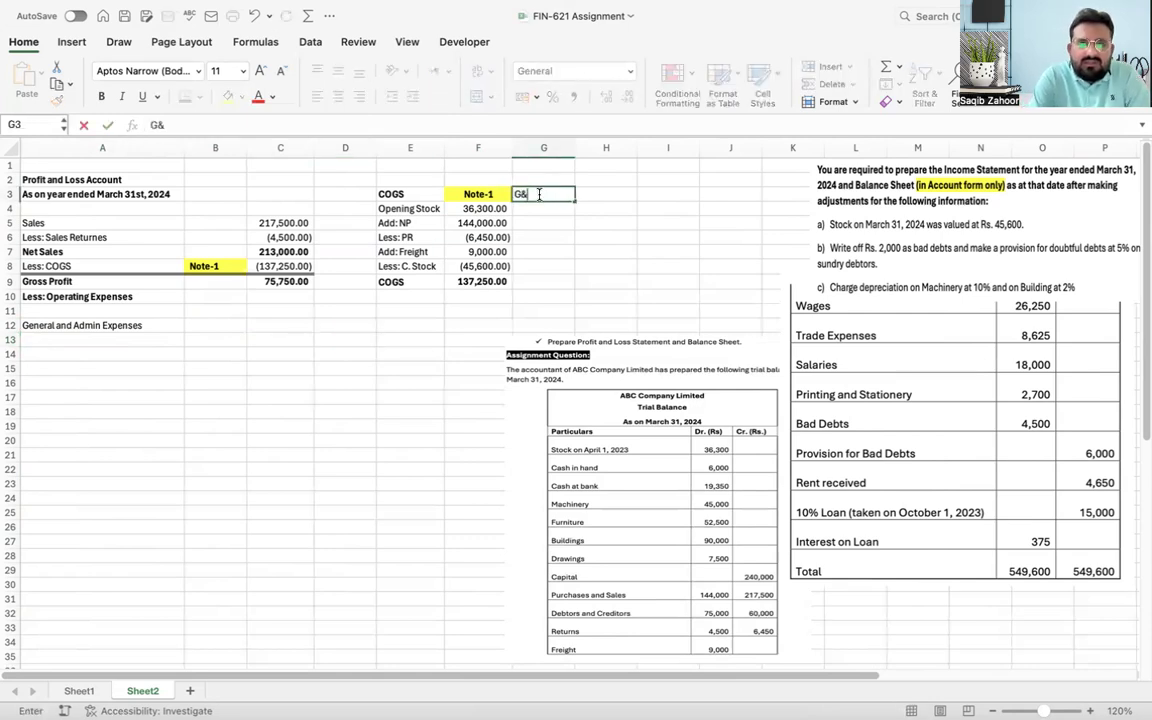
type("A Exp")
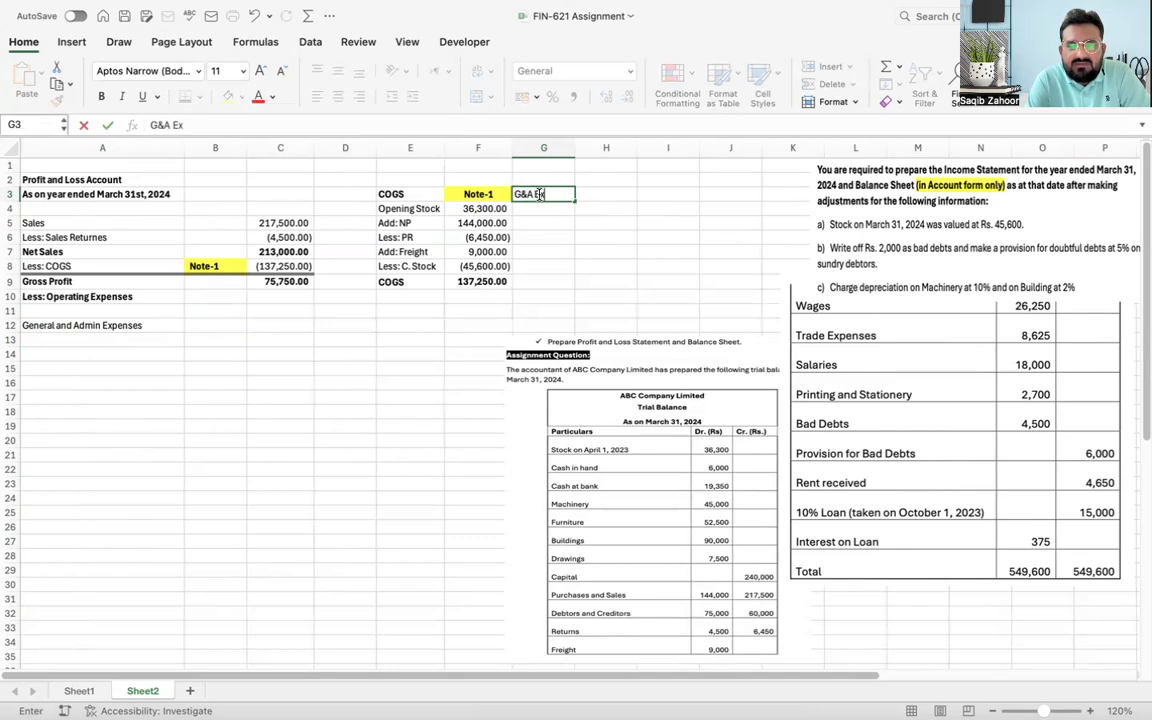
key("ctrl+Return")
key("ctrl+b")
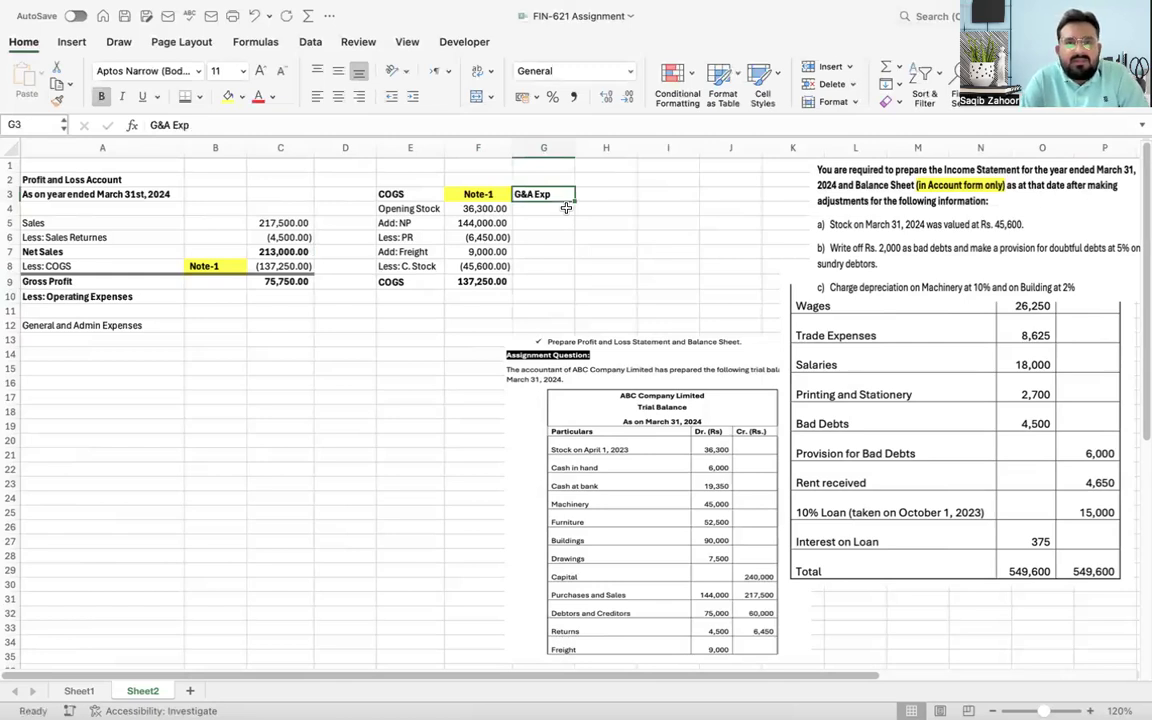
Step: List Wages in G4 of the G&A note with the amount 26250 in H4
left_click(566, 207)
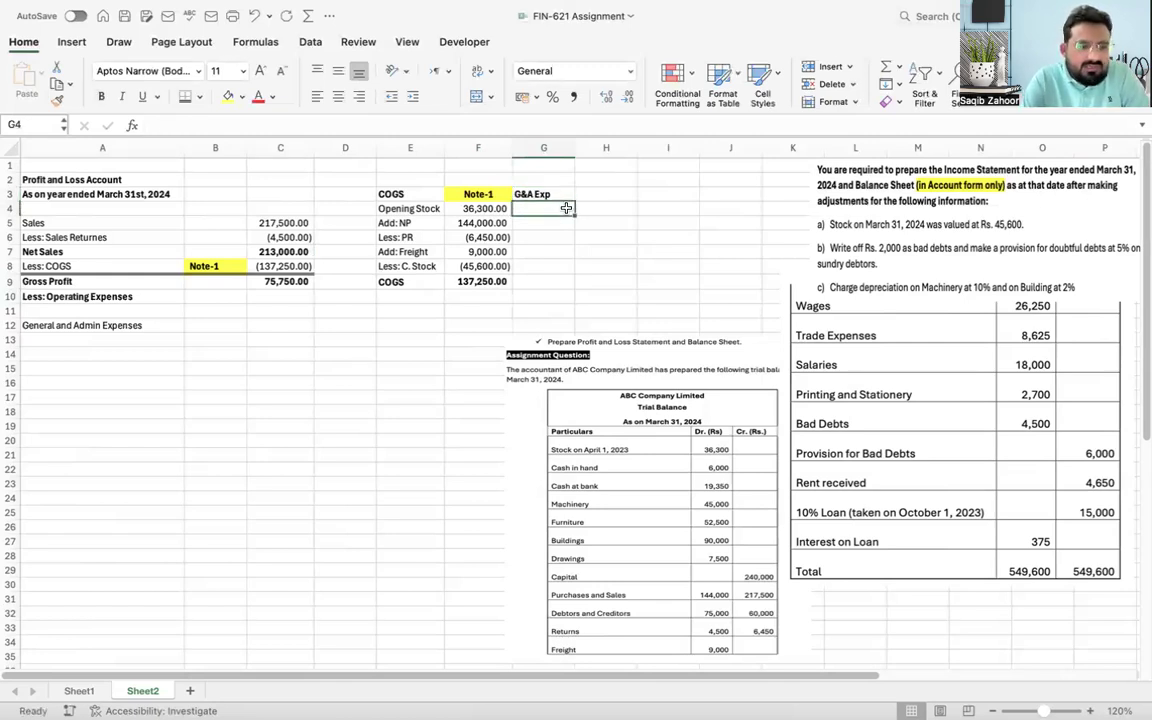
type("Wages")
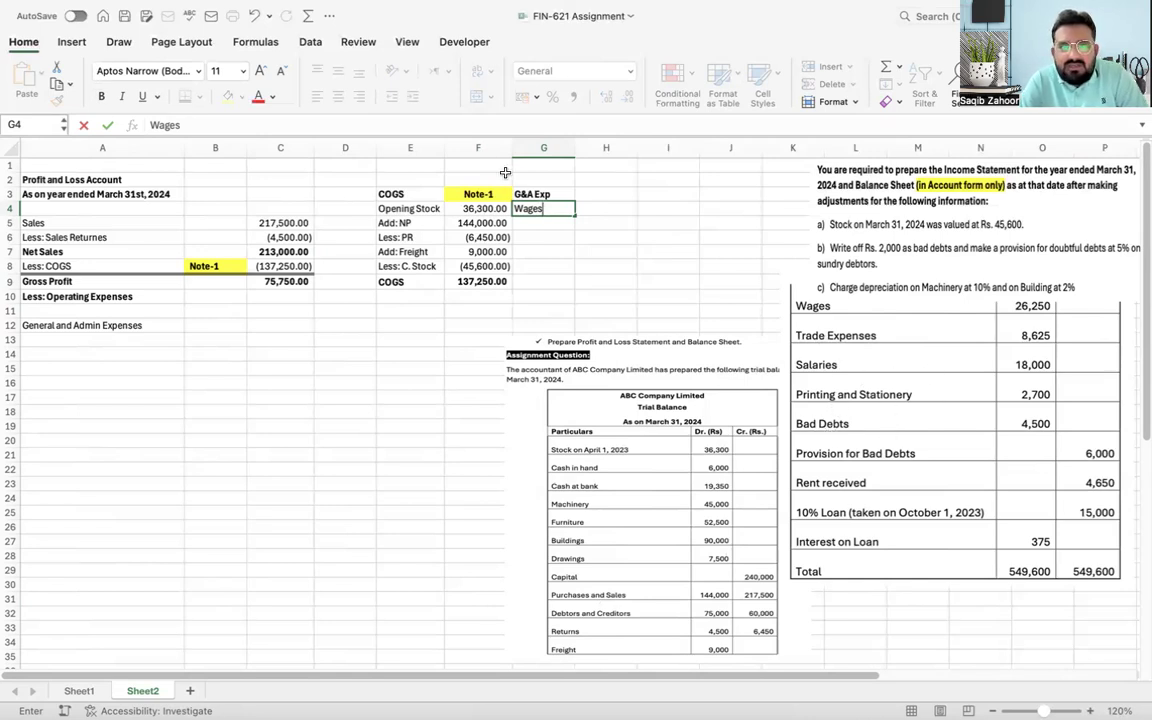
key("Tab")
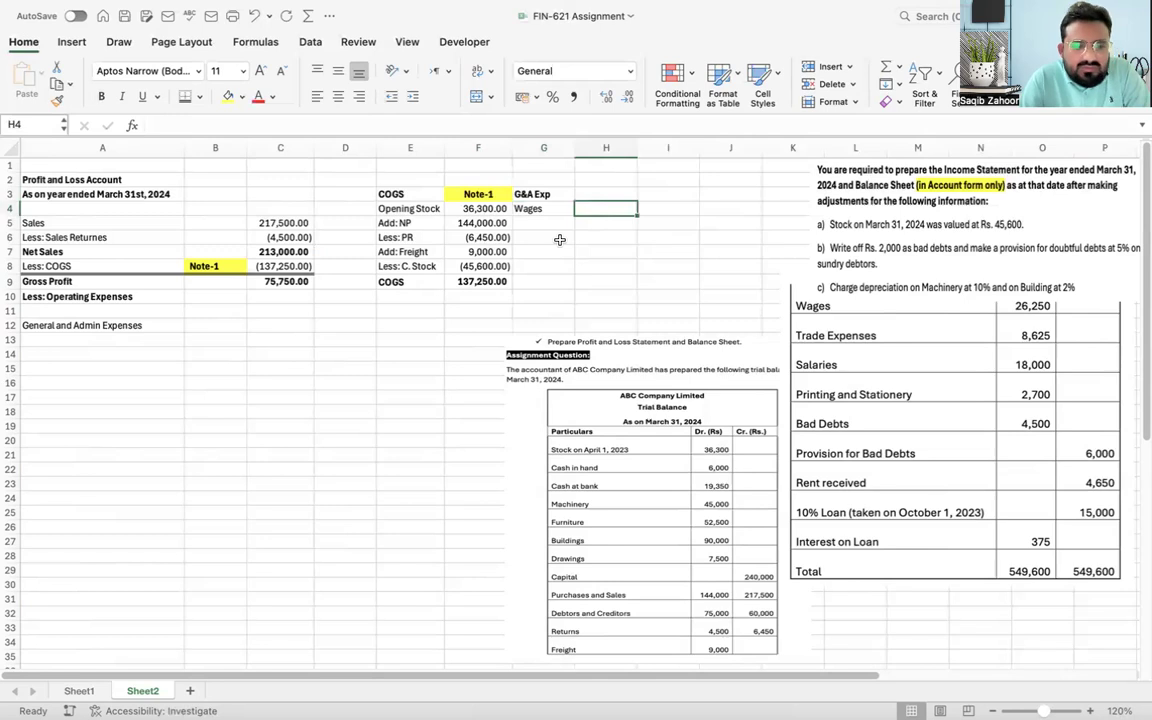
type("26250")
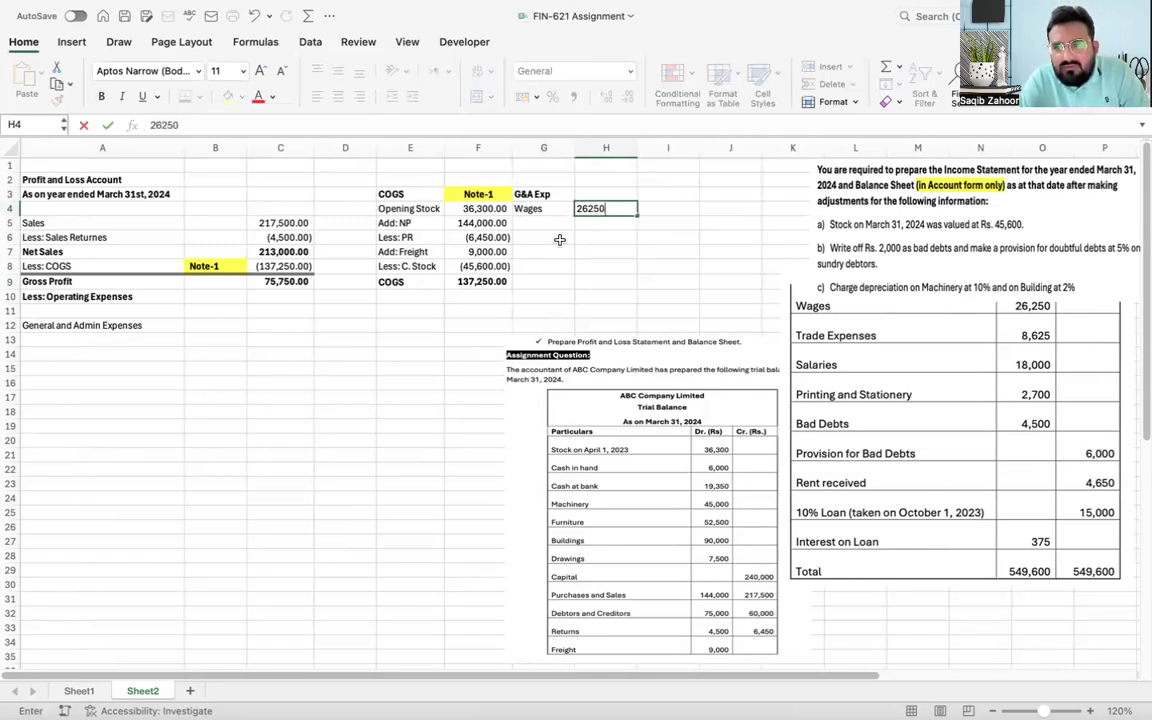
key("Return")
Step: List Trade Exp in G5 of the G&A note with the amount 8625 in H5
key("Left")
type("T")
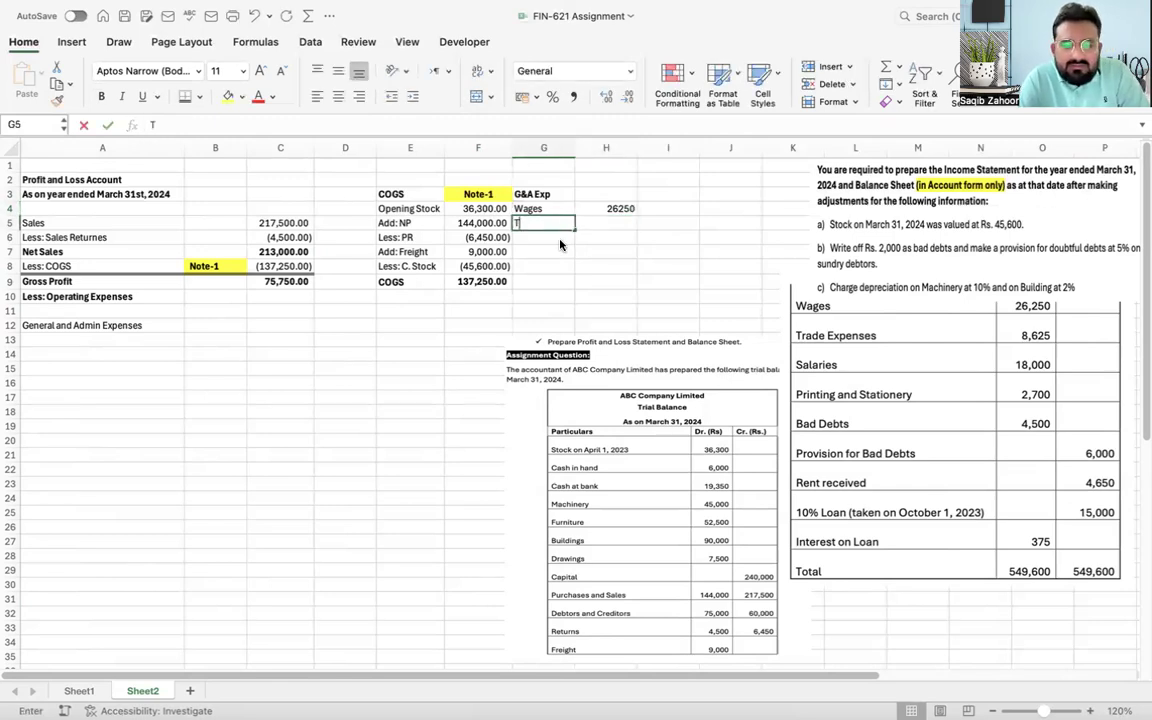
type("rade Exp")
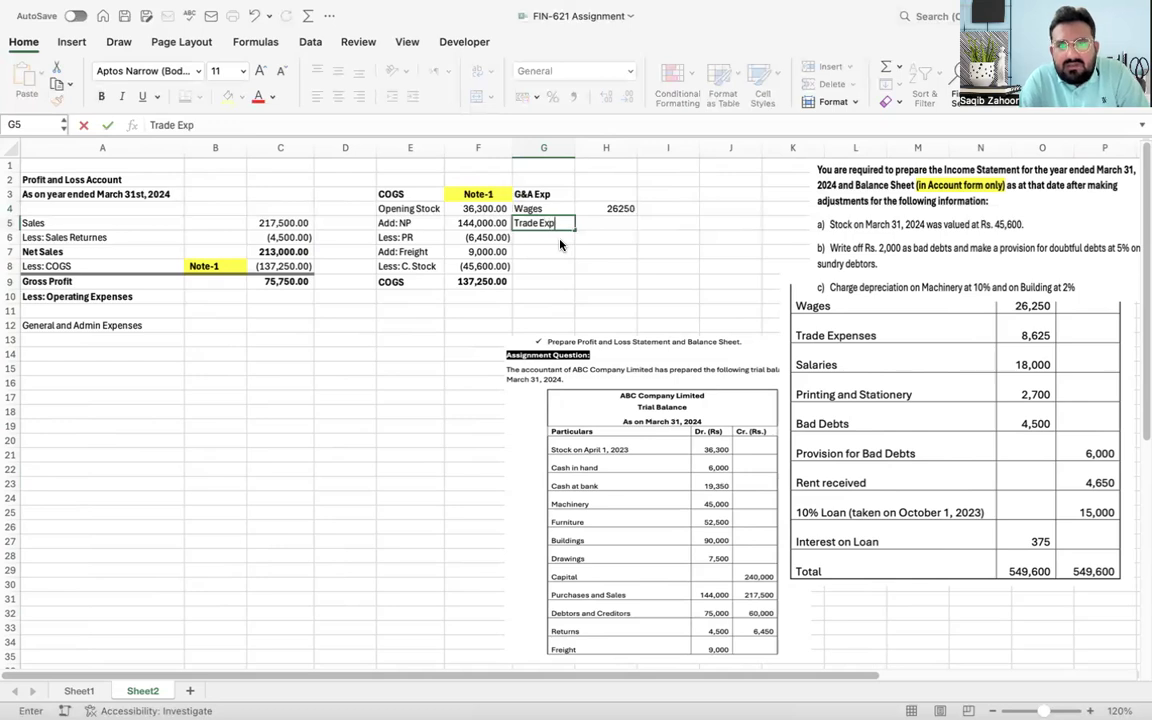
key("Tab")
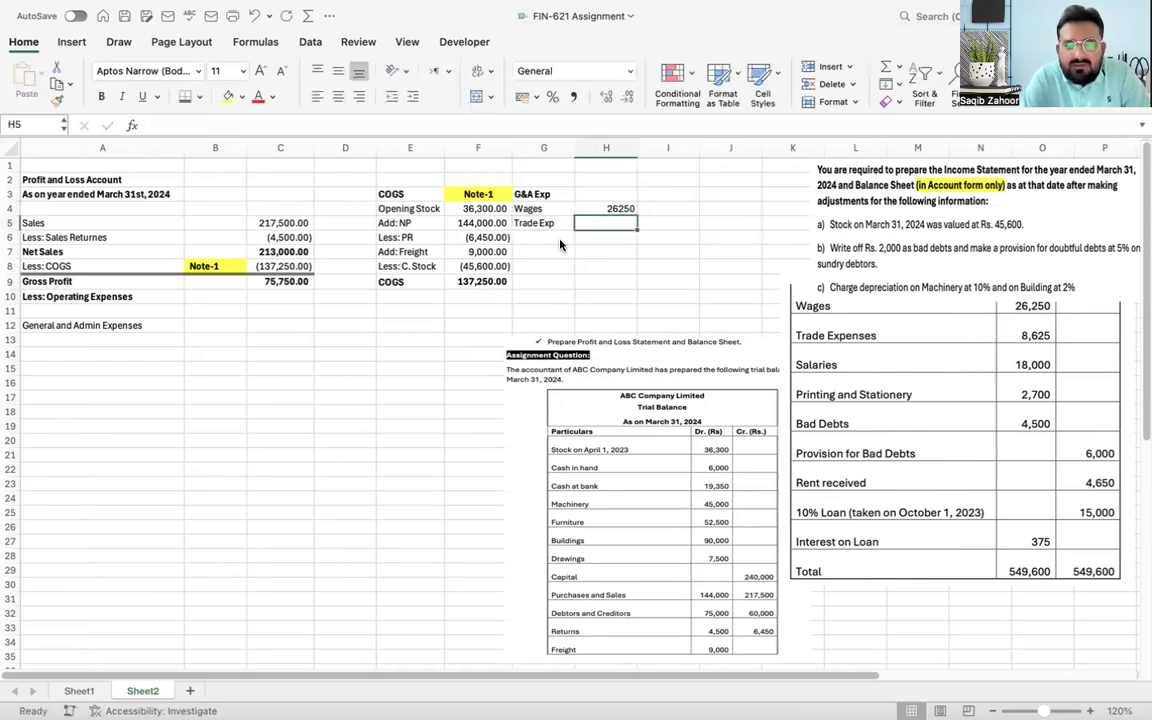
type("86")
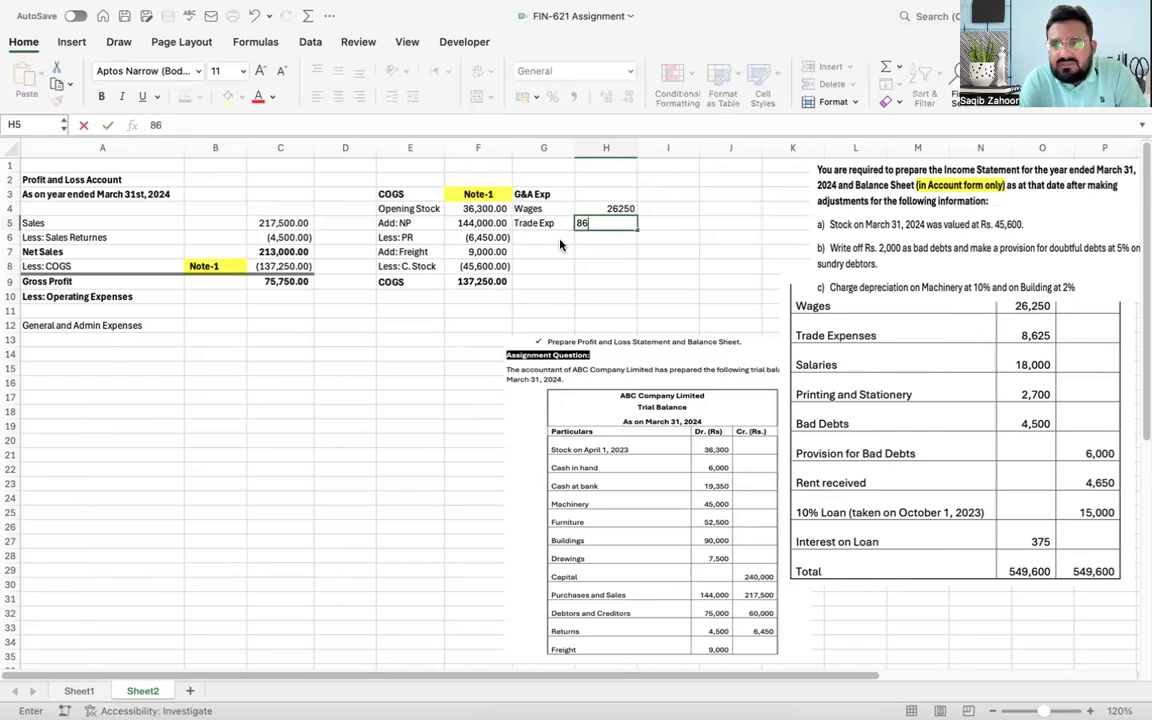
type("25")
key("Return")
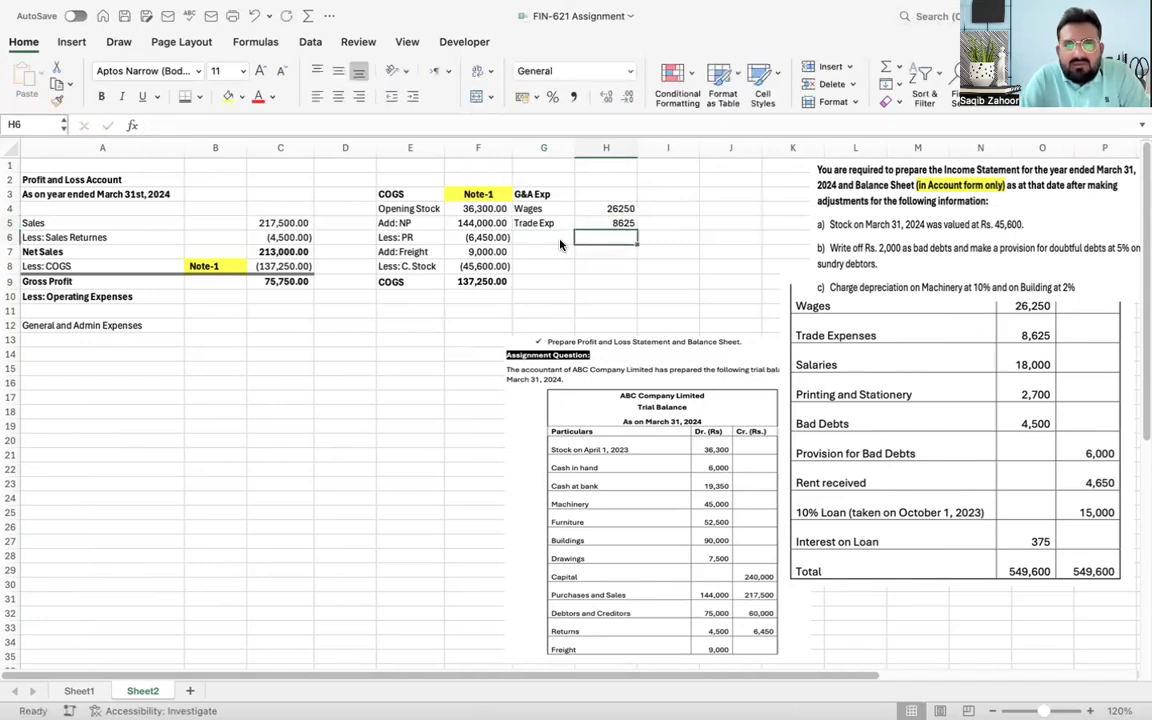
Step: List Salaries in G6 of the G&A note with the amount 18000 in H6
left_click(560, 240)
type("S")
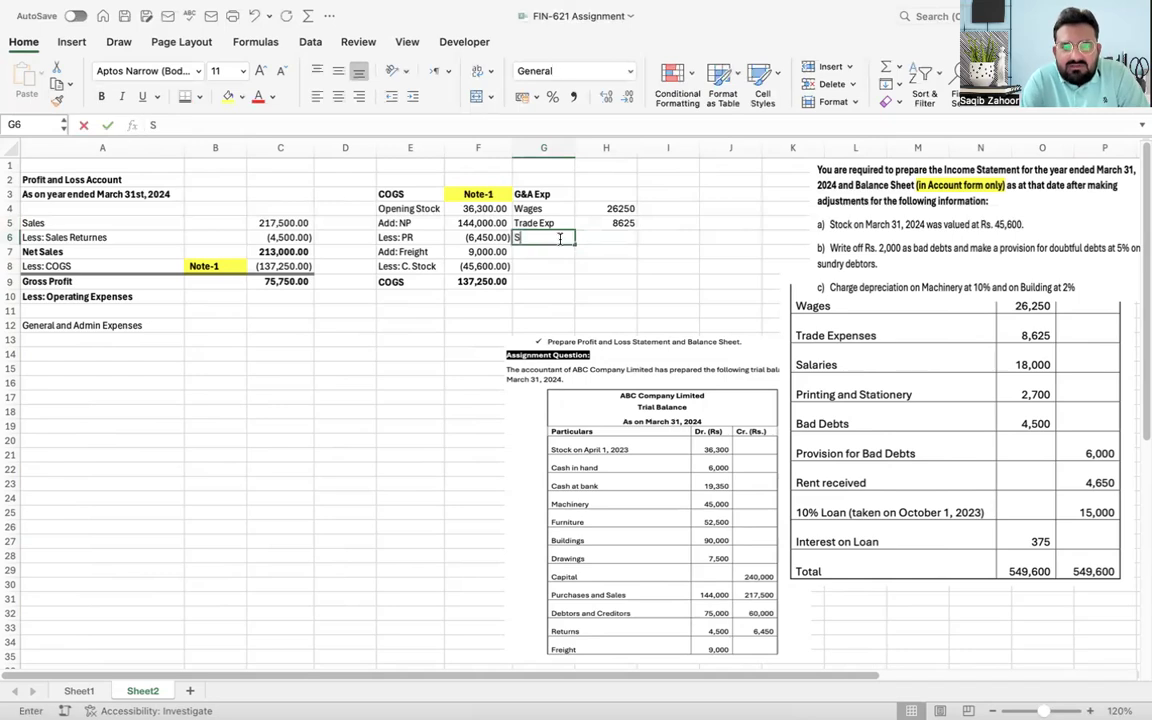
type("alaries")
key("Tab")
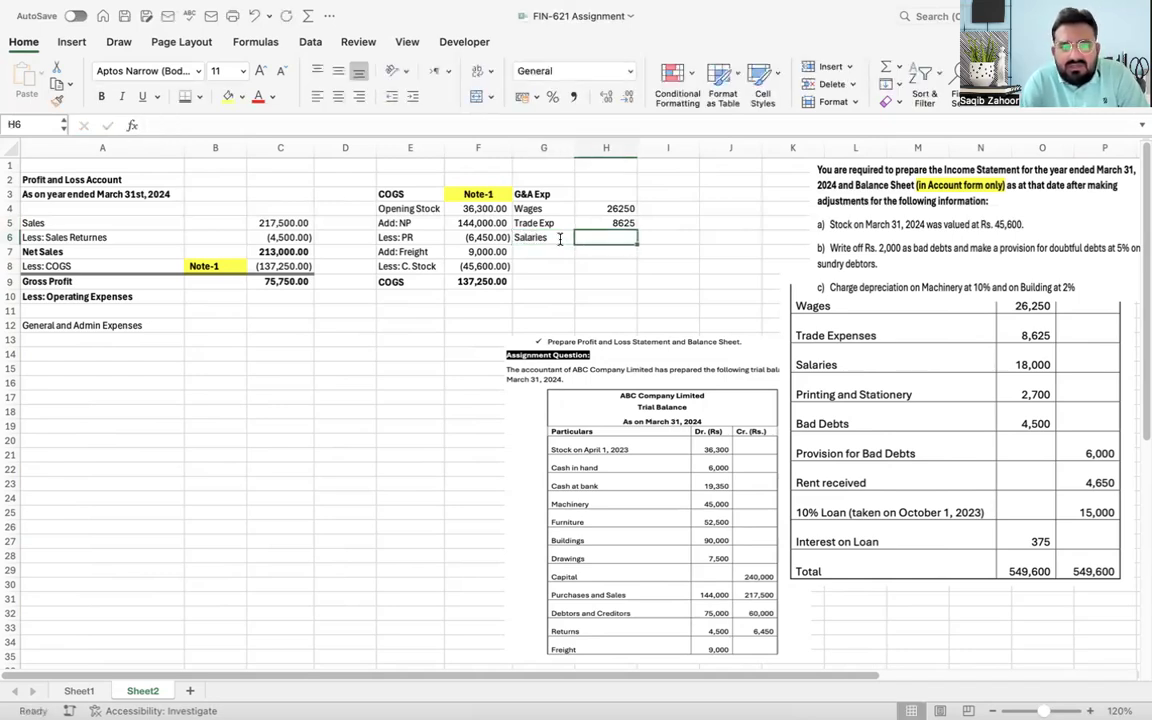
type("18000")
key("Return")
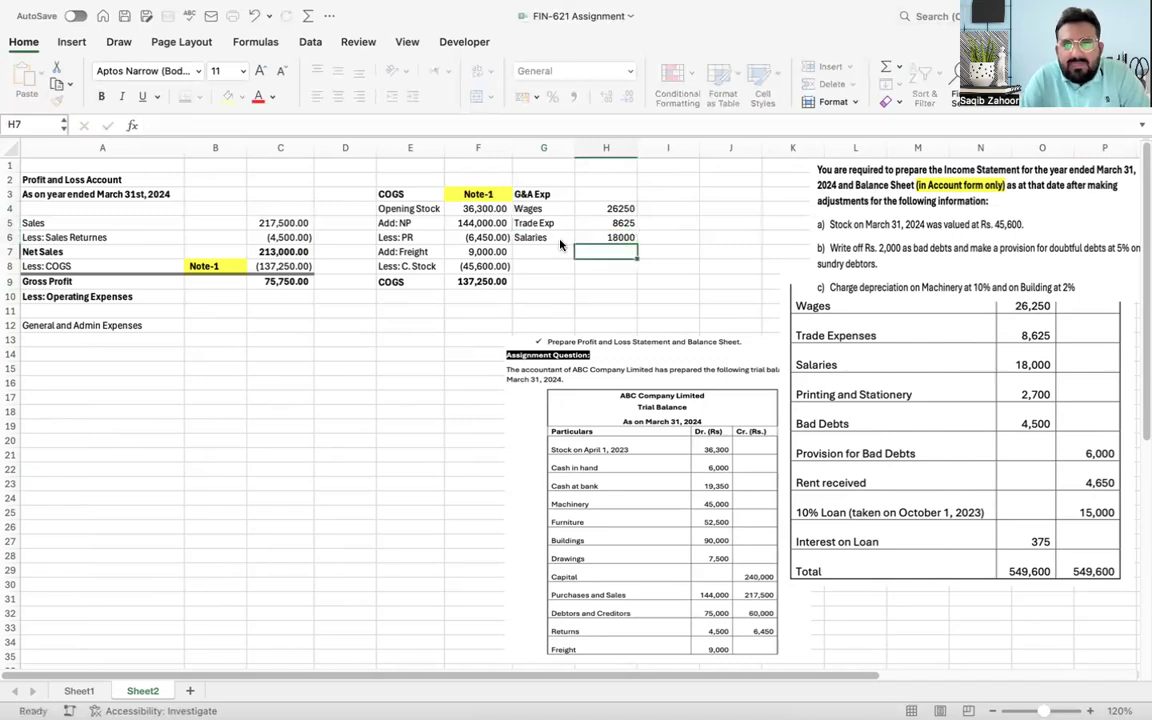
Step: List P & Stationery in G7 of the G&A note with the amount 2700 in H7
key("Left")
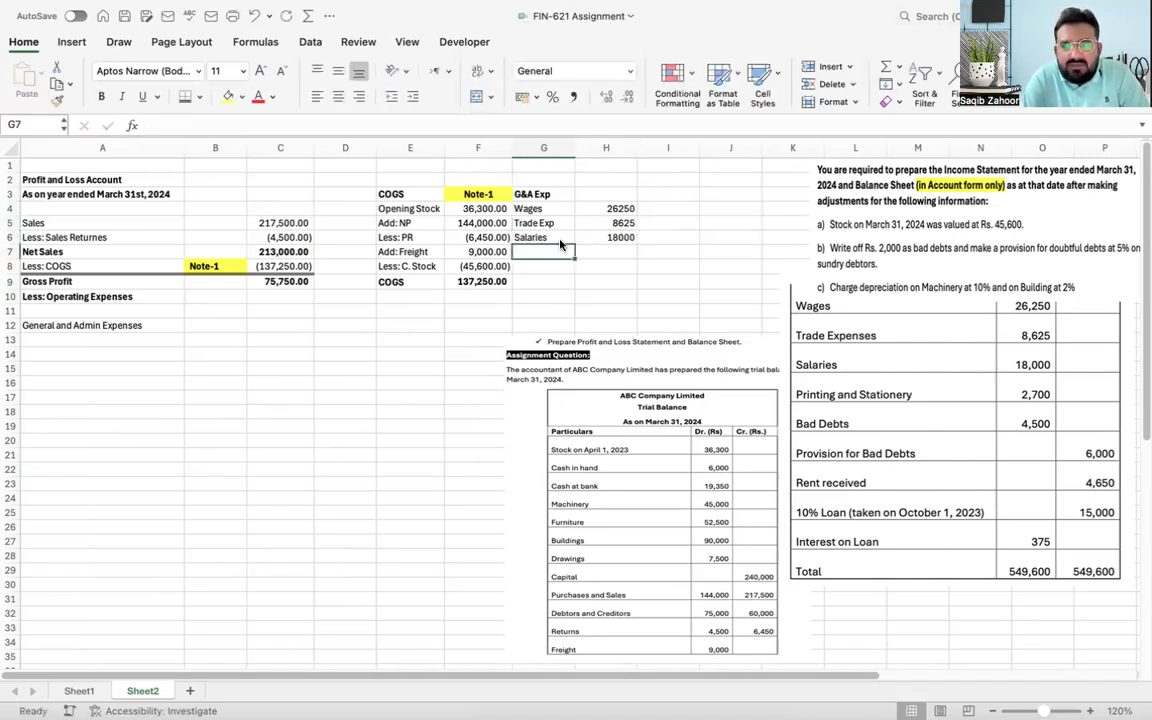
type("P & Stationery")
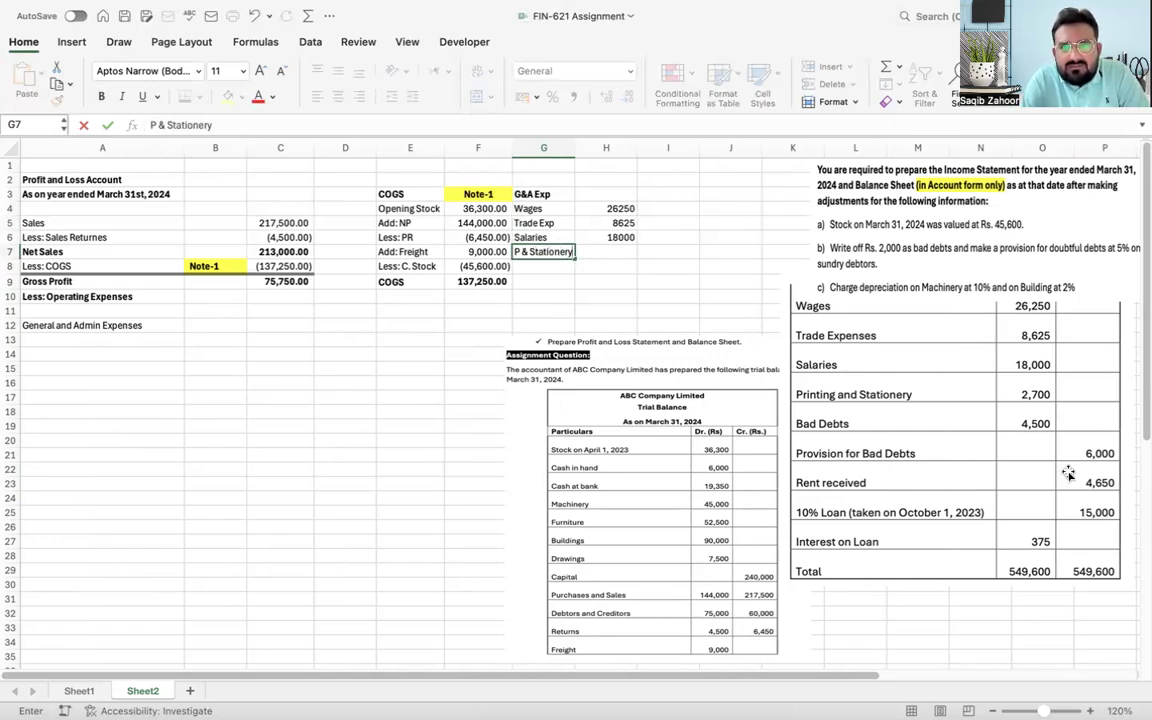
key("Tab")
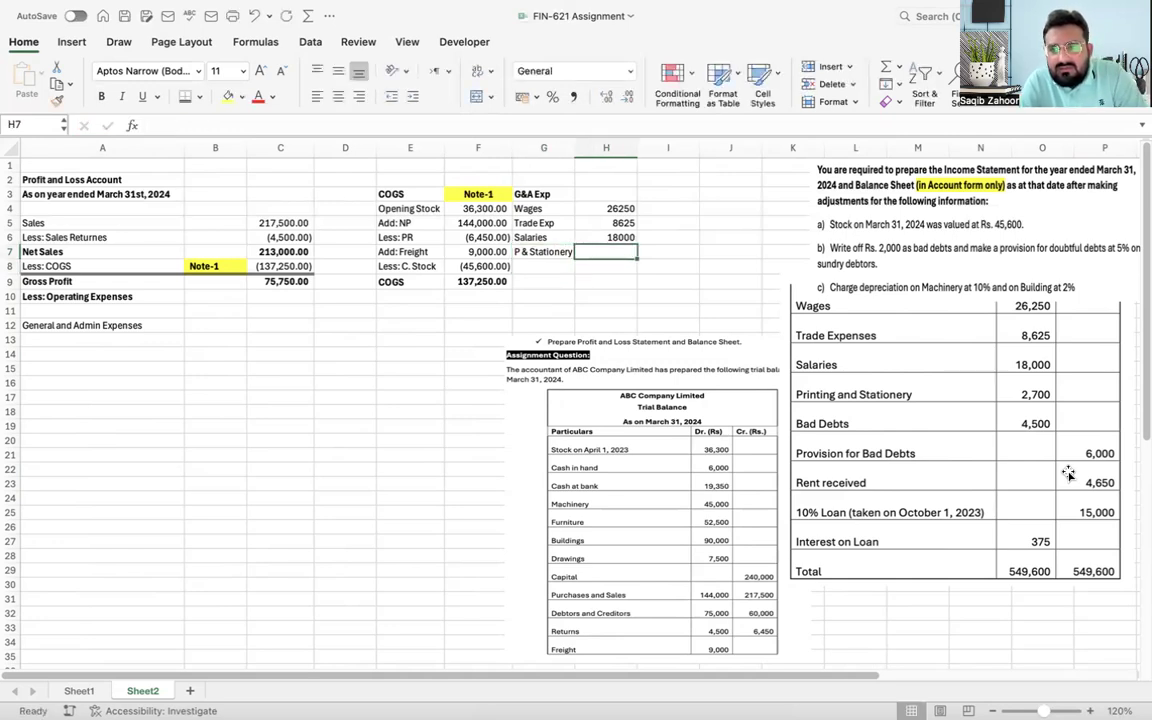
type("2700")
key("Return")
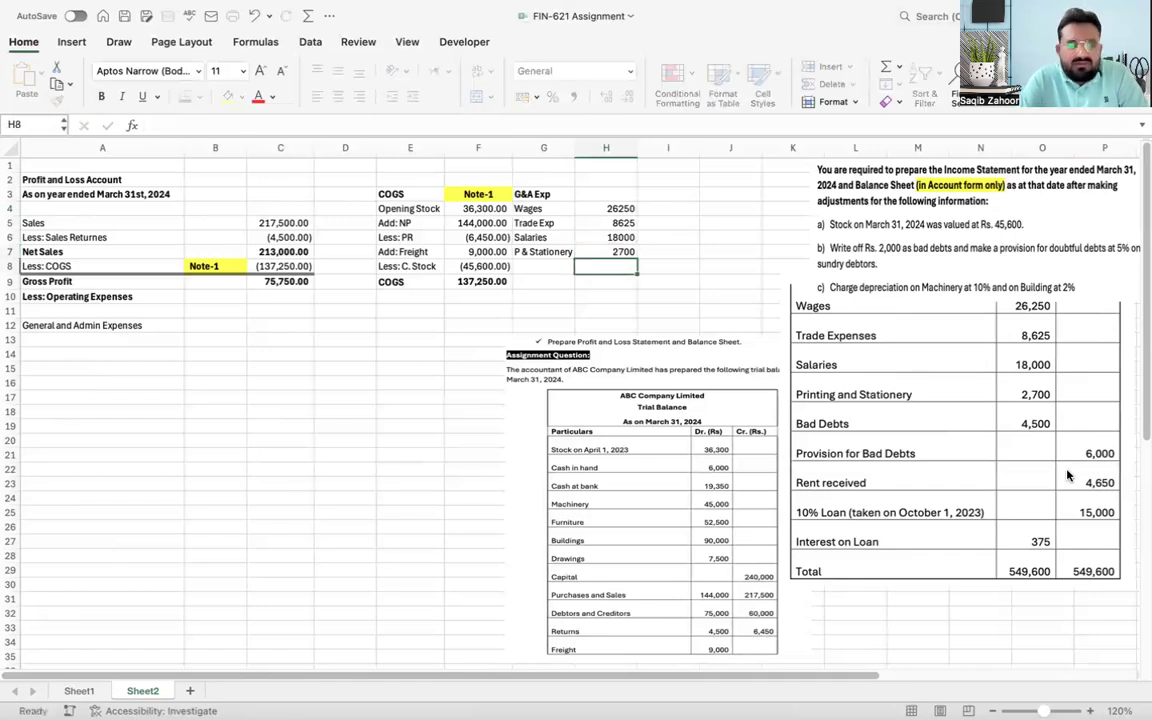
Step: Label G9 Total and sum the G&A expense amounts above it in H9
key("Left")
key("Left")
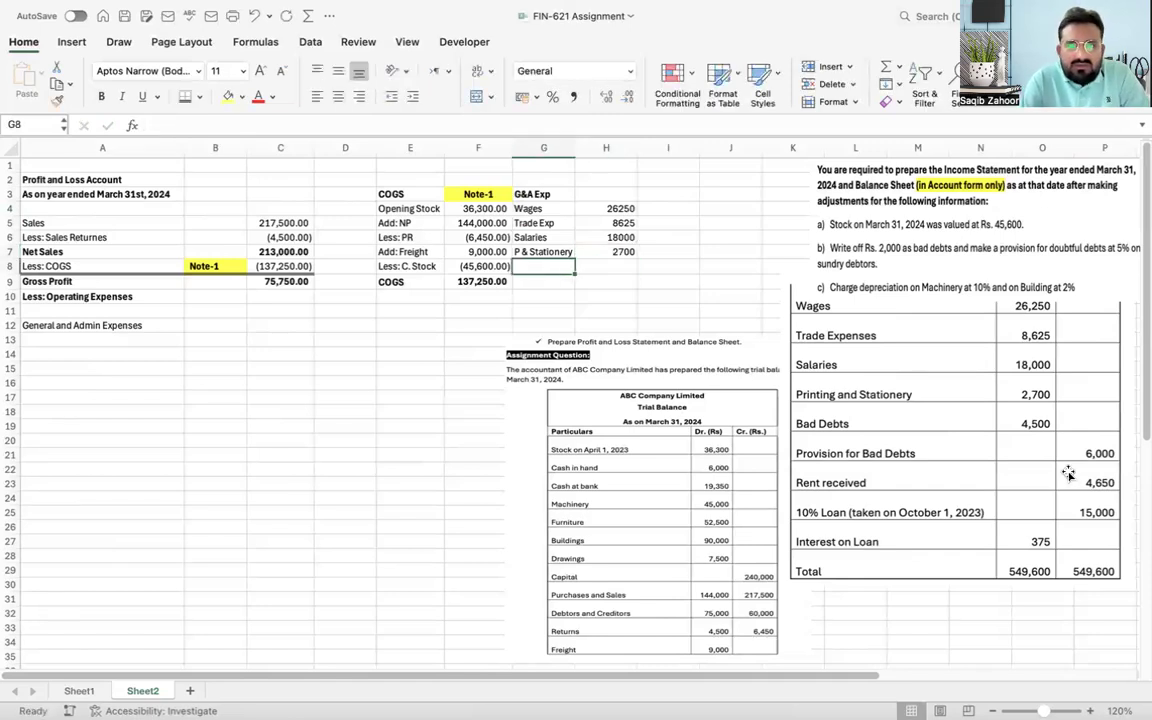
key("Right")
key("Down")
type("Total")
key("Tab")
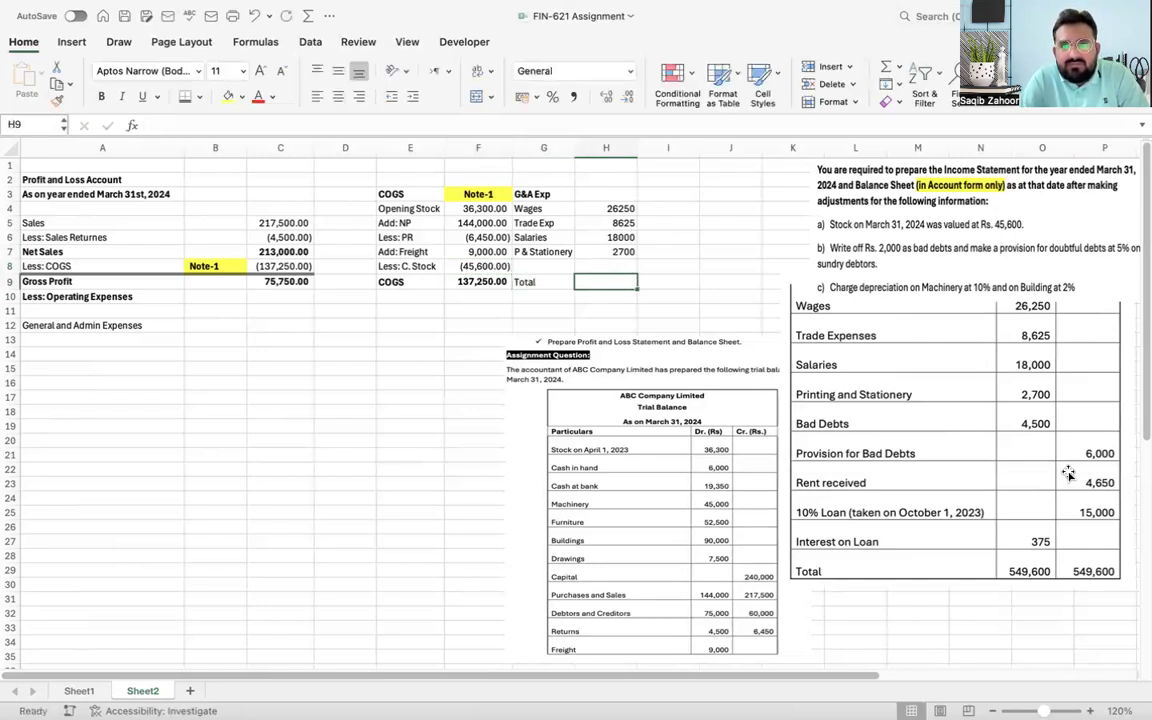
left_click(885, 68)
key("Return")
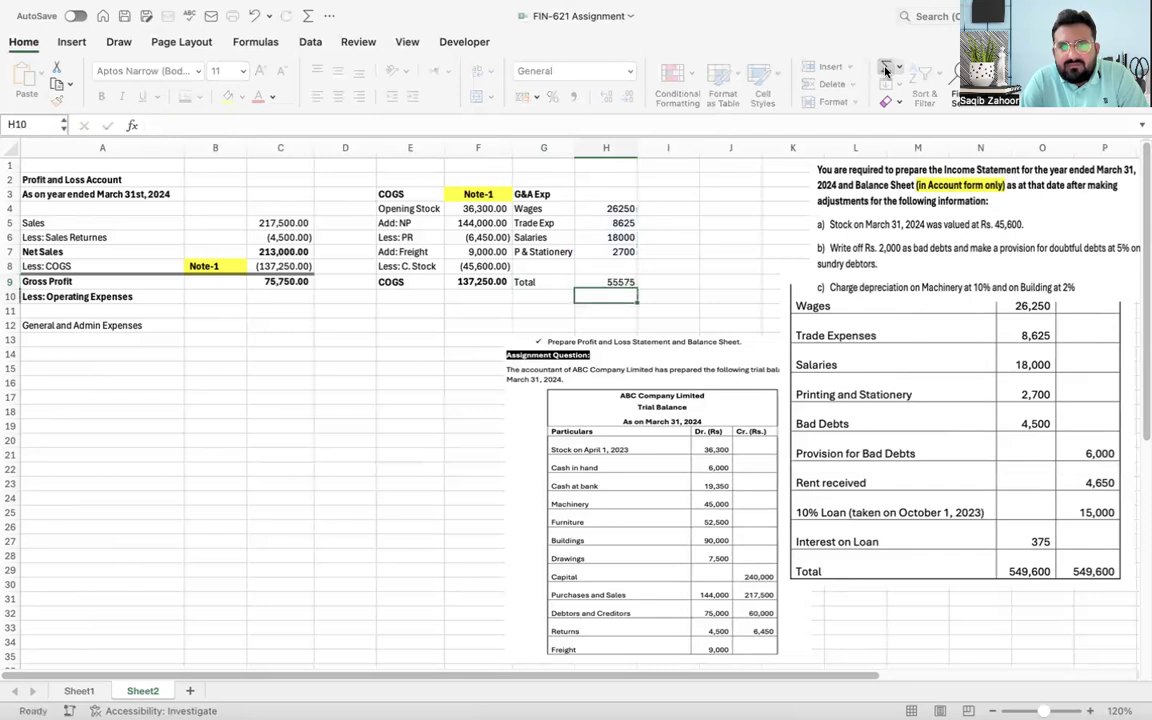
Step: Make the G&A Total row G9:H9 bold and apply the comma number style to all of column H
key("Up")
key("Left")
key("shift+Right")
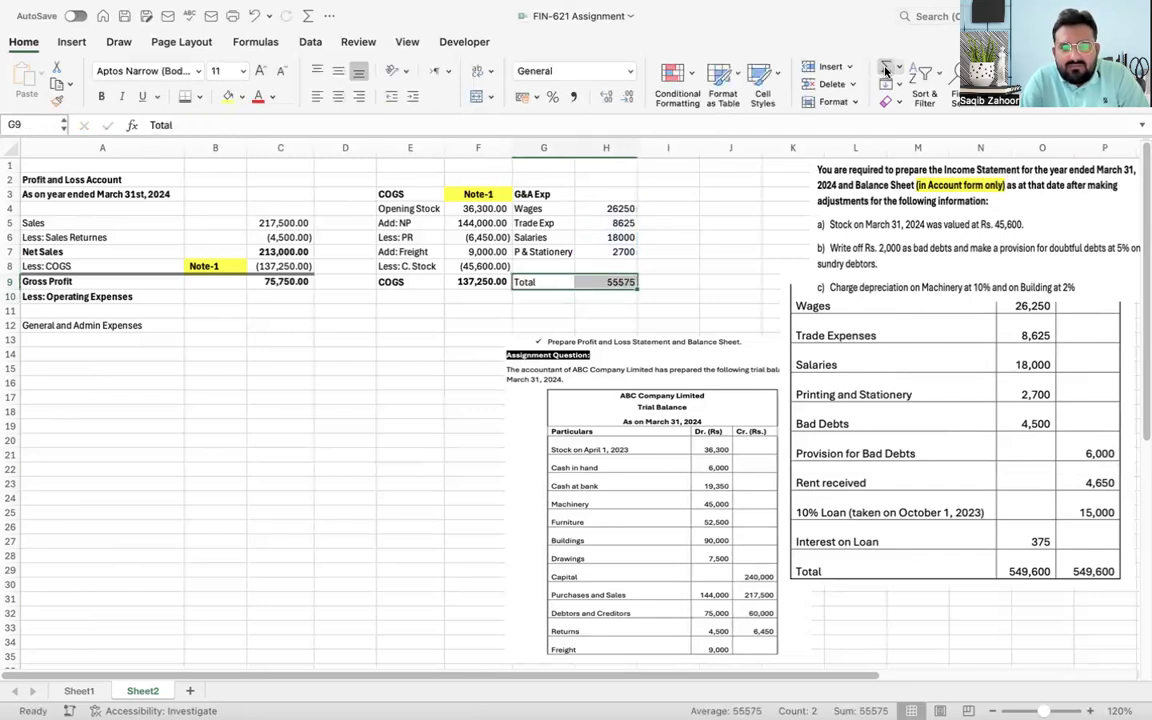
left_click(606, 146)
left_click(573, 96)
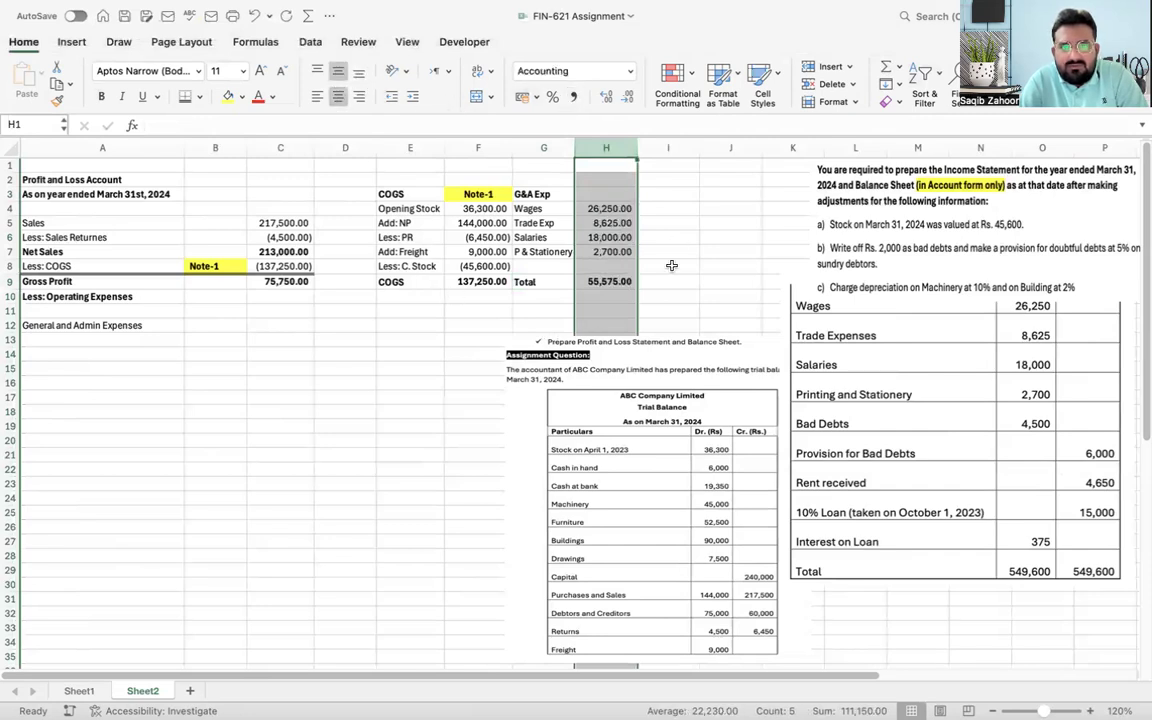
left_click(601, 293)
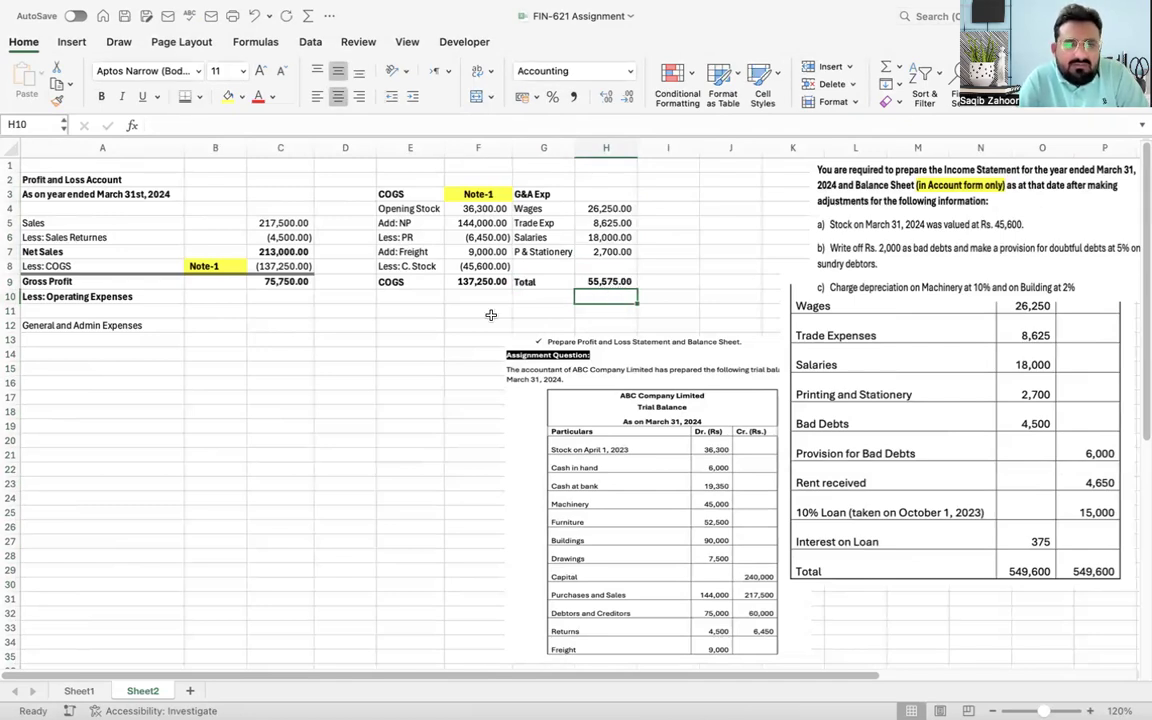
Step: Link the General and Admin Expenses amount in C12 to the G&A note total in H9
left_click(273, 326)
type("=")
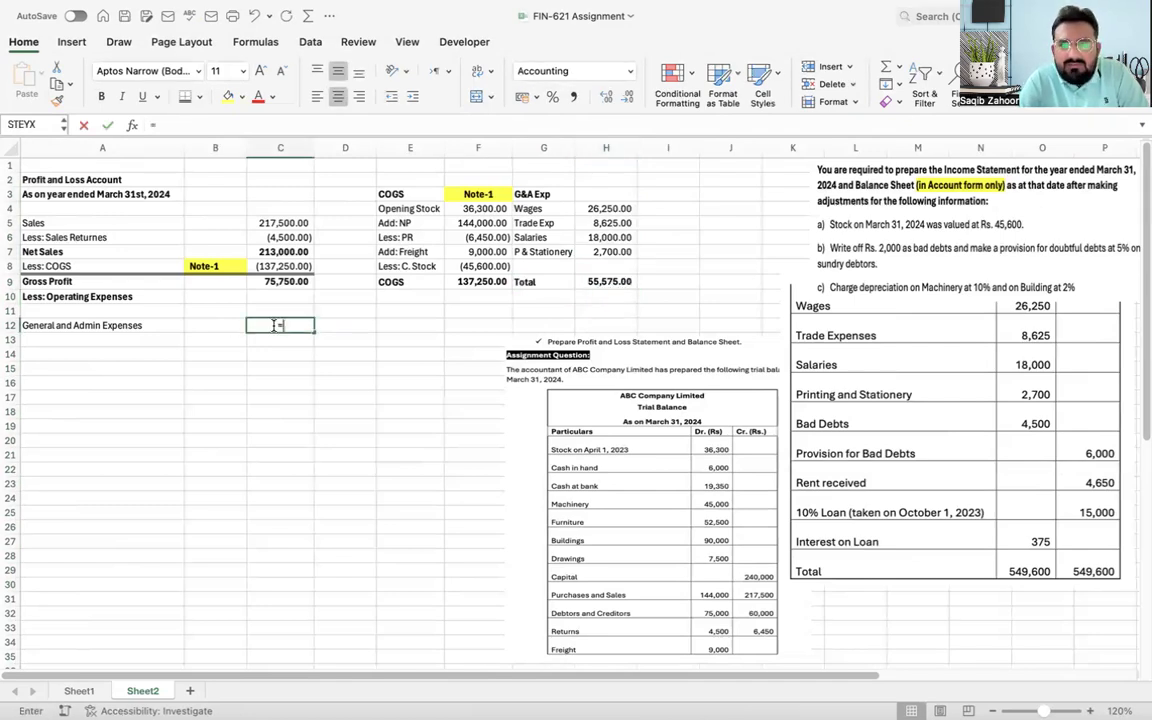
left_click(608, 280)
key("Return")
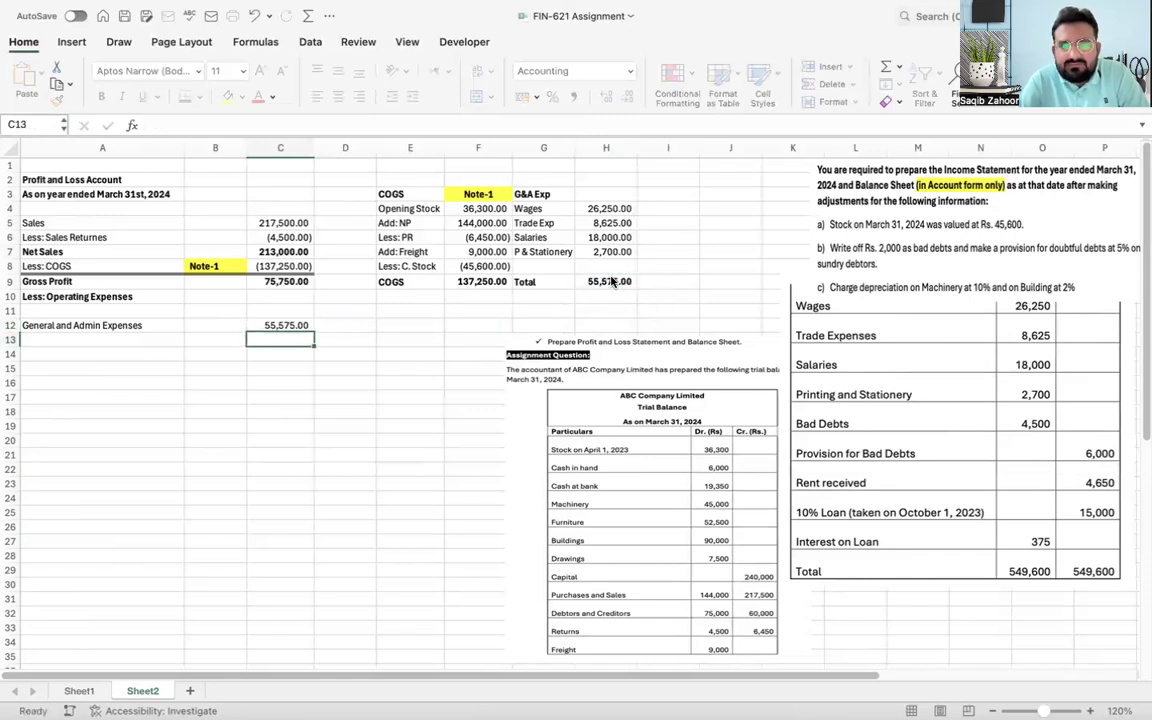
Step: Move the G&A heading and its expense lines from G3:H7 down one row to start at G4
left_click(546, 199)
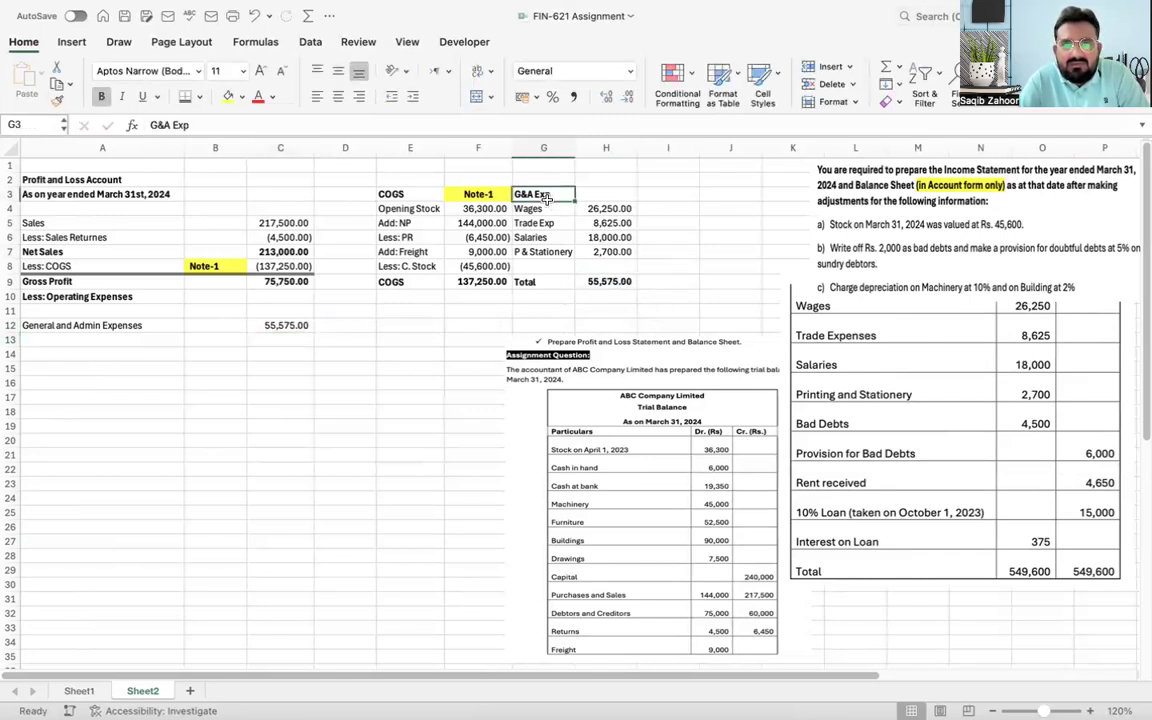
key("shift+Right")
key("shift+Down")
key("shift+Down")
key("shift+Down")
key("shift+Down")
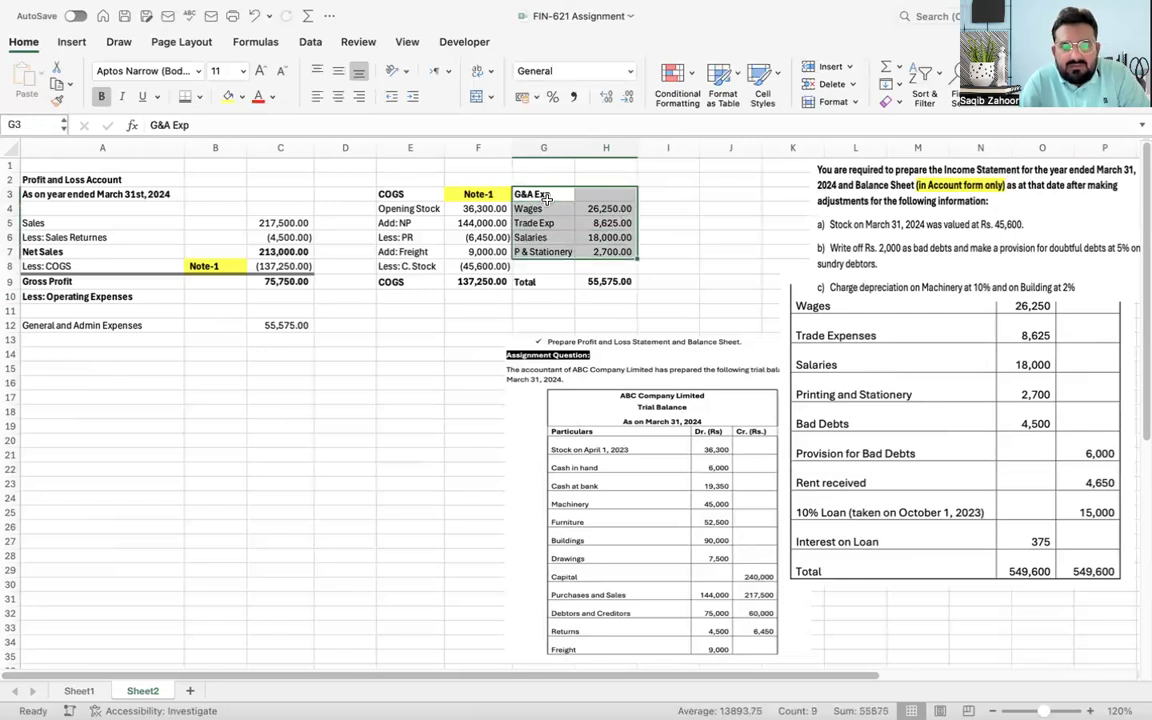
key("ctrl+x")
left_click(546, 208)
key("ctrl+v")
Step: Copy the highlighted note label from F3 into G3 above the G&A heading and change it to Note-2
left_click(546, 199)
key("ctrl+r")
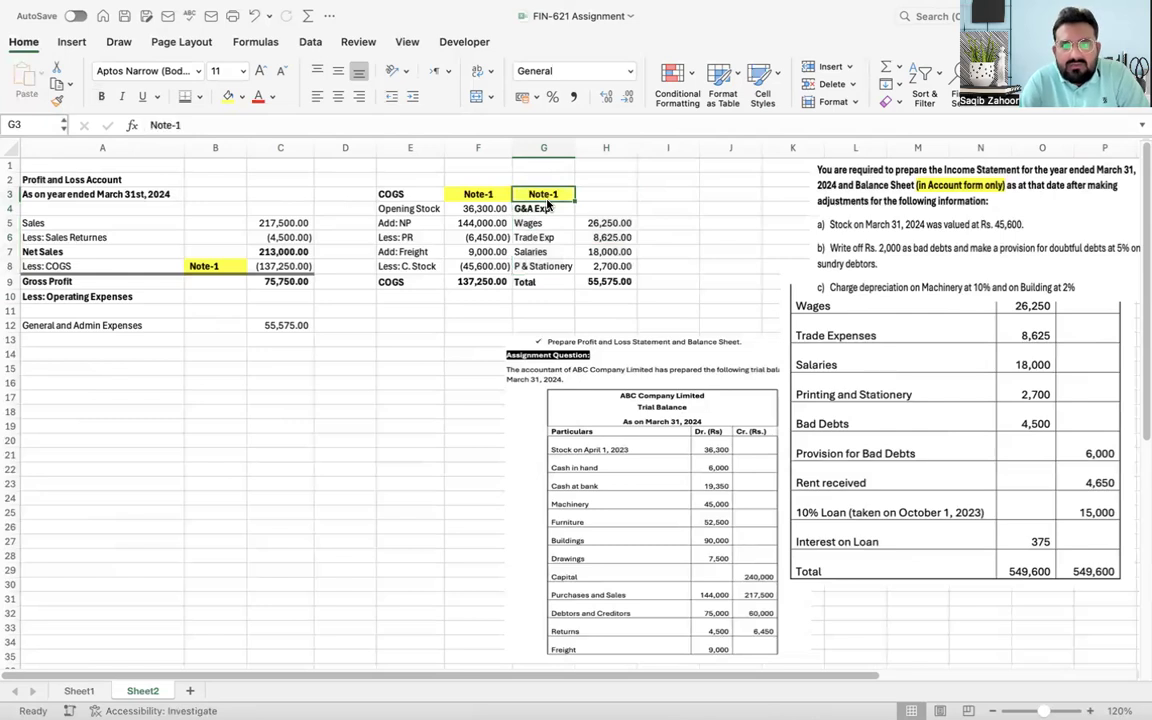
key("F2")
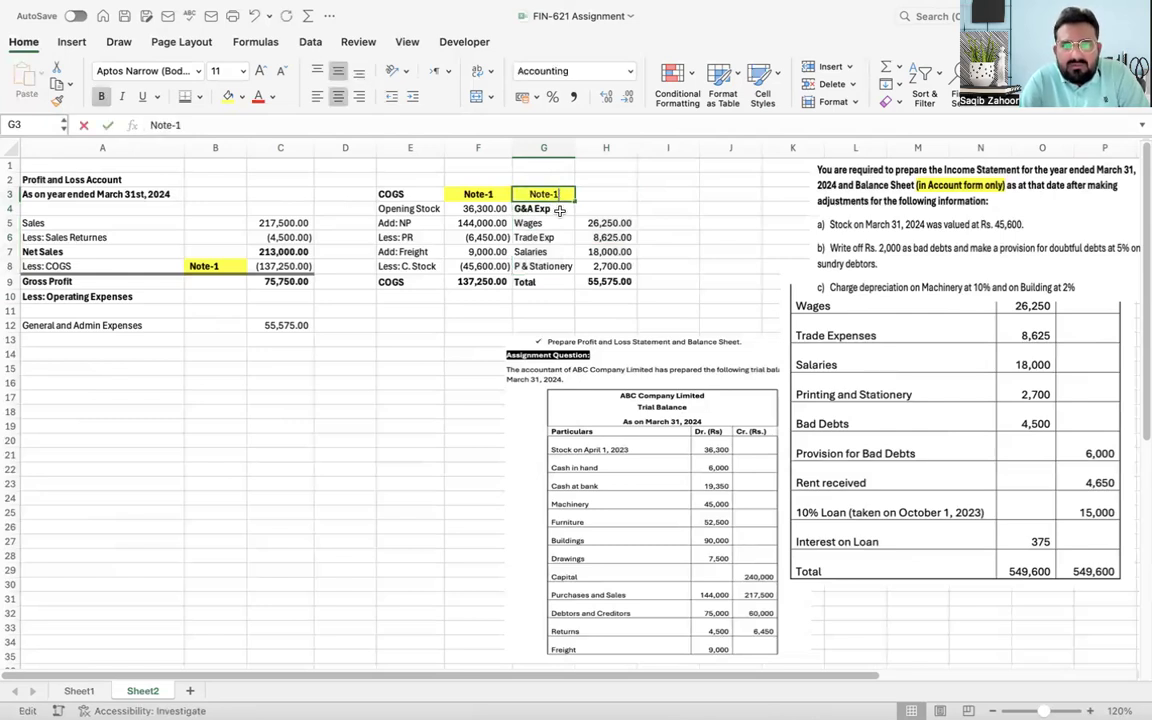
key("BackSpace")
type("2")
key("Return")
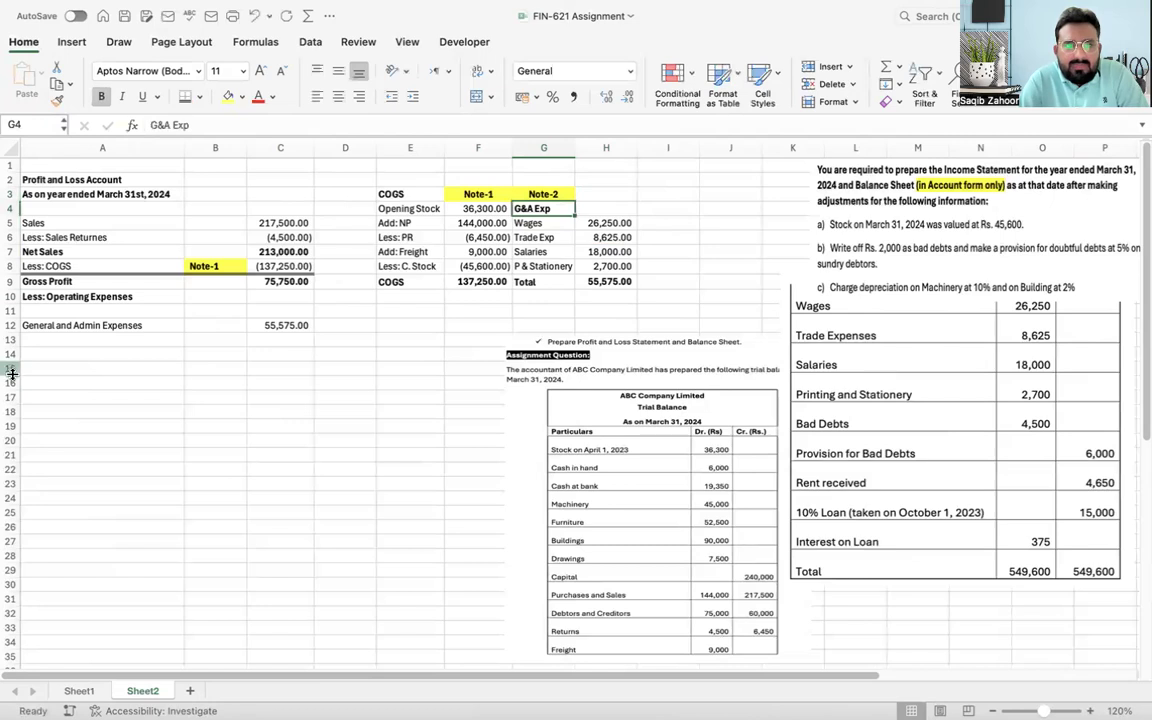
Step: Reference the Note-2 label from G3 in B12 and make the cell bold with a yellow fill
left_click(209, 321)
type("=")
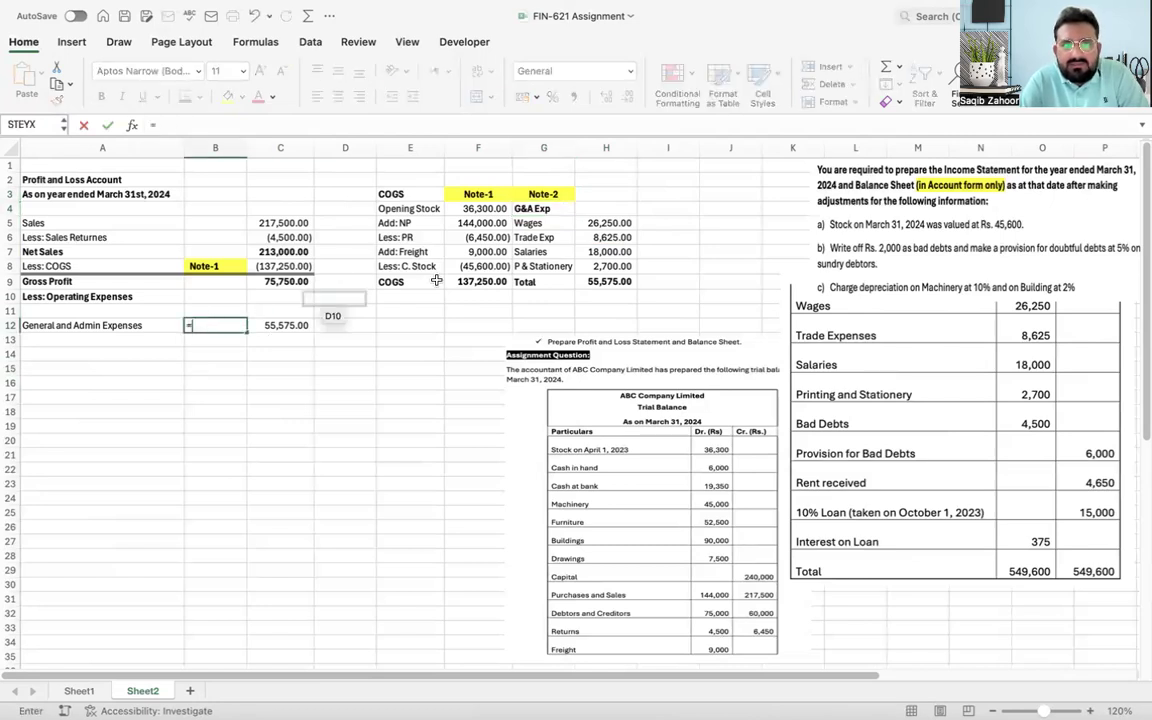
left_click(535, 193)
key("Return")
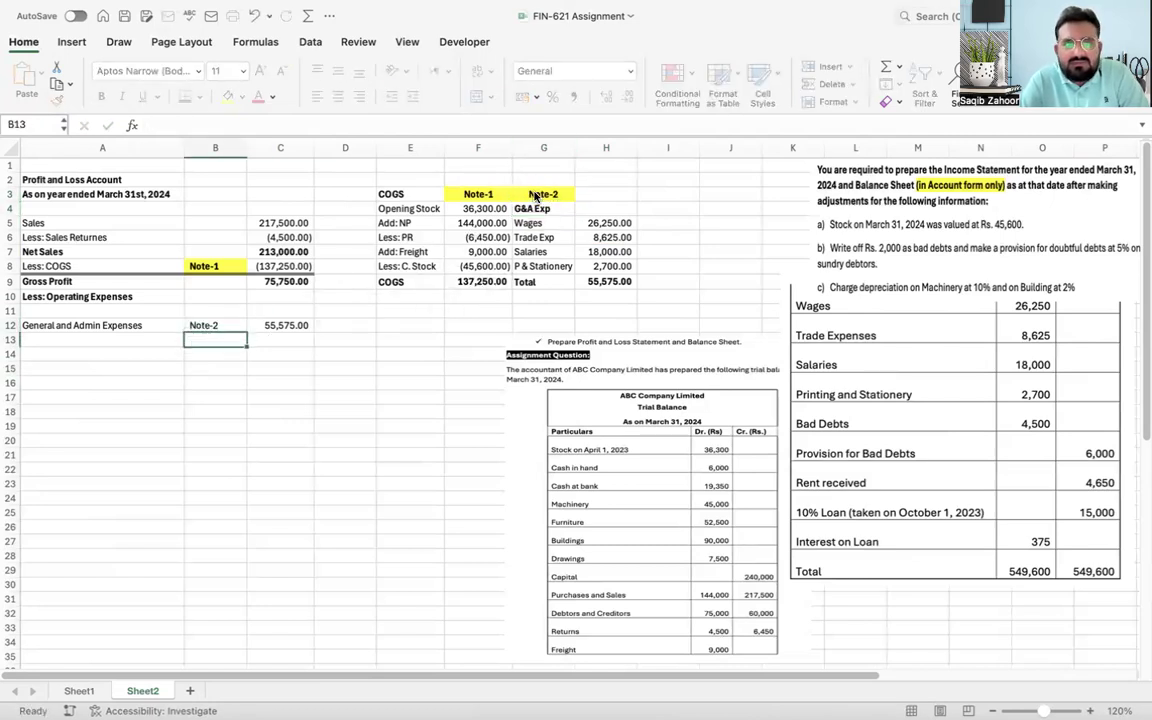
left_click(203, 325)
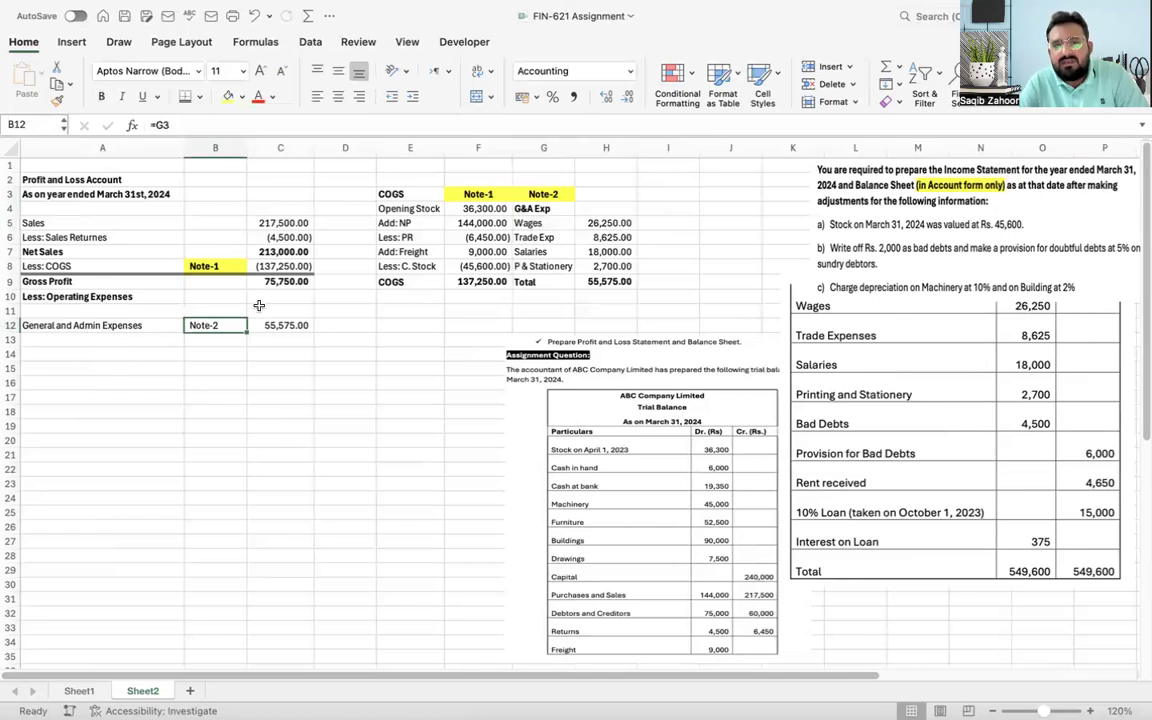
left_click(229, 95)
left_click(101, 95)
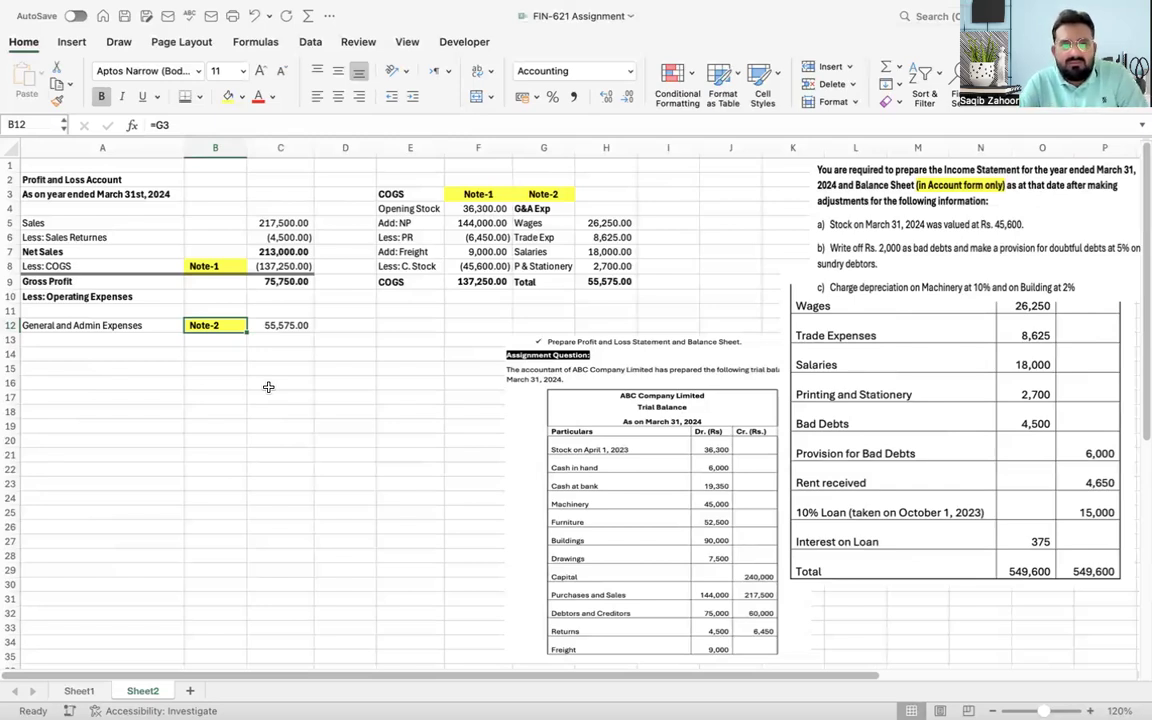
Step: Enter the line item Bad Debt Expenses in A13
left_click(91, 342)
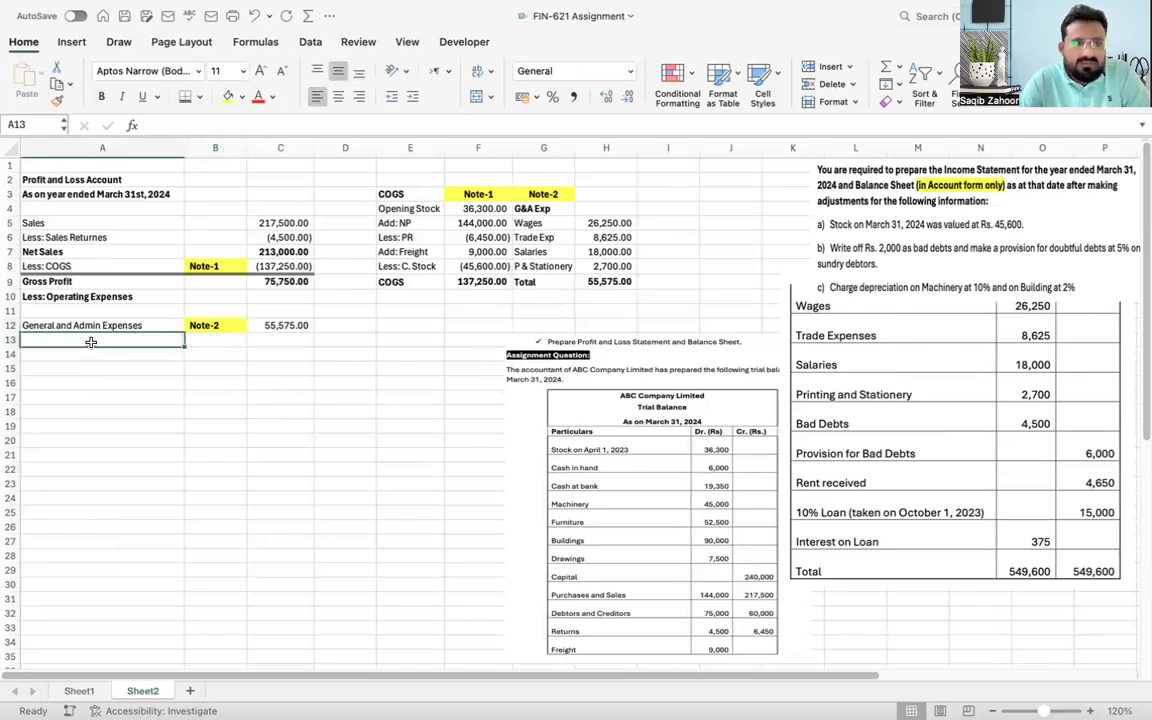
type("Bad")
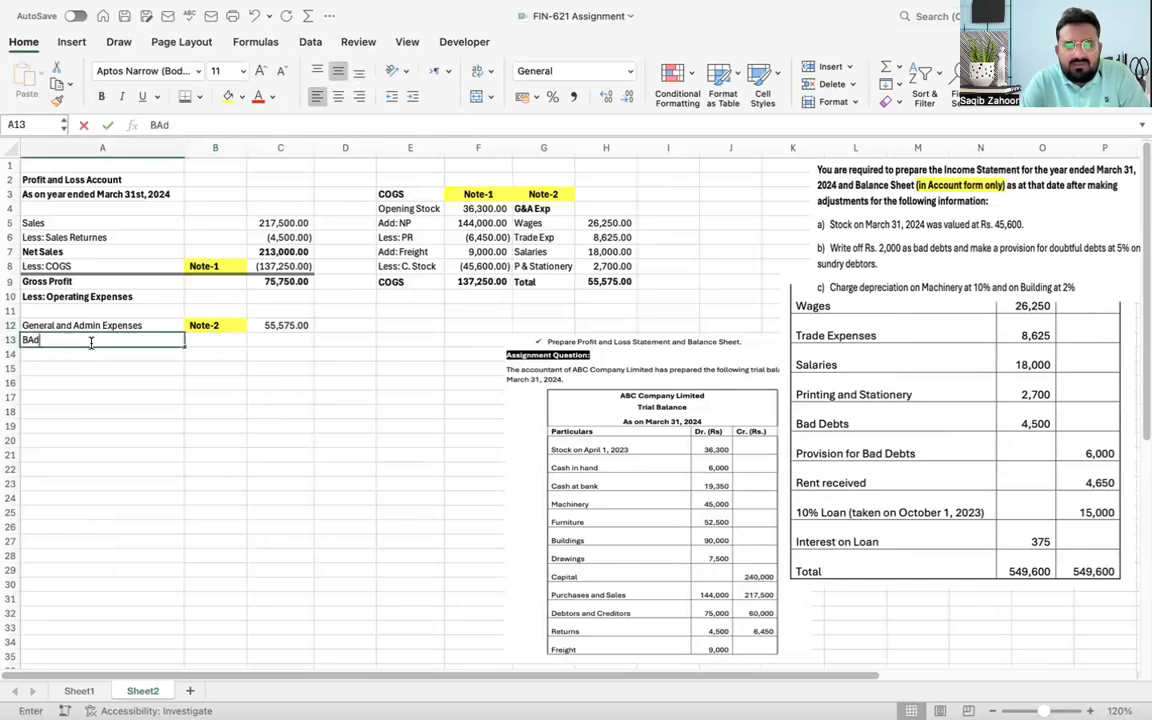
type(" Deb")
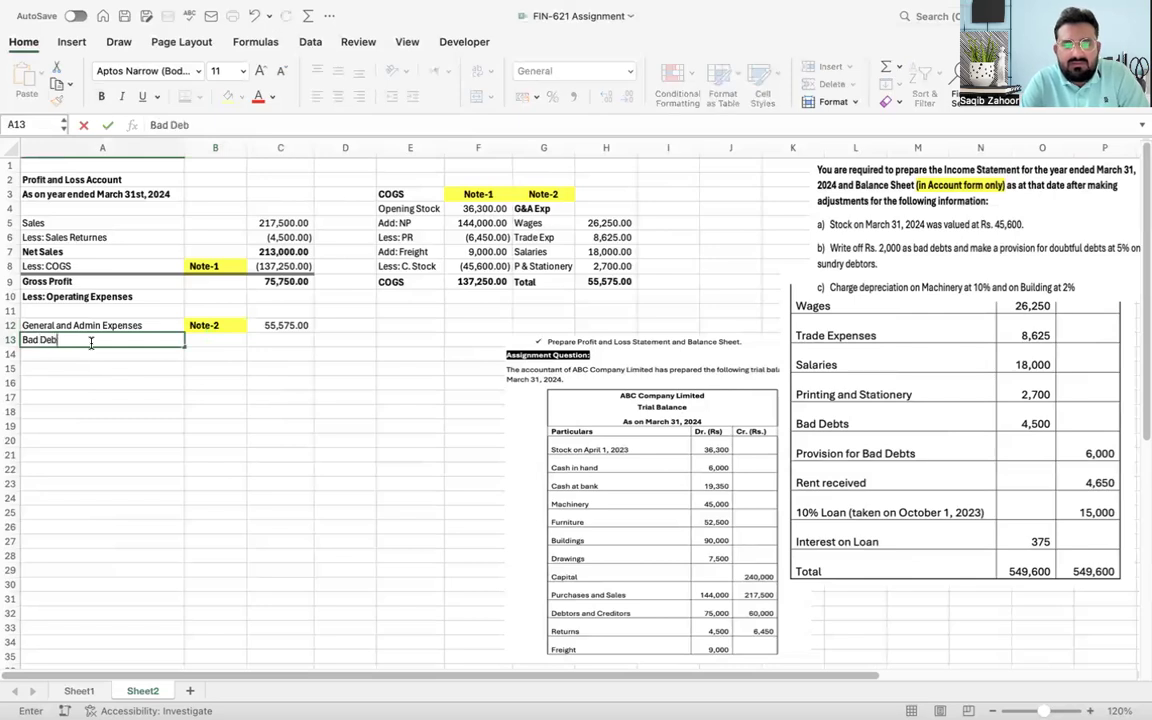
type("t Expenses")
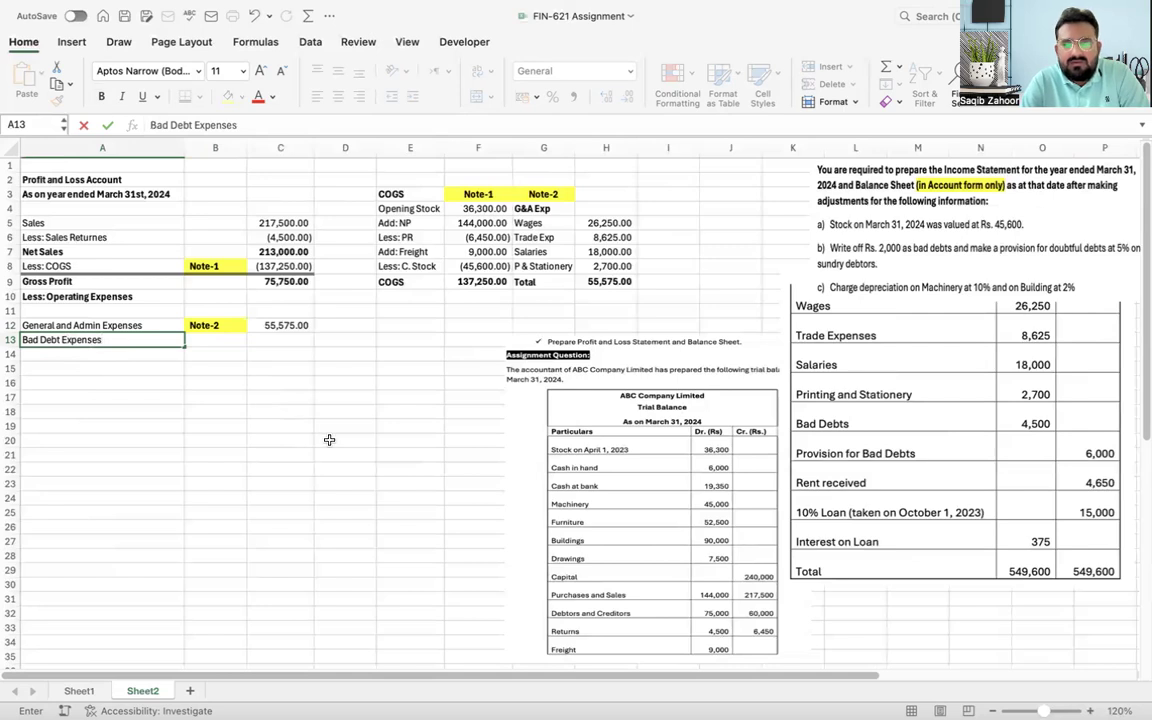
key("Return")
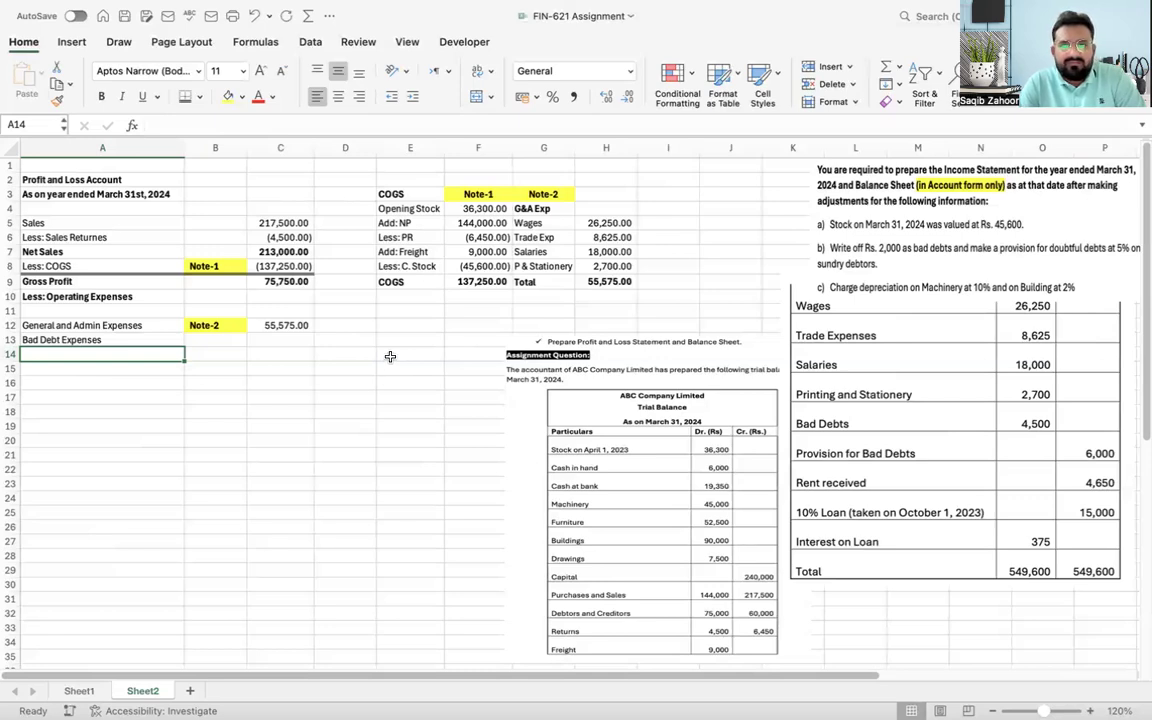
Step: Shift the two trial balance pictures to the right to free space under the COGS and G&A notes
mouse_move(926, 365)
left_mouse_down()
mouse_move(958, 368)
mouse_move(906, 352)
mouse_move(931, 349)
left_mouse_up()
left_click_drag(693, 431, 745, 441)
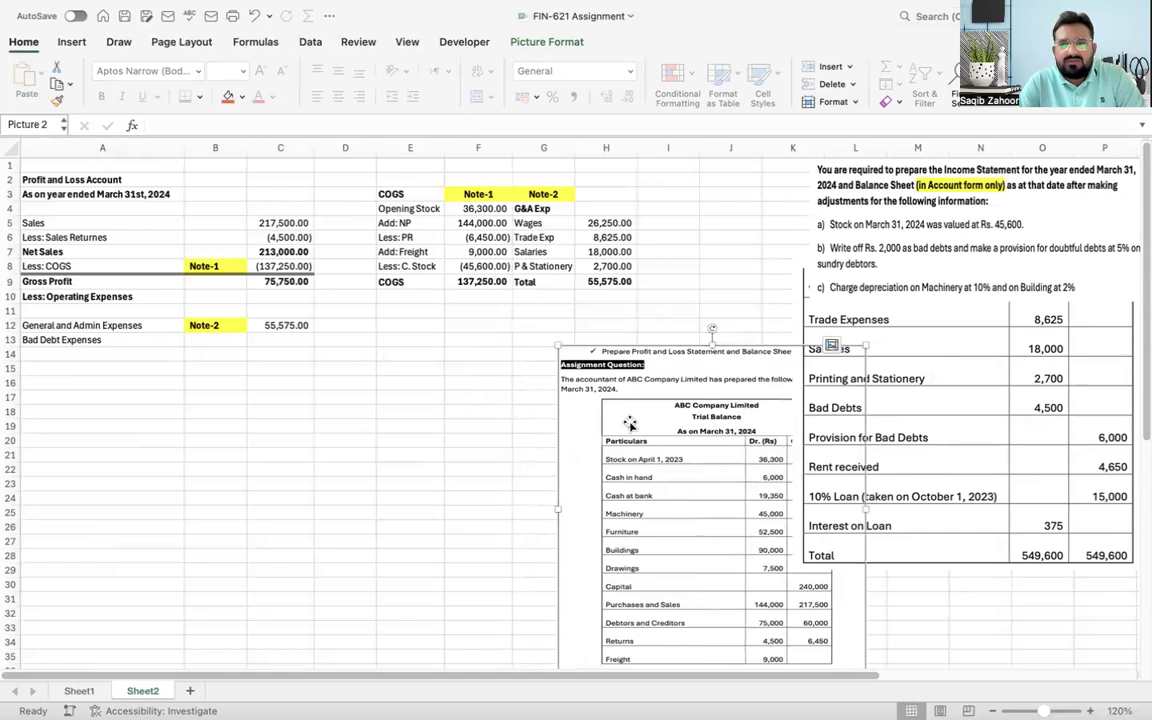
left_click(390, 311)
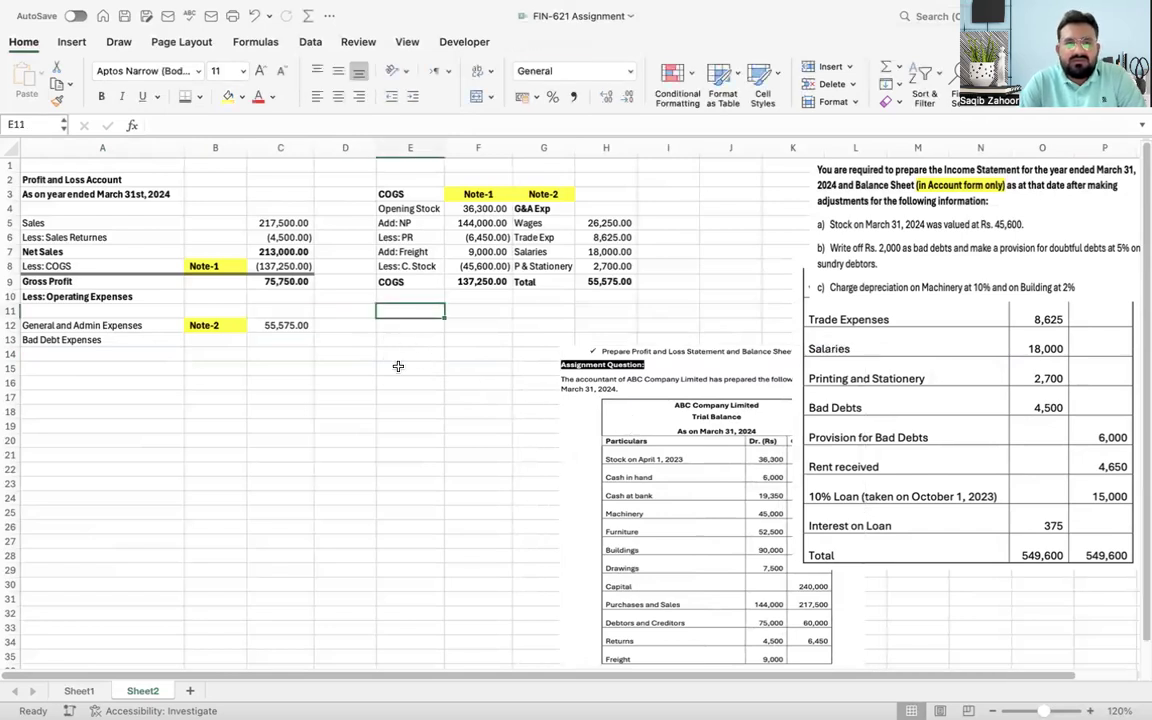
type("No=te")
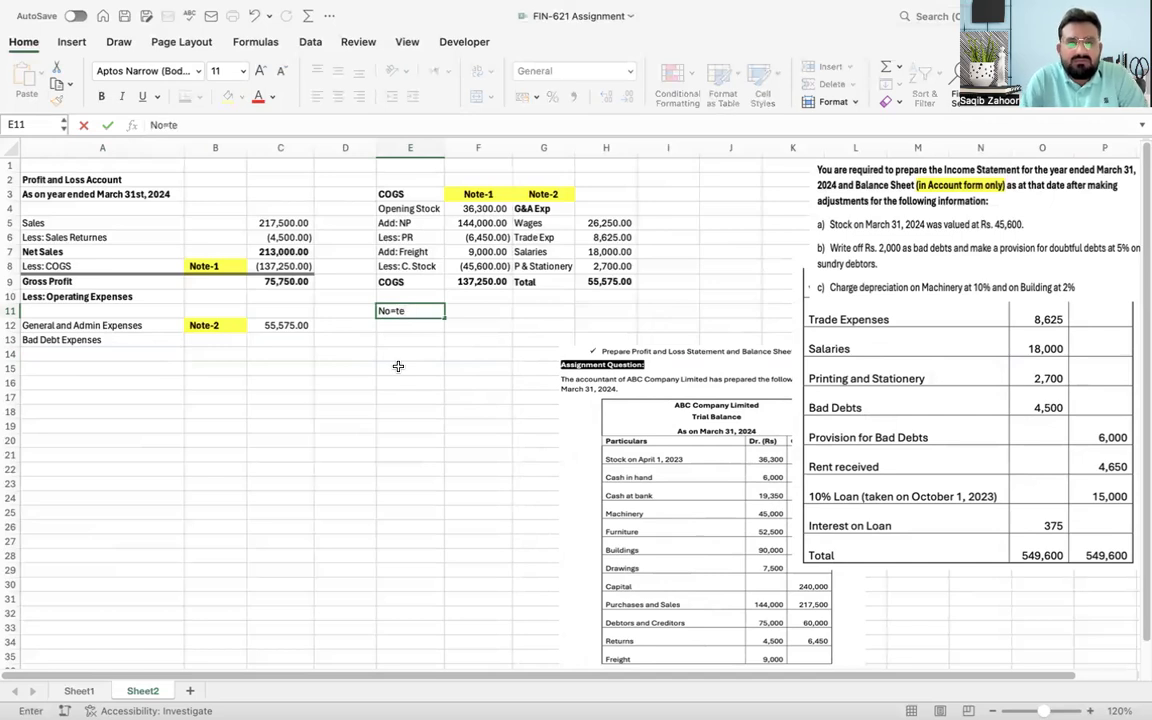
key("Escape")
Step: Copy the highlighted Note-1 label from F3 to E11 and change its text to Note-3
left_click(482, 193)
key("ctrl+c")
left_click(400, 313)
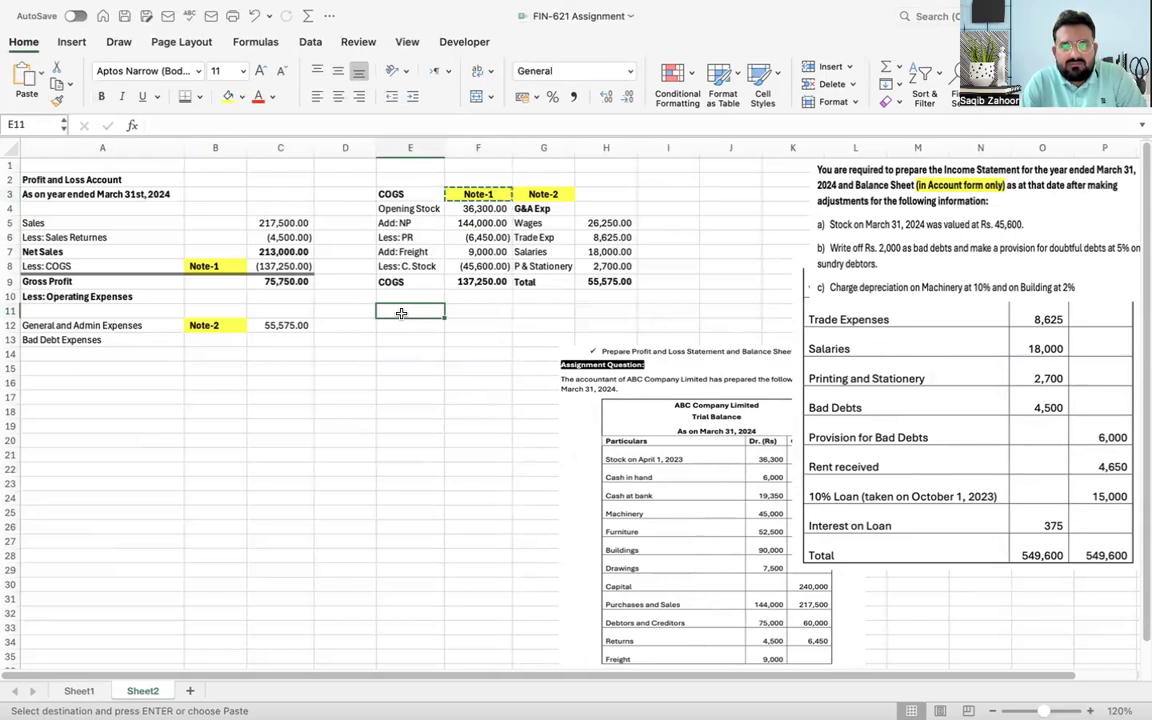
key("ctrl+v")
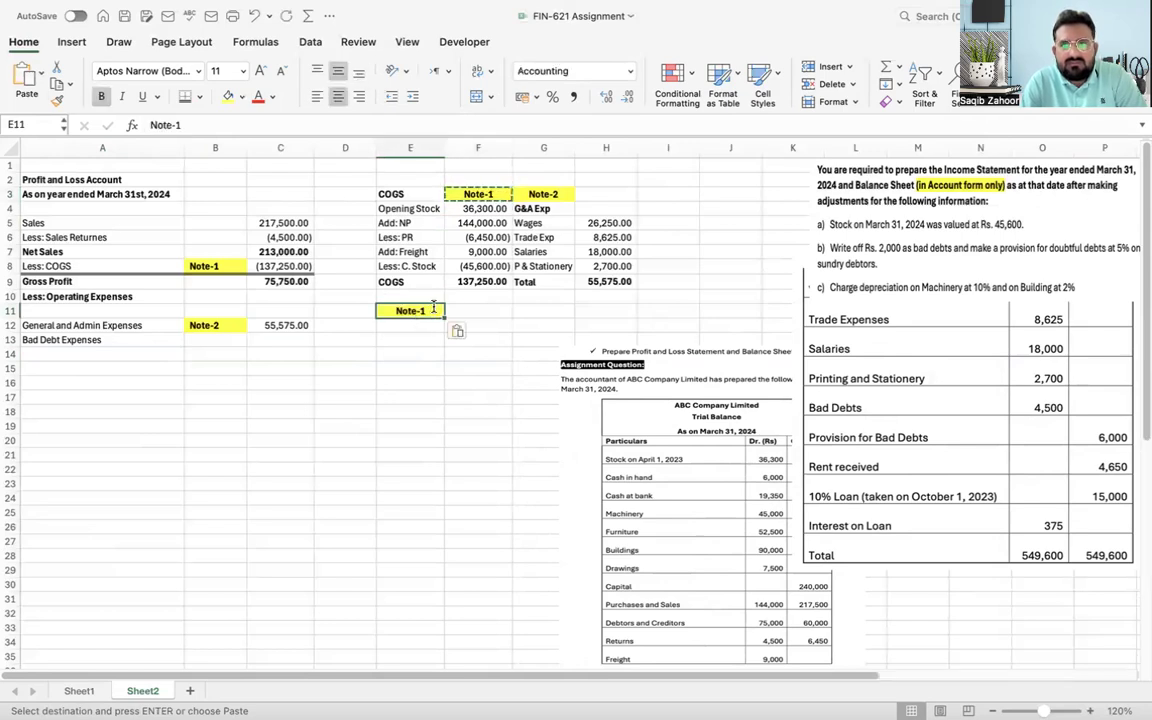
type("Note-3")
key("Return")
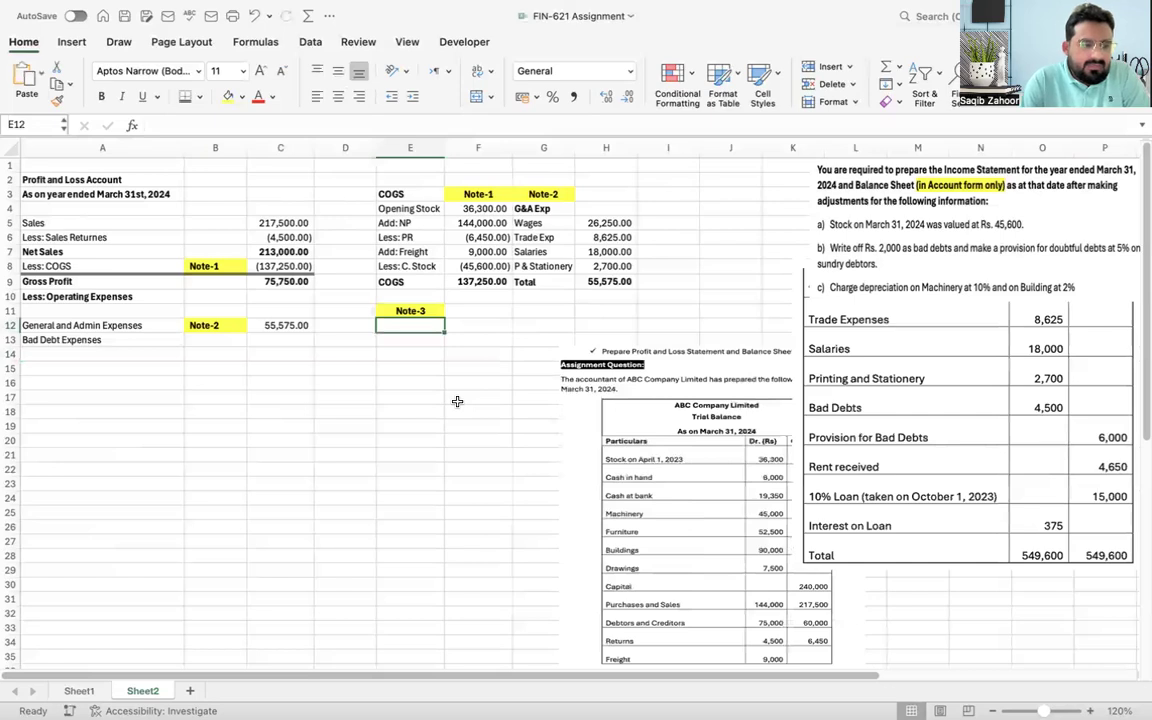
Step: Add the Bad Debt line under Note-3 in row 12 with the amount 4500
type("Bad")
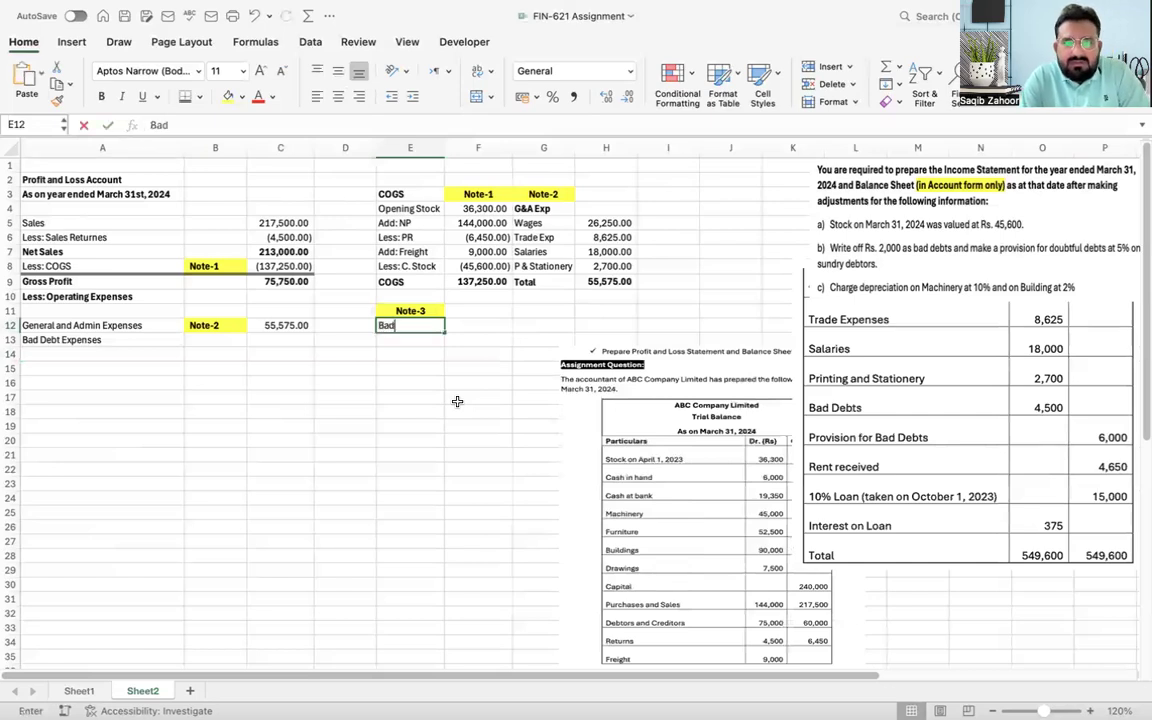
type(" Debt")
key("Tab")
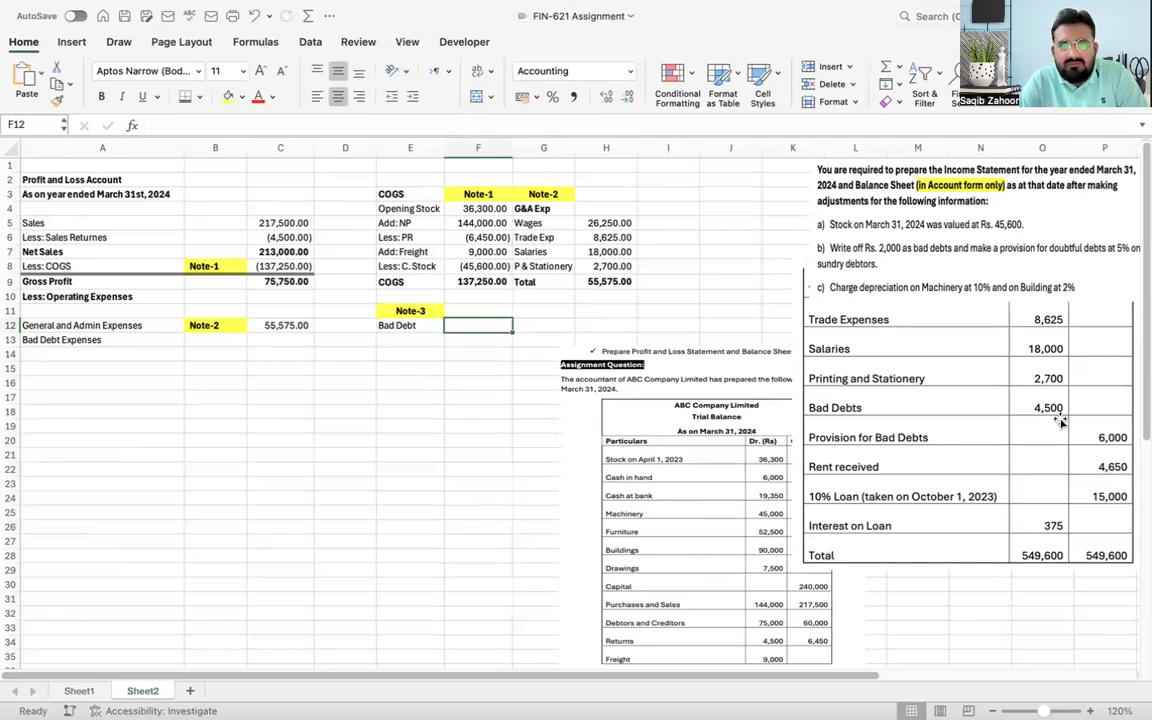
type("4500")
key("Return")
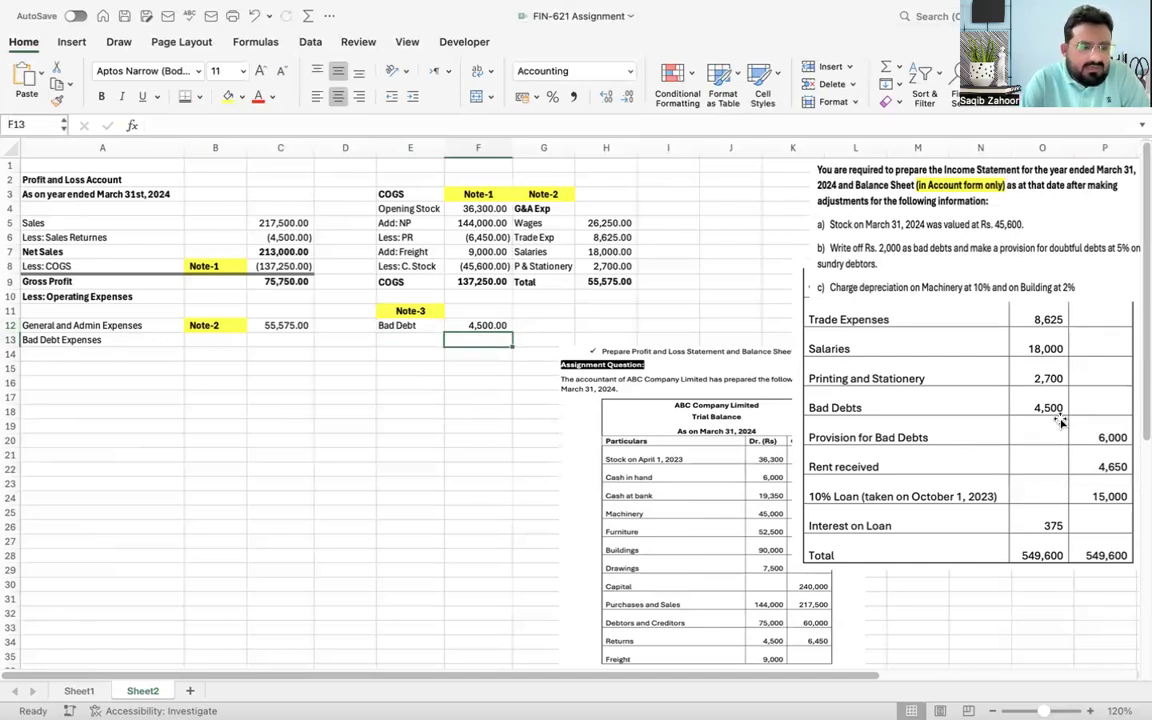
Step: Add the line Add Bad Debt in row 13 of Note-3 with the amount 2000
key("Left")
type("Add Bad Deb")
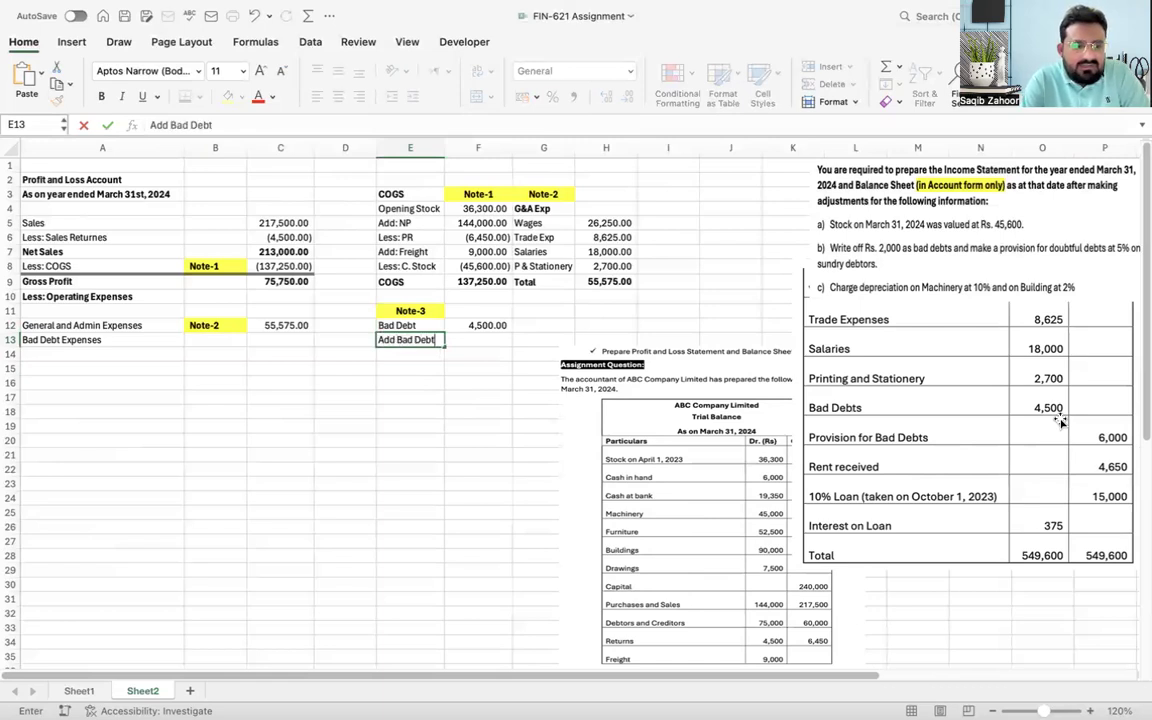
key("Return")
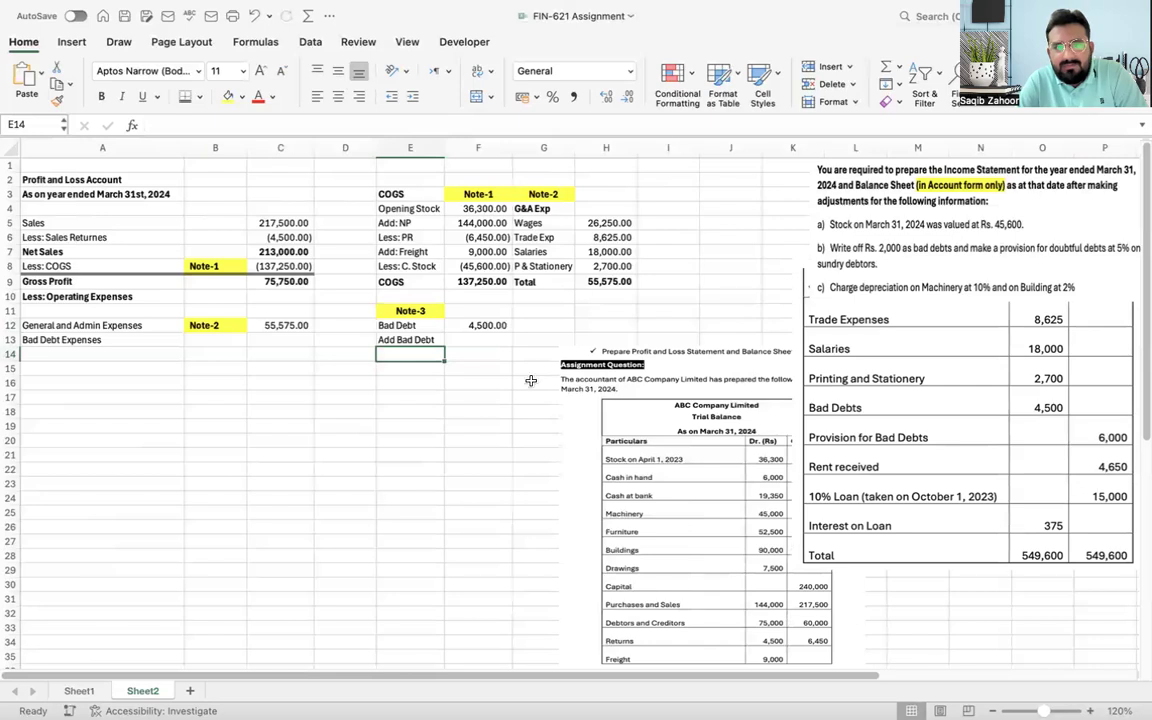
left_click(489, 341)
type("2,00")
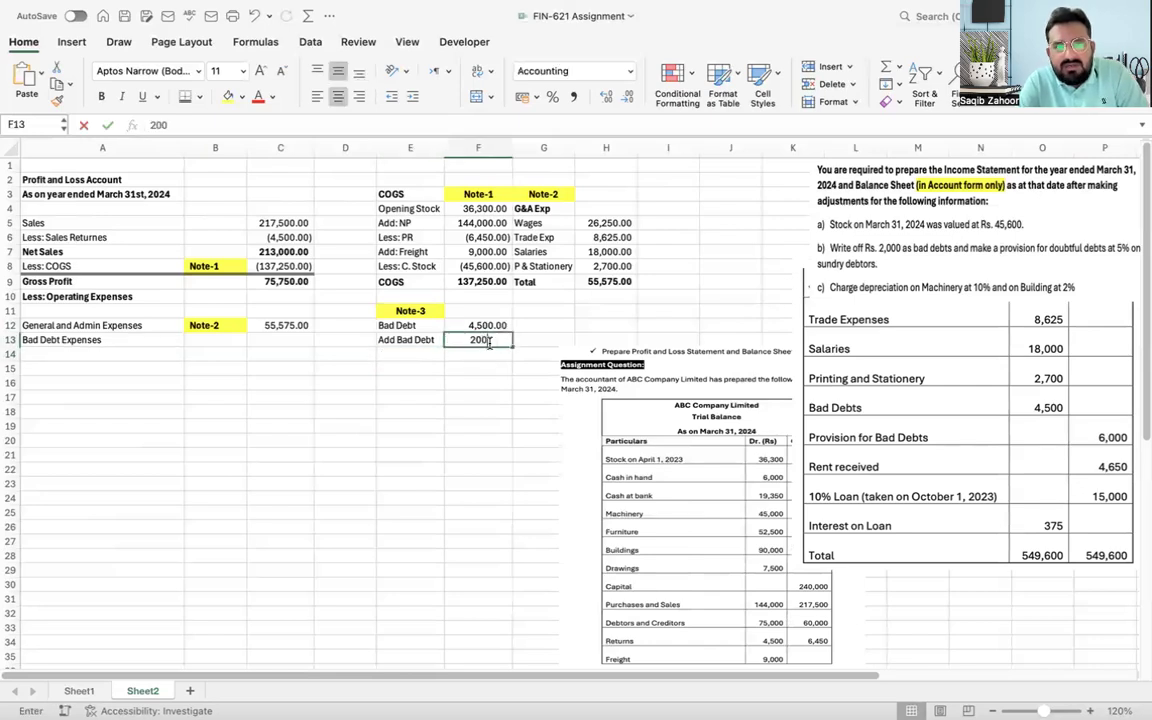
type("0")
key("Return")
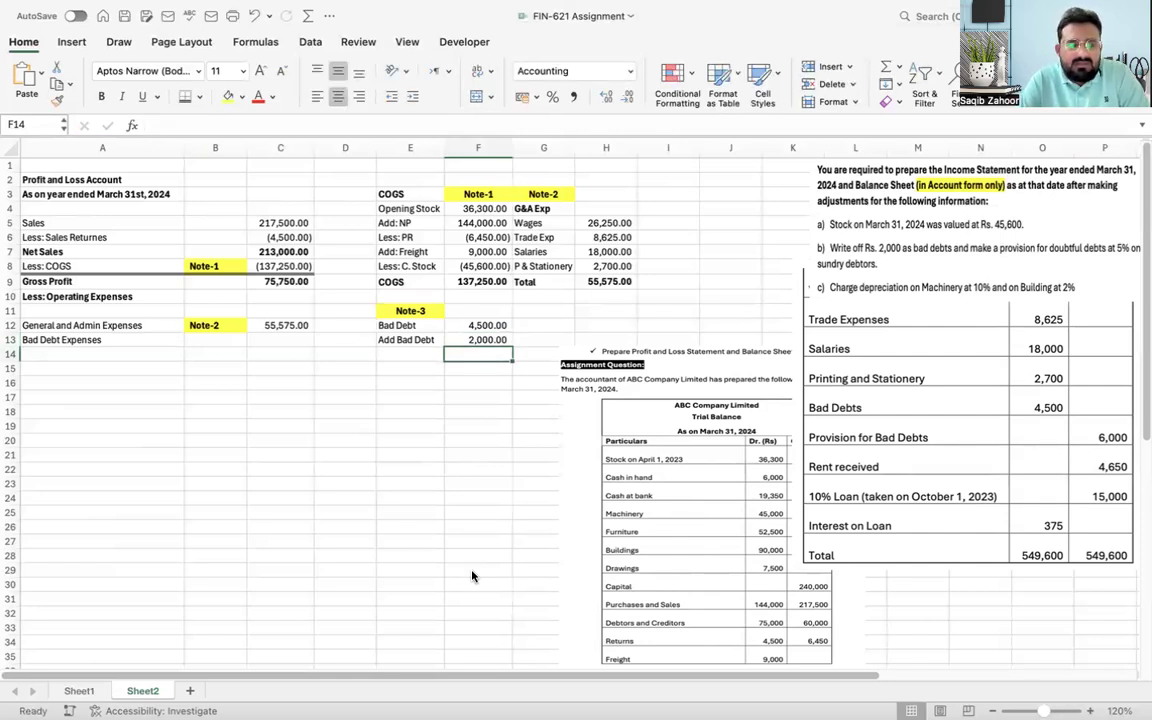
Step: Enter the label Decrease BD in E14 of the Note-3 working
key("Left")
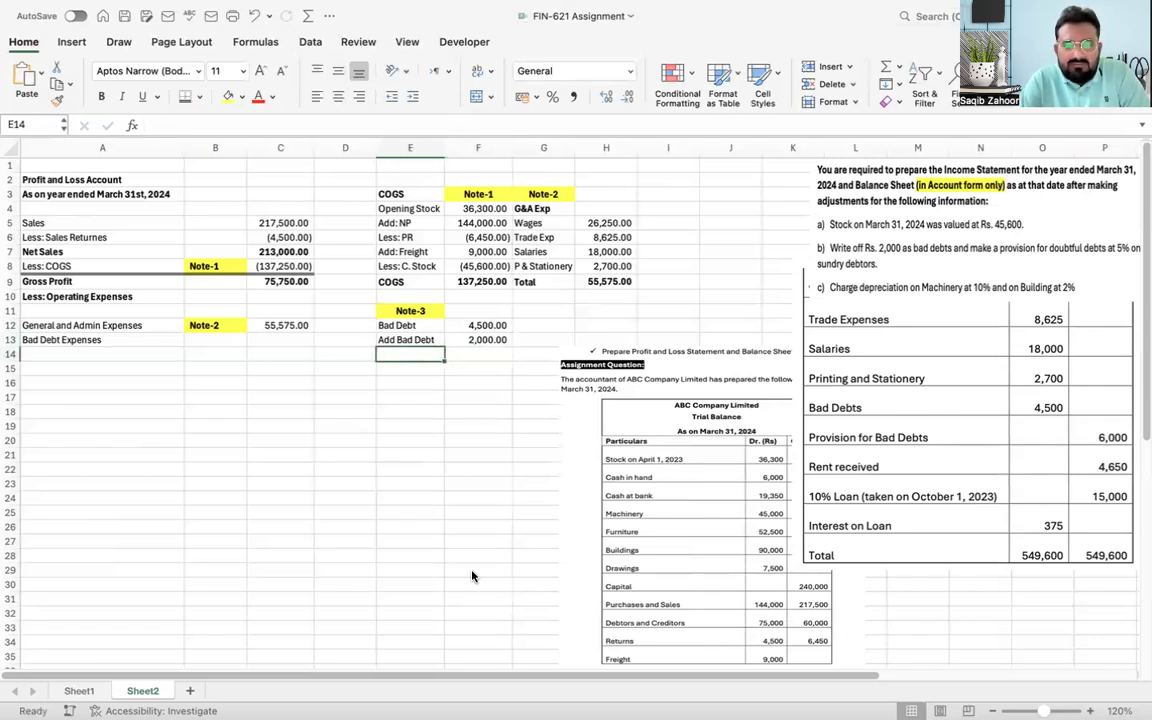
type("Decrease BD")
key("Return")
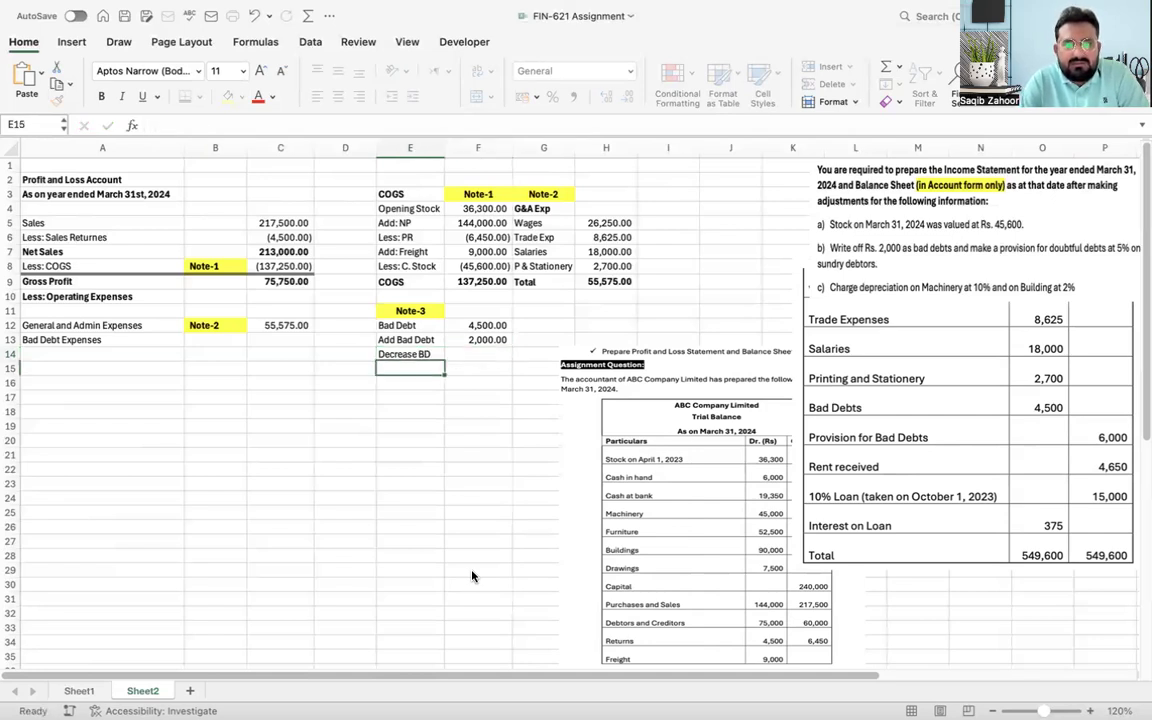
Step: Add a Total row in row 15 that sums the Note-3 amounts, and make its label and amount bold
type("Total")
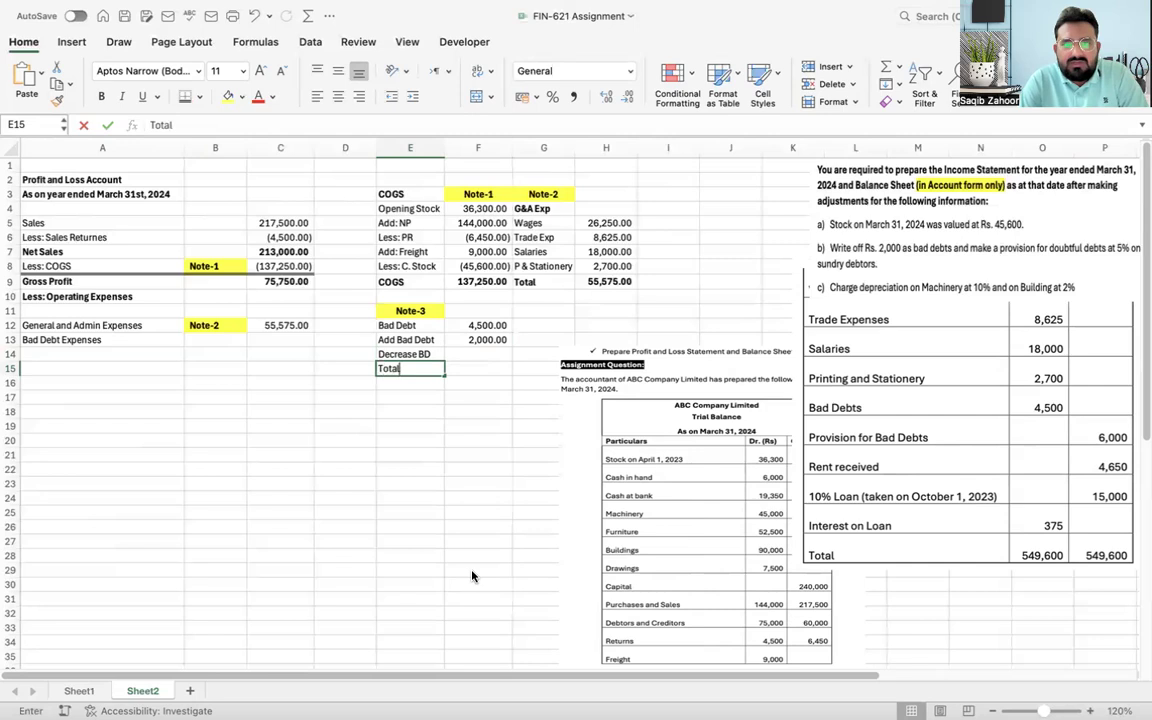
key("Tab")
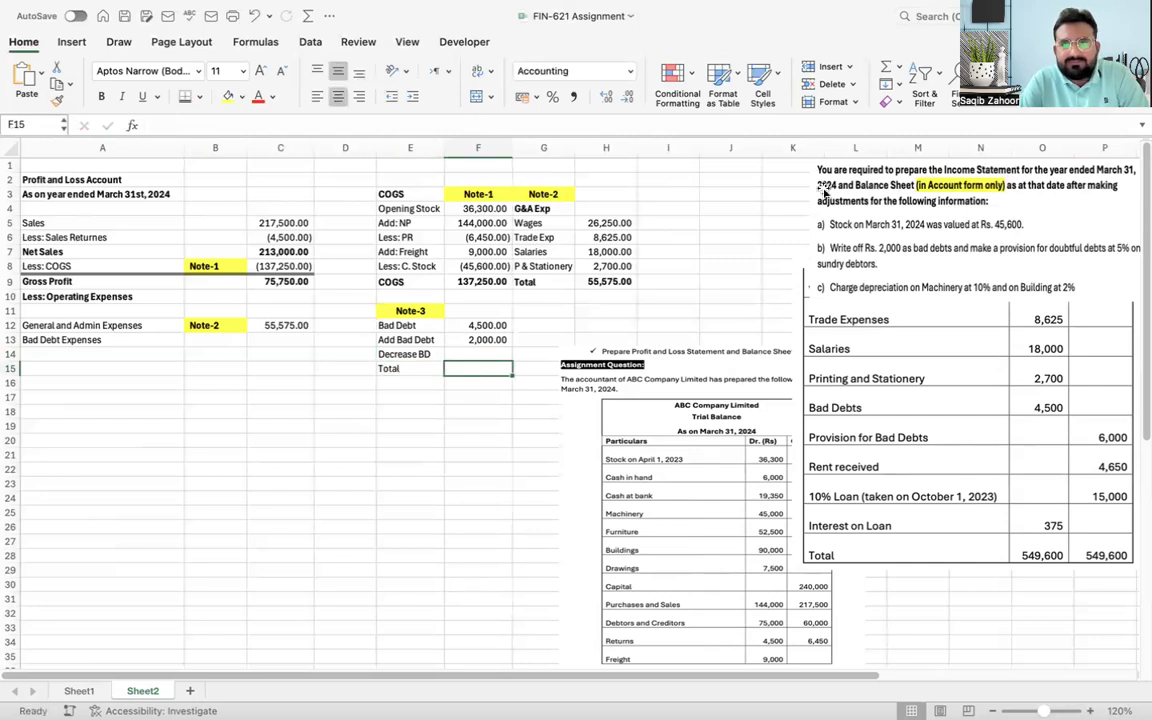
left_click(886, 68)
key("Return")
key("Up")
key("Left")
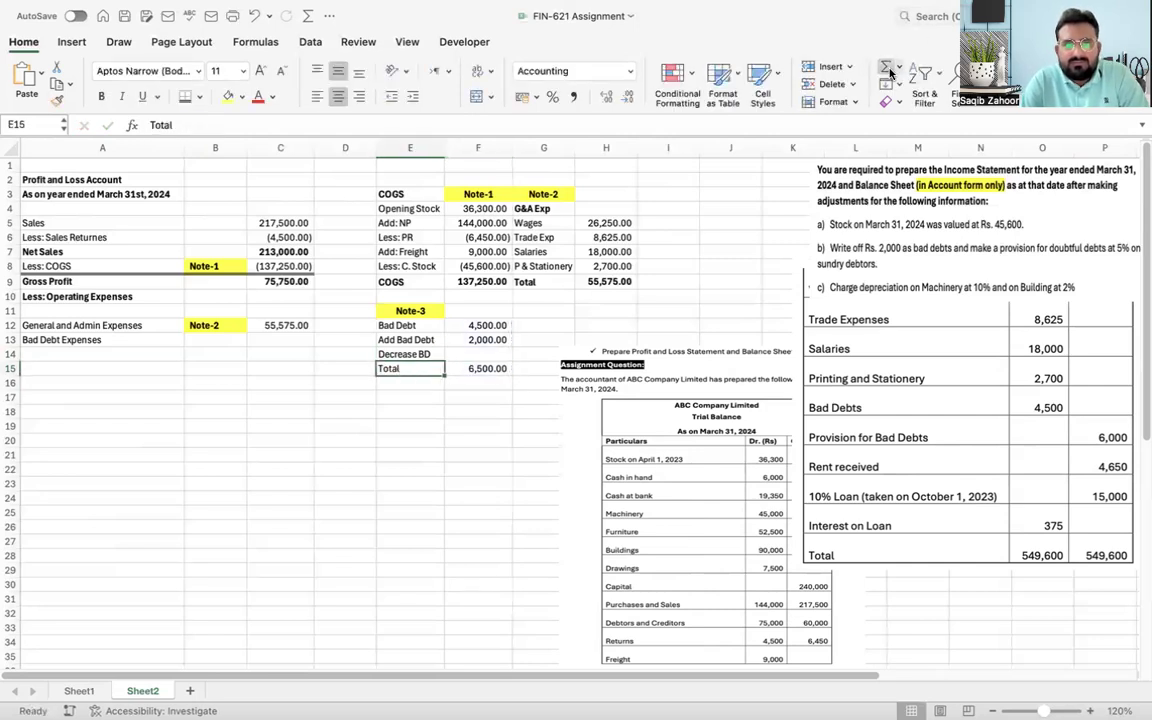
key("shift+Right")
key("ctrl+b")
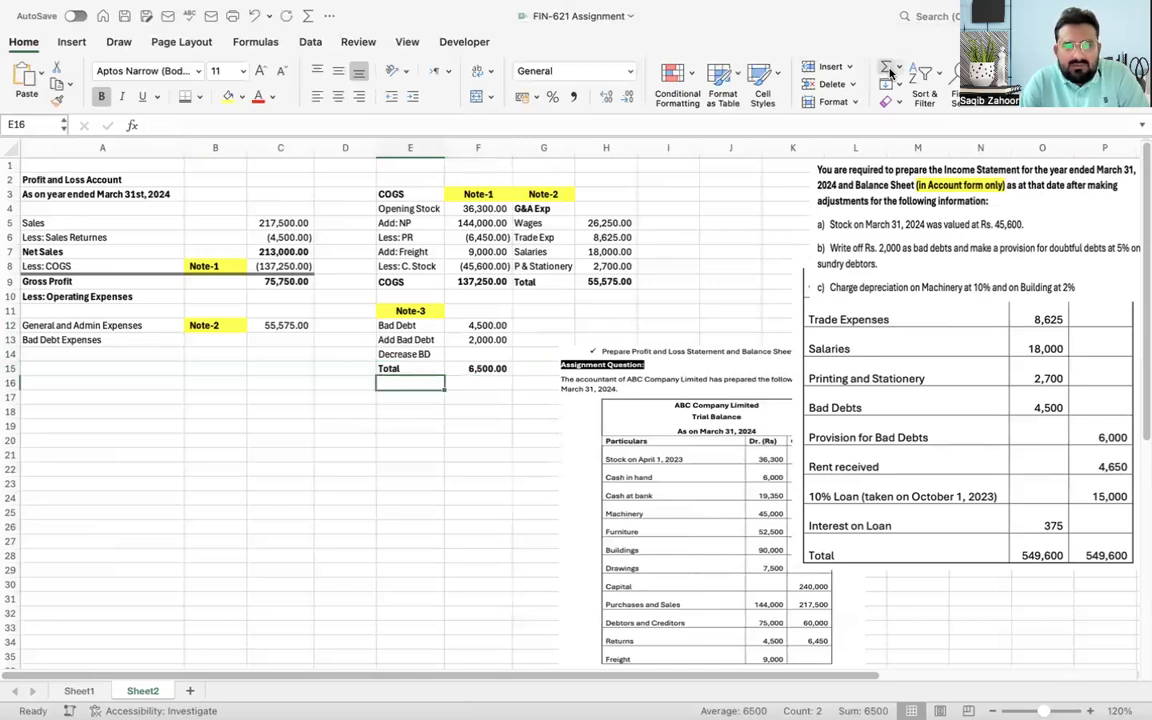
Step: Enter the heading Note-4 in E17 and format it bold with a yellow fill
key("Down")
key("Down")
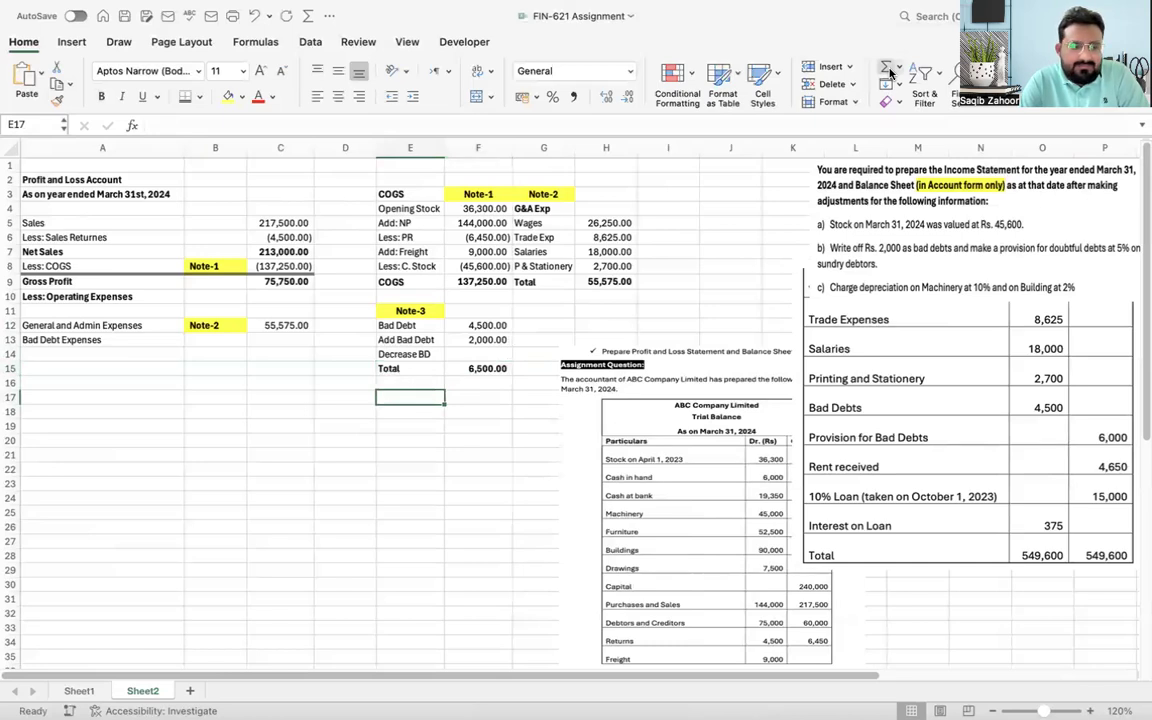
type("No")
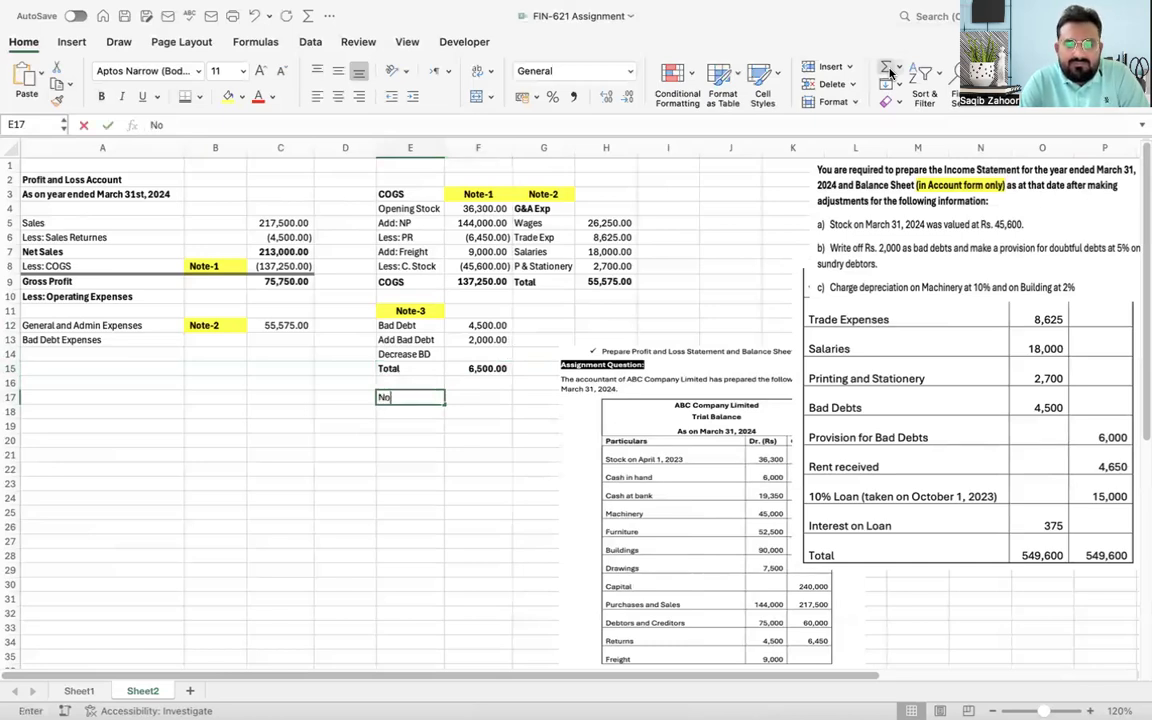
type("te-4")
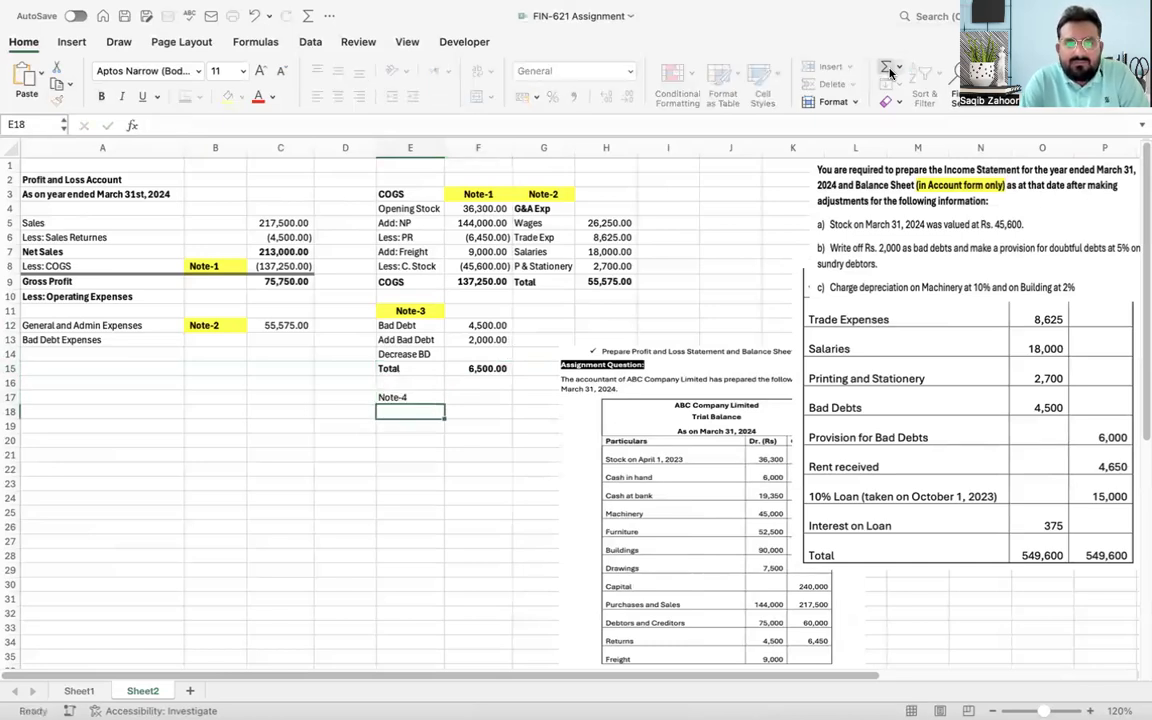
key("ctrl+Return")
key("ctrl+b")
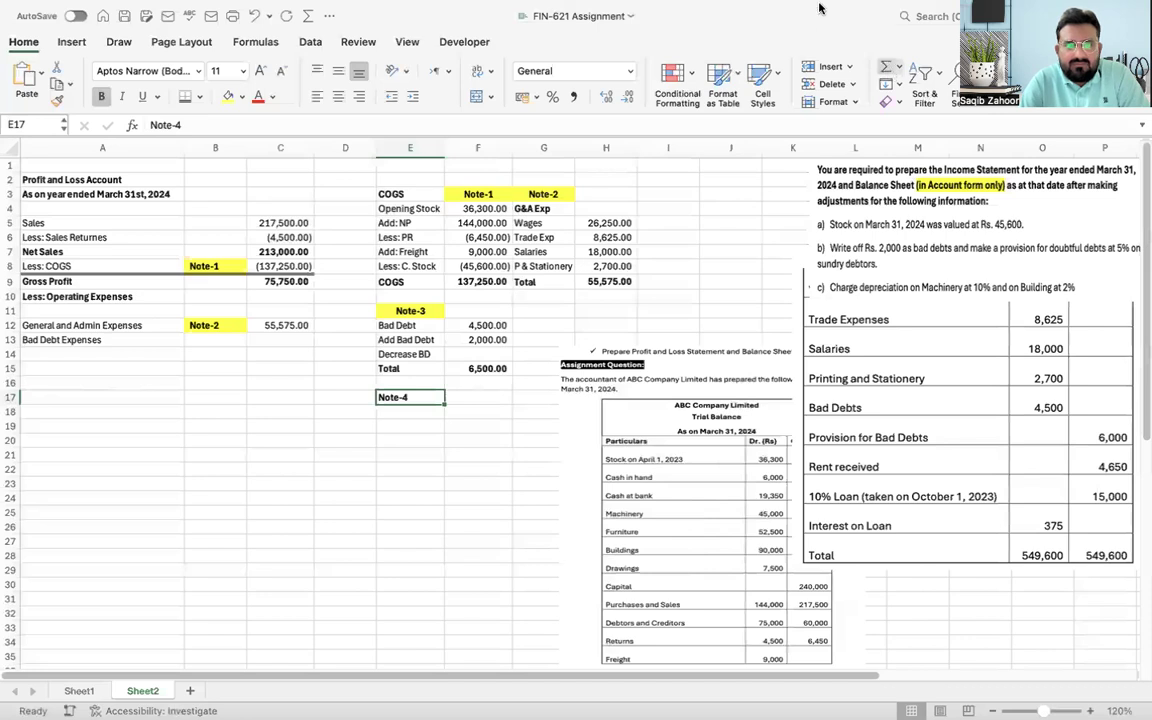
left_click(228, 96)
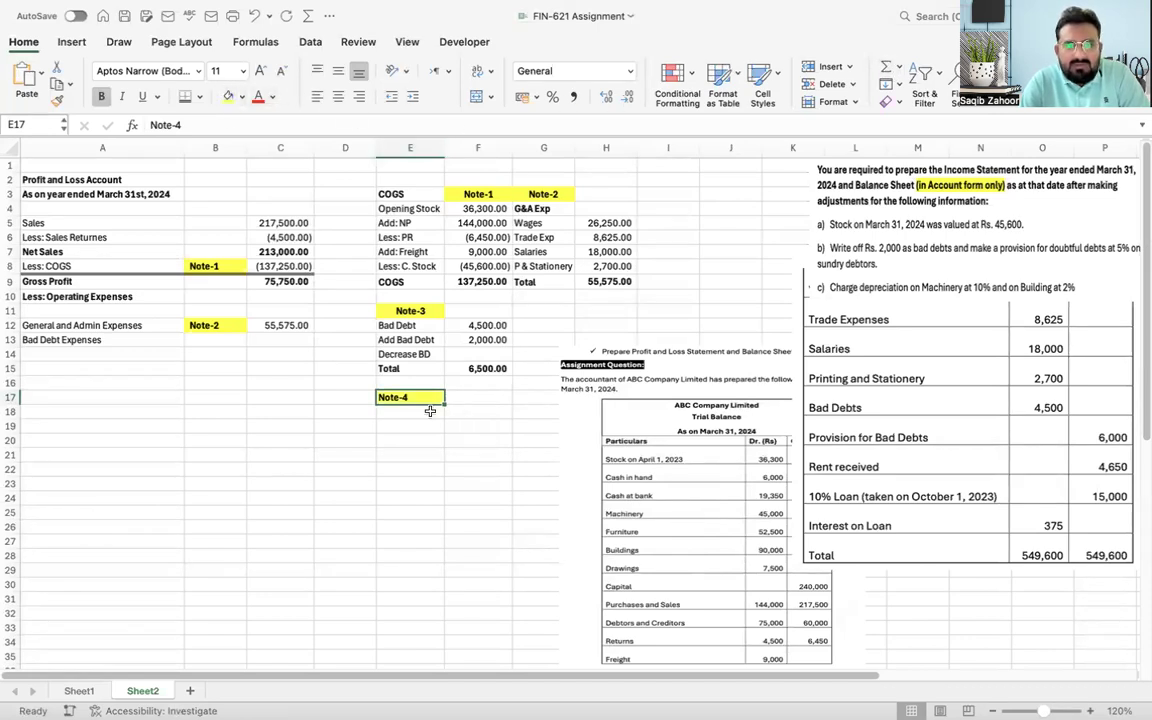
Step: Add the Debtors line under Note-4 in row 18 with the amount 75000
left_click(387, 414)
type("Debtors")
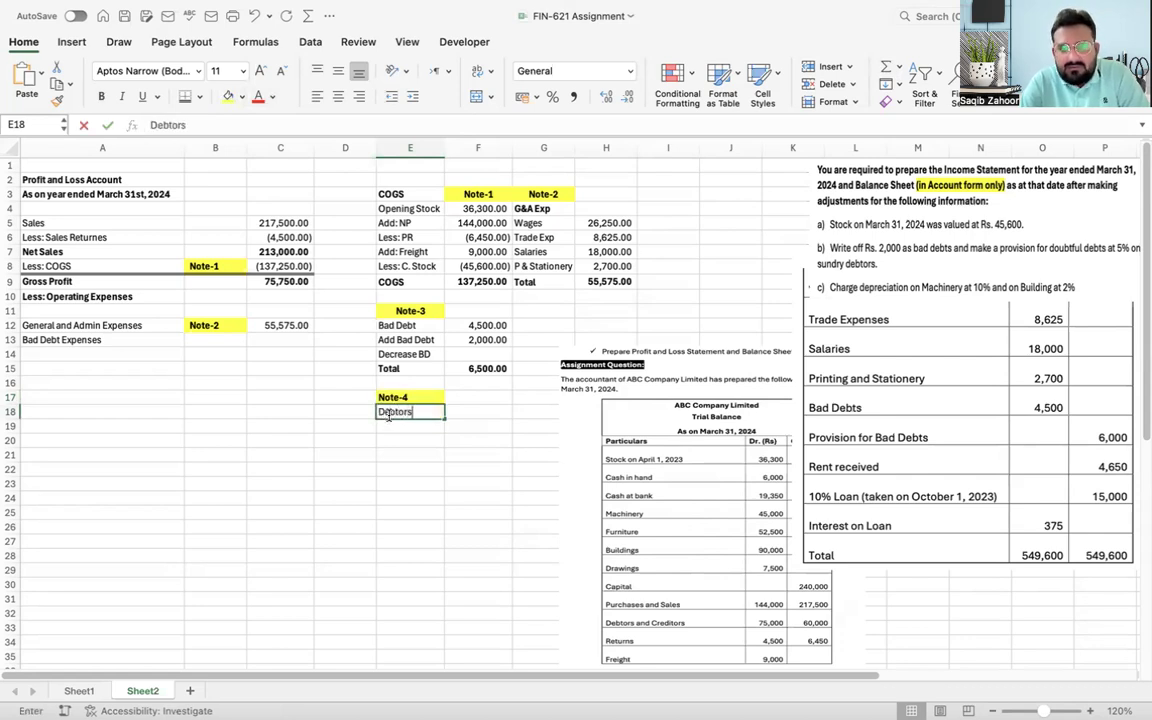
key("Return")
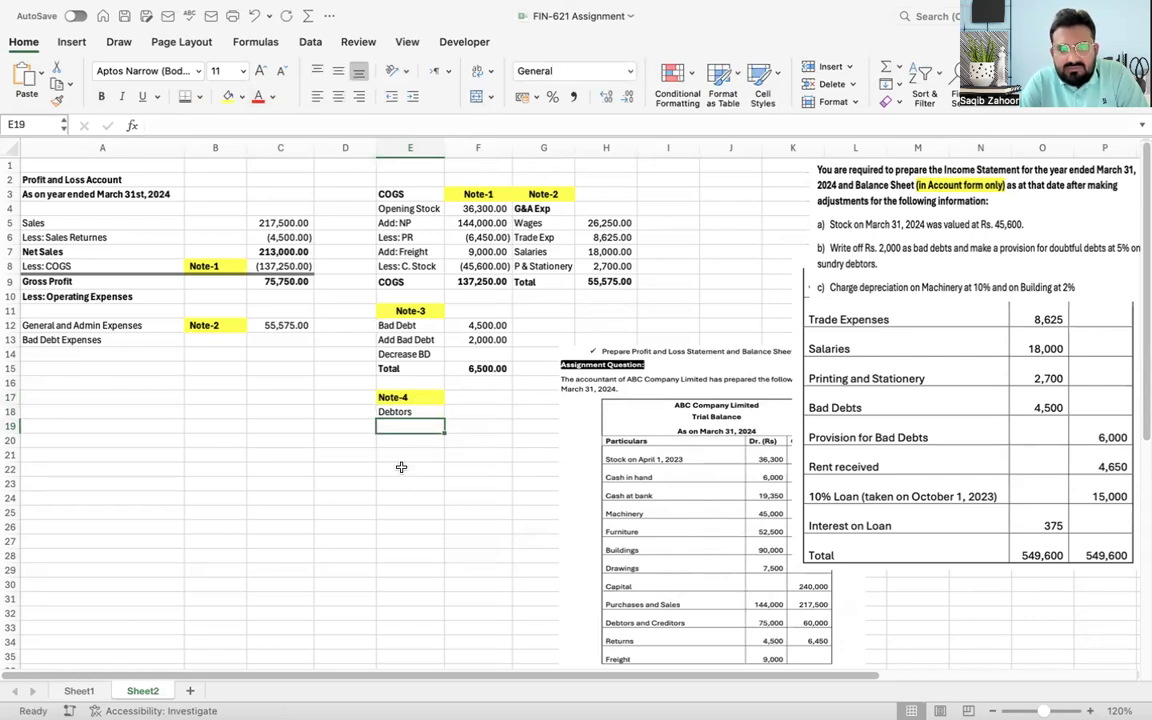
key("Up")
key("Right")
type("75000")
key("Return")
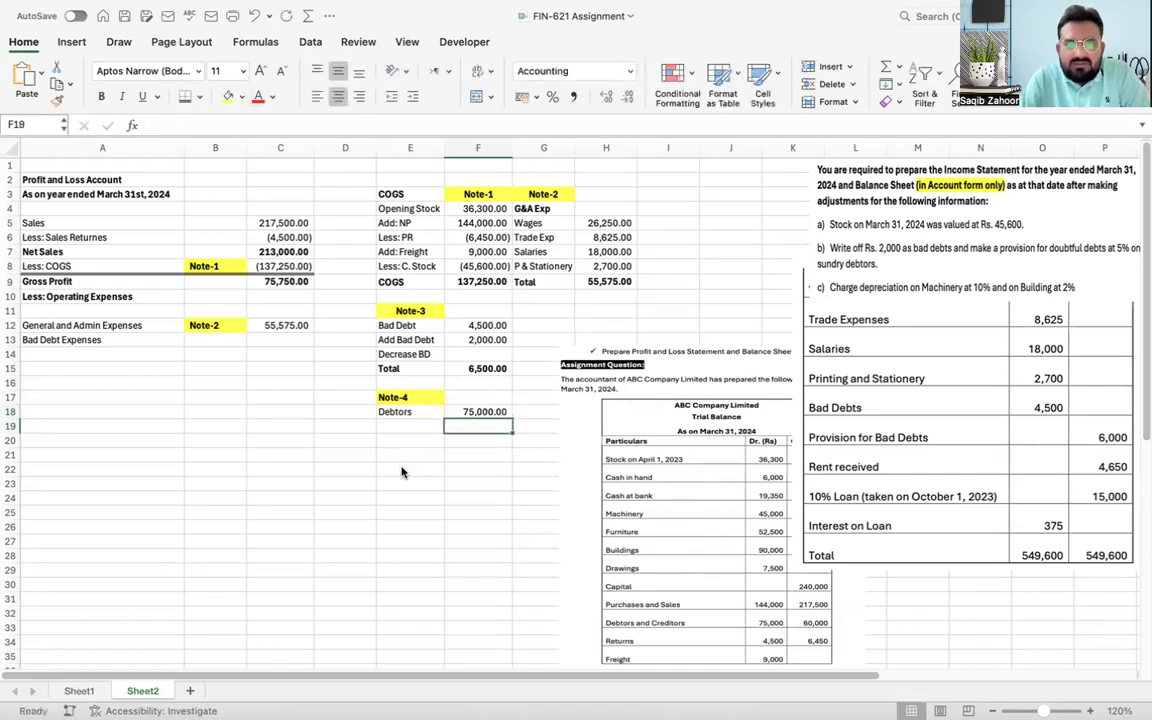
Step: Add the Write Off line in row 19 of Note-4 with the amount -2000
key("Left")
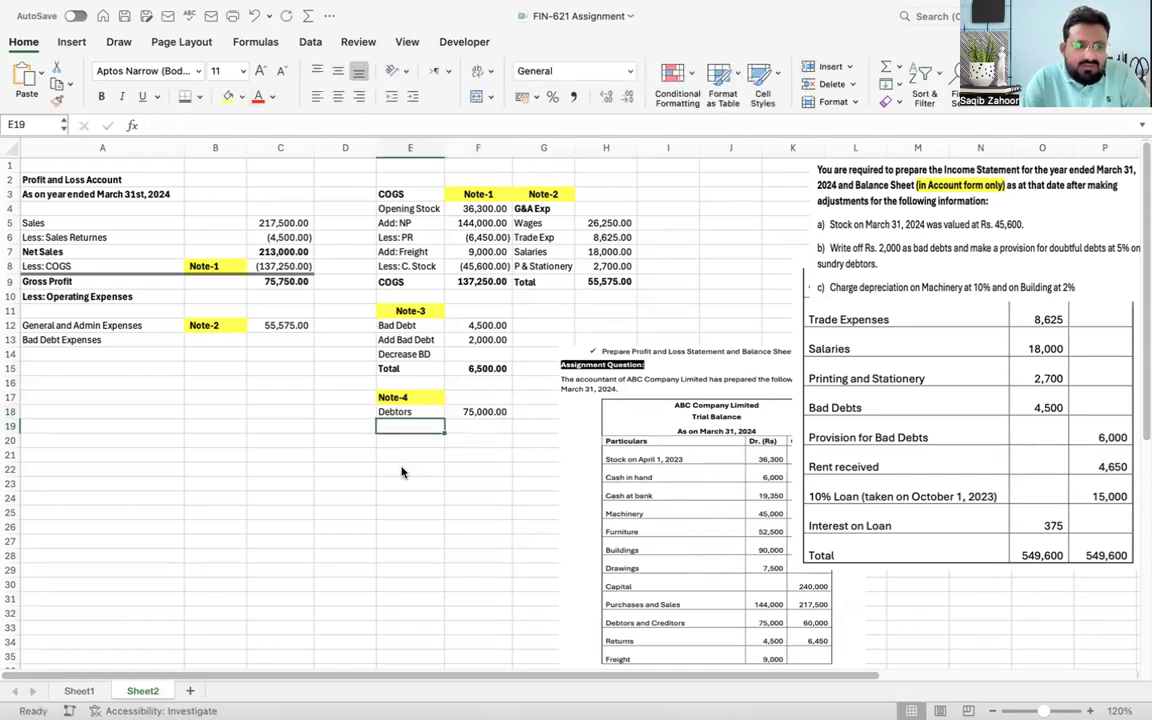
type("Write Off")
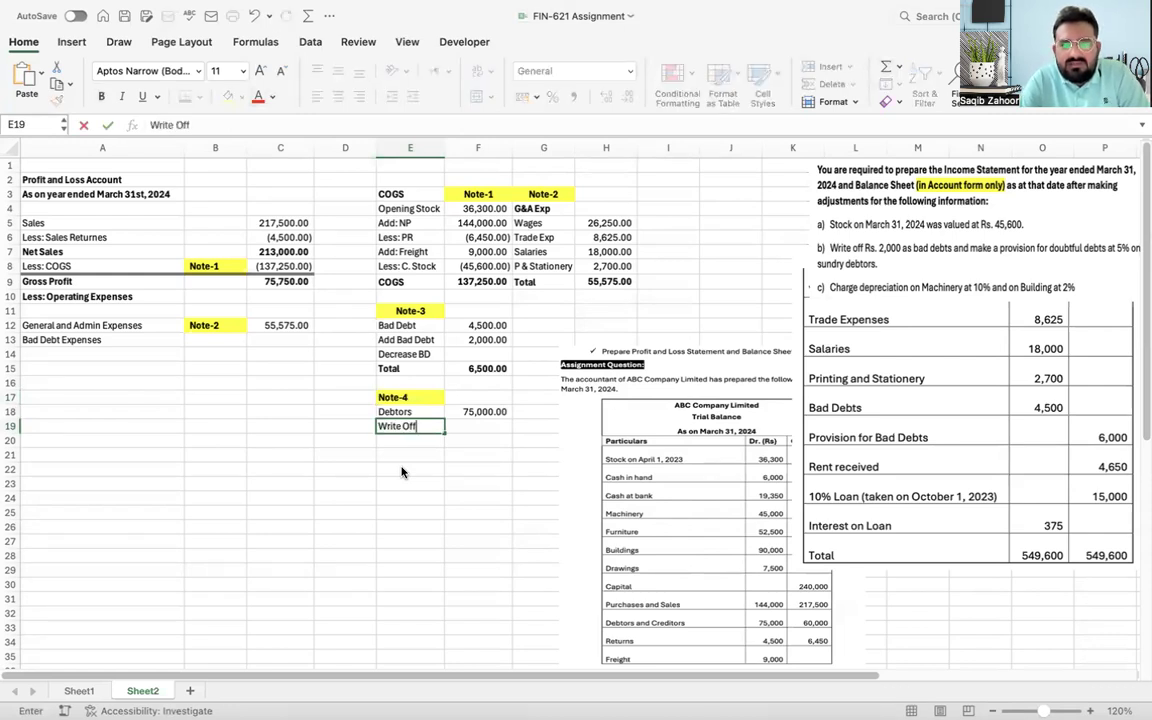
key("Tab")
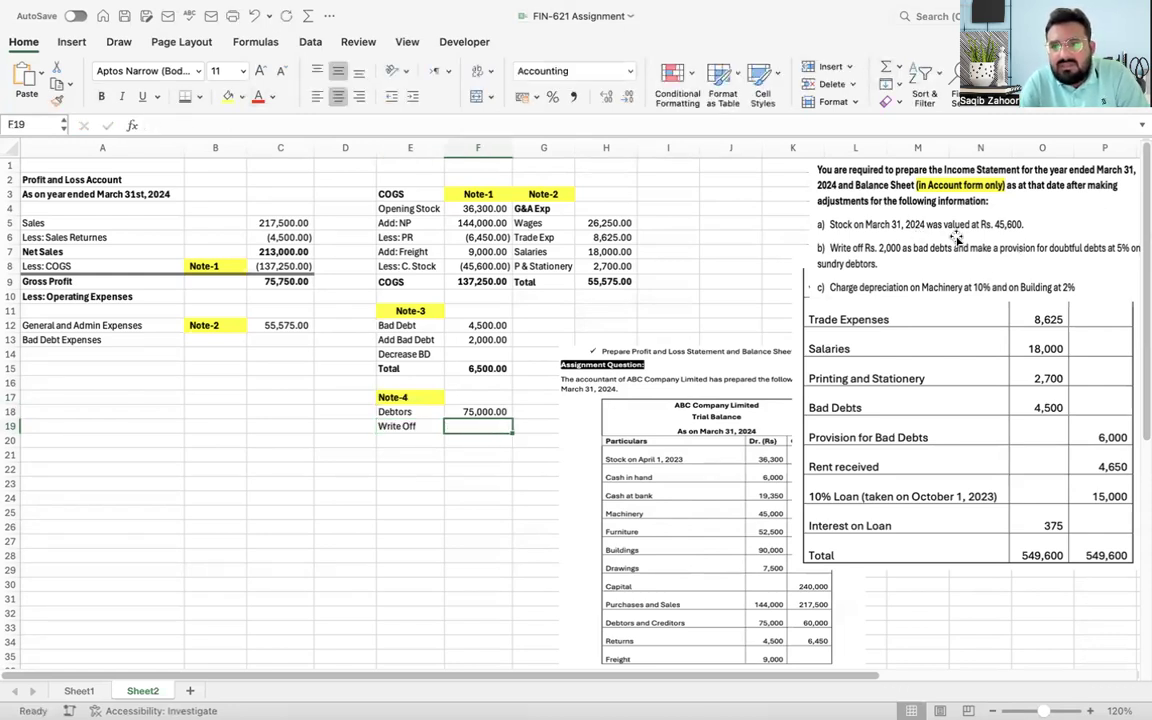
type("-2000")
key("Return")
Step: Add a New Debtors row in row 20 that sums the two Note-4 amounts, and make it bold
type("New De")
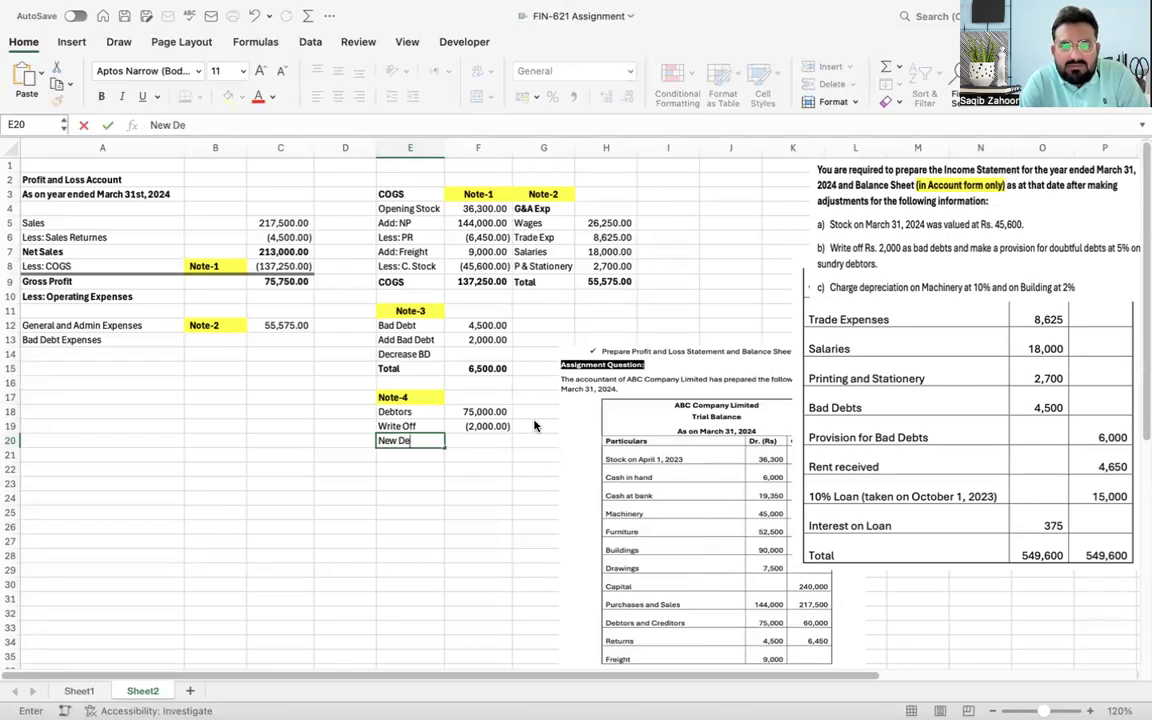
type("btors")
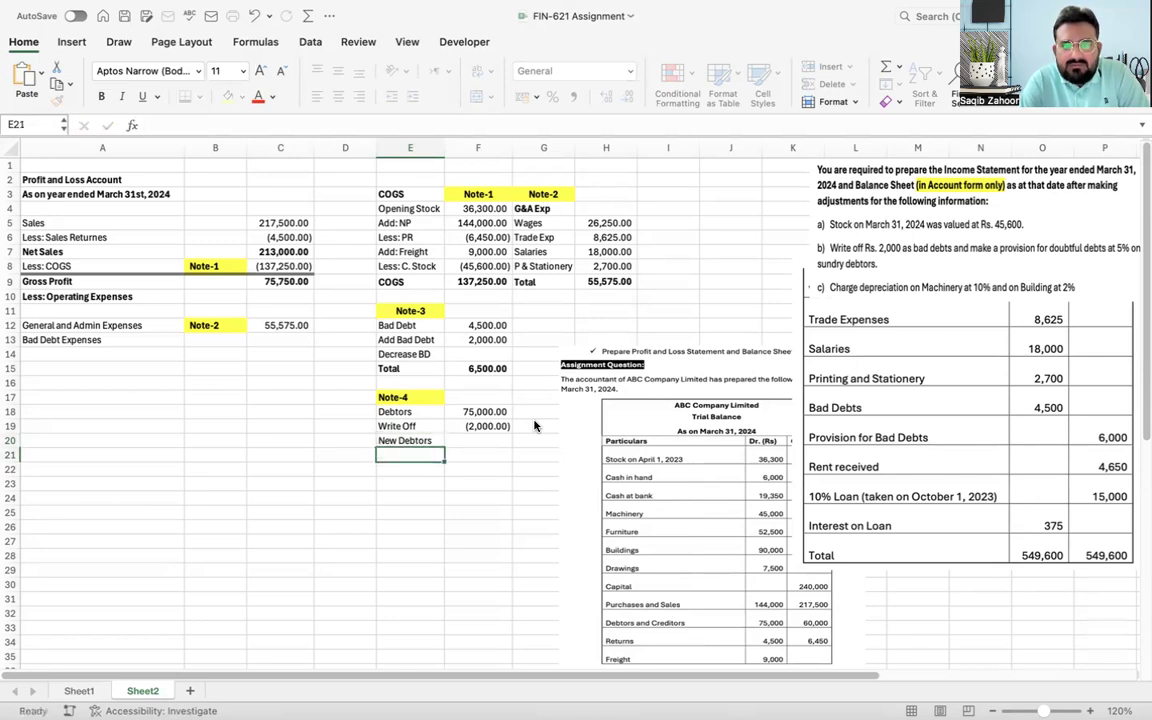
key("Tab")
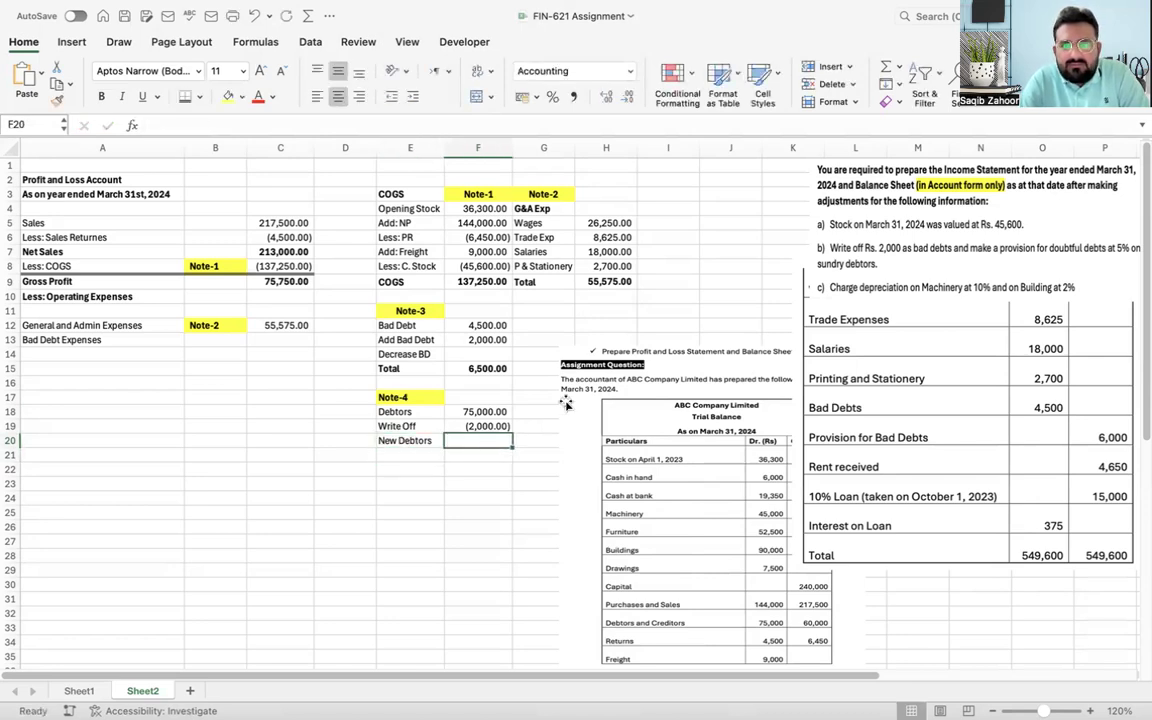
left_click(885, 67)
key("Return")
key("Up")
key("shift+Left")
key("ctrl+b")
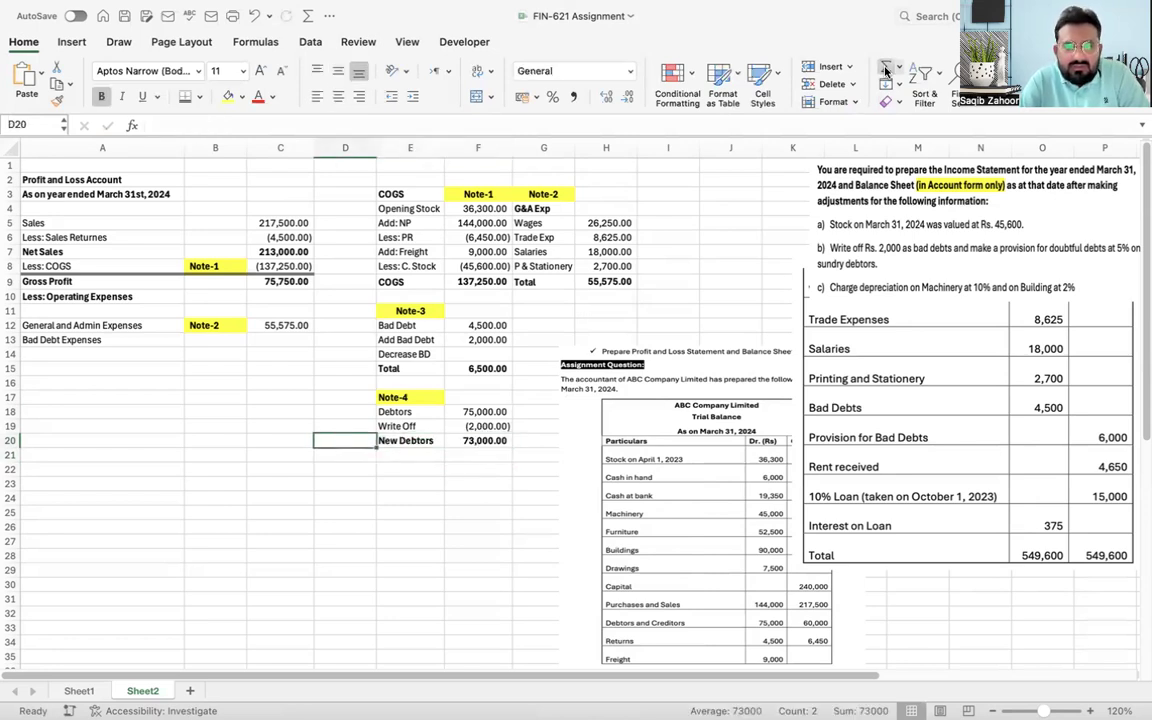
Step: Enter the label Provision in E21 below New Debtors
key("Down")
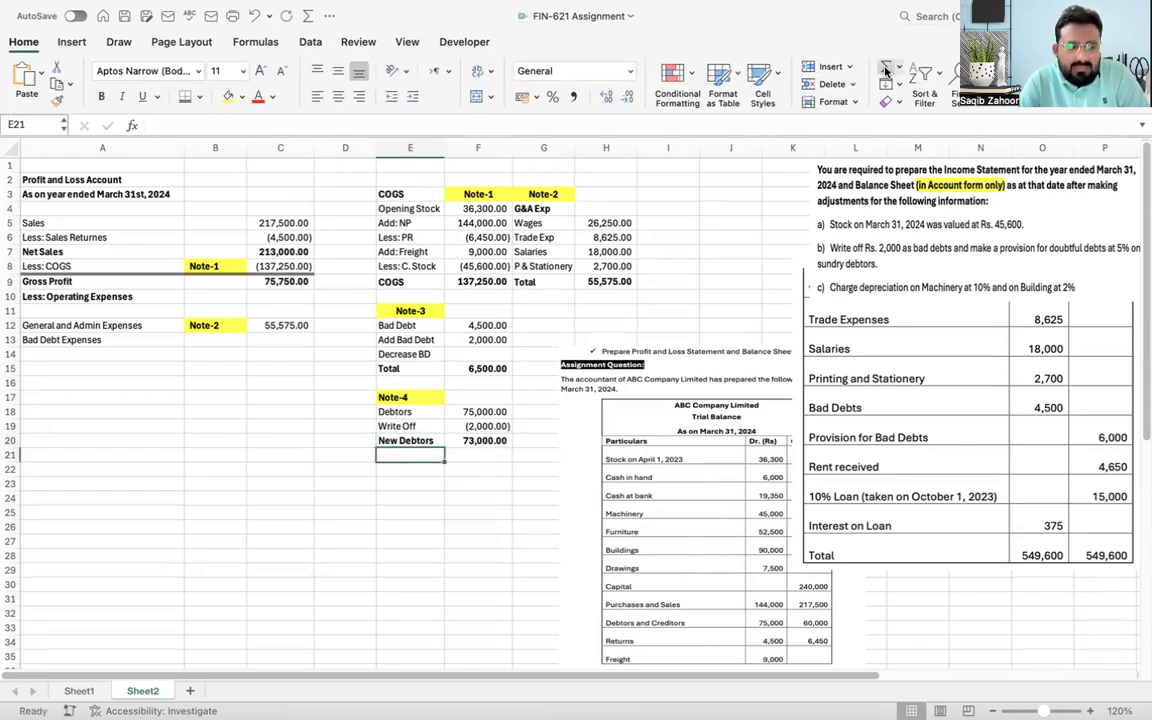
type("Ne")
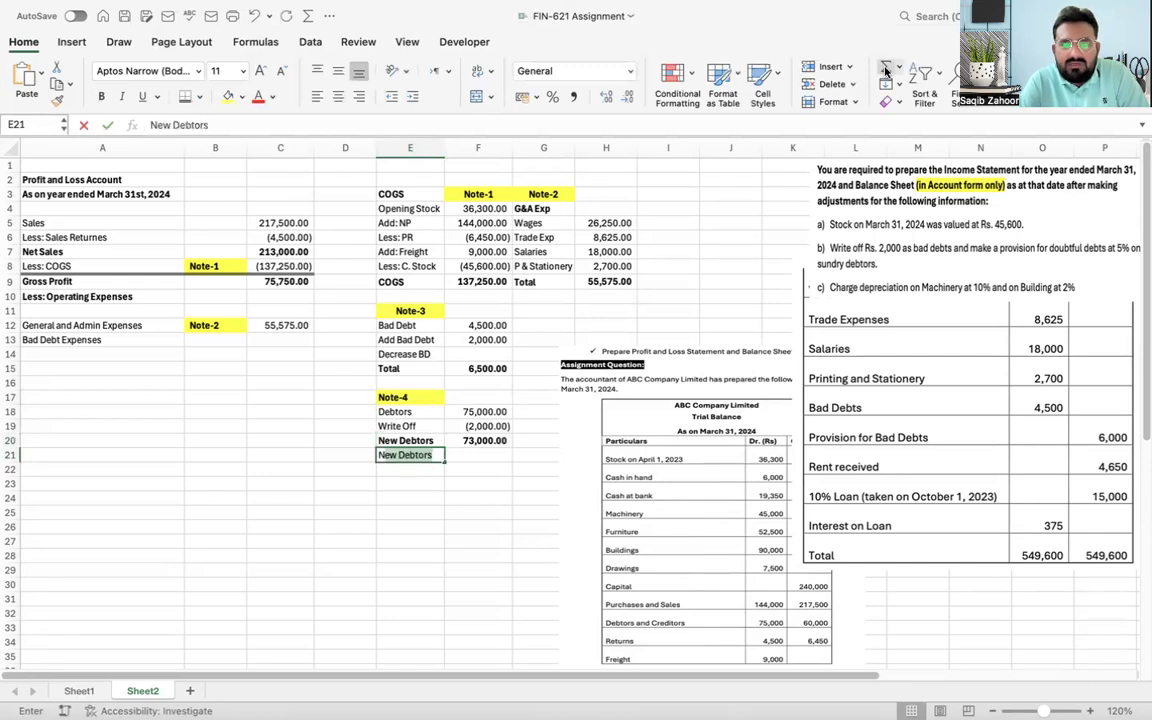
key("BackSpace")
key("BackSpace")
key("BackSpace")
type("Provision")
key("Return")
Step: Calculate the provision in F21 as 5% of New Debtors with the formula =F20*5%
key("Up")
key("Right")
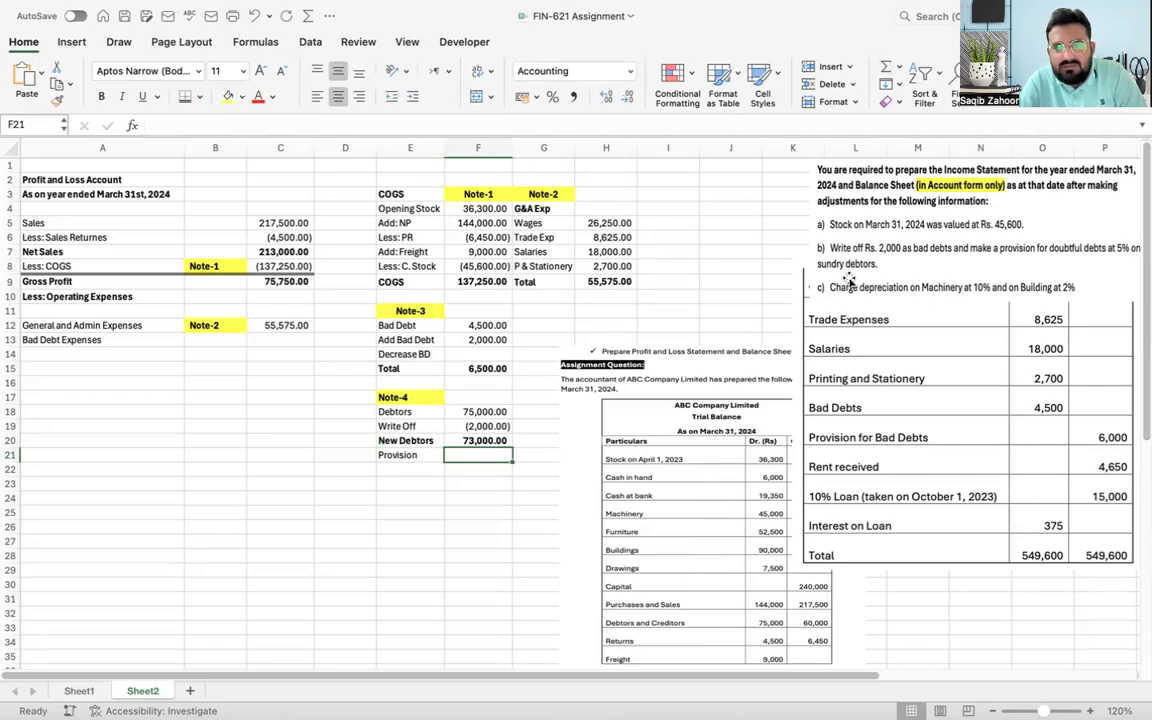
type("=")
key("Up")
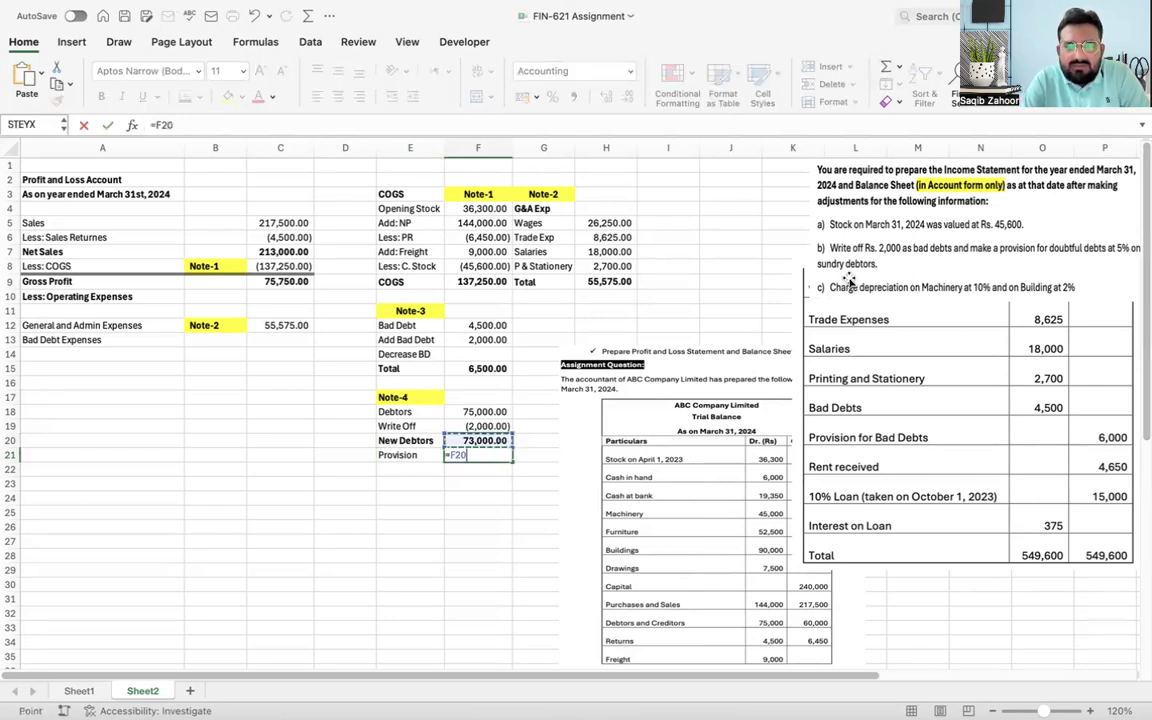
type("*5%")
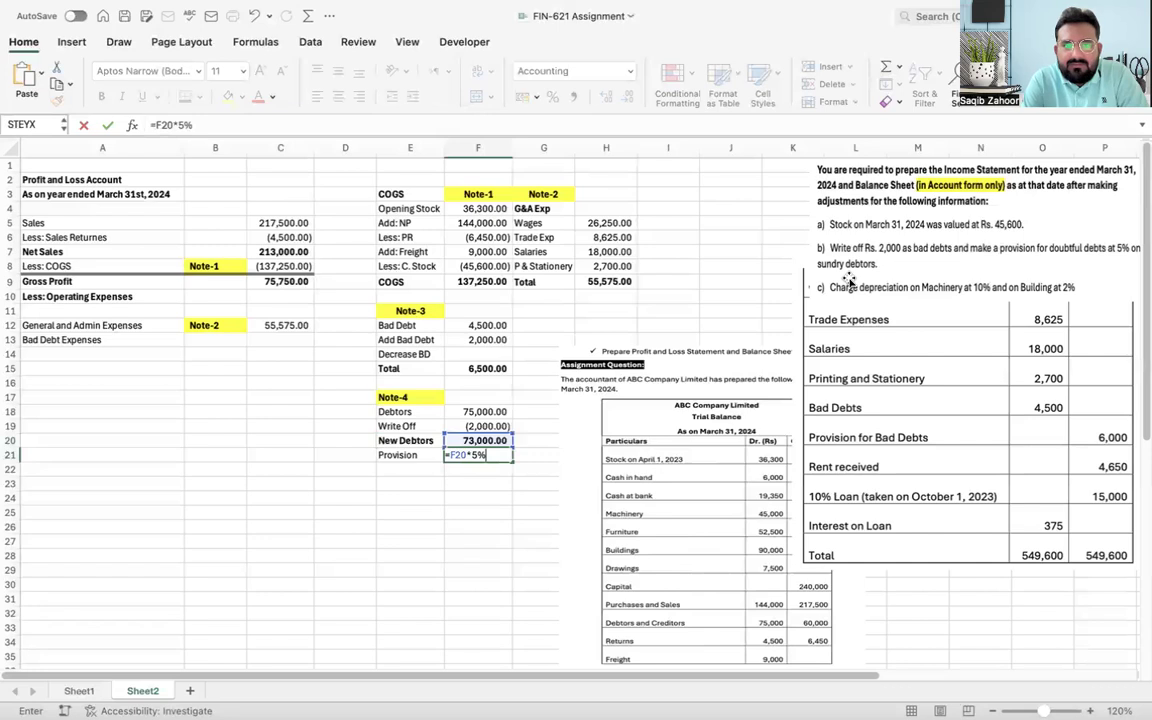
key("Return")
key("Up")
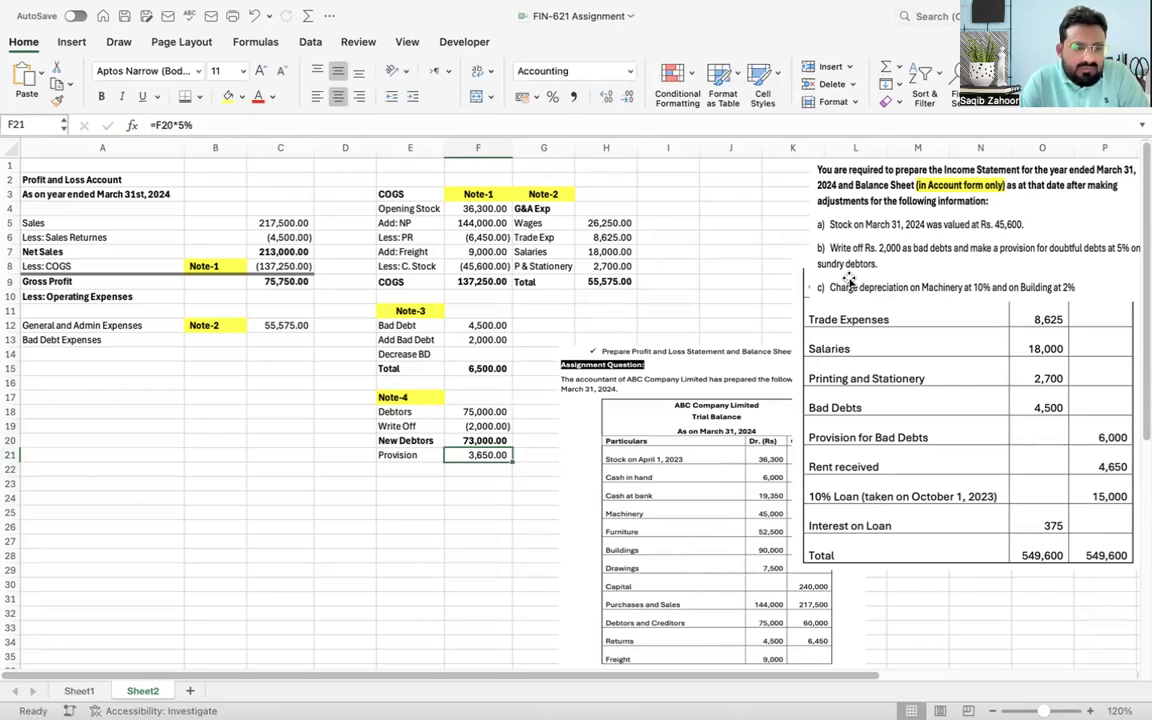
key("Left")
key("Down")
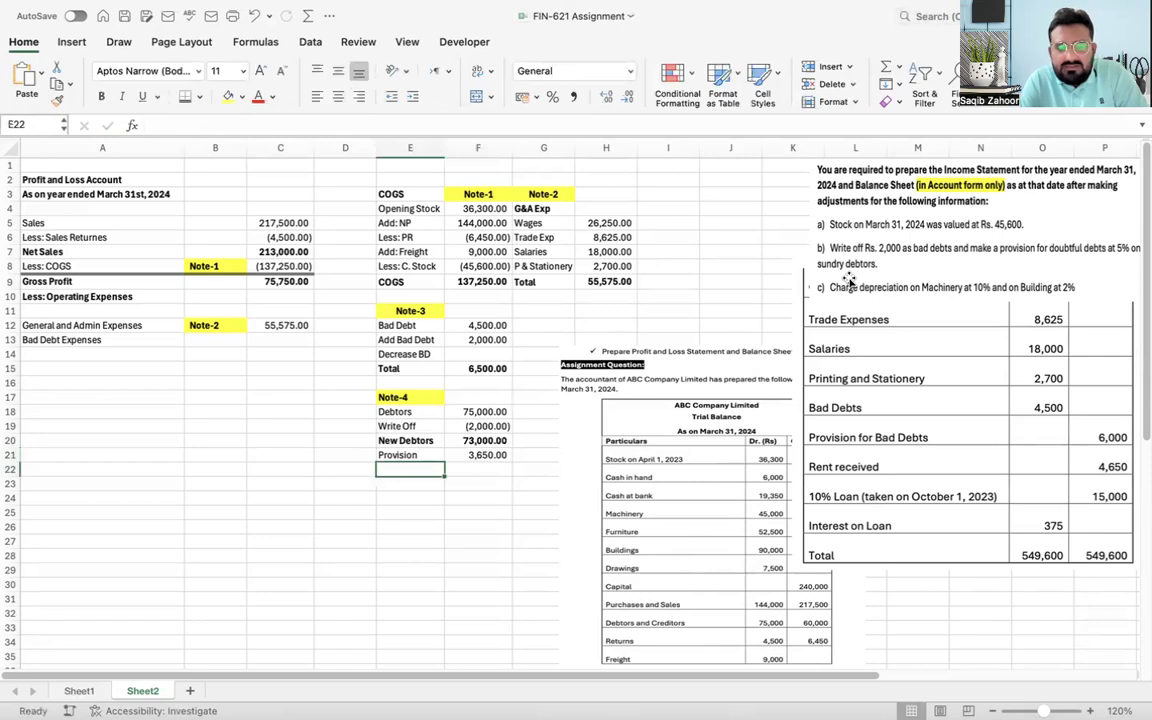
Step: Add a Net Debtors row in row 22 of Note-4 that subtracts the provision from New Debtors with =F20-F21
type("Net")
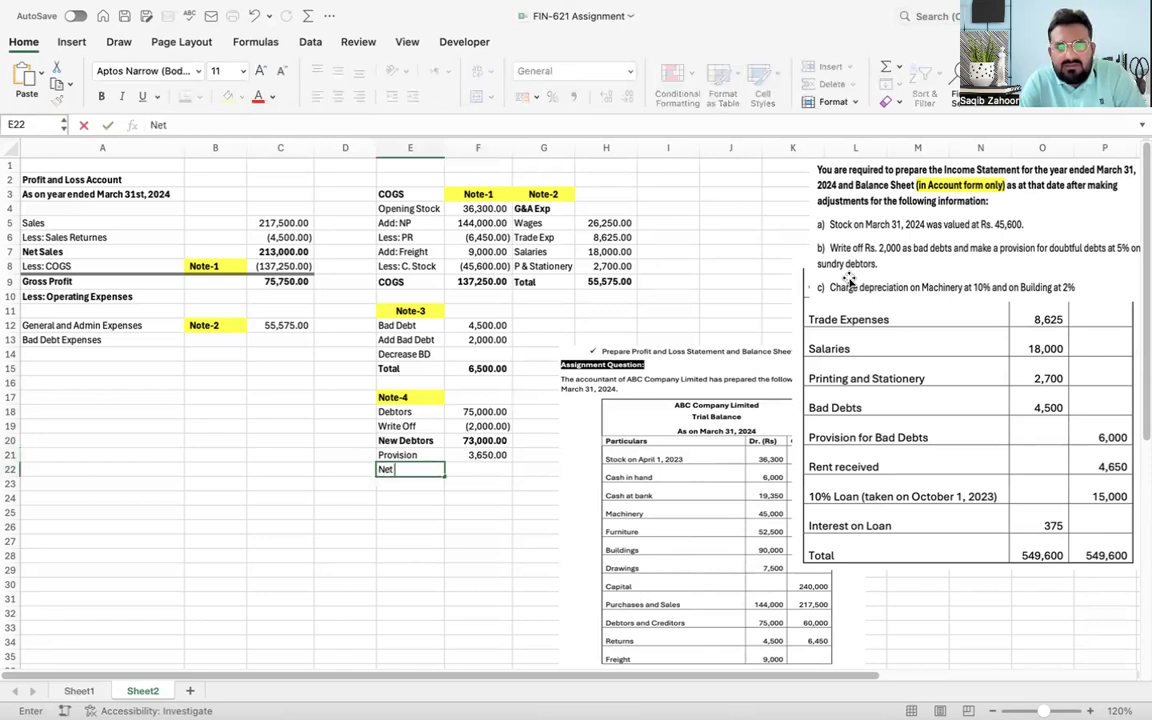
type(" Debtors")
key("Return")
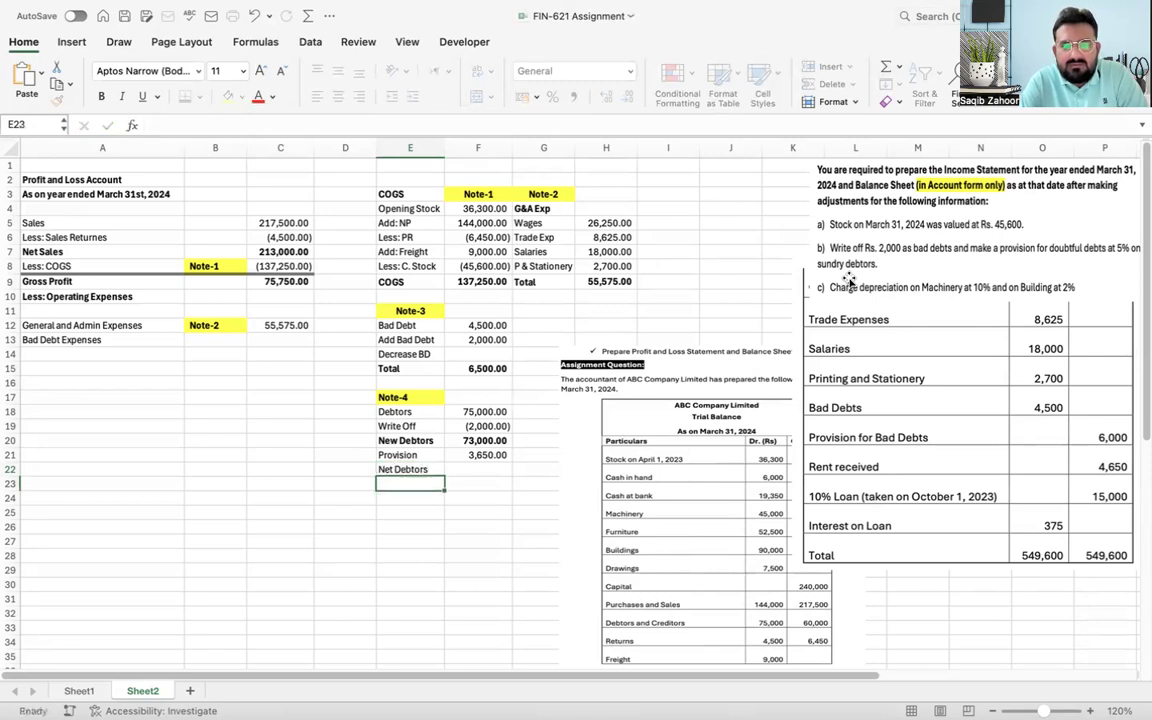
key("Up")
key("Right")
type("=")
key("Up")
key("Up")
type("-")
key("Up")
key("Return")
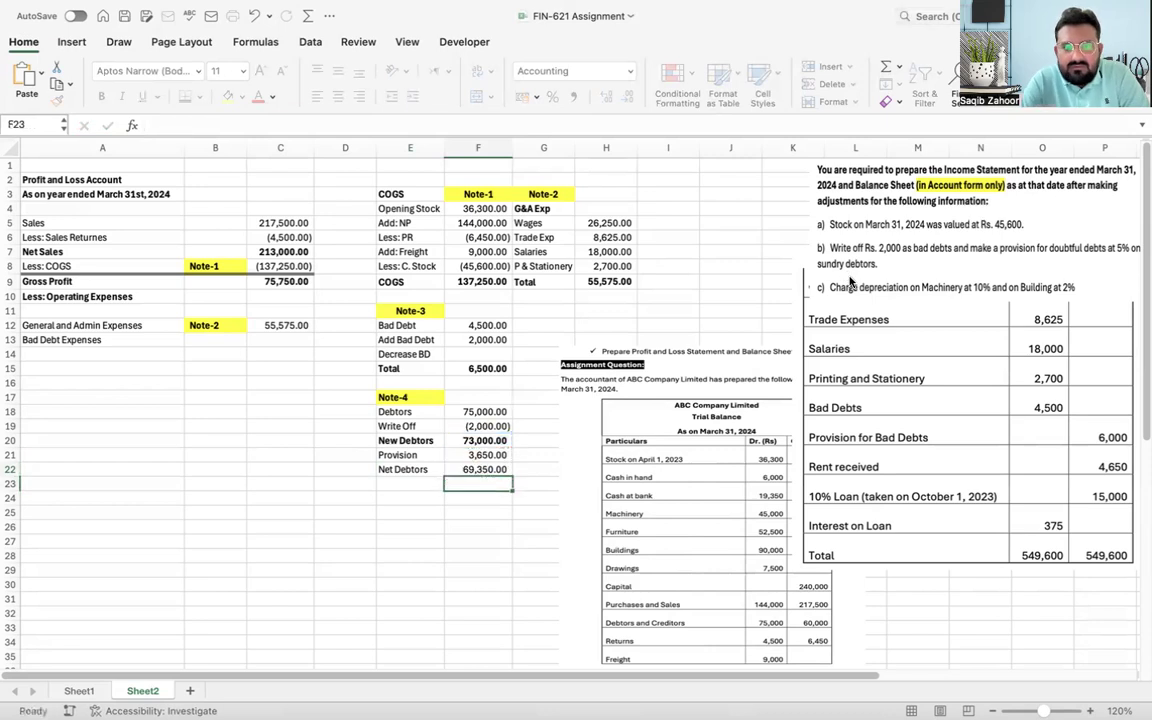
Step: Make the Net Debtors label and its amount in row 22 bold
key("Up")
key("Left")
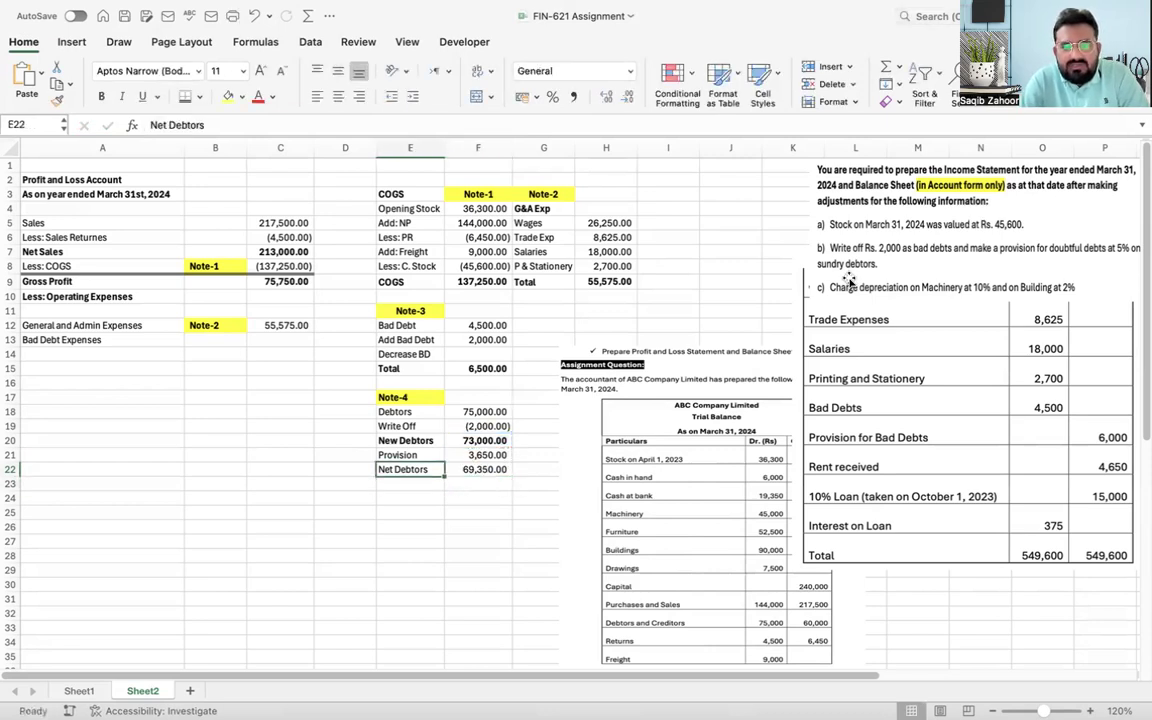
key("shift+Right")
key("ctrl+b")
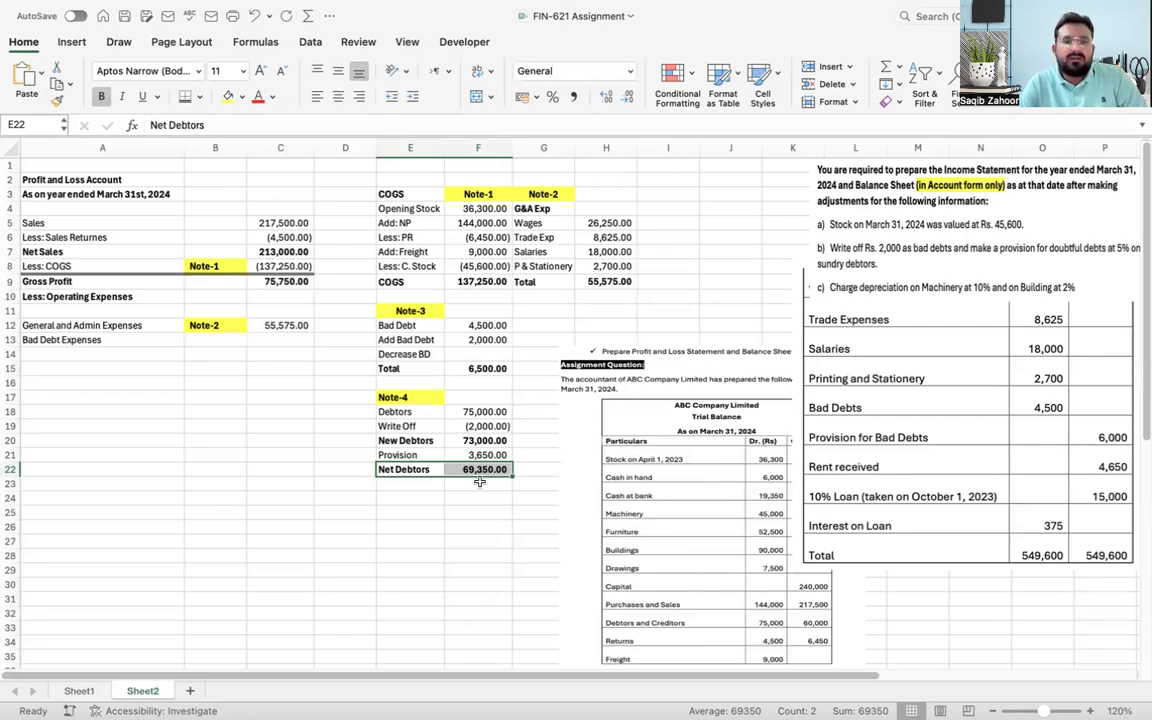
left_click(477, 456)
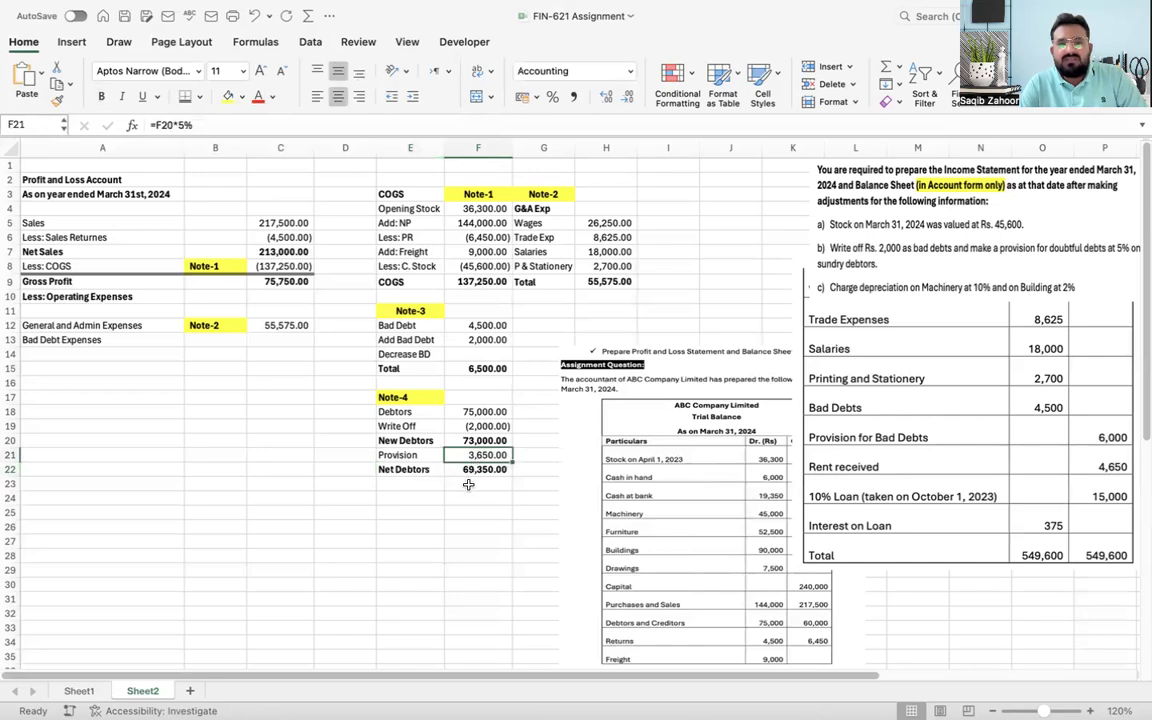
left_click(469, 470)
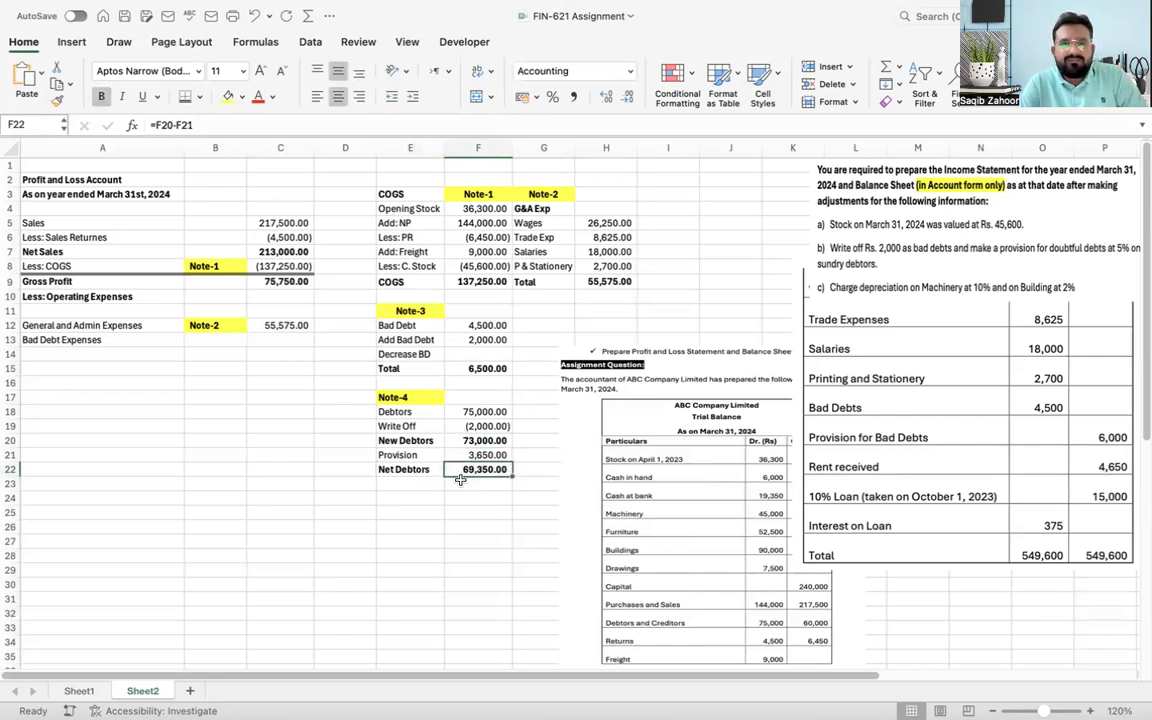
Step: Insert a blank column G between the Note-1 and Note-2 tables and narrow it to a thin spacer
left_click(522, 146)
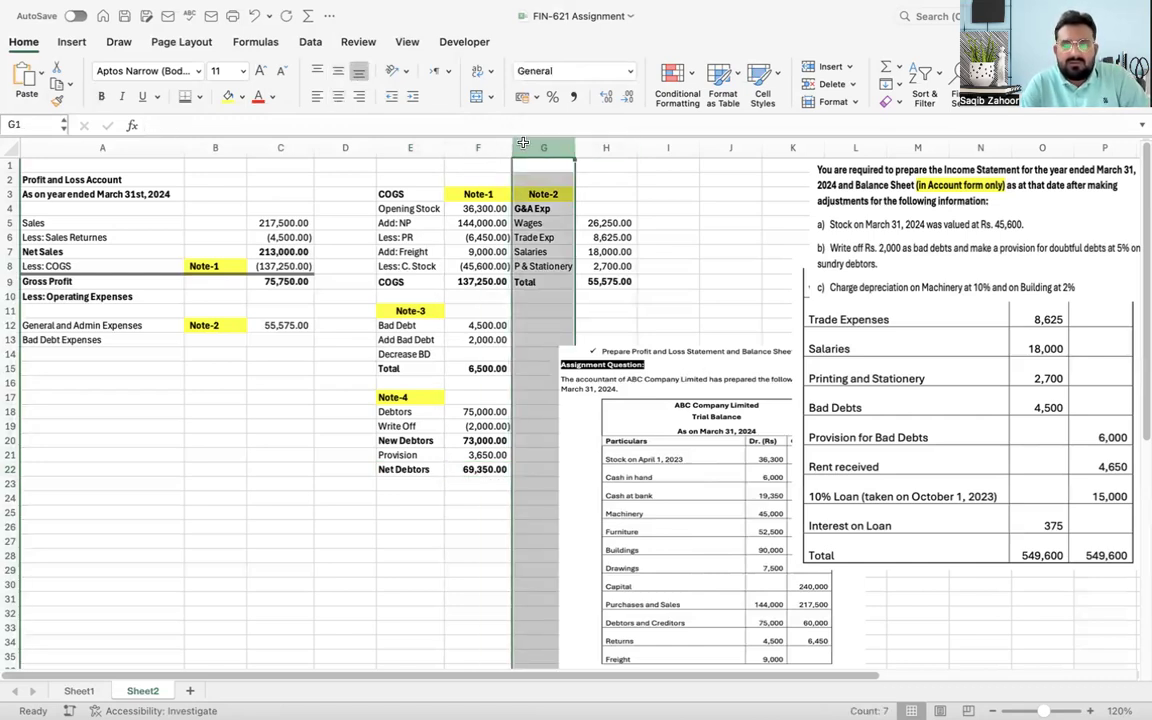
key("ctrl+shift+equal")
left_click_drag(577, 144, 527, 141)
Step: Enter the heading Adjustment on provison in E24 below Note-4
left_click(412, 526)
left_click(428, 500)
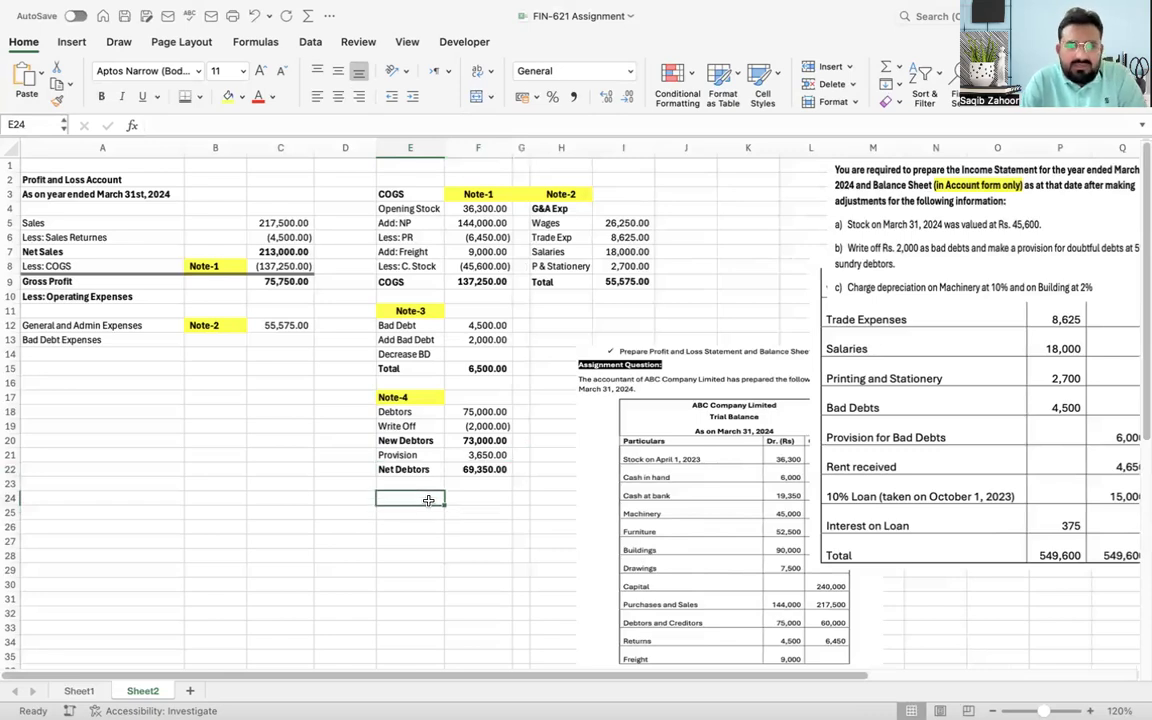
type("Adju")
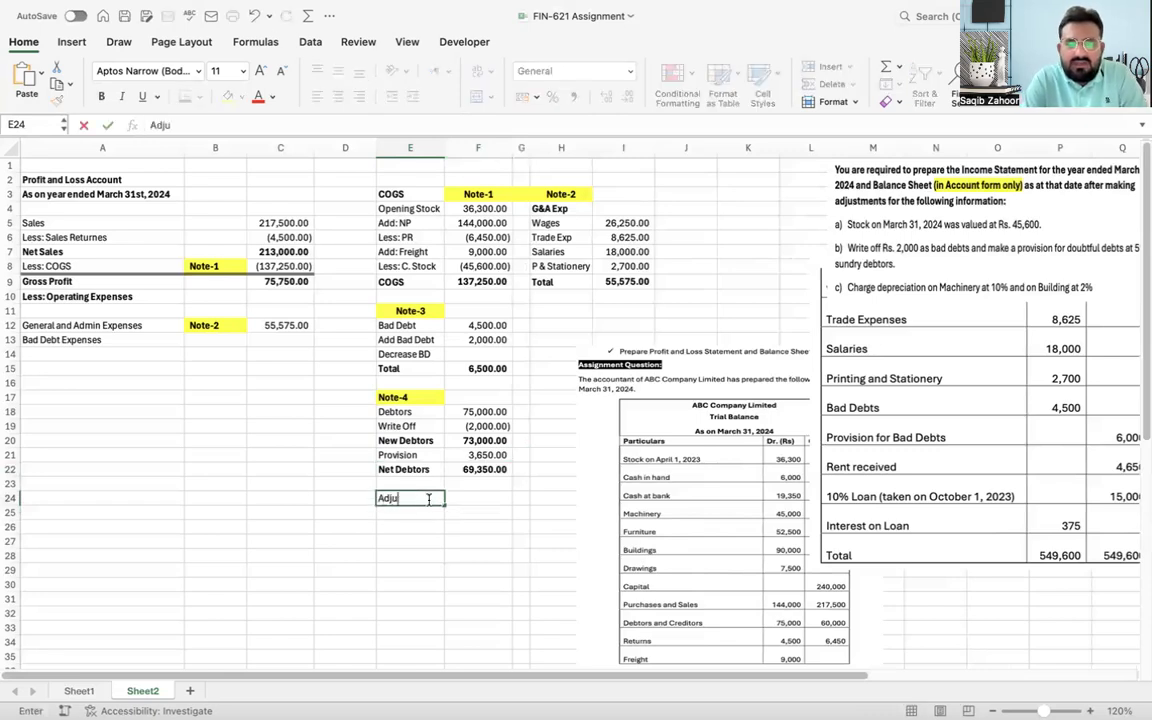
type("stment")
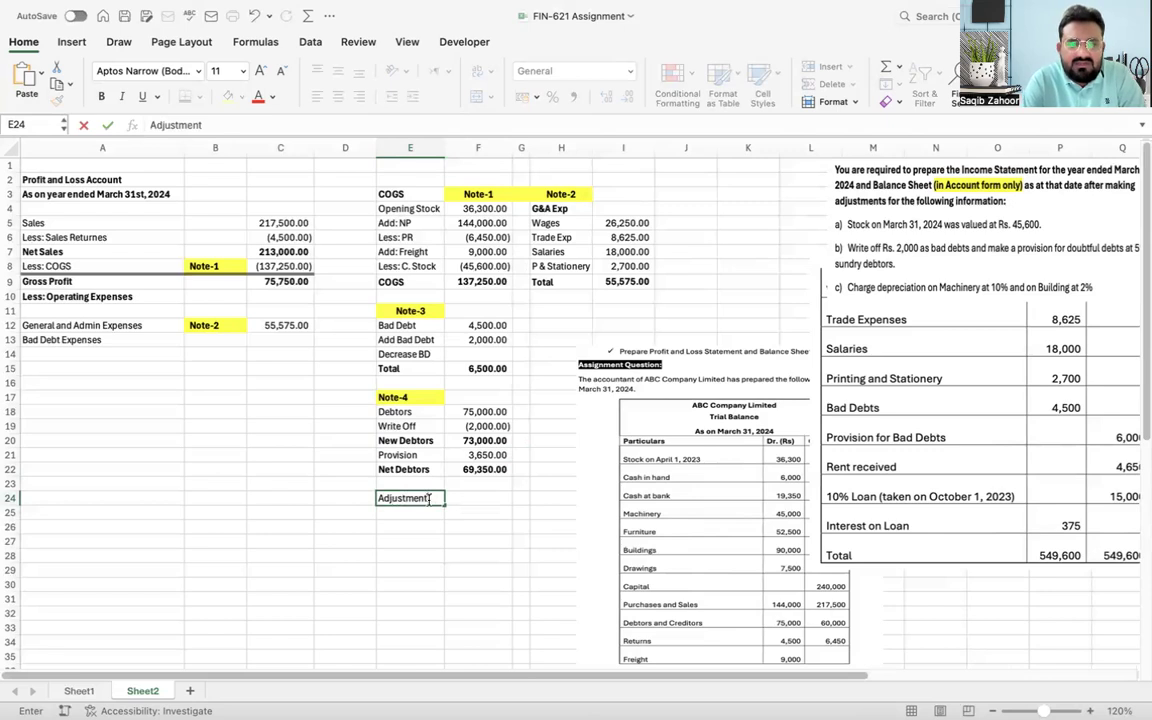
key("Return")
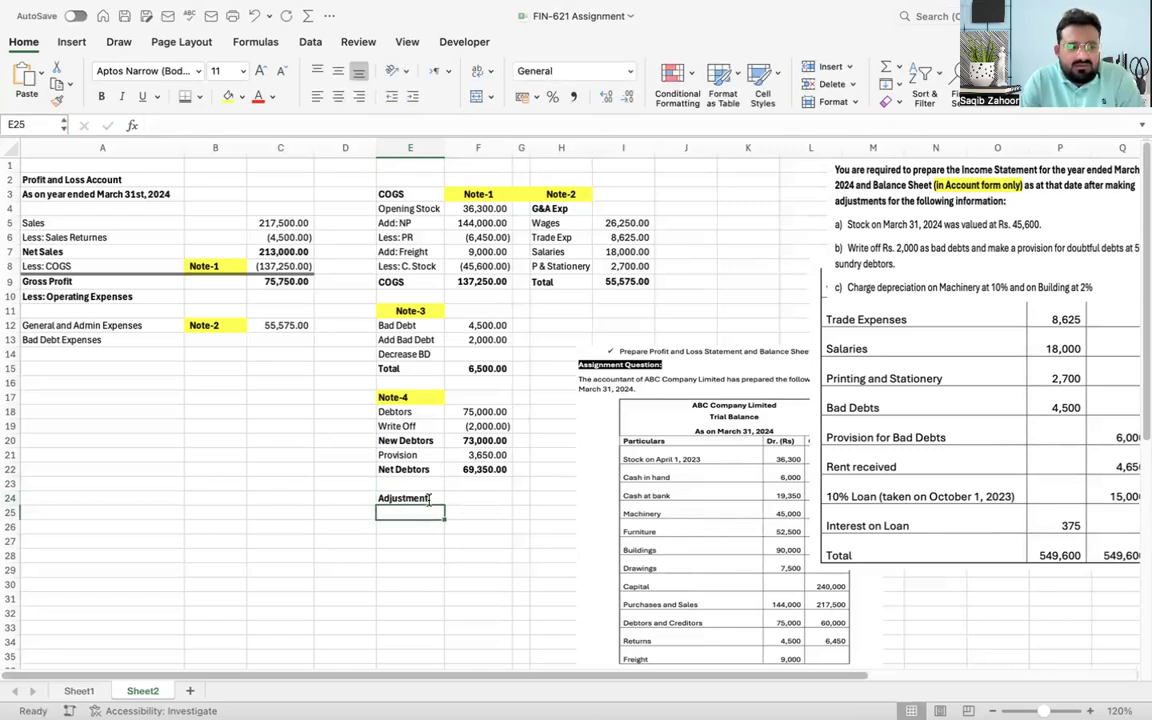
left_click(430, 500)
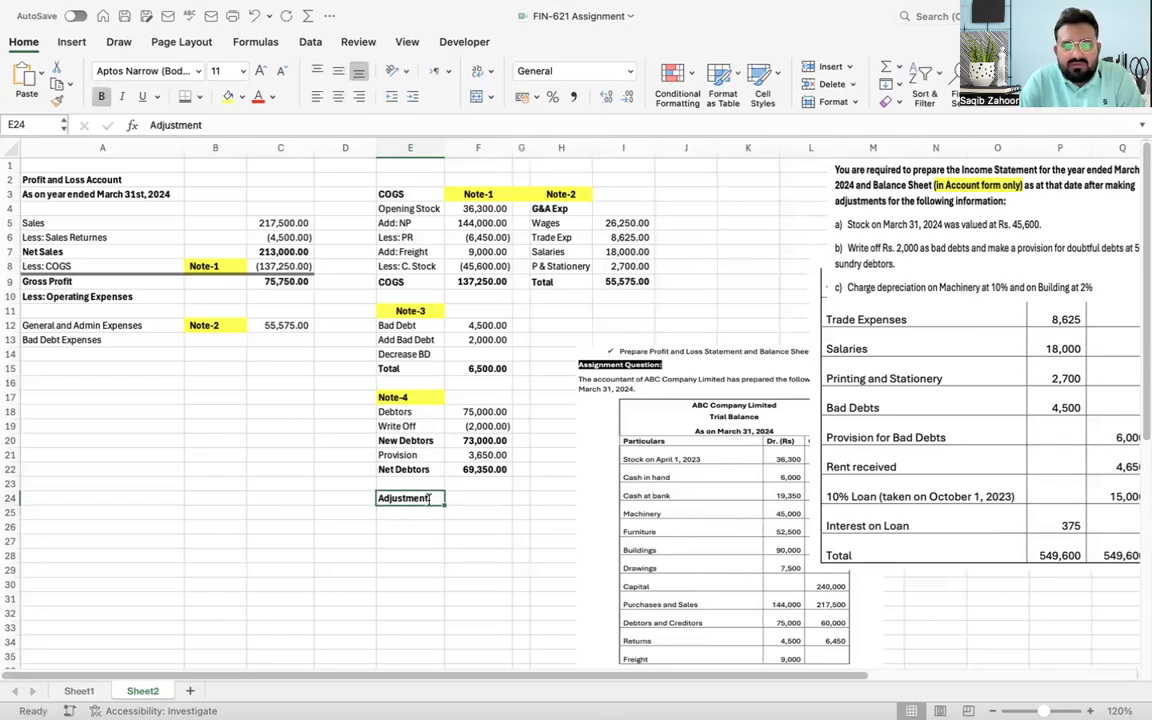
left_click(244, 124)
type("on provison")
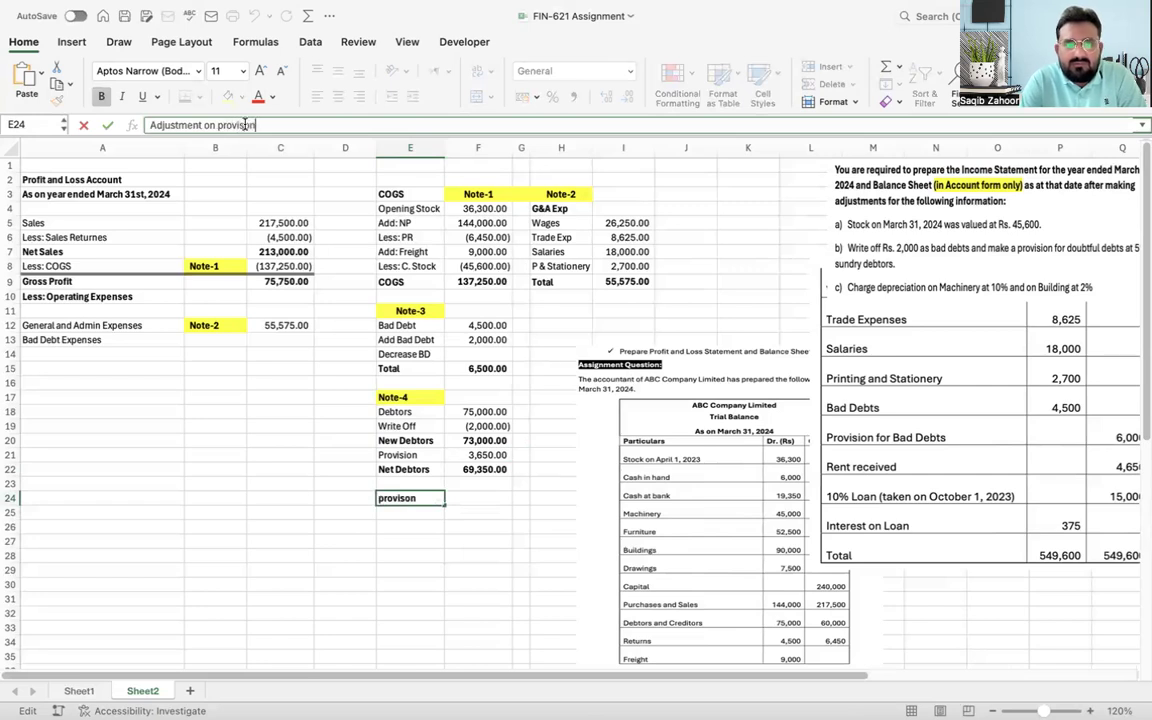
key("Return")
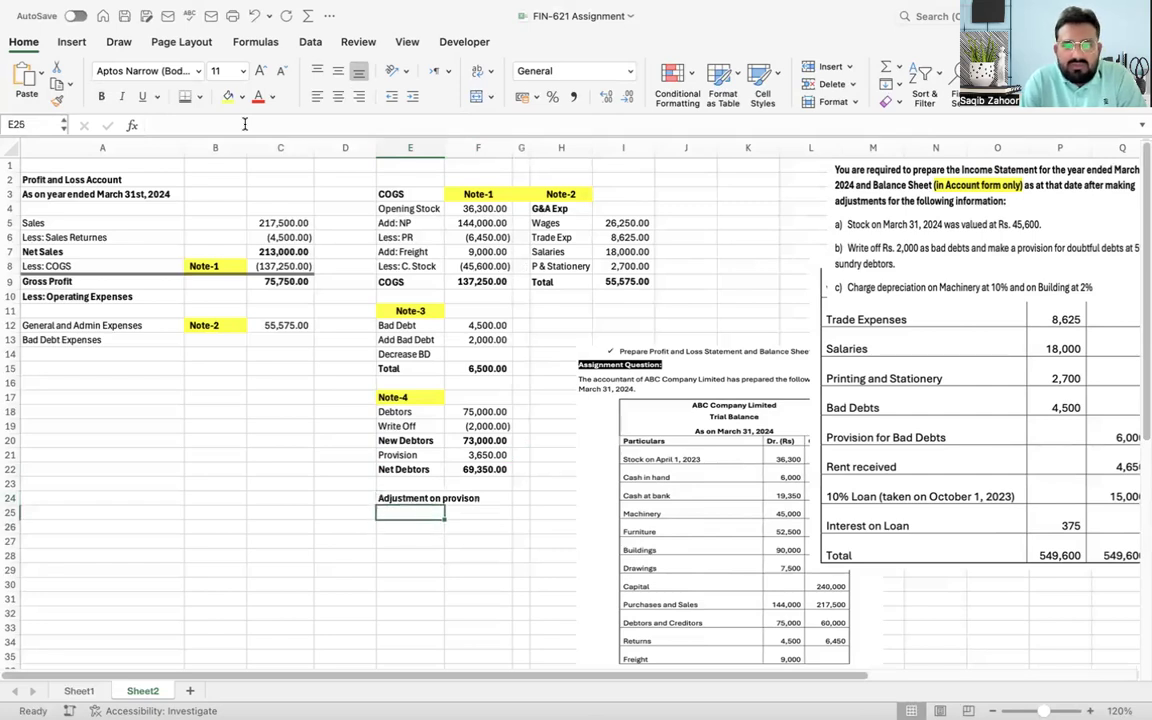
Step: Add an Old Provision row in row 25 with the trial balance's Provision for Bad Debts amount, 6,000
type("Old Pro")
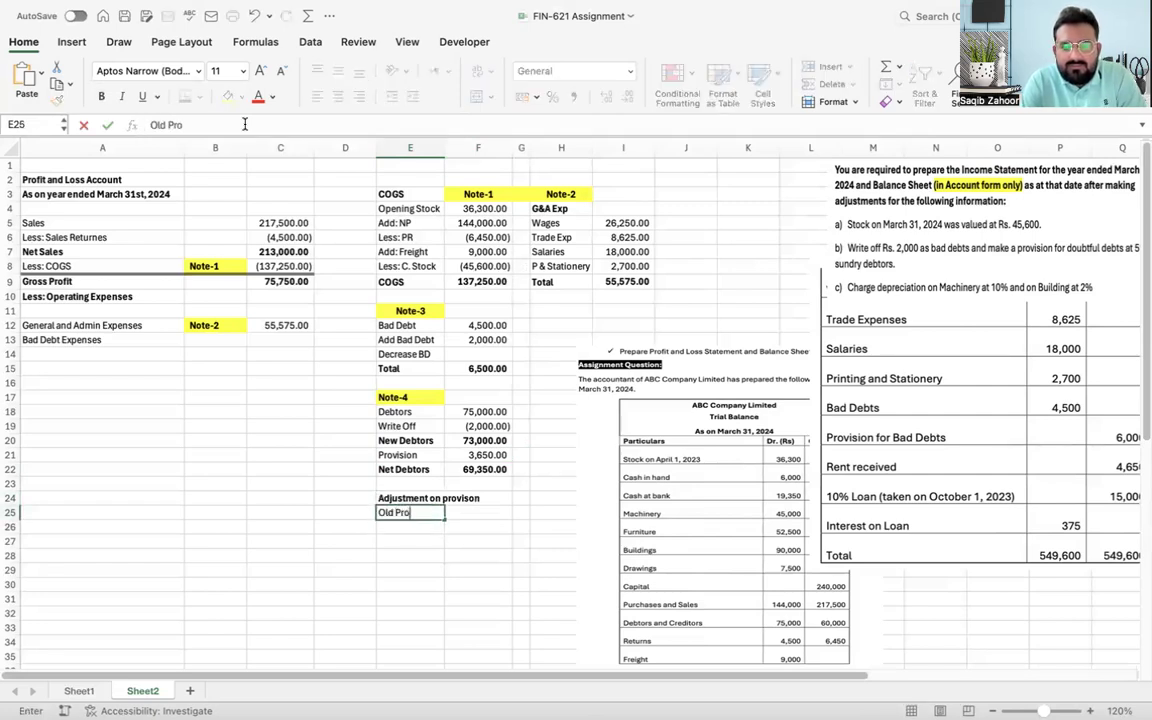
type("vision")
key("Tab")
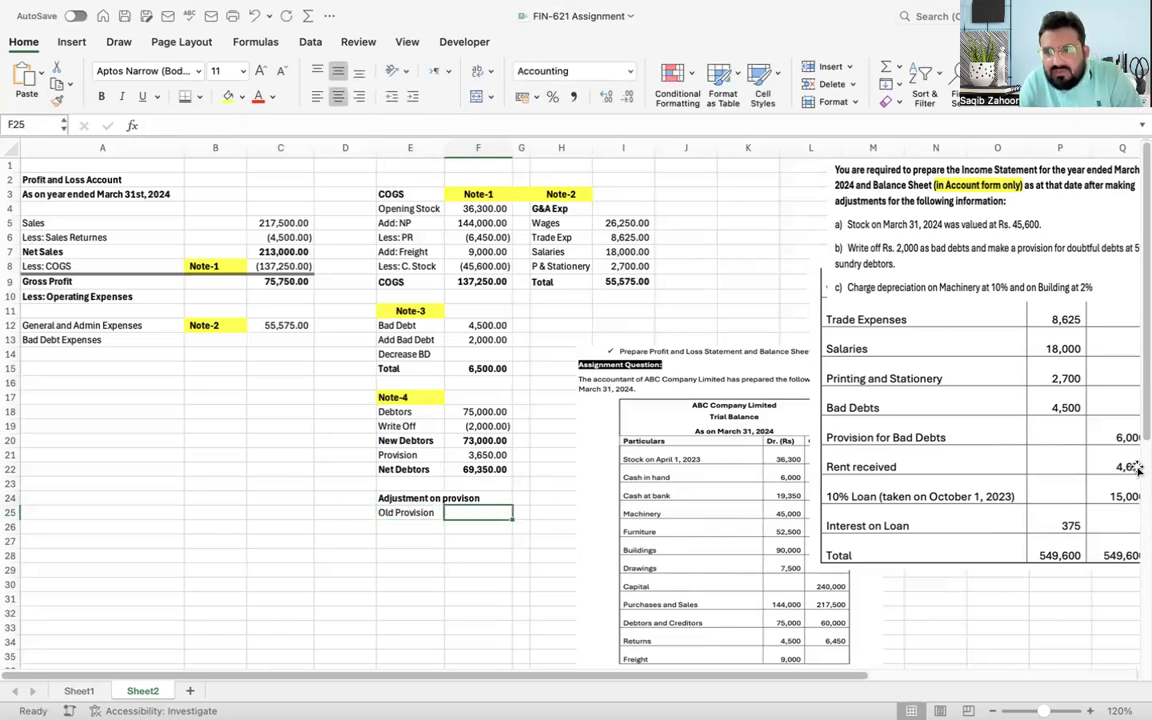
mouse_move(1124, 451)
left_mouse_down()
mouse_move(1059, 433)
mouse_move(1116, 441)
left_mouse_up()
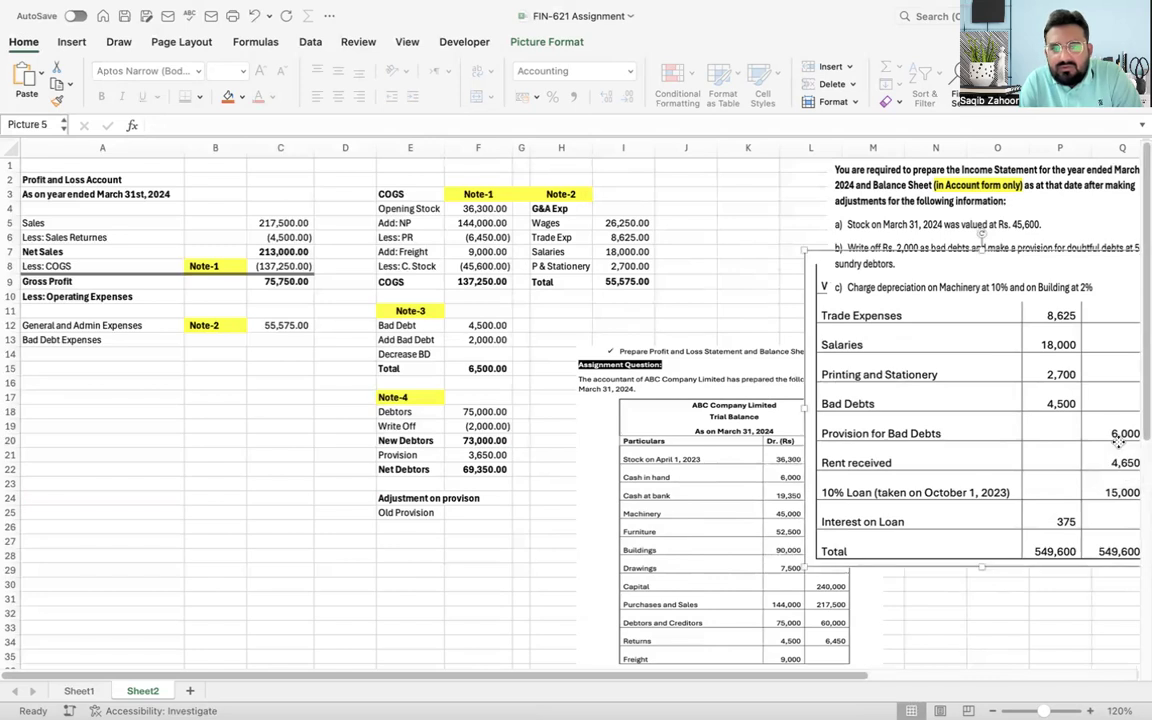
left_click(478, 512)
type("6,000")
key("Return")
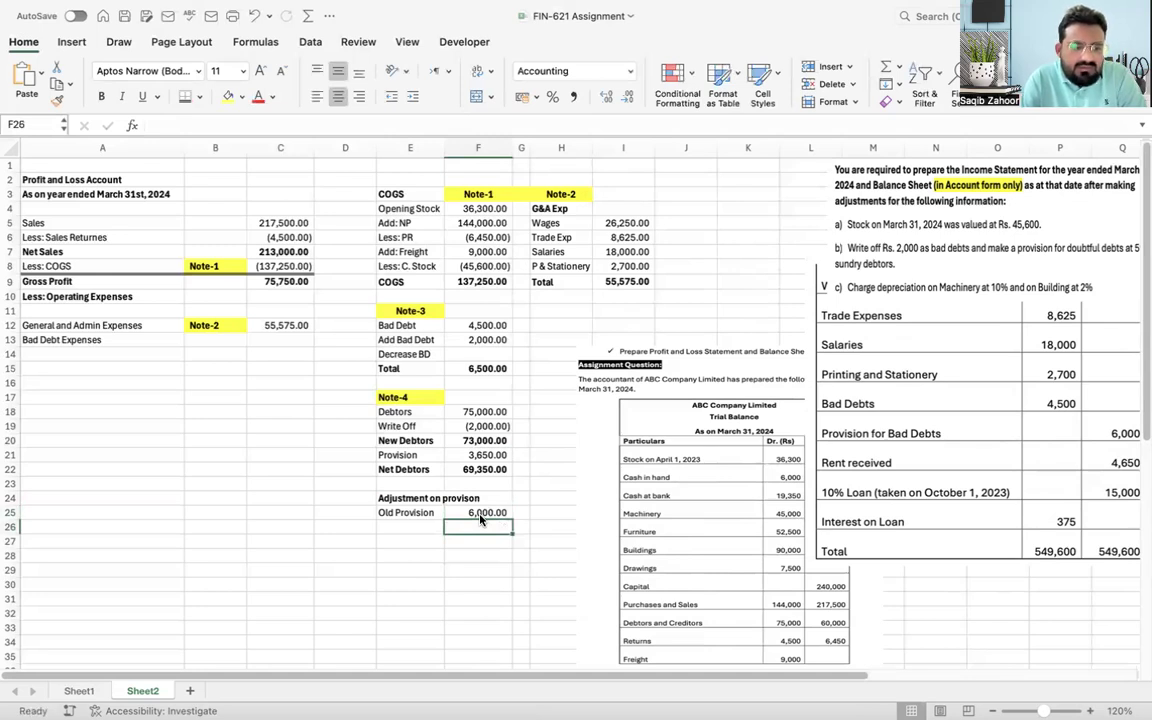
Step: Add a Required Pro. row in row 26 that links to the Note-4 provision with =F21
key("Left")
type("R")
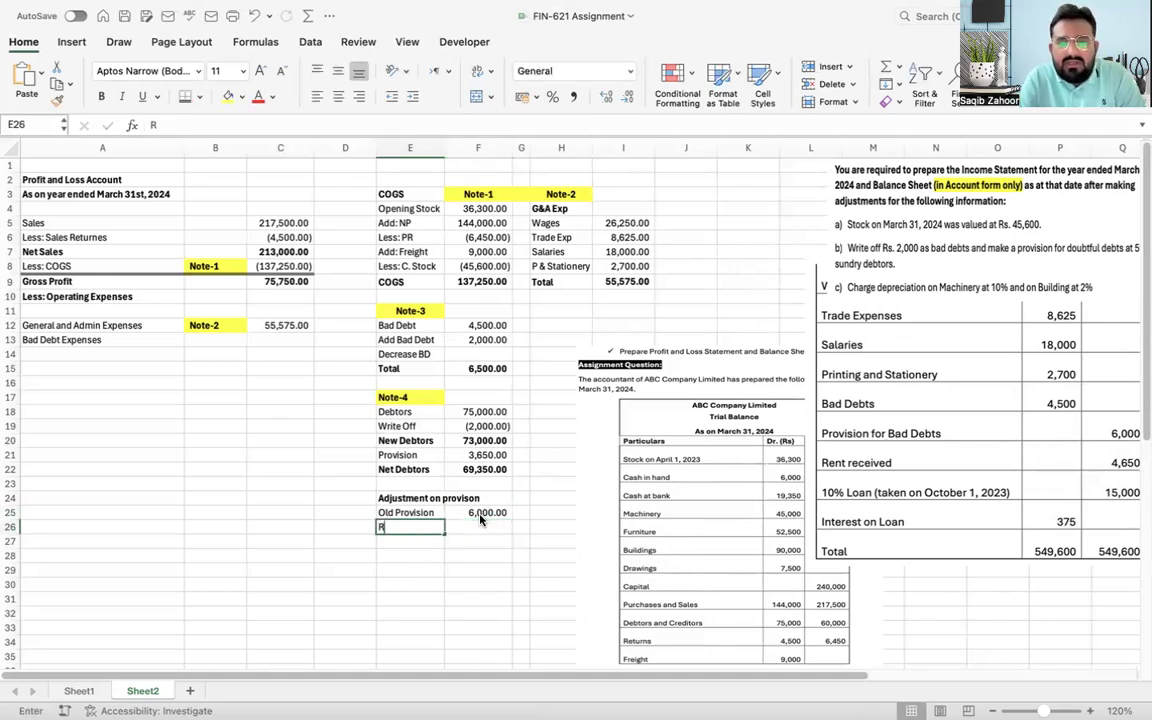
type("equired")
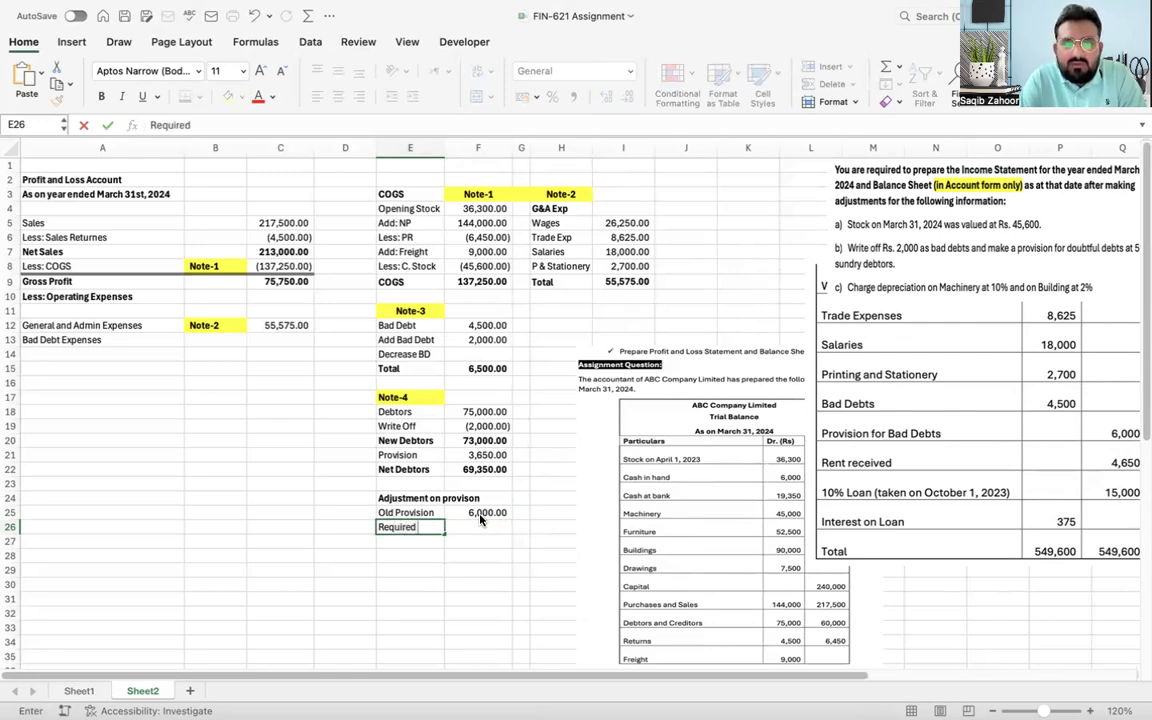
type(" Pro")
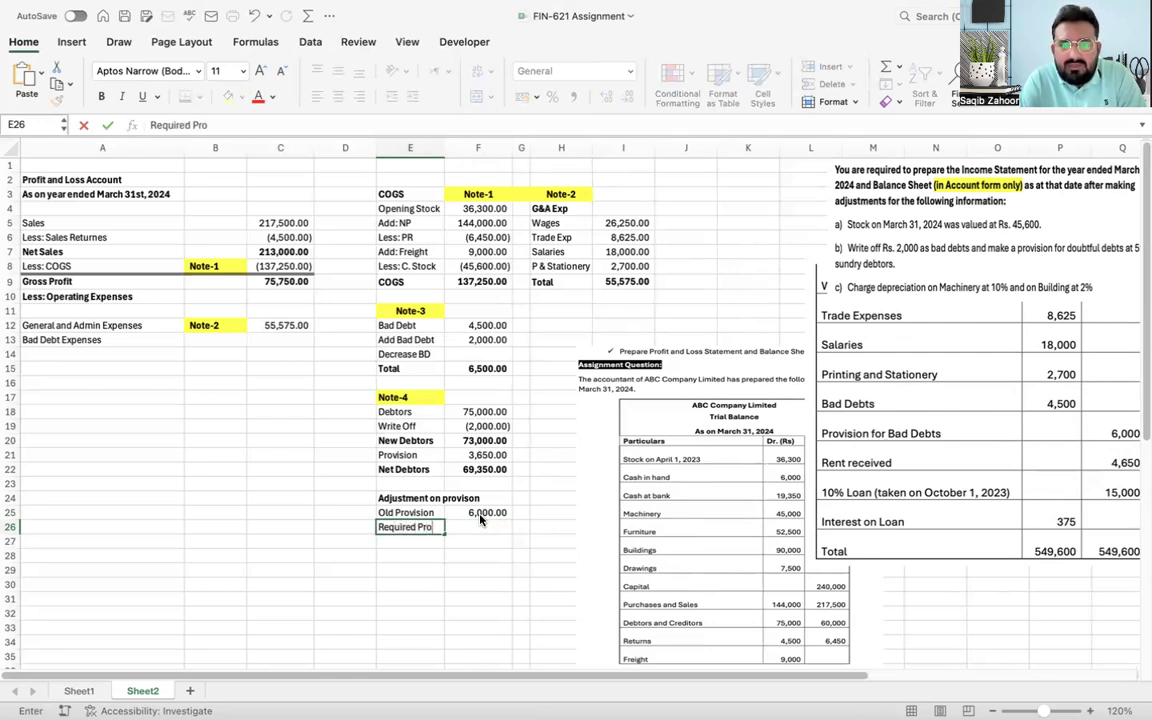
type(".")
key("Return")
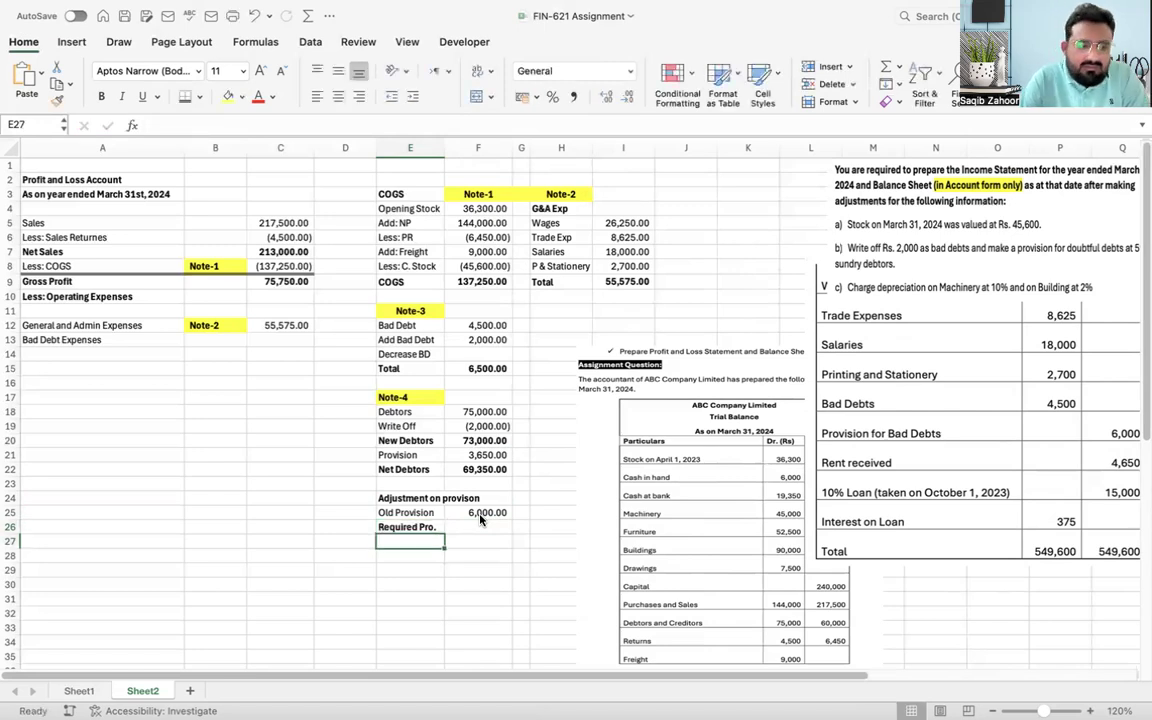
key("Up")
key("Right")
type("=")
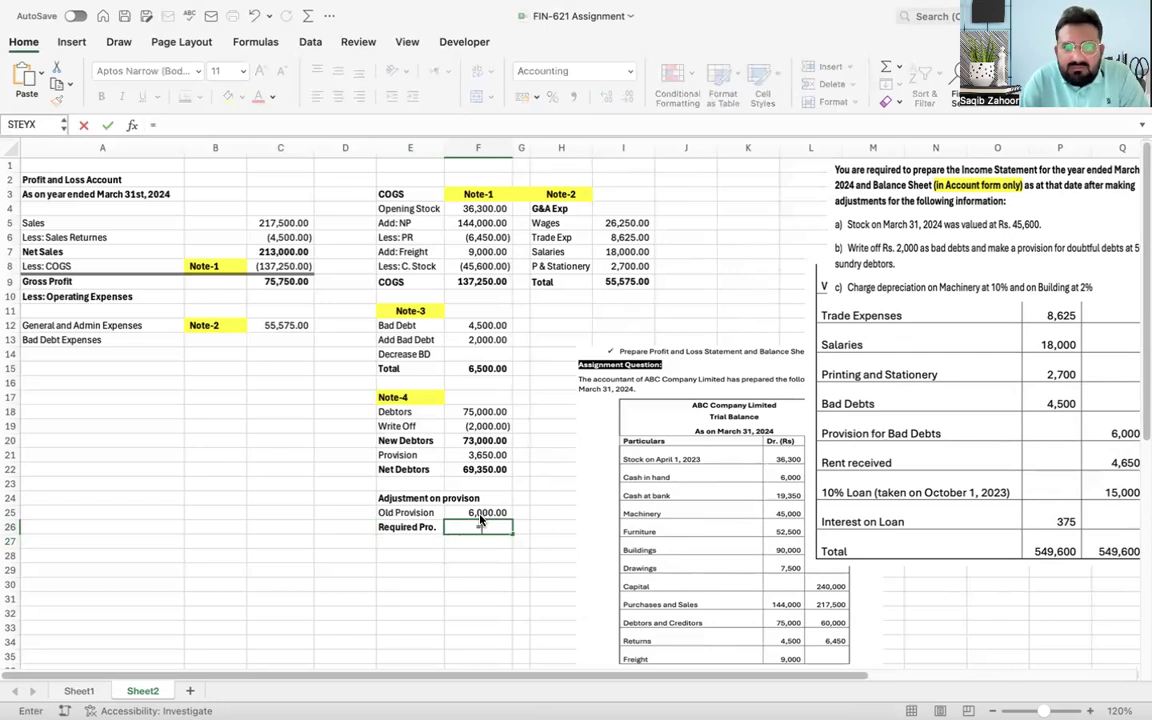
left_click(478, 454)
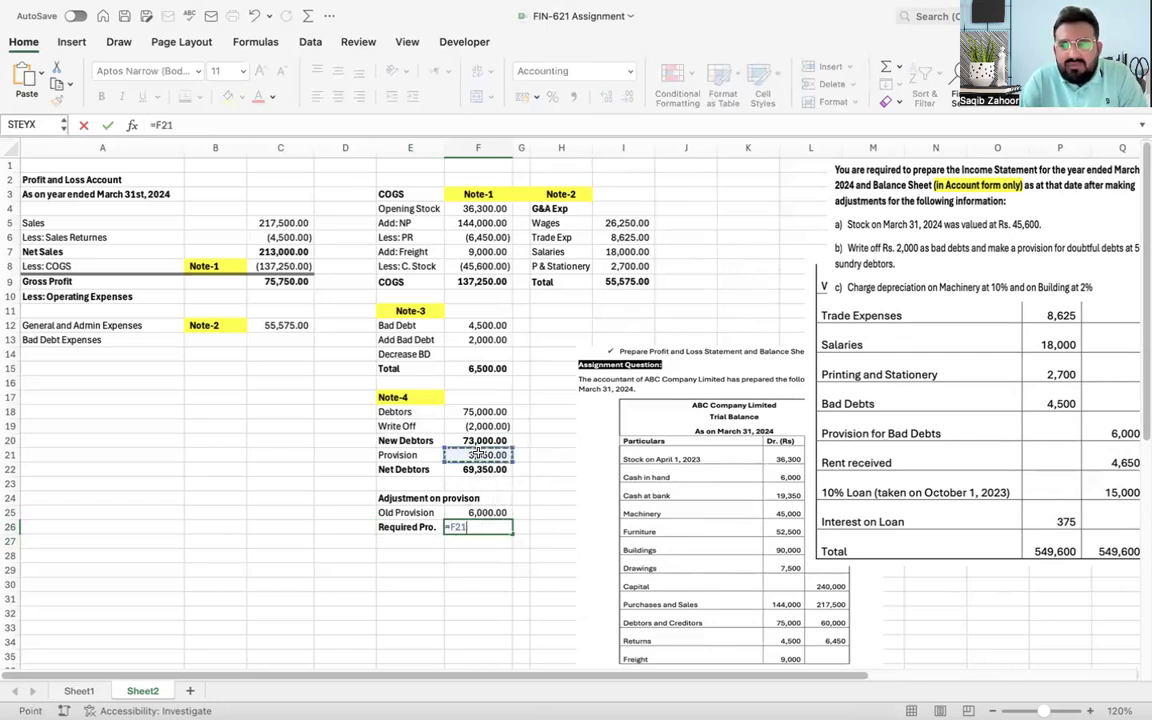
key("Return")
key("Up")
key("Up")
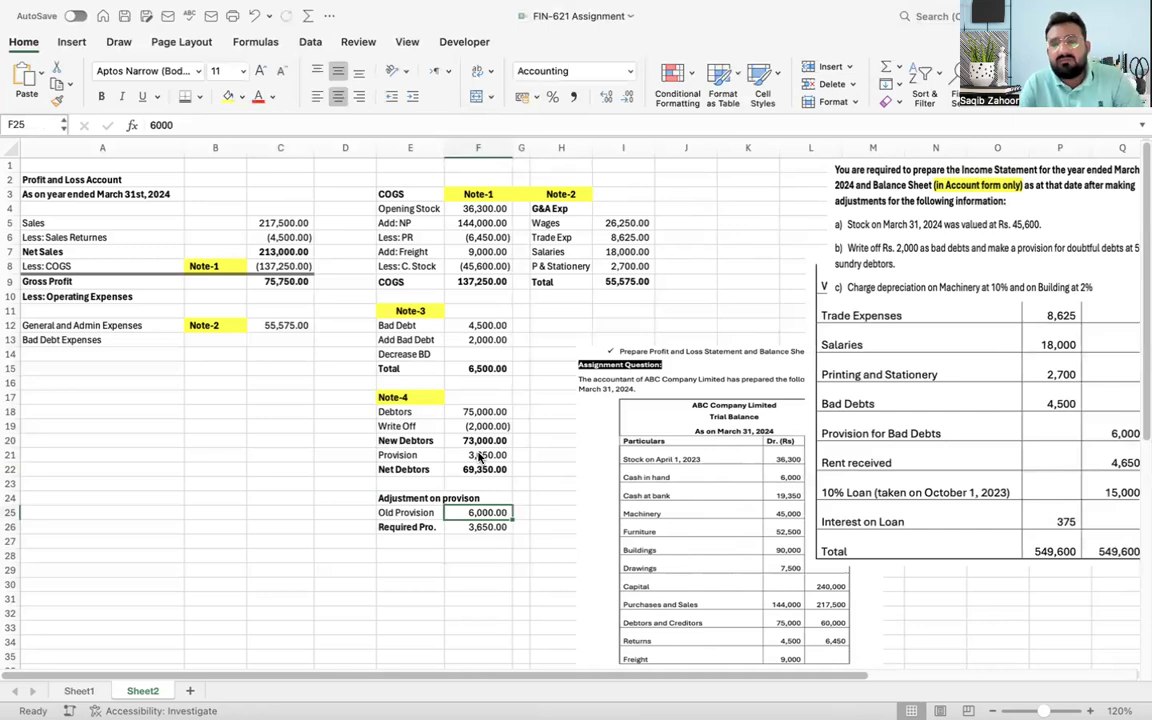
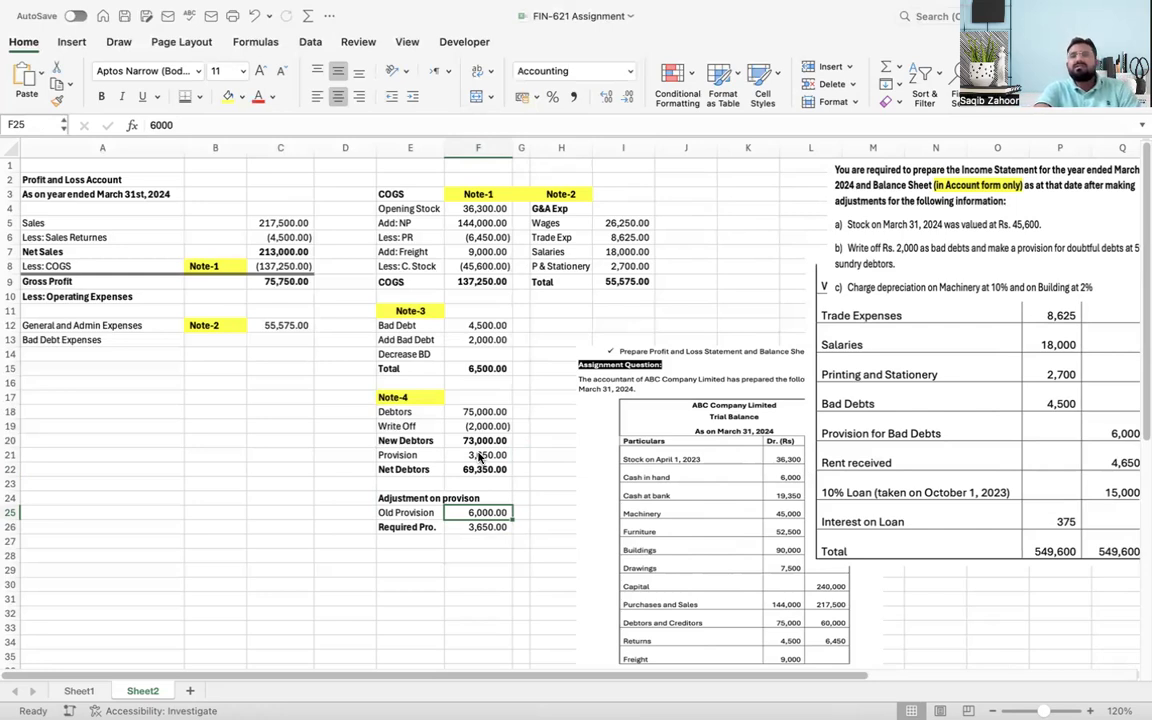
Step: Add a Decrease Pro. row in row 27 that subtracts the required provision from the old one with =F25-F26
key("Down")
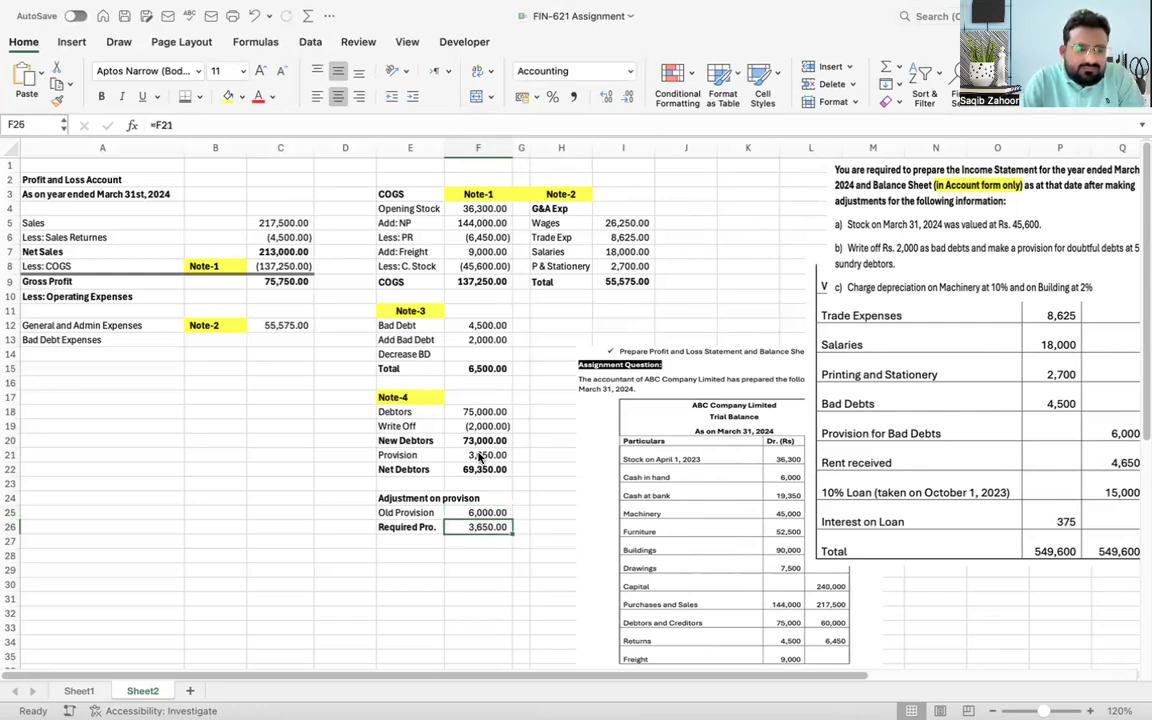
key("Down")
key("Left")
type("D")
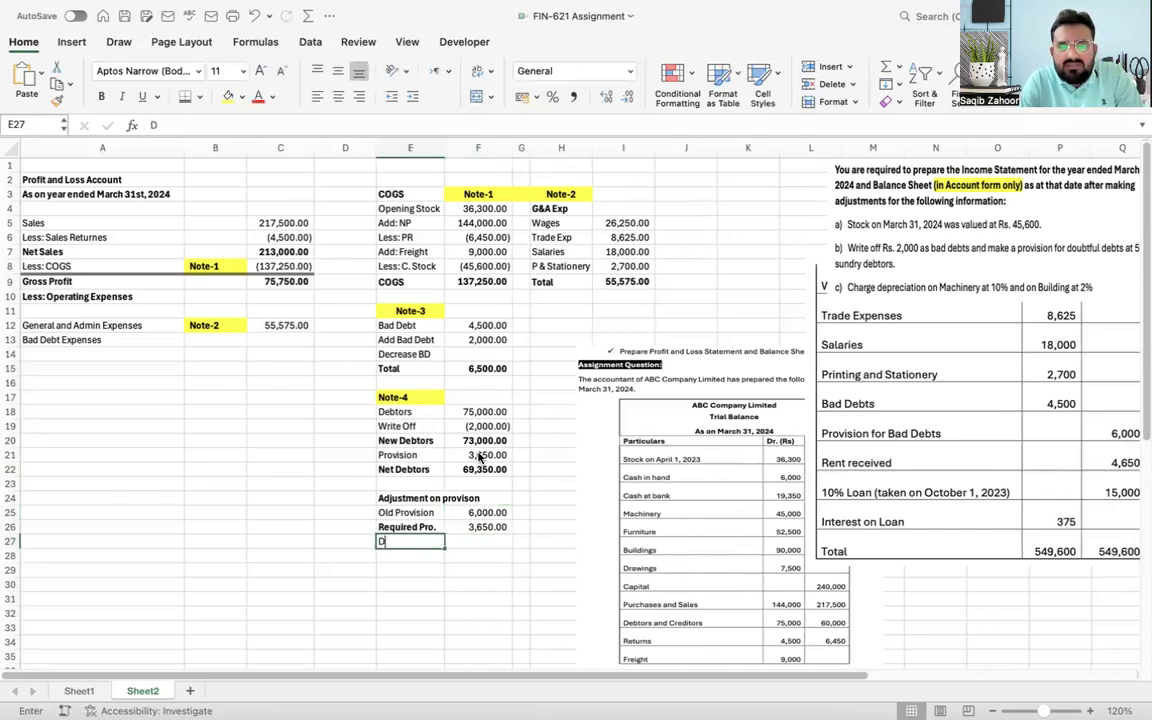
type("ecrea")
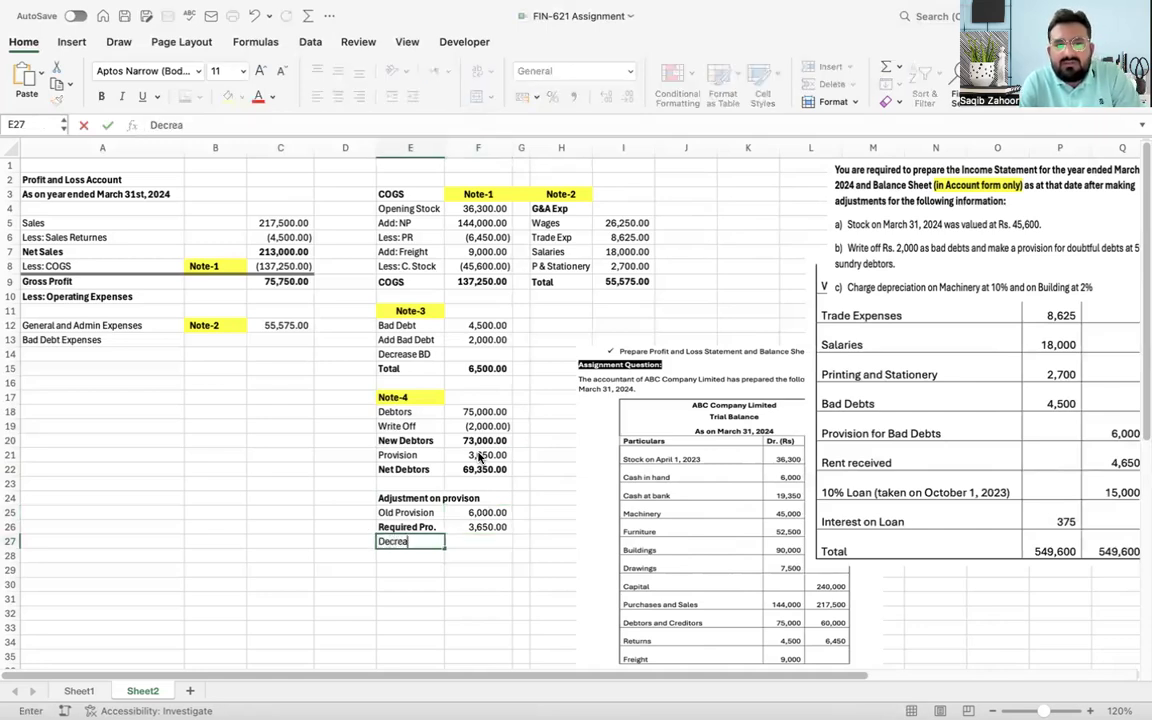
type("se Pro.")
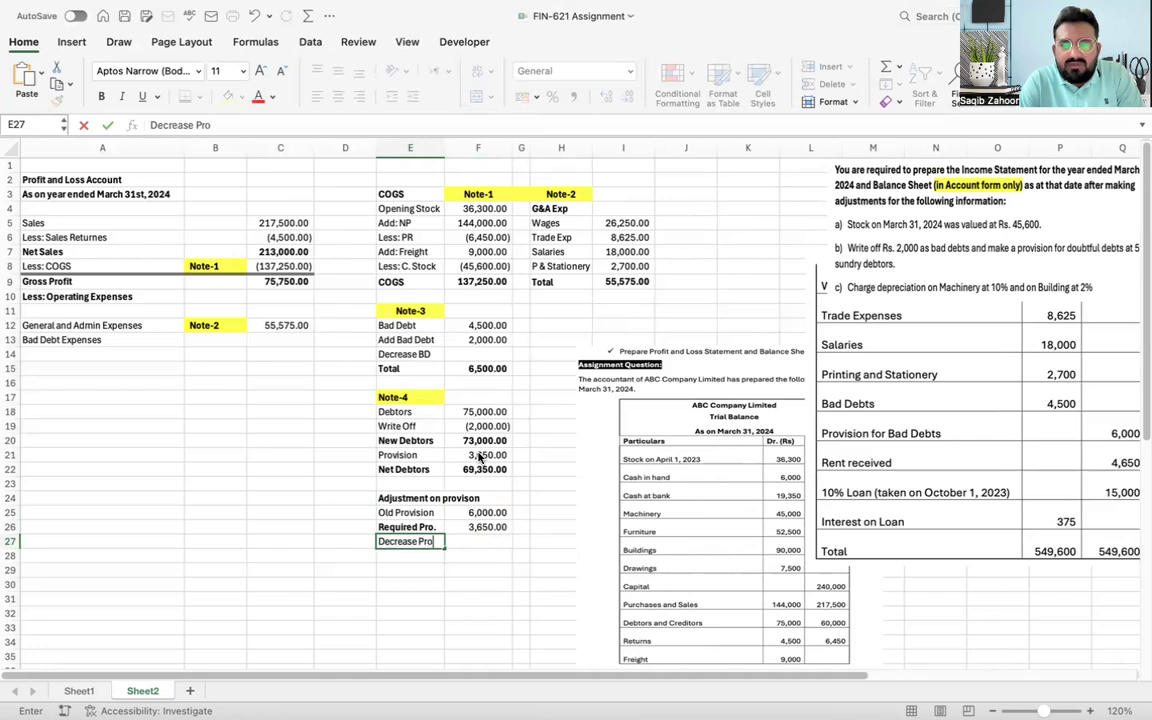
key("Tab")
type("=")
key("Up")
key("Up")
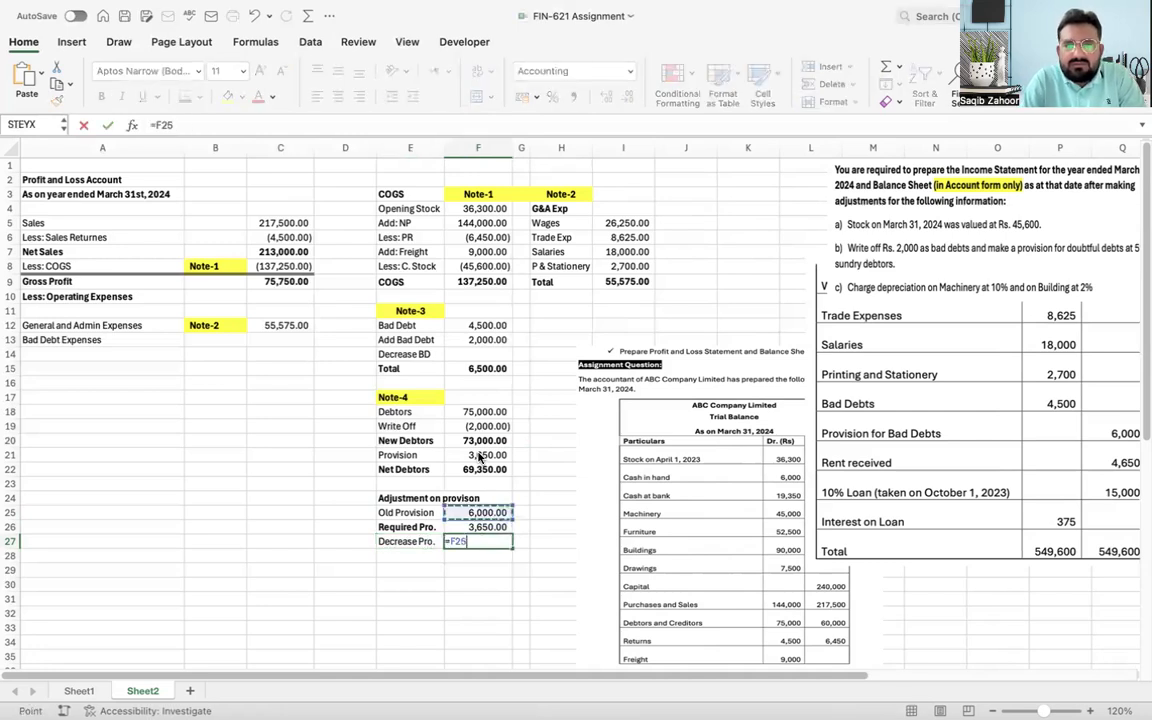
type("-")
key("Up")
key("Return")
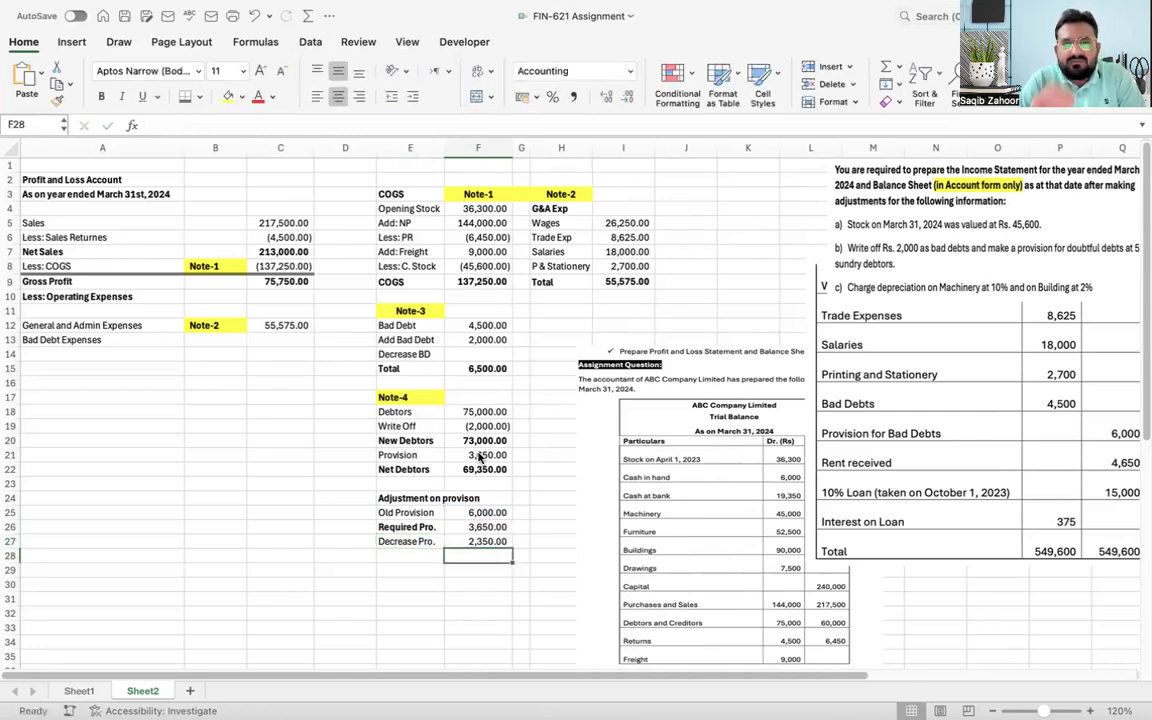
Step: Make the Decrease Pro. label and amount in E27:F27 bold
key("Up")
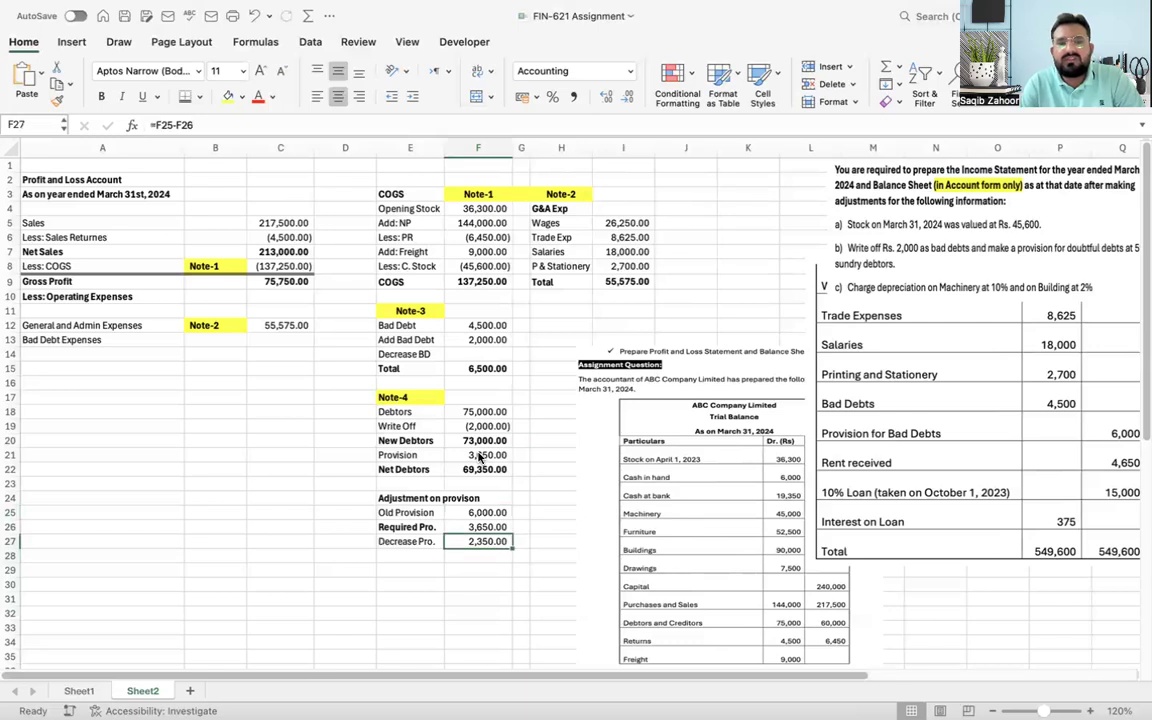
key("Left")
key("shift+Right")
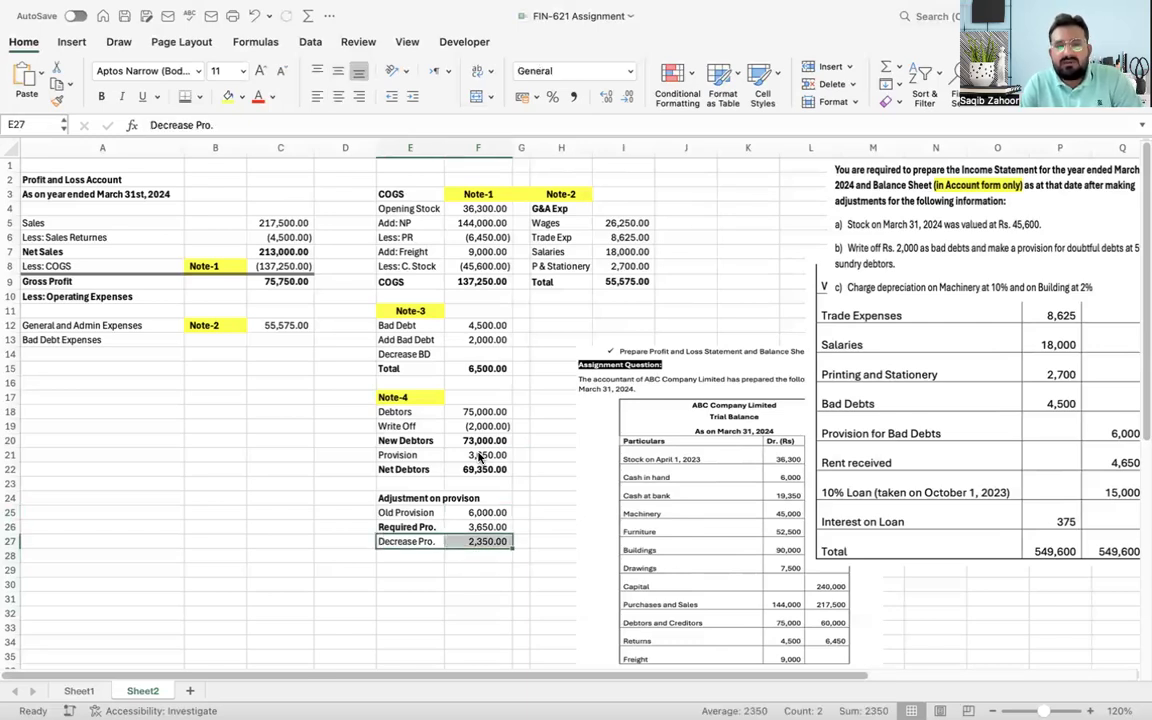
key("ctrl+b")
key("Right")
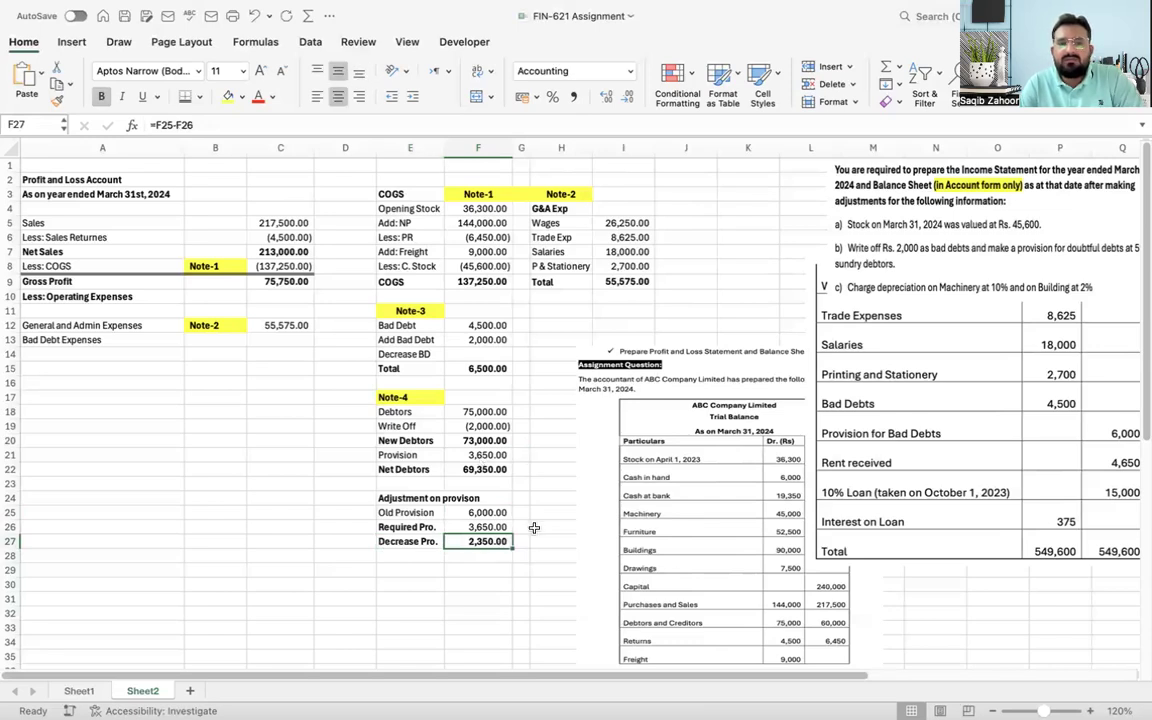
key("Up")
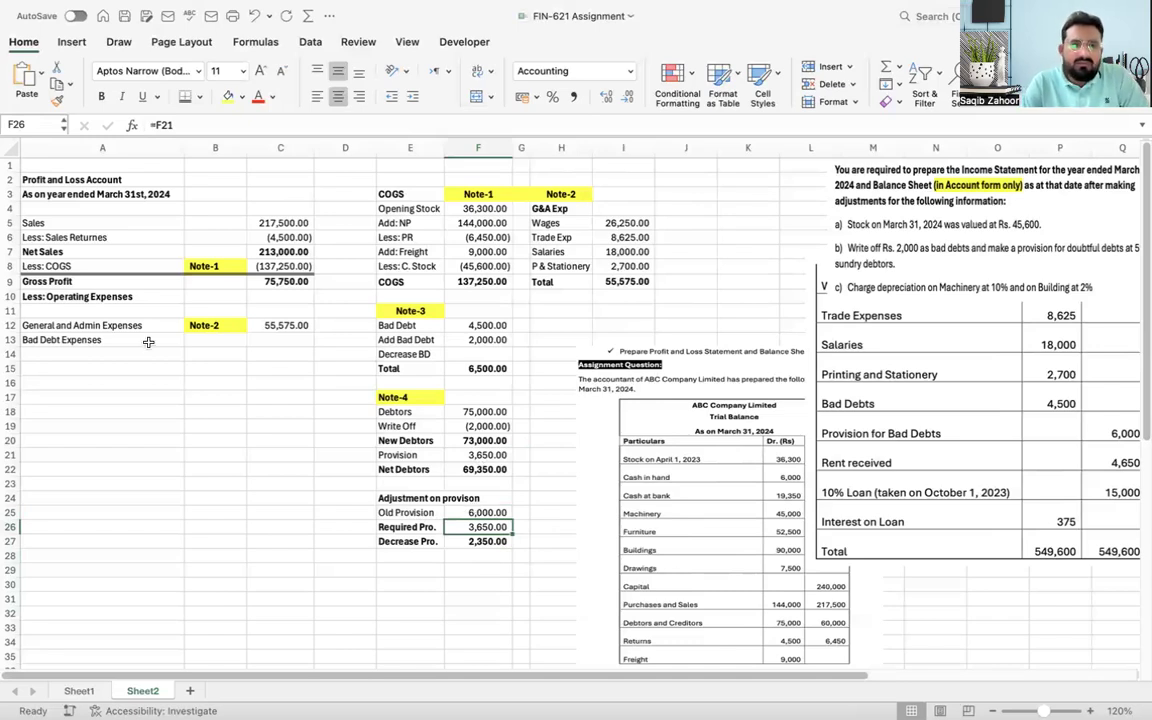
Step: Fill the Decrease BD amount in Note-3 with the negative of the provision decrease, using =-F27 in F14
left_click(88, 340)
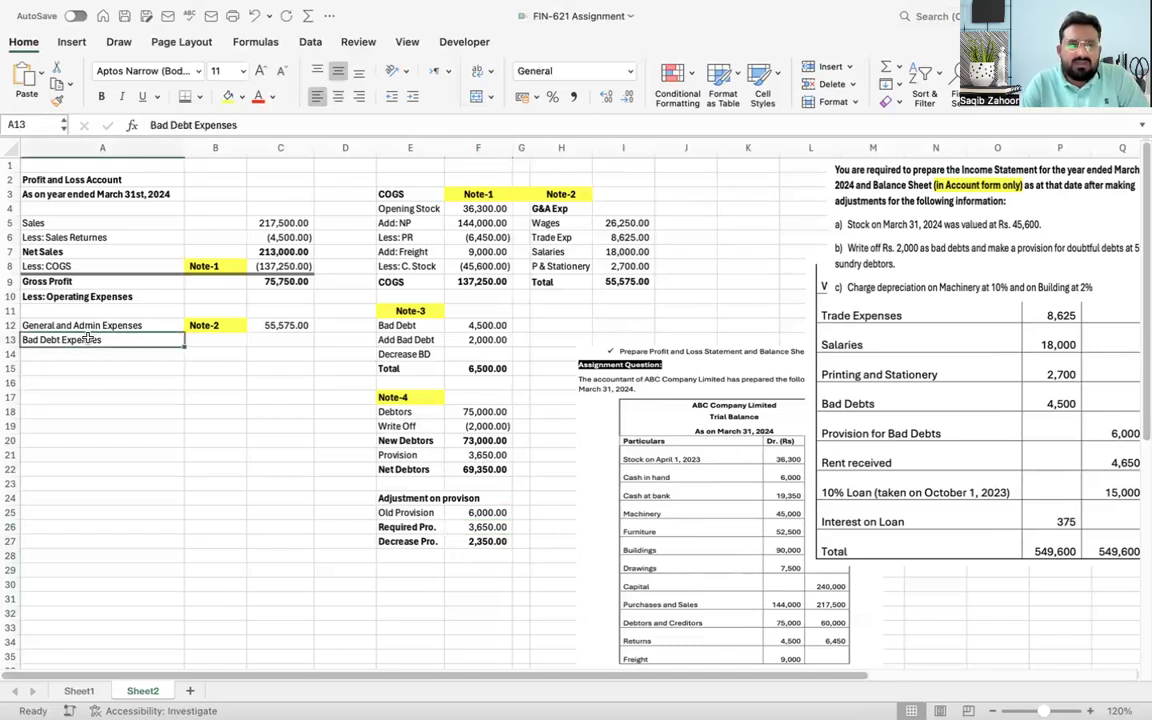
key("Tab")
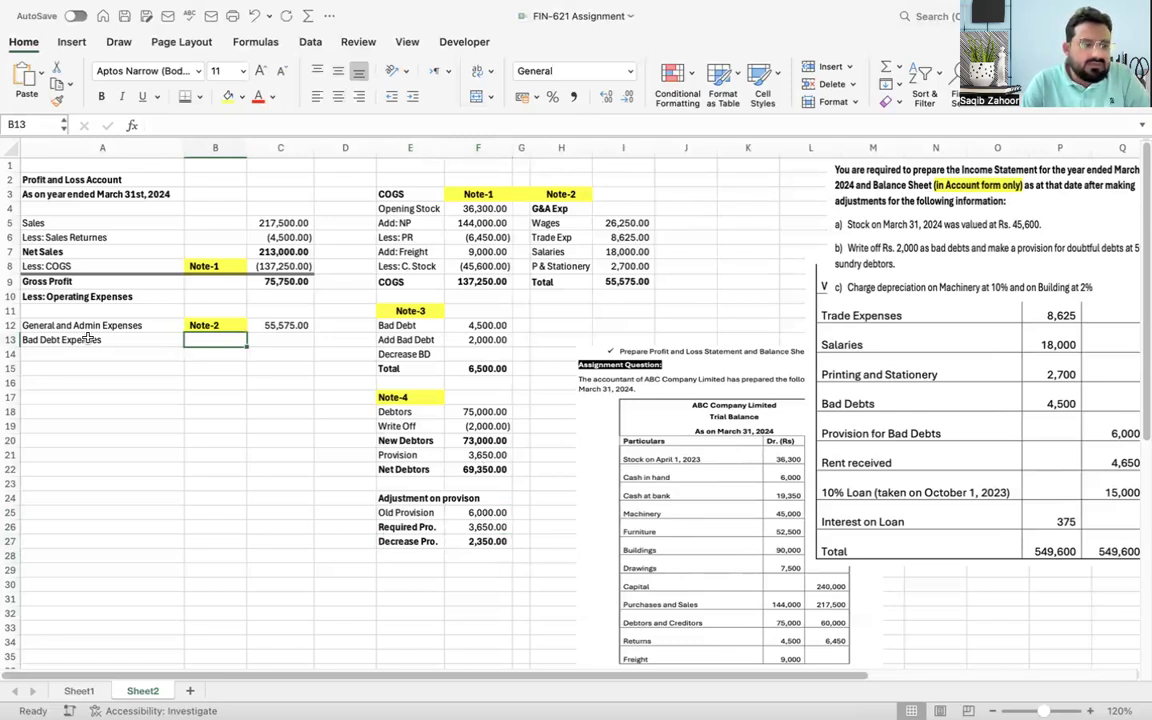
key("Right")
key("Right")
key("Right")
key("Right")
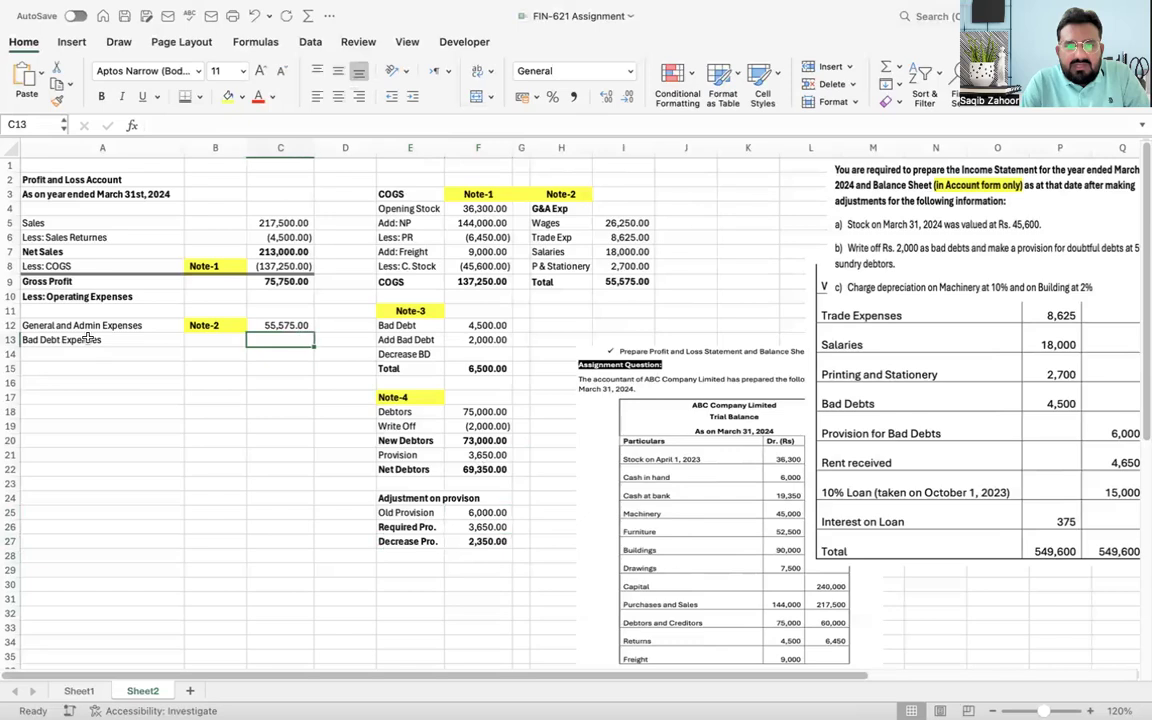
key("Down")
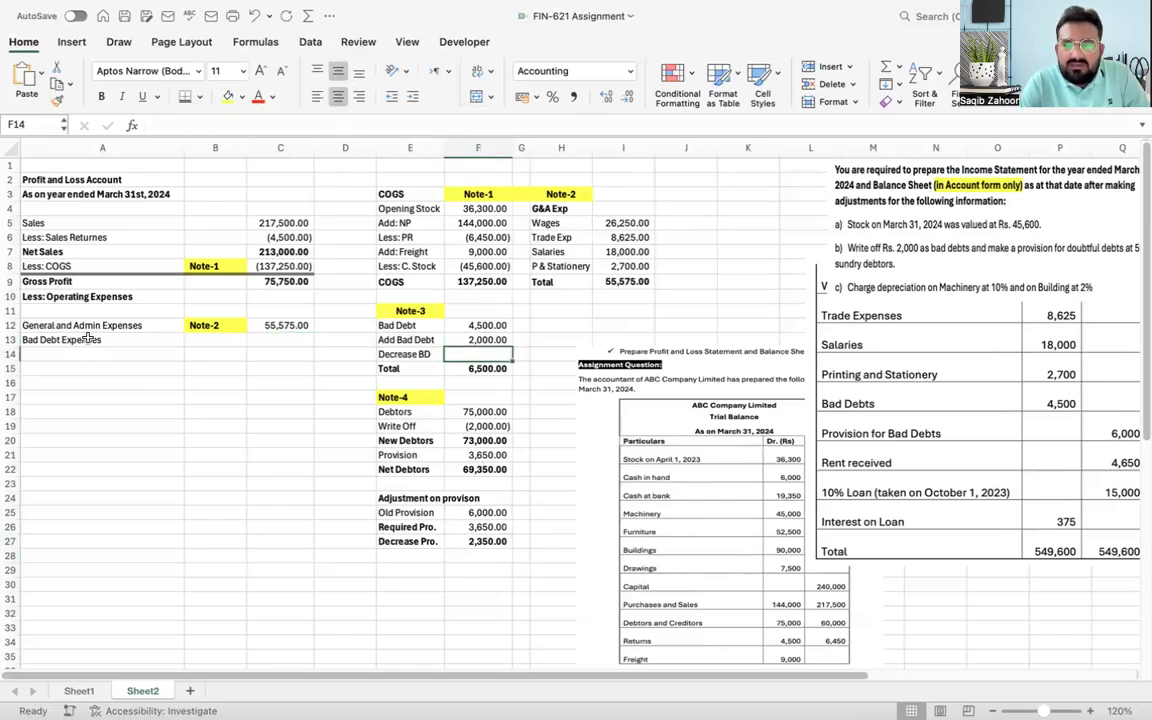
type("=-")
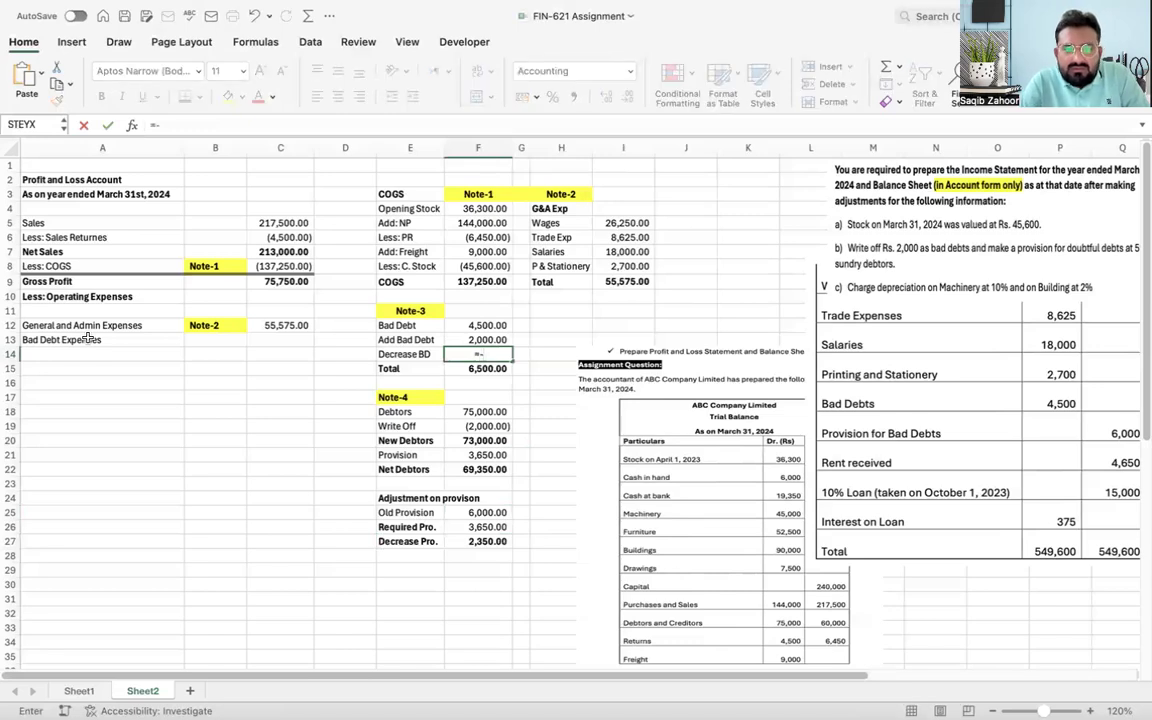
left_click(477, 540)
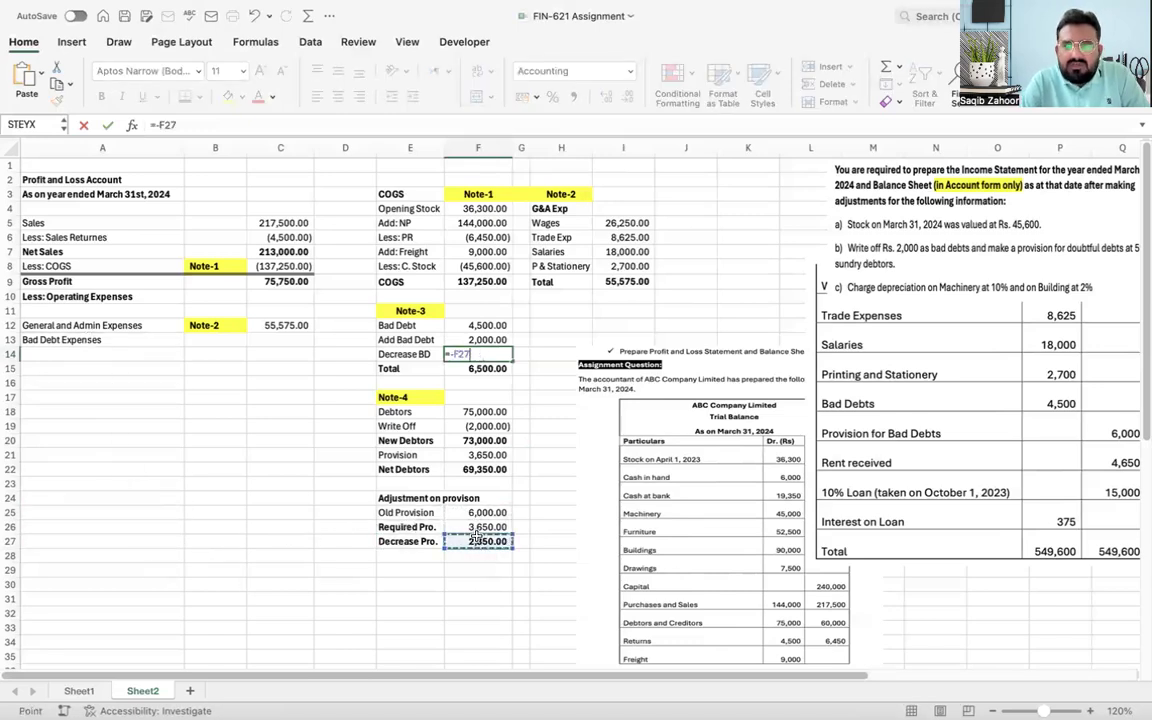
key("Return")
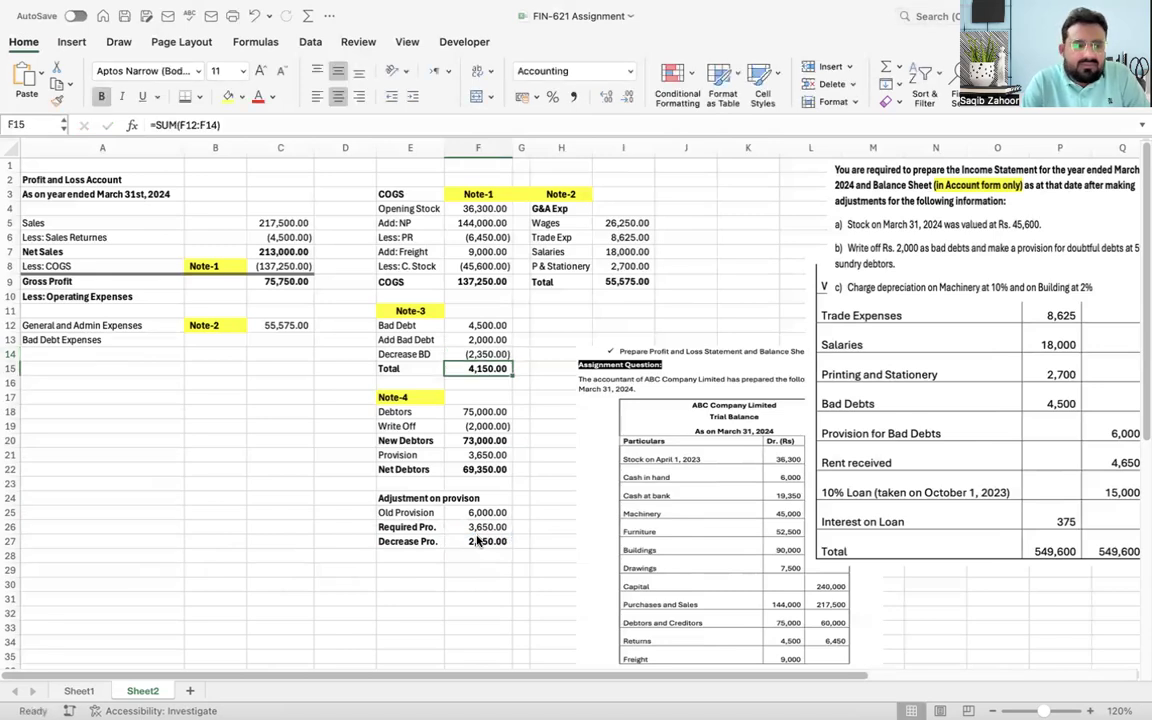
Step: Re-enter the Note-3 Total in F15 as an AutoSum of F12:F14
key("Up")
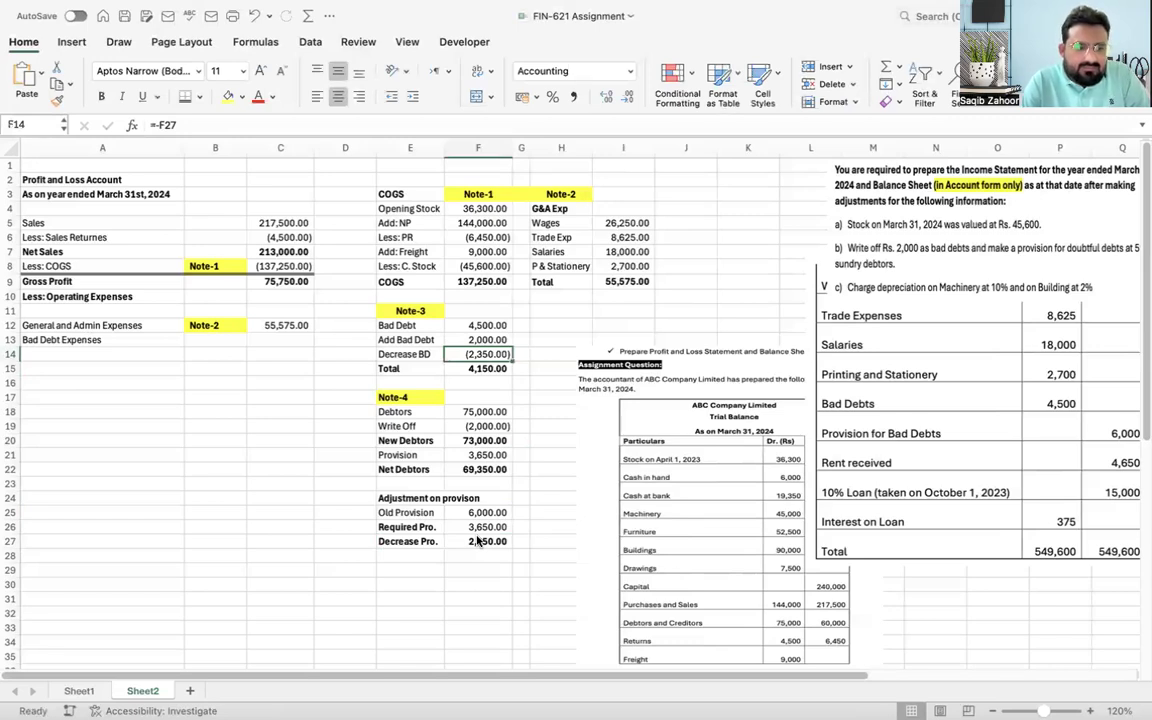
key("Up")
key("Down")
key("Down")
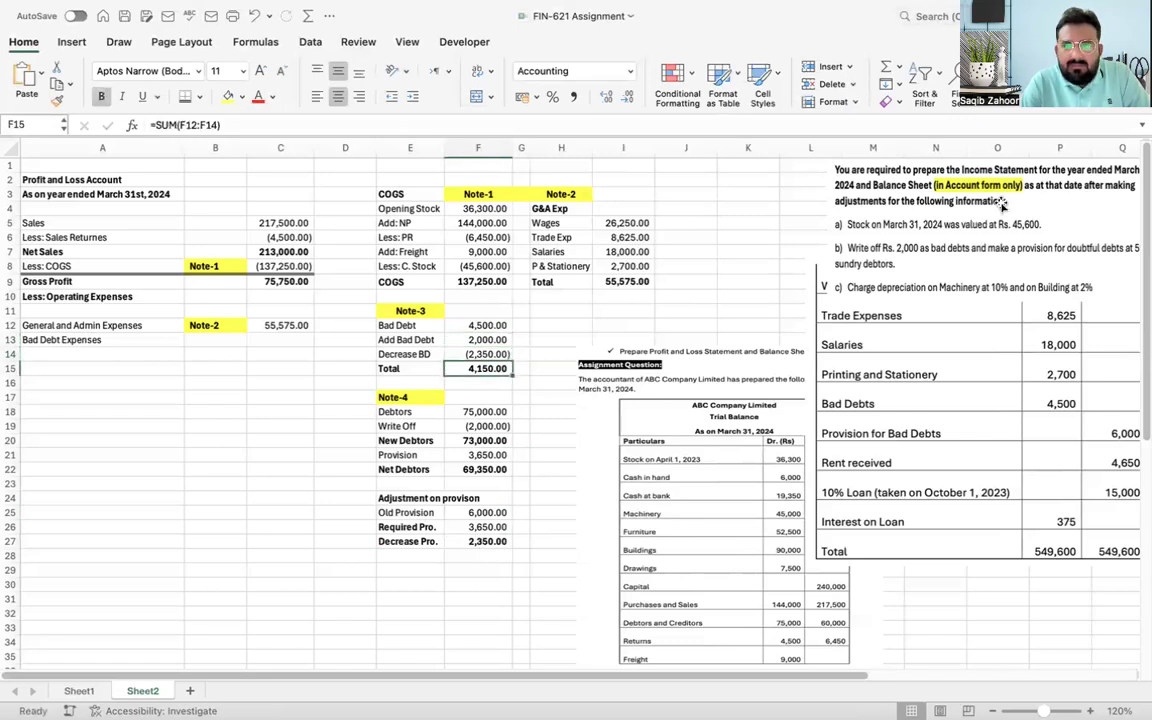
left_click(884, 67)
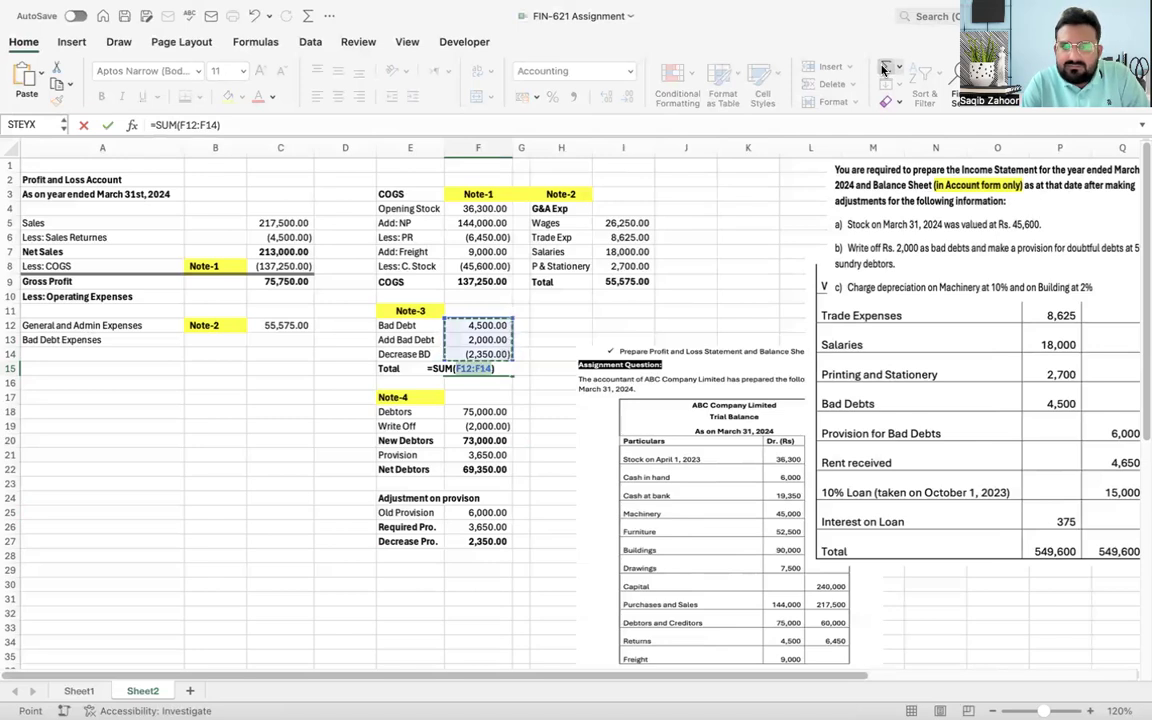
key("Return")
key("Up")
key("Up")
key("Down")
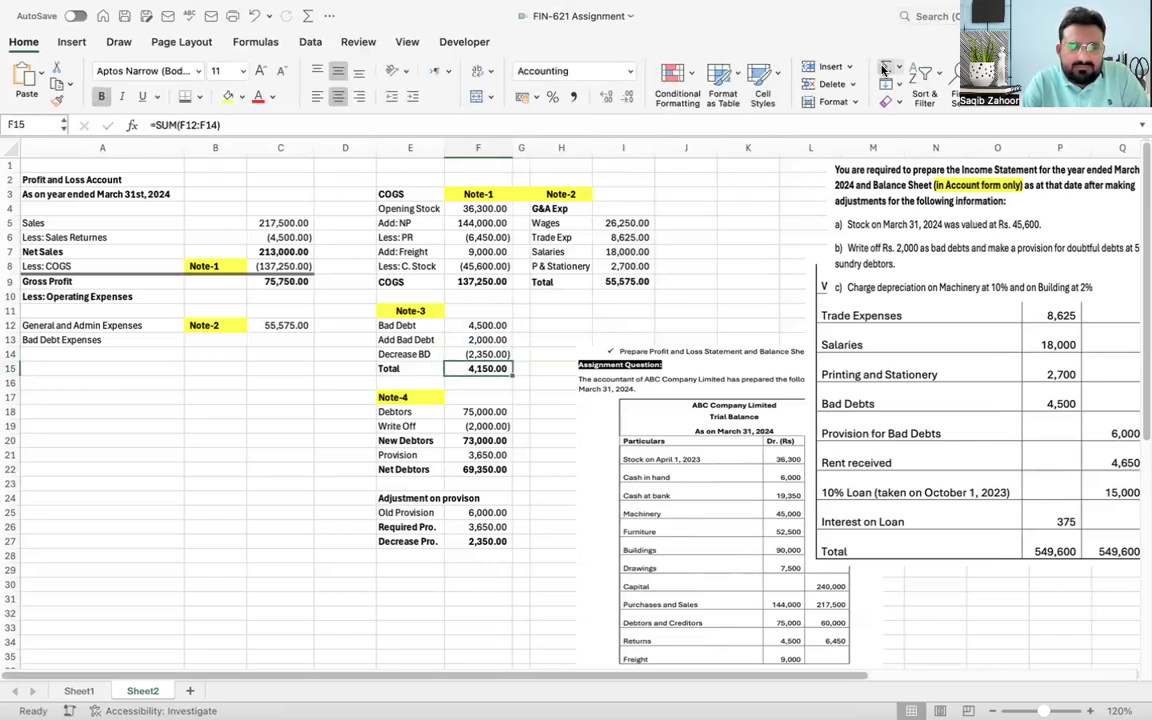
Step: Link the Bad Debt Expenses amount in C13 to the Note-3 total as a negative figure with =-F15
key("Left")
key("Left")
key("Left")
key("Left")
key("Left")
key("Up")
key("Up")
key("Right")
key("Right")
type("=")
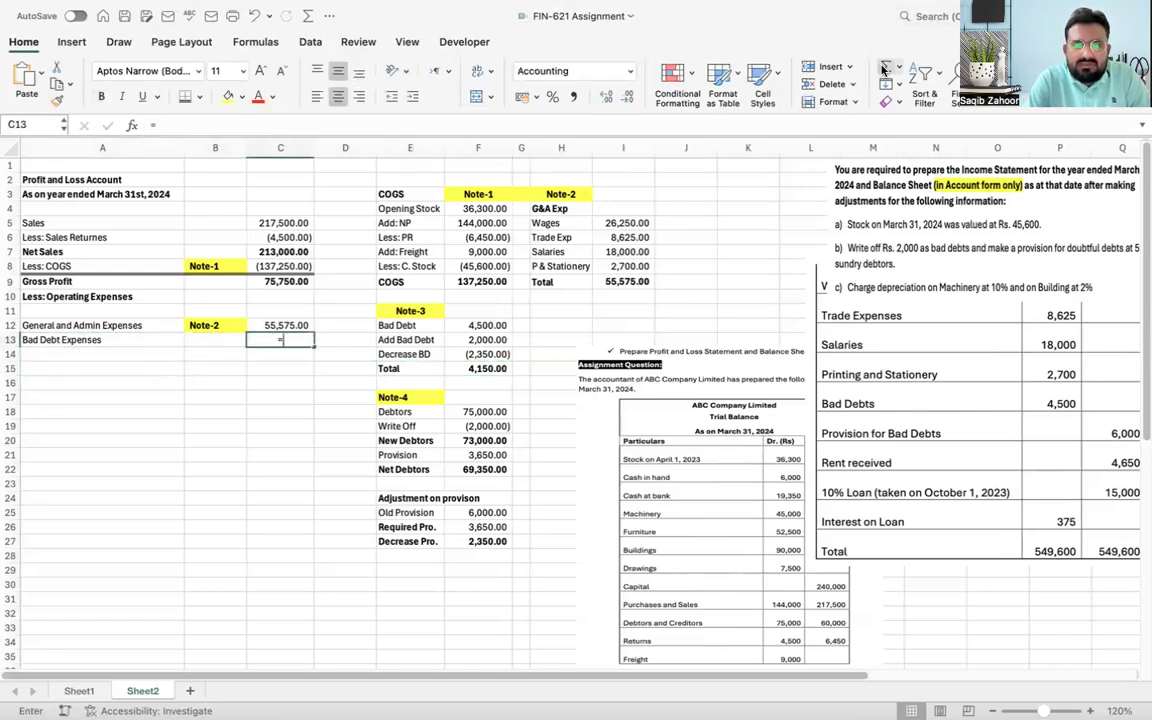
type("-")
left_click(492, 368)
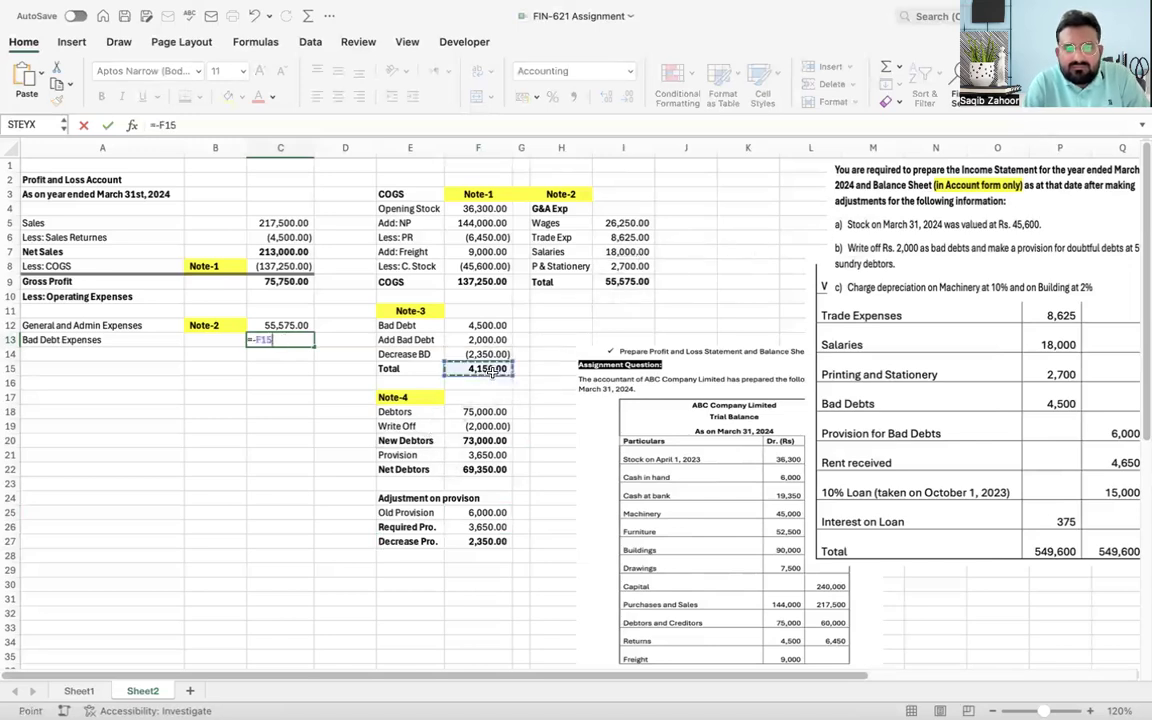
key("Return")
key("Up")
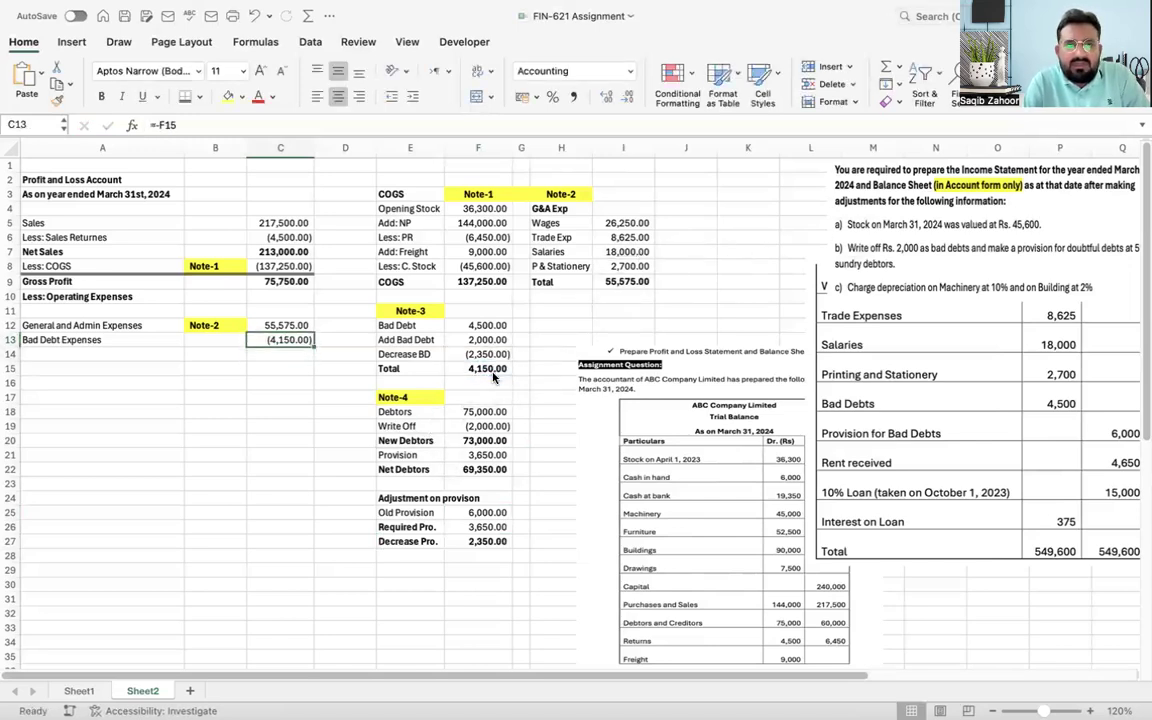
Step: Reference the Note-3 heading beside Bad Debt Expenses with =E11 in B13, and format it bold with yellow fill
key("Left")
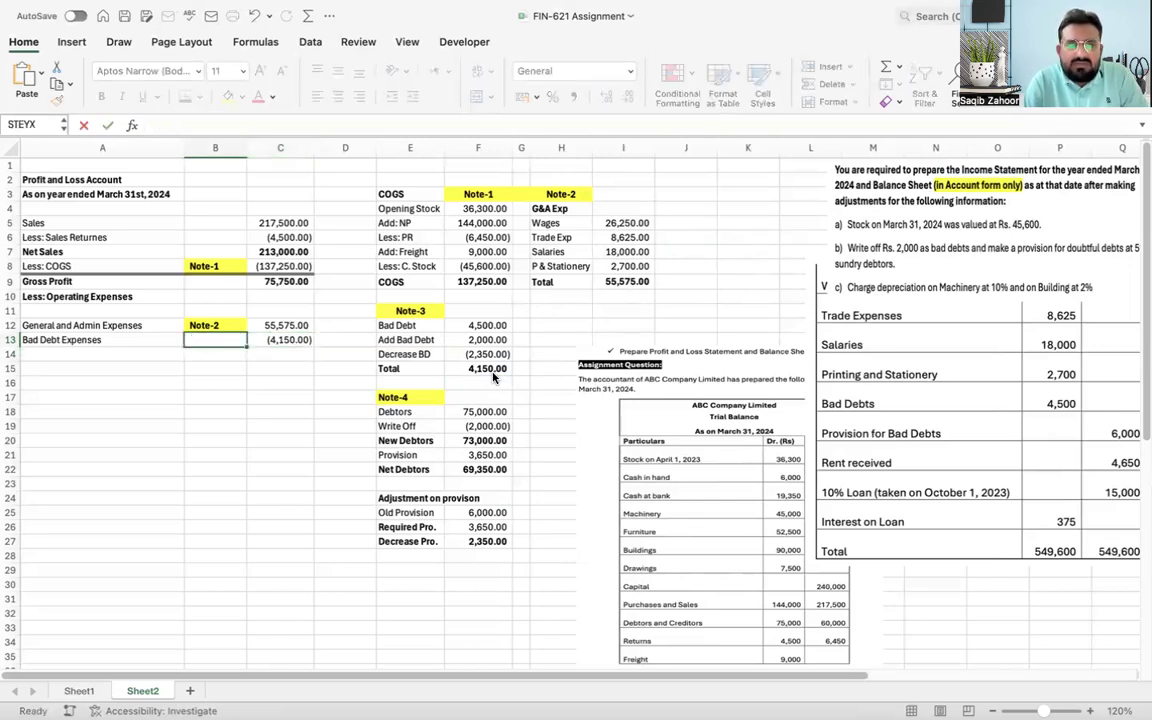
type("=")
left_click(400, 311)
key("Return")
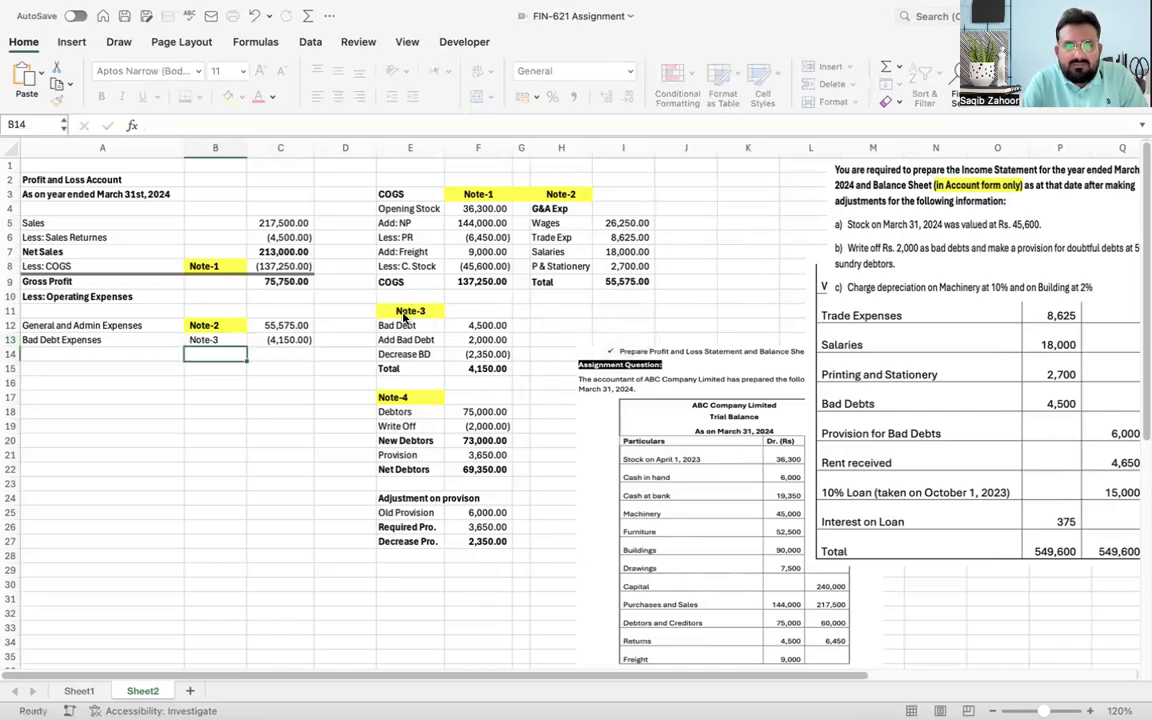
key("Up")
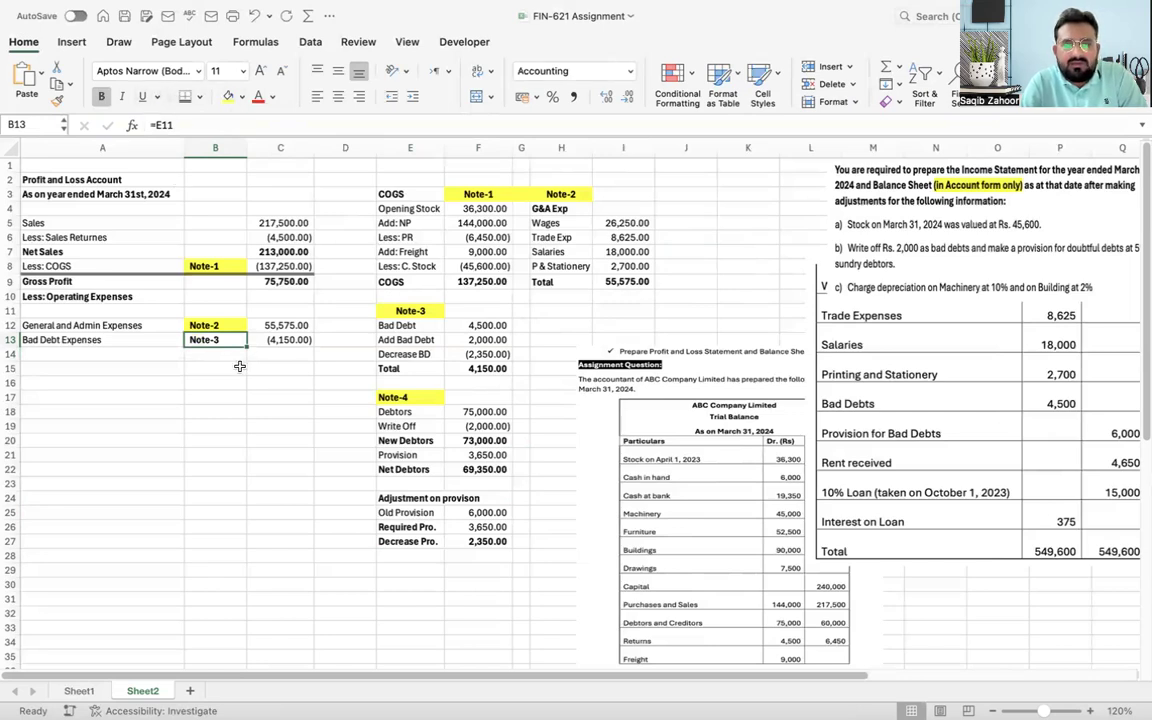
left_click(228, 96)
Step: Enter the label EBITDA in A15, leaving a blank row below Bad Debt Expenses
left_click(195, 411)
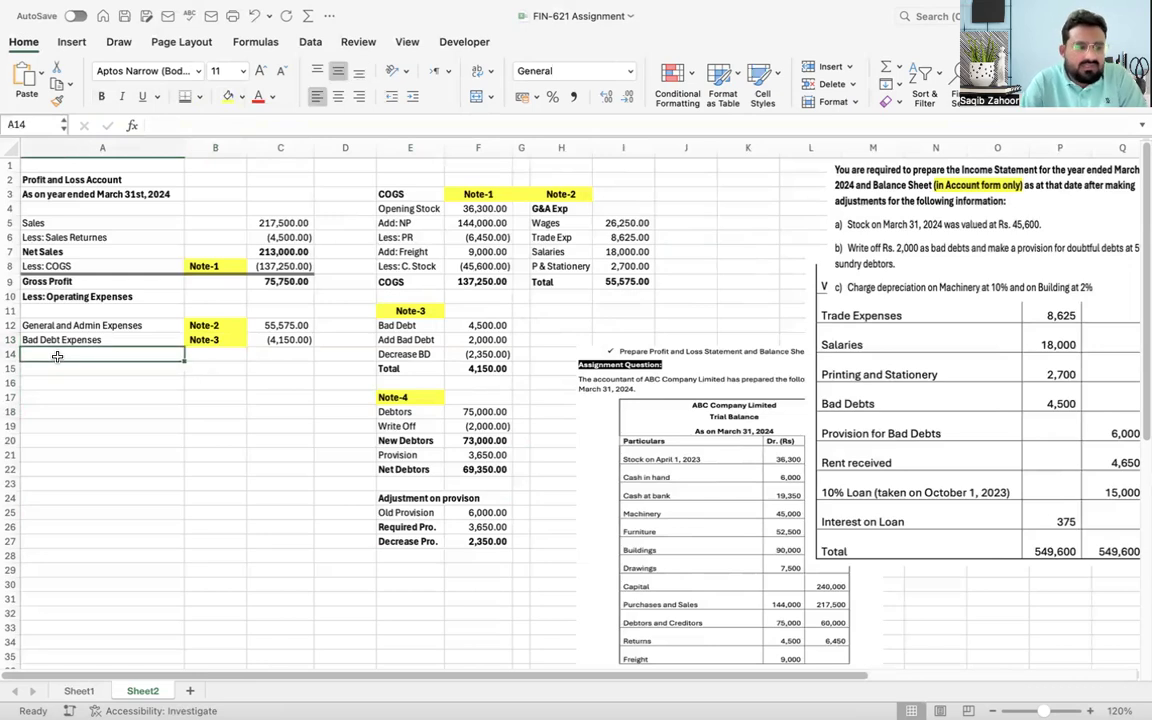
key("Down")
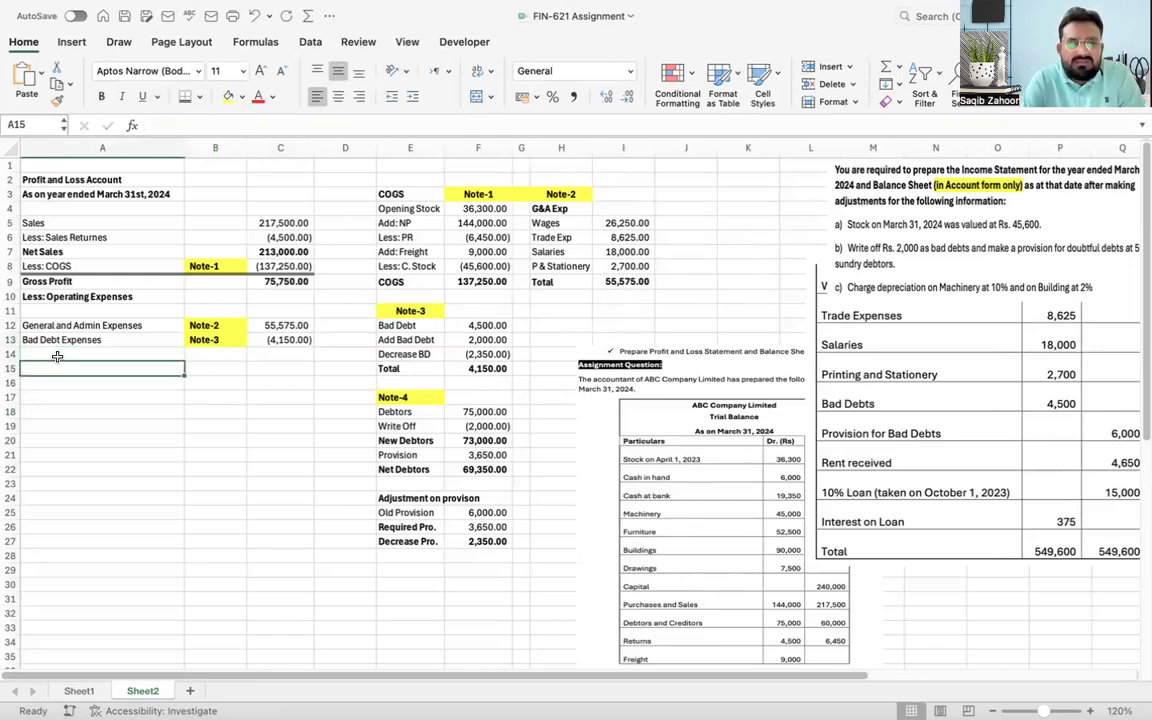
type("EB")
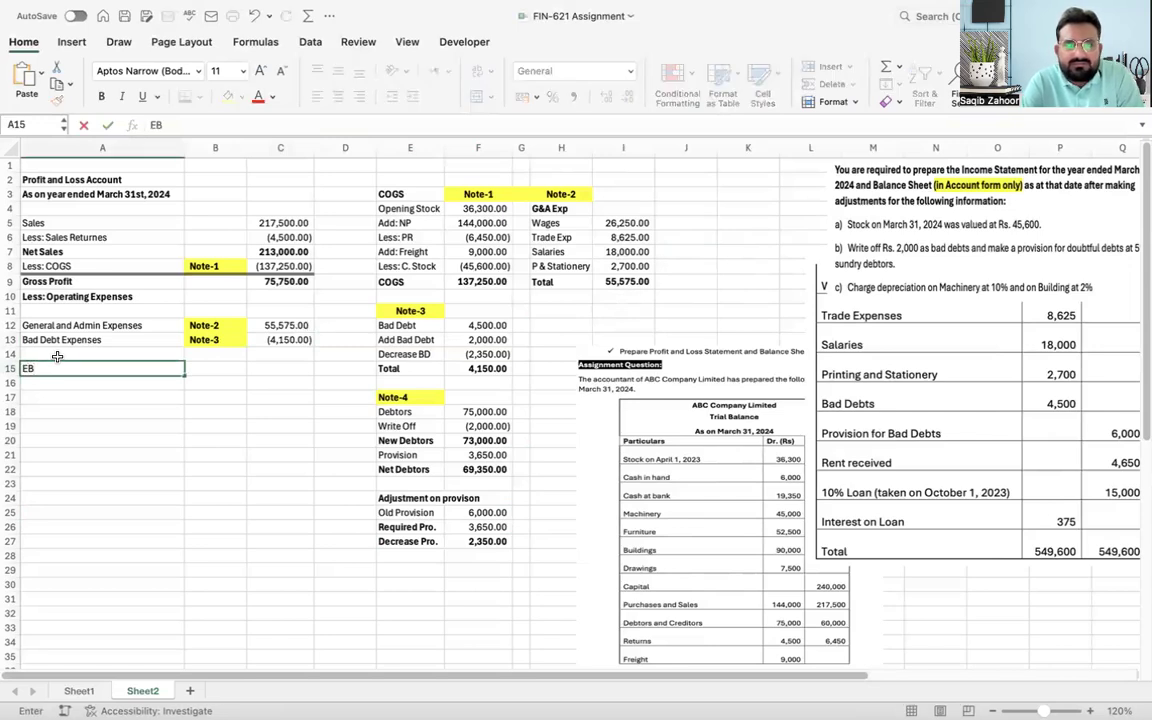
type("ITDA")
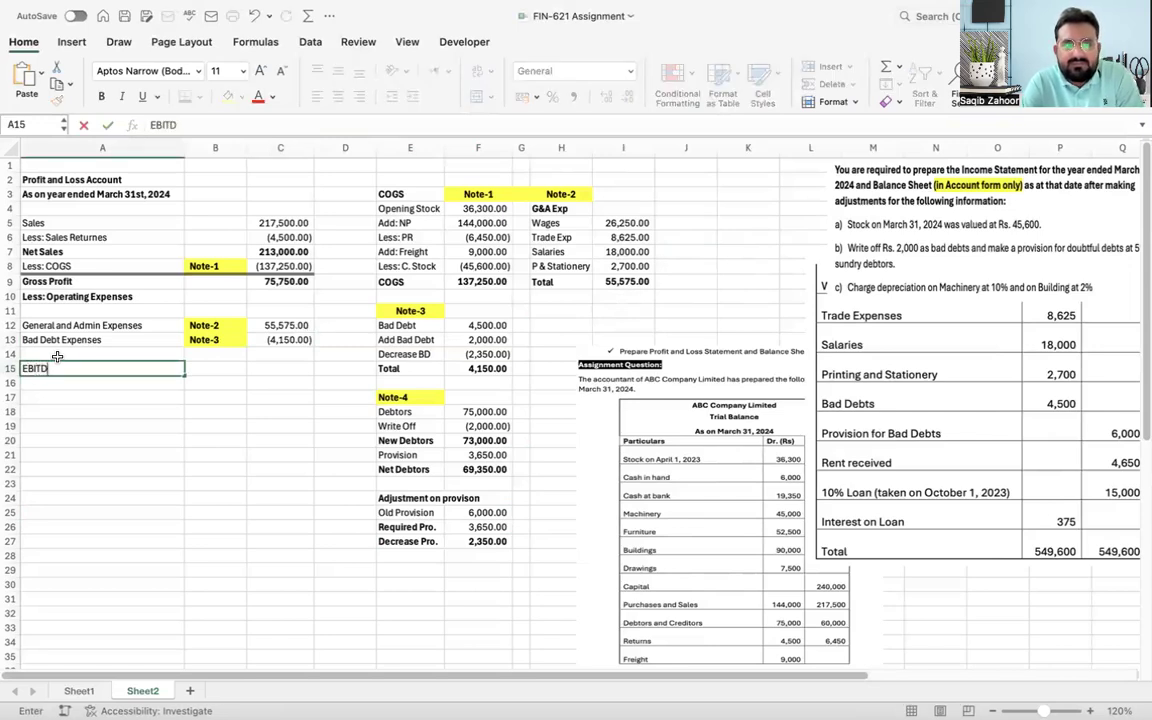
key("Return")
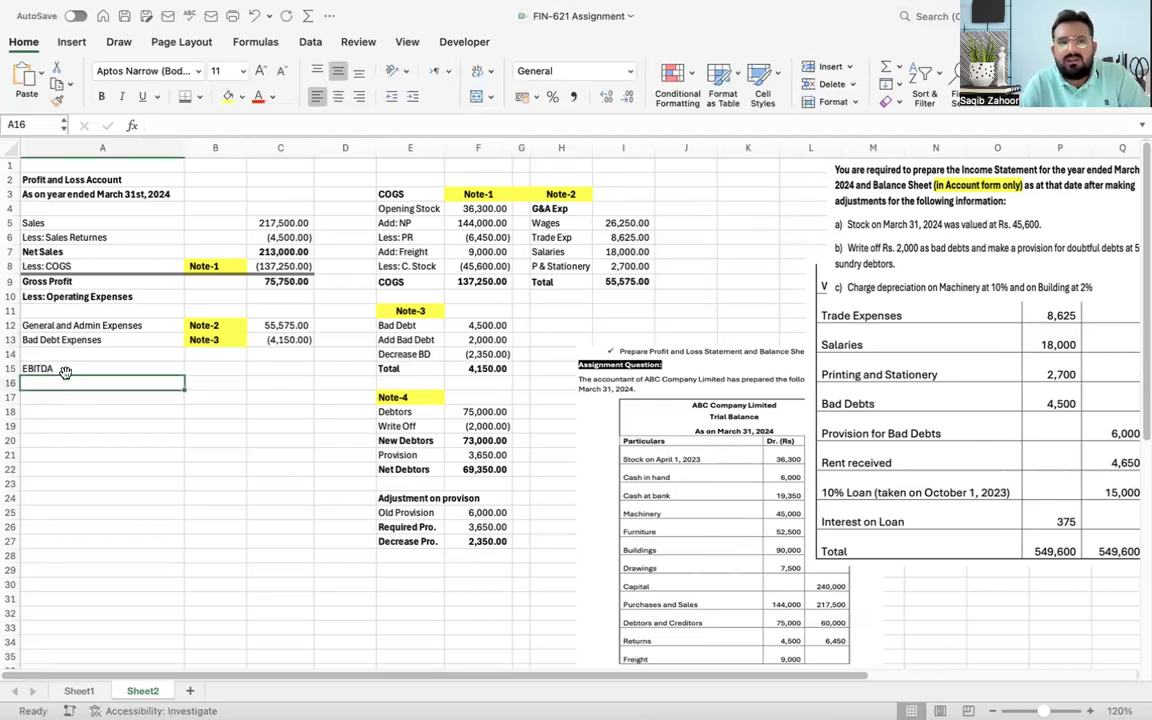
Step: Make the EBITDA row bold across A15:C15
left_click(60, 368)
key("shift+Right")
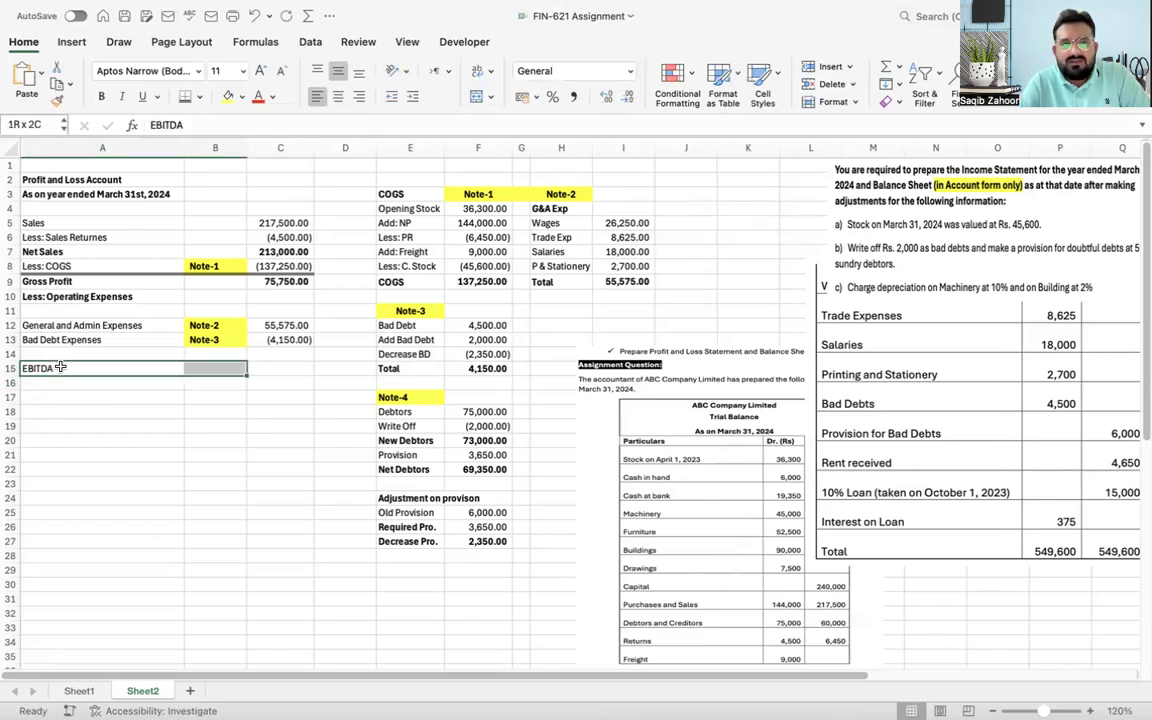
key("shift+Right")
key("ctrl+b")
key("shift+Left")
key("shift+Left")
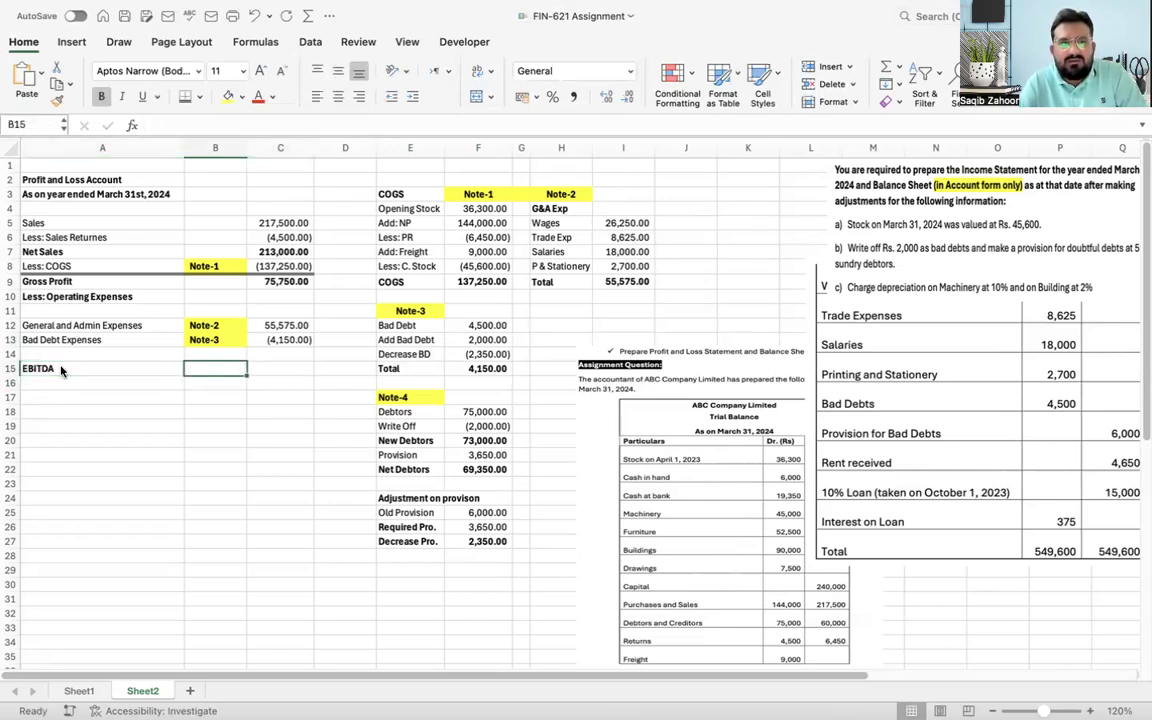
Step: Calculate EBITDA in C15 from gross profit and the two operating expense lines with =C9+C12+C13
key("Right")
key("Right")
type("=")
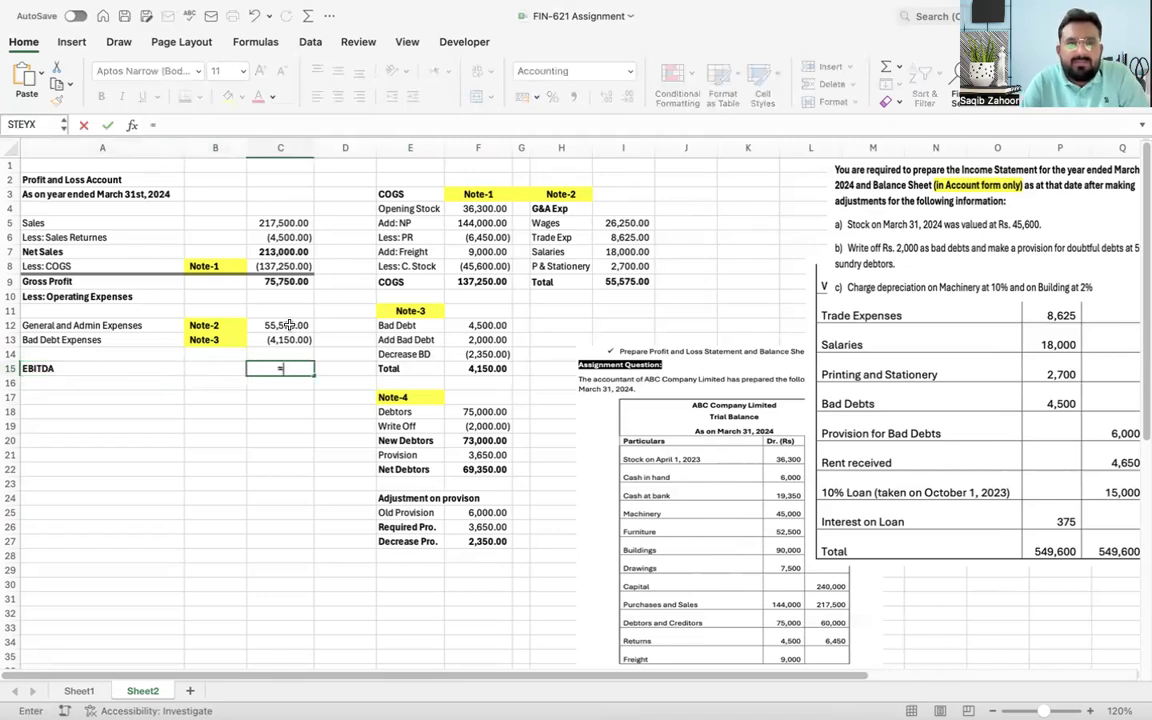
left_click(286, 281)
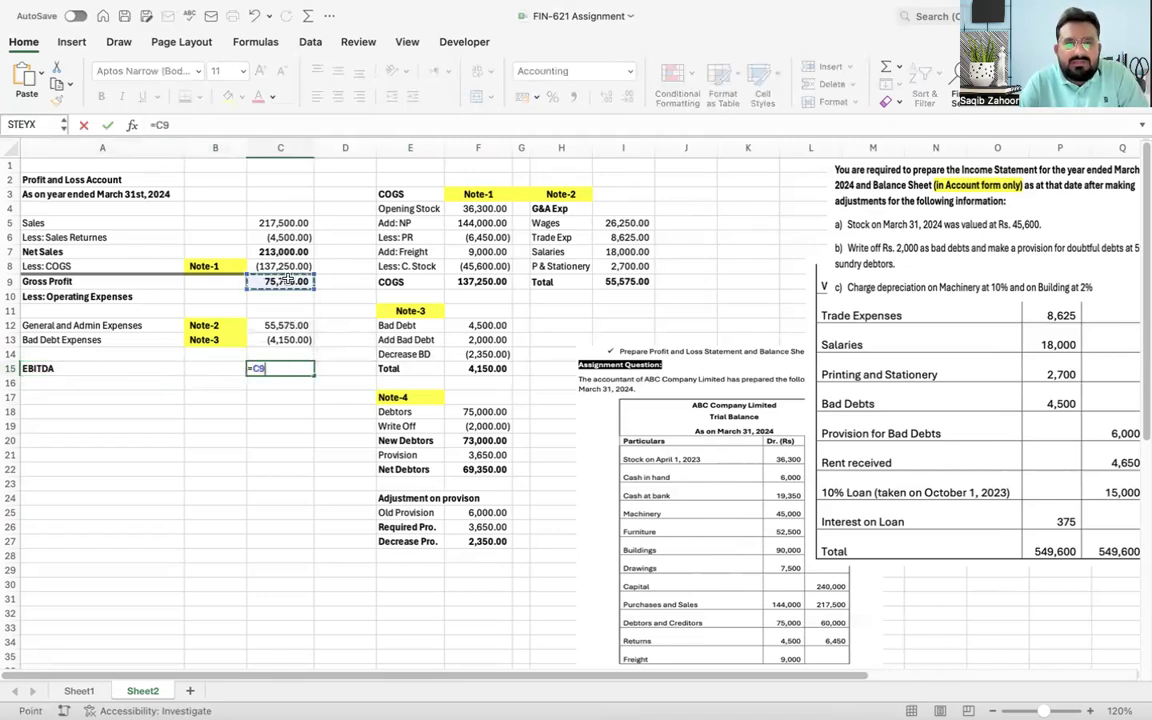
type("+")
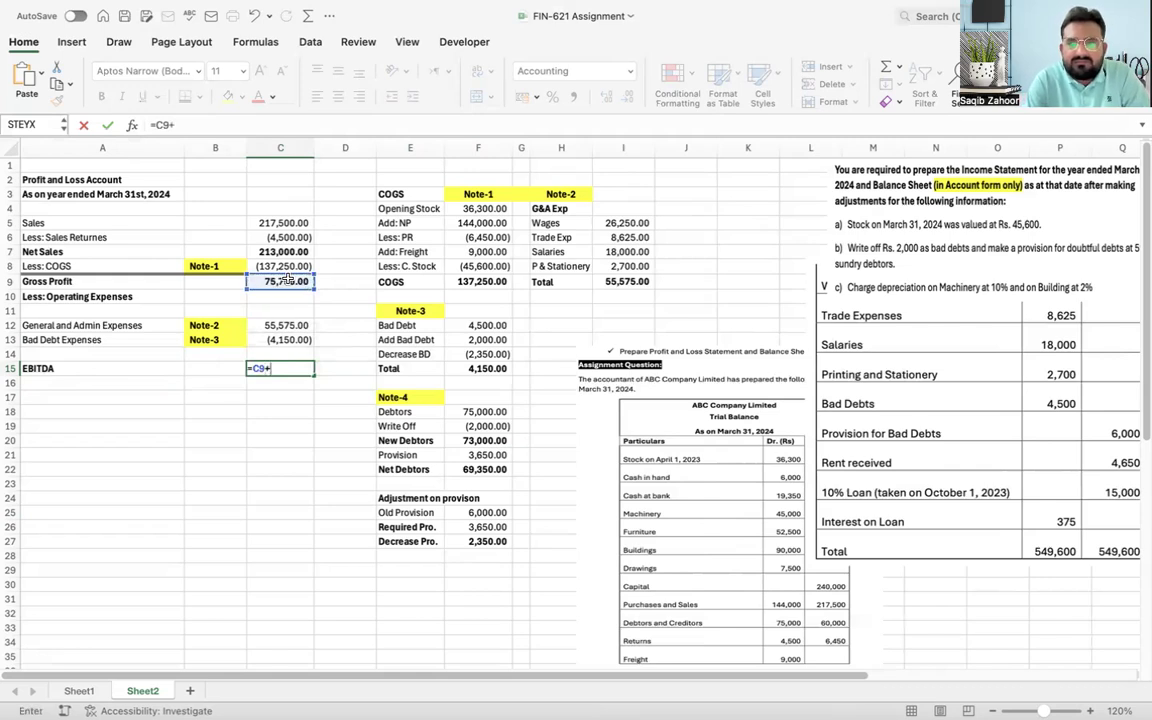
left_click(286, 325)
type("+")
left_click(284, 341)
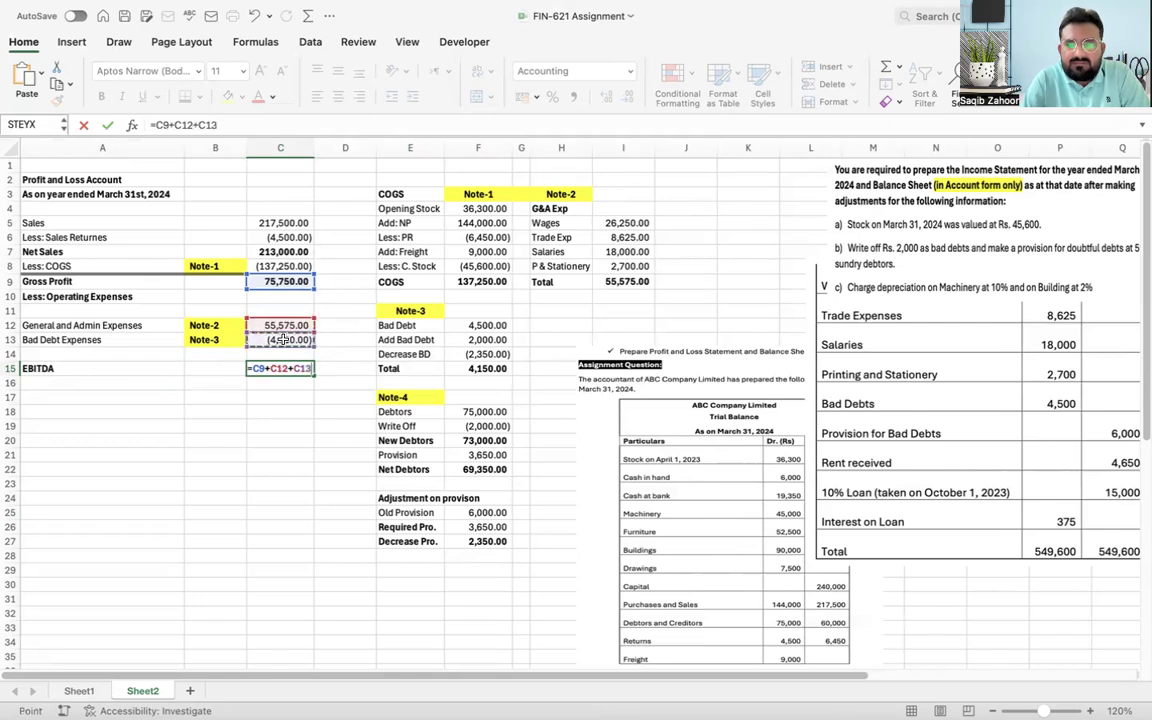
key("Return")
Step: Turn the General and Admin Expenses amount in C12 into a negative figure by changing its formula to =-I9
left_click(286, 325)
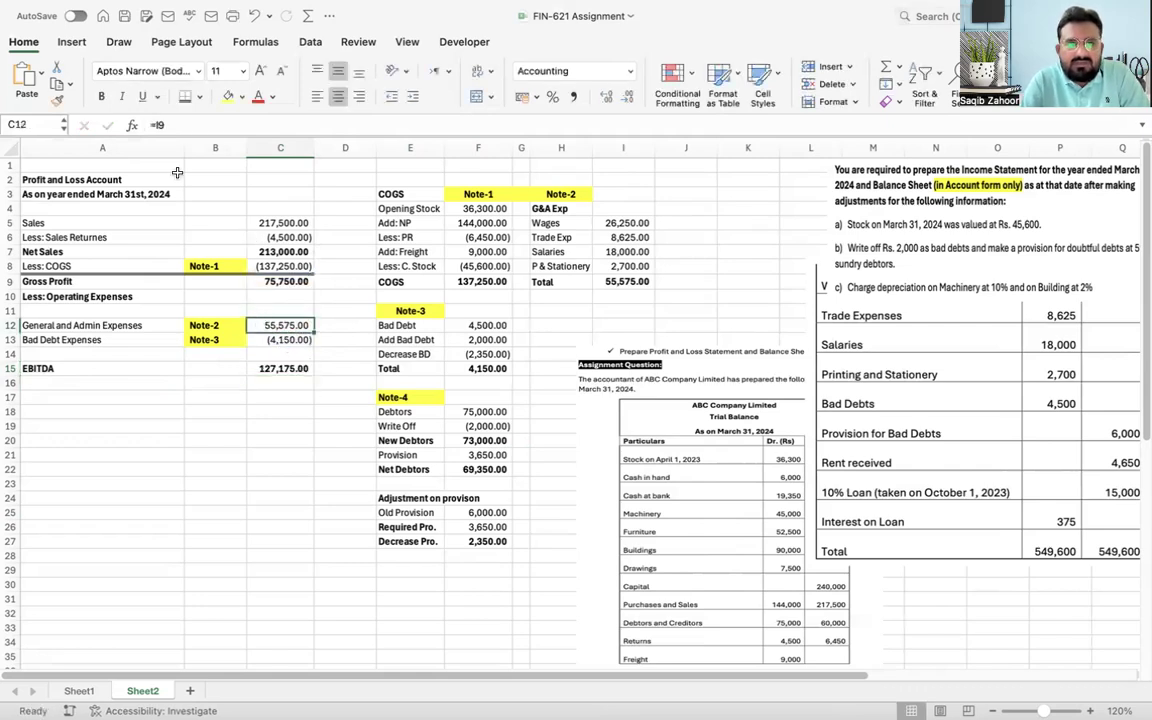
left_click(153, 124)
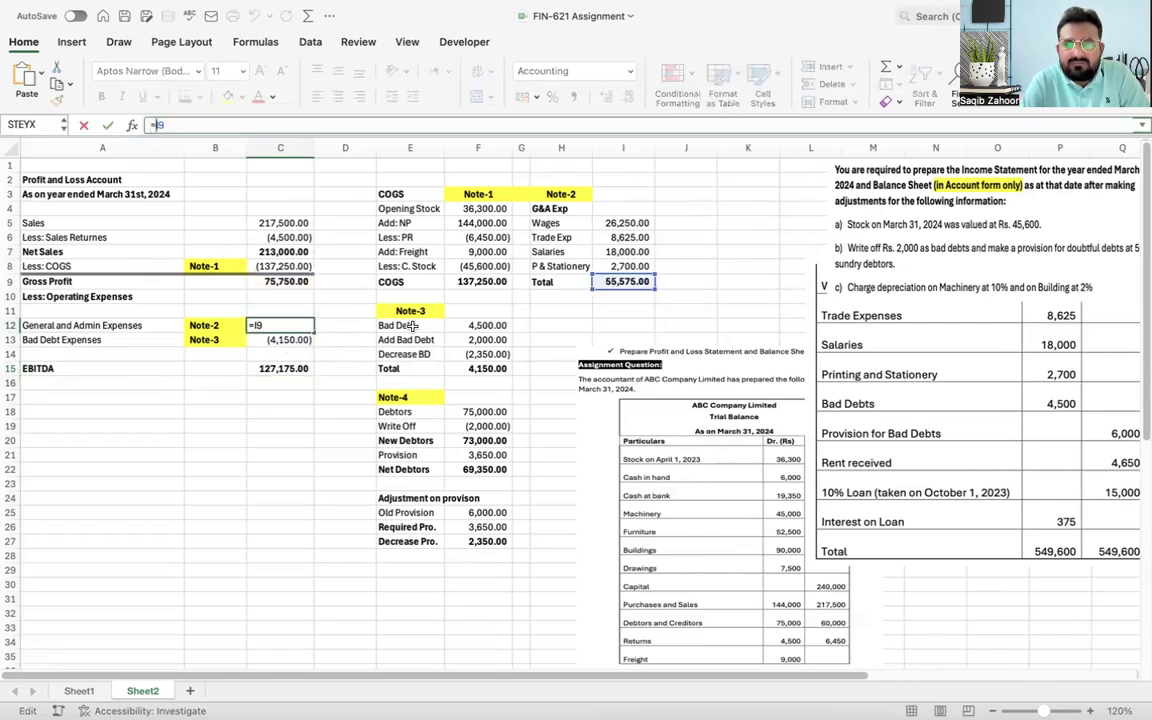
type("-")
key("Return")
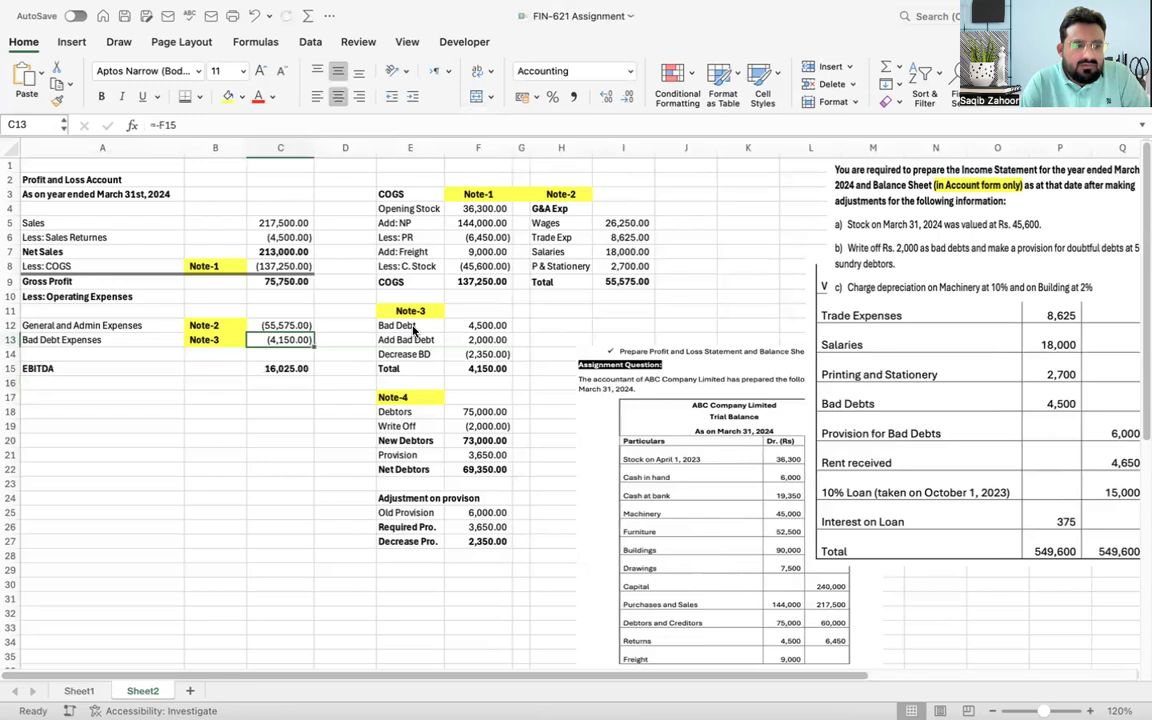
Step: Move the block from General and Admin Expenses through EBITDA (A12:C15) down three rows to A15:C18
key("Up")
key("Up")
key("Left")
key("Left")
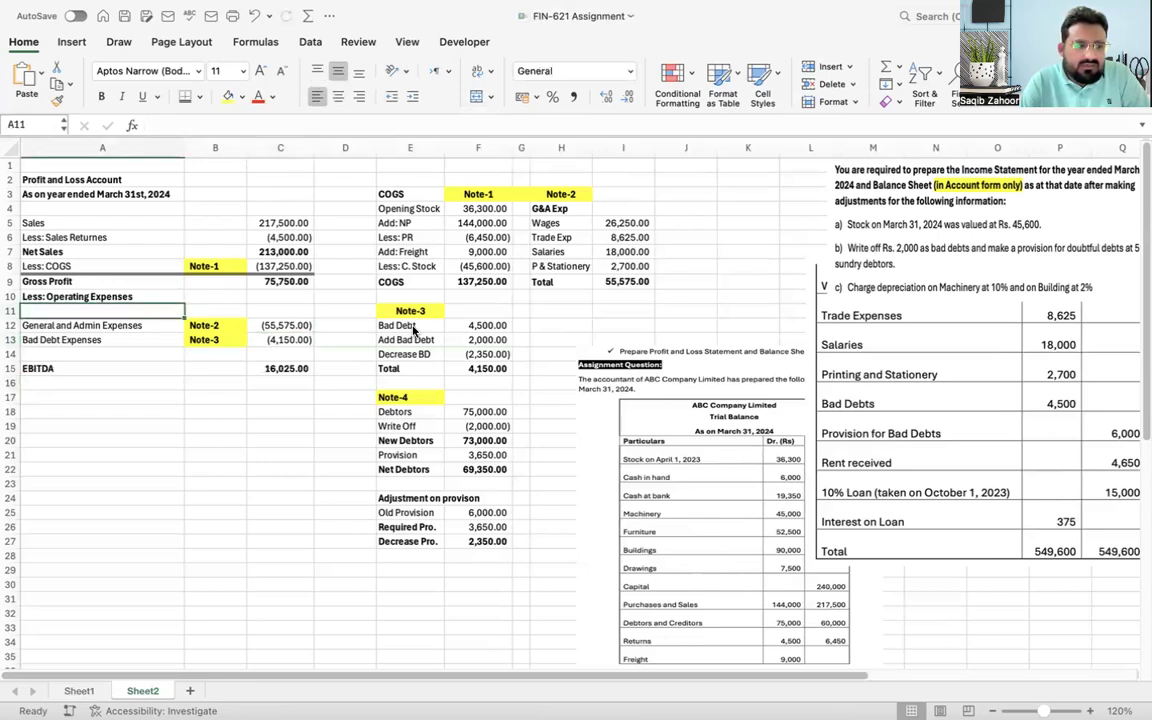
key("Down")
key("shift+Right")
key("shift+Right")
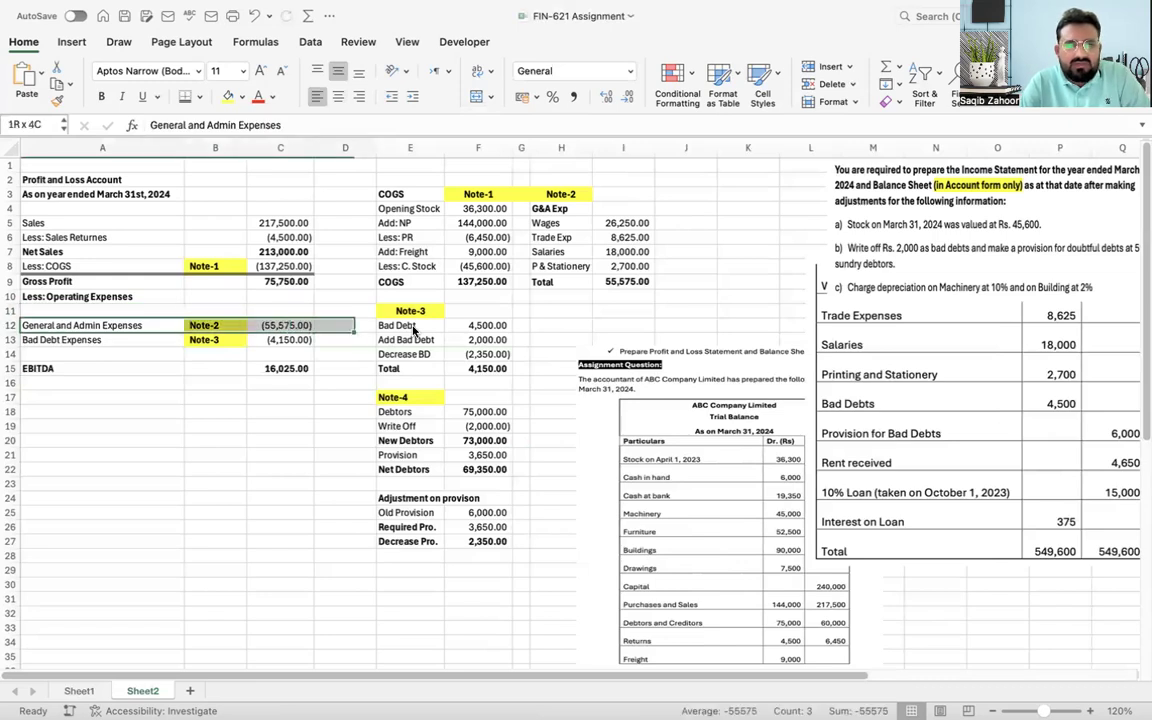
key("shift+Down")
key("shift+Down")
key("shift+Down")
key("ctrl+c")
key("super+v")
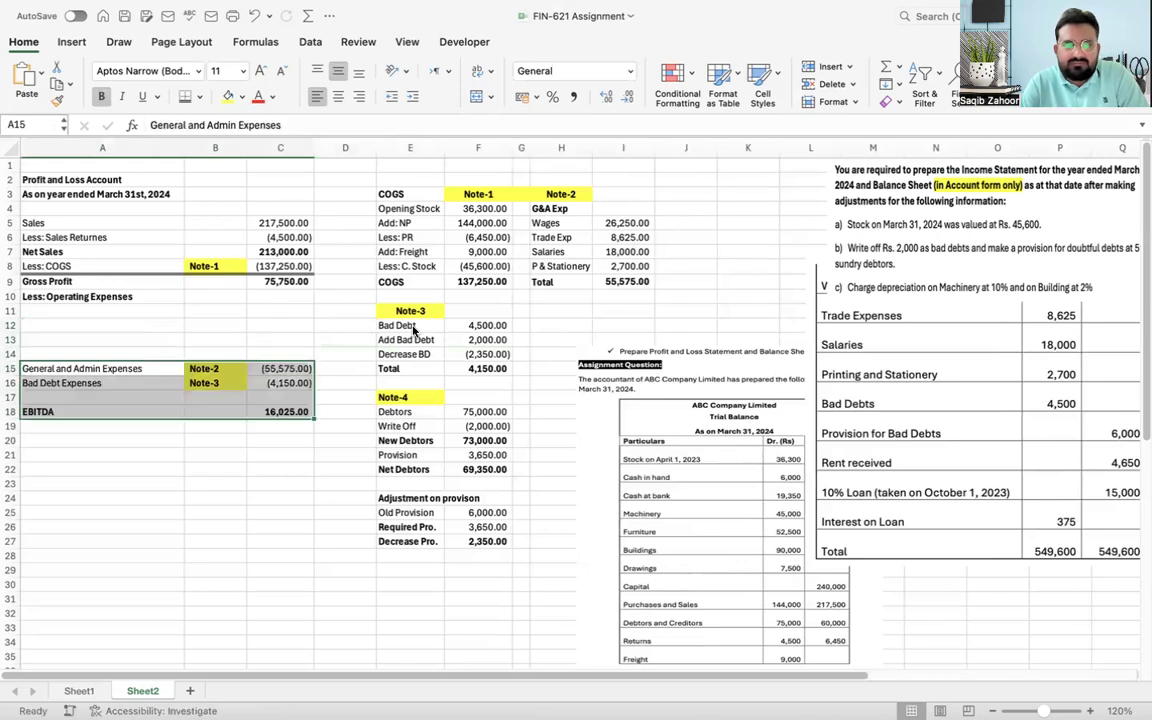
Step: Enter the label Other Revenue in A12
key("Up")
key("Up")
key("Up")
type("Other Revenue")
key("Return")
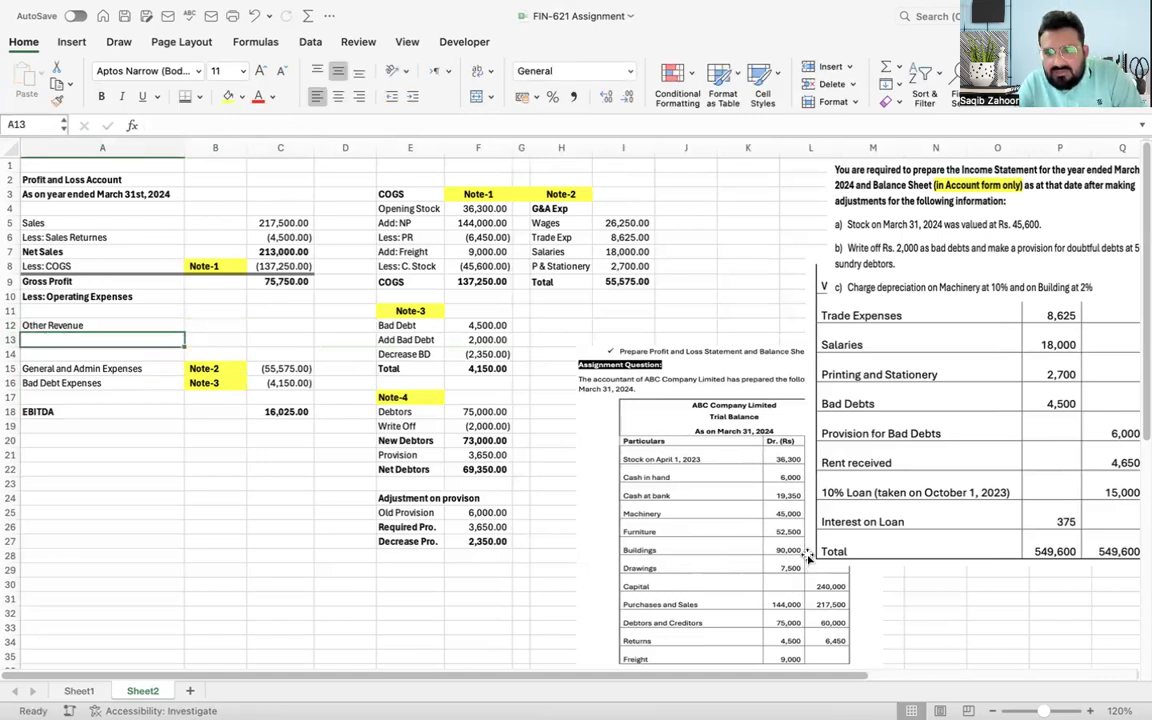
Step: Enter the rent received of 4650 from the trial balance as the Other Revenue amount in C12
left_click(836, 468)
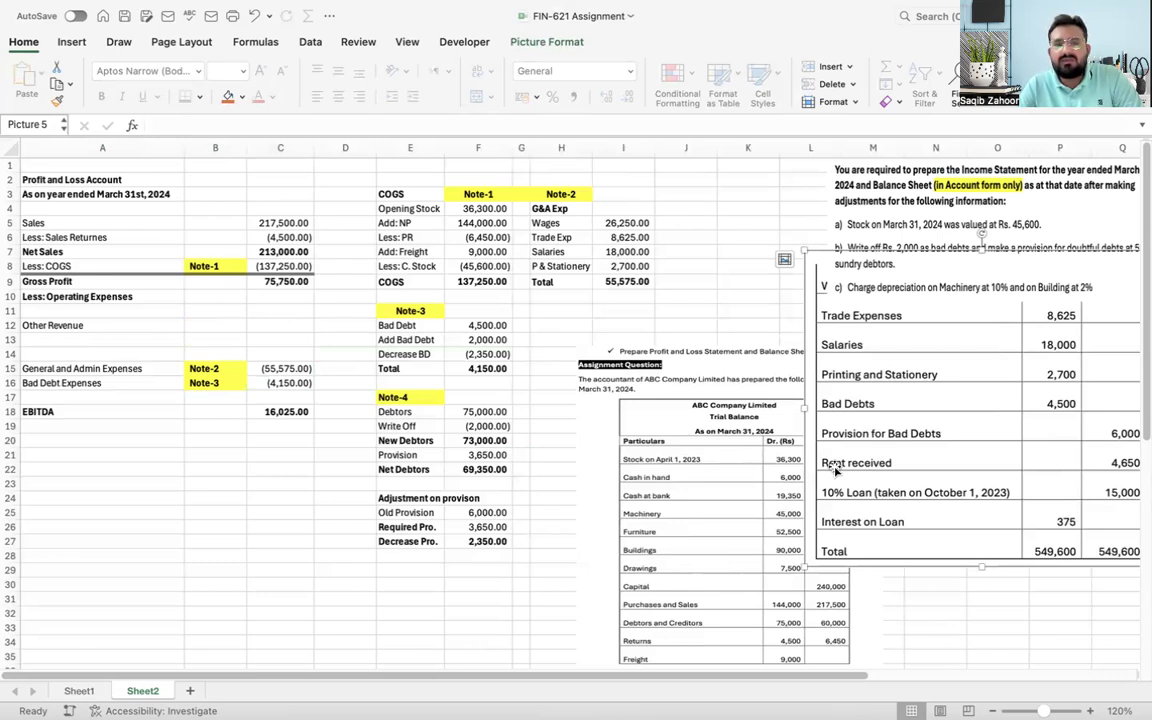
left_click(88, 322)
key("Right")
key("Right")
type("4650")
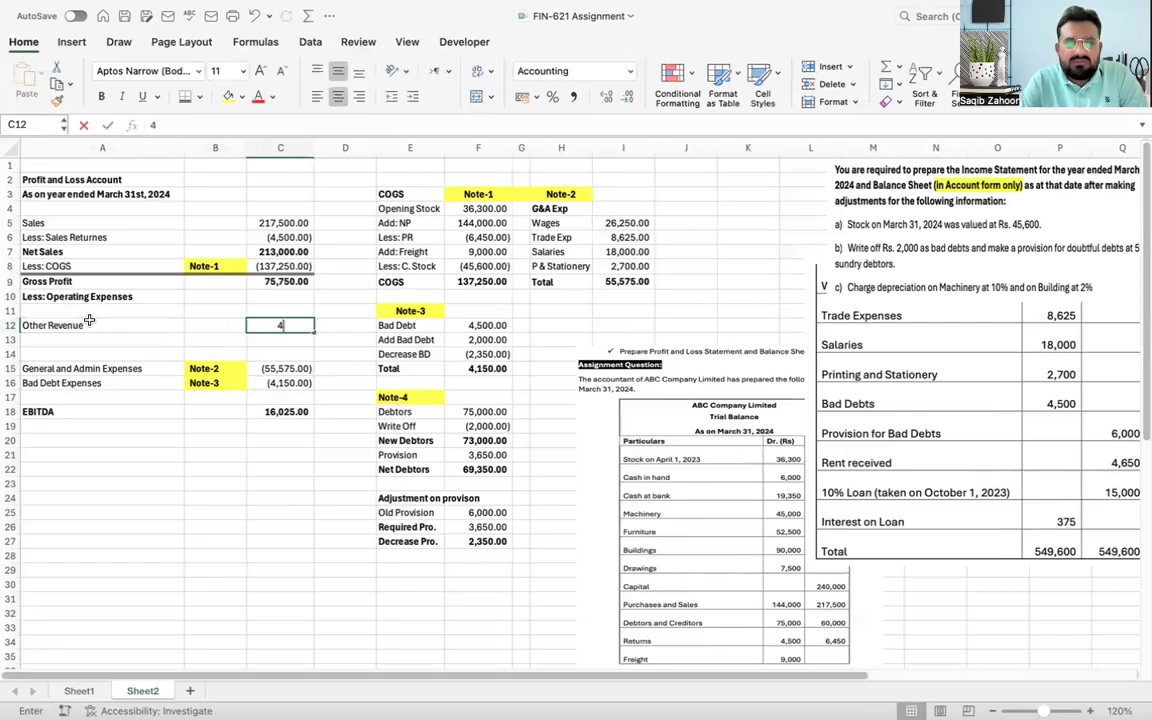
key("Return")
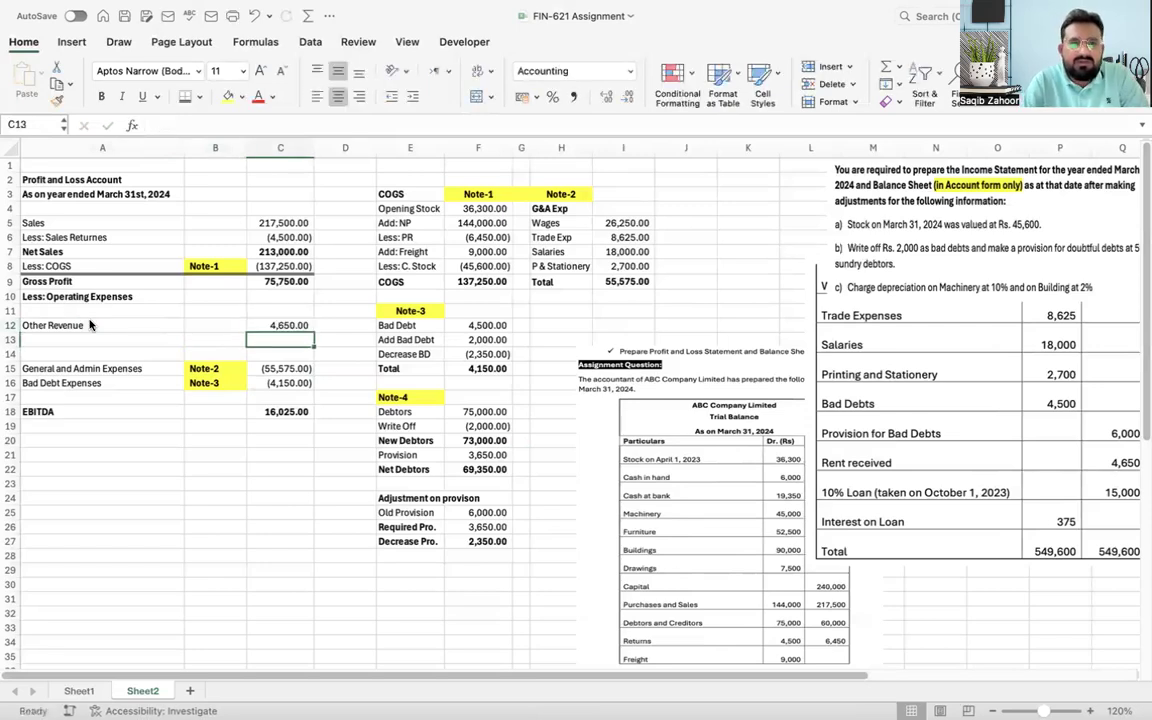
Step: Enter the label Profit after other Revenue in A14
key("Left")
key("Up")
key("Left")
key("Down")
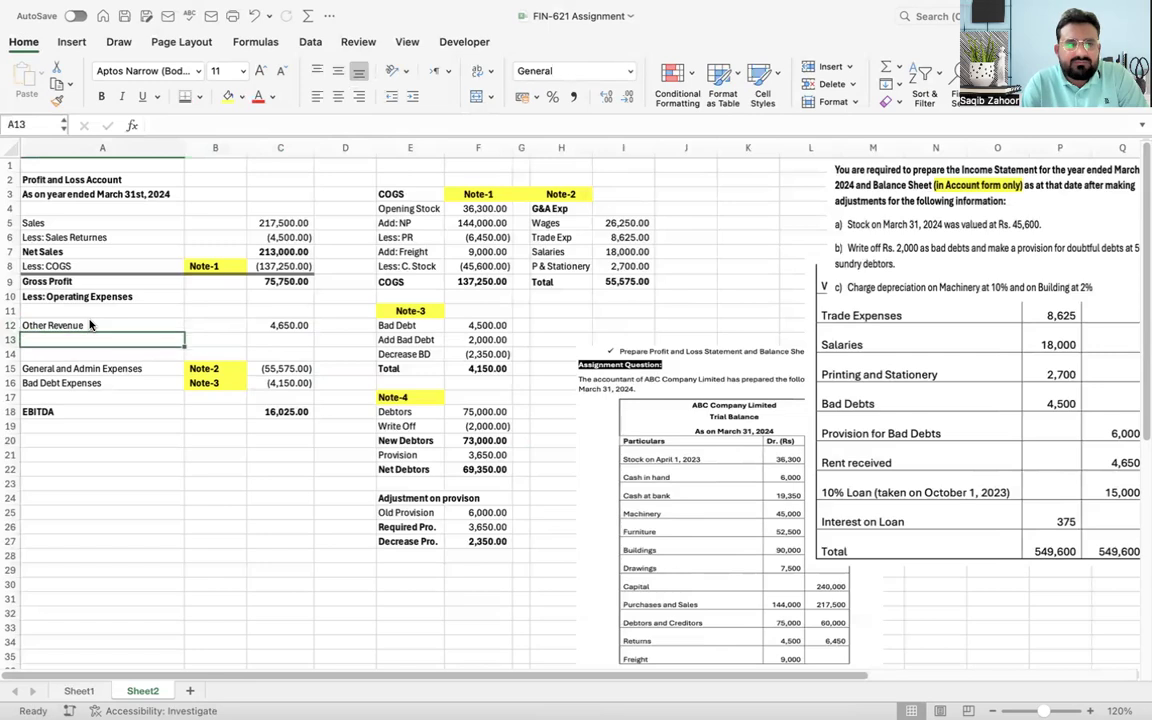
key("Down")
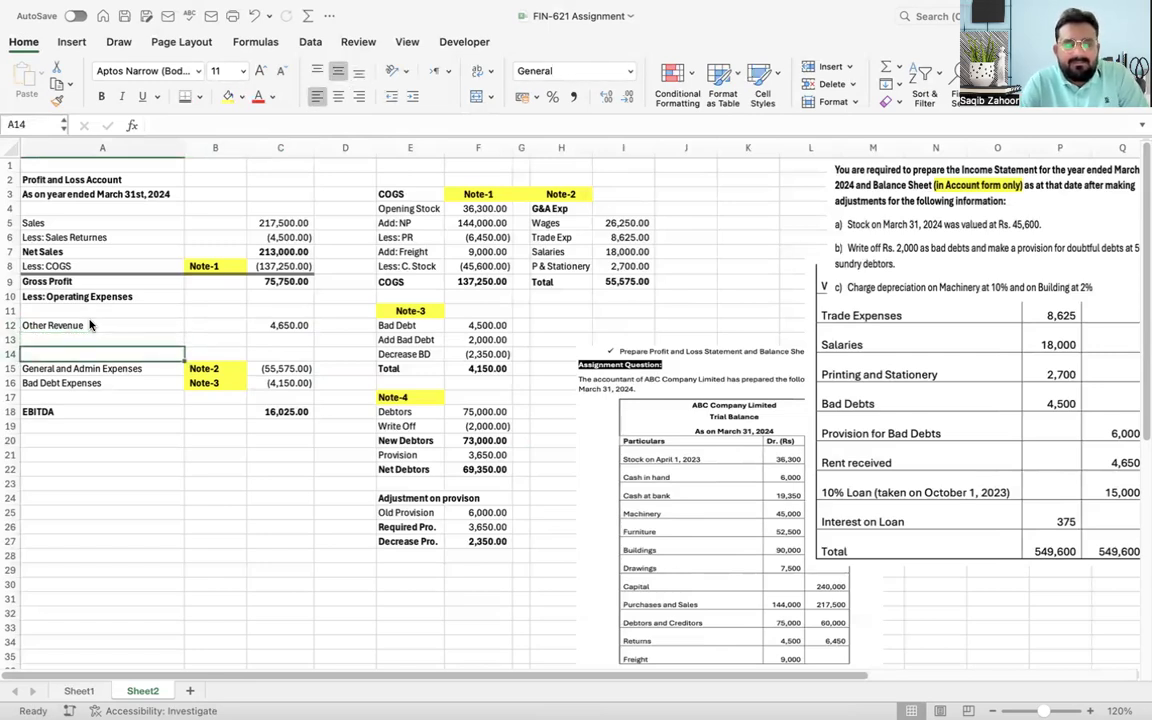
type("Profit after othe")
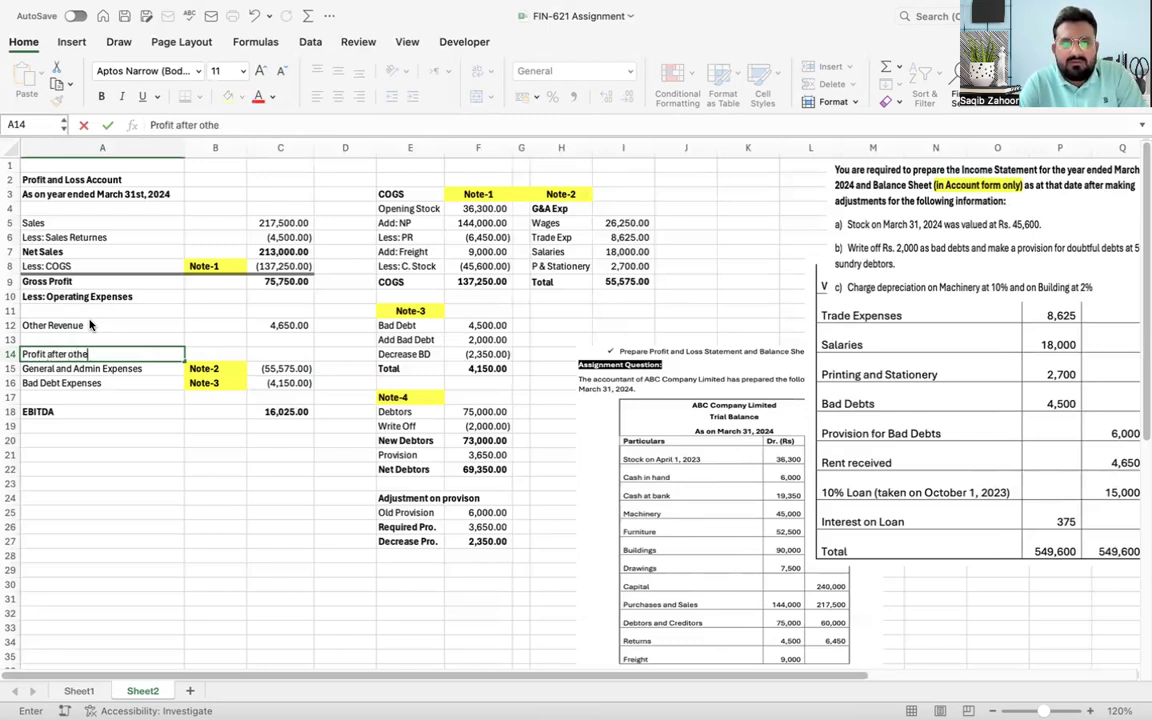
type("r Revenue")
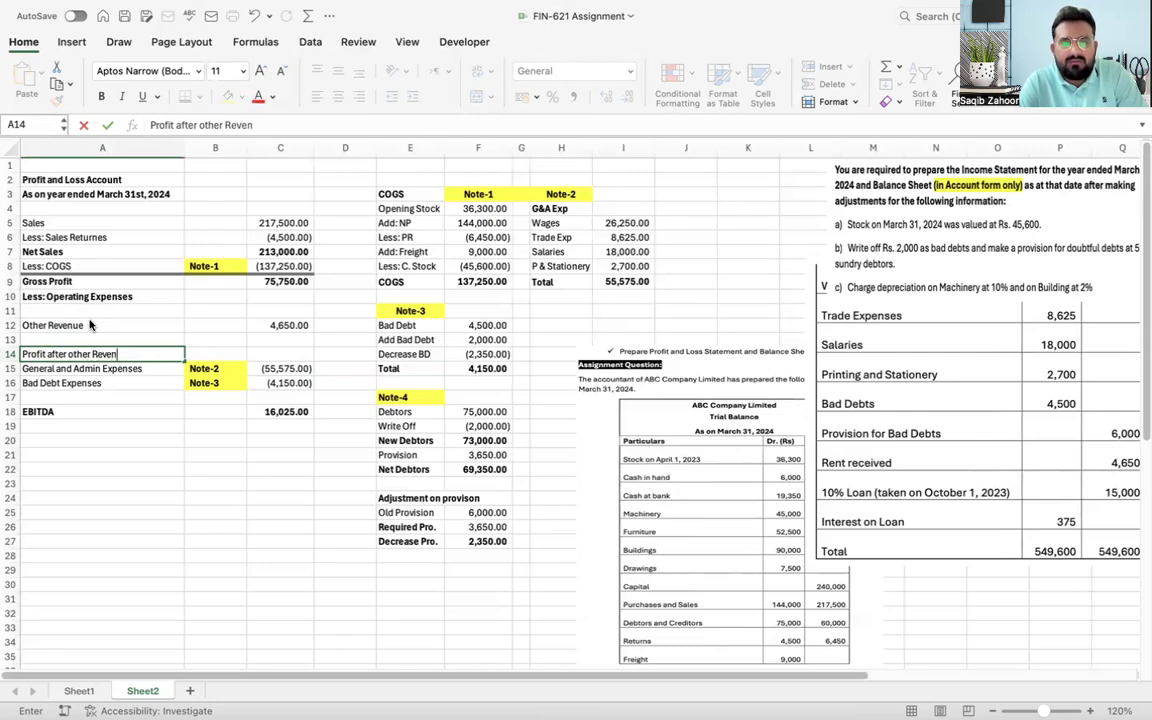
key("Return")
Step: Calculate profit after other revenue in C14 by adding gross profit and other revenue with =C9+C12
key("Up")
key("Right")
key("Right")
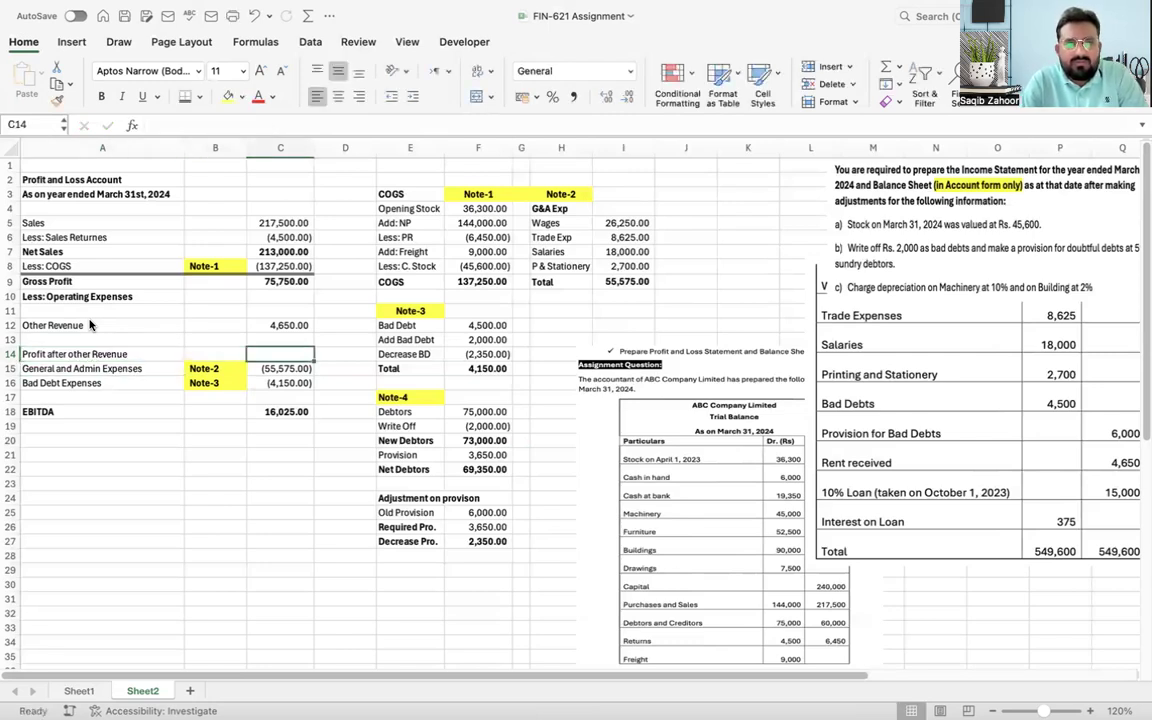
type("=")
key("Up")
key("Up")
key("Up")
key("Up")
key("Up")
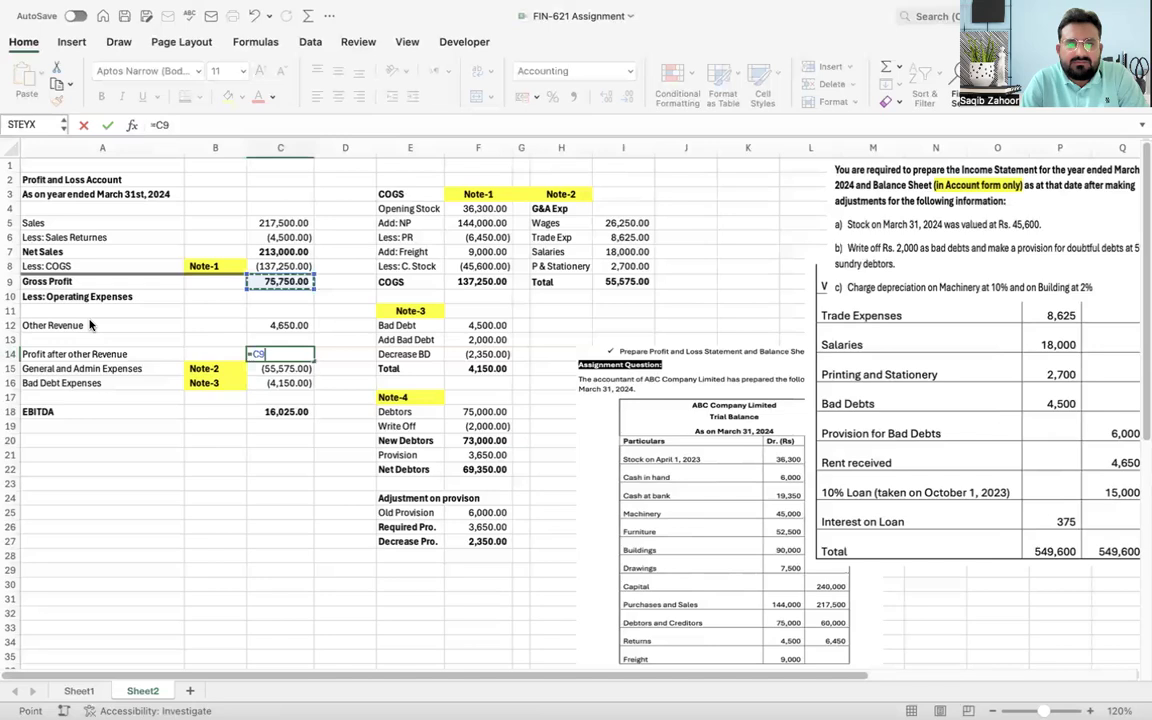
type("+")
key("Up")
key("Up")
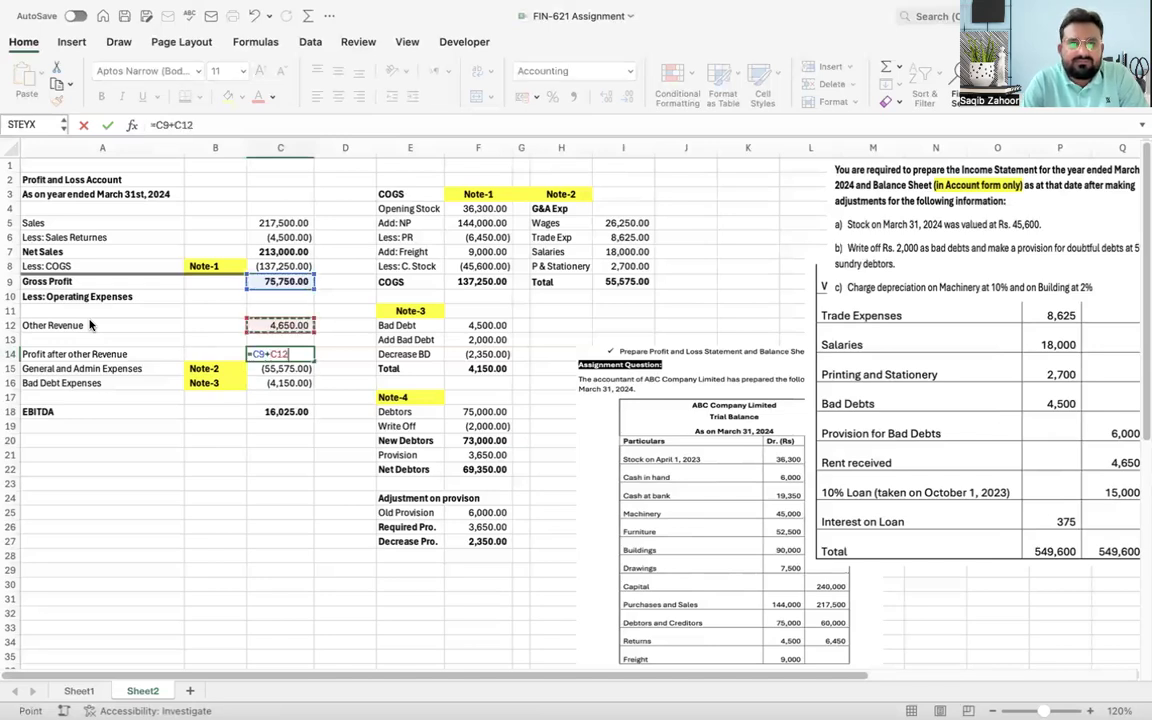
key("Return")
Step: Move the Other Revenue row from A12:C12 up to row 11
key("Left")
key("Up")
key("Up")
key("Up")
key("Up")
key("Left")
key("Down")
key("shift+Right")
key("shift+Right")
key("ctrl+x")
key("Up")
key("Return")
Step: Move the Profit after other Revenue row from A14:C14 up to row 12 and make it bold
key("Down")
key("Down")
key("Down")
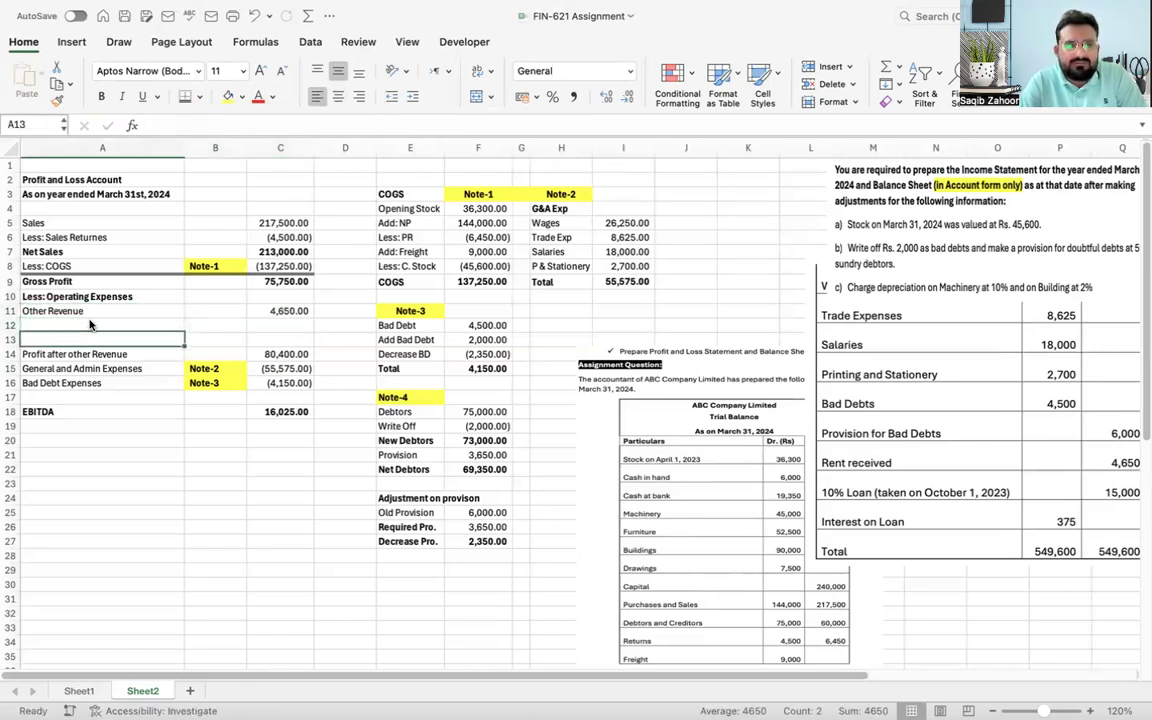
key("shift+Right")
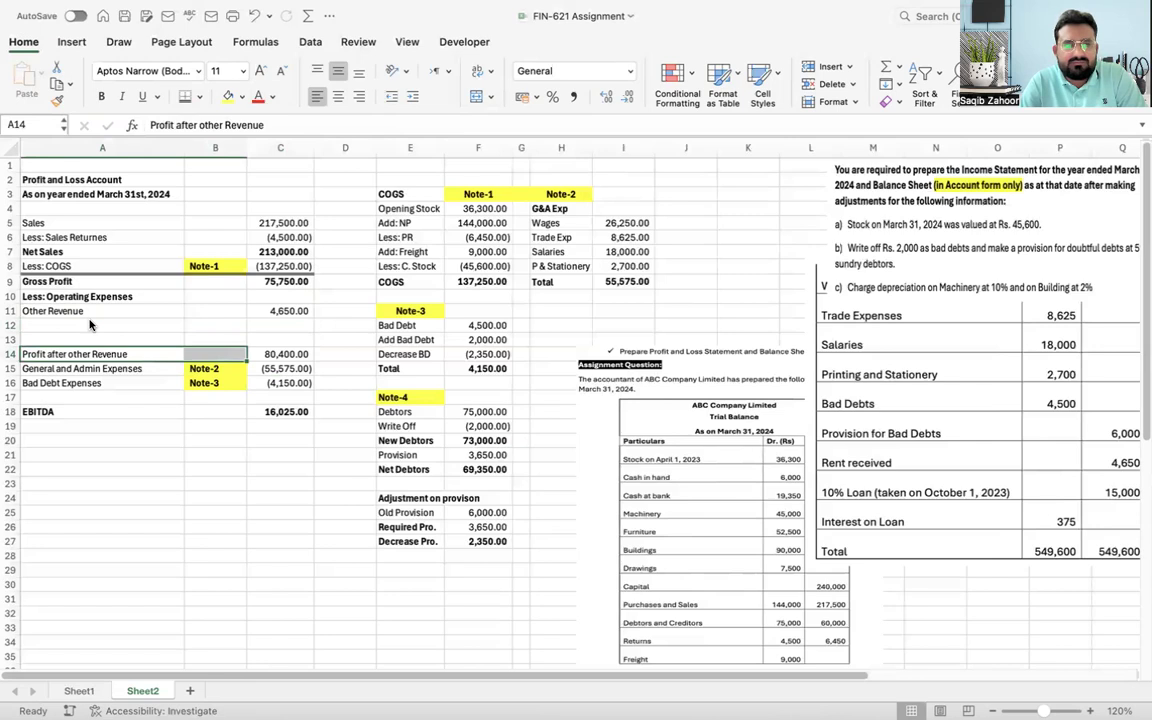
key("shift+Right")
key("ctrl+x")
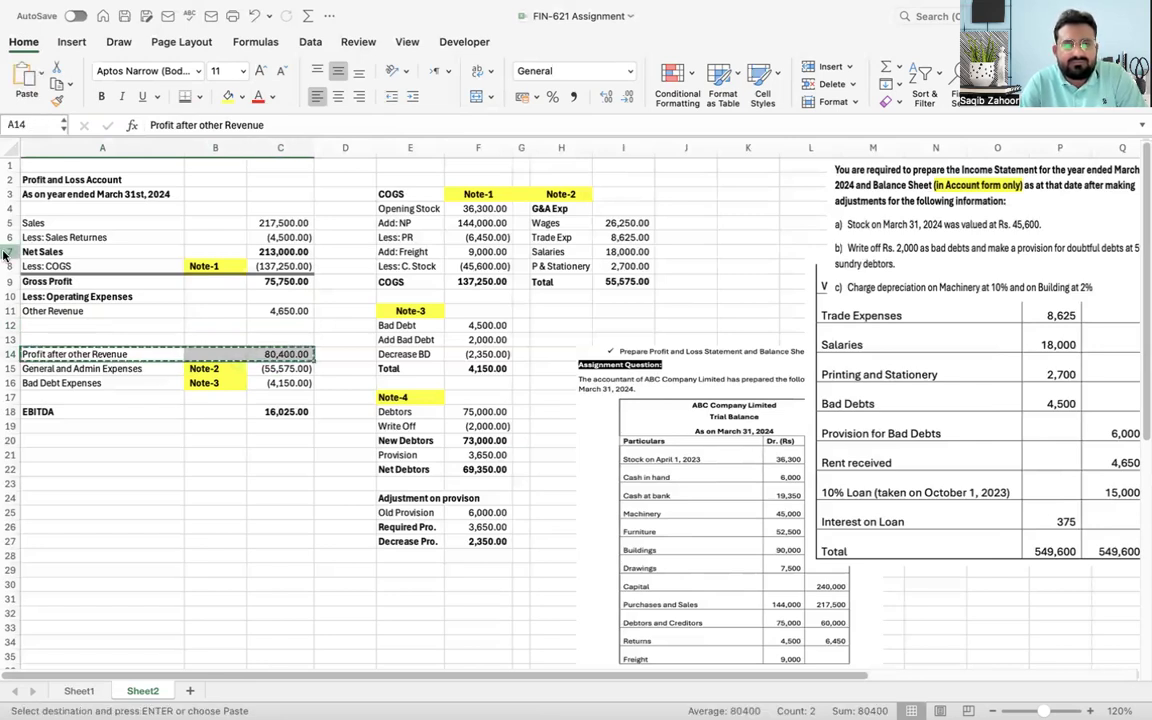
key("Up")
key("Up")
key("ctrl+v")
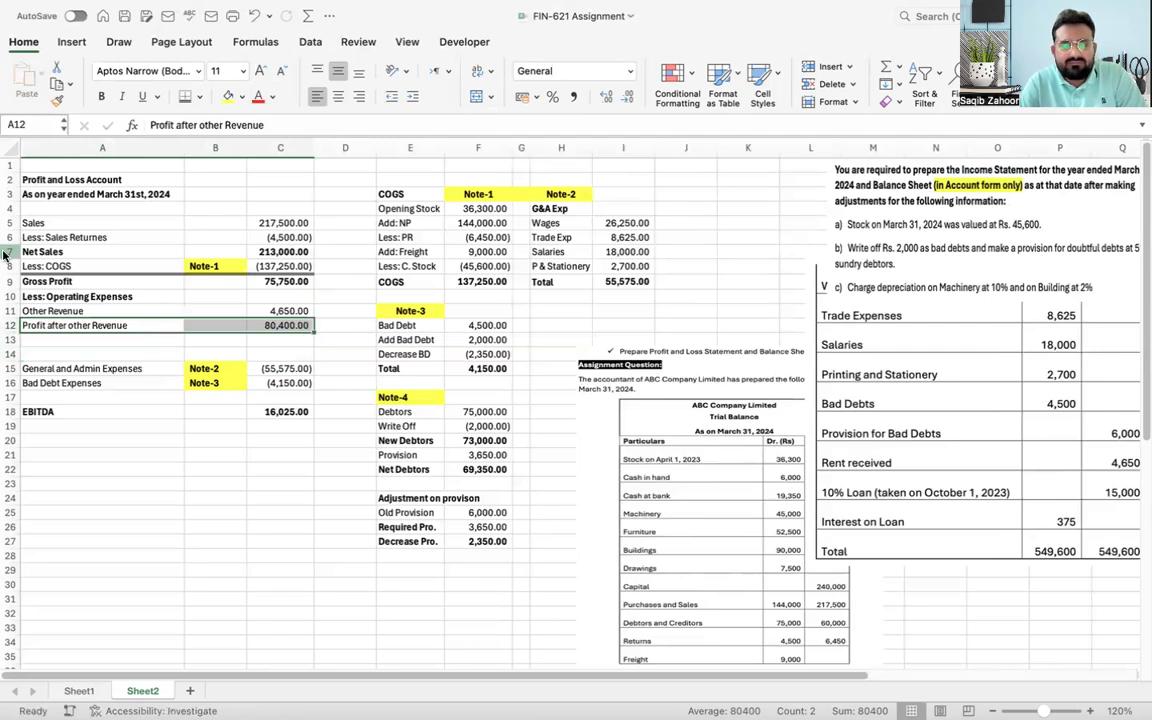
key("ctrl+b")
Step: Apply the same bottom border as the COGS row across the Other Revenue row, A11:C11
key("Up")
key("shift+Right")
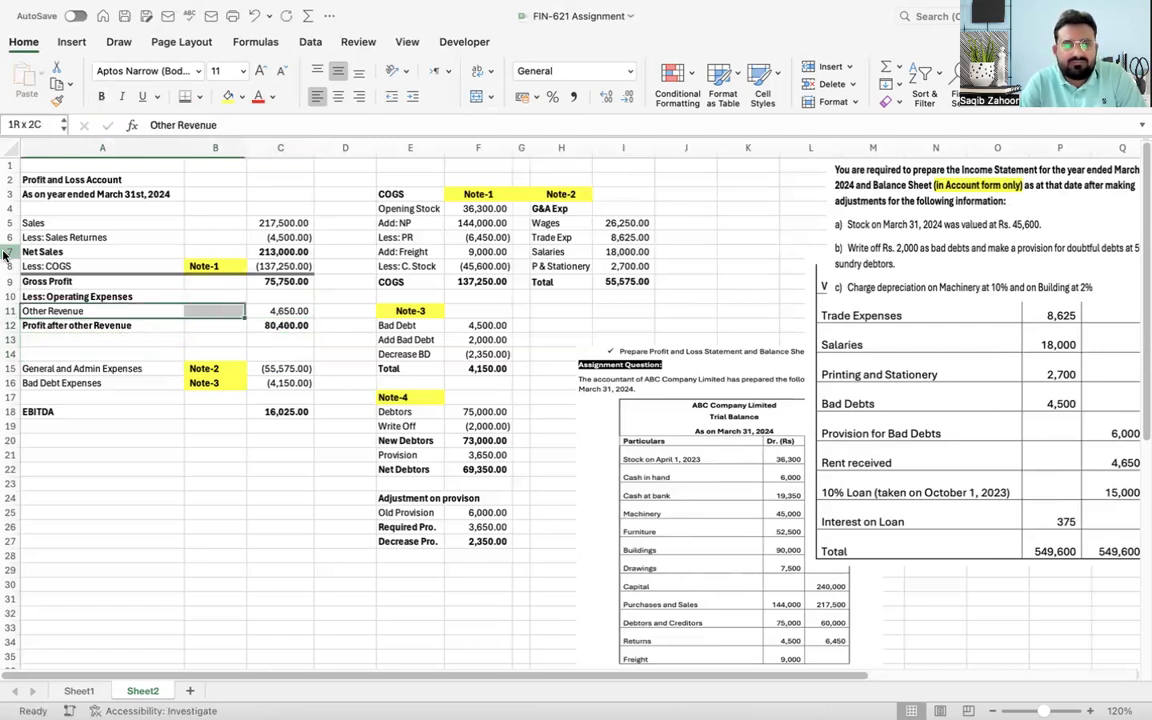
key("shift+Right")
left_click(184, 95)
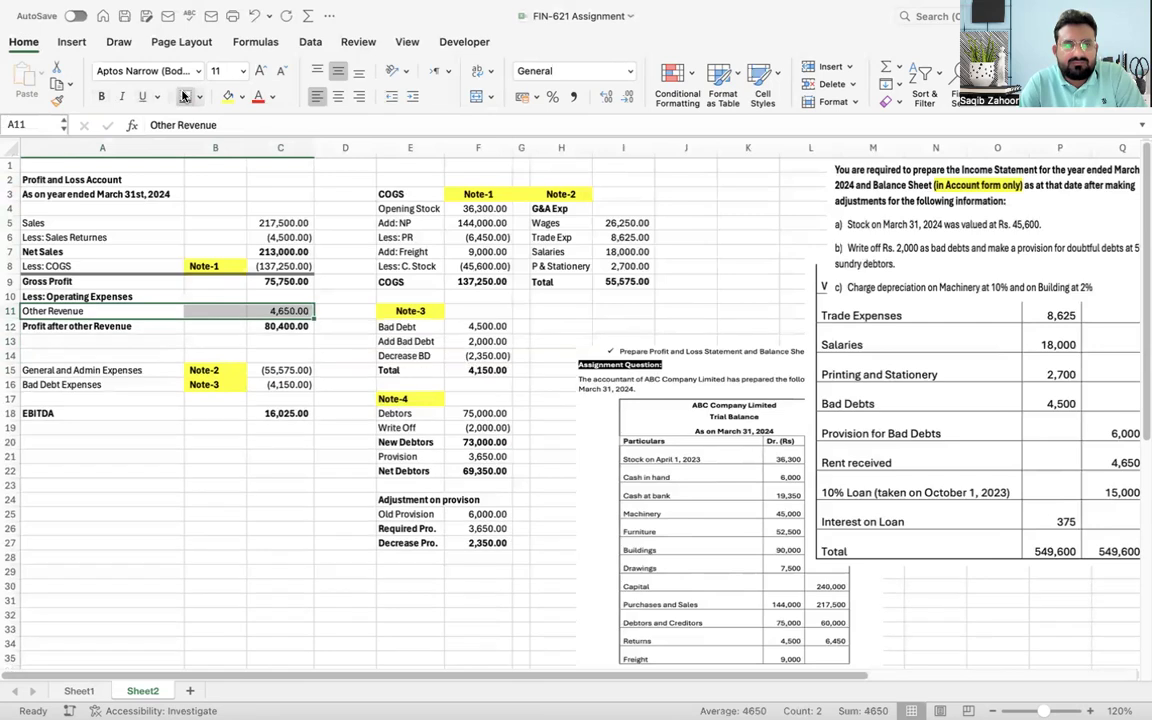
Step: Move the block from General and Admin Expenses through EBITDA (A15:C18) up one row to start at A14
left_click(68, 369)
key("shift+Right")
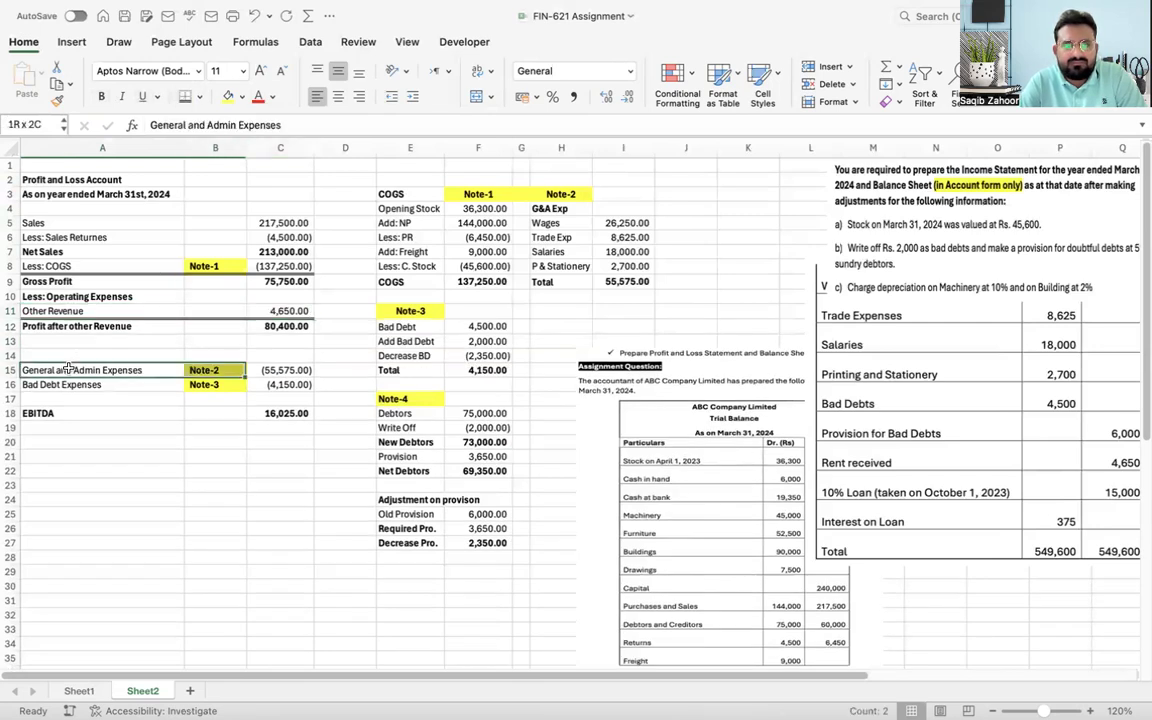
key("shift+Right")
key("shift+Down")
key("shift+Down")
key("shift+Down")
key("ctrl+c")
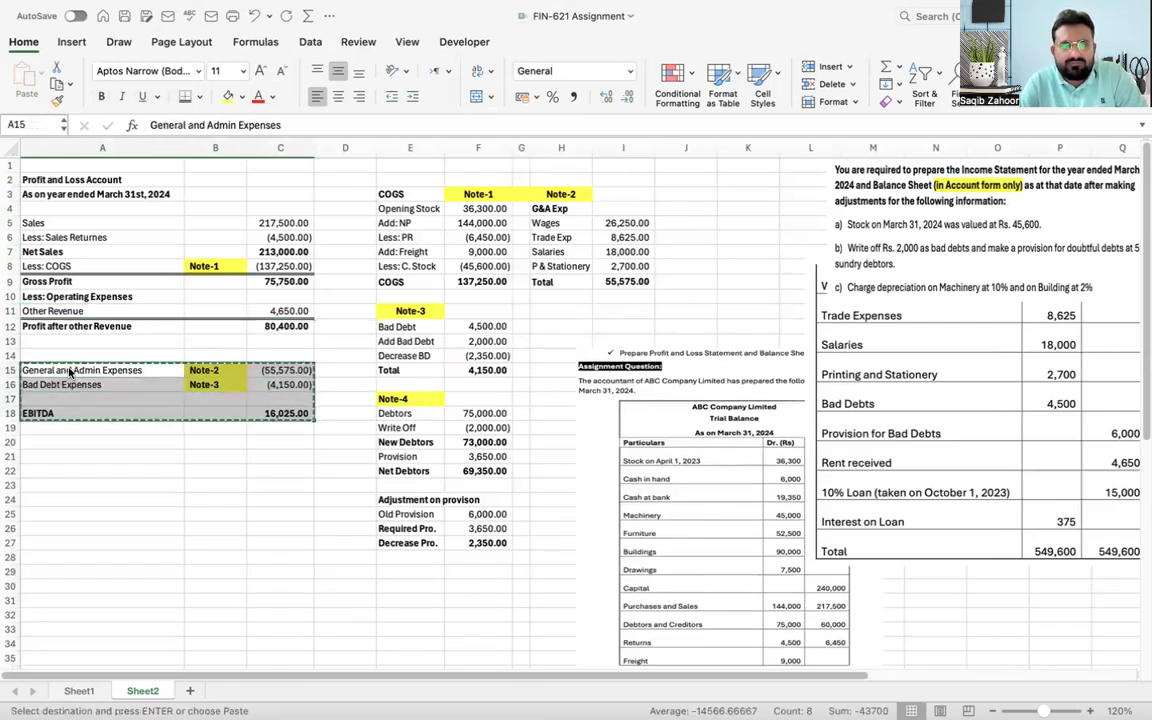
key("Up")
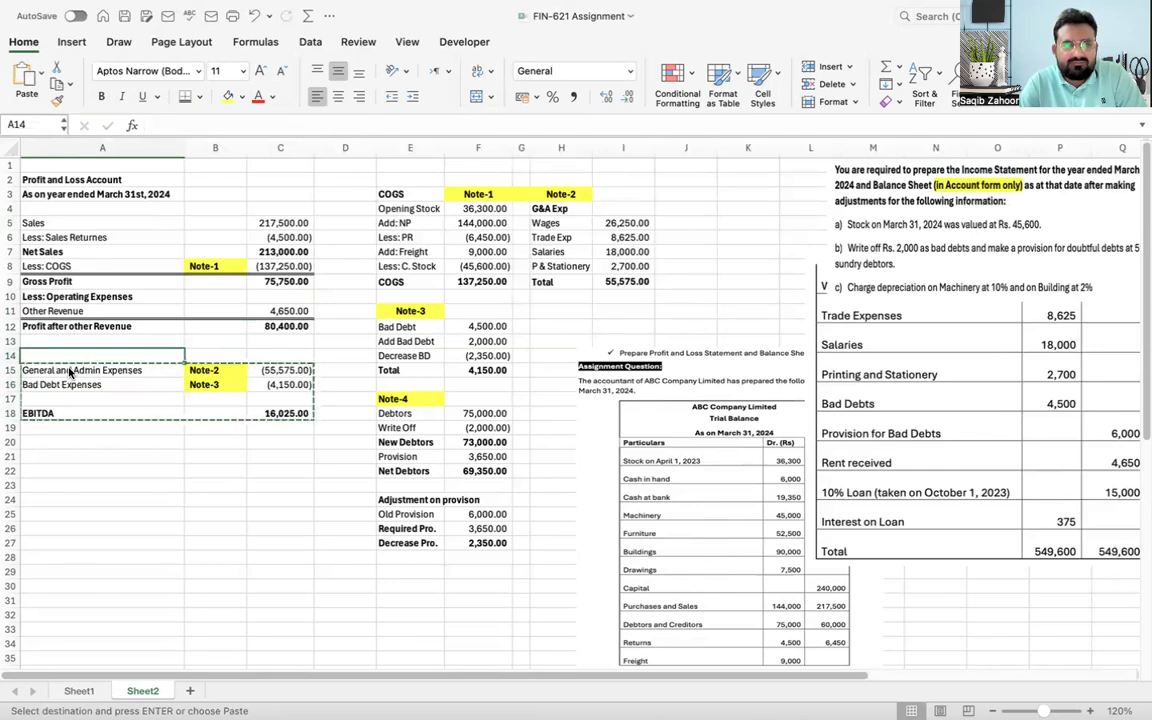
key("ctrl+v")
Step: Move the Less: Operating Expenses heading from A10 to A13, directly above General and Admin Expenses
key("Up")
key("Up")
key("Up")
key("Up")
key("ctrl+c")
key("Down")
key("Down")
key("Down")
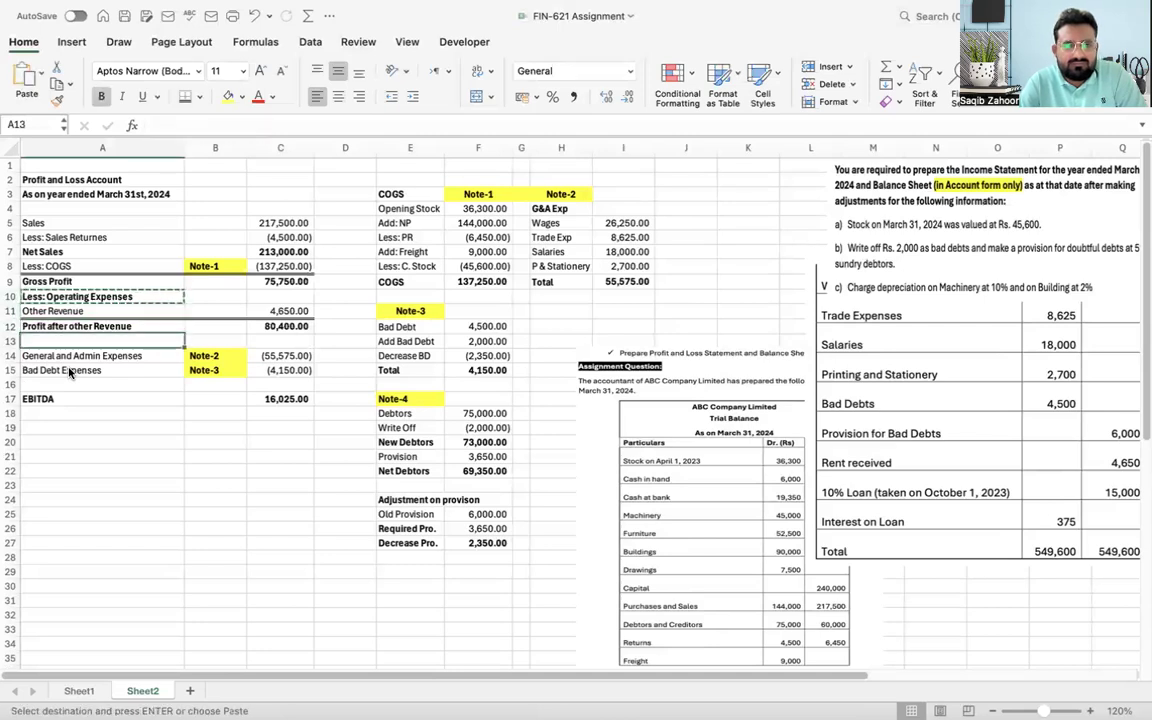
key("ctrl+v")
Step: Move the block from Other Revenue through EBITDA (A11:C17) up one row to start at A10, closing the gap below Gross Profit
key("Up")
key("Up")
key("Up")
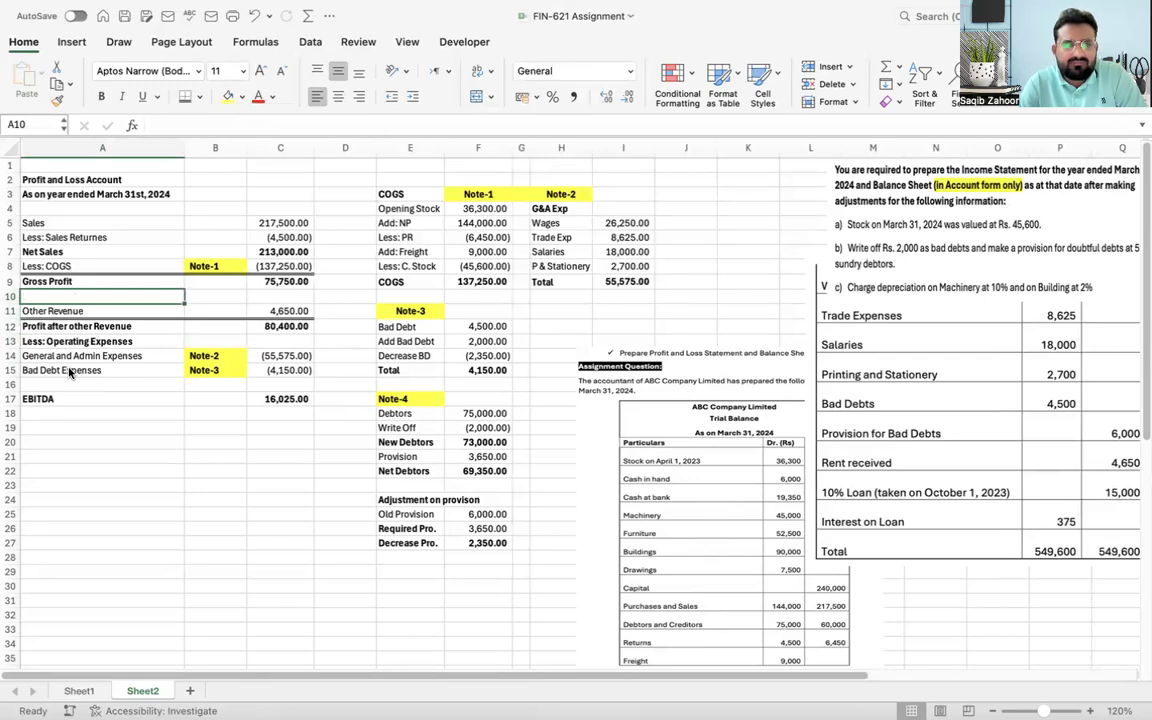
key("Down")
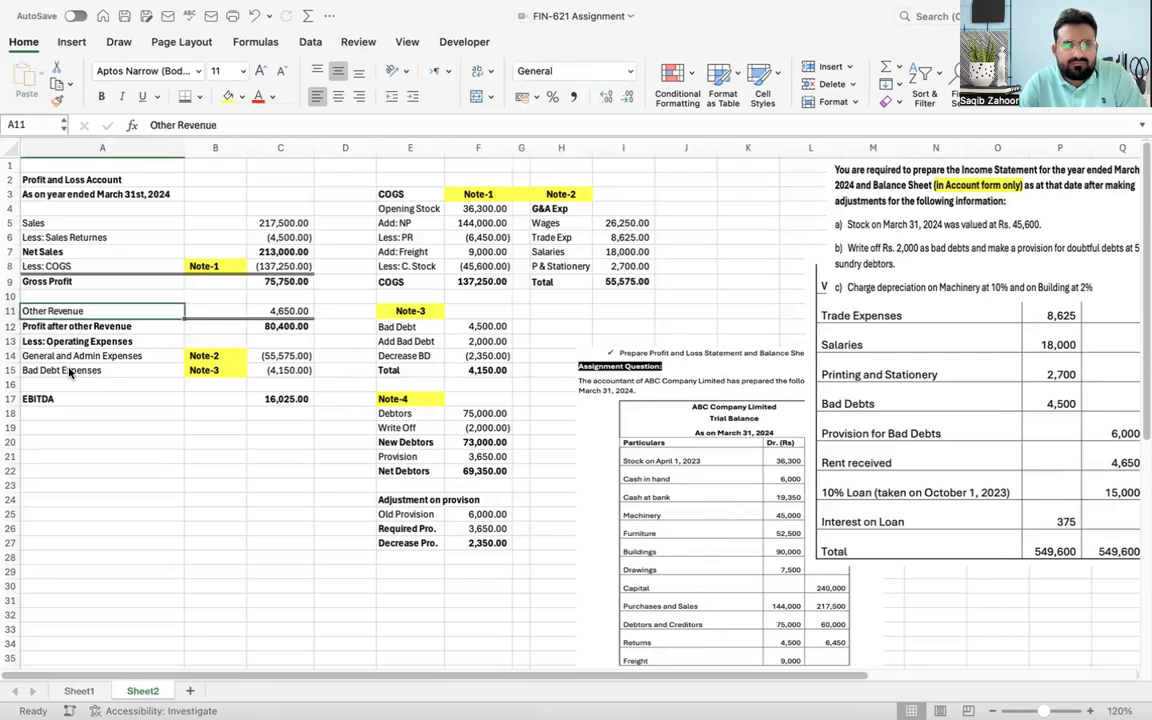
key("shift+Right")
key("shift+Right")
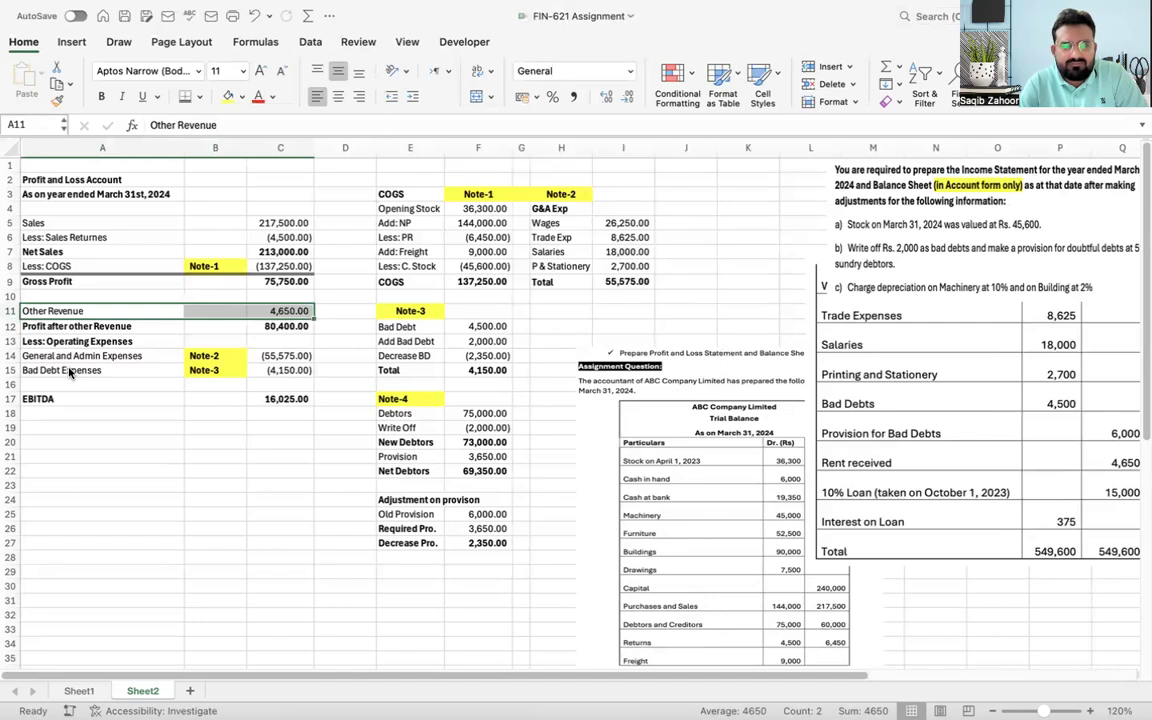
key("shift+Down")
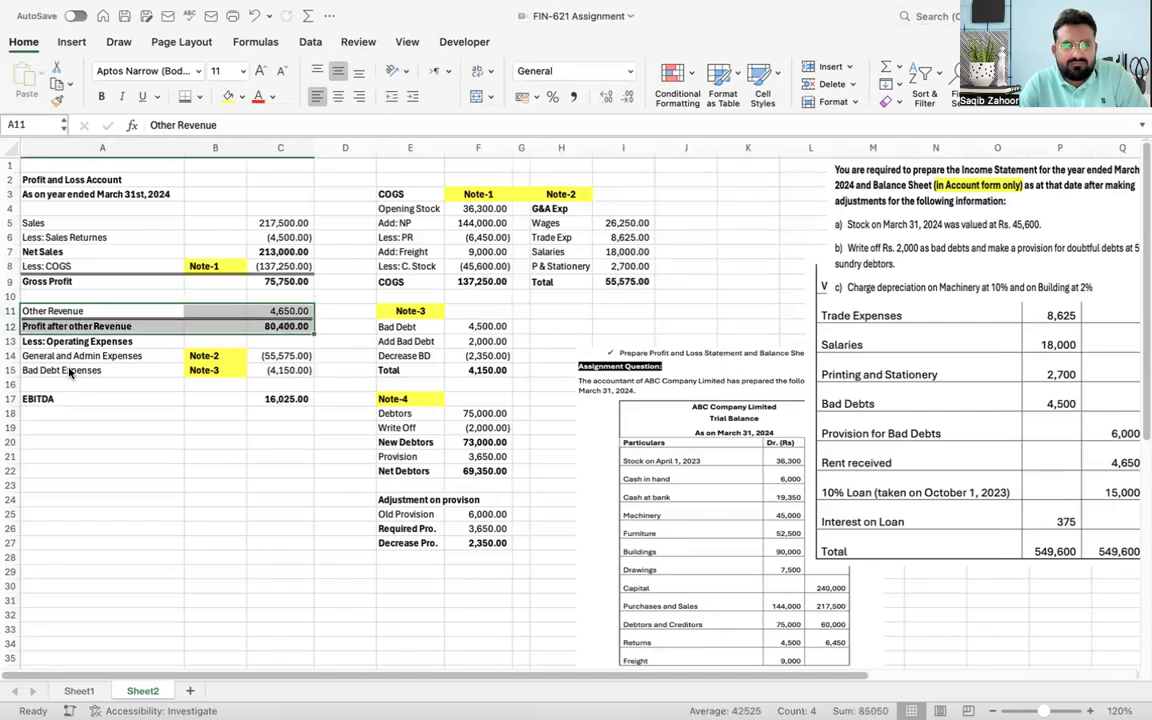
key("shift+Down")
key("shift+Down")
key("shift+Down")
key("shift+Down")
key("shift+Down")
key("ctrl+c")
key("Up")
key("Return")
Step: Apply the same bottom border across the blank row above EBITDA, A15:C15
key("Down")
key("Down")
key("Down")
key("Down")
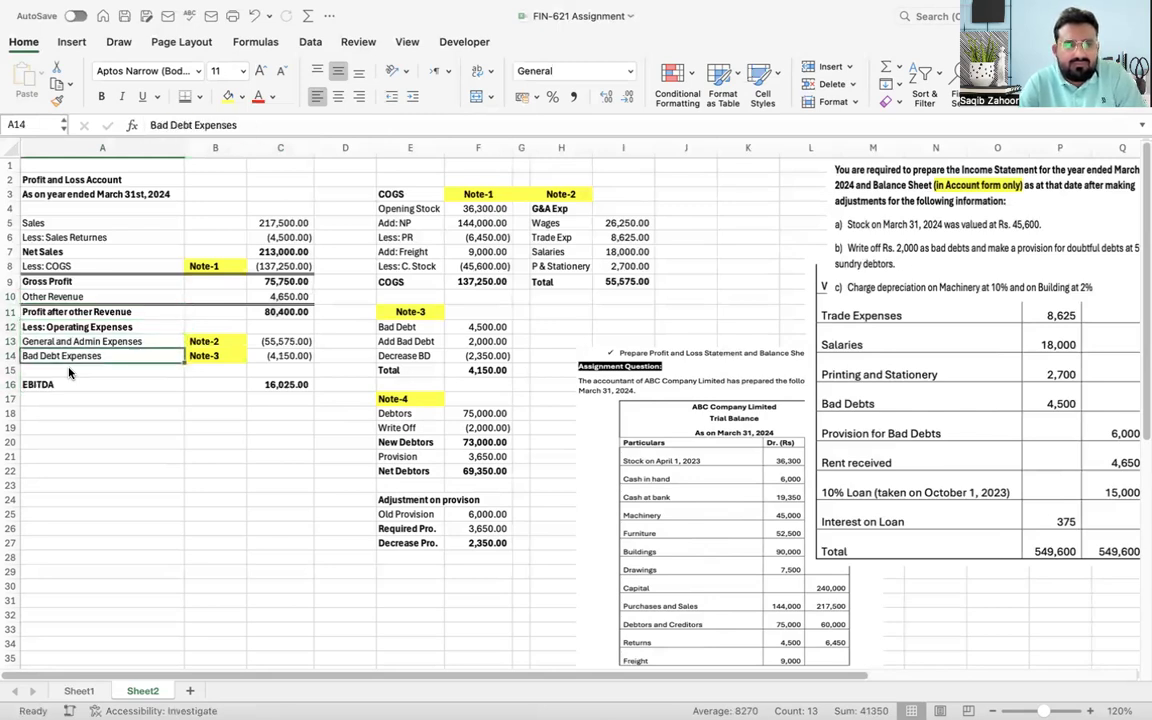
key("Up")
key("Down")
key("Down")
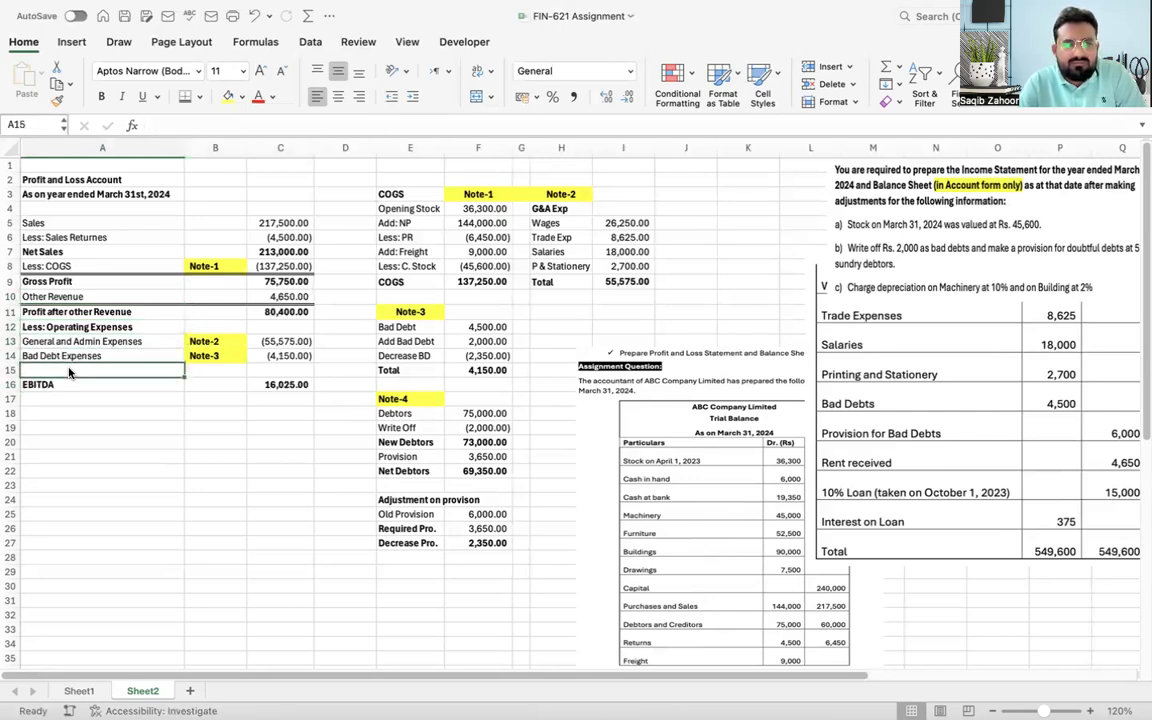
left_click_drag(69, 372, 285, 371)
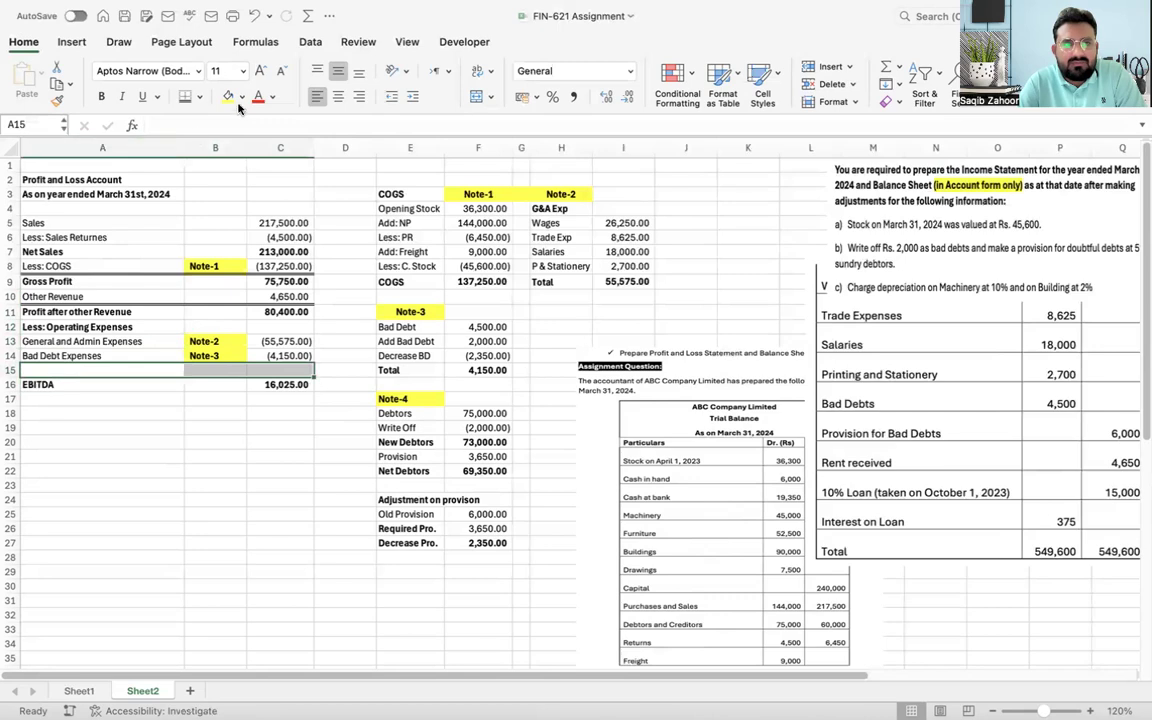
left_click(185, 96)
left_click(123, 404)
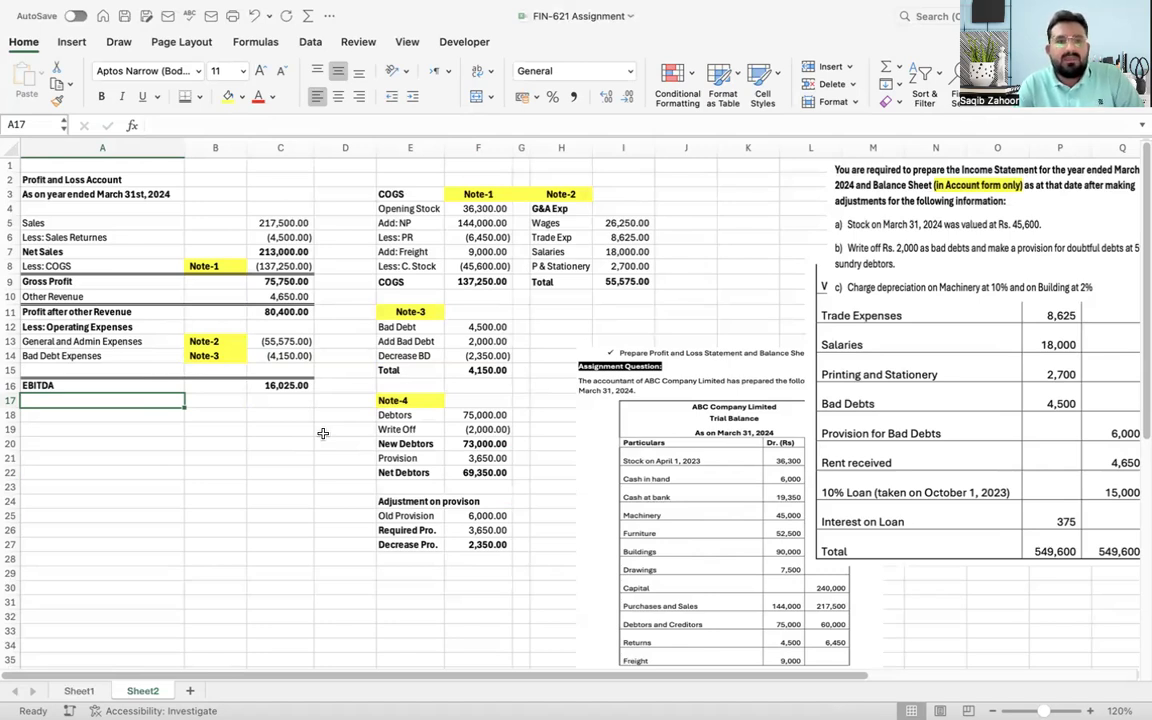
Step: Enter the label Less: Depreciation Exp in A17, directly below EBITDA
left_click(70, 385)
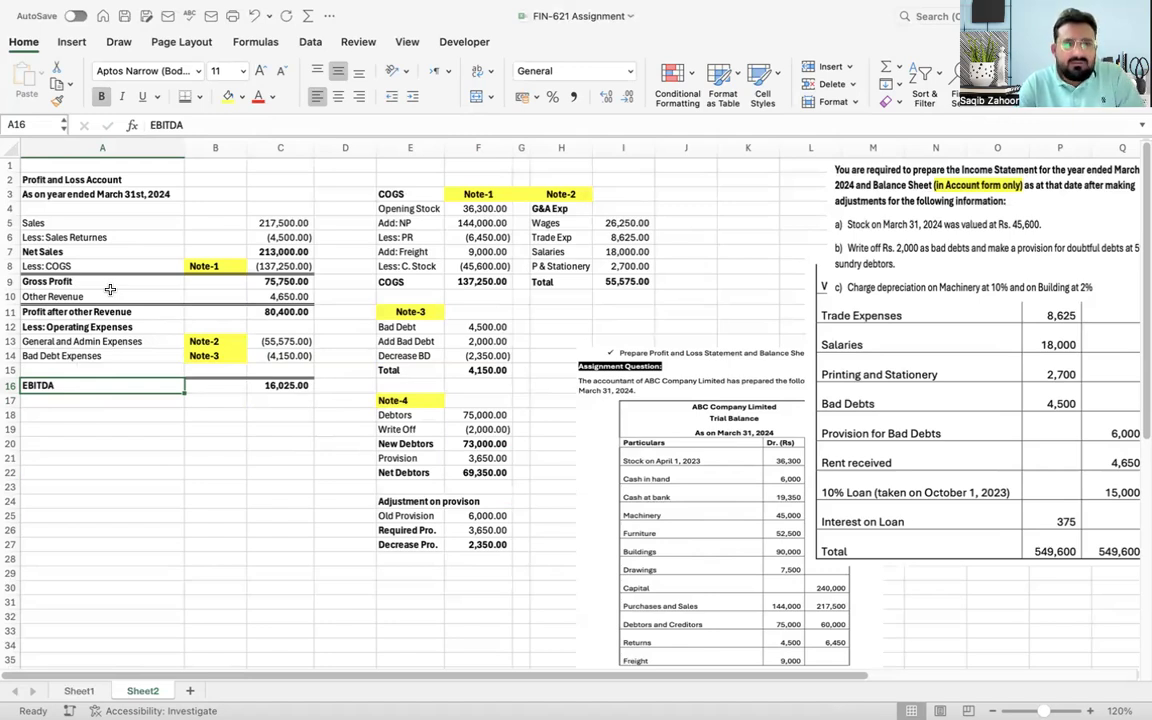
left_click(46, 403)
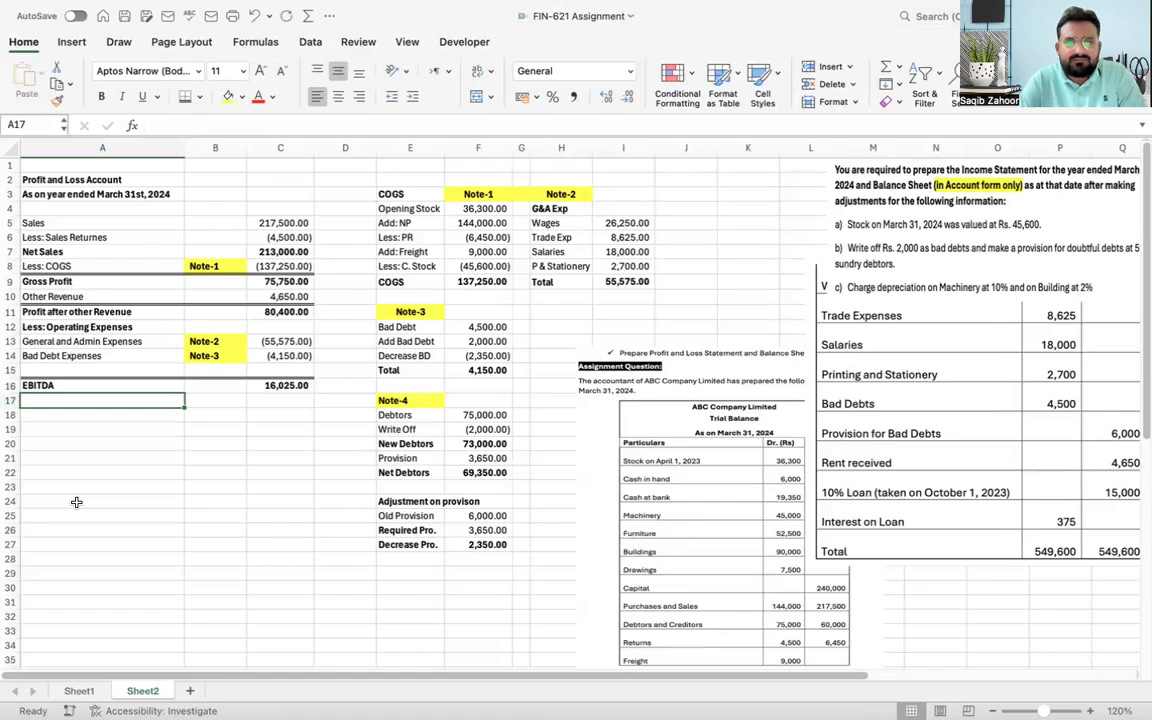
type("Less")
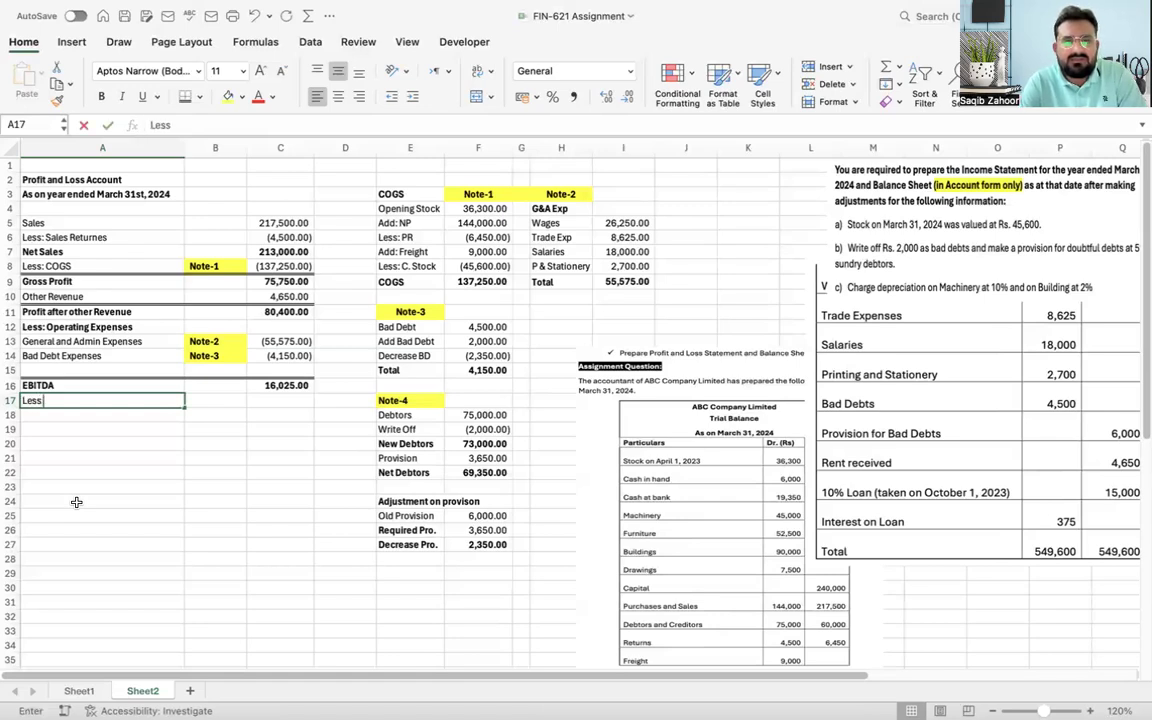
type(": De")
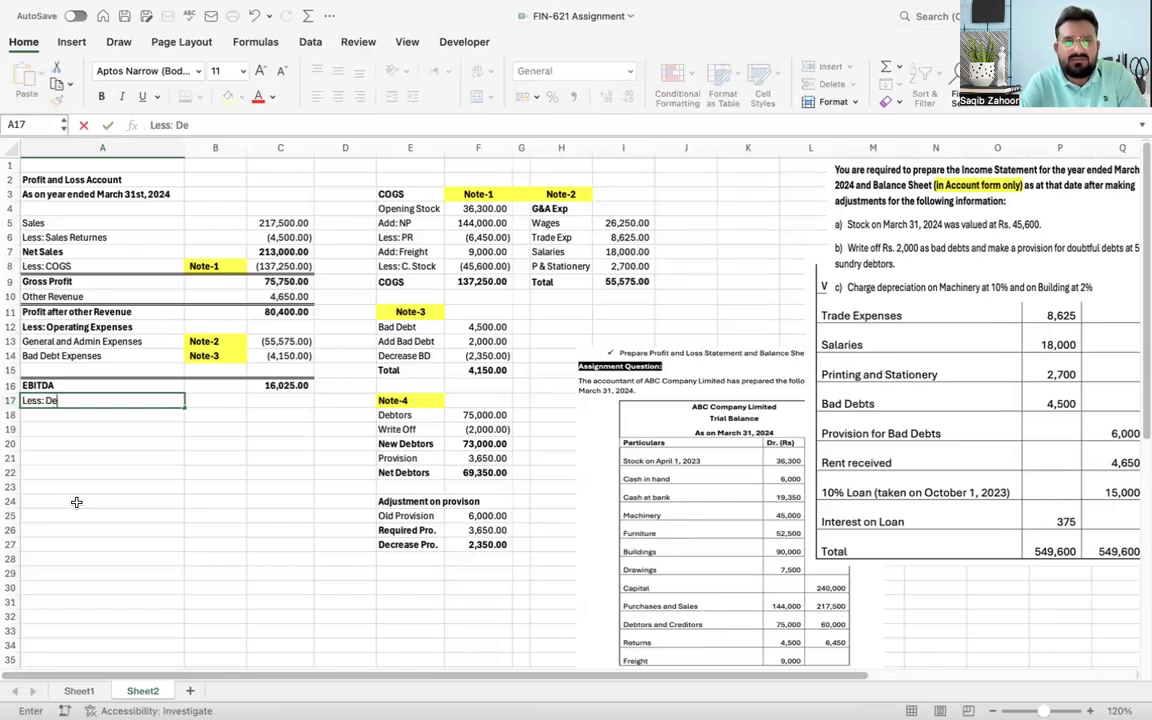
type("preciati")
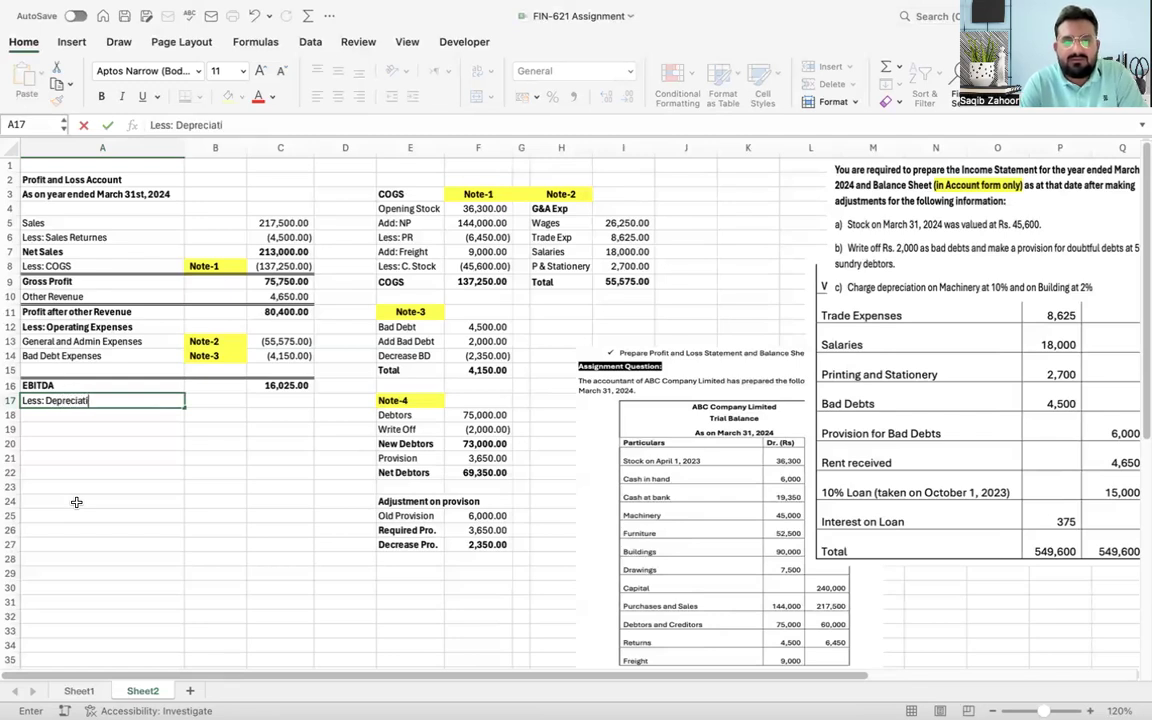
type("on Exp")
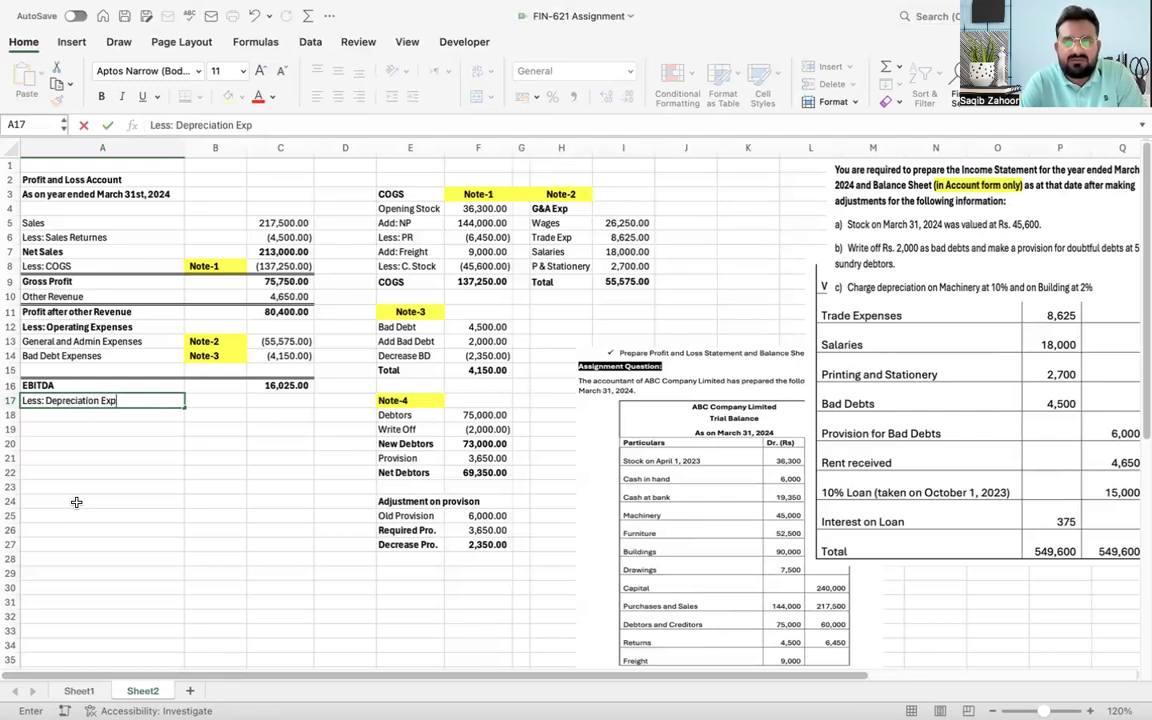
key("Return")
key("Up")
key("Up")
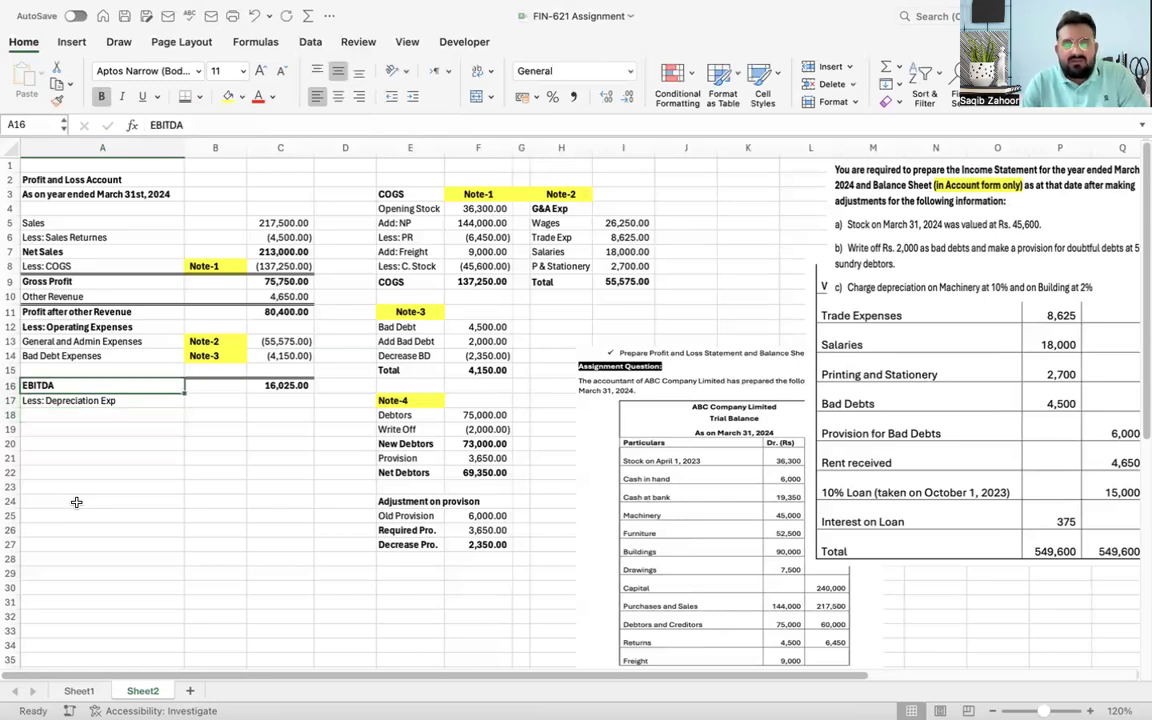
key("Right")
key("Right")
key("Right")
key("Right")
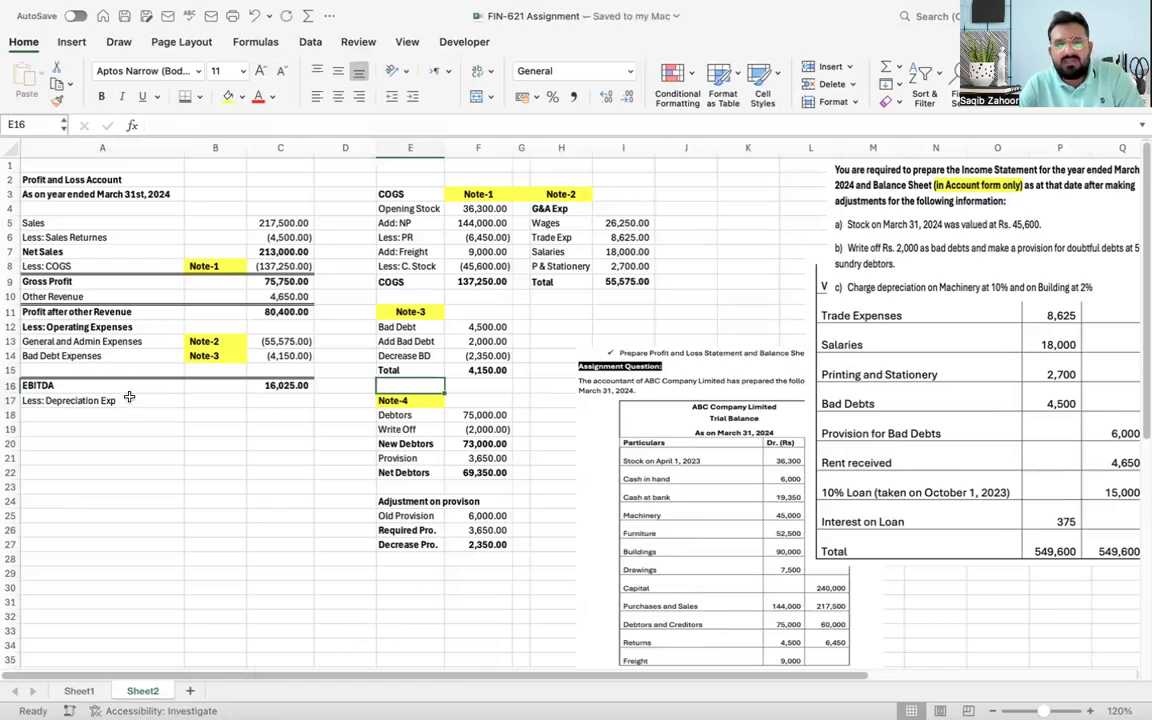
left_click(66, 415)
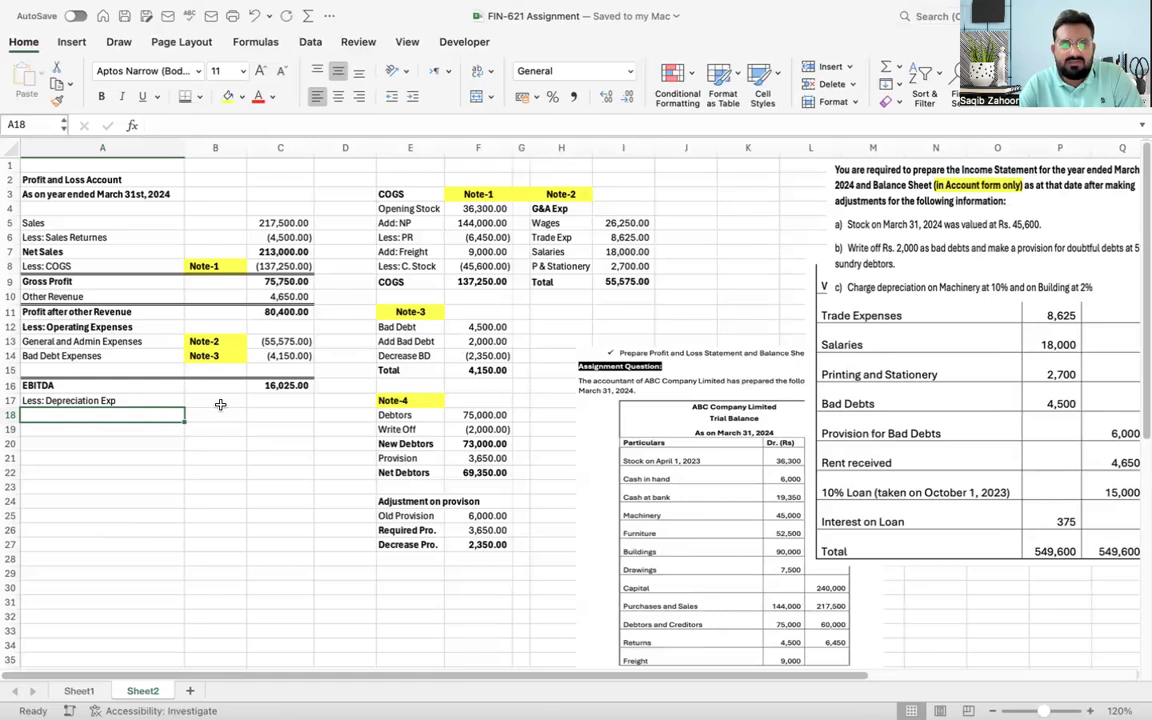
Step: Copy the highlighted Note-4 label from E17 to E29, below the provision adjustment, and change the copy to Note-5
key("Right")
key("Right")
key("Right")
key("Down")
key("Down")
key("Down")
key("Down")
key("Down")
key("Down")
key("Down")
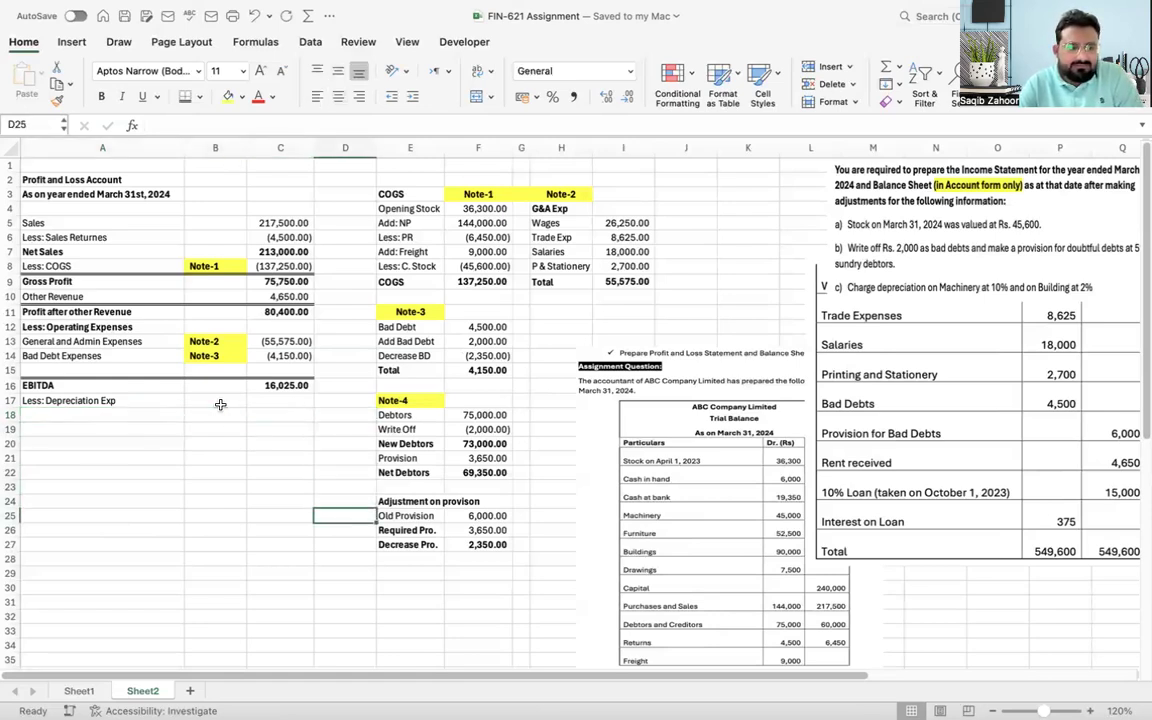
key("Down")
key("Down")
key("Down")
key("Right")
key("Up")
key("Up")
key("Up")
key("Up")
key("Up")
key("Up")
key("Up")
key("Up")
key("Up")
key("Up")
key("Up")
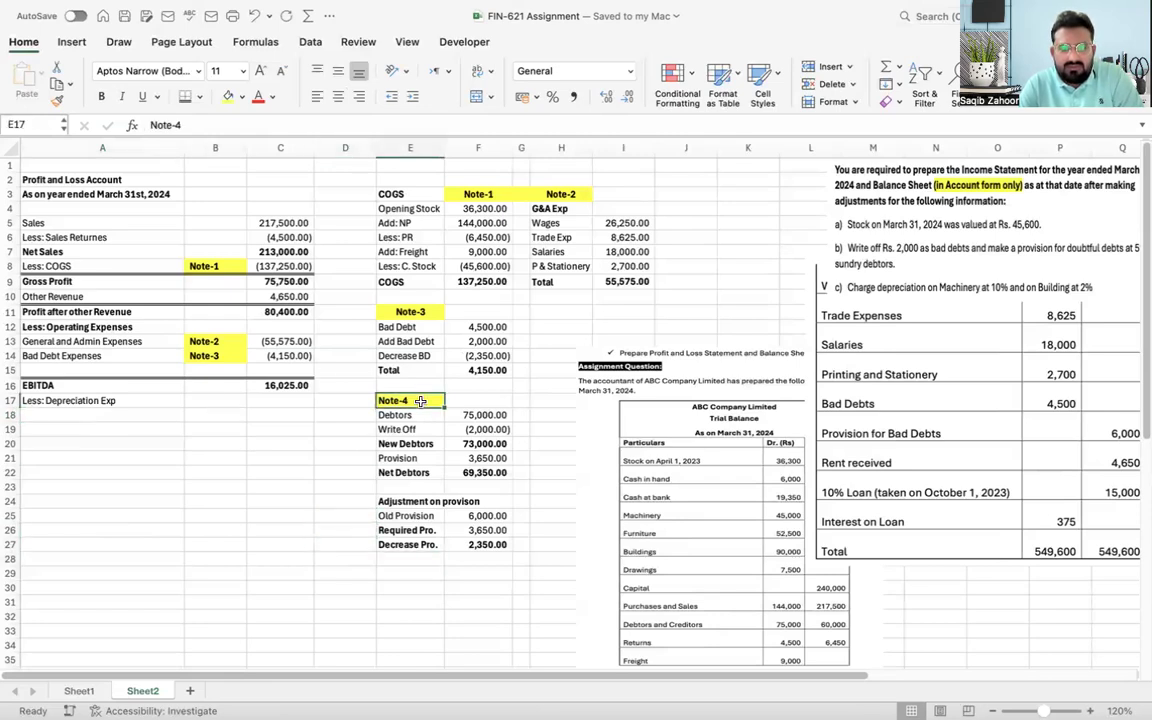
key("super+c")
left_click(430, 577)
key("Return")
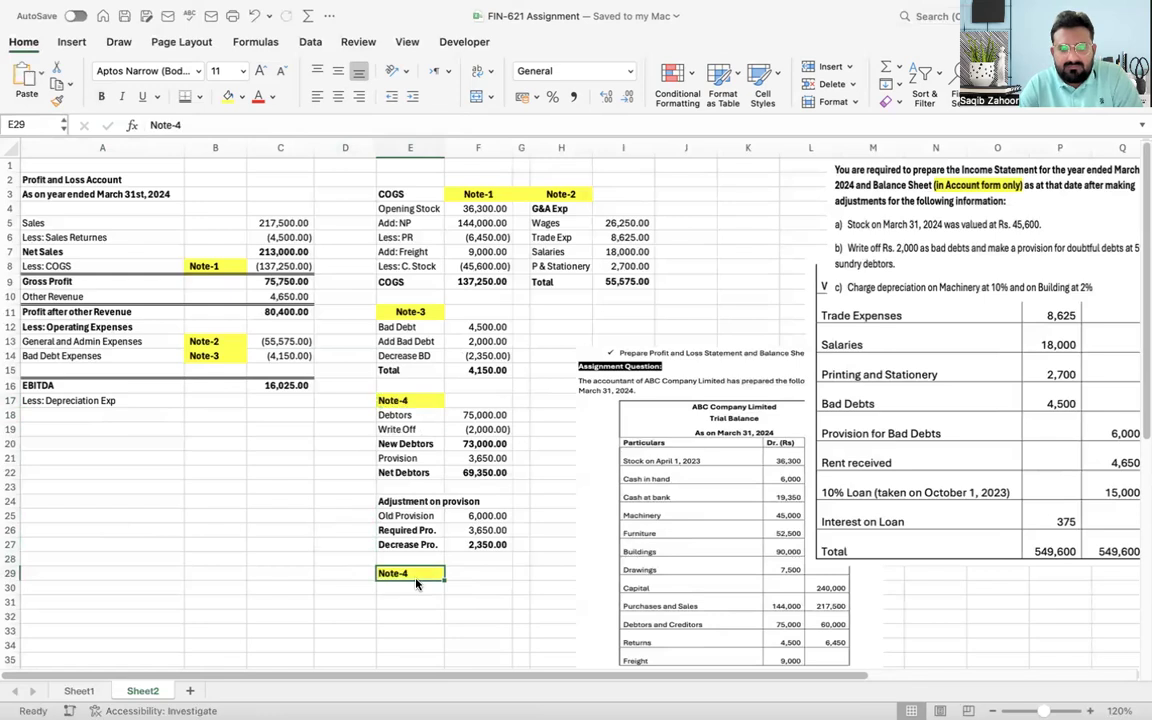
double_click(420, 570)
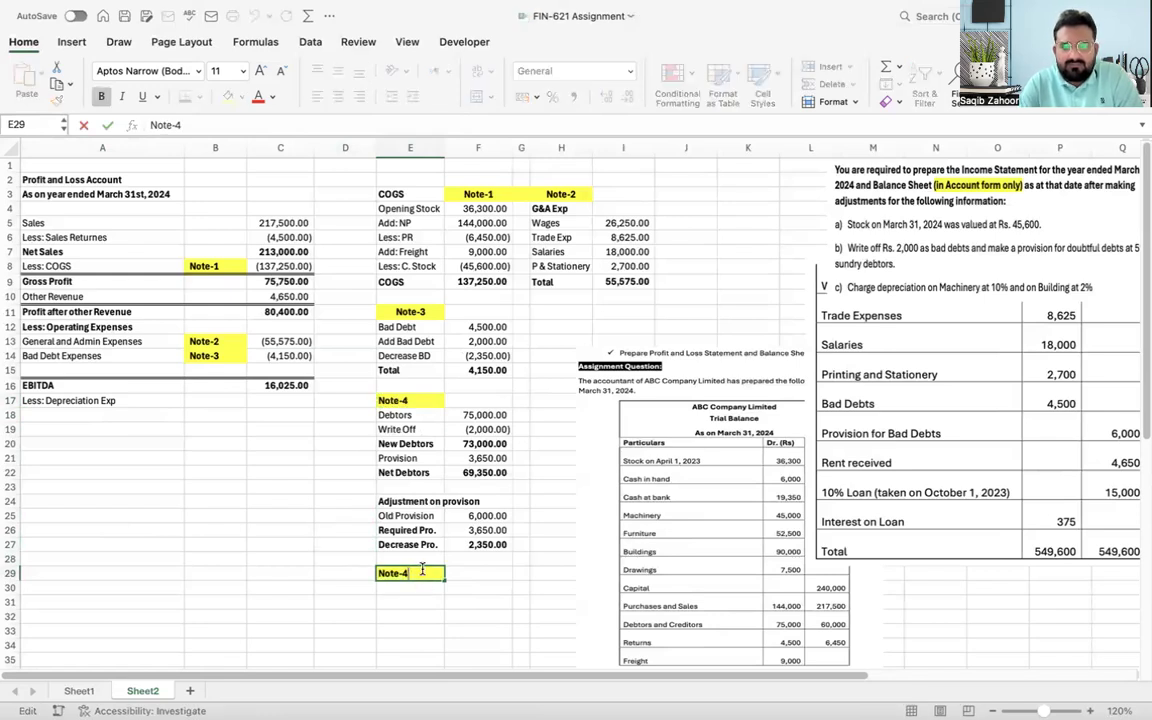
key("Return")
Step: Enter Depreciation in E30 under the Note-5 label and make it bold
type("Depreciation")
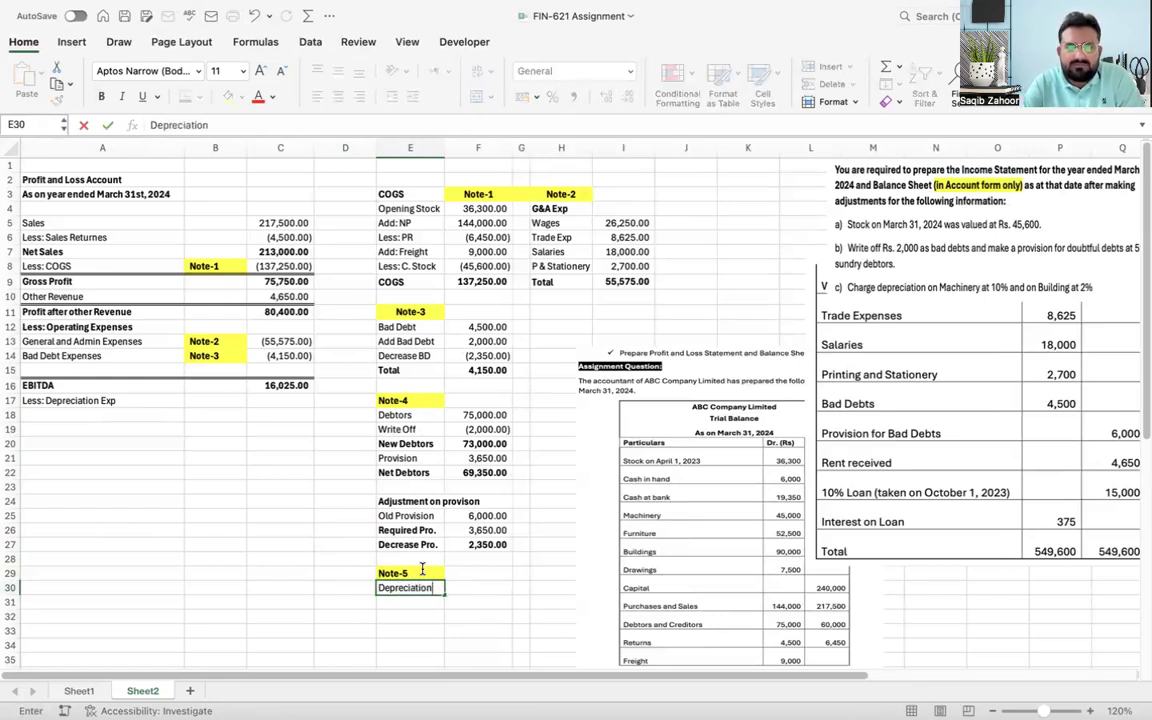
key("Return")
type("\\")
key("Up")
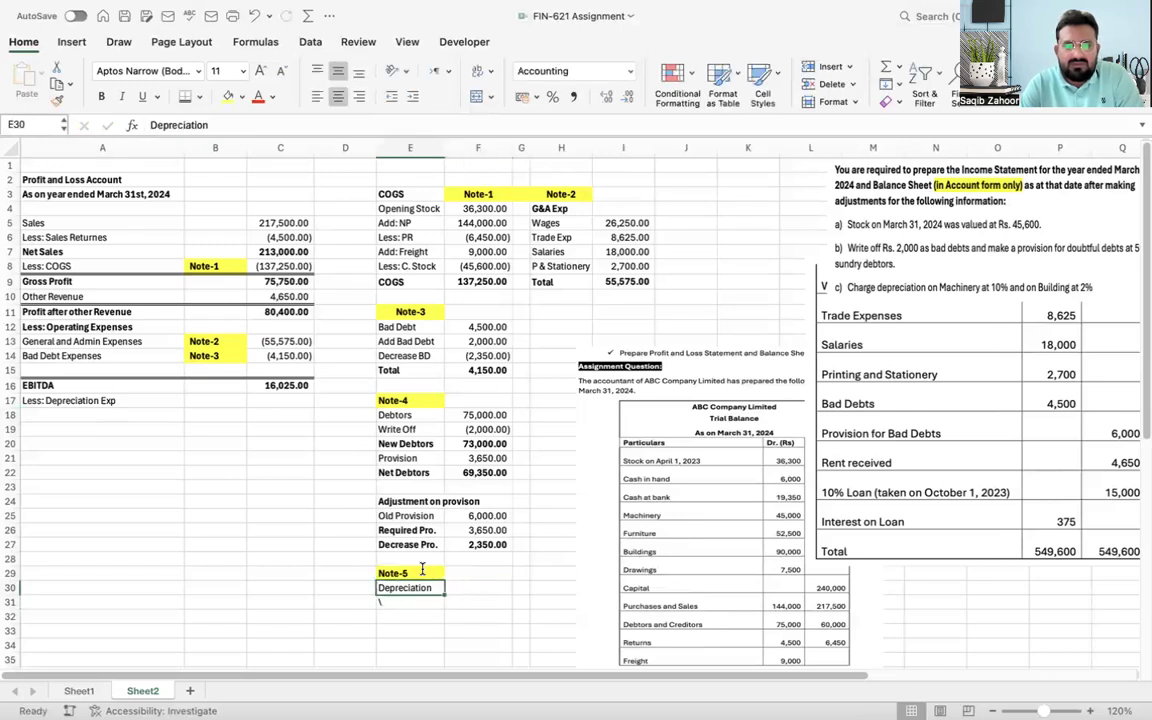
key("ctrl+b")
Step: List the assets Machinery, Furniture and Building in E31:E33 under the Depreciation heading
key("Down")
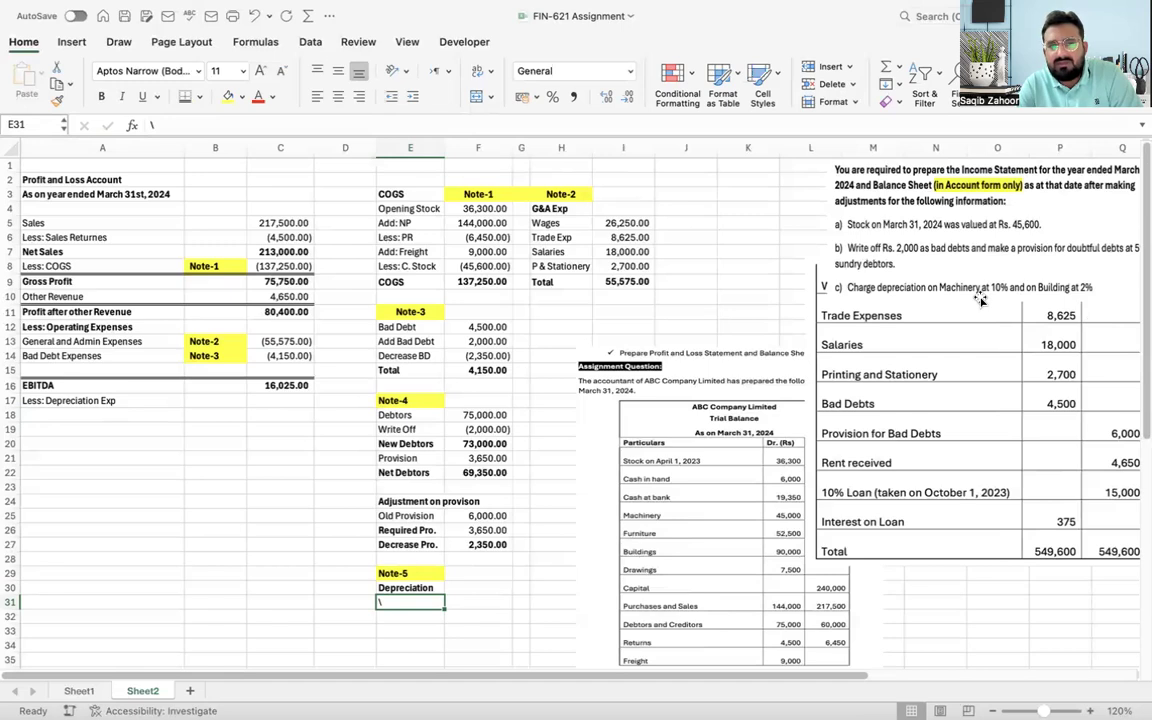
type("Machinery")
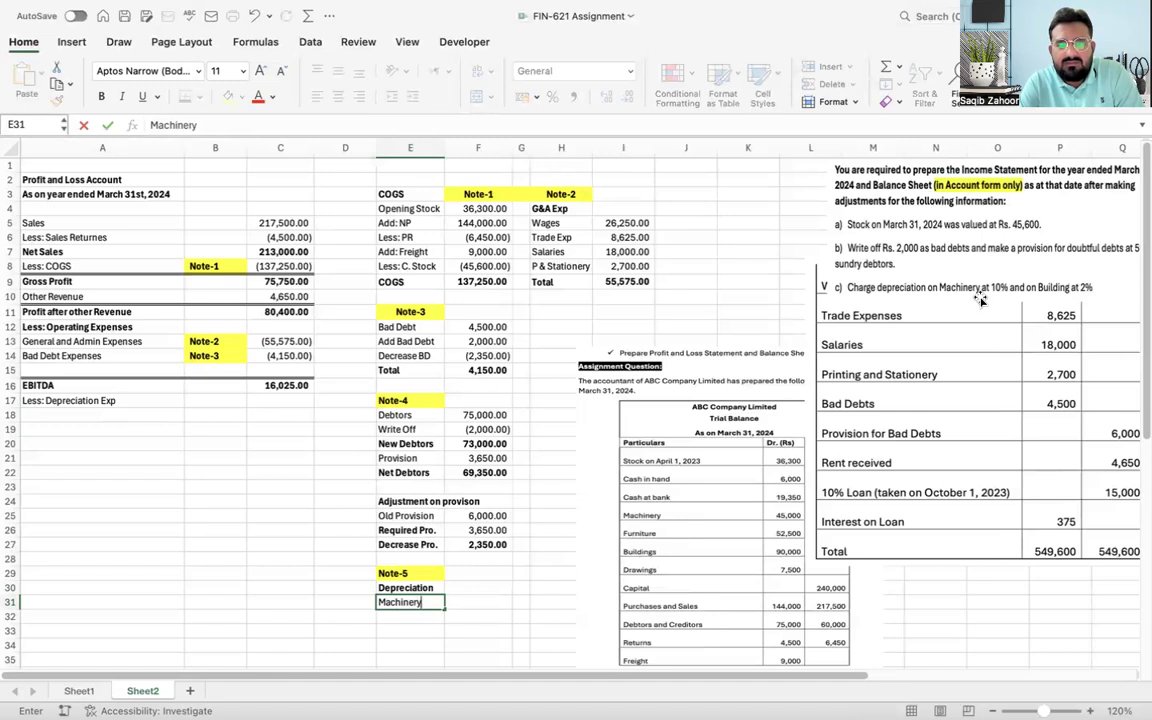
key("ctrl+Return")
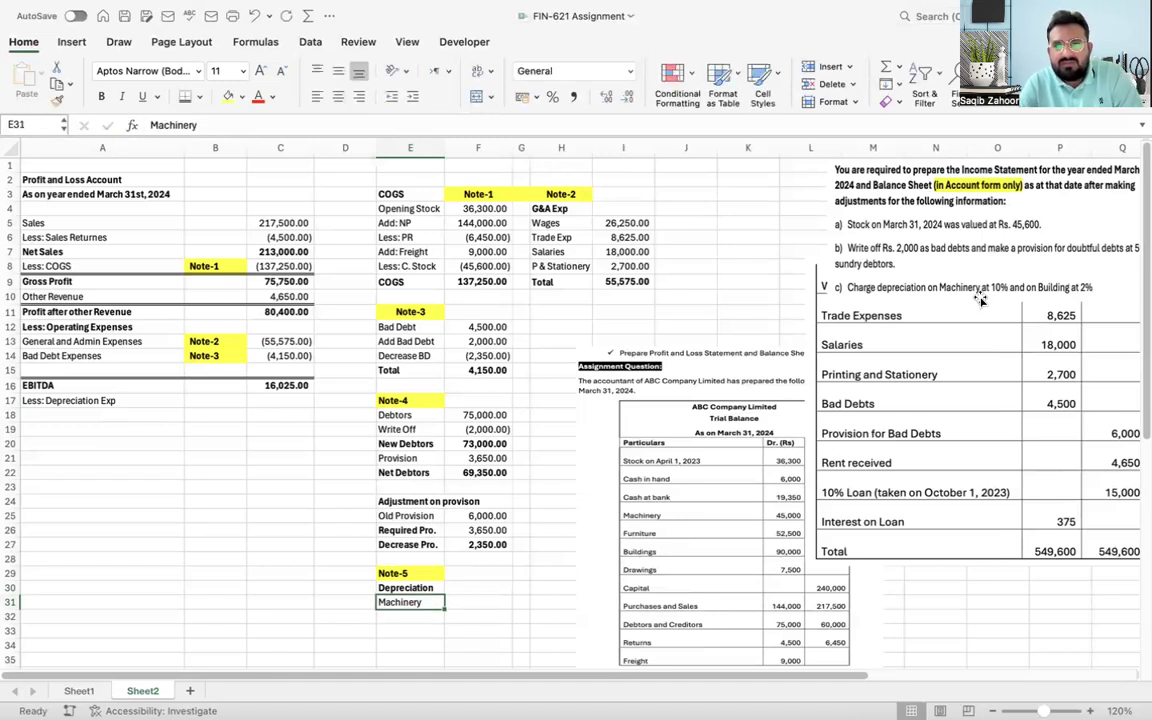
key("Down")
type("Fu")
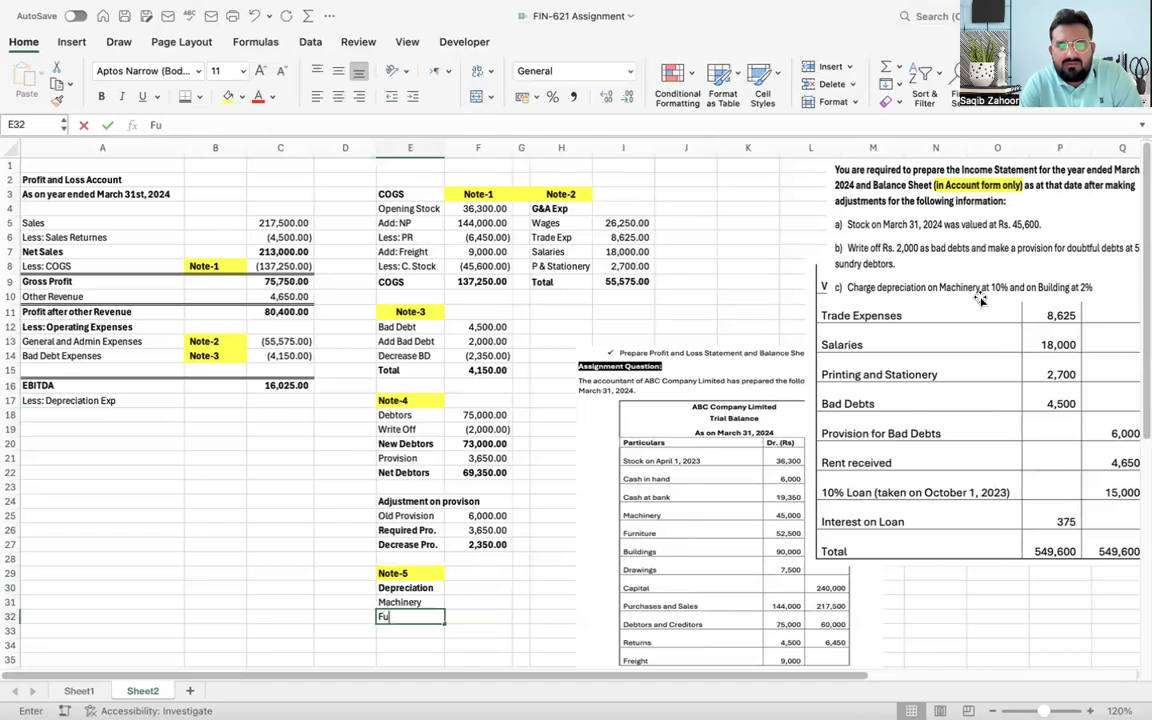
type("rniture")
key("Return")
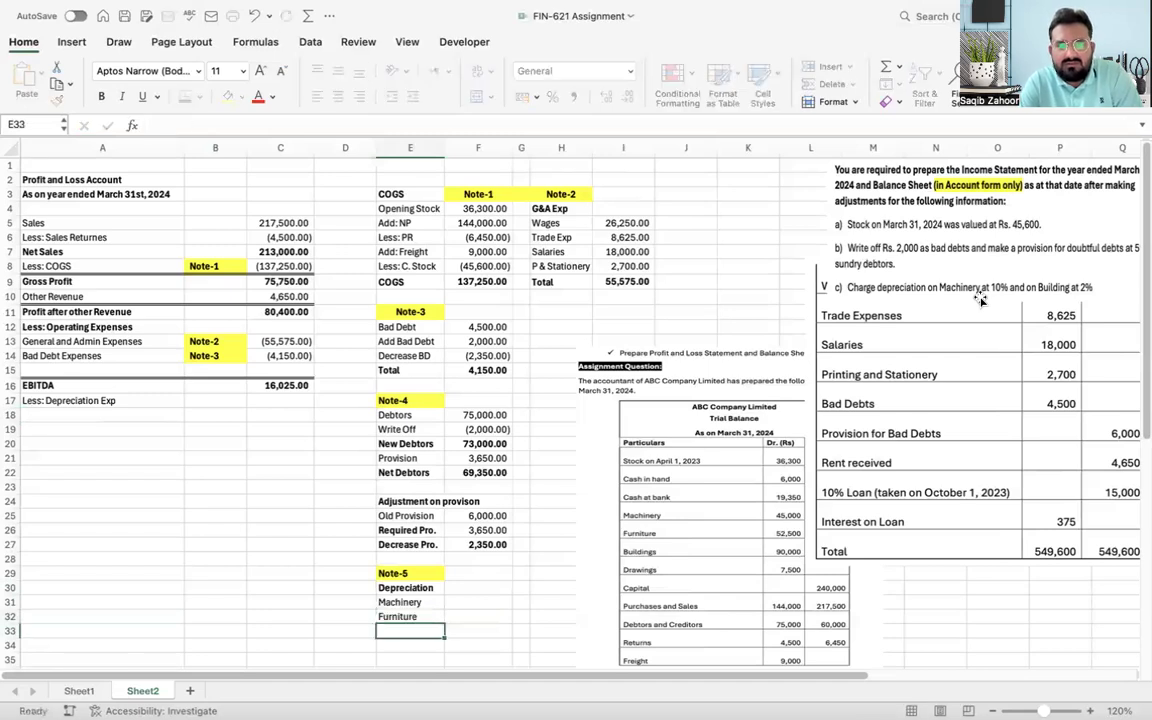
type("Building")
key("Return")
Step: Add the column heading Cost in F30, beside Depreciation
key("Up")
key("Up")
key("Up")
key("Right")
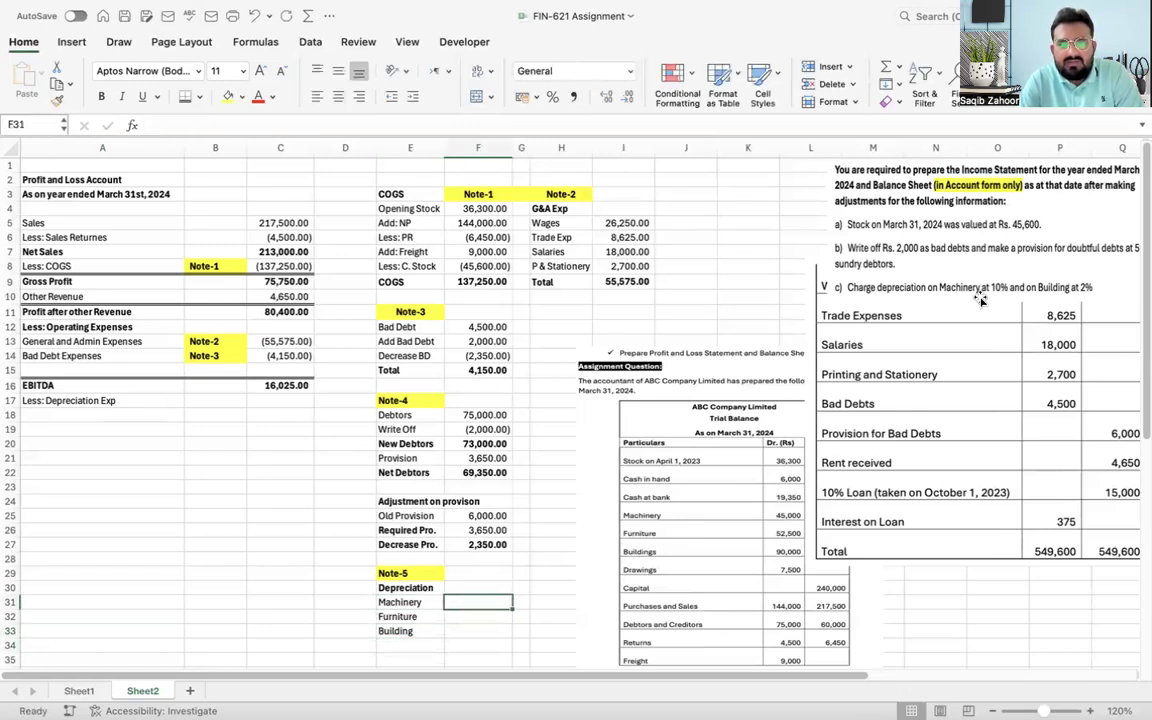
key("Up")
type("Cost")
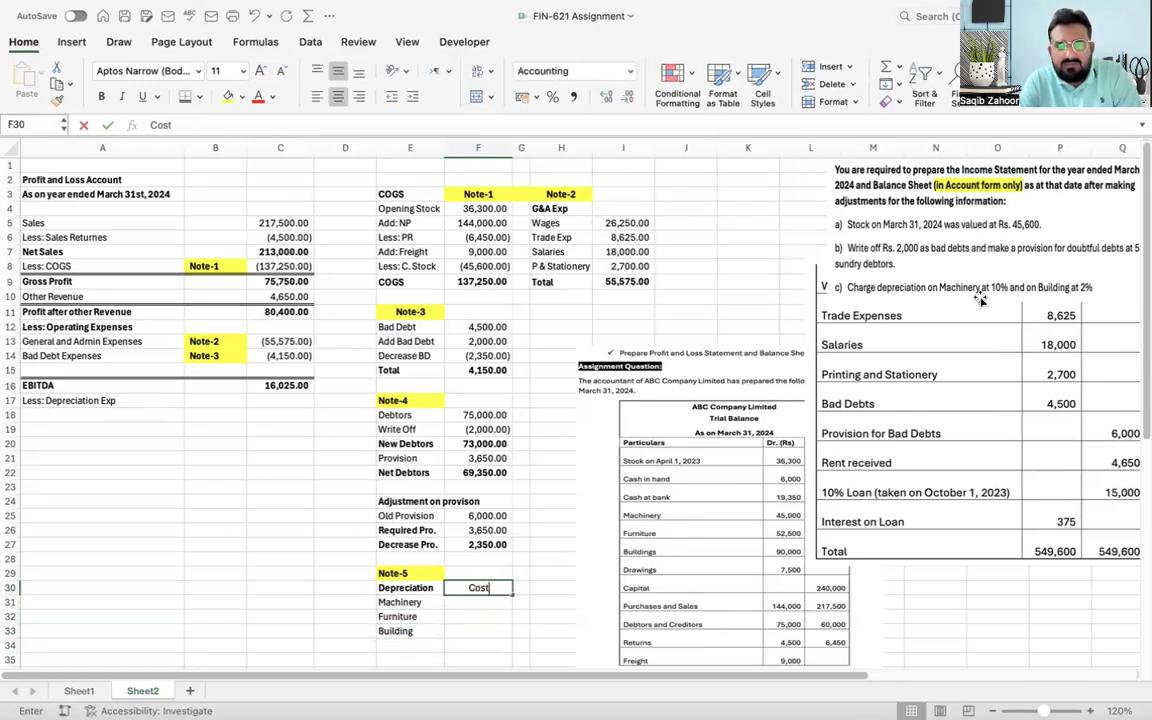
key("Return")
Step: Enter the heading Depr in the narrow cell G30, beside Cost
key("Left")
key("Up")
key("Right")
key("Right")
type("Depr")
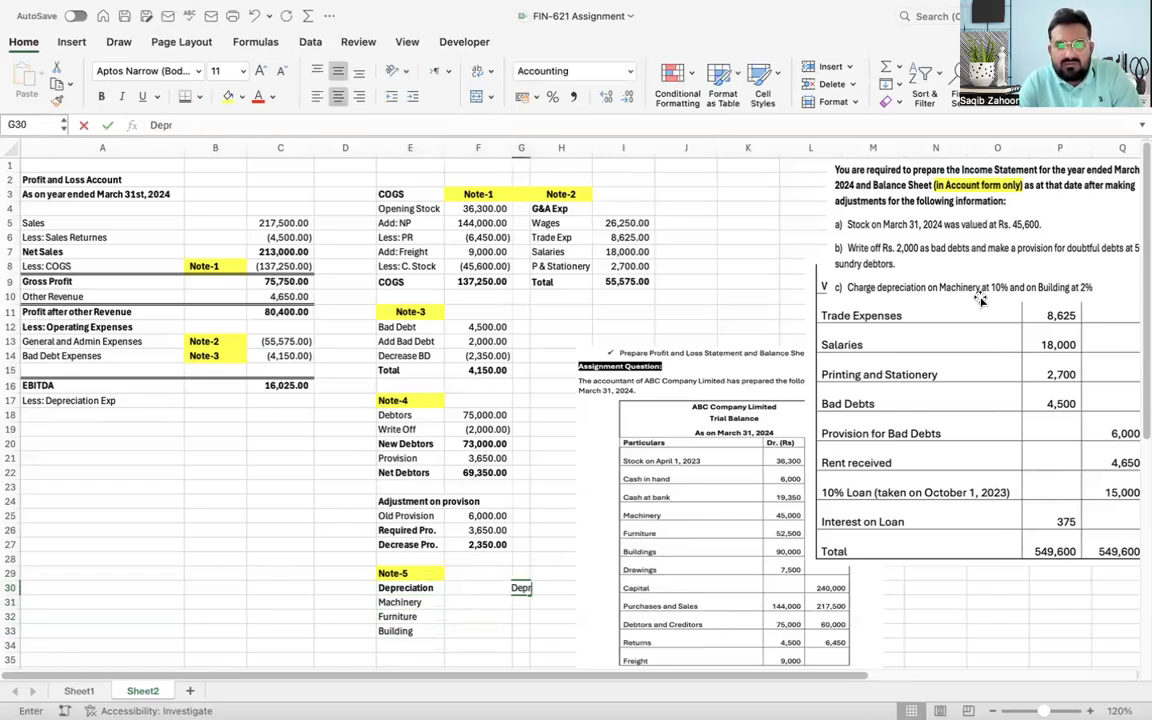
key("Return")
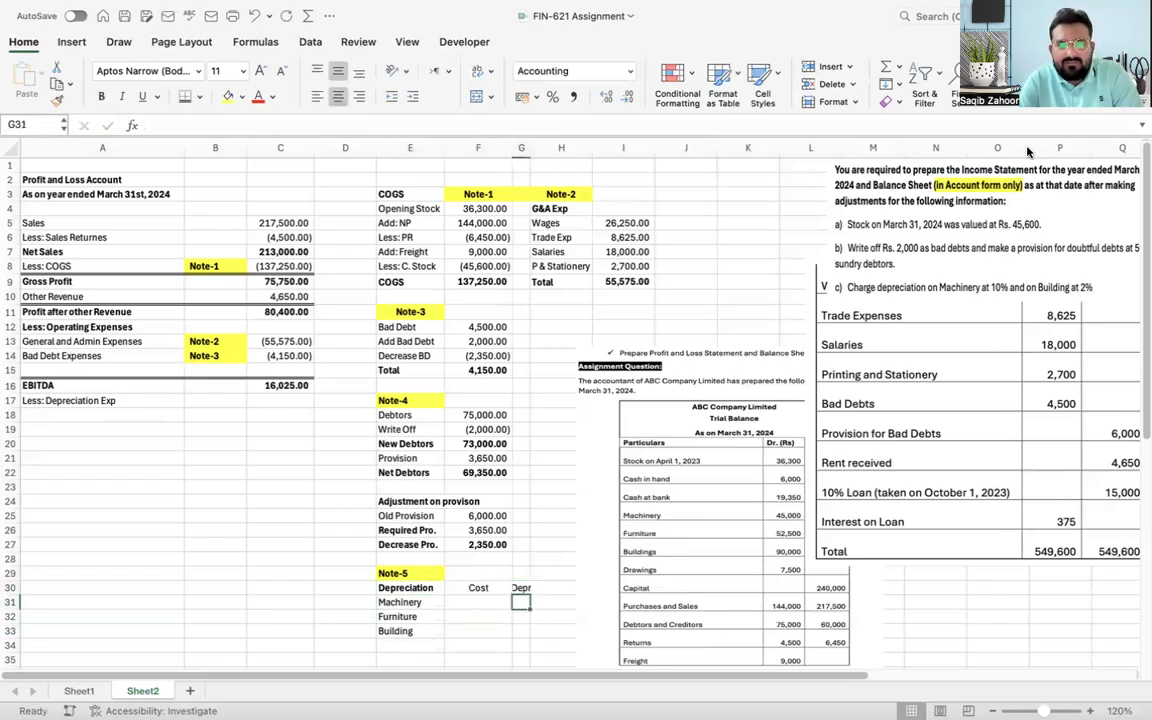
Step: Shift the trial balance picture slightly upward, keeping it beside the Note-4 and Note-5 blocks
key("Up")
key("Left")
key("Left")
key("Up")
key("shift+Right")
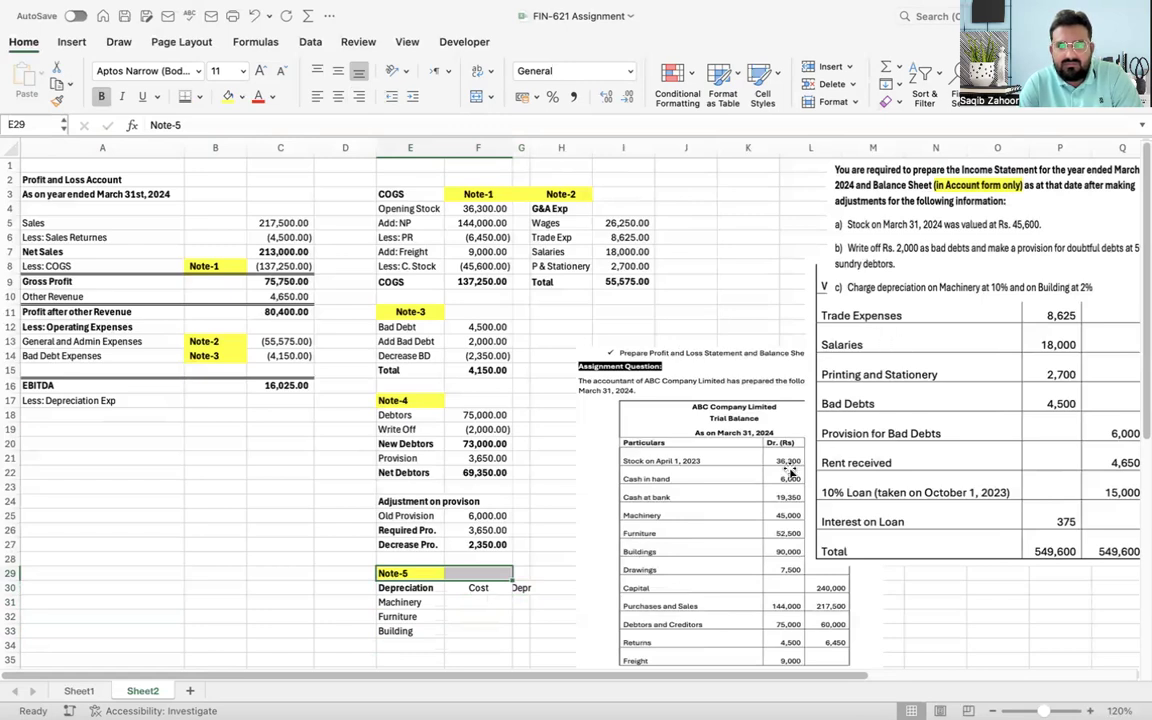
left_click_drag(724, 478, 713, 455)
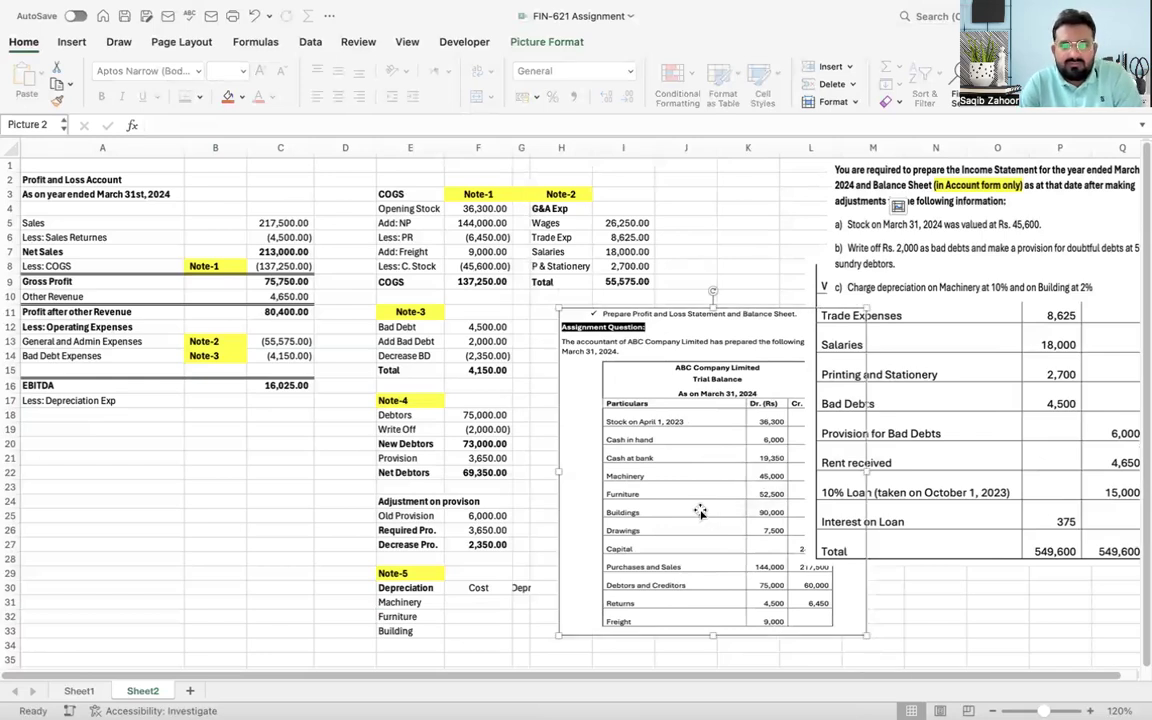
left_click_drag(699, 506, 723, 506)
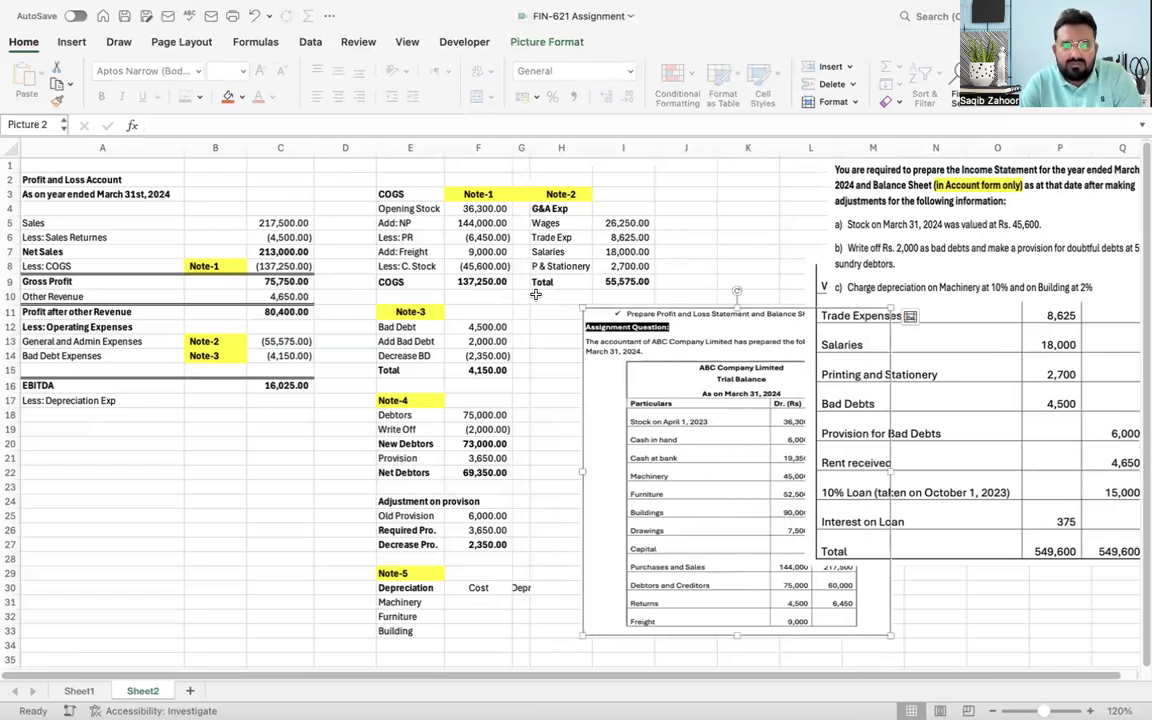
Step: Delete the narrow column G between the Note-1 and Note-2 blocks
left_click(522, 148)
right_click(522, 149)
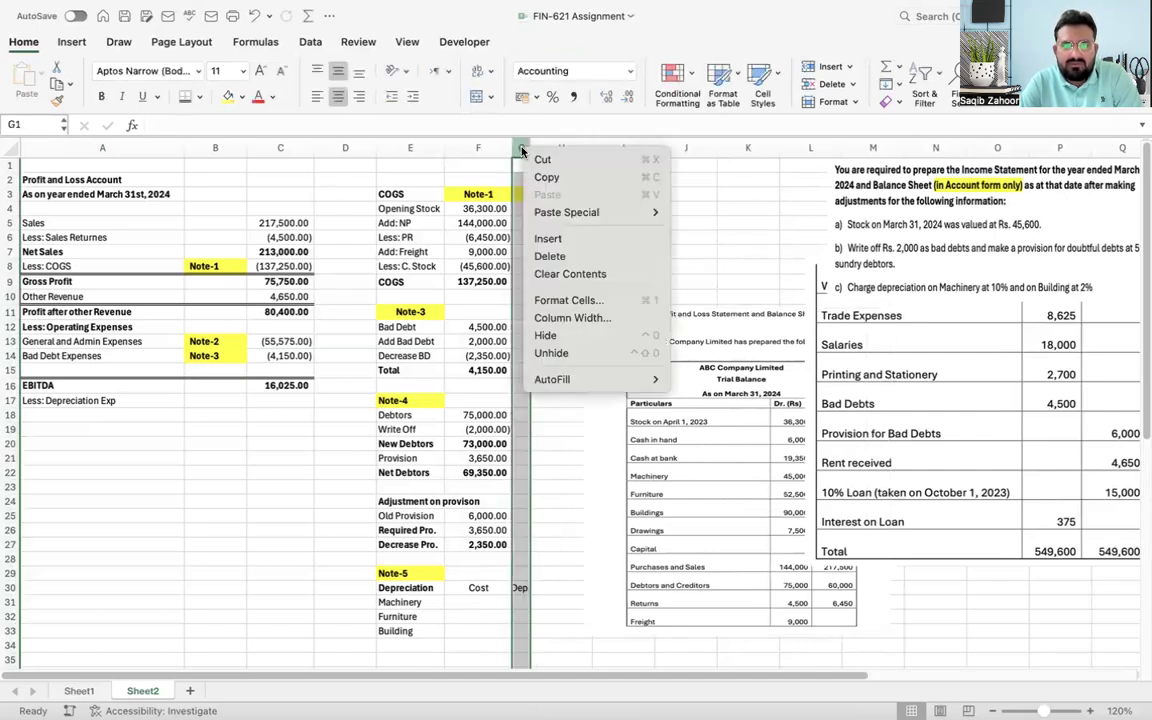
left_click(549, 259)
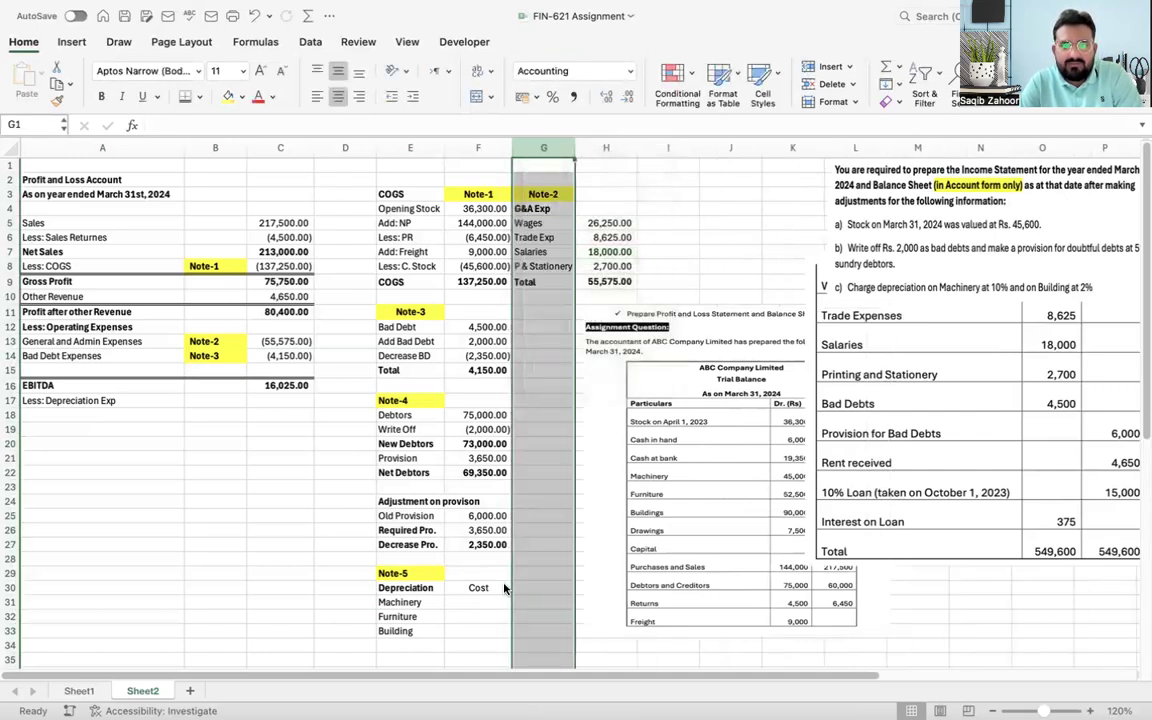
Step: Enter the heading Depr in G30, in the wider column beside Cost
left_click(478, 590)
key("Right")
type("Depr")
key("Return")
key("Up")
key("Right")
Step: Place the trial balance picture below the Note-5 rows, starting around row 35, and move the picture listing Wages through Total up beside it
left_click_drag(700, 465, 774, 400)
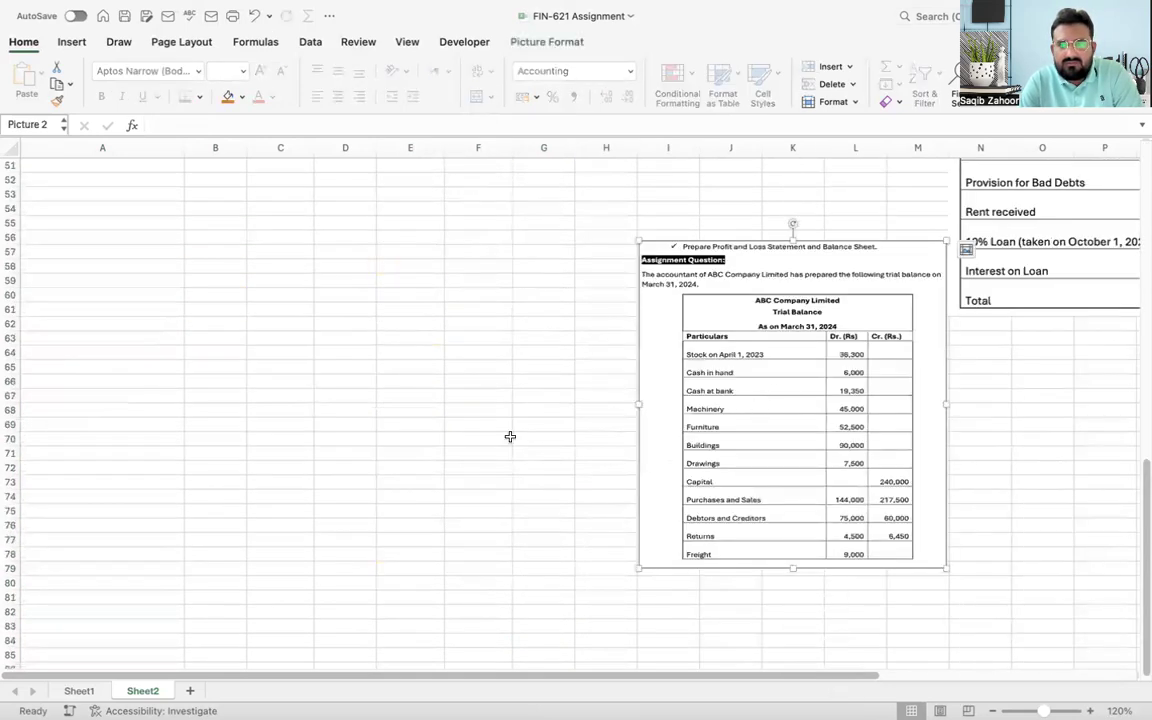
left_click(398, 329)
key("Right")
key("ctrl+Up")
key("ctrl+Up")
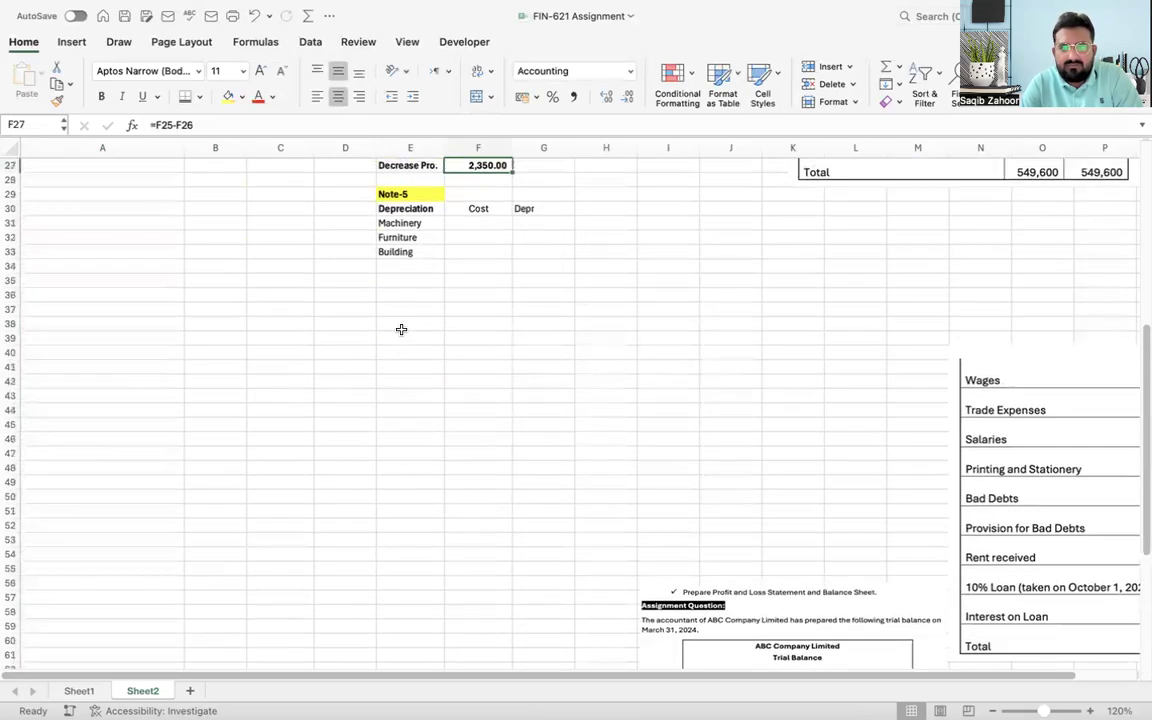
left_click_drag(784, 636, 786, 333)
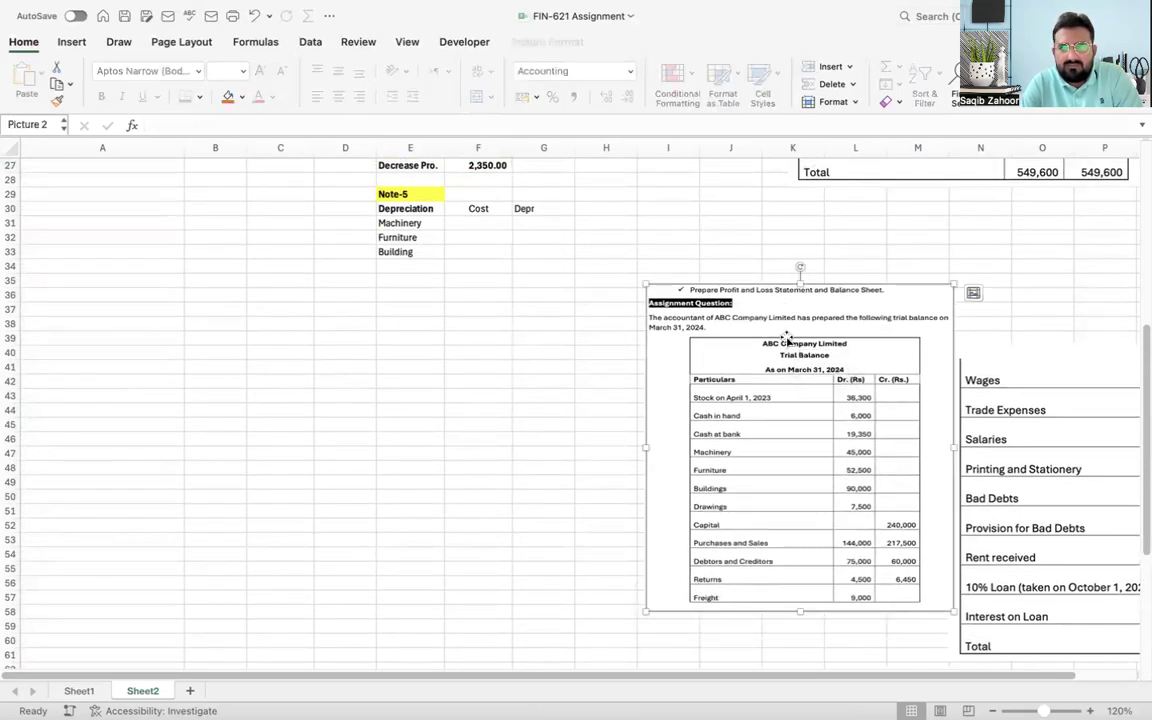
left_click(1021, 517)
left_click_drag(1021, 517, 1013, 427)
Step: Add the column heading WDV in H30, beside Depr in the Note-5 depreciation table
left_click(542, 225)
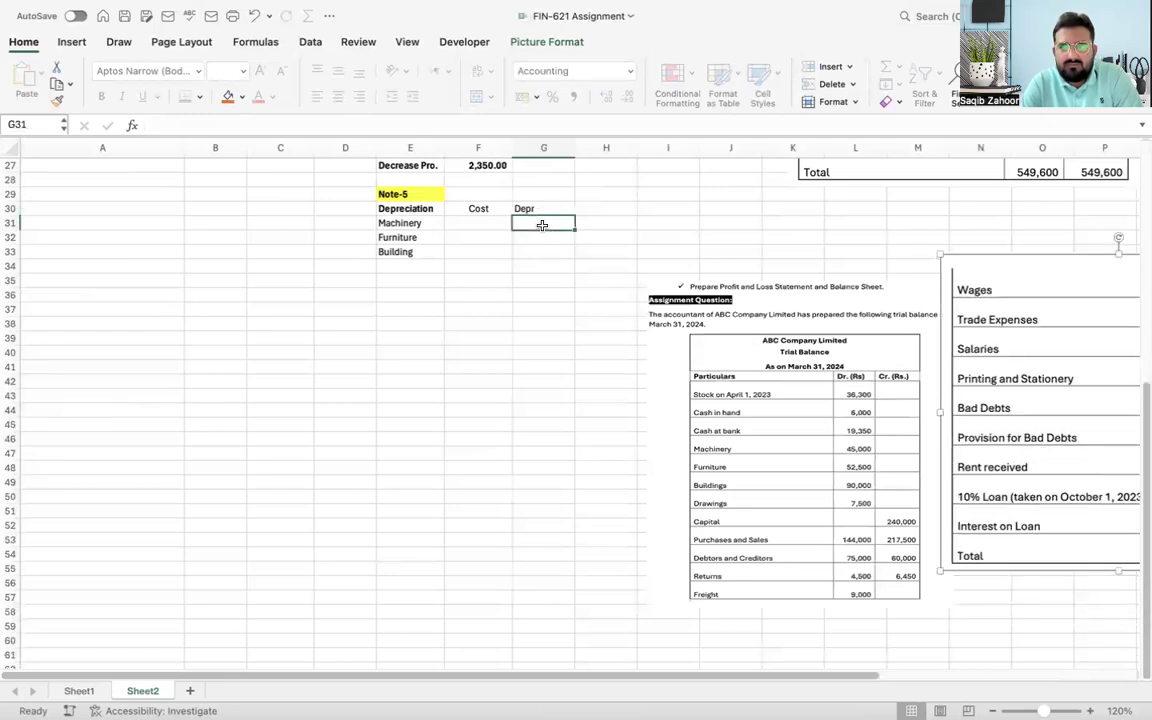
key("Up")
key("Up")
key("Up")
key("Up")
key("Up")
key("Up")
key("Up")
key("Up")
key("Up")
key("Up")
key("Up")
key("Up")
key("Up")
key("Up")
key("Up")
key("Up")
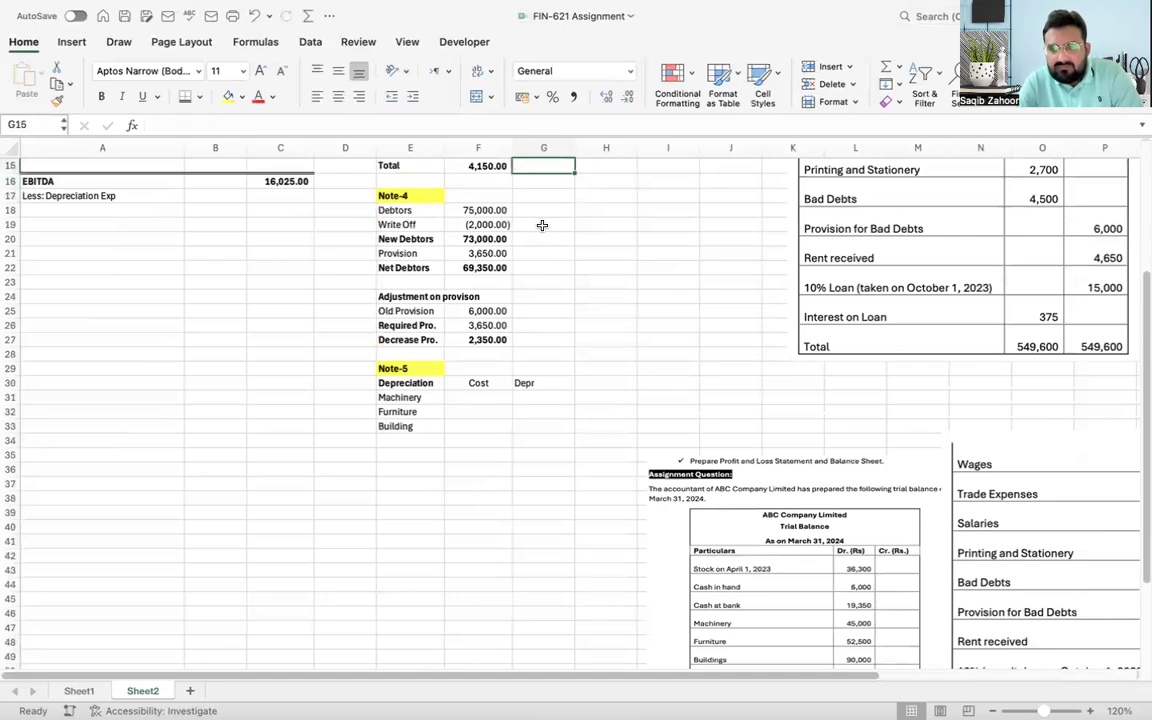
left_click(484, 401)
key("Up")
key("Right")
key("Right")
type("WDV")
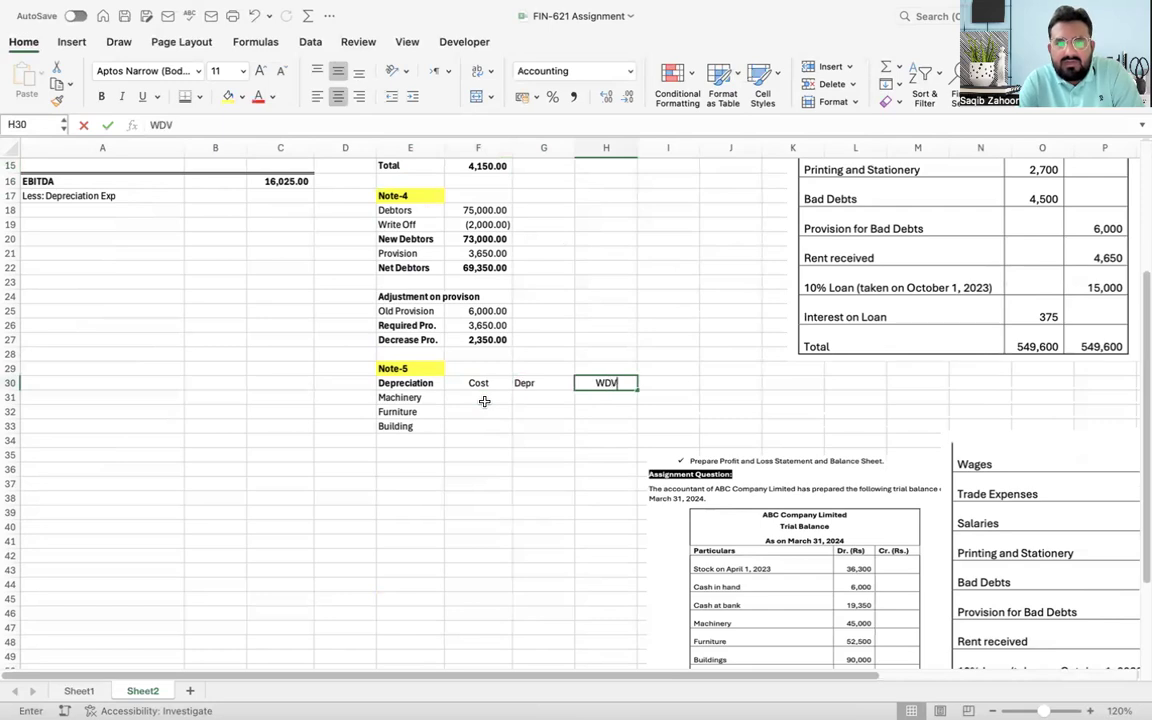
Step: Commit the WDV heading and replace the heading Depreciation in E30 with Assets
key("Return")
key("Up")
key("Left")
key("Left")
key("Left")
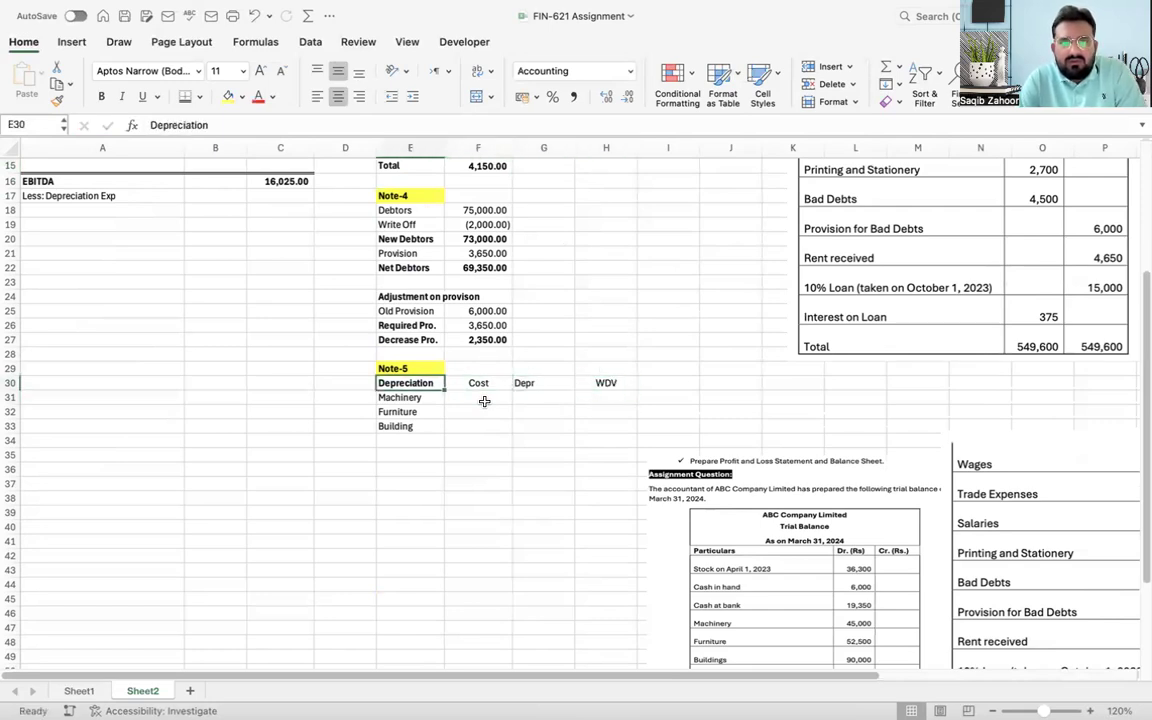
key("shift+Right")
key("shift+Right")
key("shift+Right")
key("Left")
key("Right")
type("As")
key("Return")
Step: Move the trial balance picture up beside the Note-5 table, starting around row 29
left_click(485, 405)
left_click(836, 607)
left_click_drag(836, 607, 841, 522)
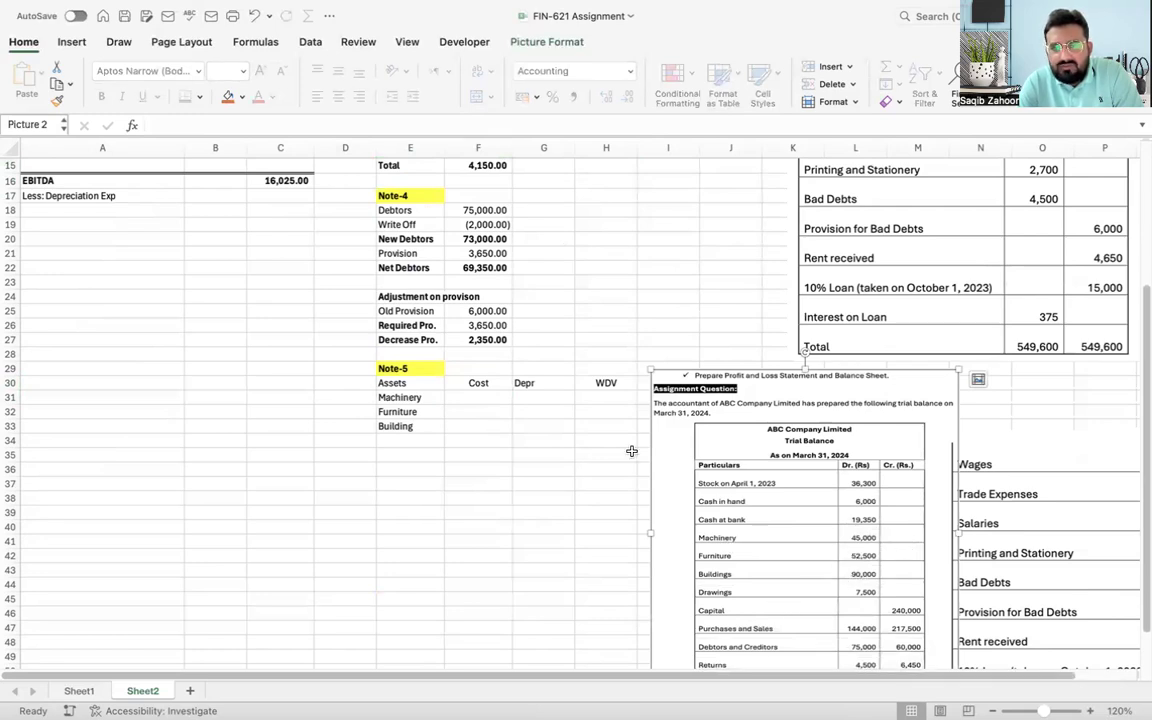
Step: Enter the asset costs in F31:F33: 45000 for Machinery, 52500 for Furniture and 90000 for Building
left_click(475, 400)
type("45000")
key("Return")
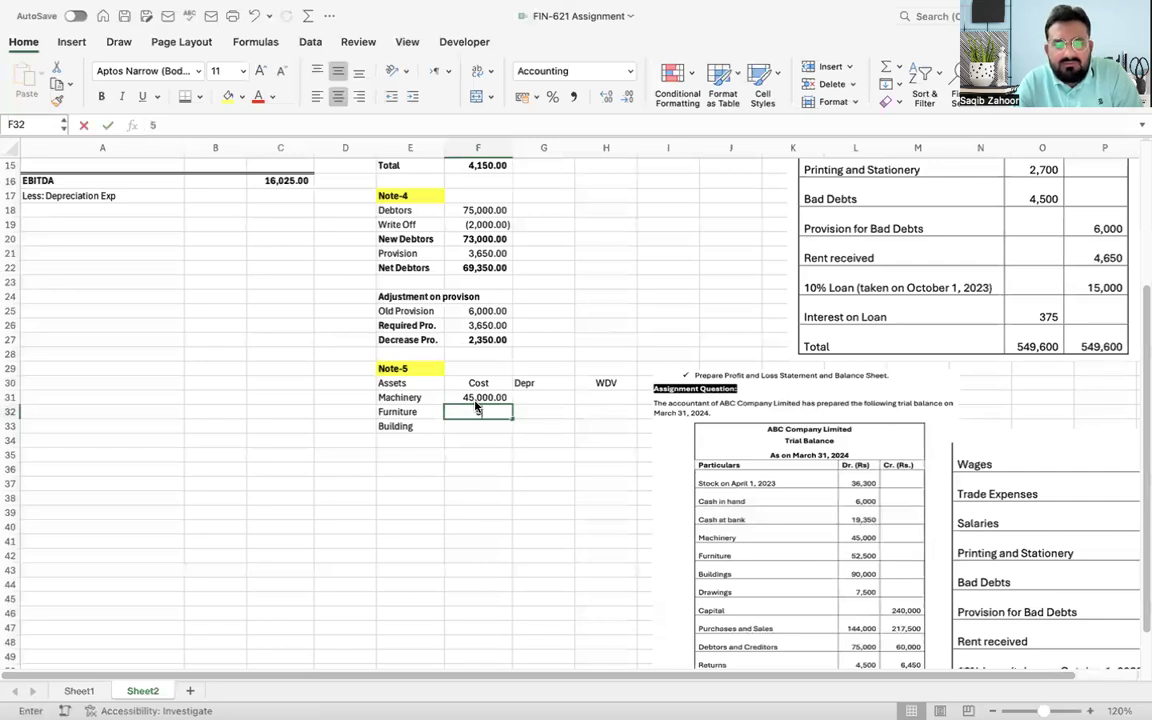
type("52,500")
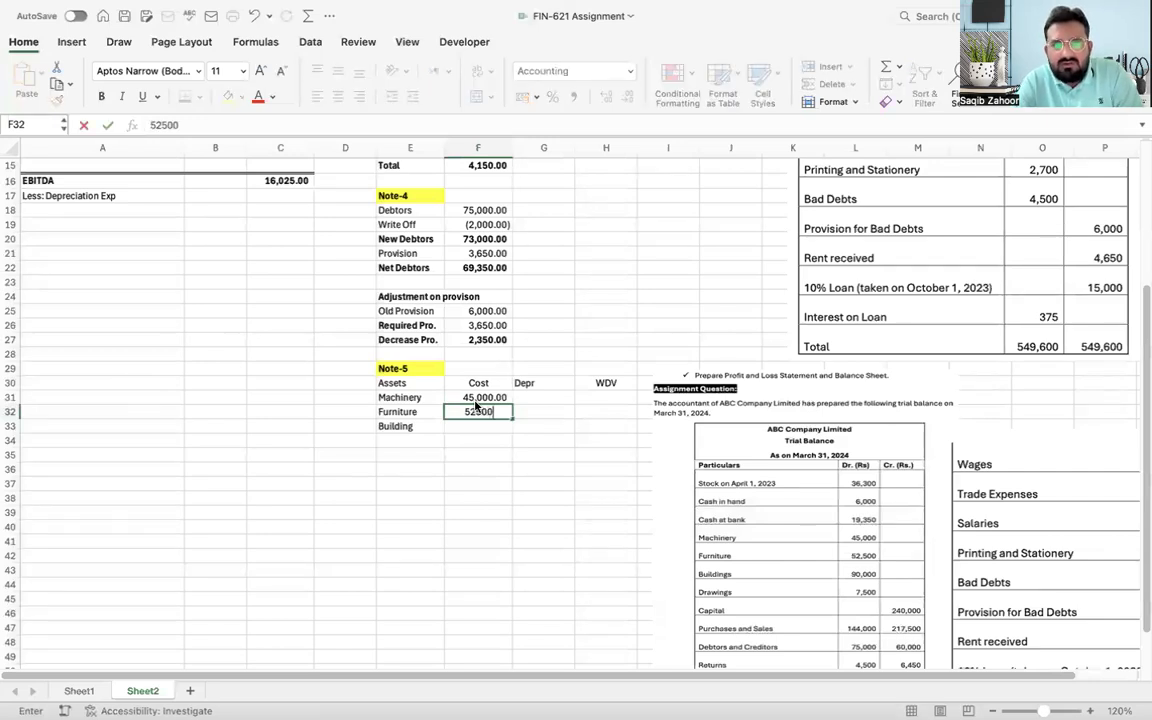
key("Return")
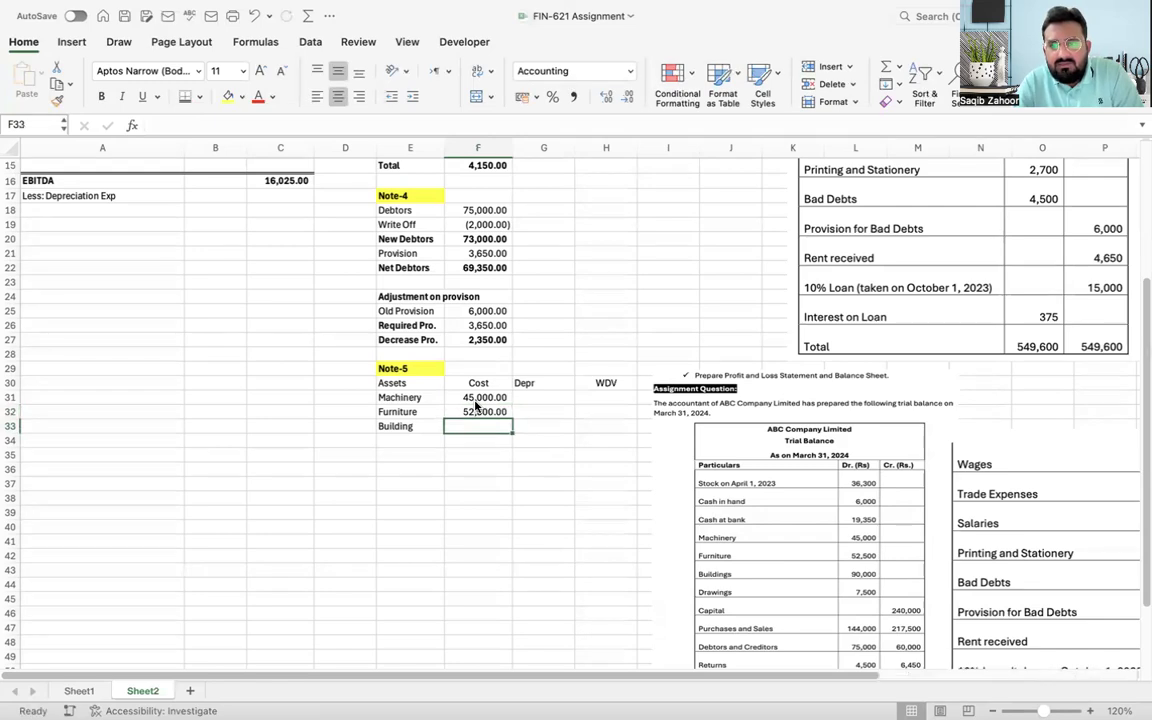
type("90000")
key("Return")
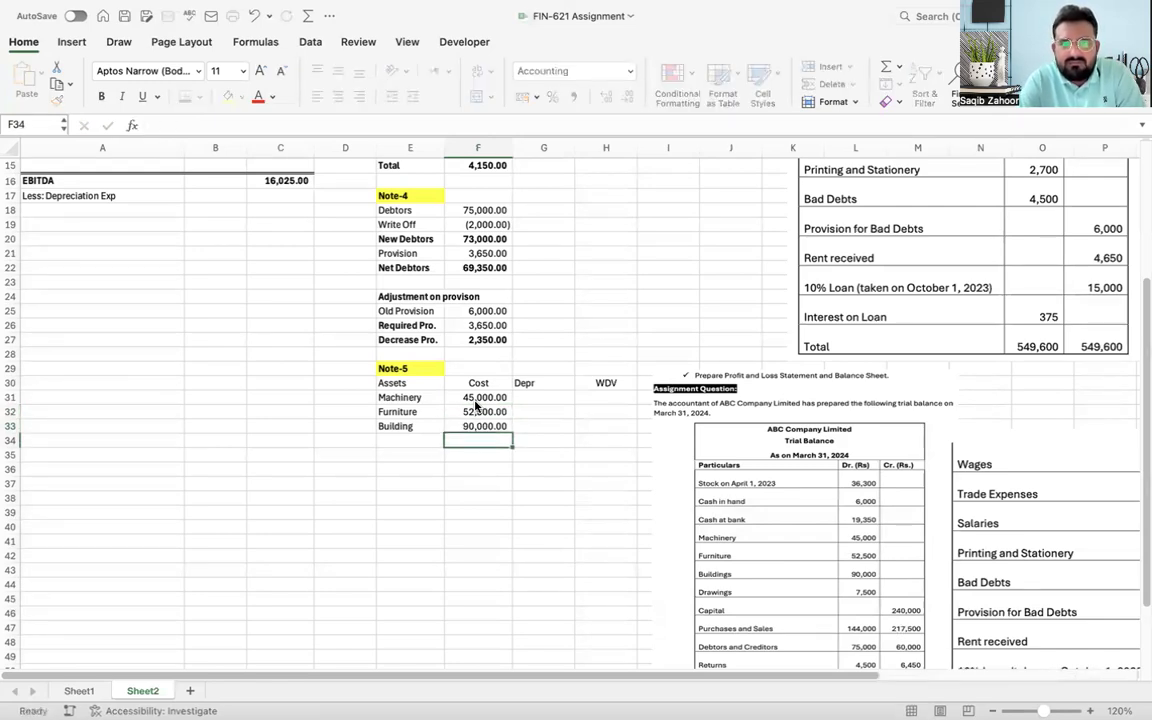
Step: Calculate Machinery's depreciation in G31 as 10% of its cost with =F31*.1
key("Up")
key("Up")
key("Up")
key("Right")
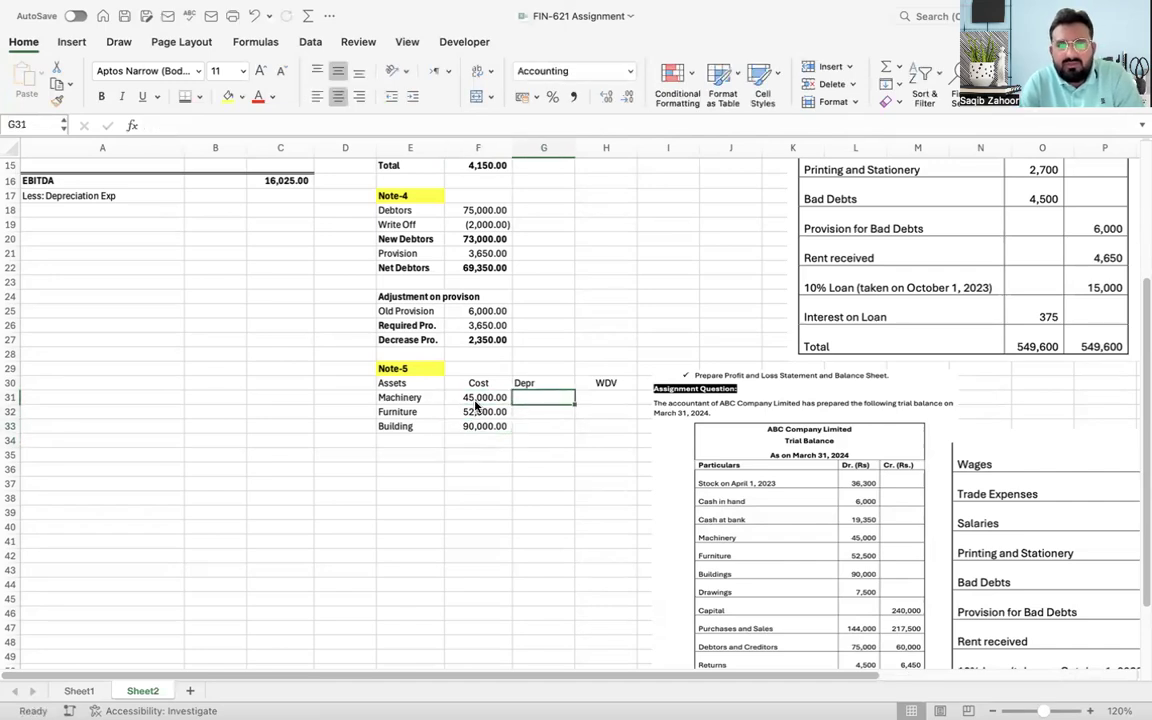
type("=")
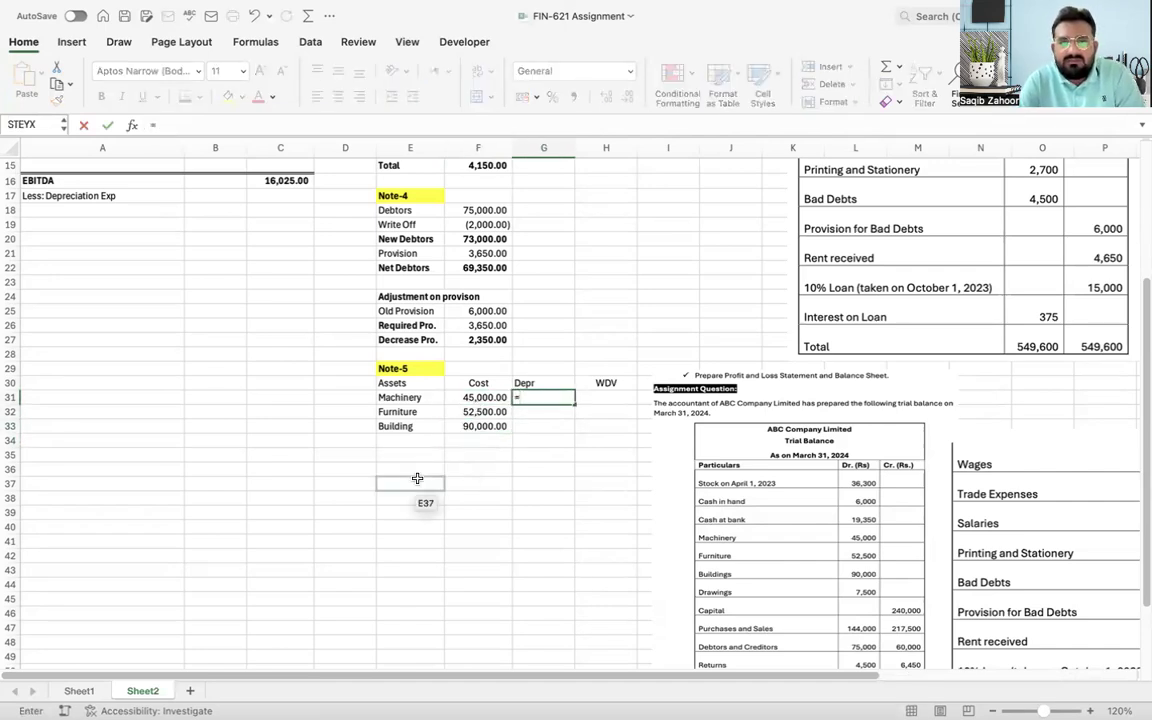
key("Left")
type("*")
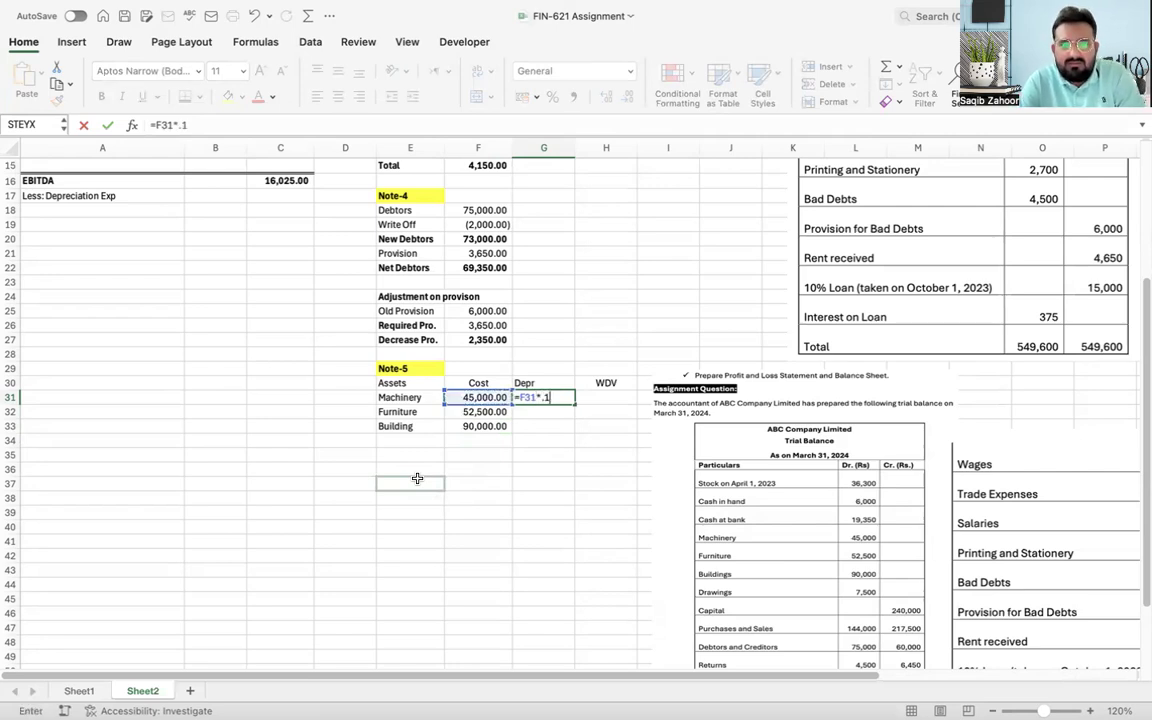
key("Return")
key("Up")
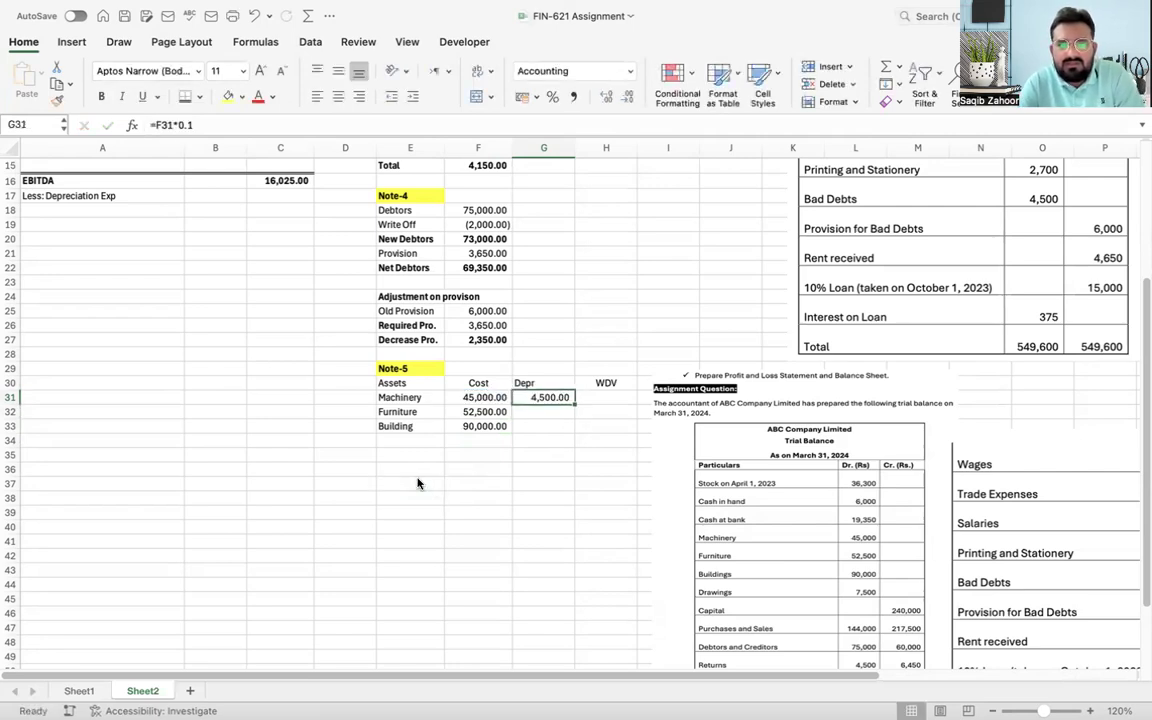
Step: Calculate Machinery's WDV in H31 as its cost minus its depreciation, F31-G31
key("Right")
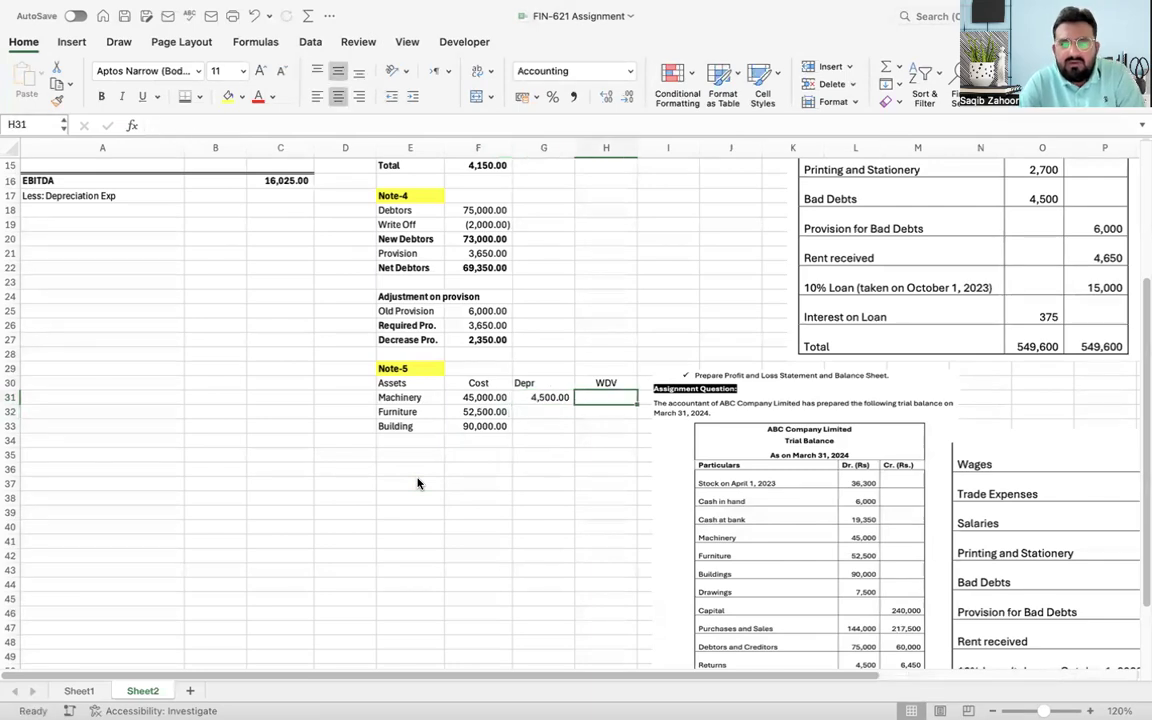
type("=")
key("Left")
key("Left")
type("-")
key("Left")
key("Return")
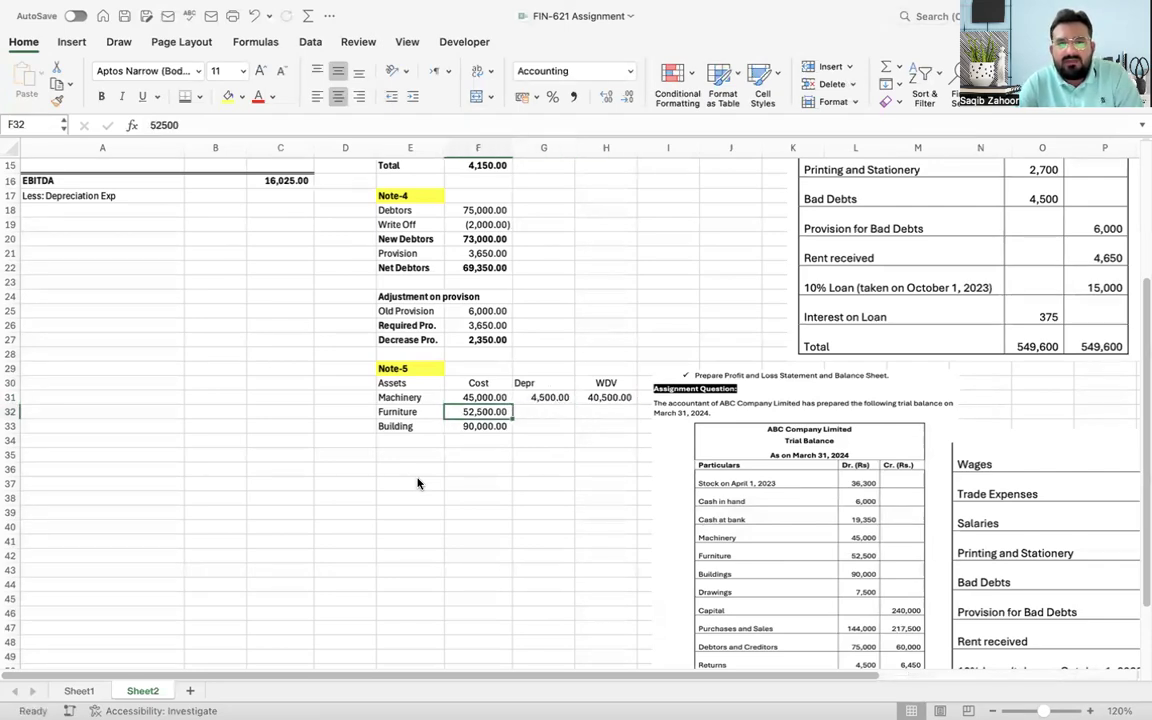
Step: Enter 0 as Furniture's depreciation in G32 and fill the WDV formula down into H32
key("Right")
type("0")
key("Tab")
key("ctrl+d")
Step: Calculate Building's depreciation in G33 with =F33*.02 and fill the WDV formula down into H33
key("Left")
key("Down")
type("=")
key("Left")
type("*")
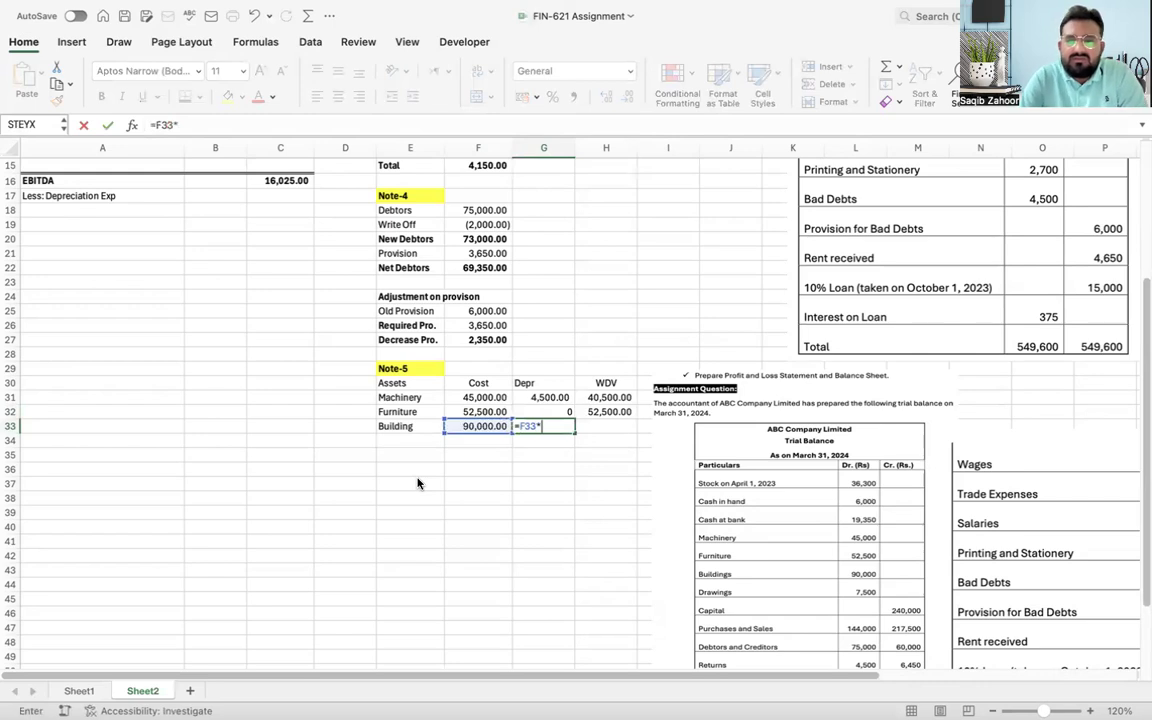
type(".02")
key("Return")
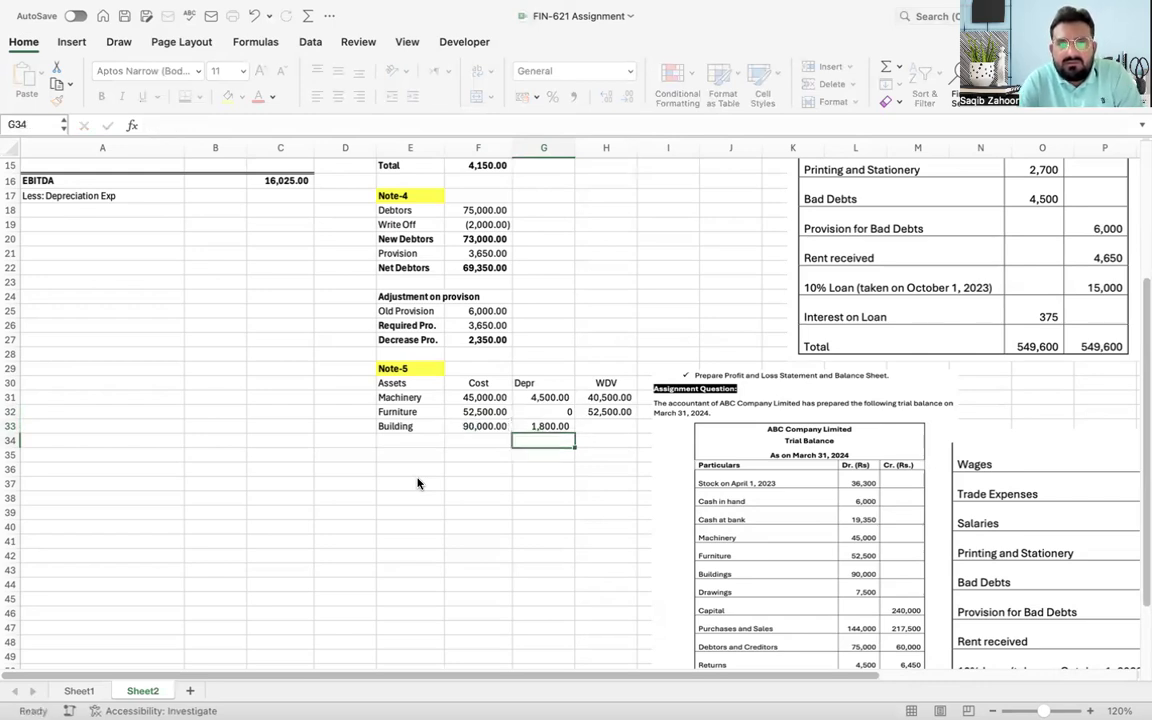
key("Up")
key("Right")
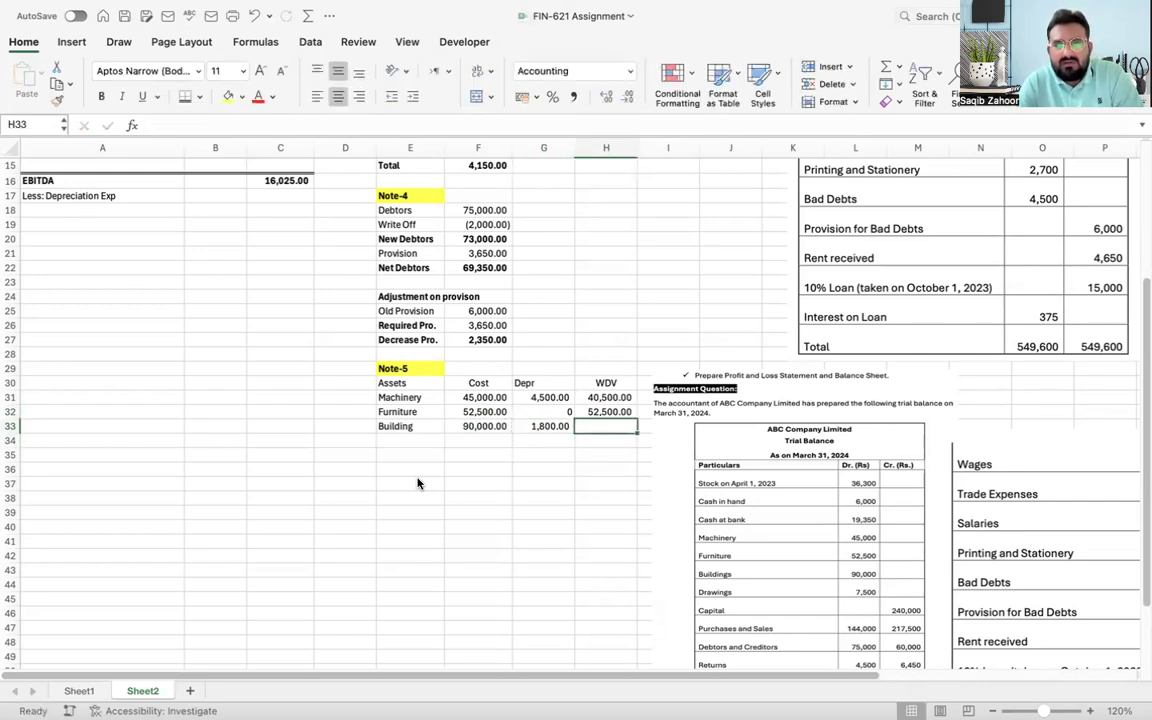
key("ctrl+d")
Step: Add the label Total in E34 and make the Note-5 total row bold
key("Left")
key("Down")
key("Left")
key("Left")
type("Toal")
key("BackSpace")
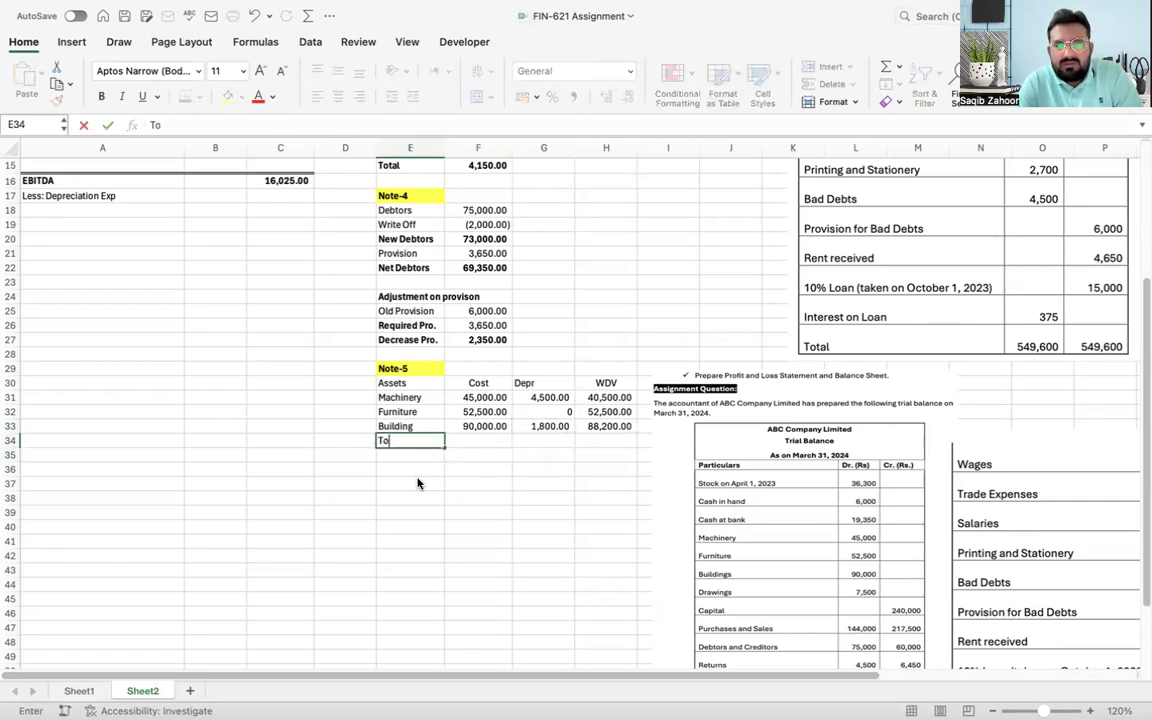
key("Return")
key("Down")
key("Up")
key("Up")
key("shift+Right")
key("ctrl+b")
key("Right")
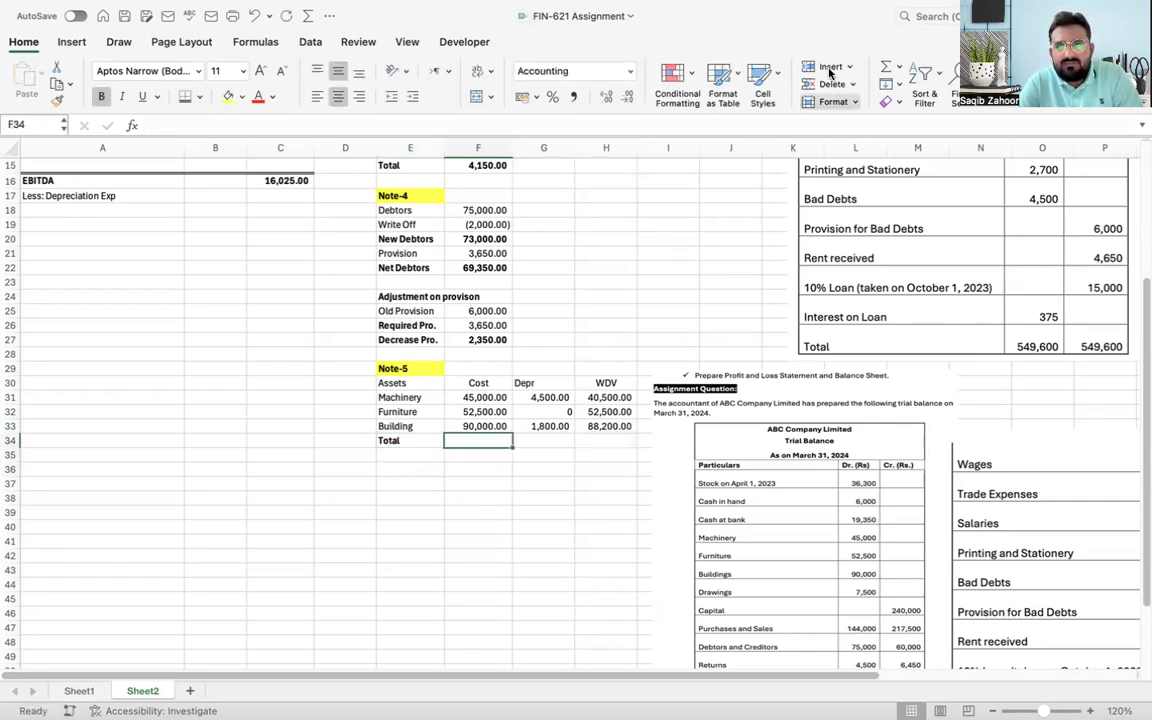
Step: Sum the Cost, Depr and WDV columns, rows 31 to 33, into F34, G34 and H34
left_click(888, 66)
key("Return")
key("Up")
key("Right")
left_click(888, 66)
key("Tab")
left_click(888, 66)
key("Return")
key("Up")
key("Left")
key("Left")
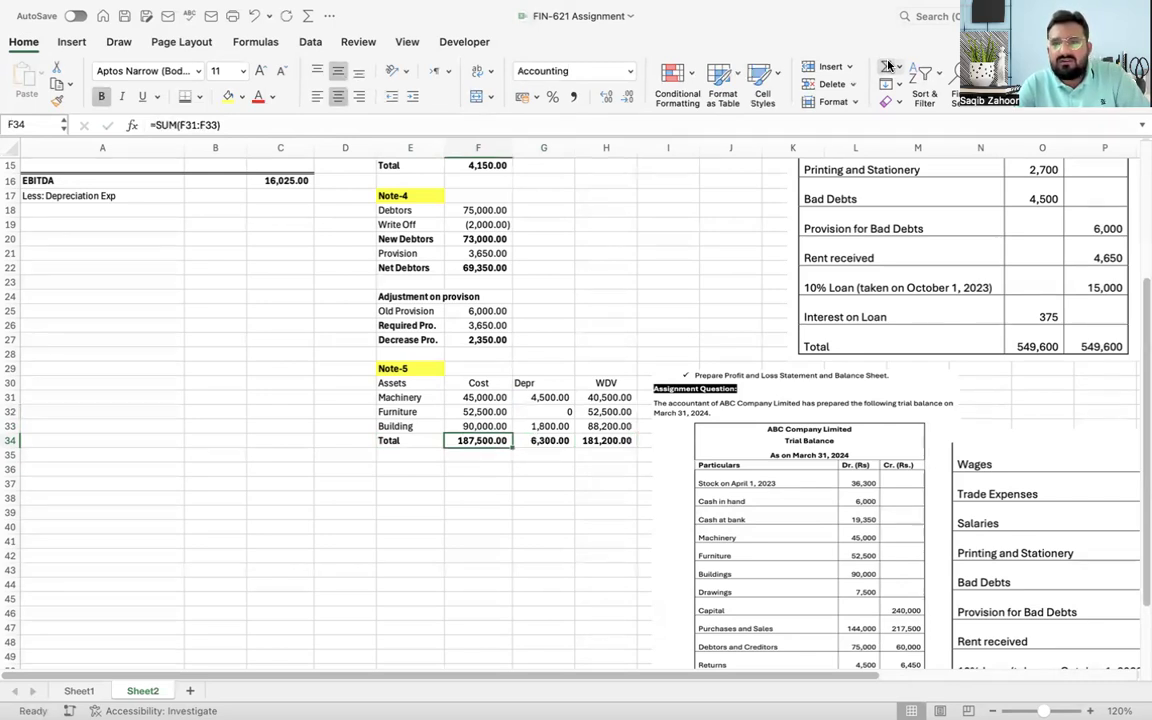
key("Right")
key("Right")
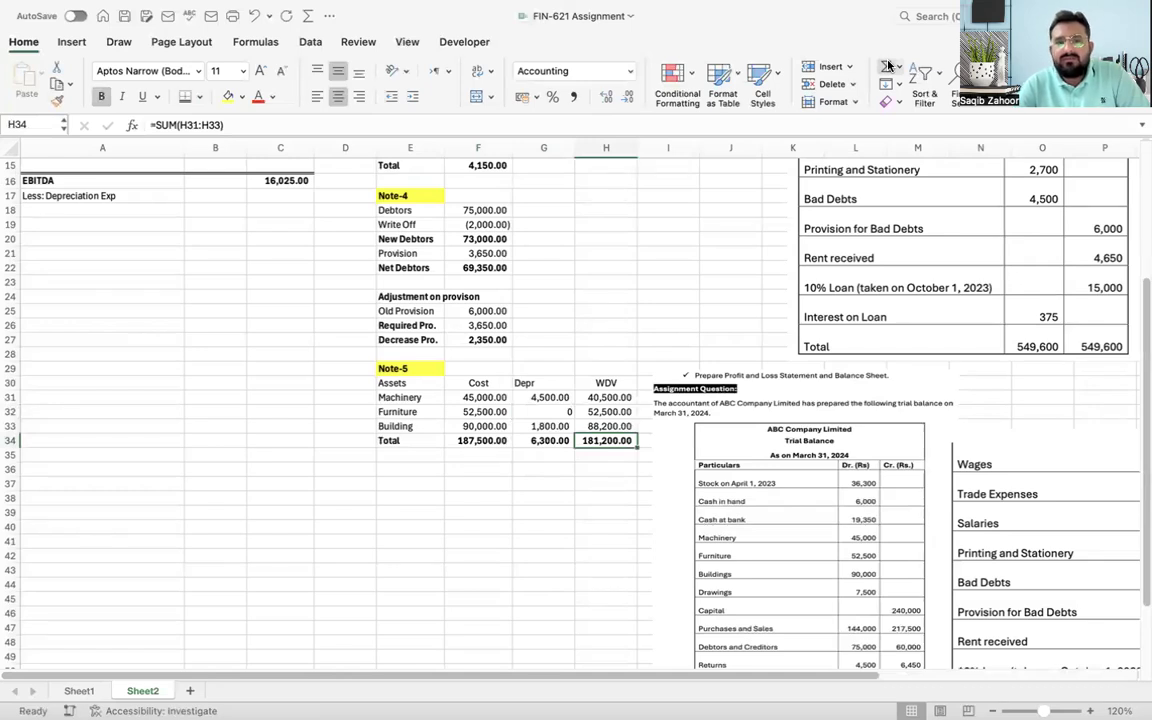
key("Left")
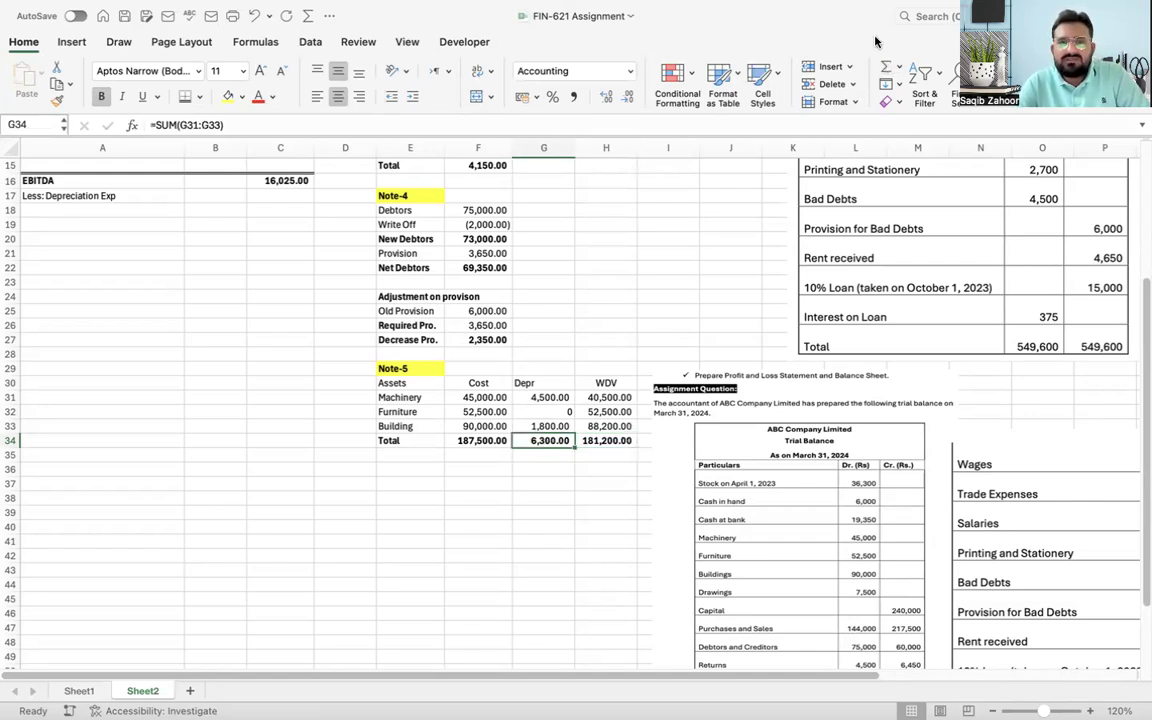
Step: Remove the decimal places from columns F to H and fit the column widths to their contents
left_click_drag(478, 147, 619, 169)
left_click(630, 97)
left_click(630, 97)
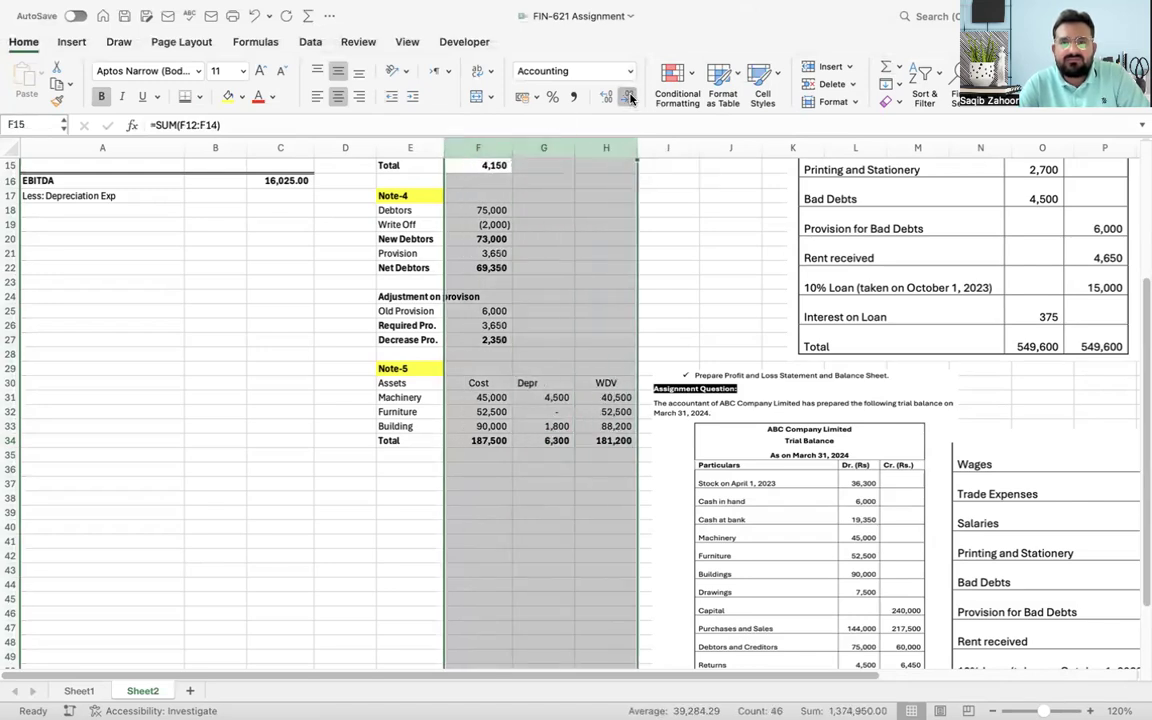
left_click_drag(571, 144, 575, 142)
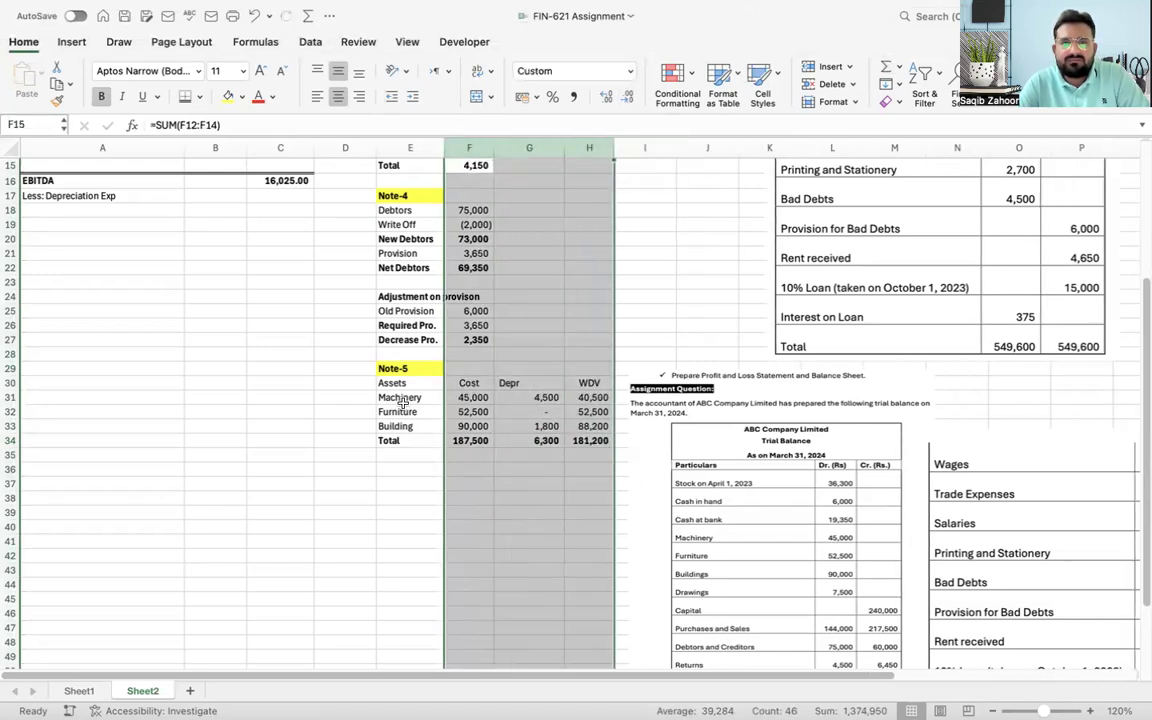
Step: Link the Less: Depreciation Exp amount in C17 to the Note-5 depreciation total as a negative, =-G34
left_click(360, 437)
key("Up")
key("Up")
key("Left")
key("Left")
key("Left")
key("Up")
key("Up")
key("Up")
key("Up")
key("Up")
key("Up")
key("Up")
key("Up")
key("Up")
key("Up")
key("Up")
key("Up")
key("Up")
key("Up")
key("Up")
key("Right")
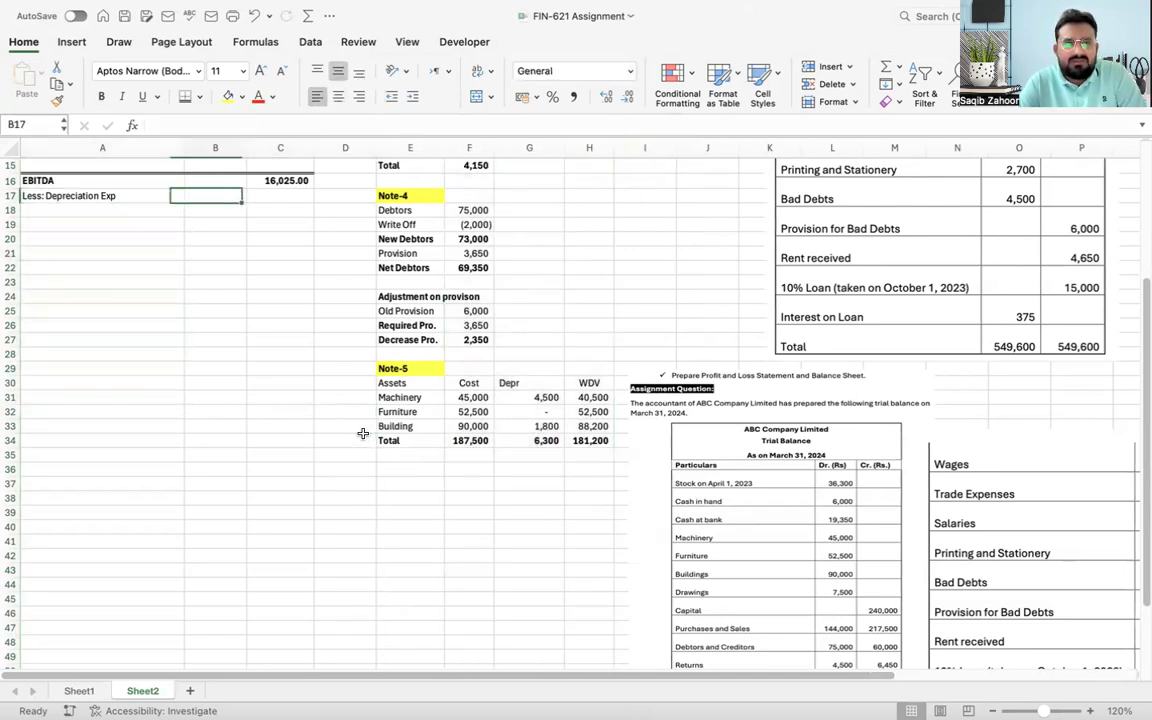
key("Right")
type("=-")
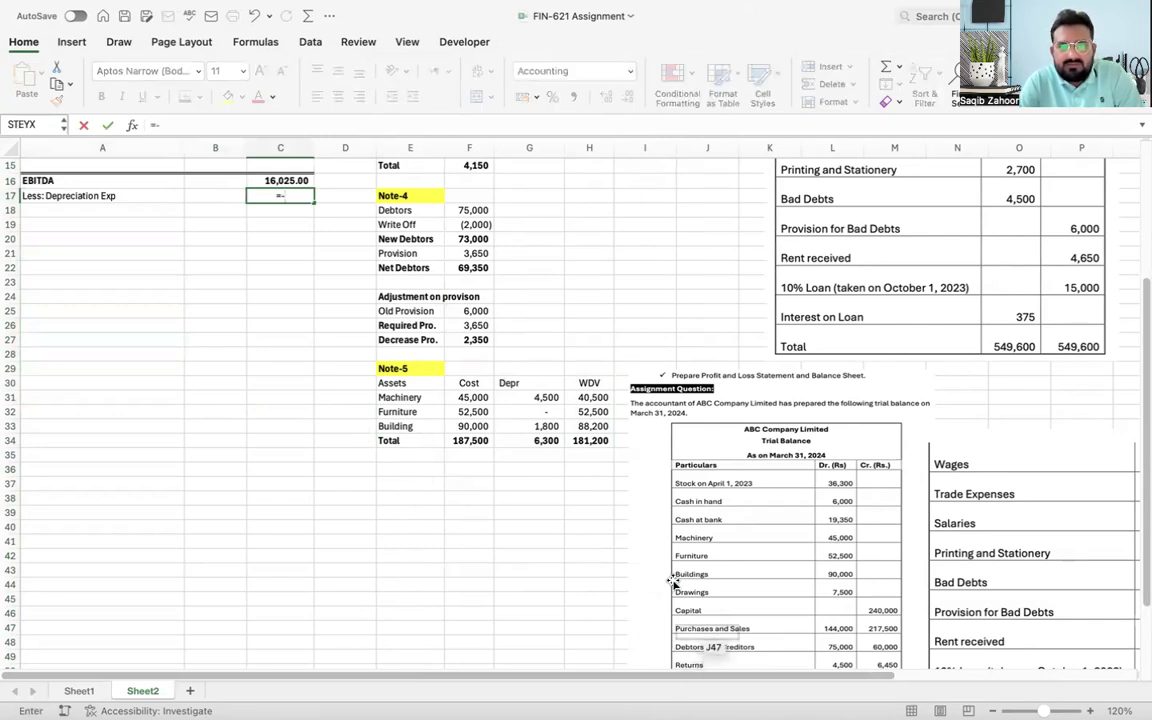
left_click(536, 440)
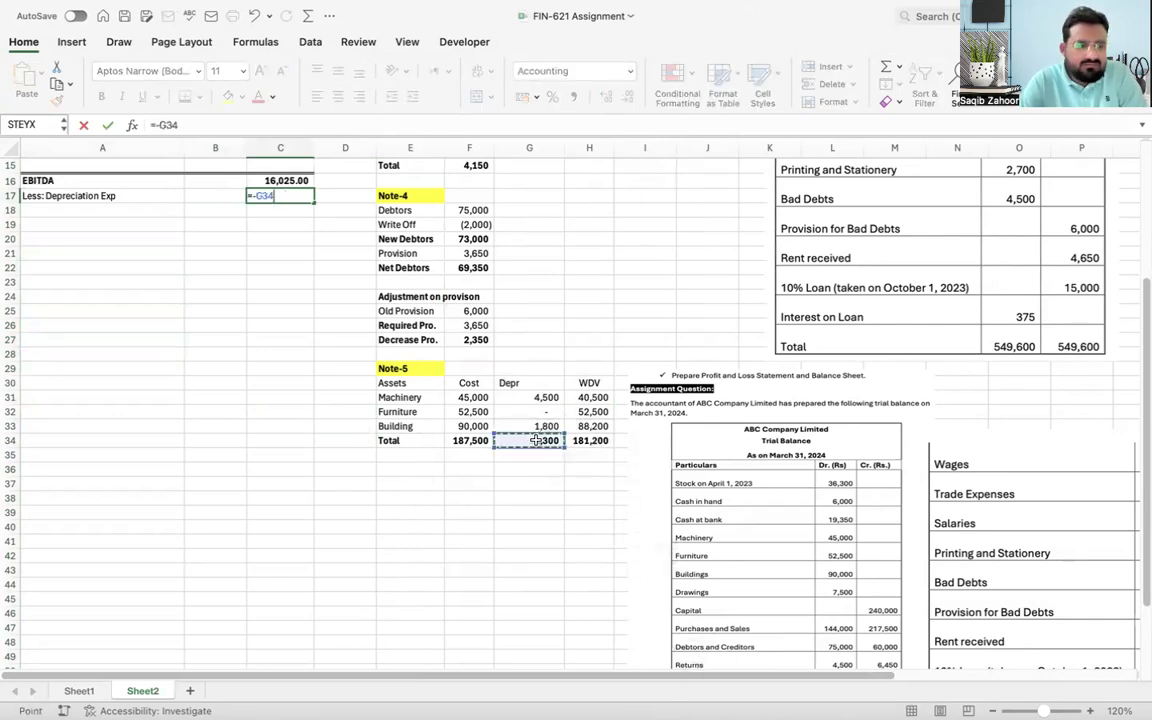
key("Return")
Step: Reference the Note-5 heading in B17 with =E29, and format it bold with a yellow fill
key("Left")
key("Up")
type("=")
left_click(385, 371)
key("Return")
key("Up")
key("ctrl+b")
left_click(227, 96)
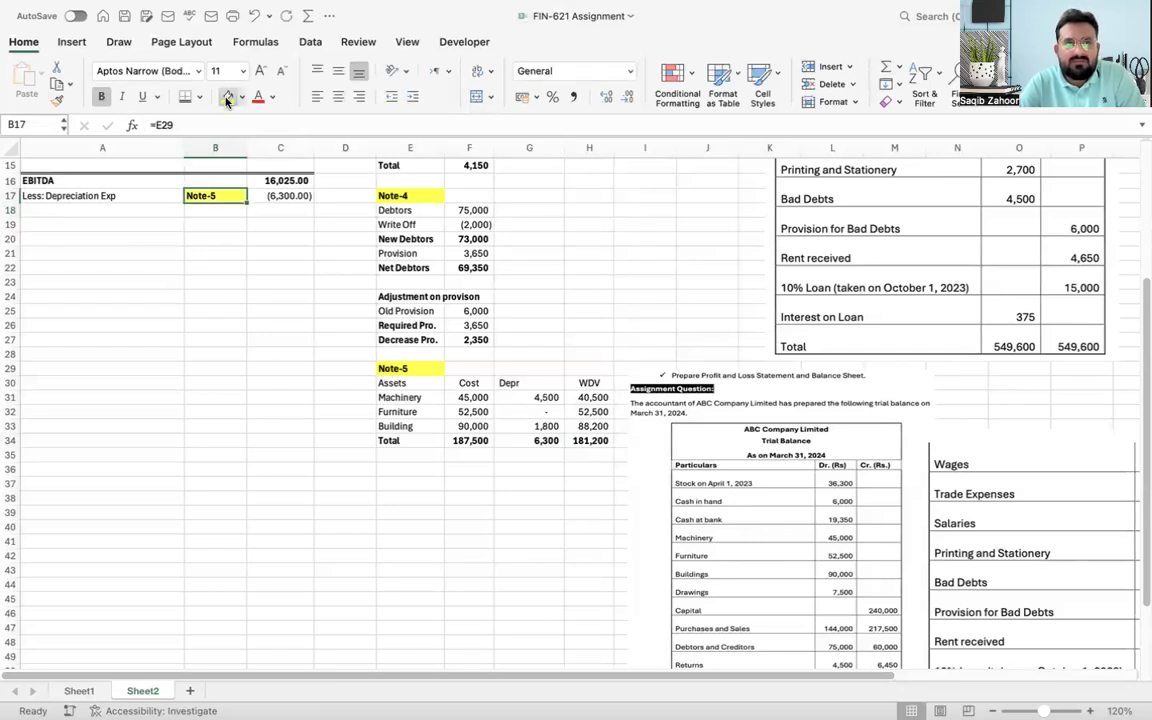
Step: Change the font of the entire sheet to Arial
left_click(10, 146)
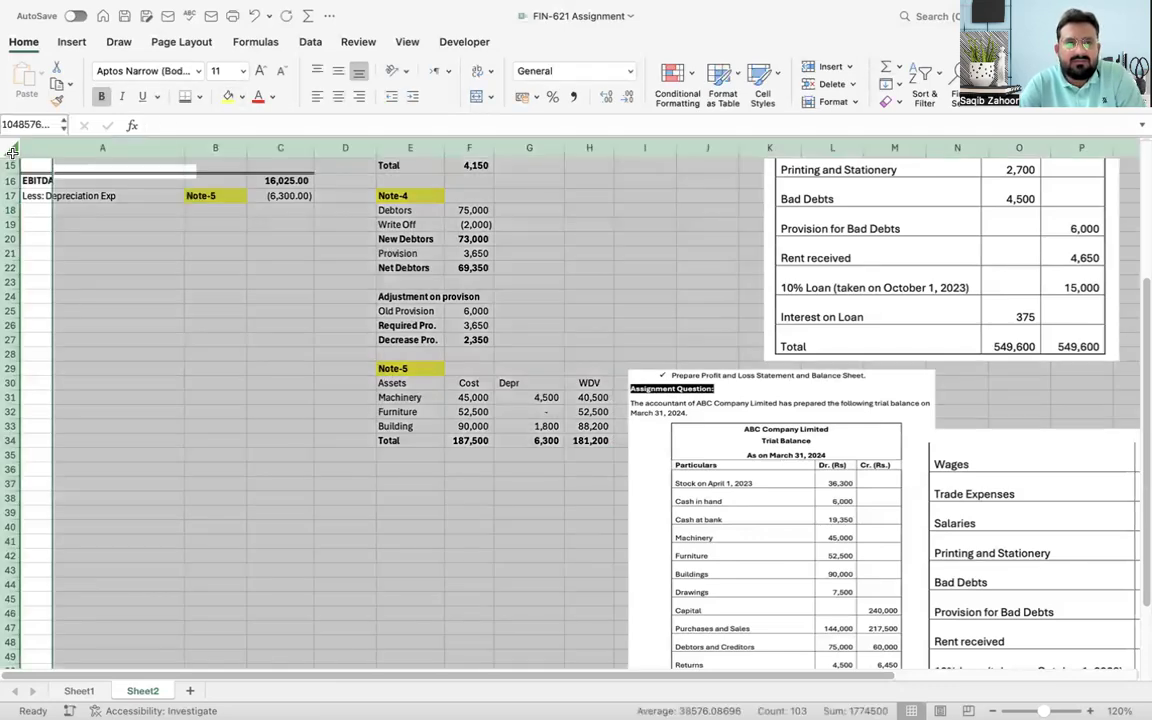
left_click(152, 70)
type("Arial")
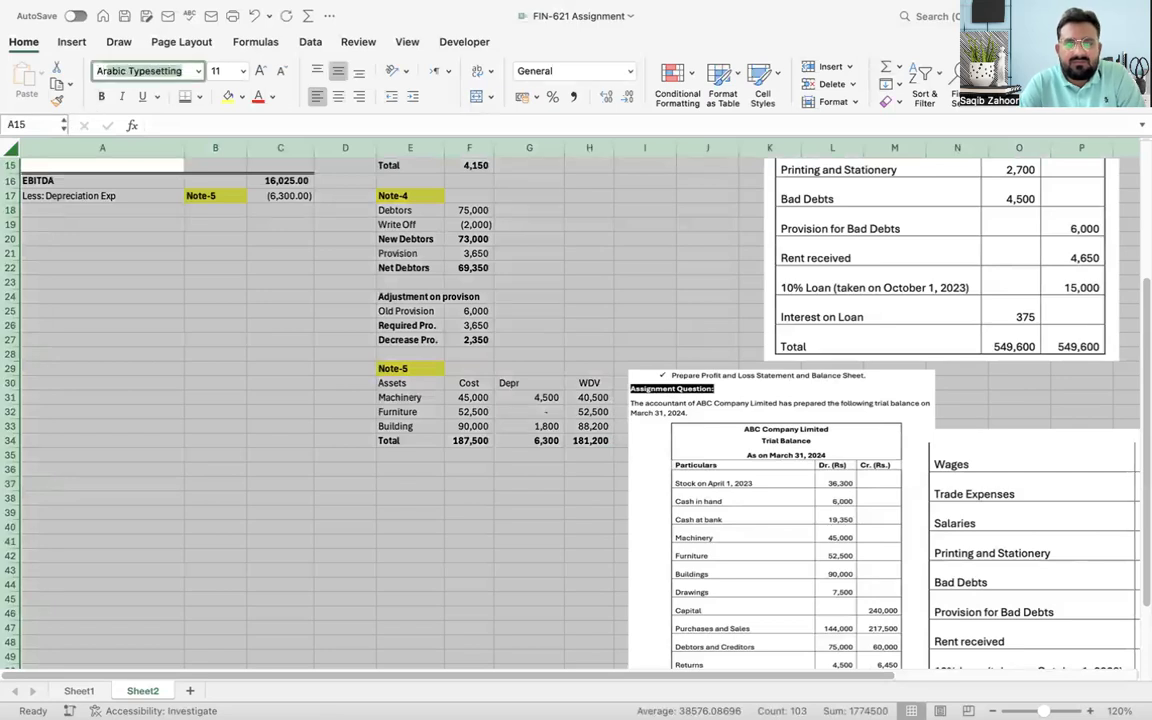
key("Tab")
Step: Add the label EBIT in A19, leaving row 18 blank, and make A19:C19 bold
left_click(170, 235)
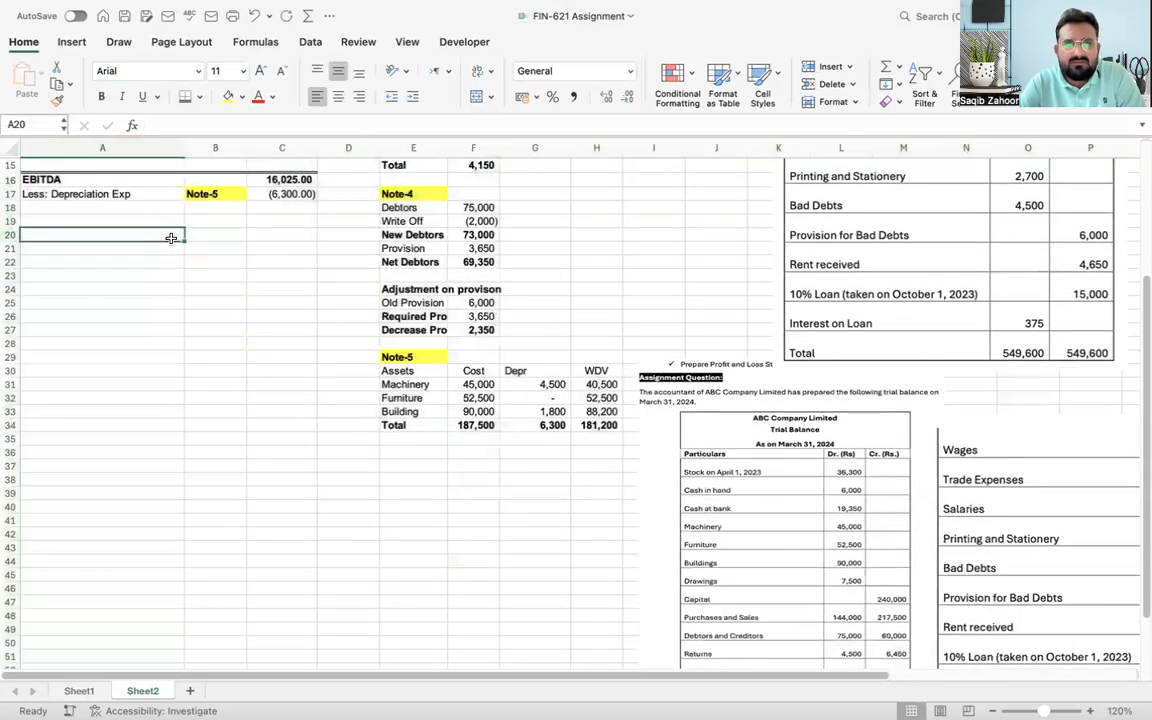
key("Up")
key("Up")
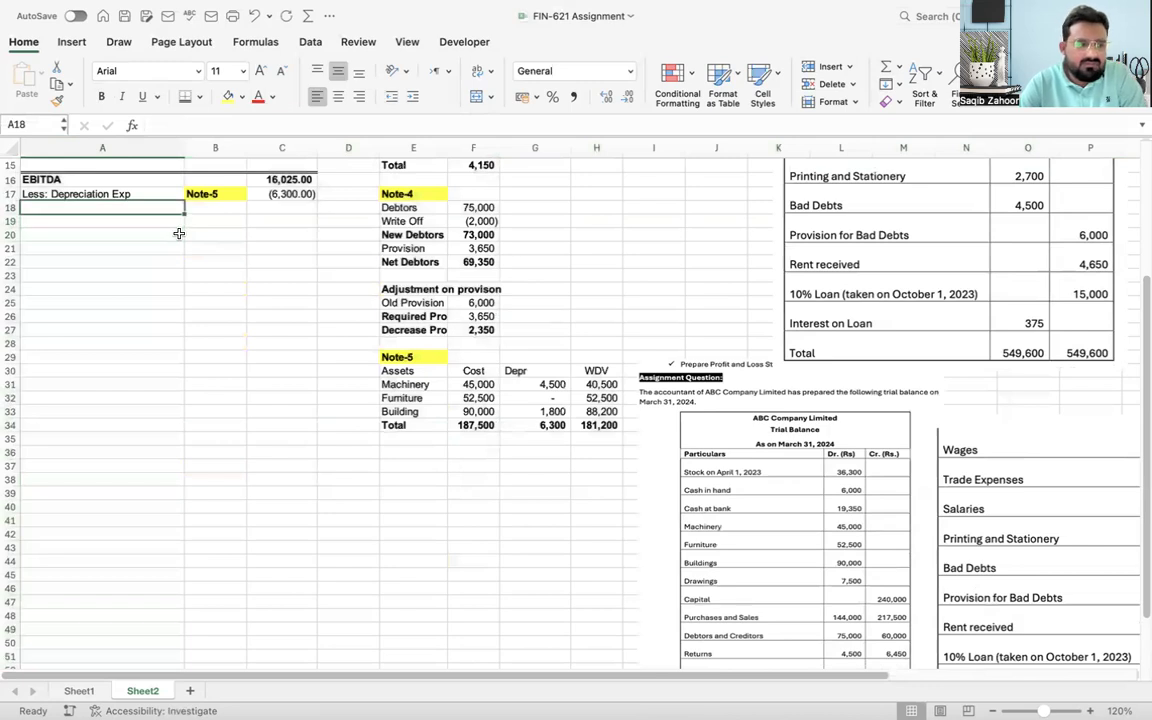
key("Down")
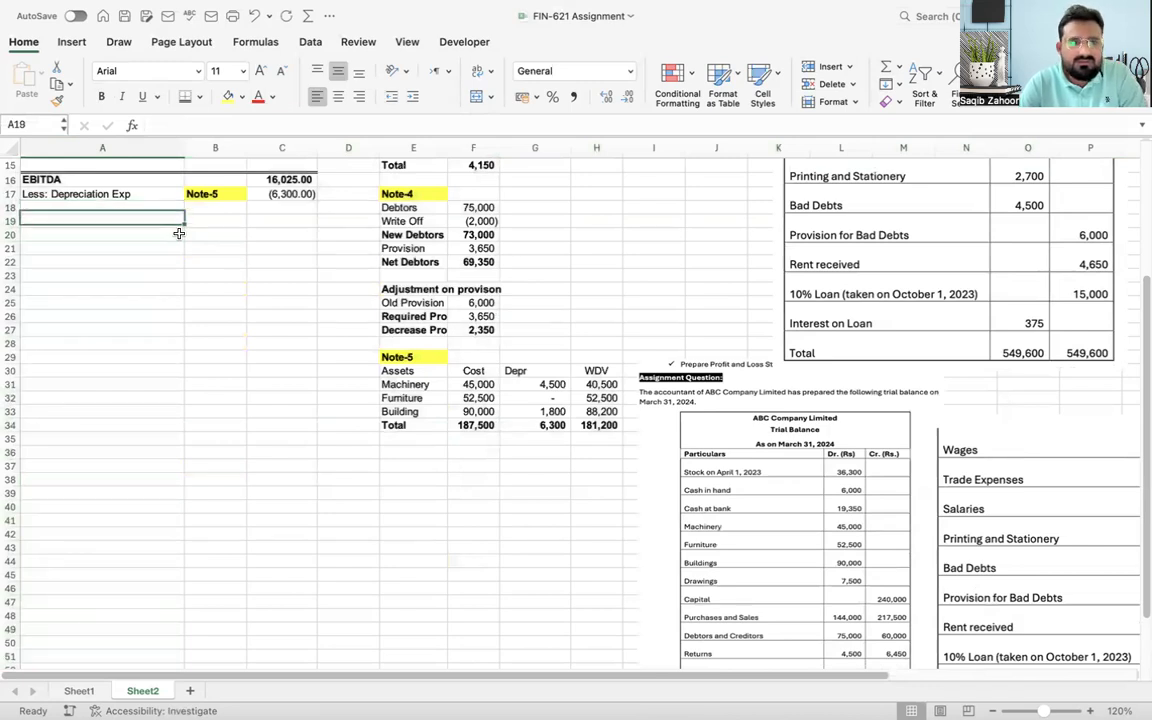
type("E")
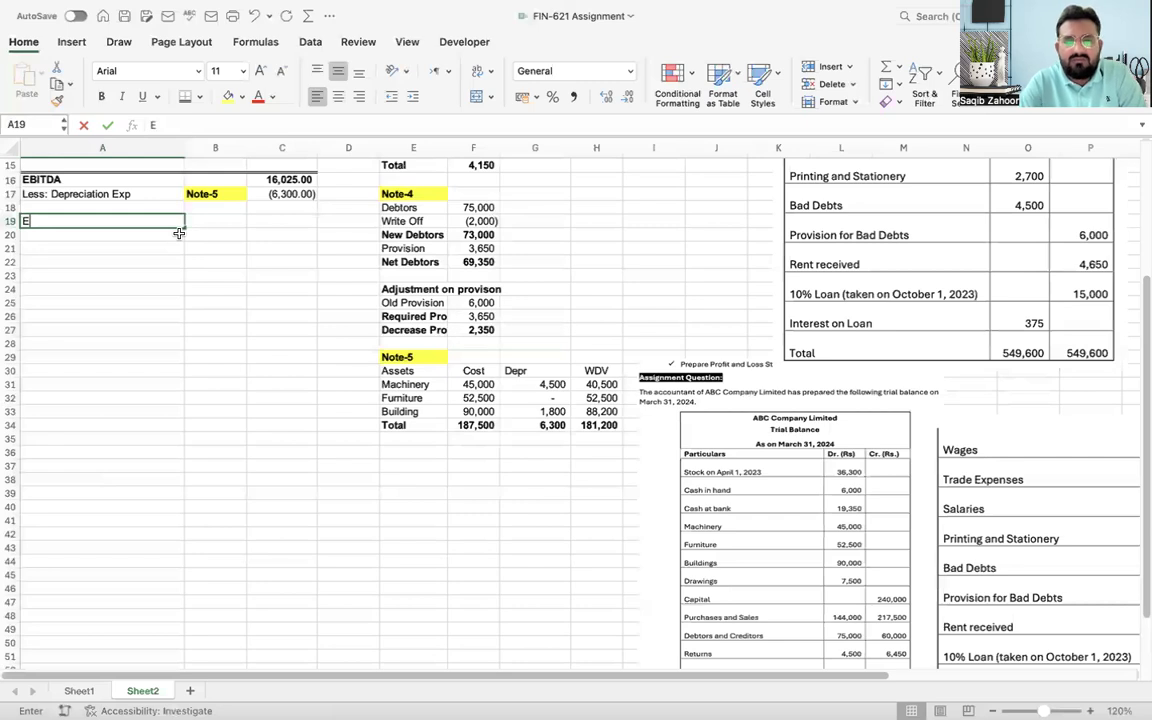
type("BIT")
key("Return")
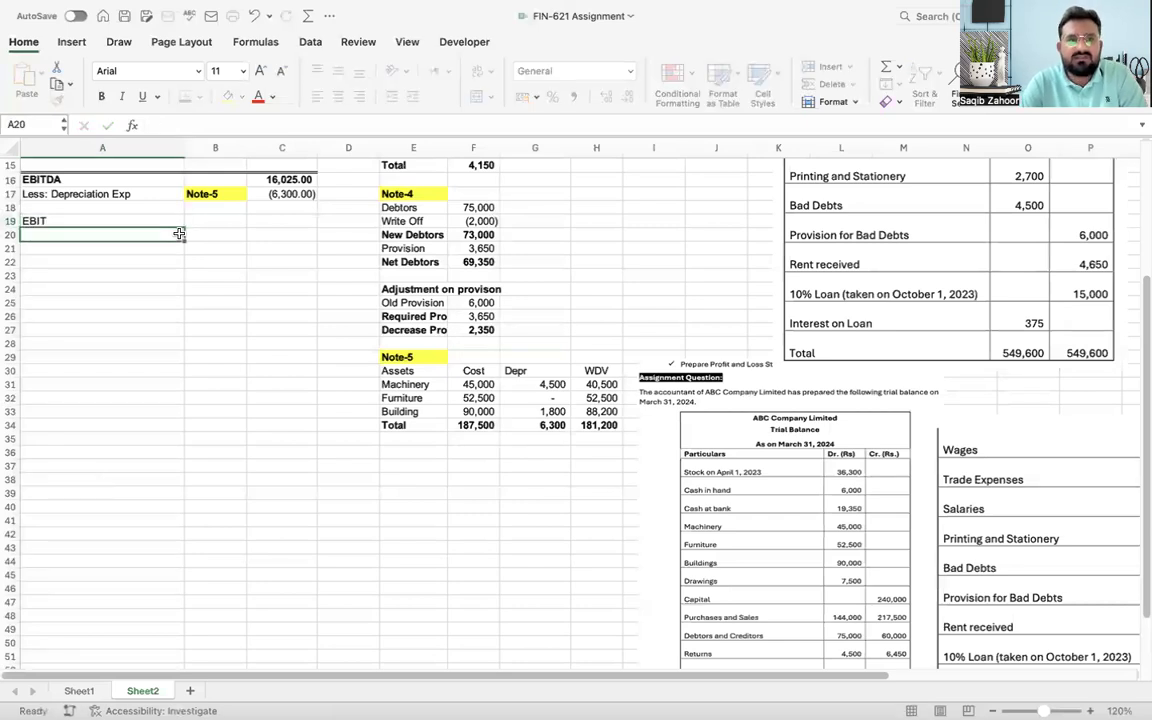
key("Up")
key("Right")
key("Down")
key("Up")
key("Left")
key("shift+Right")
key("shift+Right")
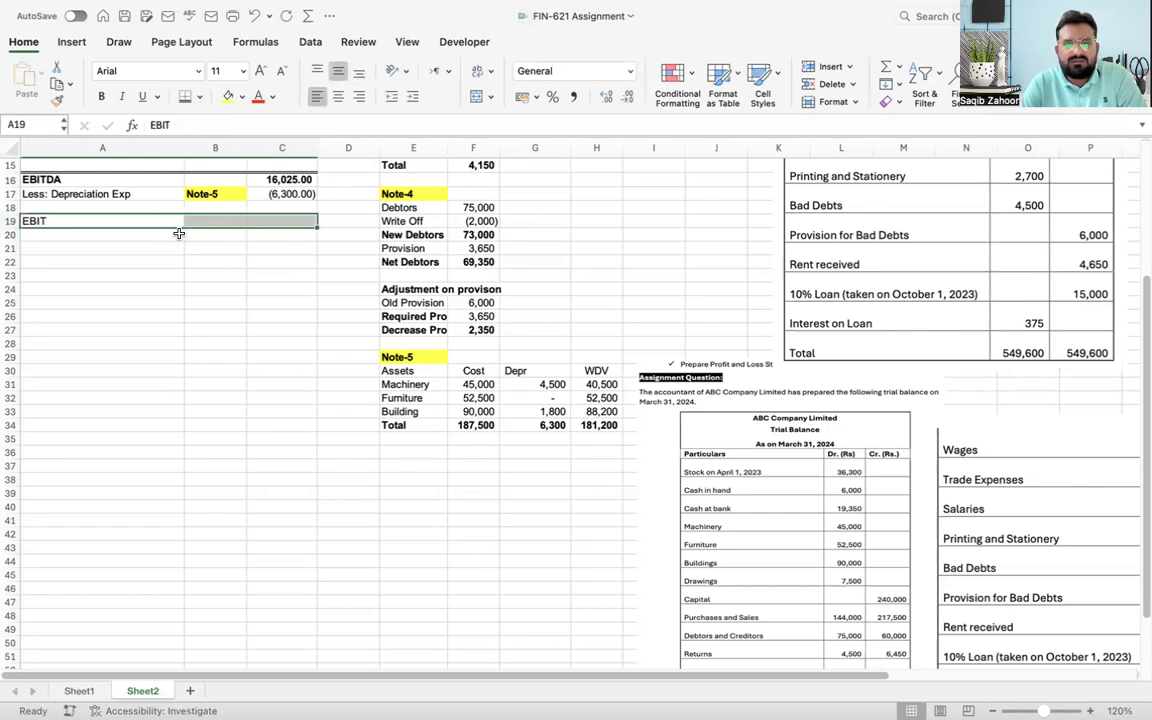
key("super+b")
Step: Apply the same bottom border used above EBITDA to A18:C18, directly above the EBIT row
key("Up")
key("shift+Right")
key("shift+Right")
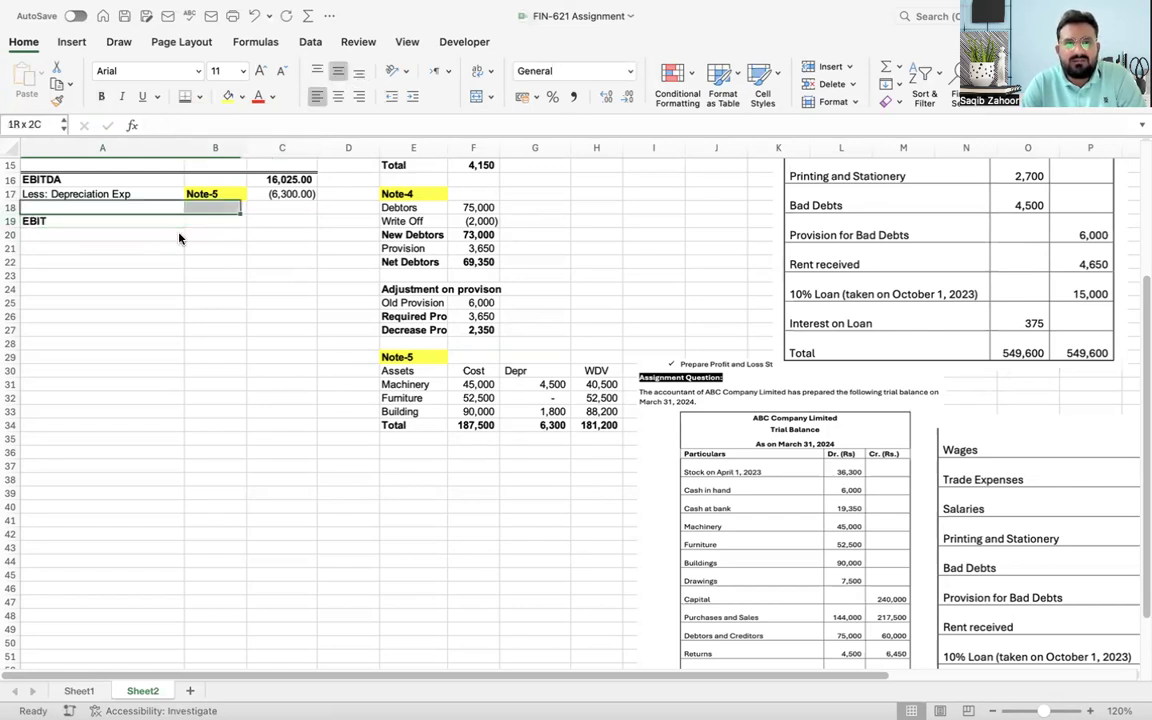
left_click(185, 97)
Step: Calculate EBIT in C19 by adding EBITDA and the negative depreciation expense with =C16+C17
left_click(262, 221)
type("=")
key("Up")
key("Up")
key("Up")
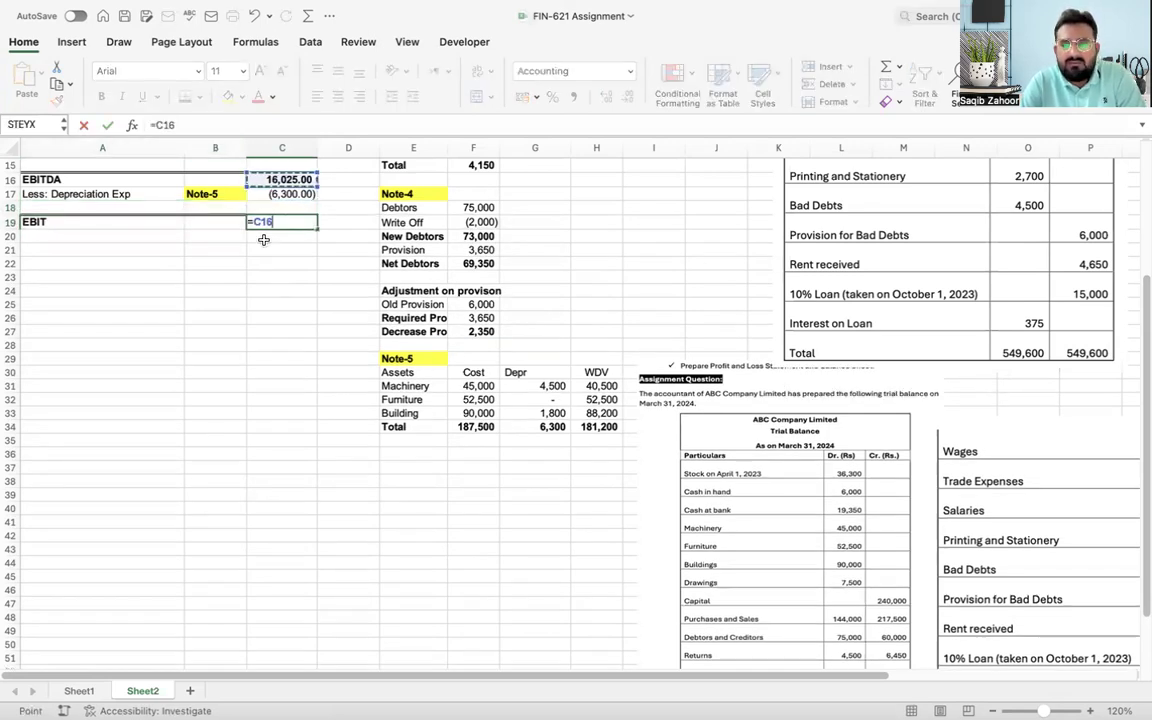
type("+")
key("Up")
key("Up")
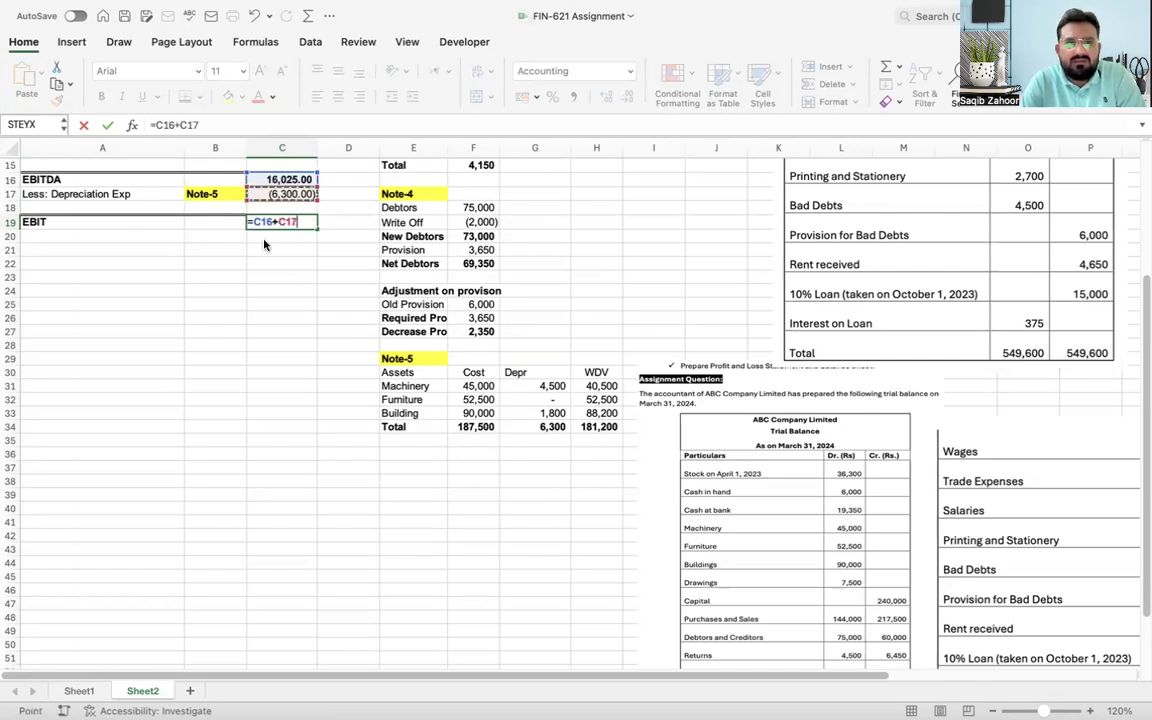
key("Return")
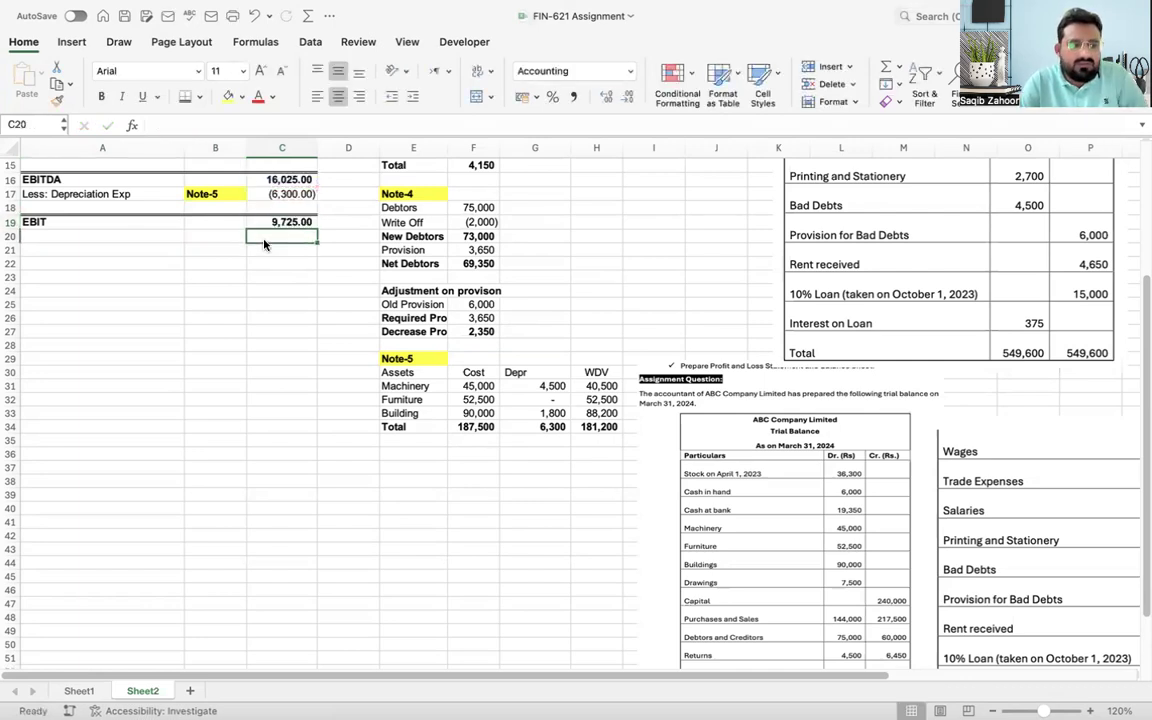
Step: Review the formulas behind the profit and loss figures in column C, between EBIT and the sales returns line
key("Up")
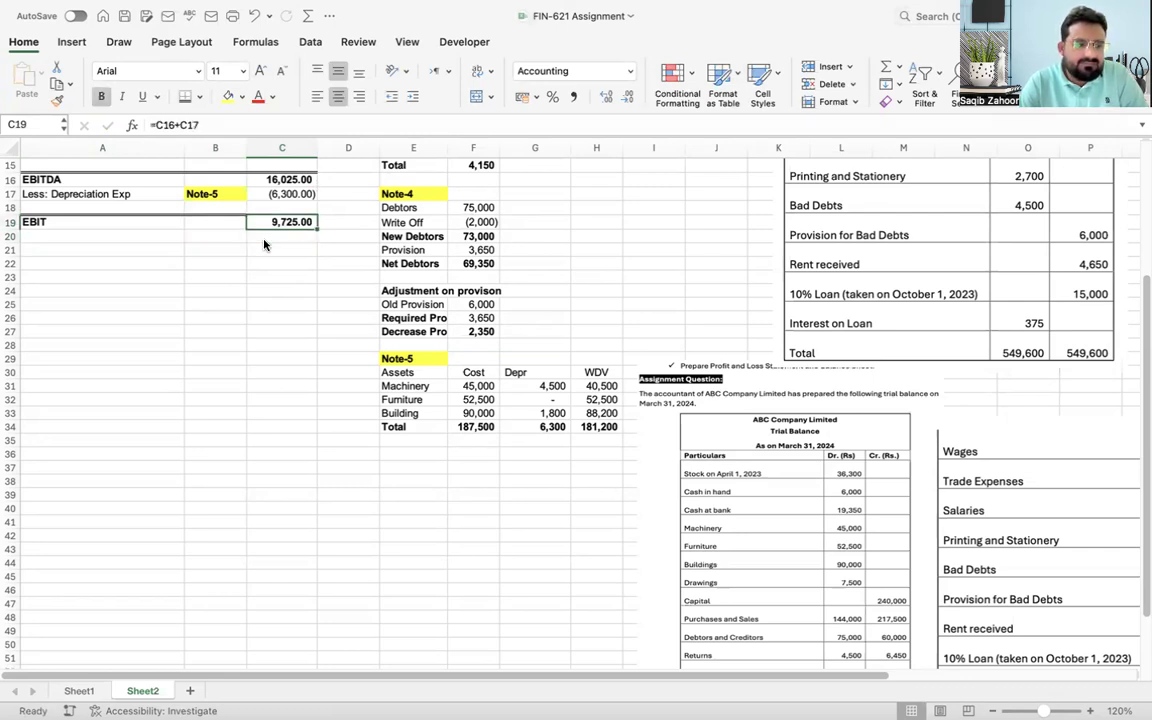
key("Up")
key("Up")
key("Up")
key("Up")
key("Up")
key("Up")
key("Up")
key("Up")
key("Up")
key("Up")
key("Up")
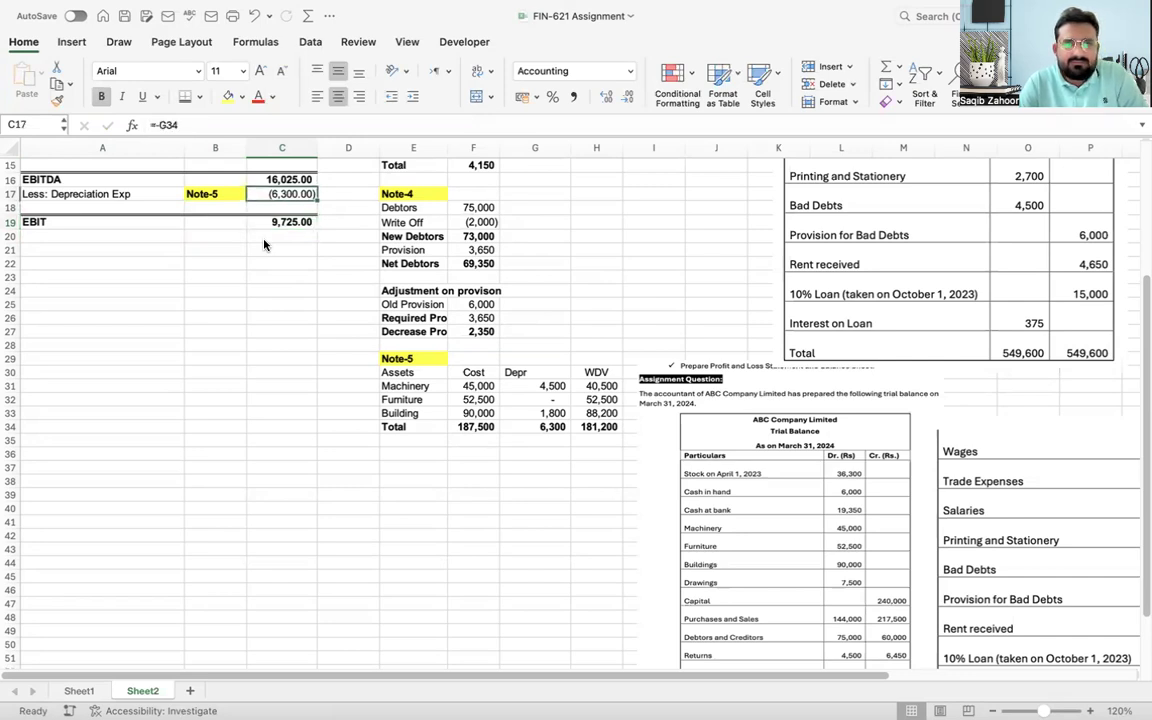
key("Up")
key("Up")
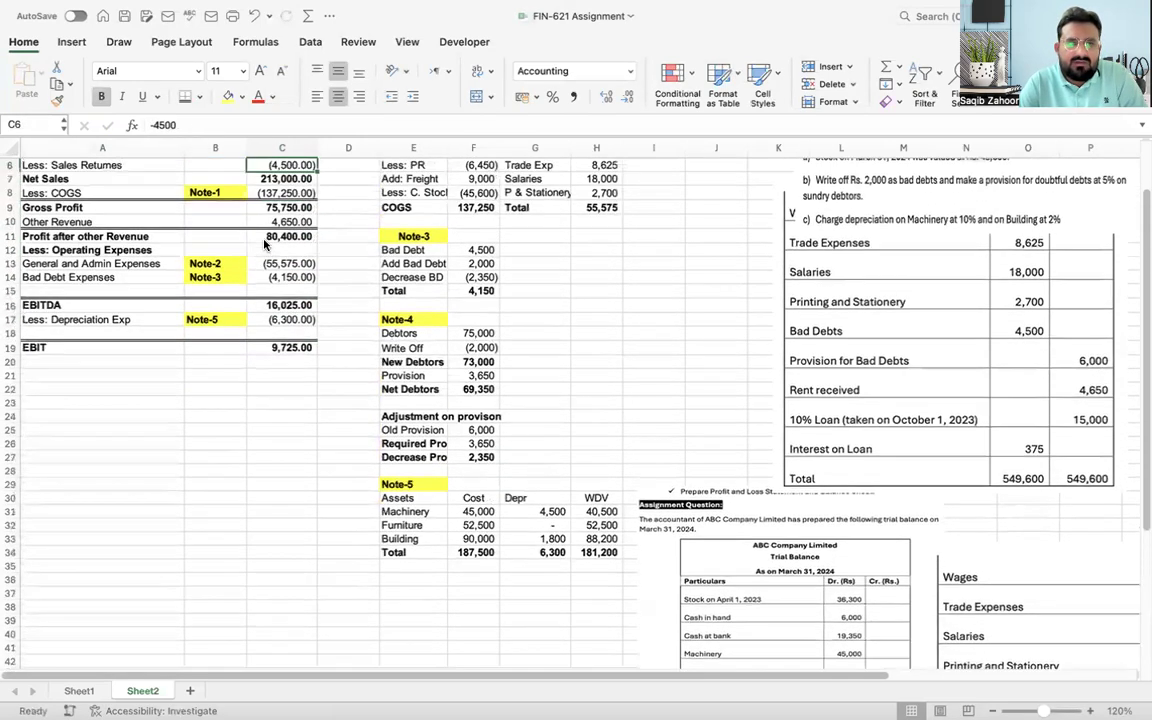
key("Down")
key("Down")
key("Down")
key("Down")
key("Down")
key("Down")
key("Down")
key("Down")
key("Down")
key("Down")
key("Down")
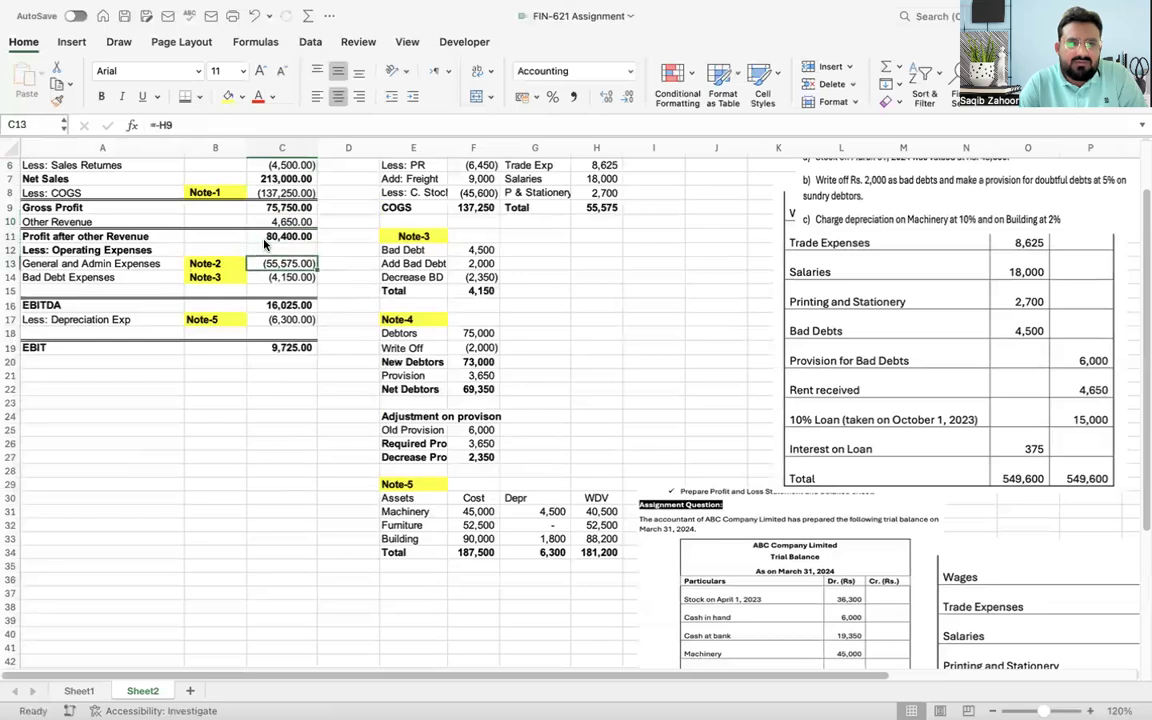
key("Up")
key("Up")
key("Up")
key("Up")
key("Up")
key("Up")
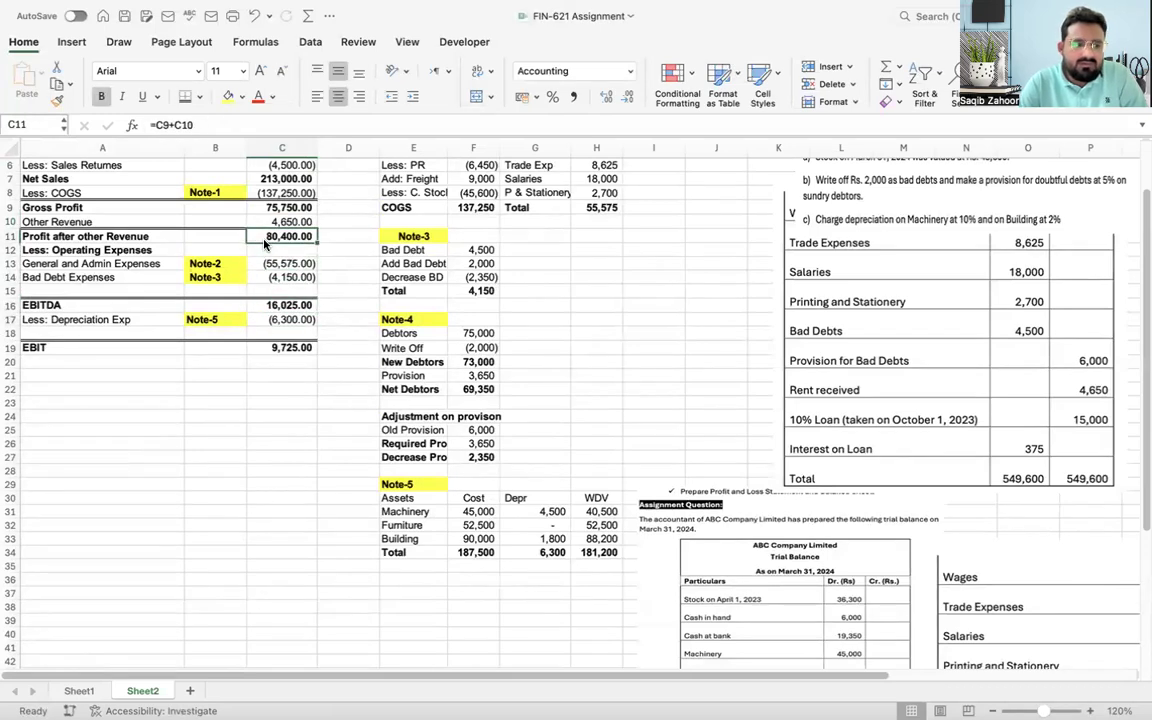
Step: Check which cells the EBITDA formula in C16 references, comparing them with the Profit after other Revenue row
double_click(289, 305)
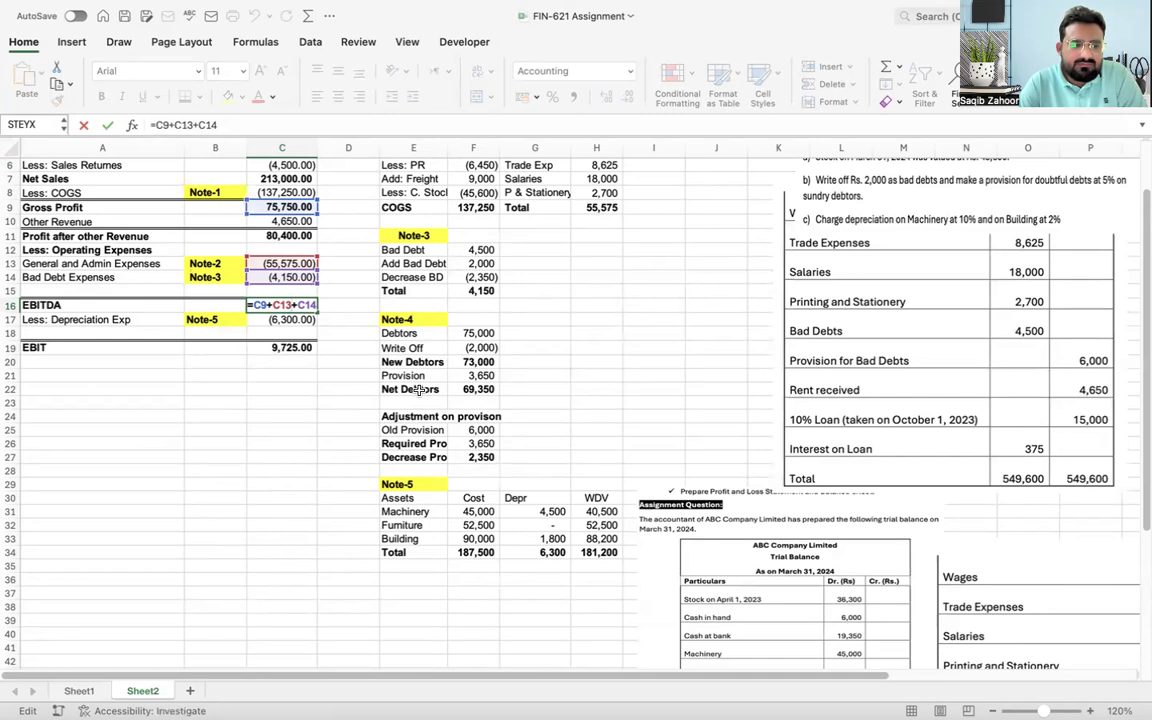
key("Return")
key("Up")
key("Up")
key("Up")
key("Up")
key("Up")
key("Up")
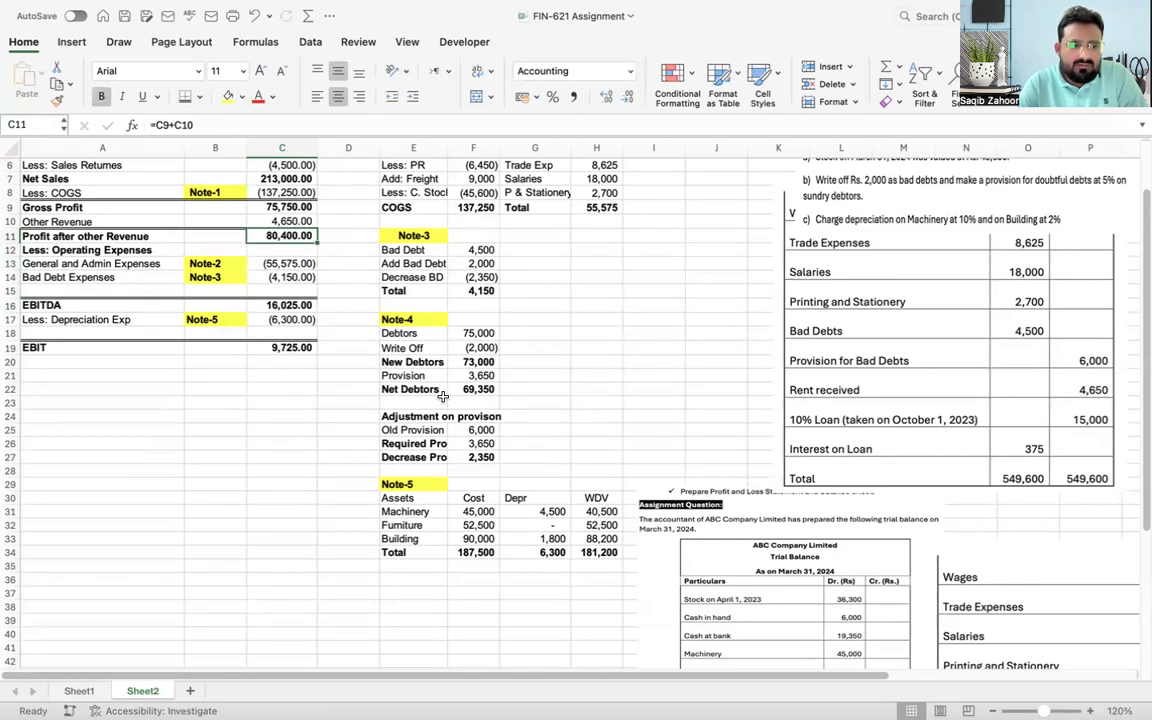
double_click(292, 308)
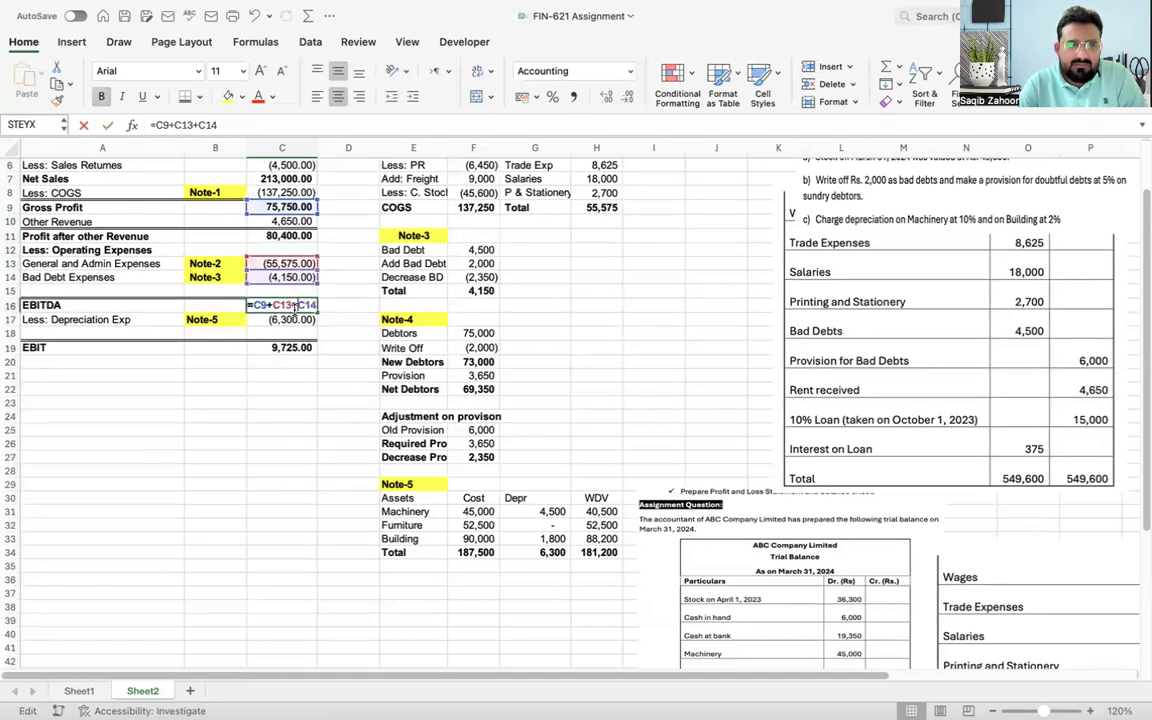
key("Return")
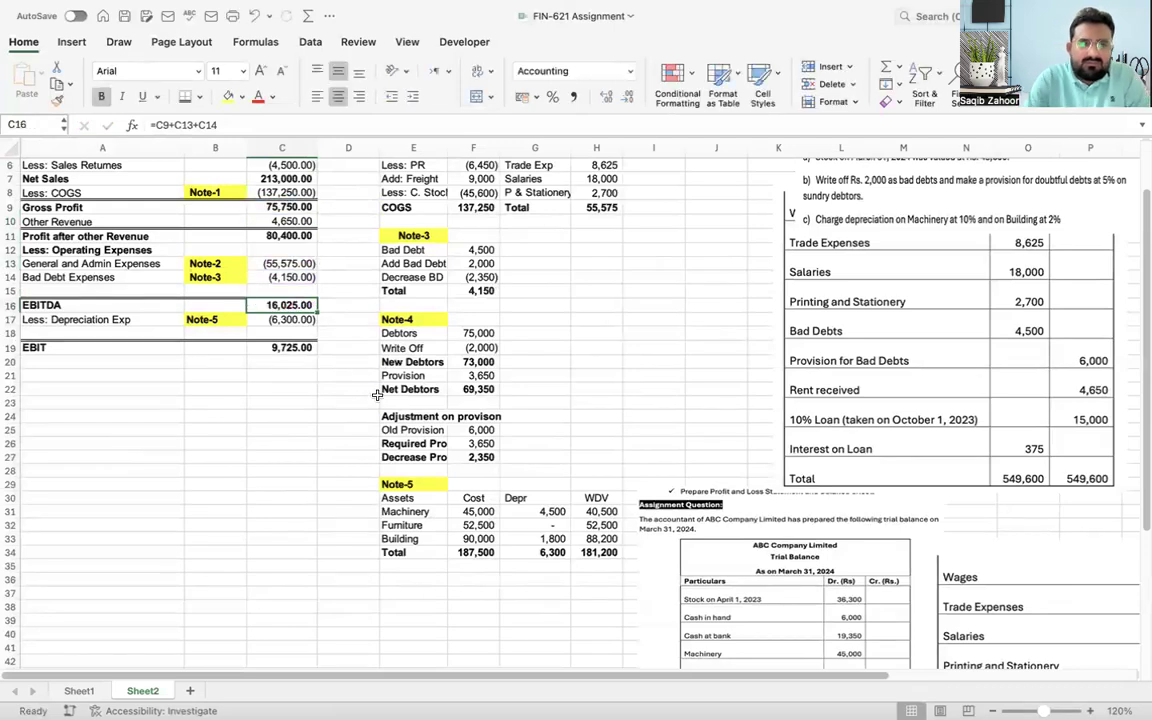
Step: Replace the EBITDA formula in C16 with =C11+C13+C14
key("Down")
key("Down")
key("Down")
key("Up")
key("Up")
key("Up")
key("Up")
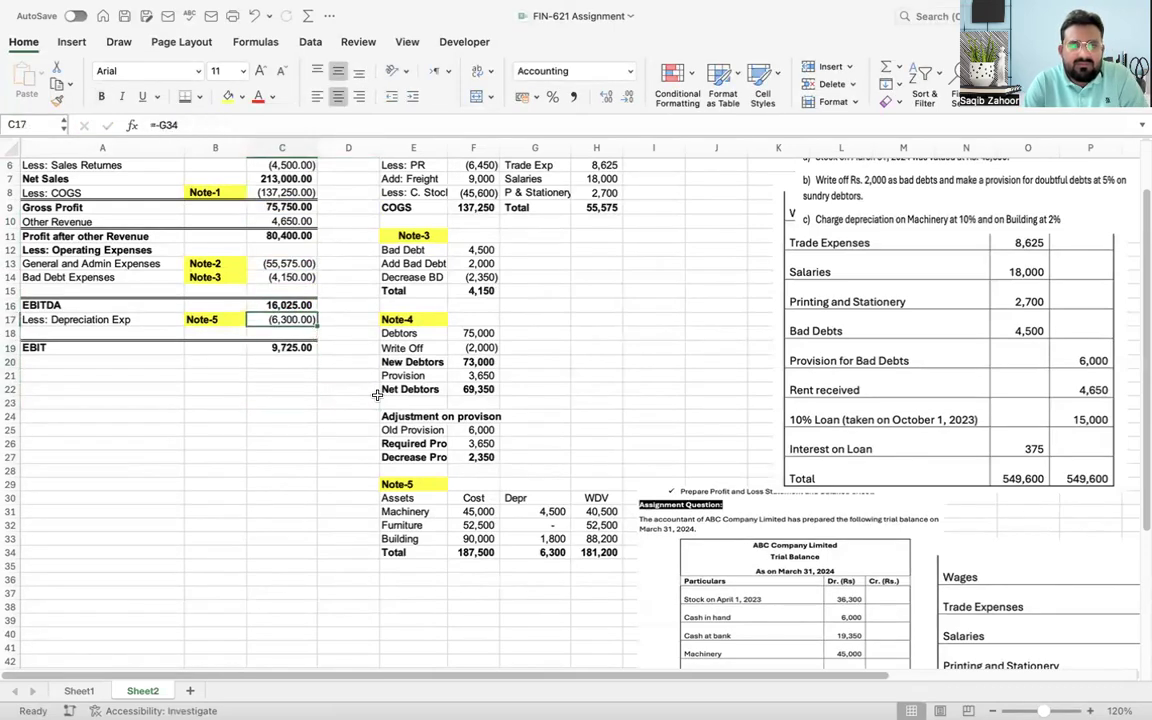
type("=")
key("Up")
key("Up")
key("Up")
key("Up")
key("Up")
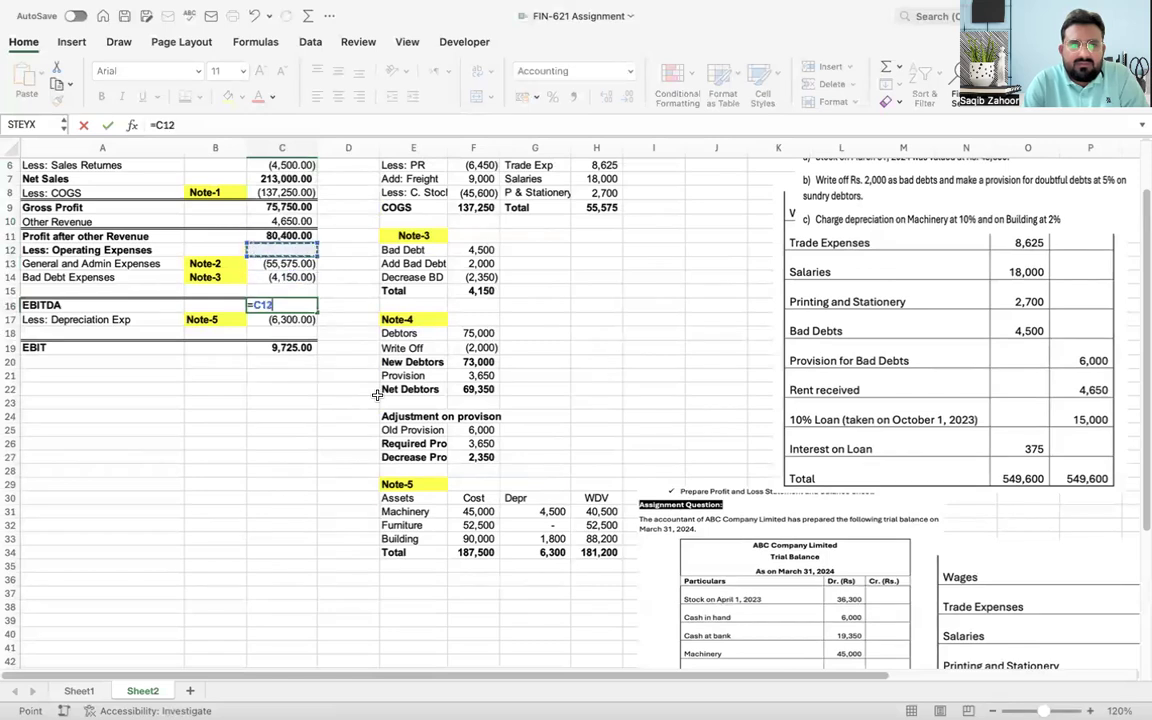
type("+")
key("Up")
key("Up")
key("Up")
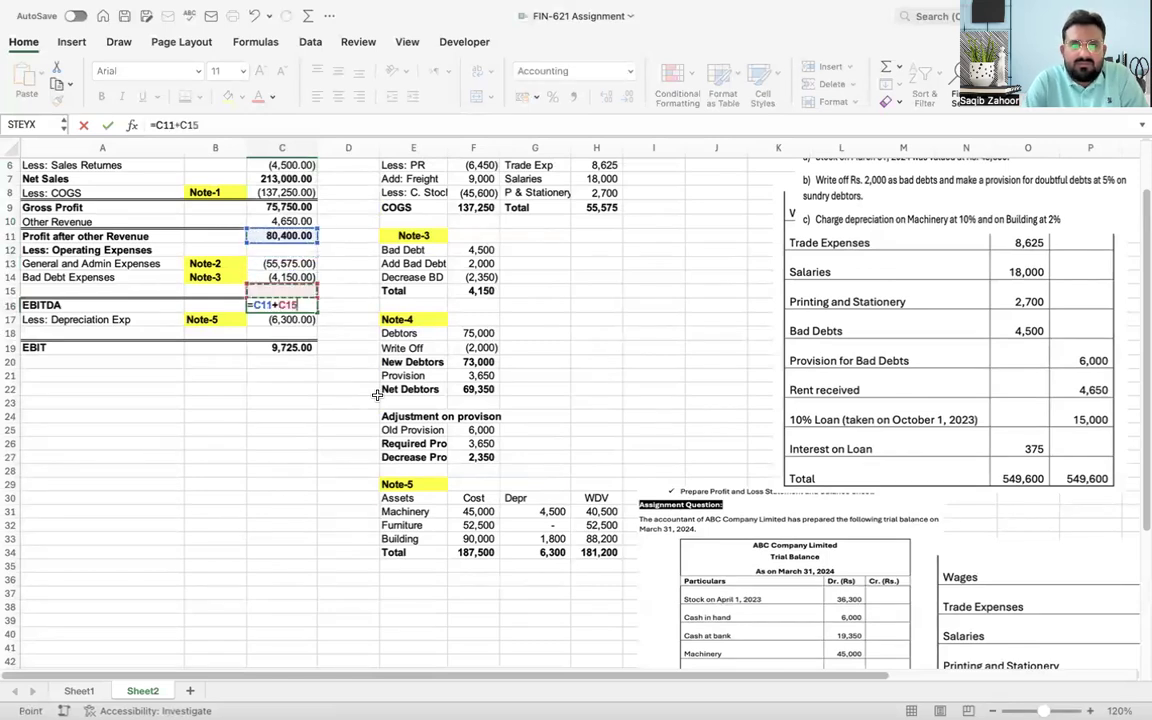
type("+")
key("Up")
key("Up")
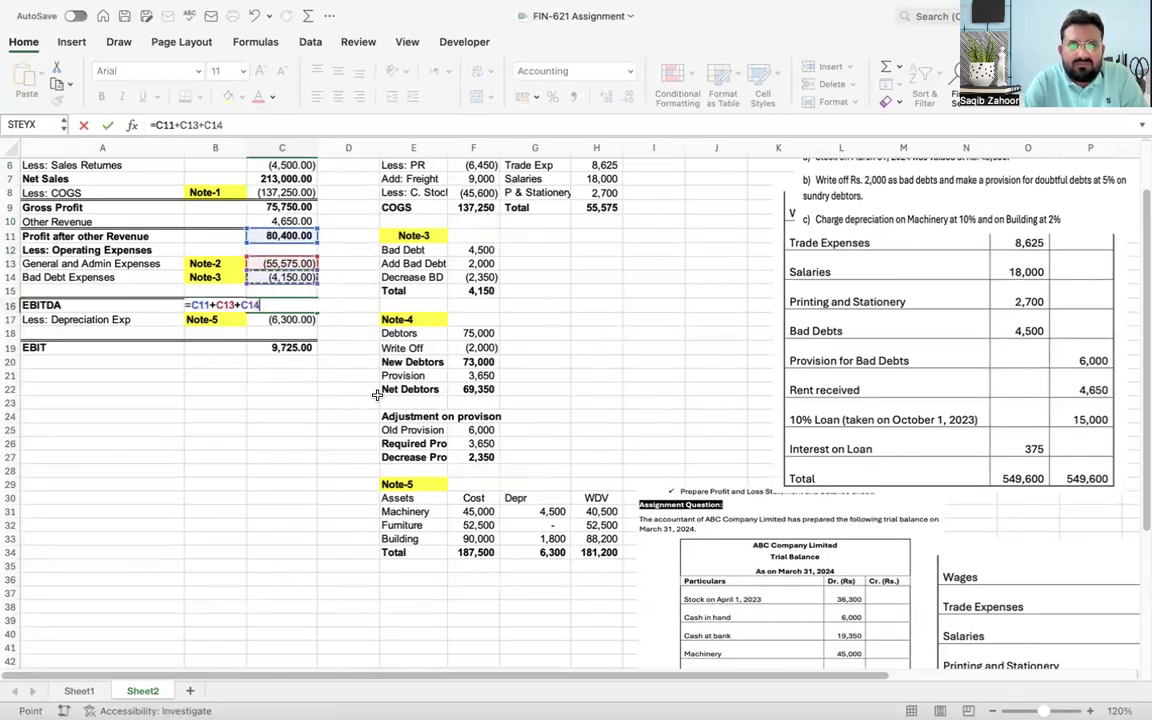
key("Return")
key("Return")
key("Up")
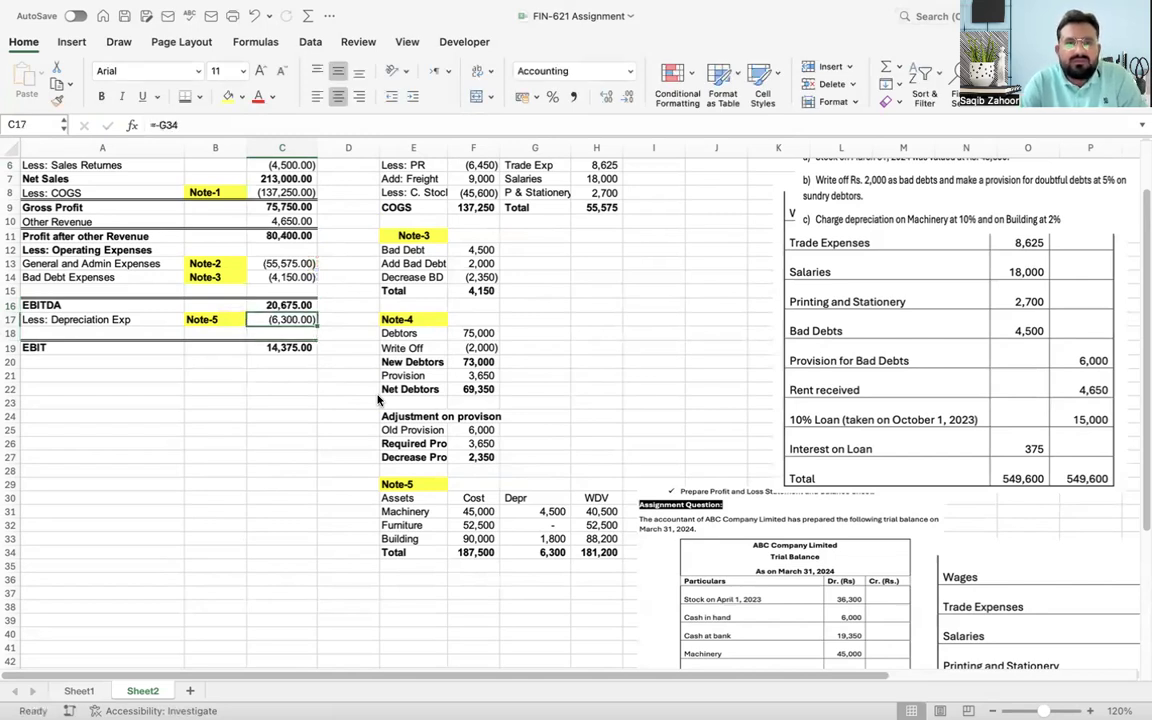
key("Up")
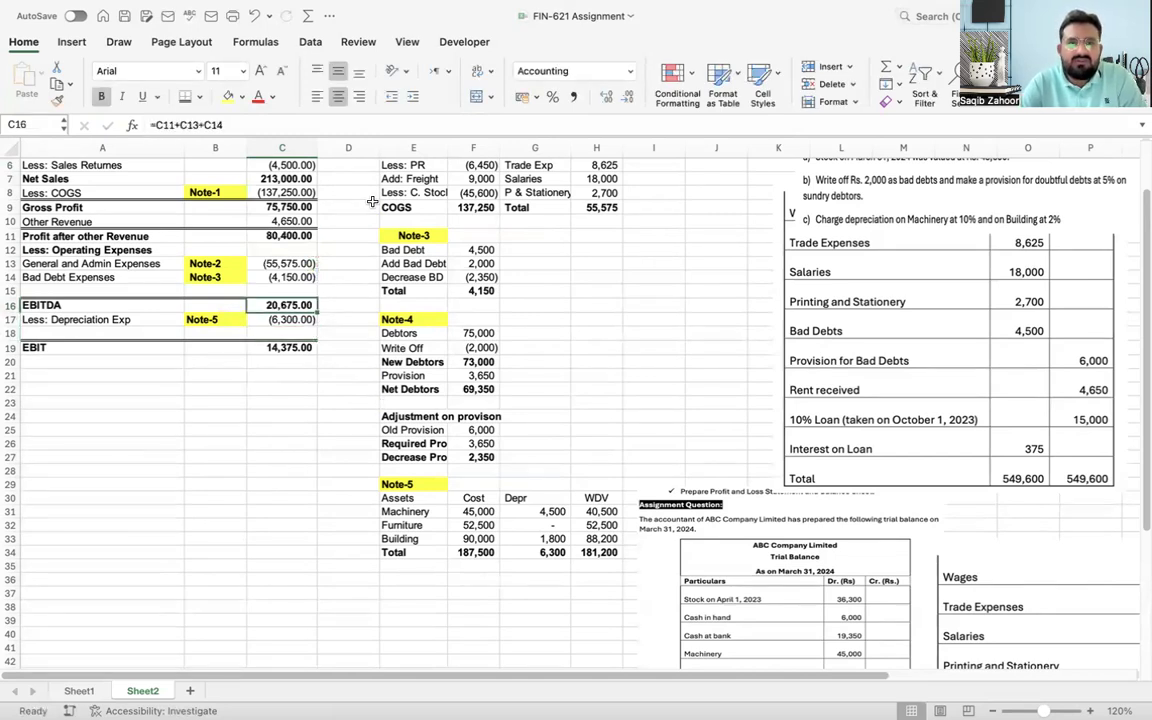
Step: Format the column C amounts without decimals and fit the widths of columns C and B to their contents
left_click(275, 147)
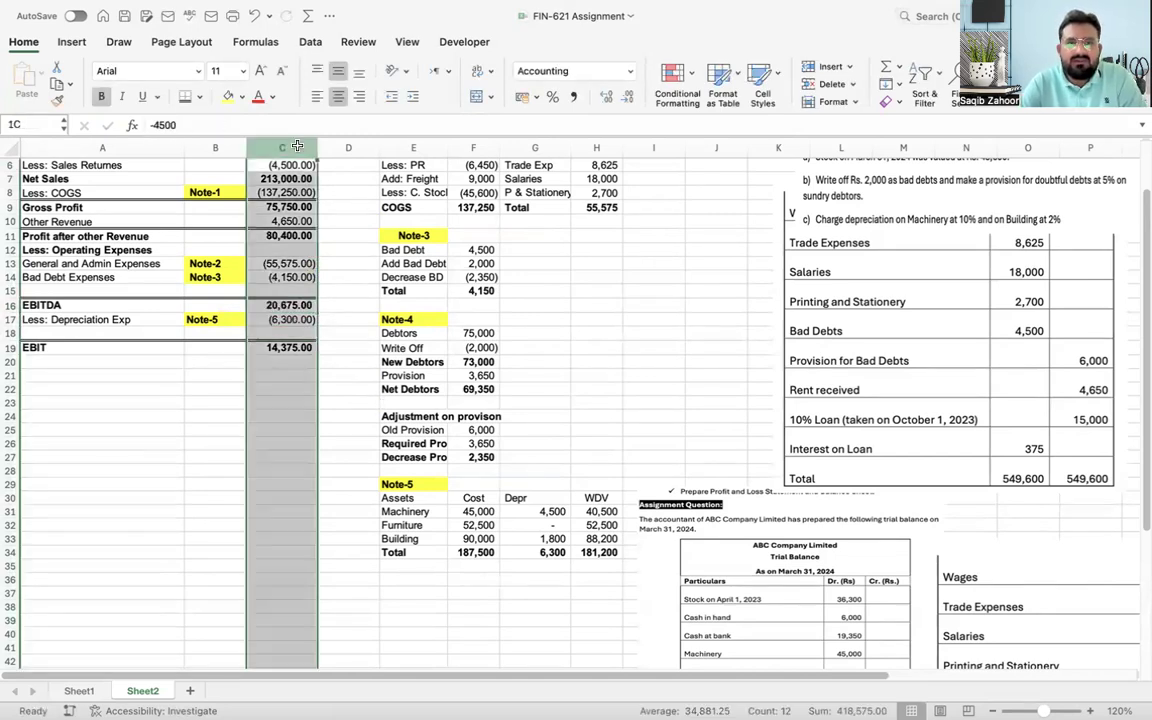
left_click(627, 96)
left_click(627, 96)
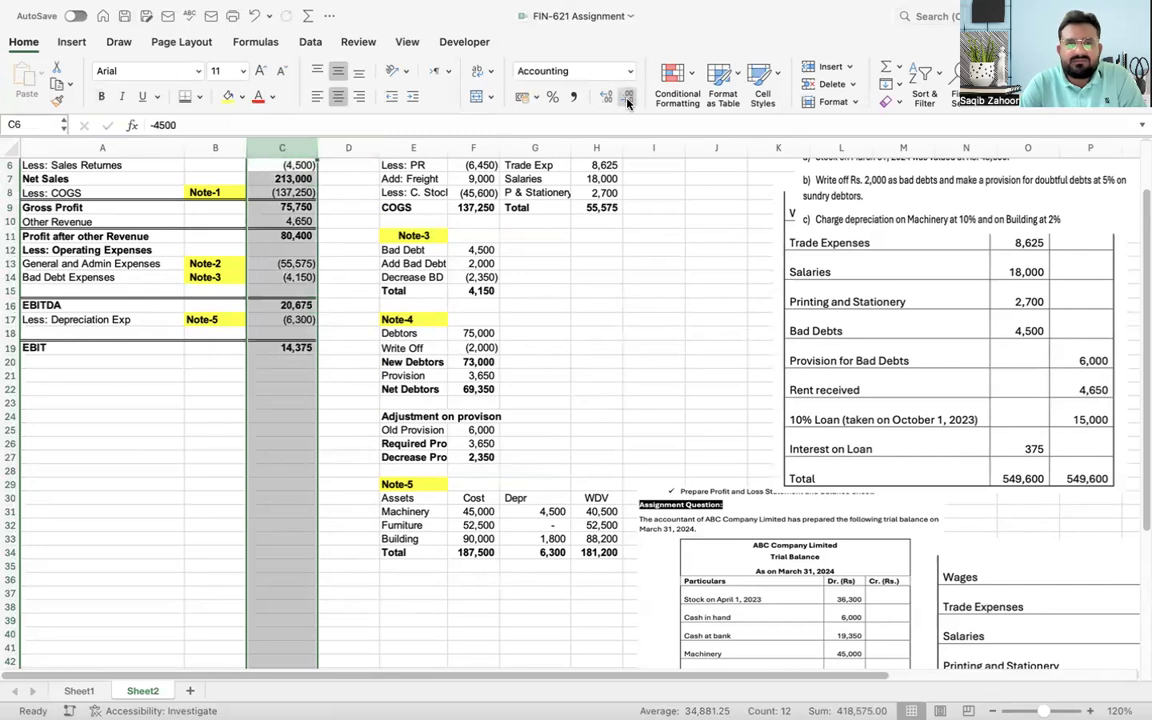
double_click(320, 147)
double_click(247, 149)
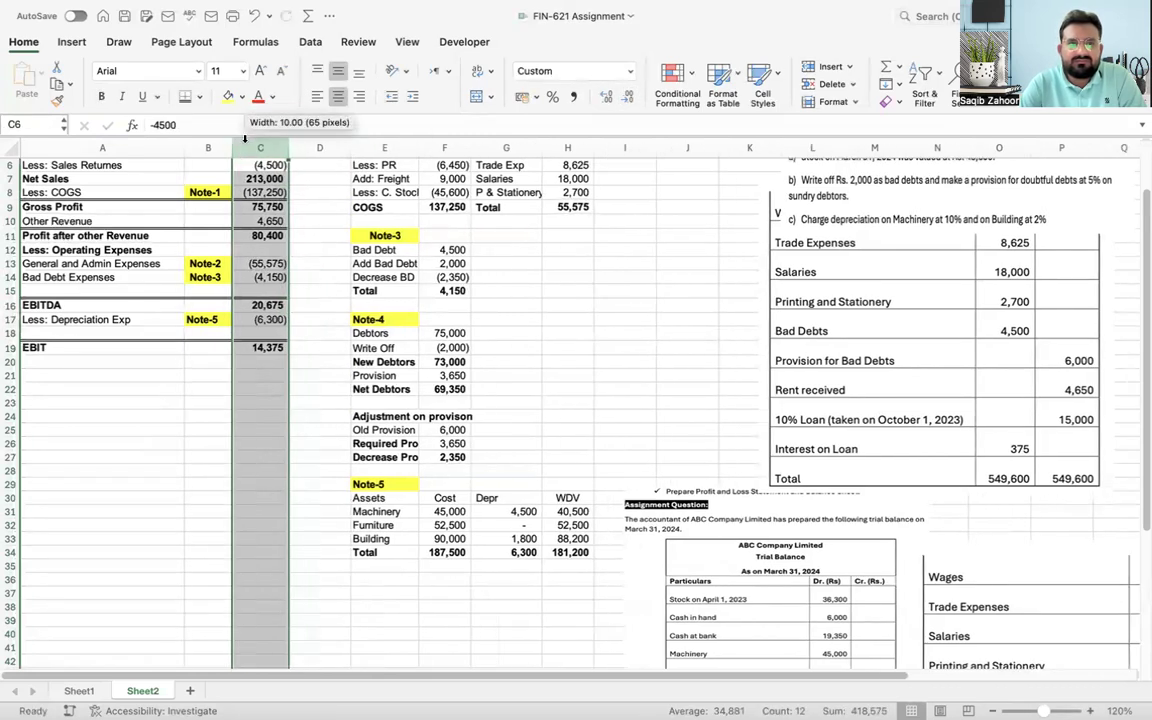
Step: Enter the label "Interest on Loan" in A20, directly below the EBIT row
left_click(204, 384)
left_click(108, 351)
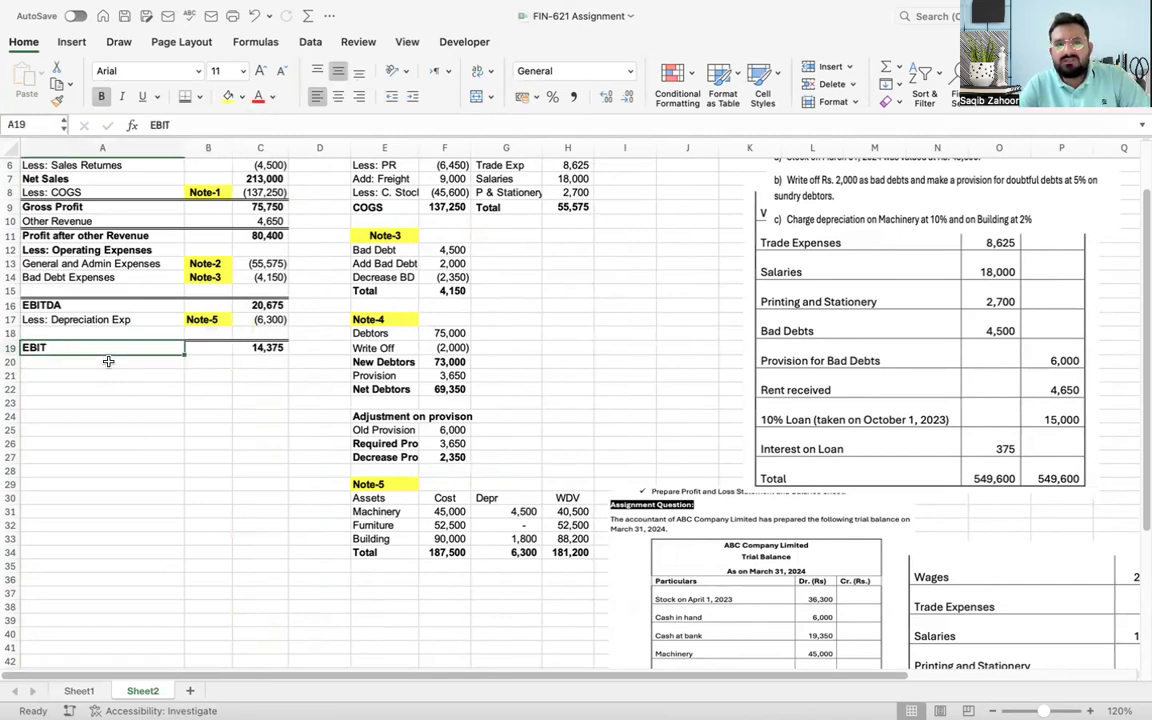
key("Right")
key("Right")
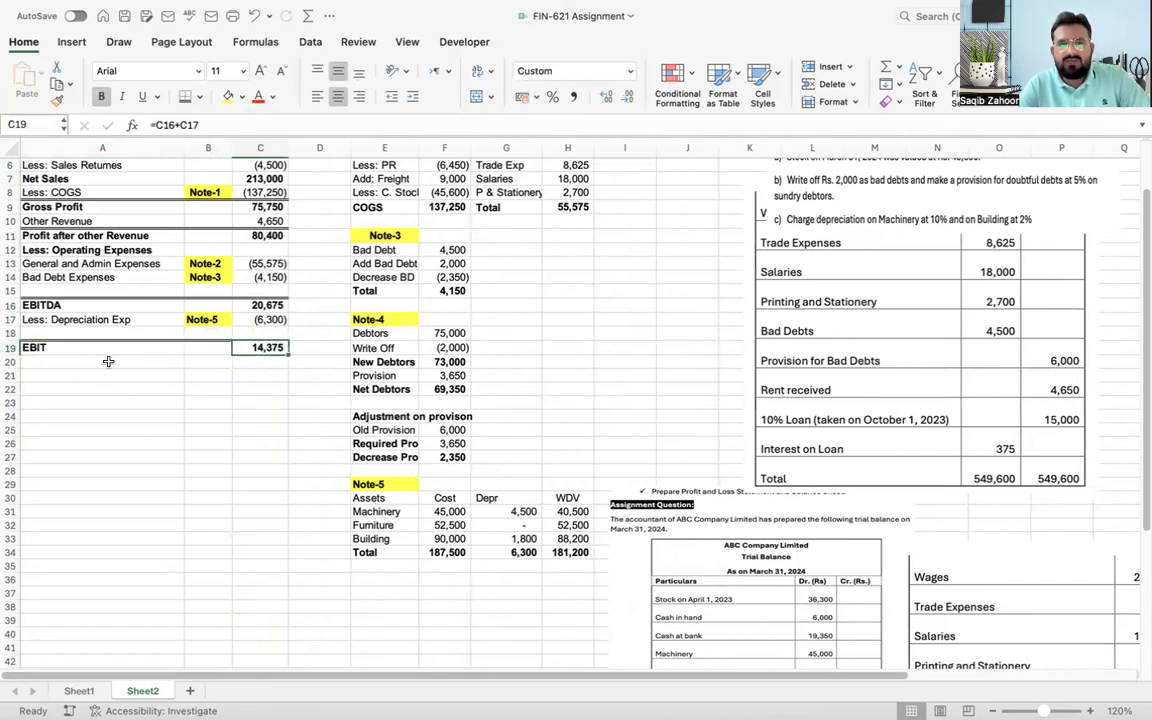
key("Left")
key("Left")
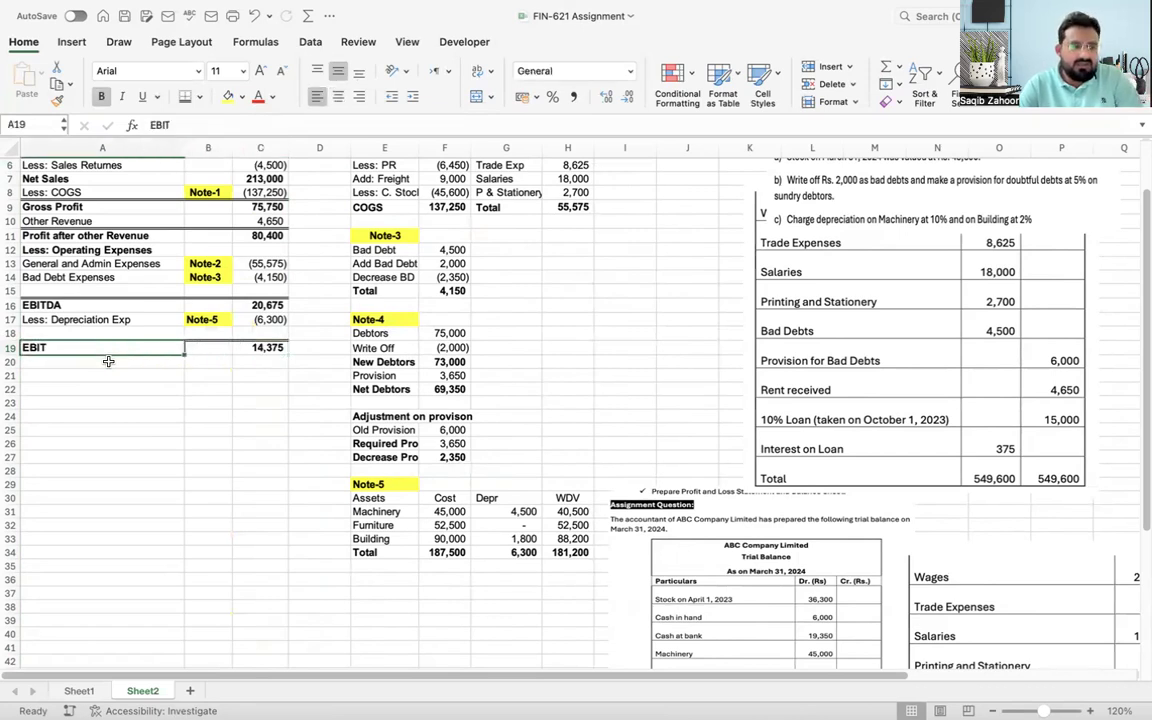
key("Down")
key("Down")
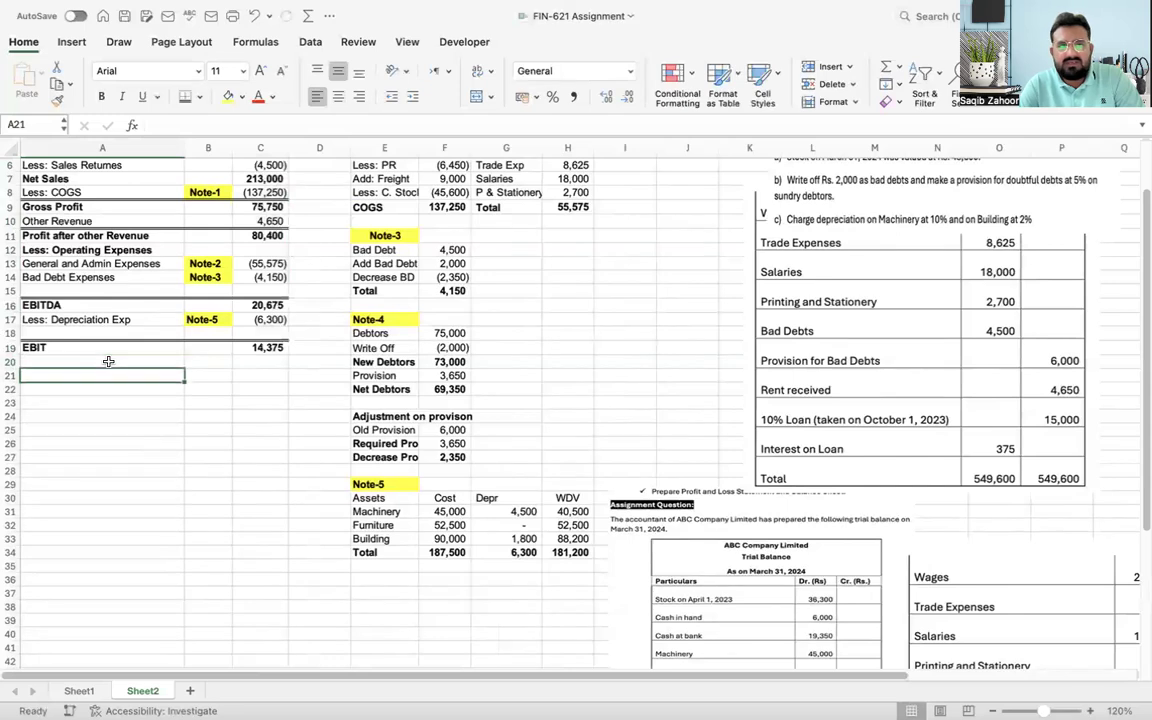
key("Up")
type("Inter")
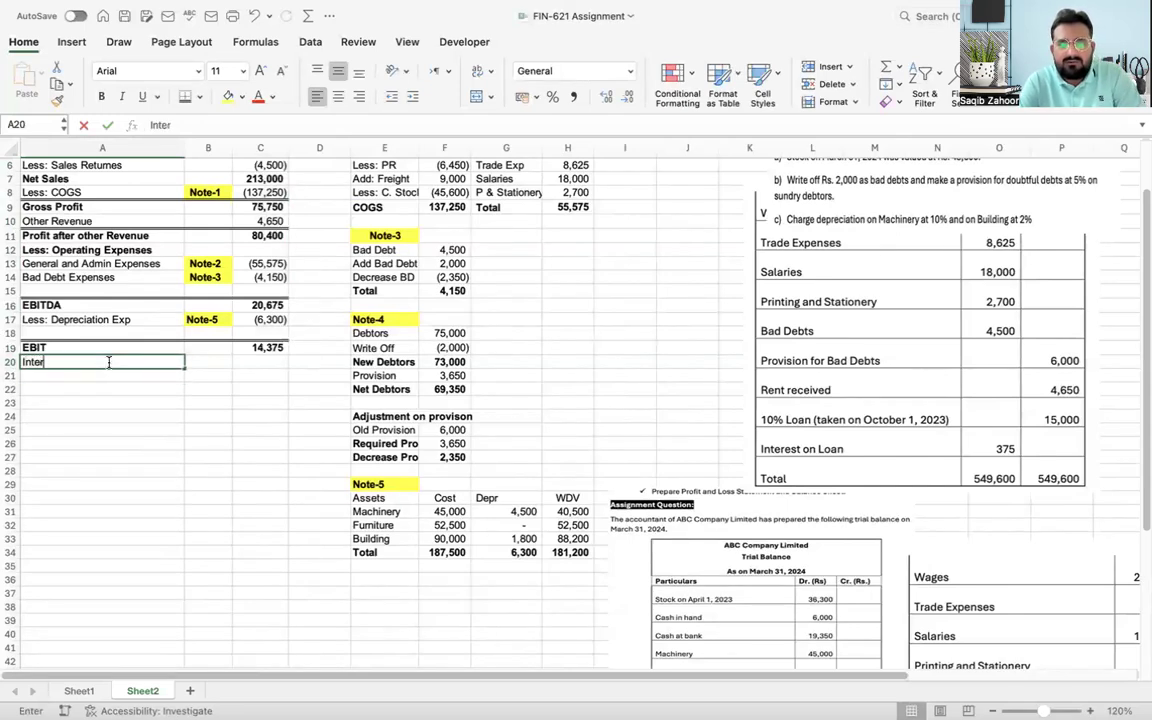
type("est on Loan")
key("Tab")
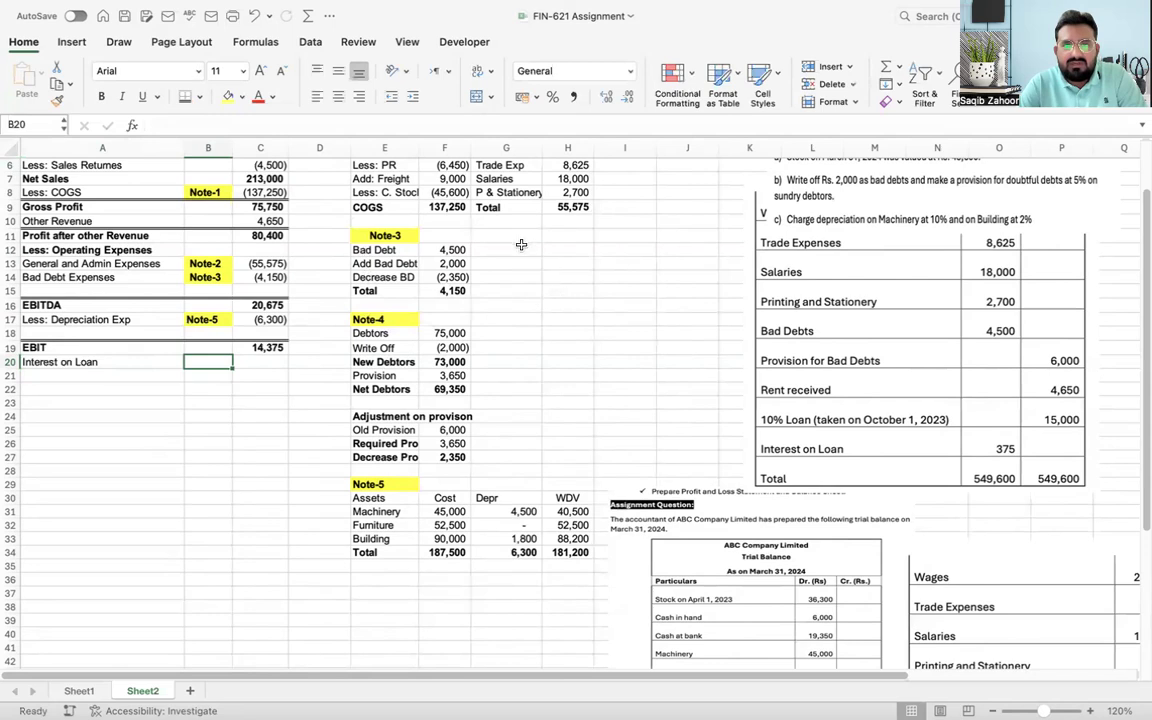
left_click(529, 251)
key("Up")
key("Left")
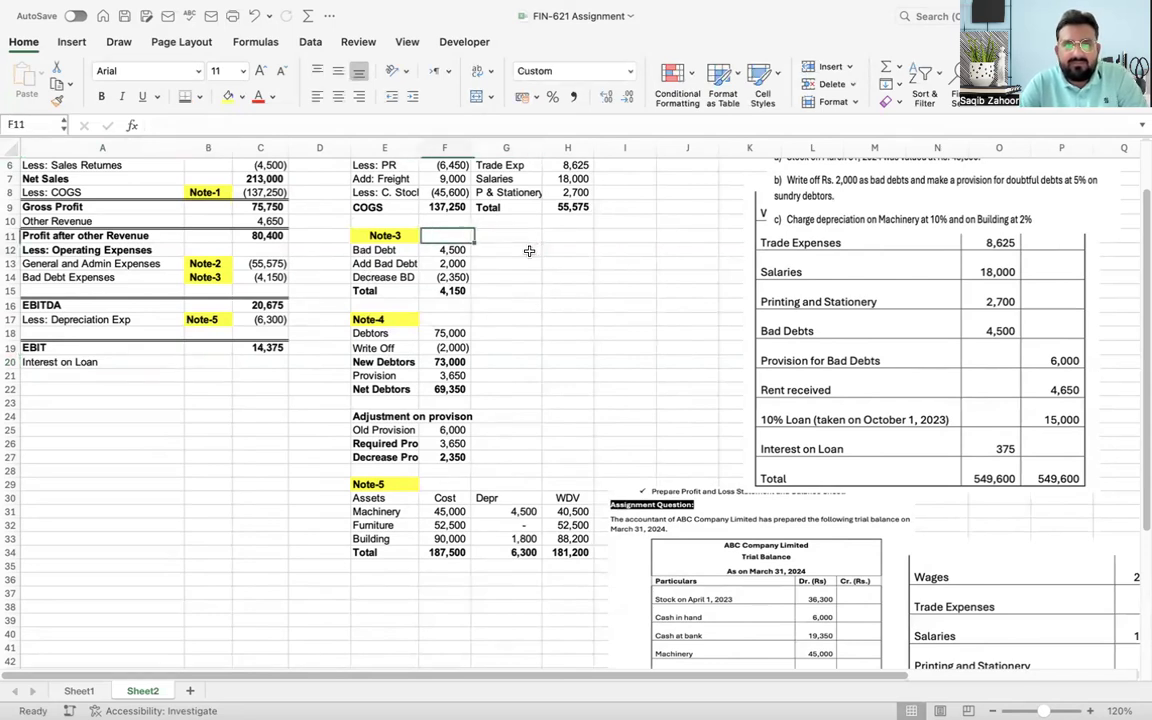
key("Left")
key("ctrl+c")
key("Right")
key("Right")
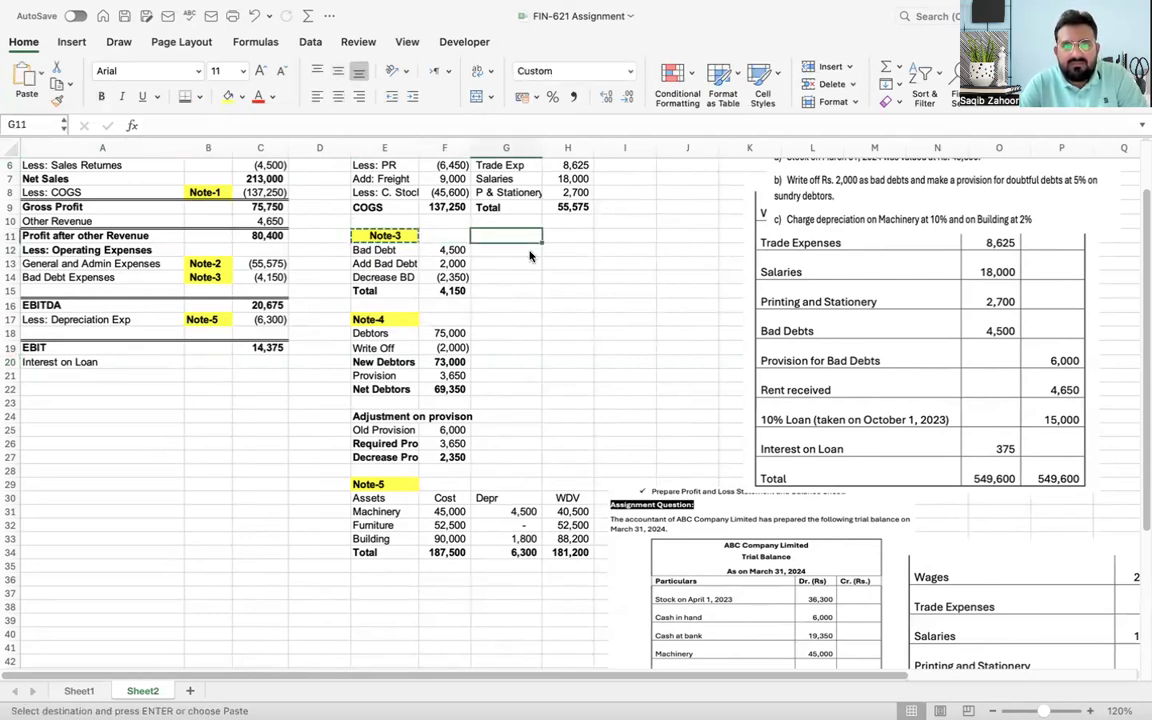
key("Escape")
Step: Move the whole Note-5 depreciation table beside Note-3 so that its heading sits in G11
left_click(382, 485)
left_click_drag(382, 485, 548, 548)
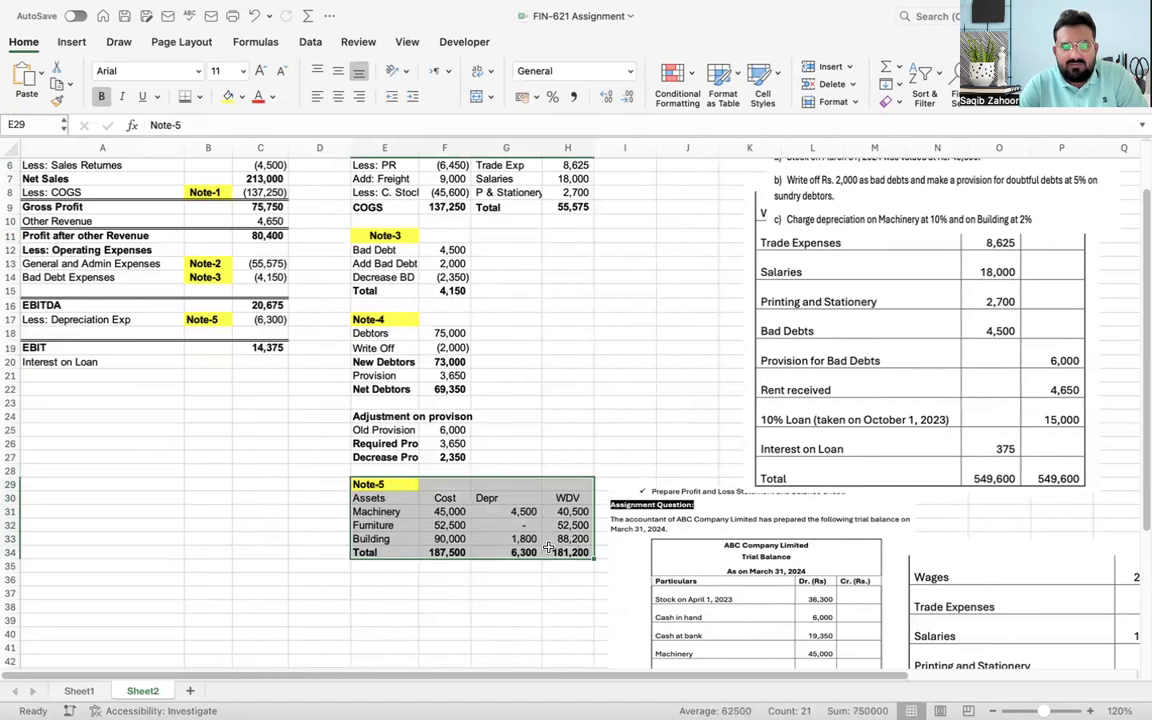
left_click_drag(591, 484, 680, 248)
left_click(572, 487)
Step: Enter the heading "Note-6" in G18, in bold with a yellow fill
left_click(506, 333)
type("No")
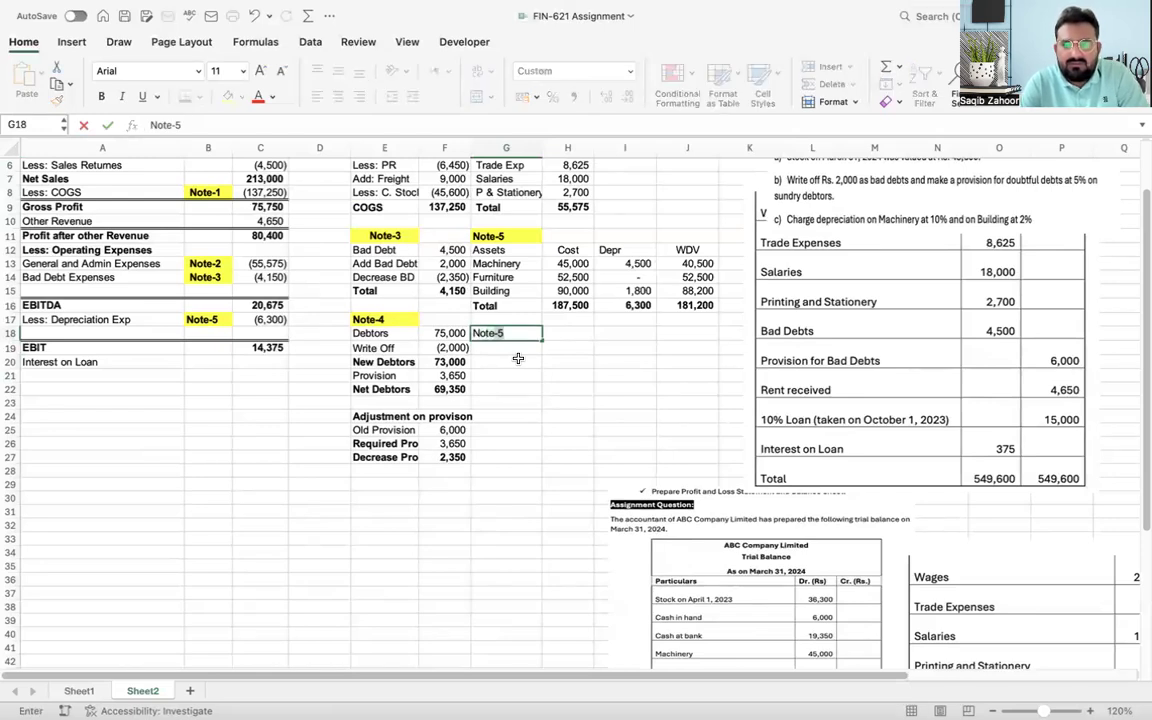
type("6")
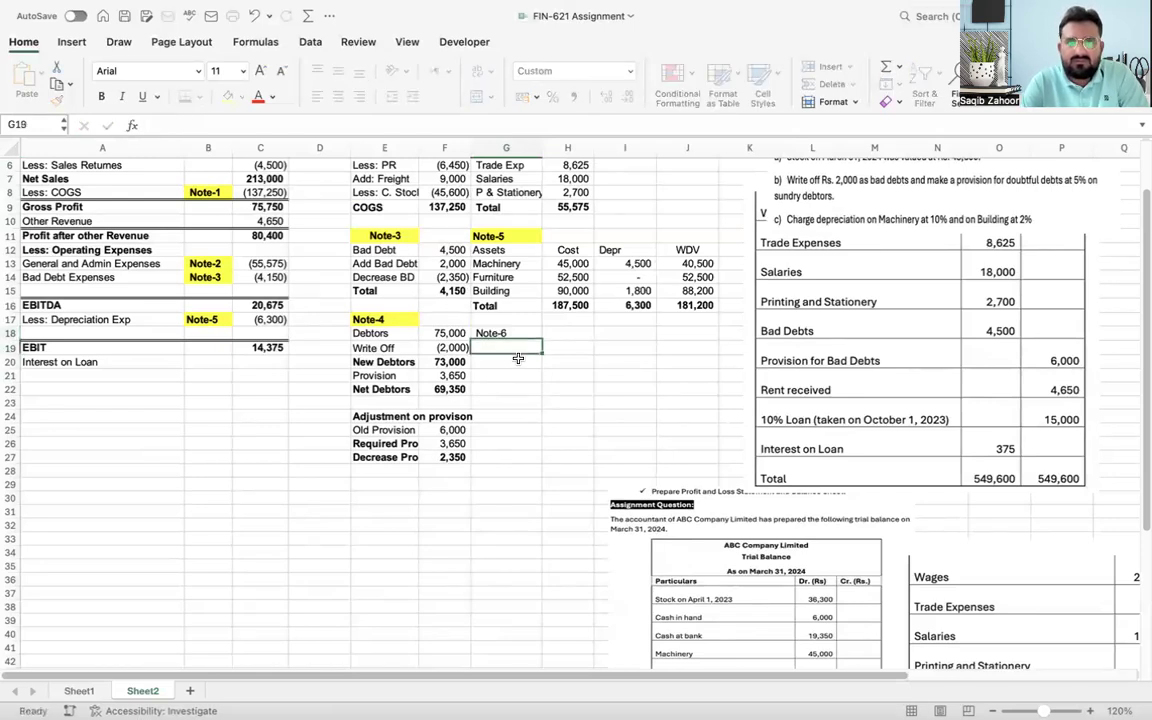
key("ctrl+Return")
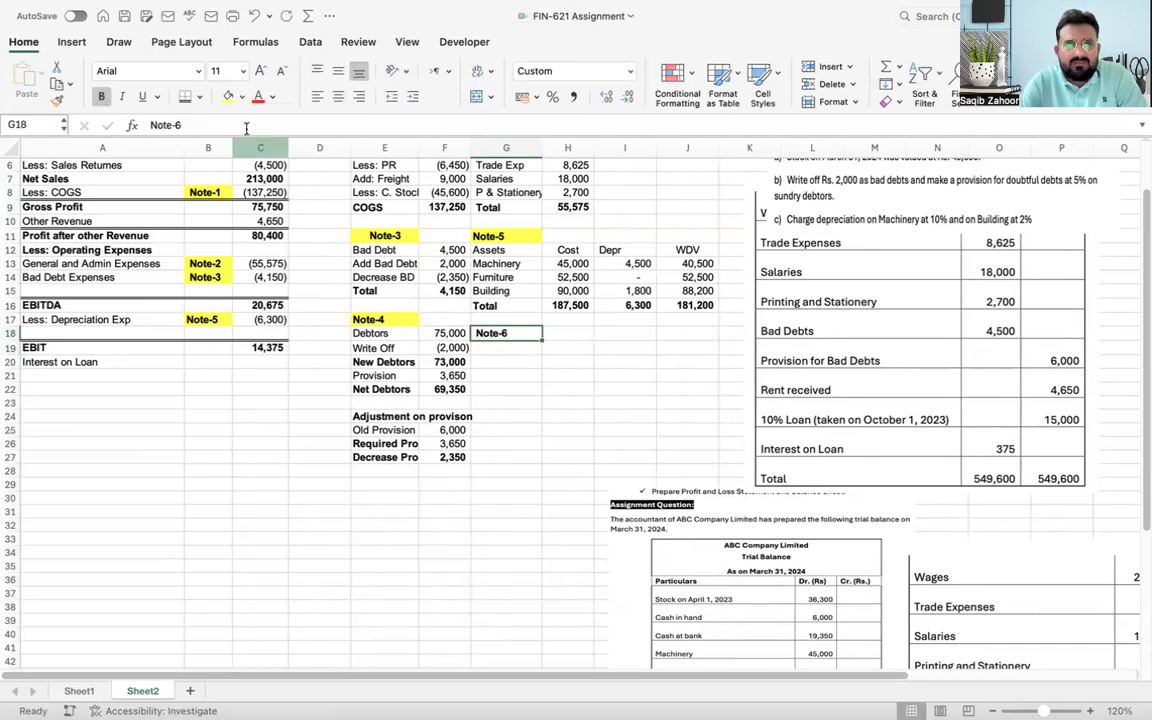
left_click(228, 96)
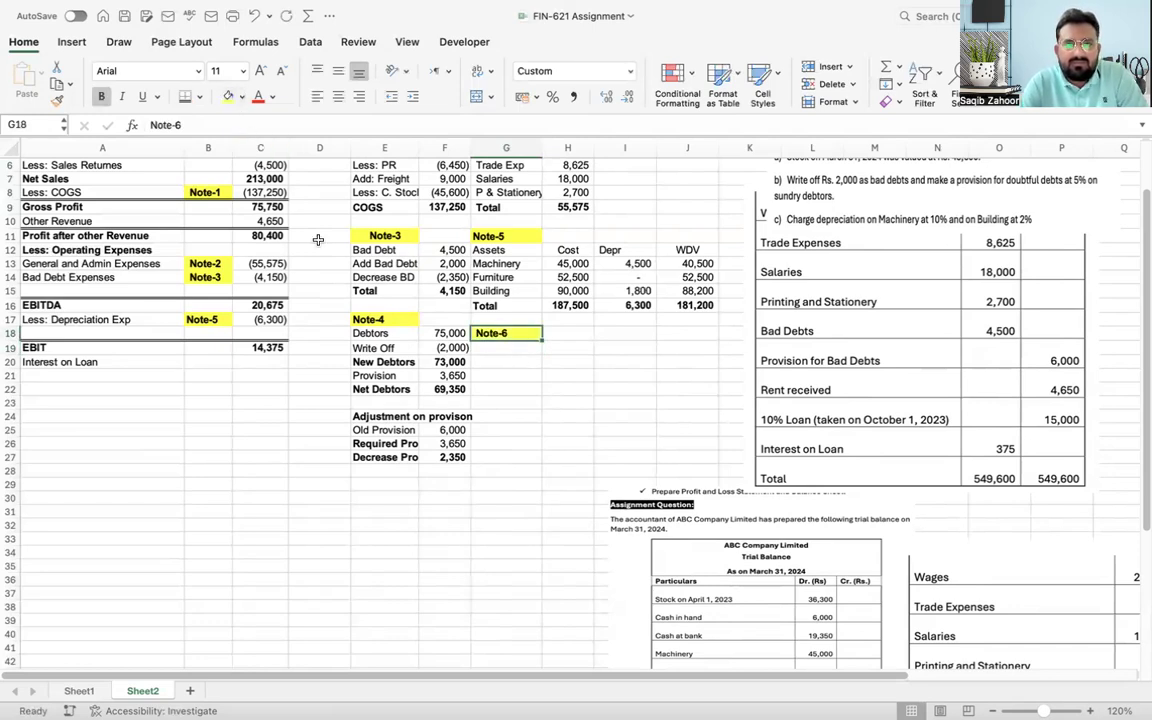
Step: Move the Note-6 heading up one row to G17
key("ctrl+x")
key("Up")
key("Return")
key("Down")
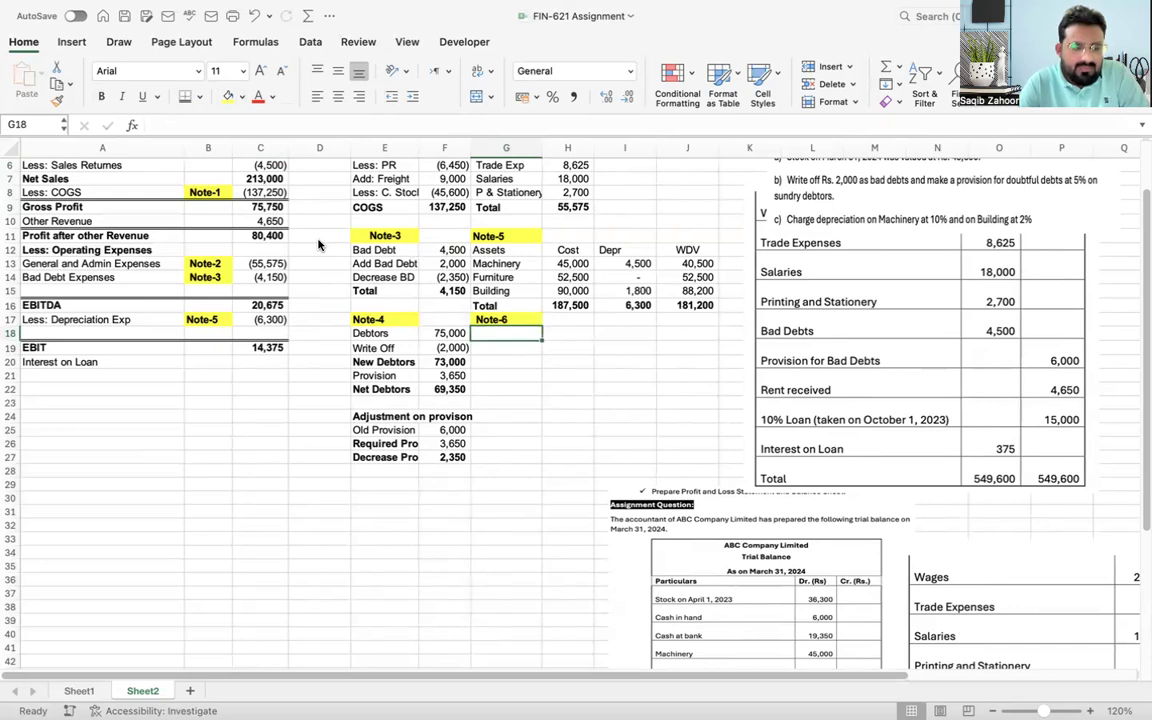
key("Left")
key("Right")
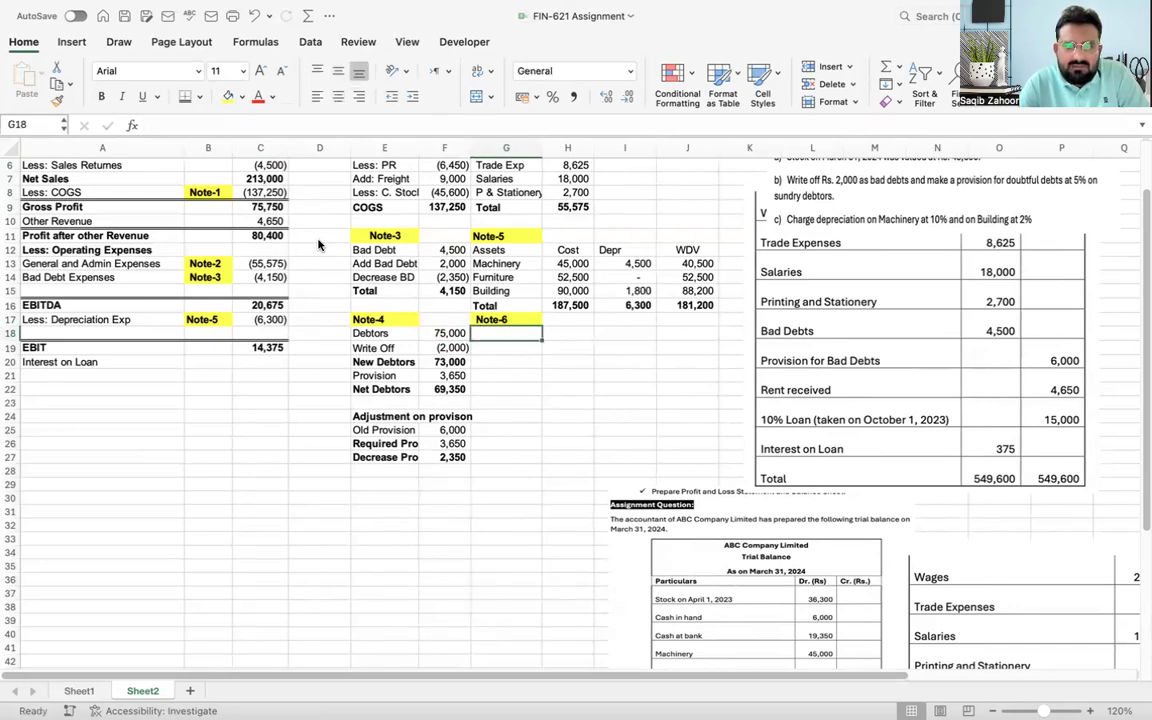
type("Interes")
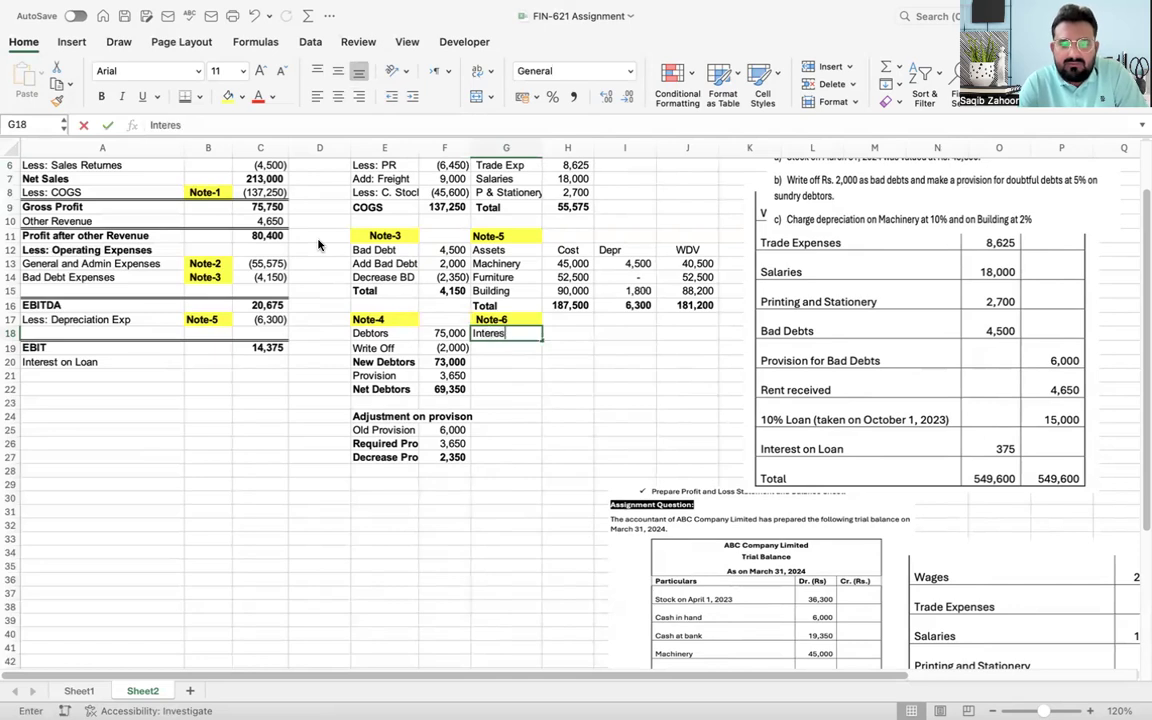
type("t on Loan")
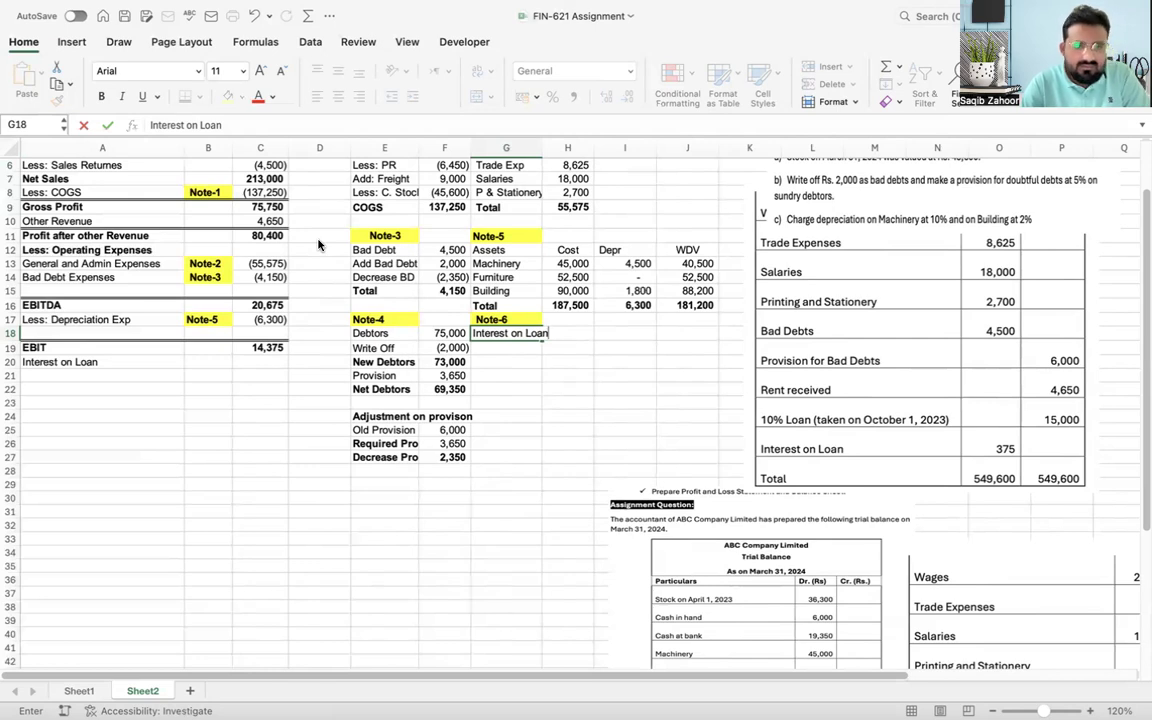
key("Return")
key("Up")
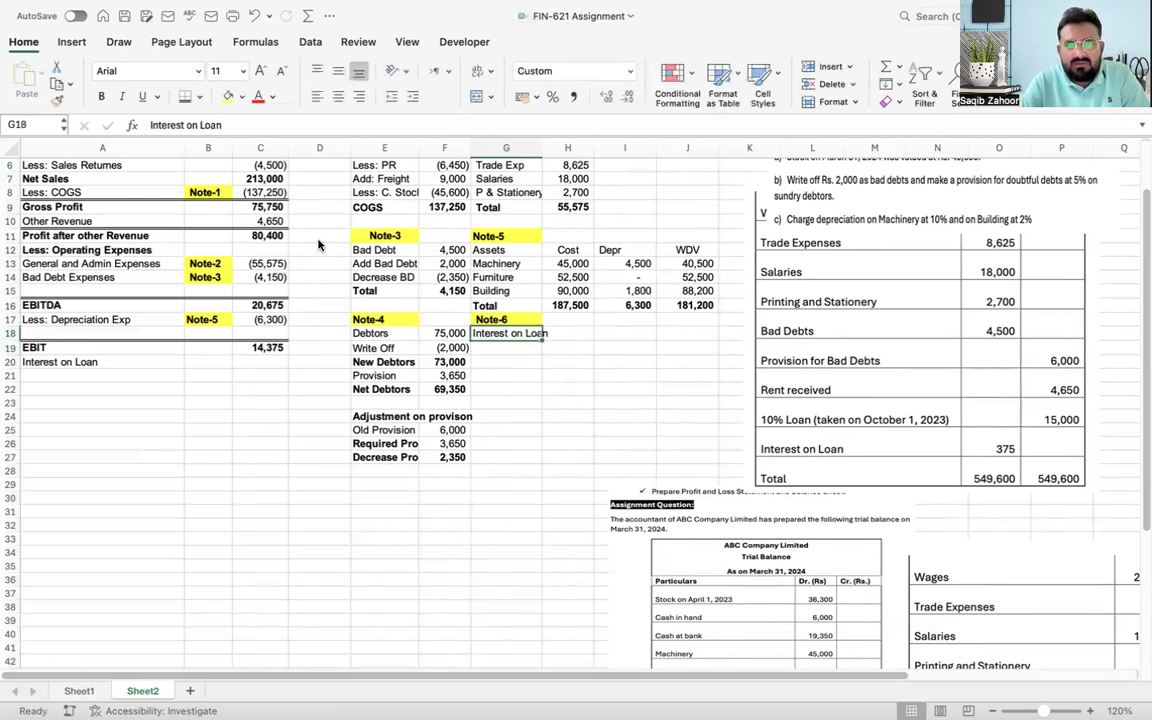
key("Delete")
Step: Label G18 "Interest" under the Note-6 heading and add a "Loan" row beneath it with 15000 in H19
type("Interest")
key("Return")
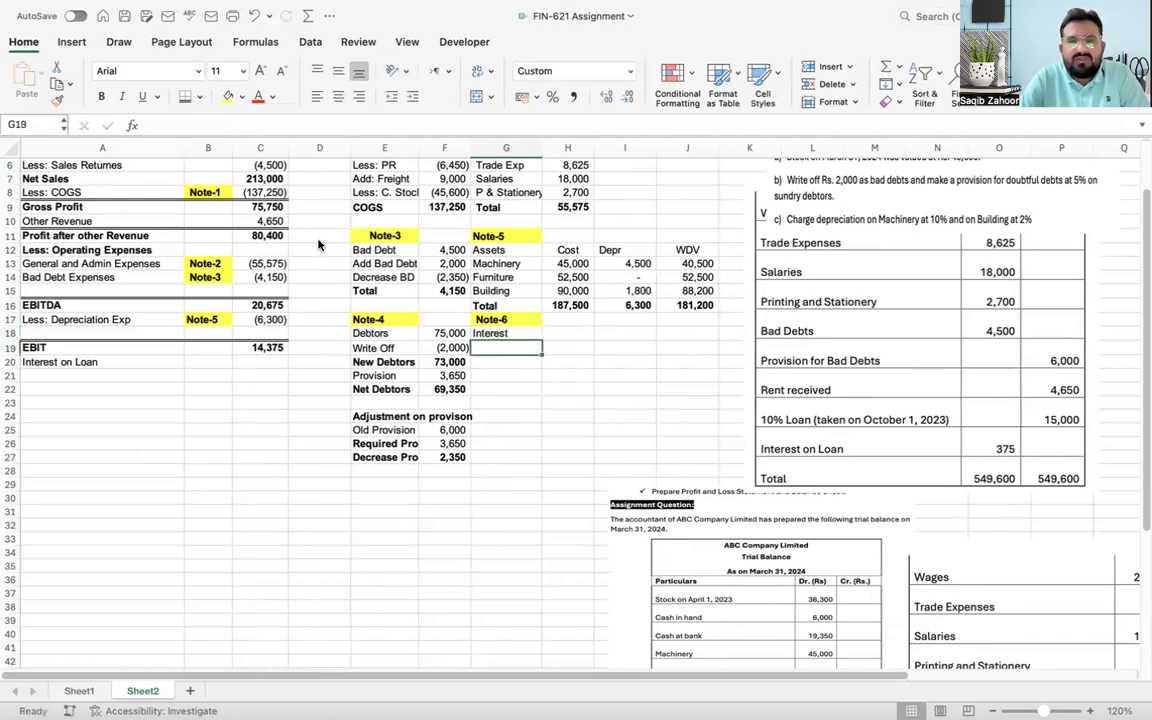
type("Loan")
key("Tab")
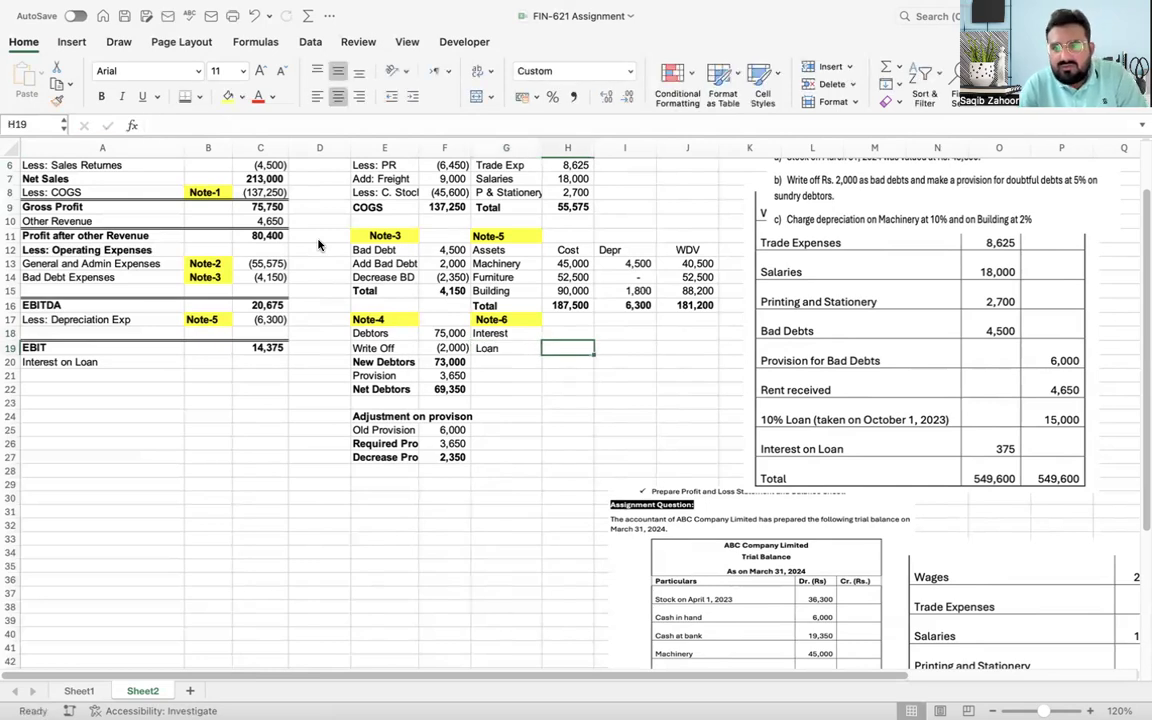
scroll(1142, 344, "down", 1)
mouse_move(1142, 344)
left_mouse_down()
mouse_move(1142, 455)
mouse_move(1142, 346)
left_mouse_up()
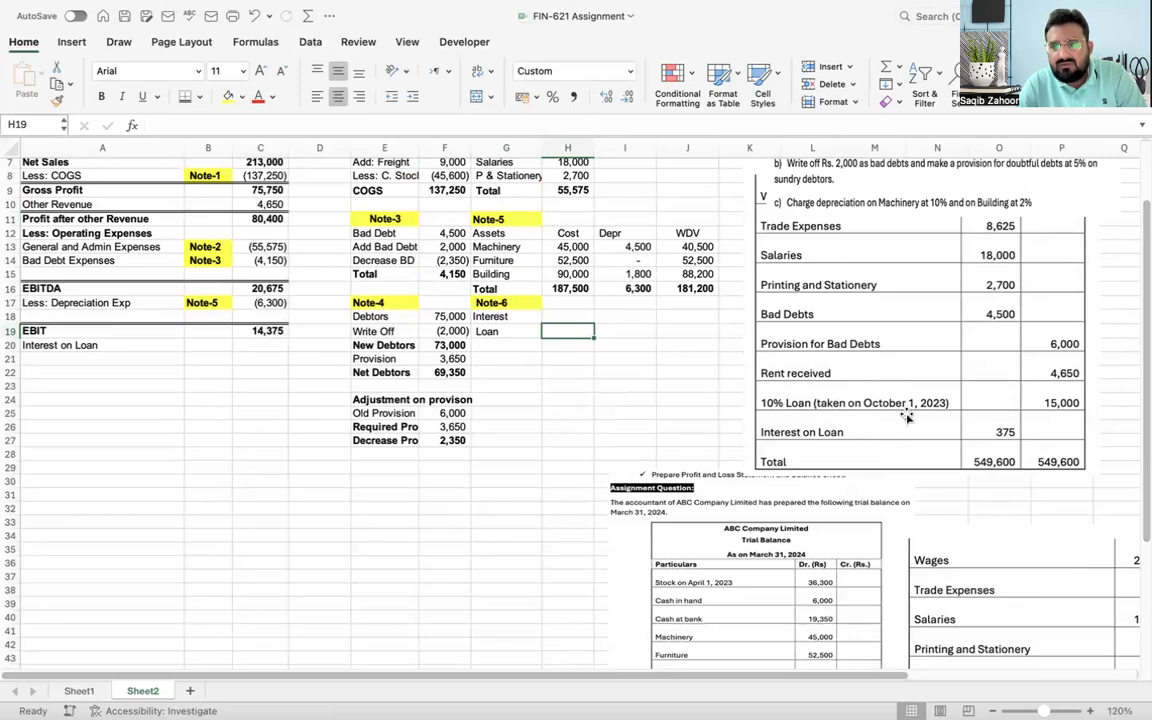
type("15000")
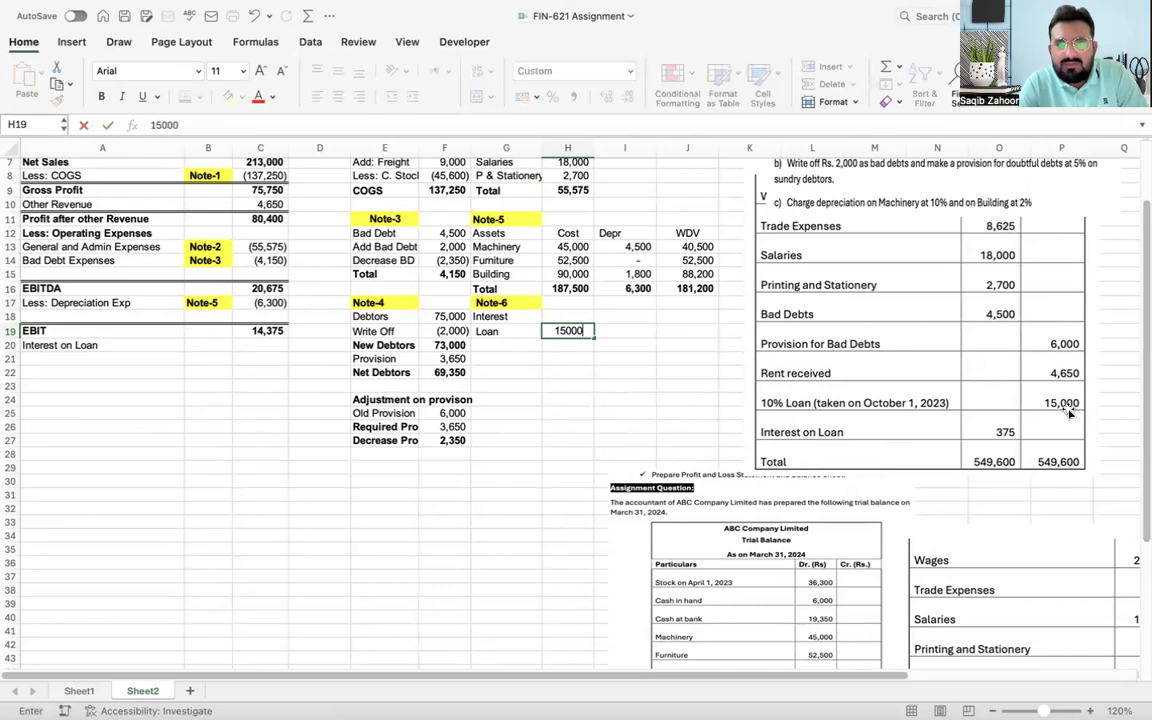
key("Return")
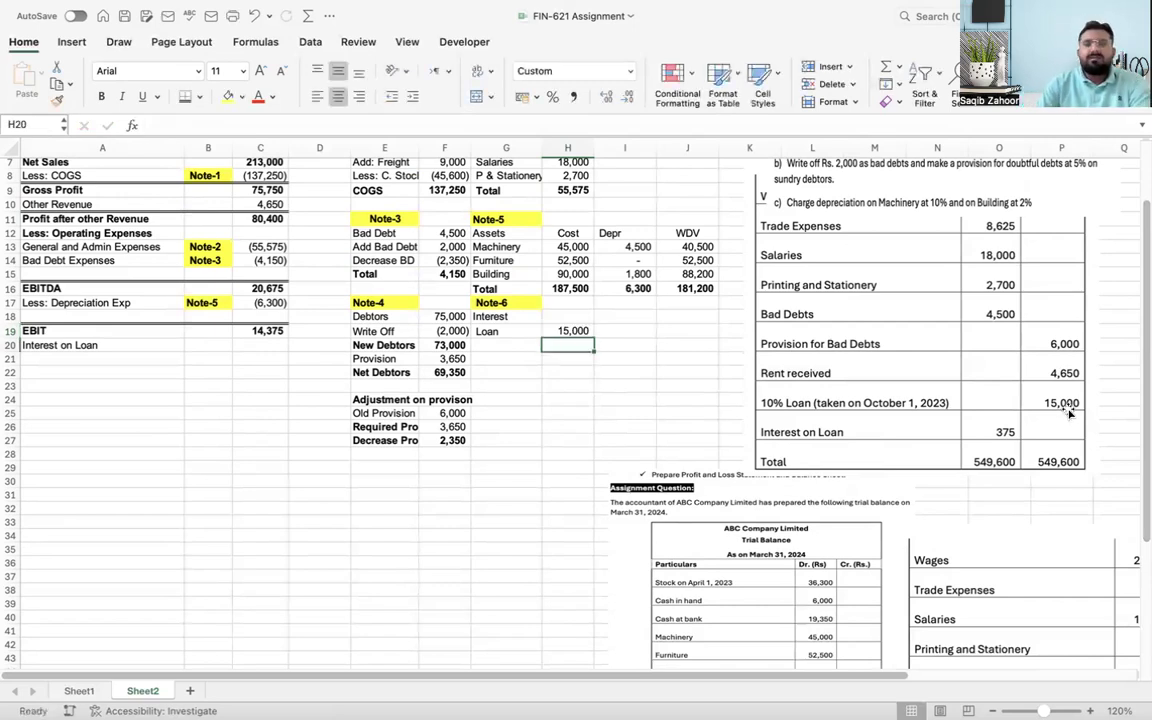
Step: Add an "Interest 6M" row in G20, calculating six months' interest in H20 as =H19*.1*6/12
key("Left")
type("Interest")
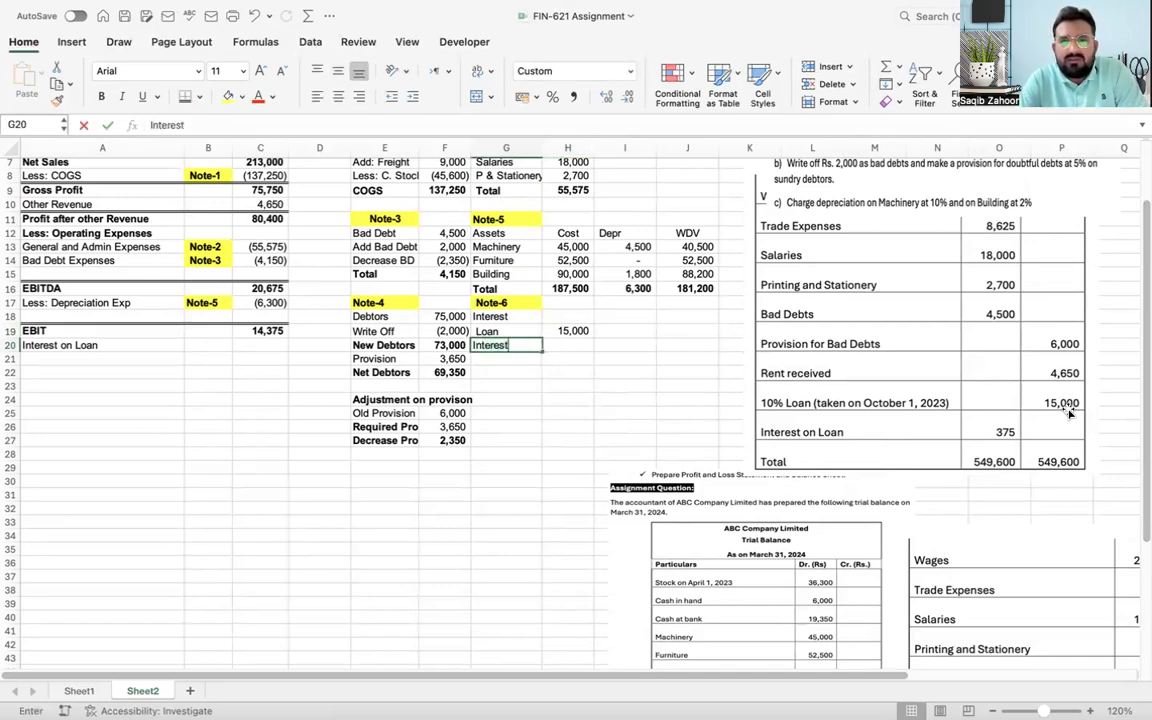
type(" 6M")
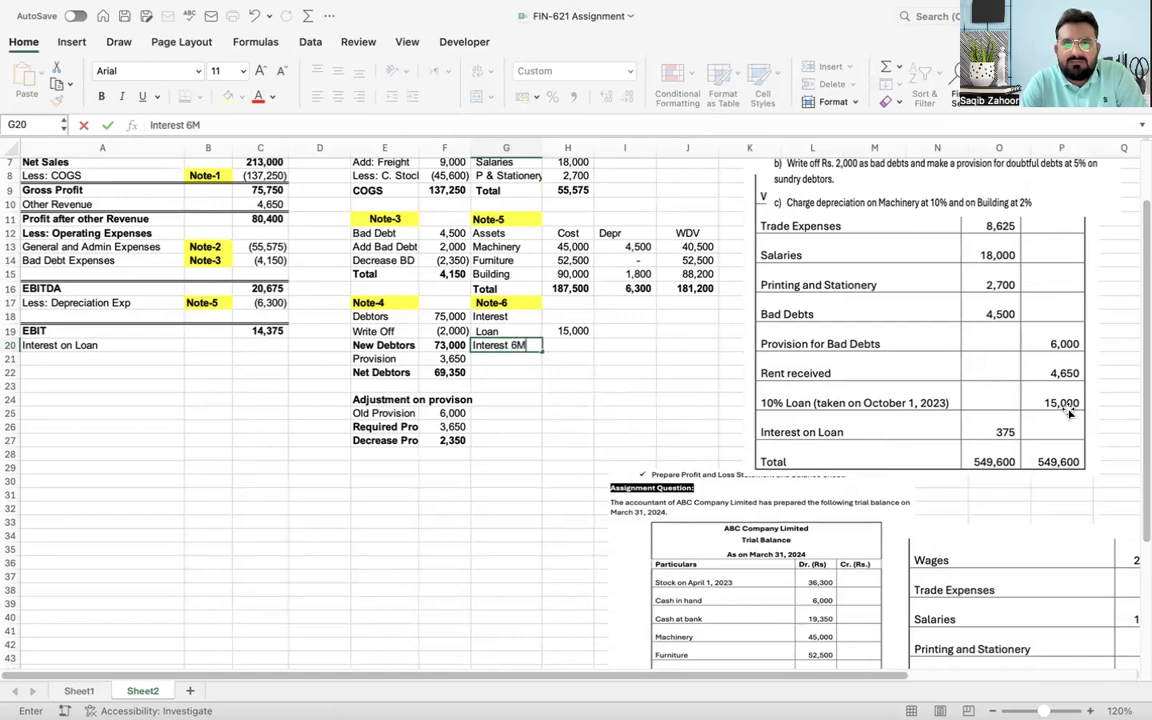
key("Right")
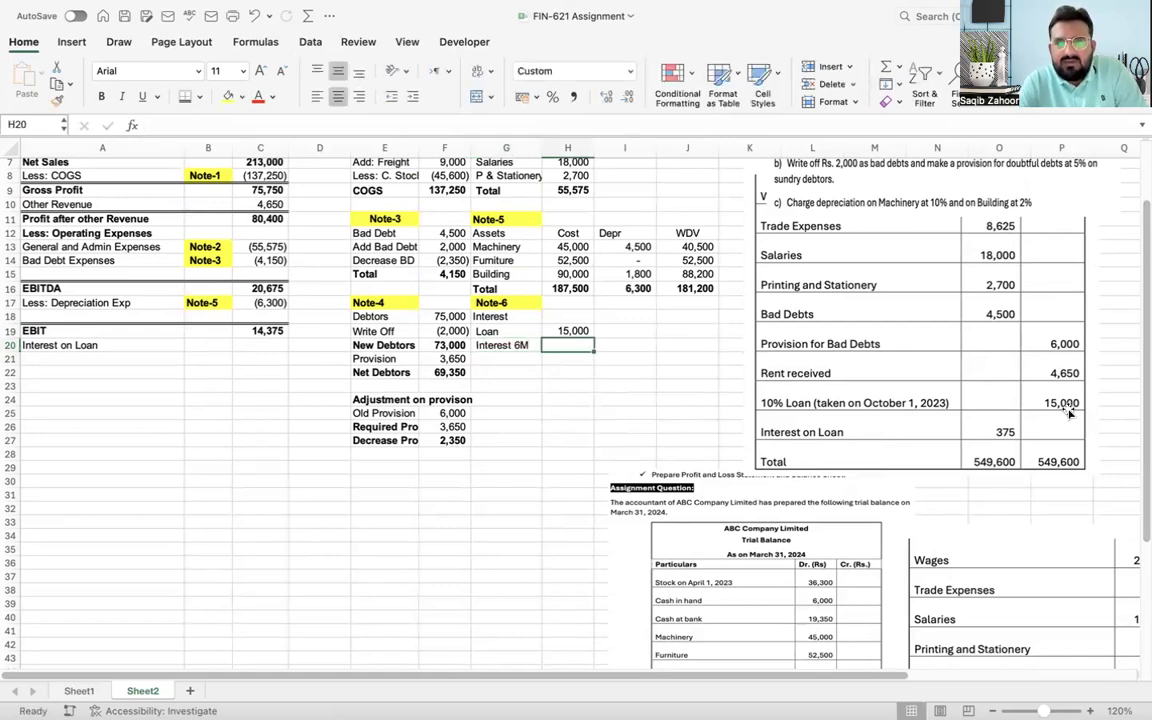
type("=")
key("Up")
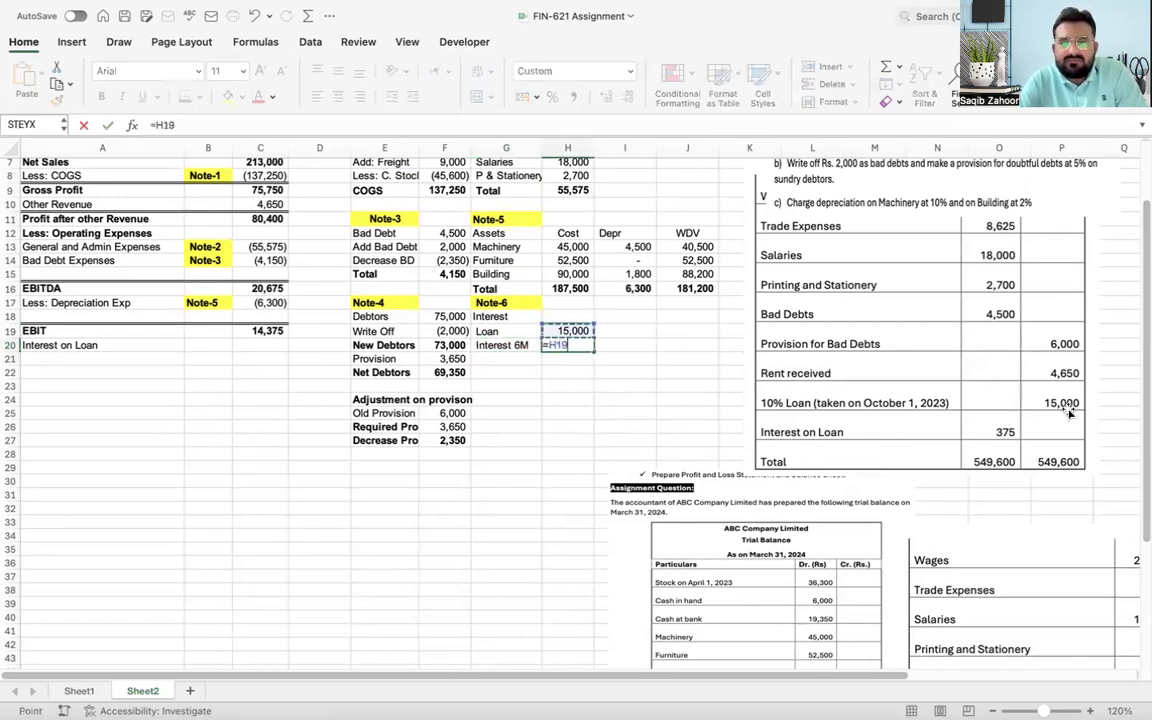
type("*")
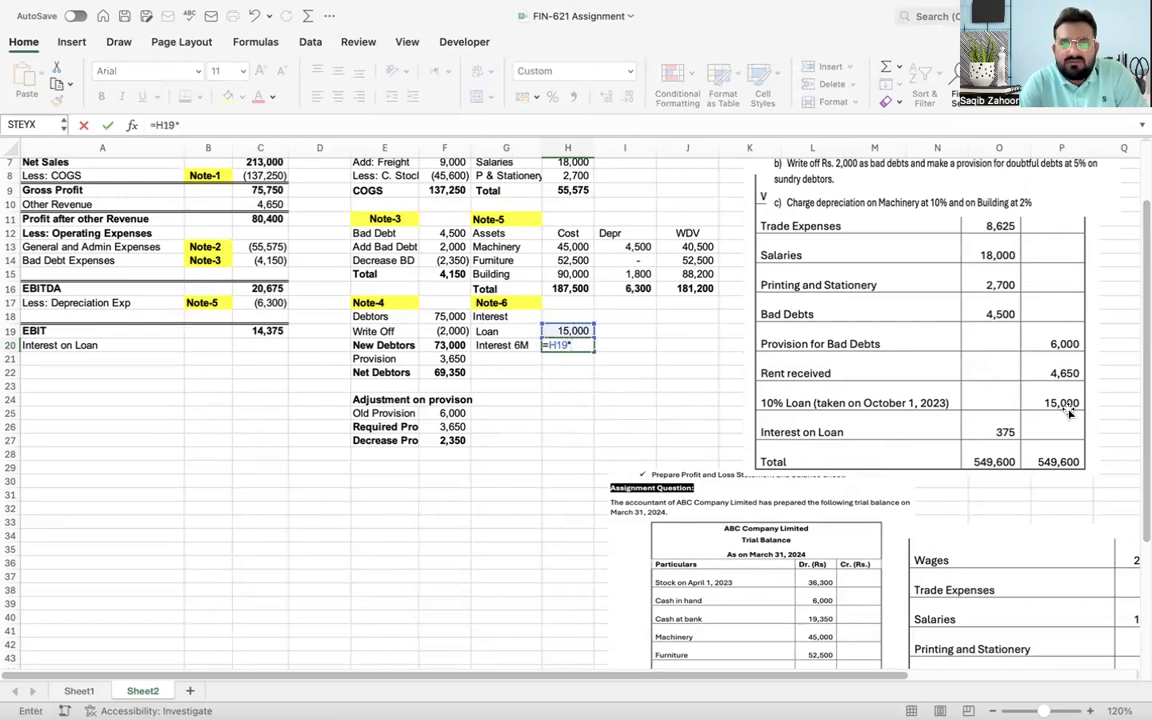
type(".1")
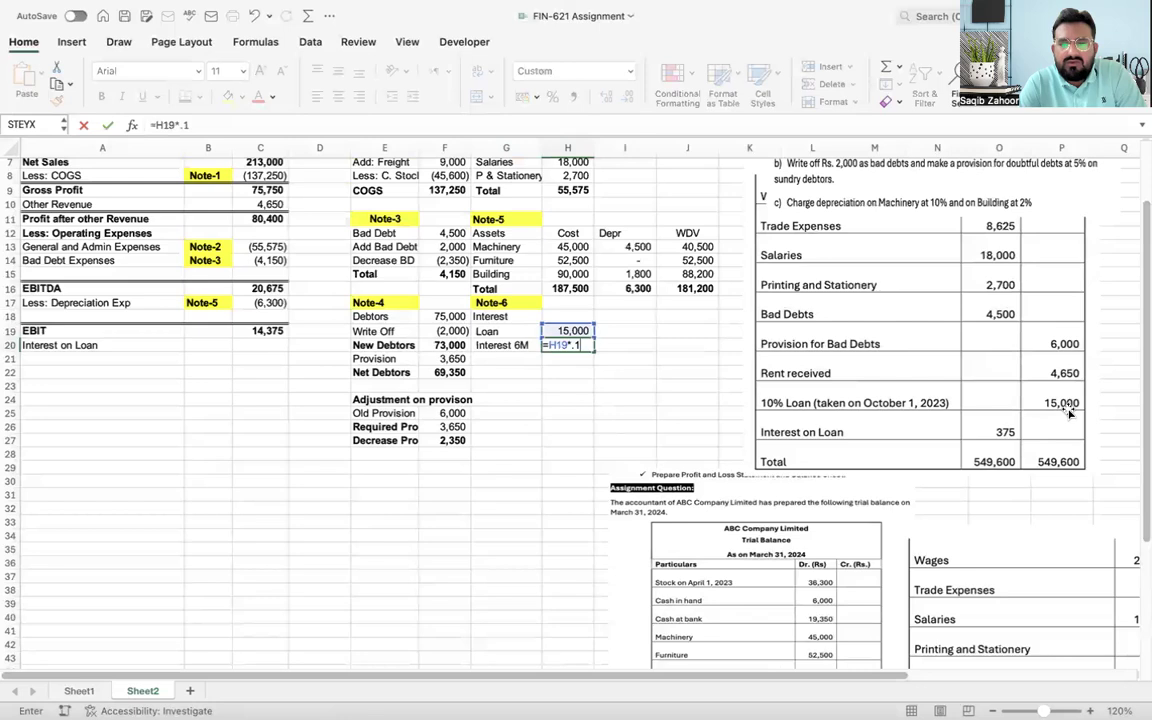
type("*")
type("6/12")
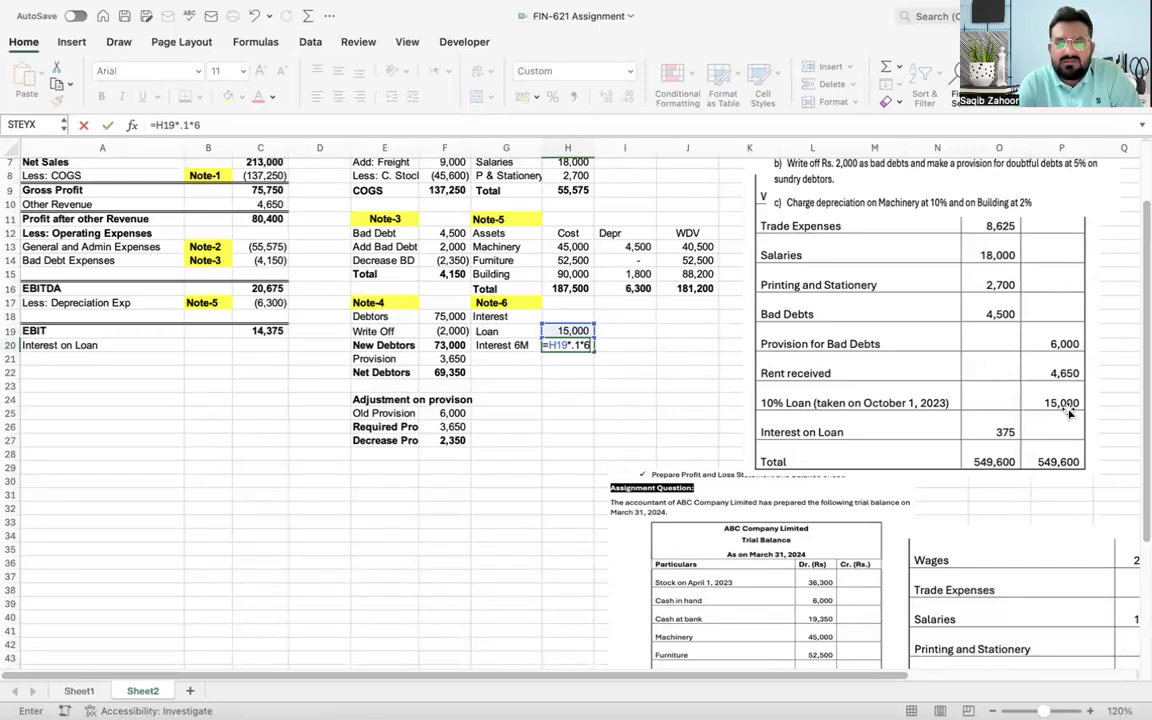
key("Return")
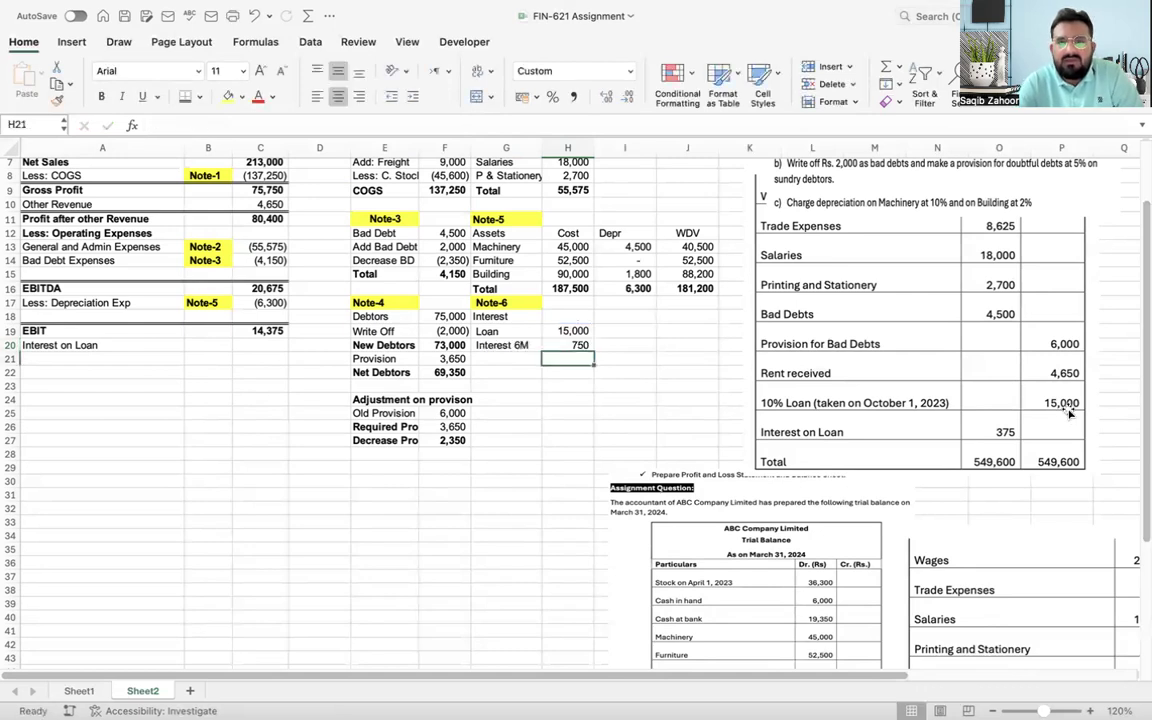
Step: Add an "Interest Paid" row in G21 with 375 in H21
key("Up")
key("Left")
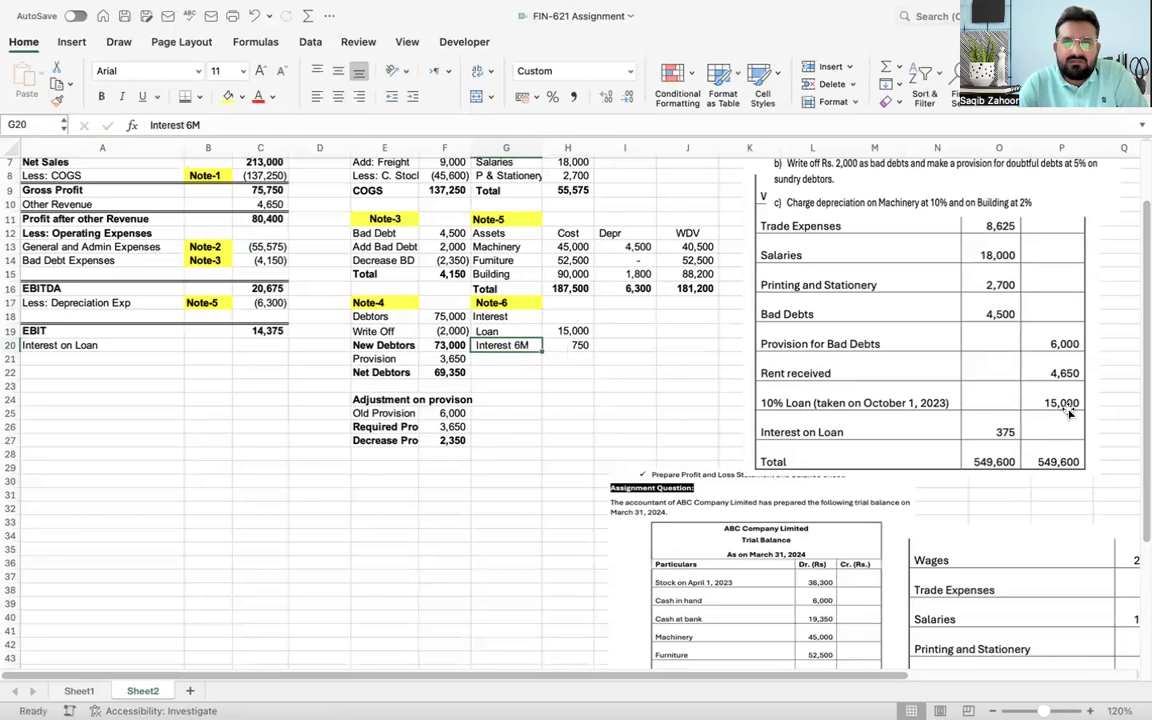
key("Right")
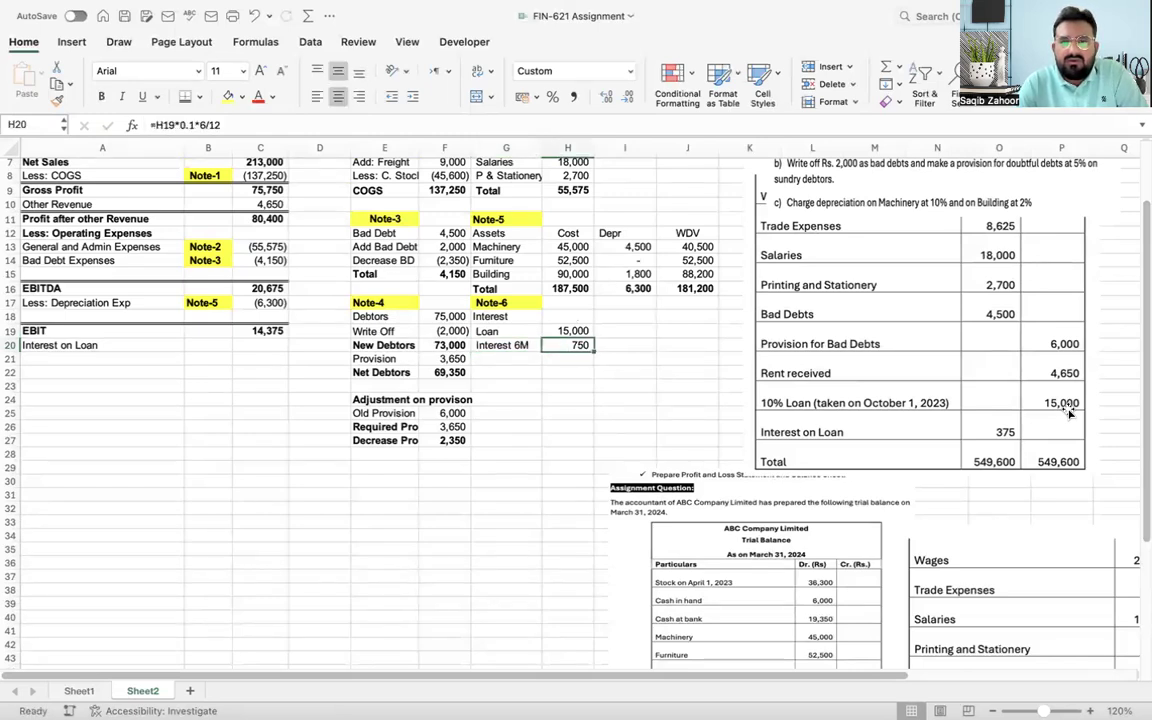
key("Left")
key("Down")
type("Inte")
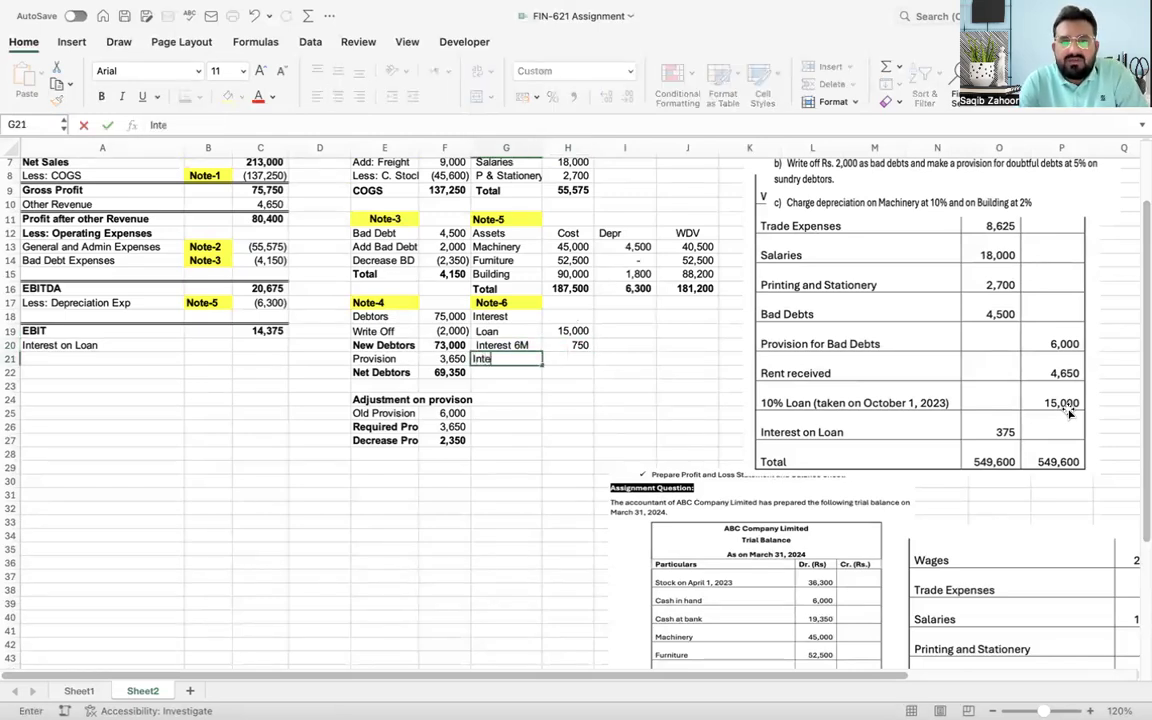
key("BackSpace")
key("BackSpace")
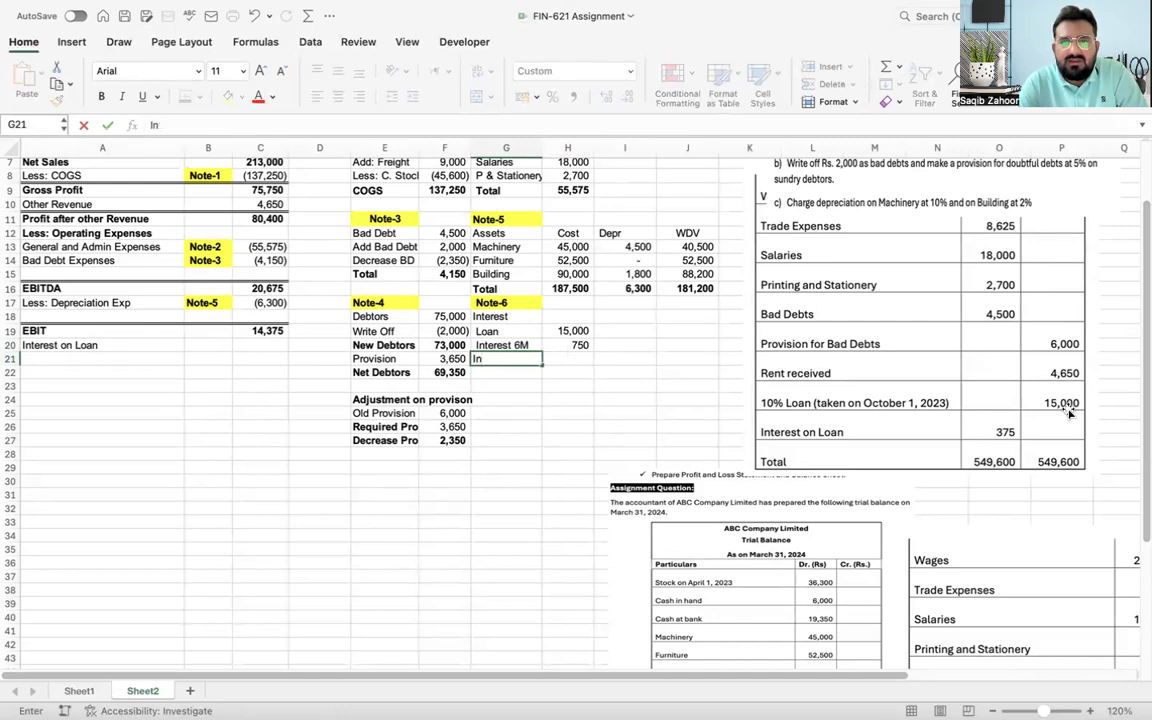
type("tere")
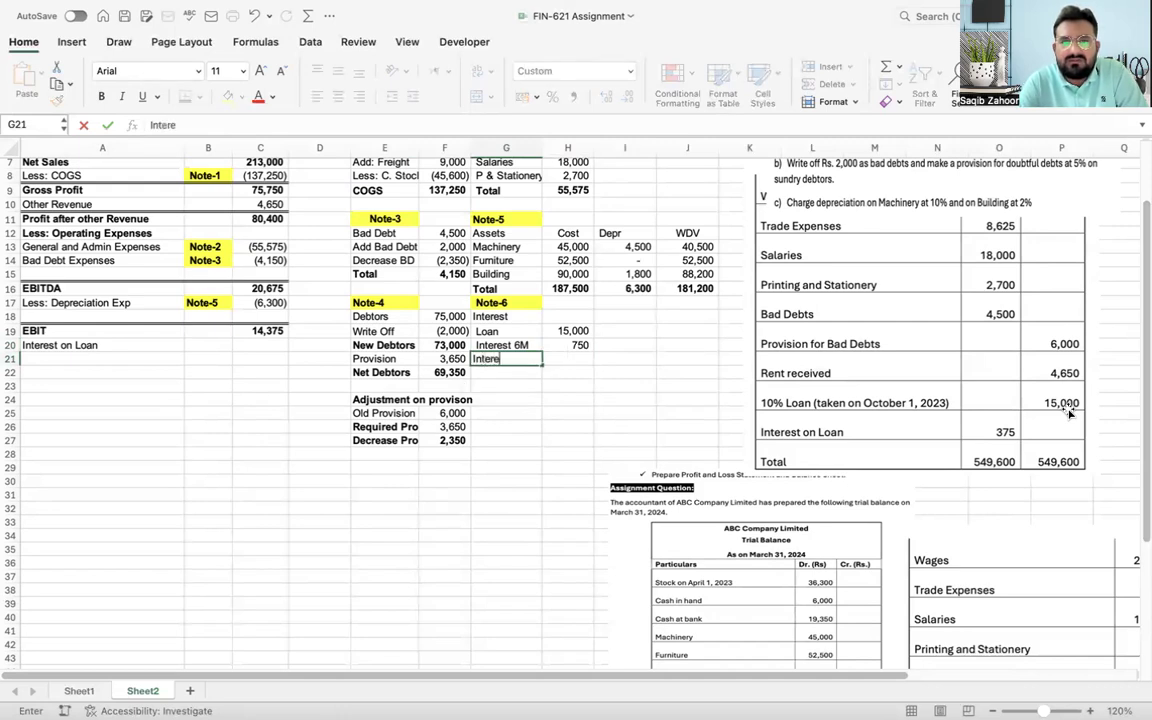
type("st Paid")
key("Tab")
type("375")
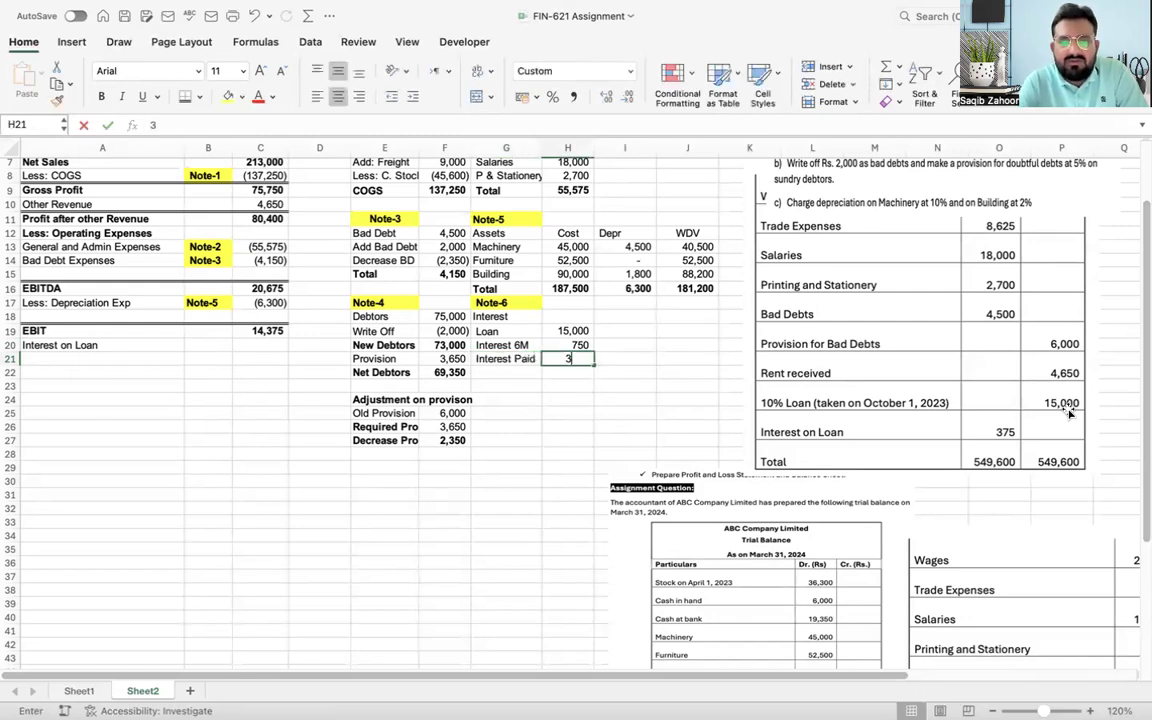
key("Return")
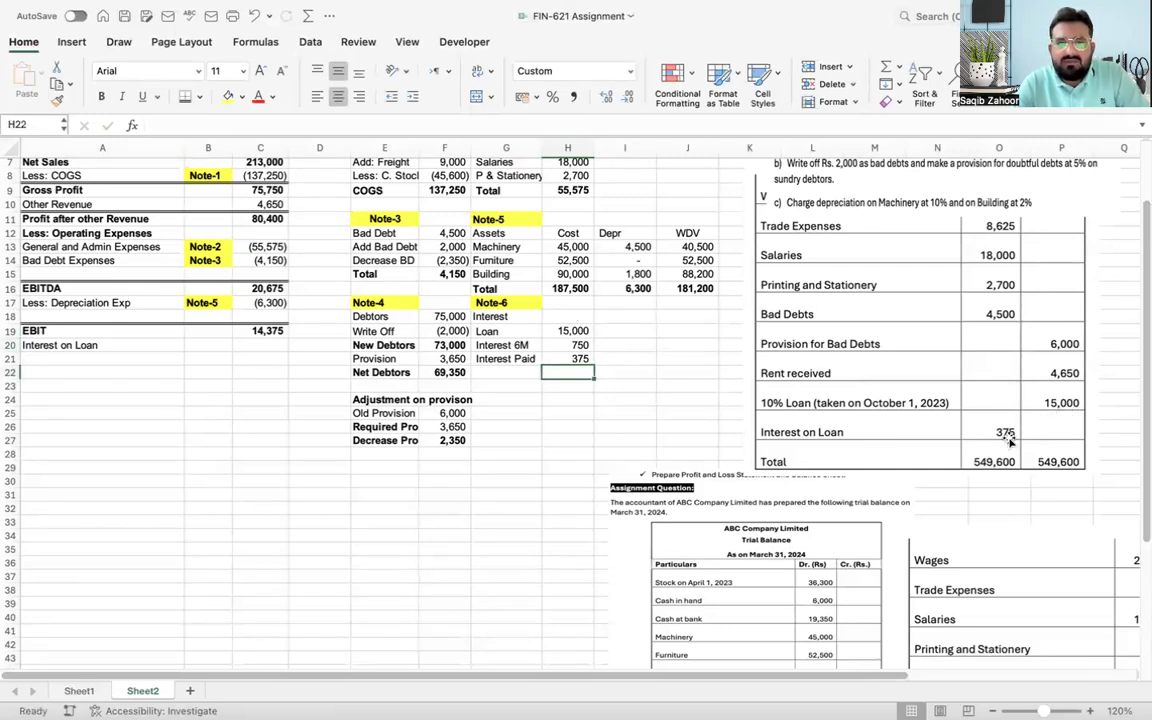
Step: Move the two interest amounts in H20:H21 one column over to I20:I21
key("Up")
key("Left")
key("Right")
key("Up")
key("Up")
key("Right")
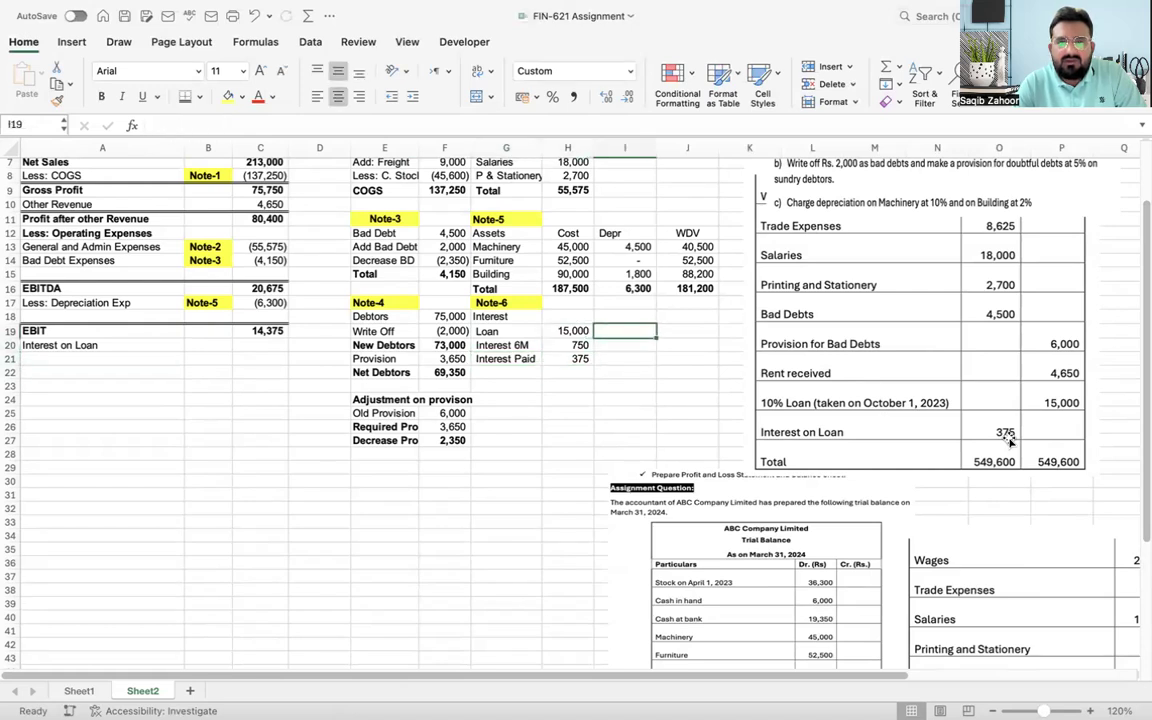
key("Left")
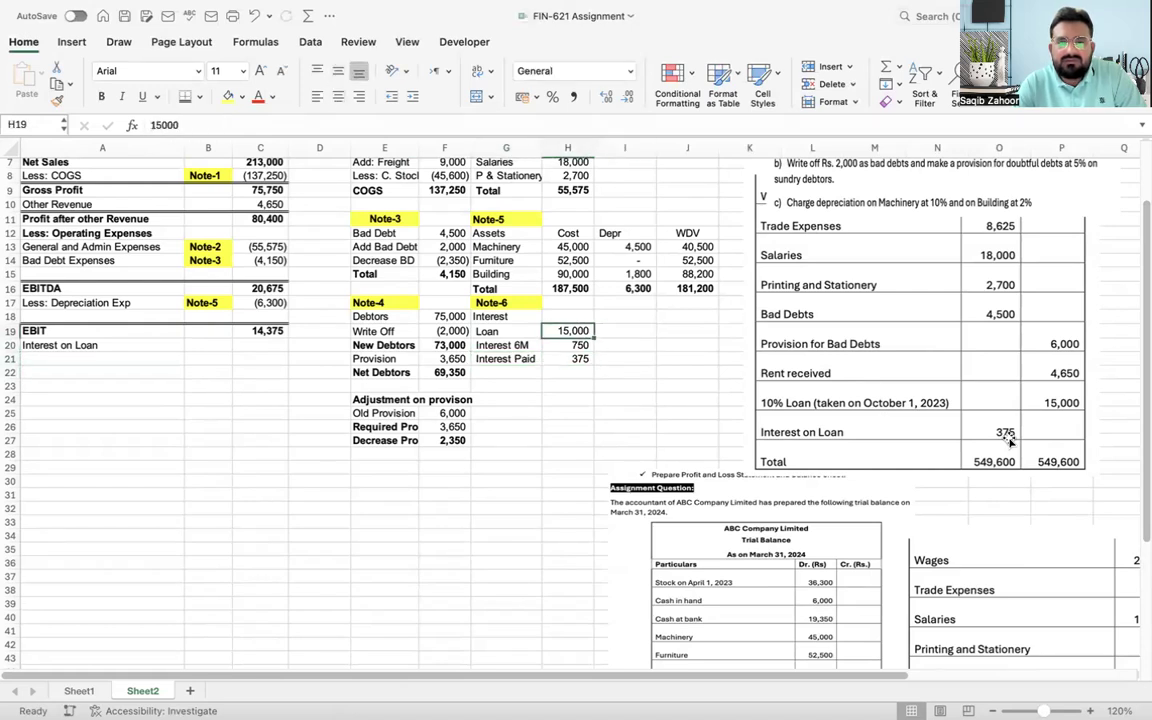
key("Down")
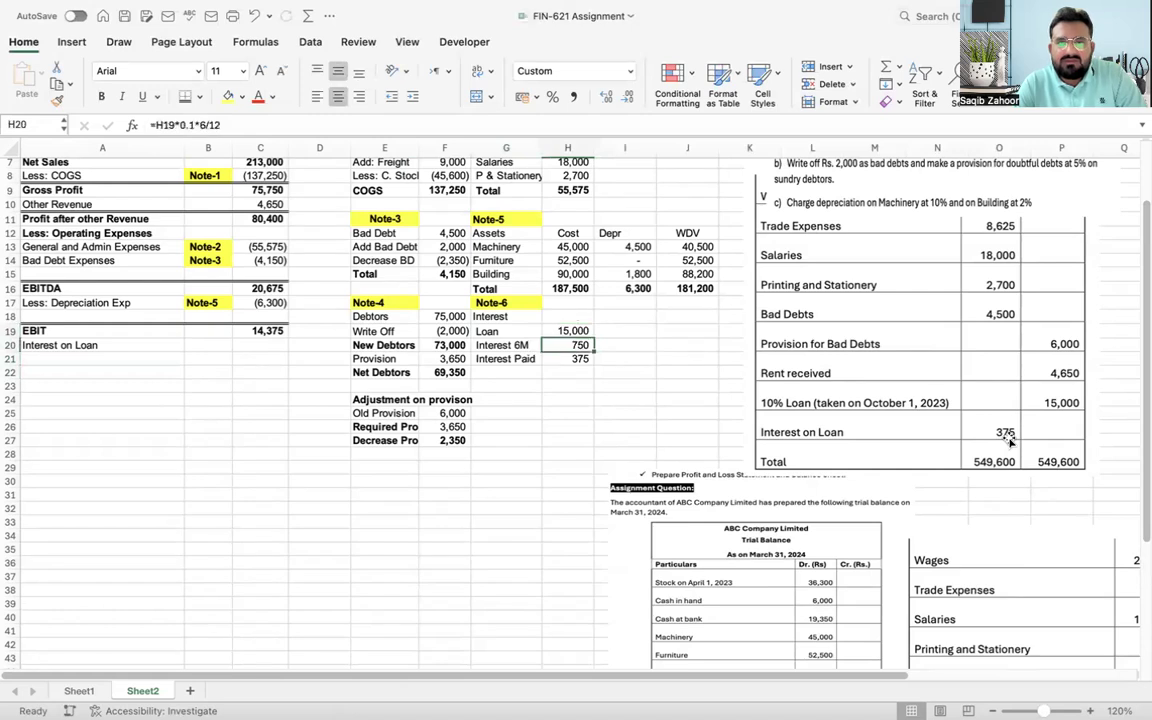
key("shift+Down")
key("ctrl+x")
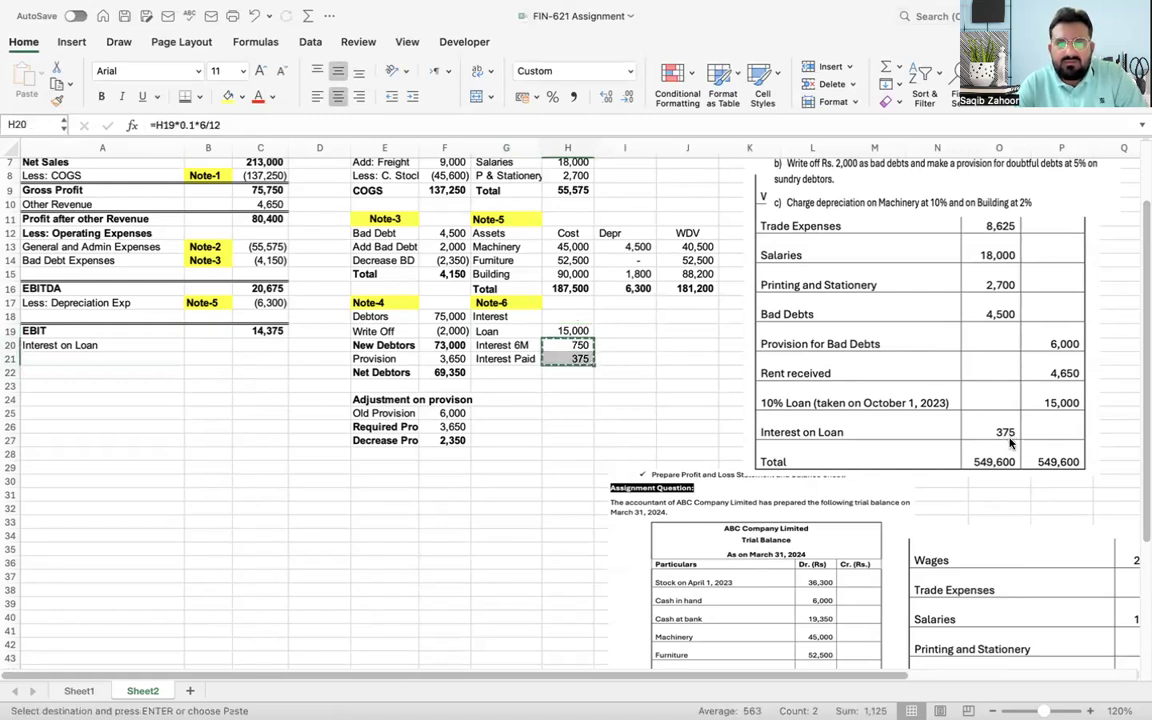
key("Right")
key("ctrl+v")
Step: Add a bold "Total" row in row 22 of Note-6 that sums the loan column in H22 and the interest column in I22
key("Left")
key("Left")
key("Down")
key("Down")
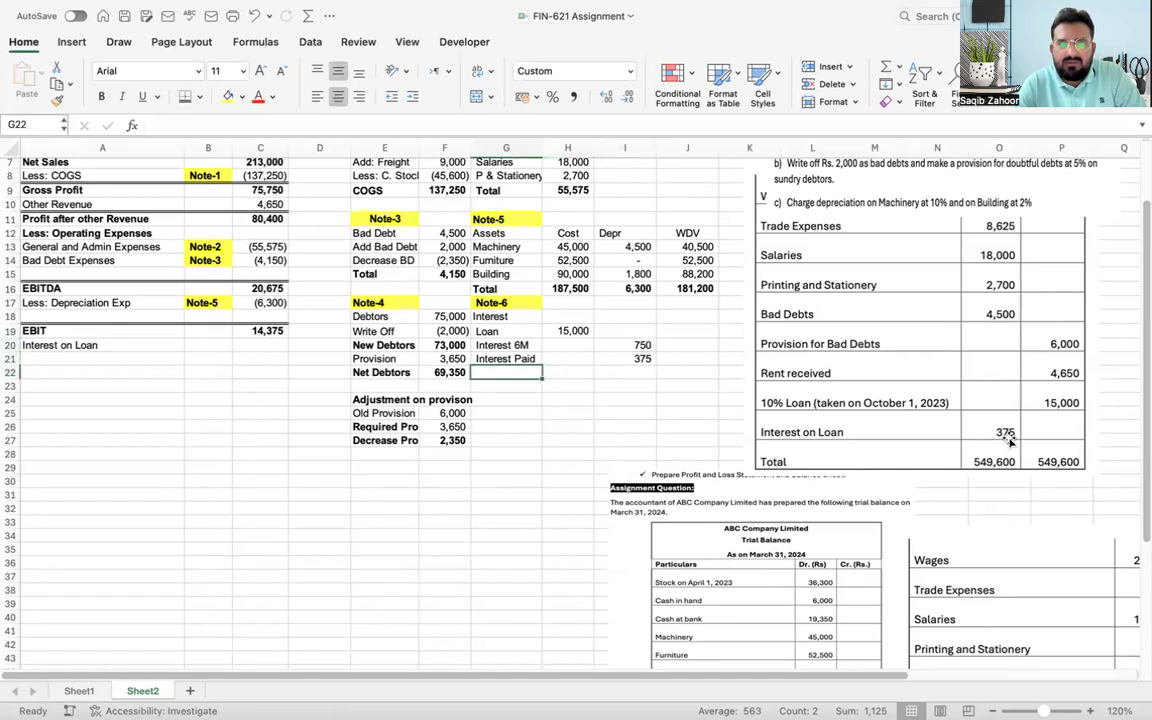
type("Total")
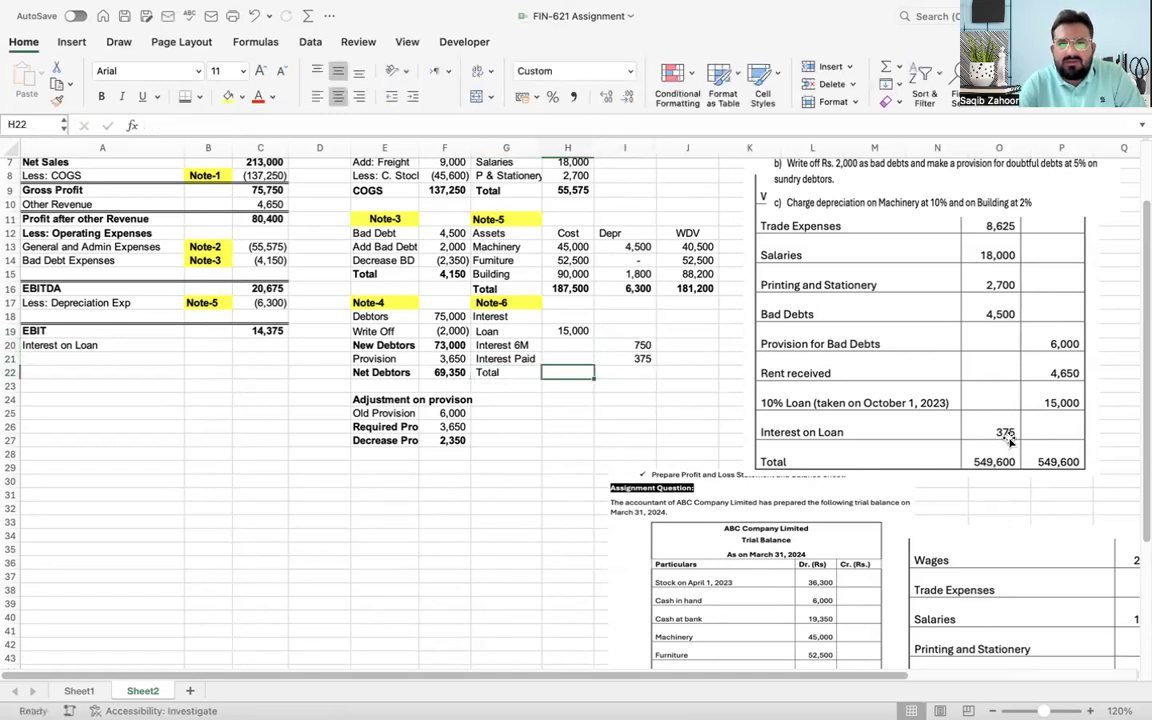
key("shift+Right")
key("shift+Right")
key("Right")
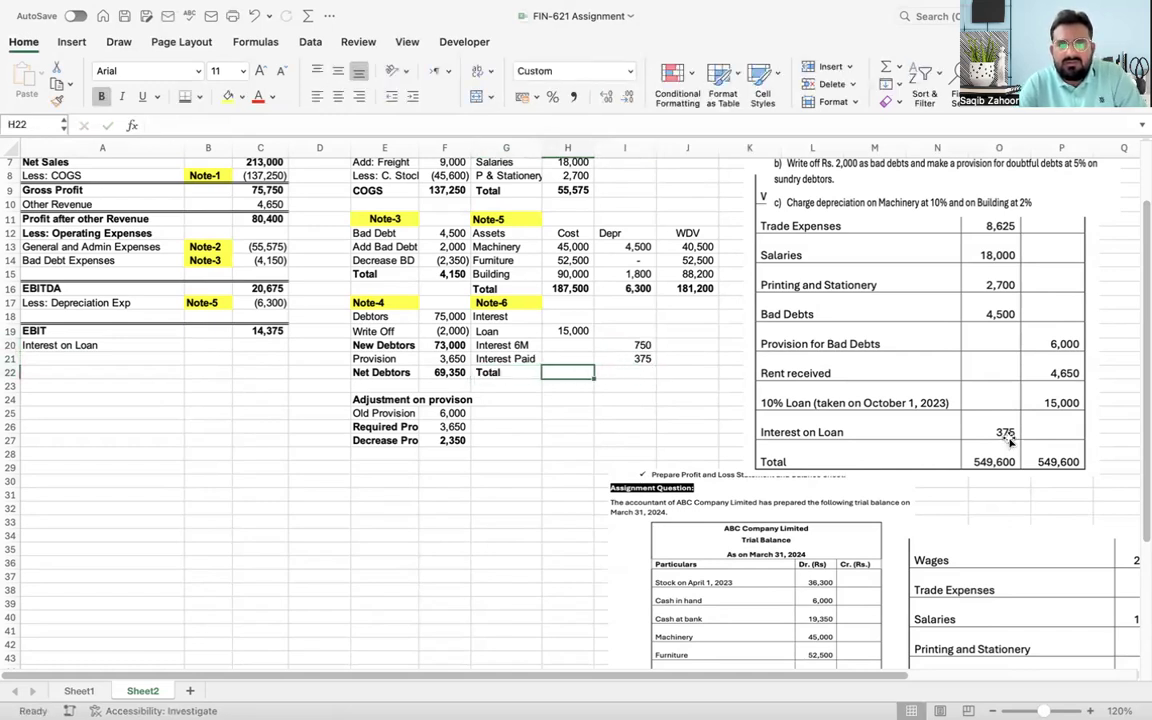
left_click(884, 66)
key("Tab")
left_click(884, 66)
left_click(884, 66)
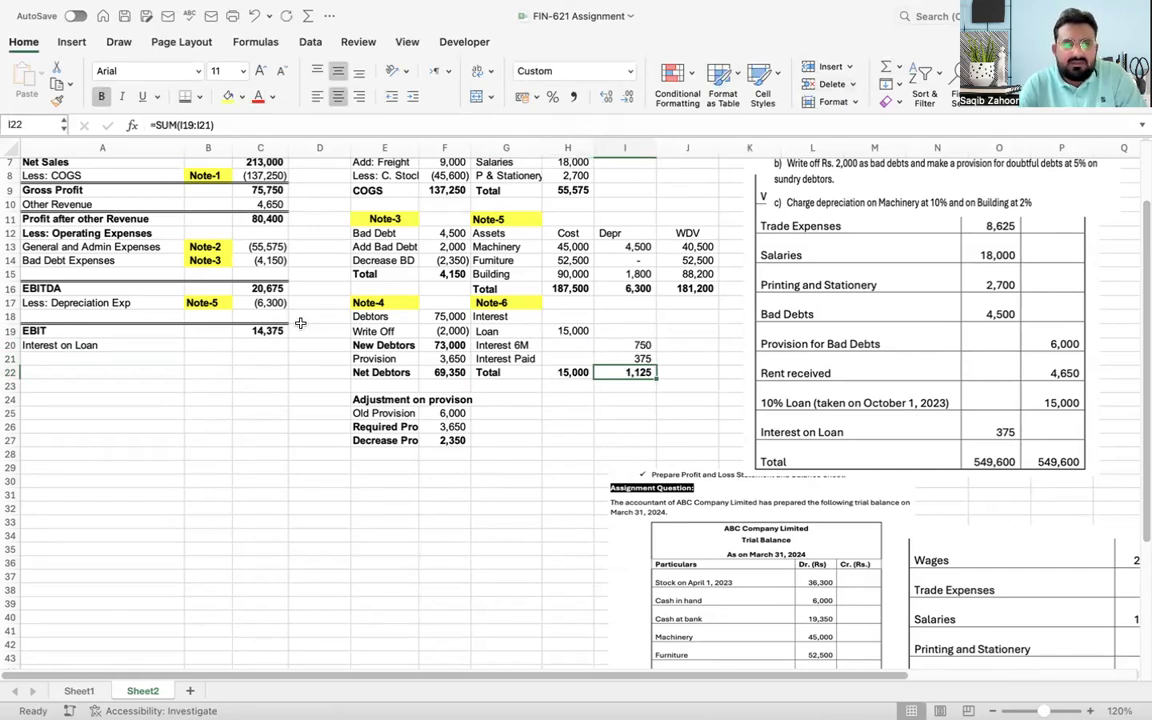
Step: Link the Interest on Loan amount in C20 to the negative of the Note-6 interest total in I22
left_click(256, 347)
type("=-")
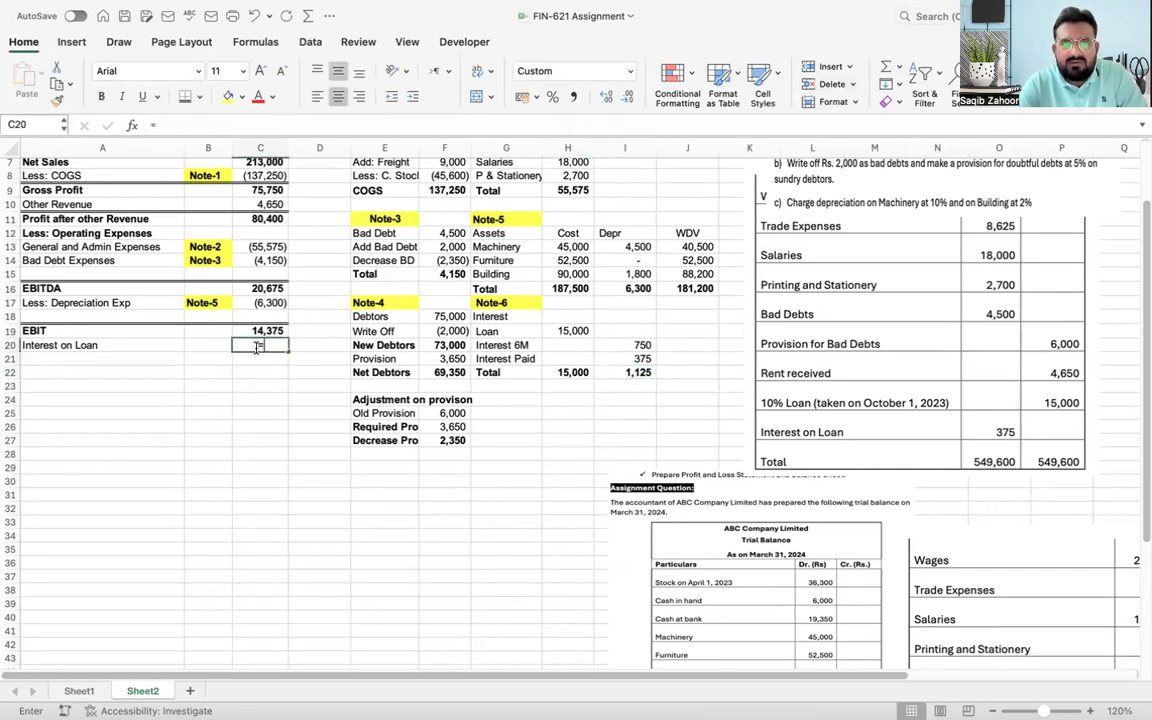
left_click(630, 374)
key("Return")
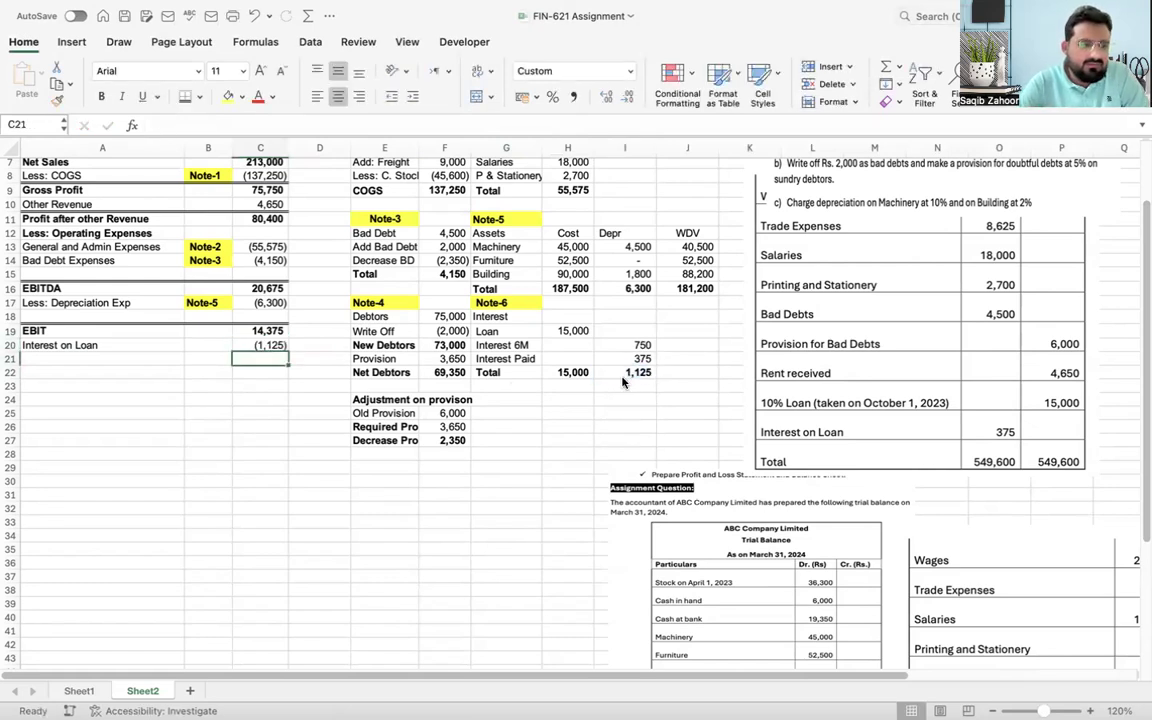
Step: Label cell A22 "Earning After Interest" below the Interest on Loan row
key("Home")
key("Down")
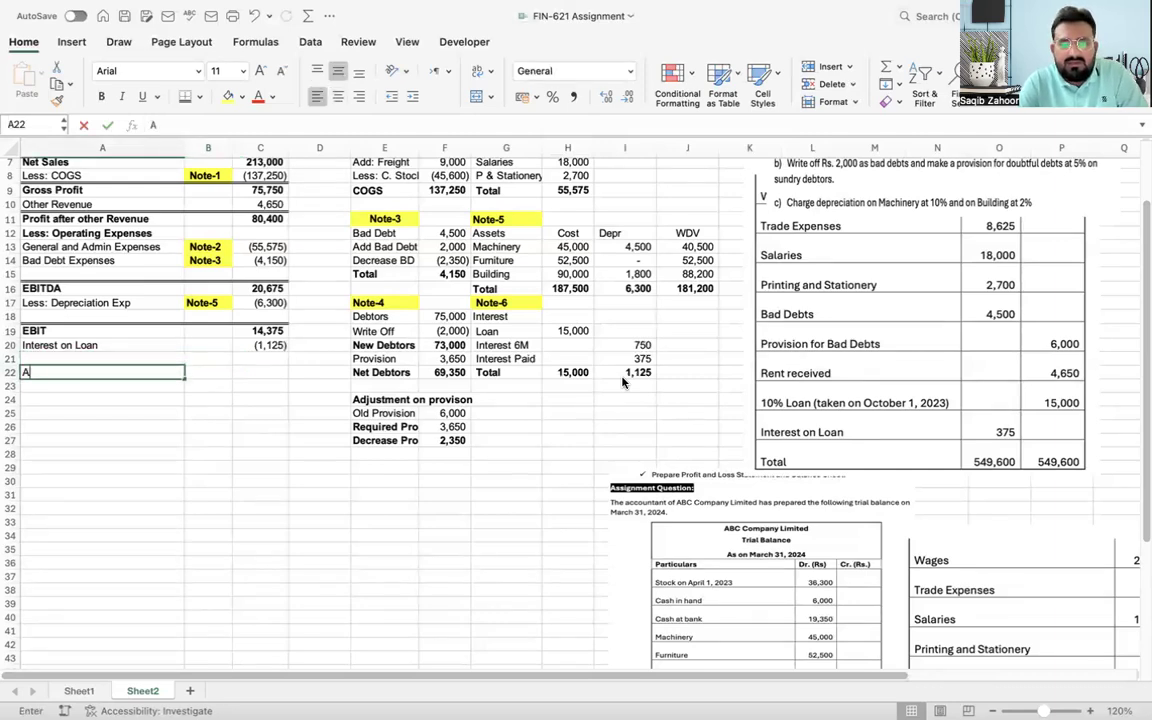
type("Aming Af")
key("BackSpace")
key("BackSpace")
key("BackSpace")
key("BackSpace")
key("BackSpace")
key("BackSpace")
key("BackSpace")
key("BackSpace")
key("BackSpace")
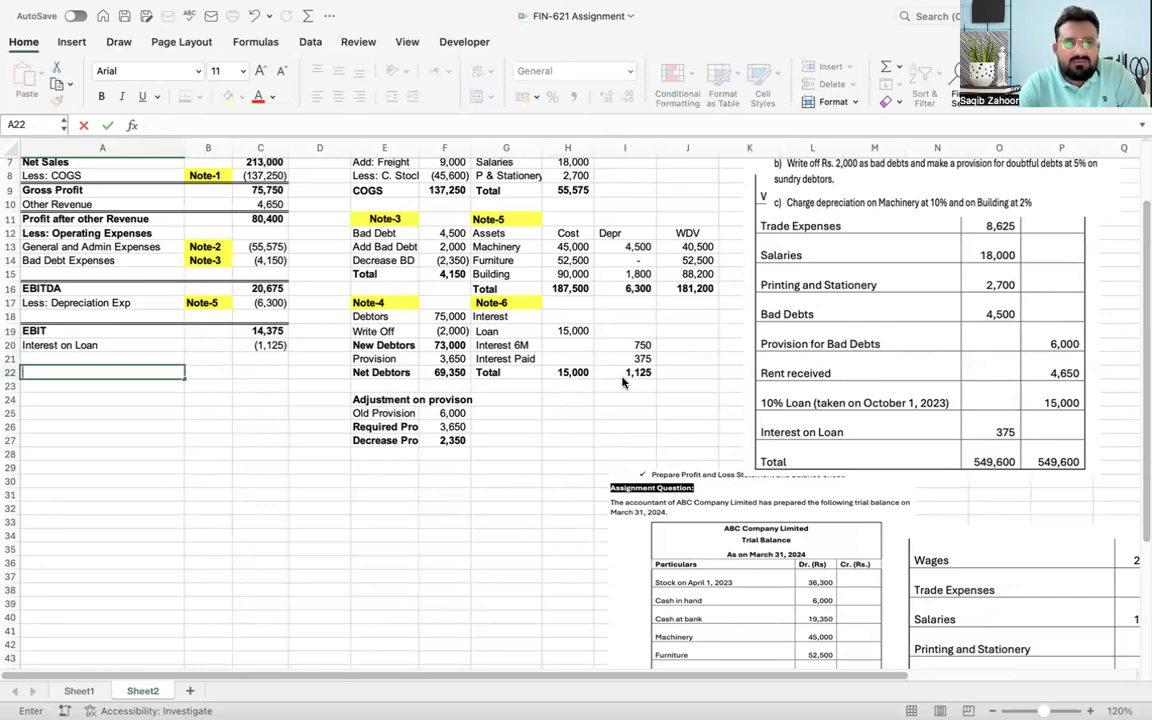
type("Earning")
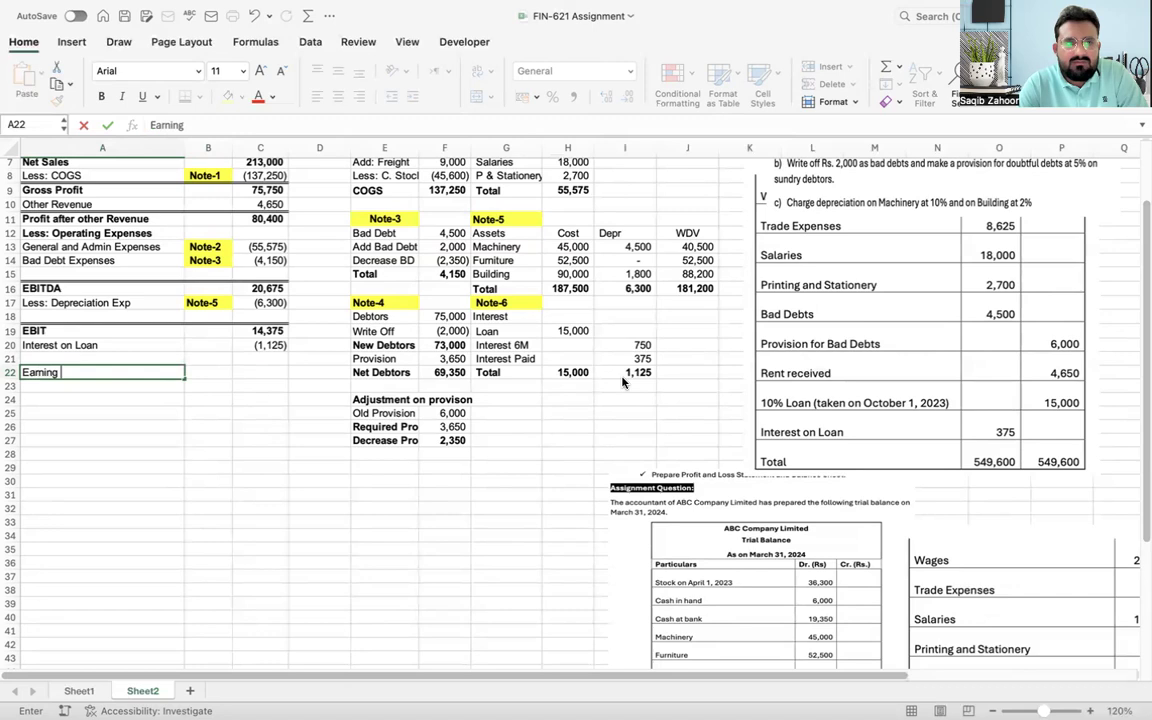
type(" After ")
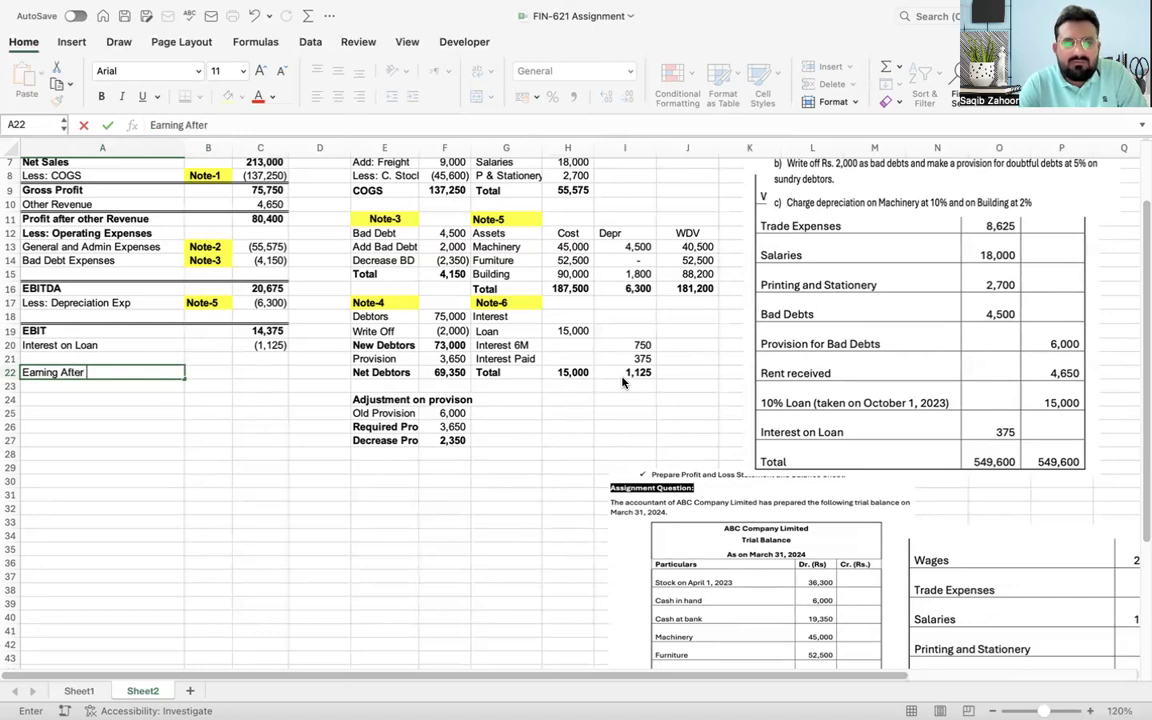
type("Tax")
key("BackSpace")
key("BackSpace")
key("BackSpace")
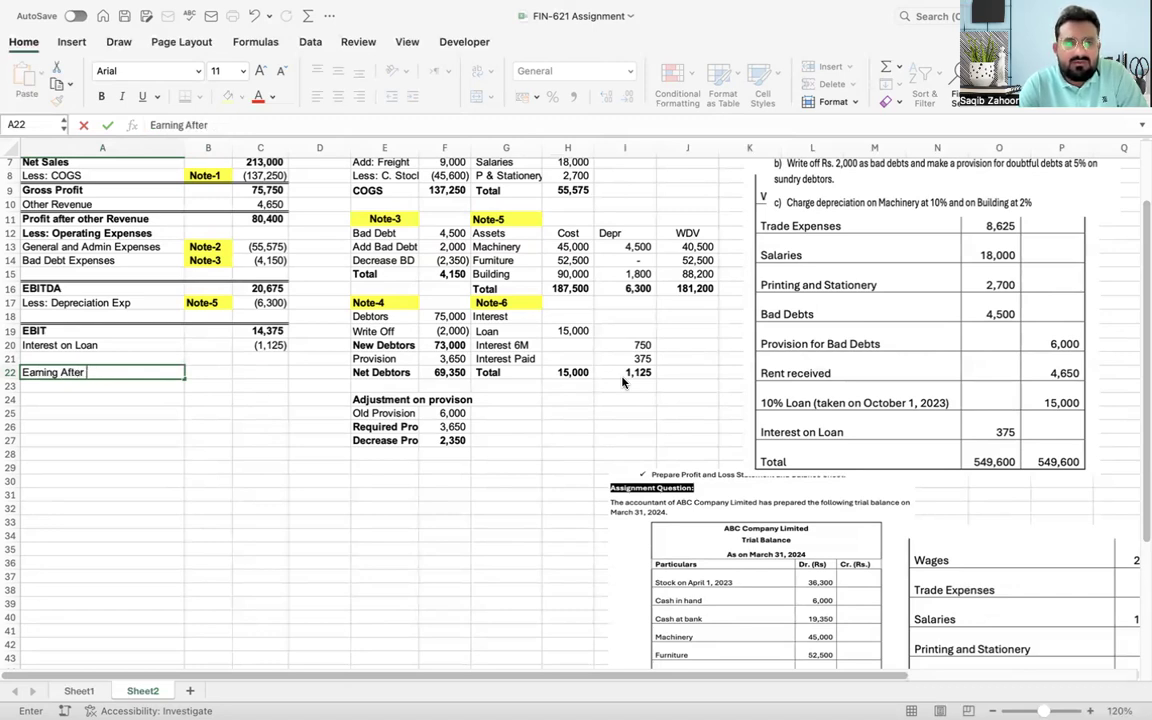
type("Interest")
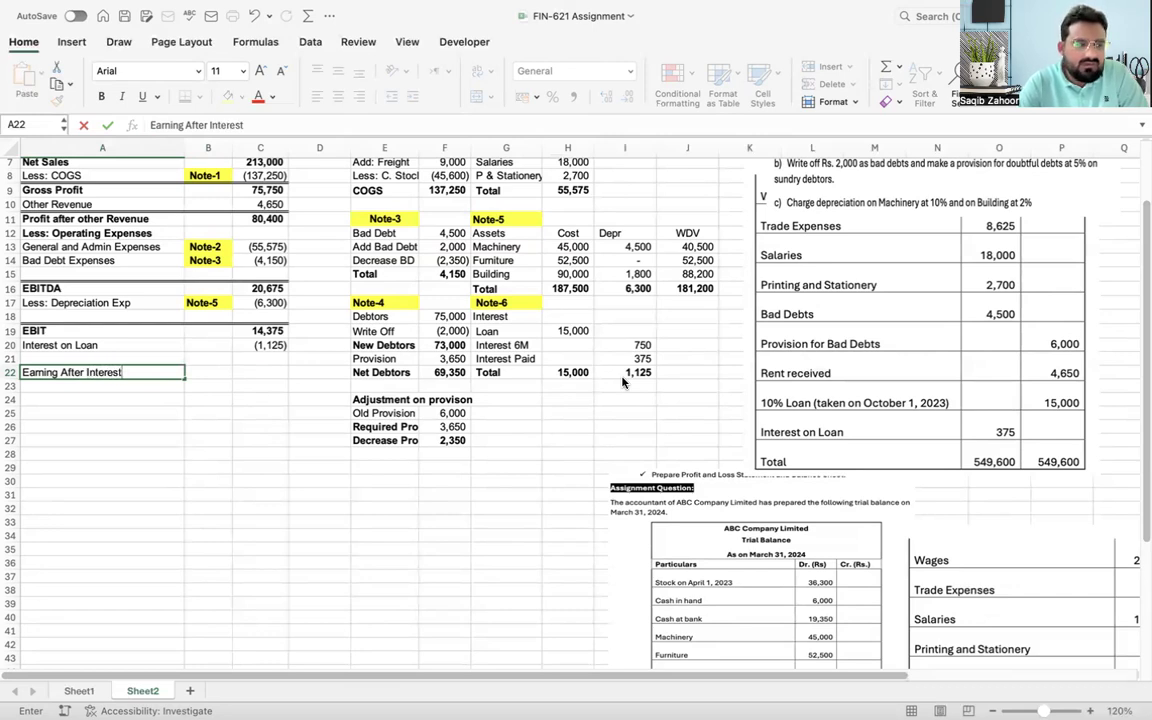
key("Return")
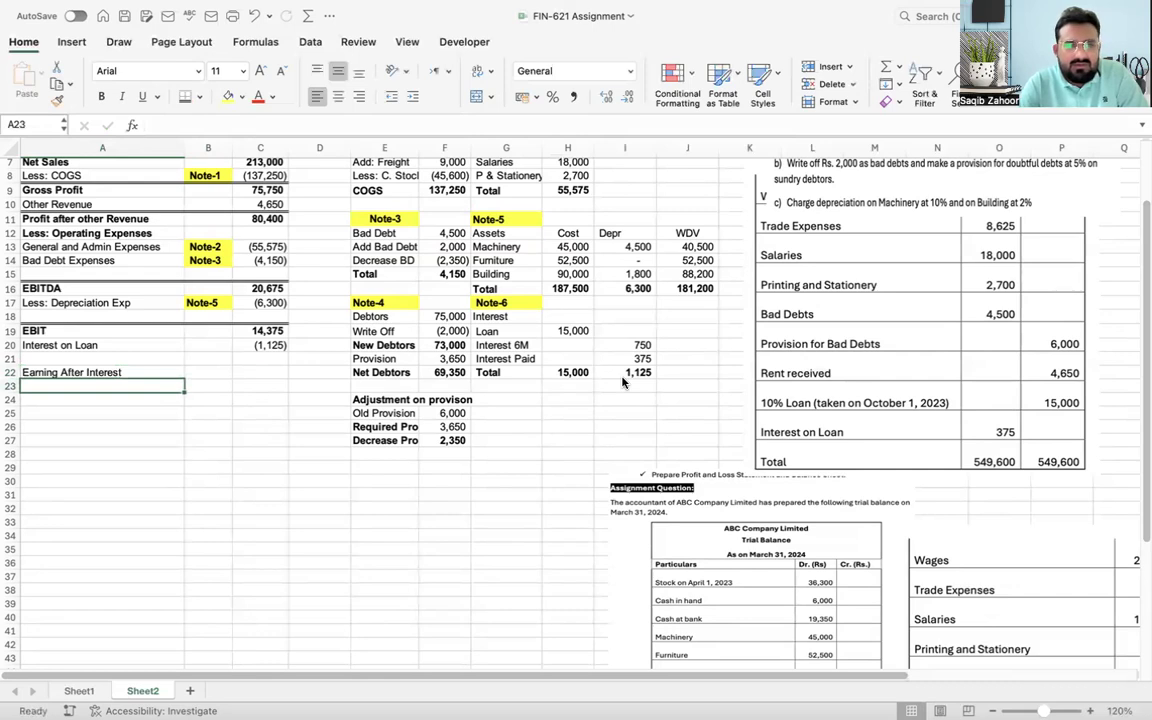
Step: Replace the label in A22 with "Earning Before Tax"
key("Up")
type("Ea")
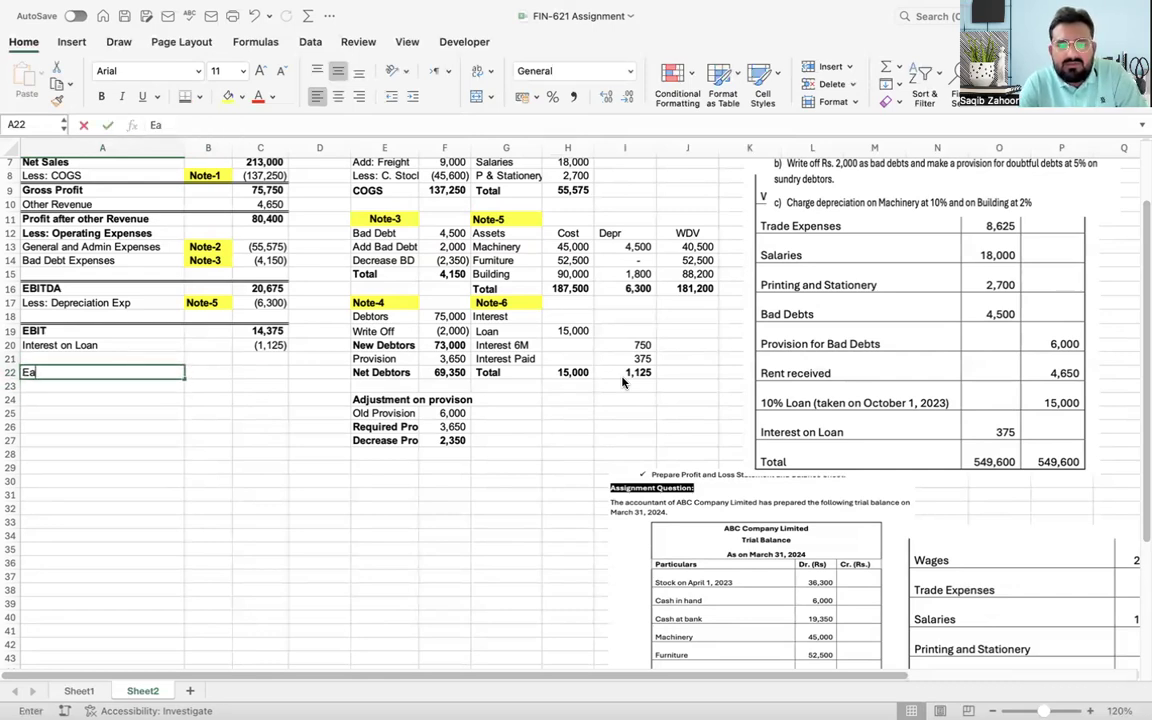
type("rning B")
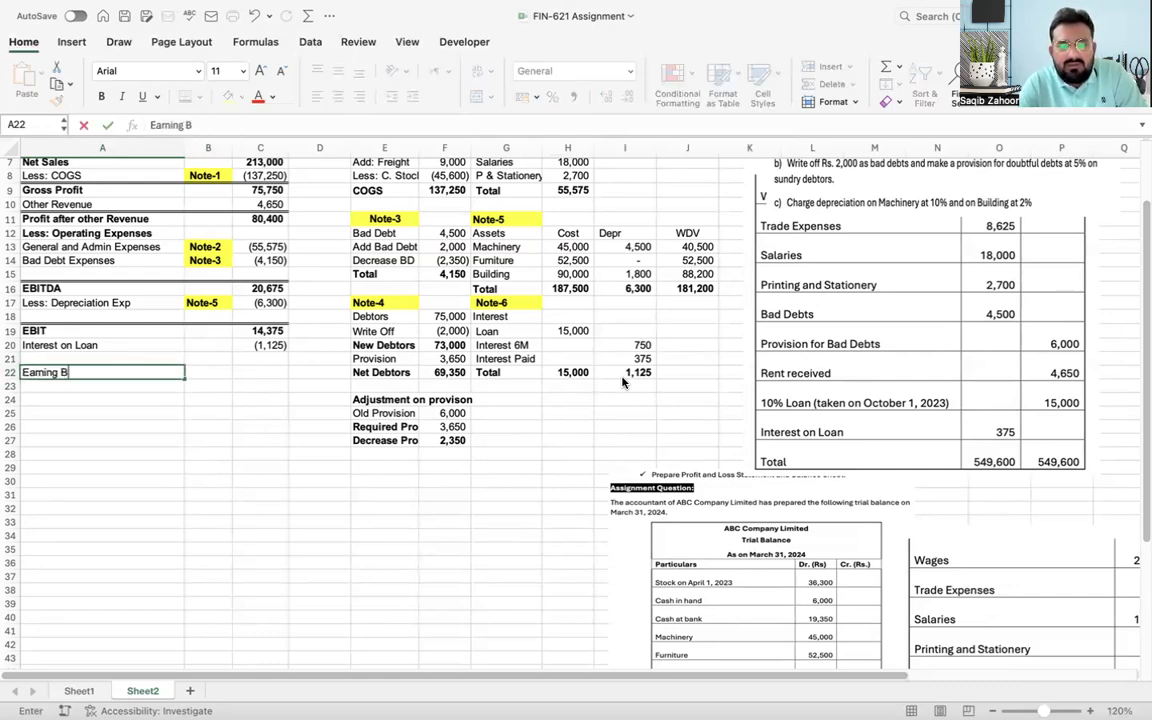
type("efore Tax")
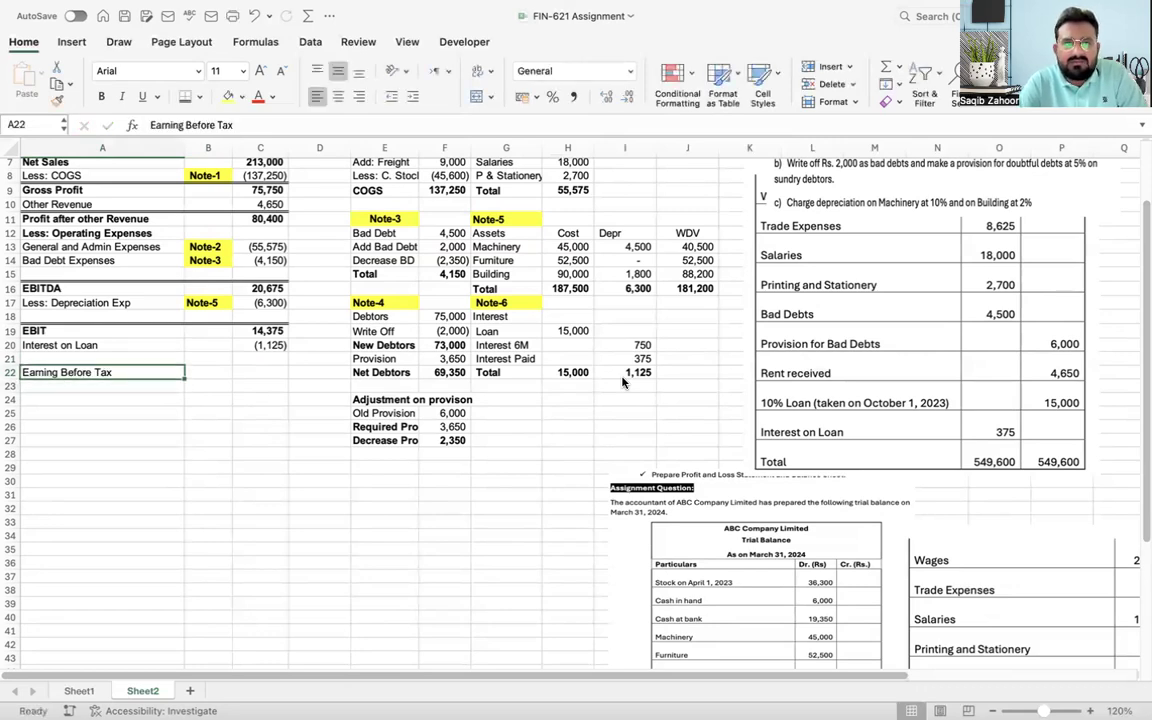
Step: Calculate earnings before tax in C22 as EBIT in C19 plus Interest on Loan in C20
key("Tab")
key("Tab")
type("=")
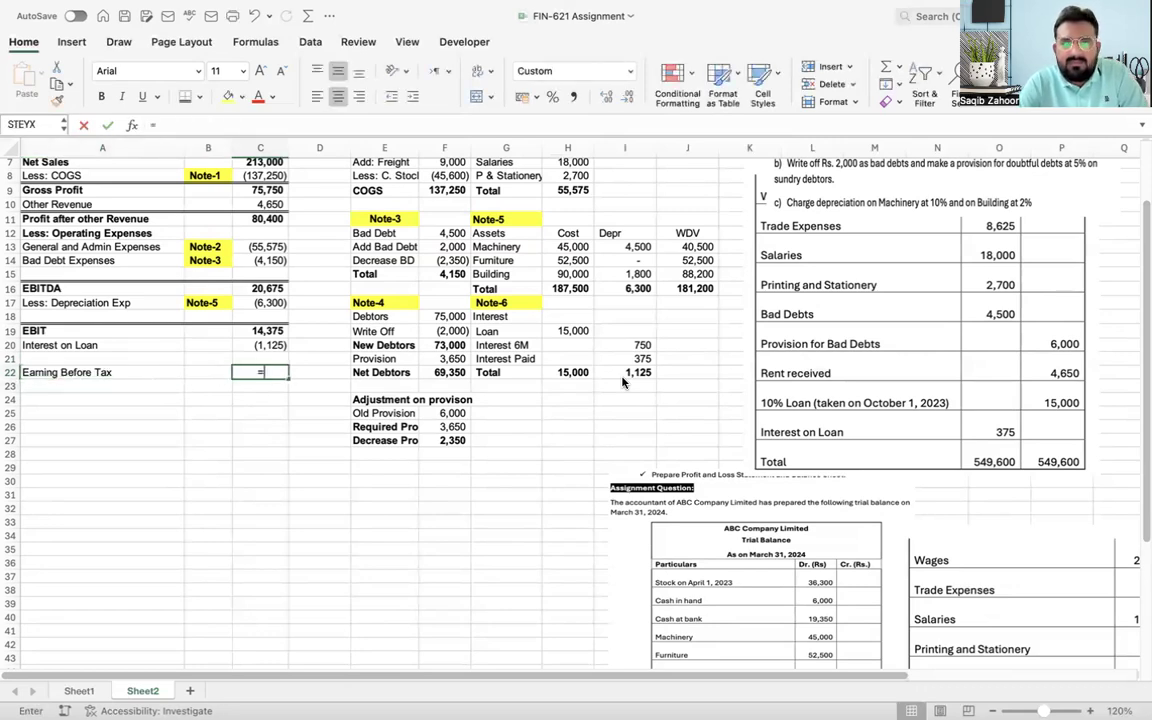
key("Up")
key("Up")
key("Up")
type("+")
key("Up")
key("Up")
key("Return")
Step: Make the Earning Before Tax row bold across A22:C22
key("Up")
key("Left")
key("Left")
key("shift+Right")
key("shift+Right")
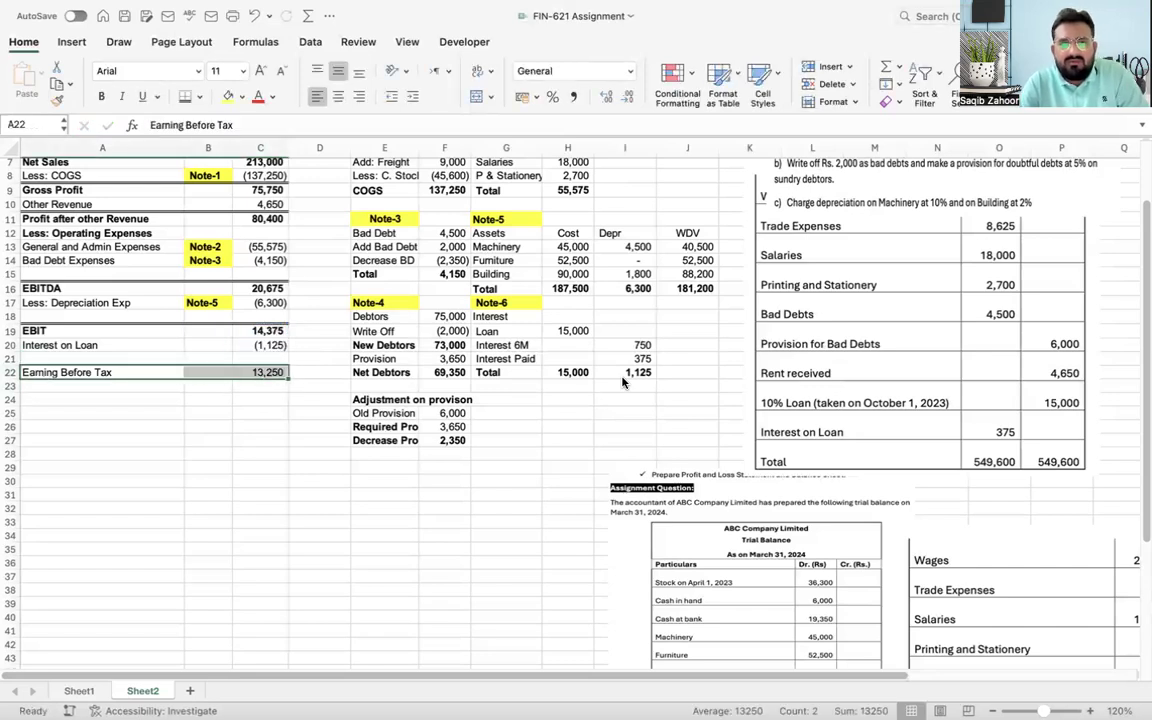
key("ctrl+b")
Step: Add a bottom double border to the blank cells A21:C21 above Earning Before Tax
key("Up")
key("shift+Right")
key("shift+Right")
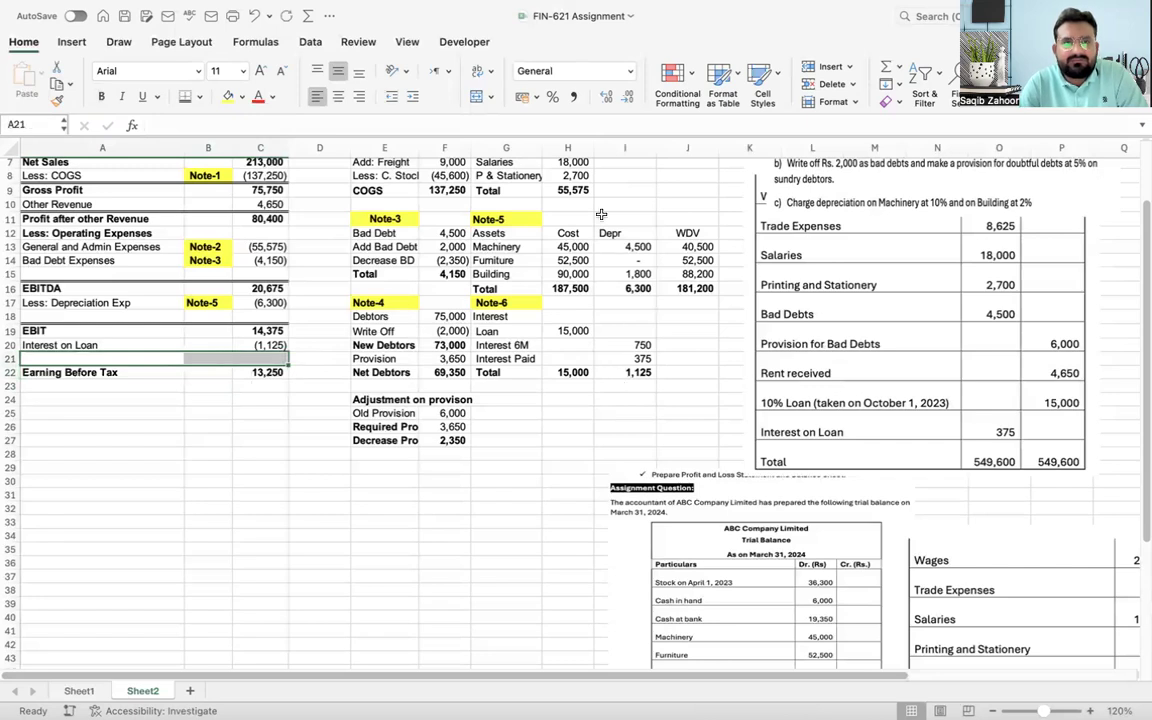
left_click(183, 95)
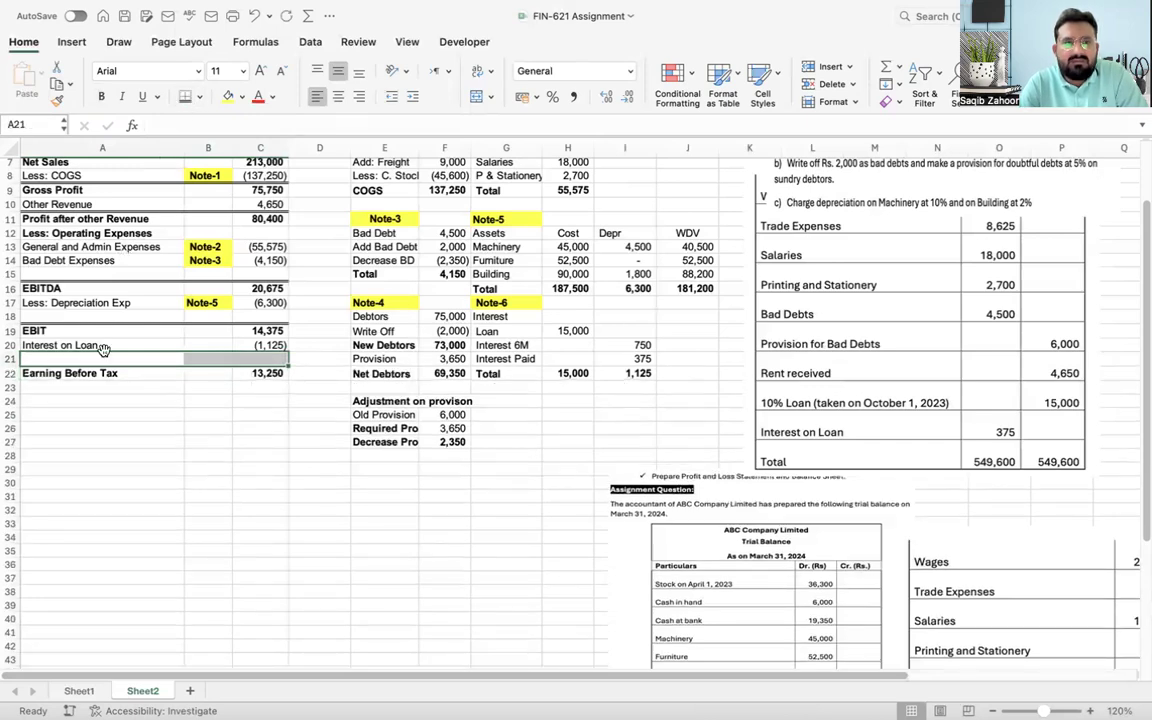
Step: Add a "Tax" row in A23 with an amount of 0 in C23
left_click(62, 395)
type("Tax")
key("Tab")
key("Tab")
type("0")
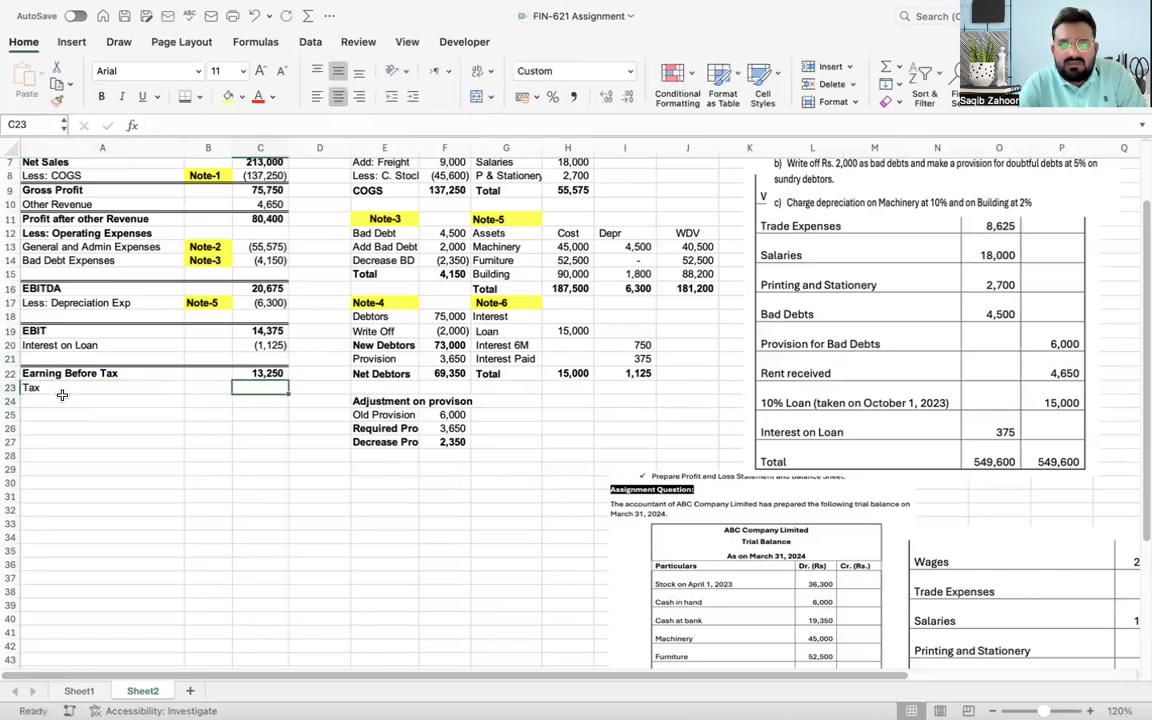
Step: Label cell A24 "Earning After Tax" beneath the Tax row
left_click(62, 400)
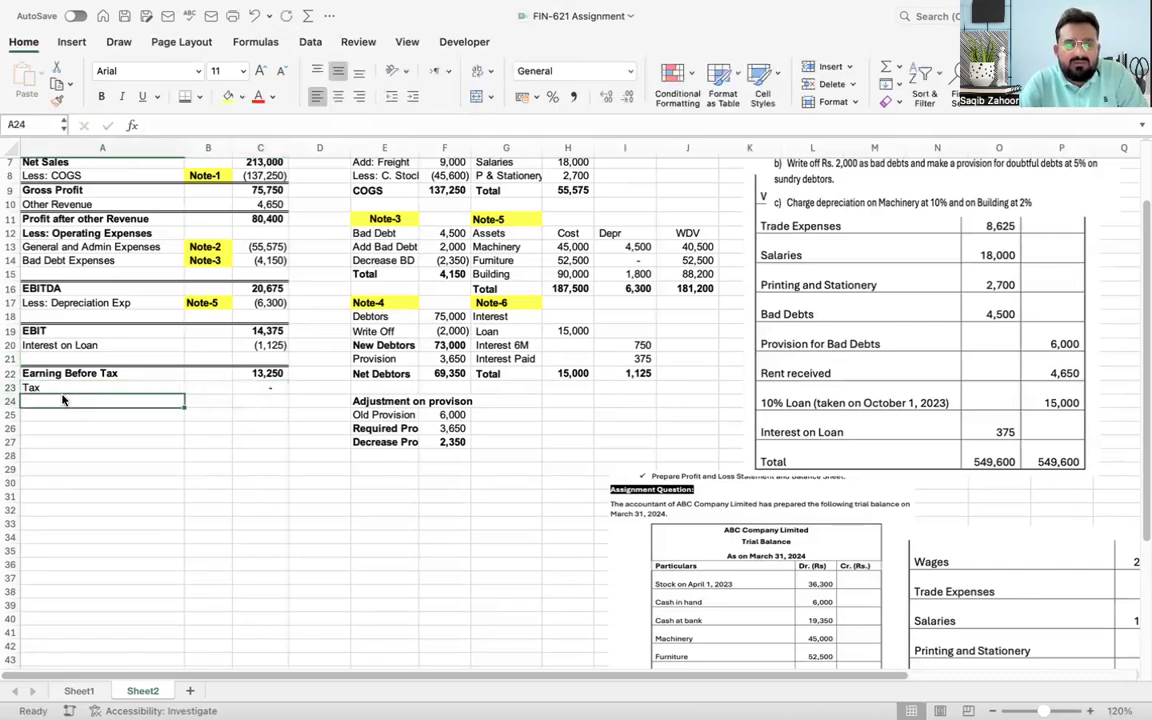
type("Earning")
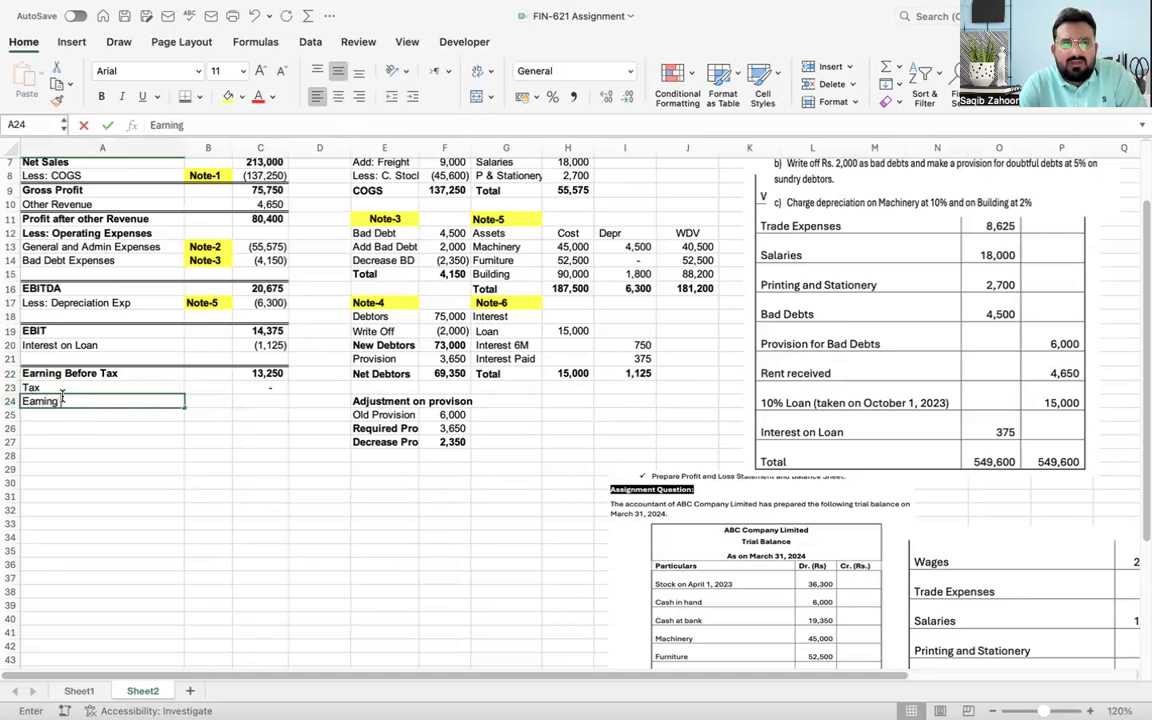
type(" Af")
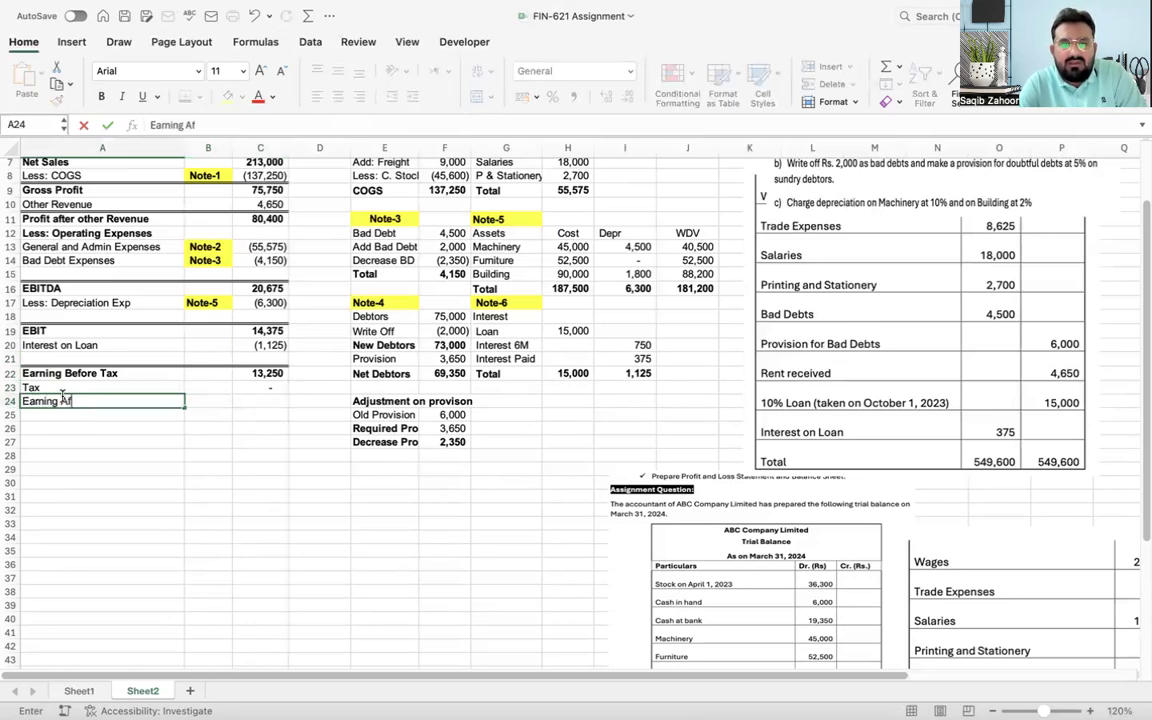
type("ter Tax\\")
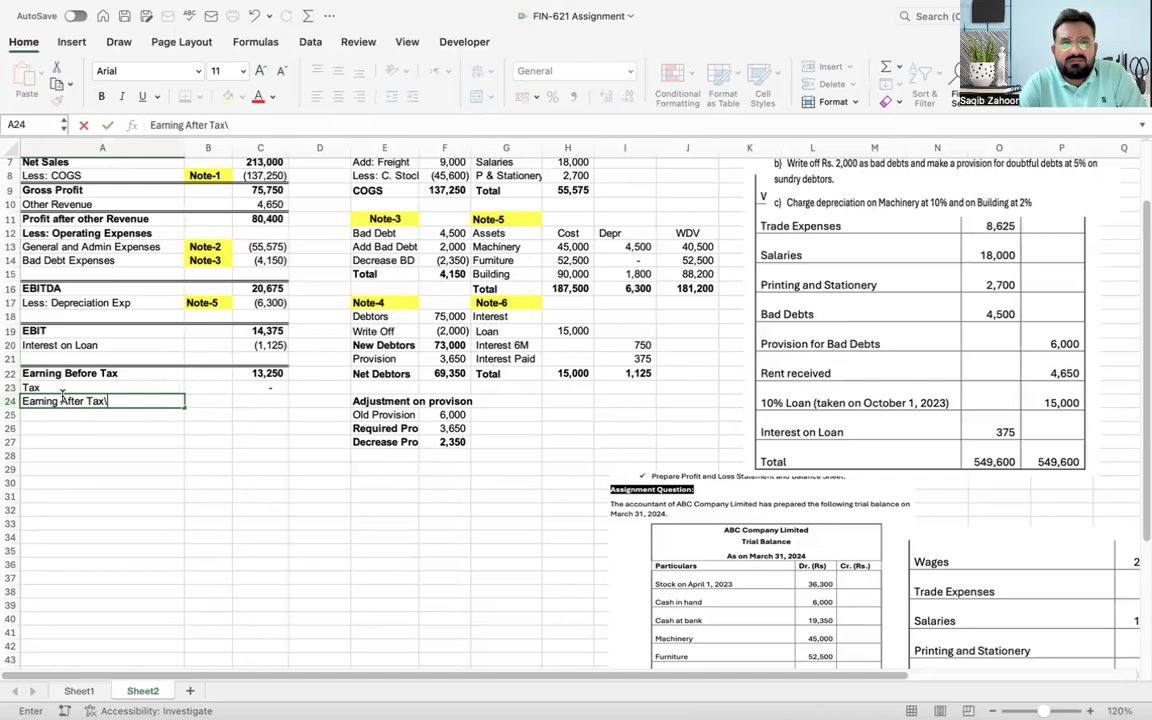
key("BackSpace")
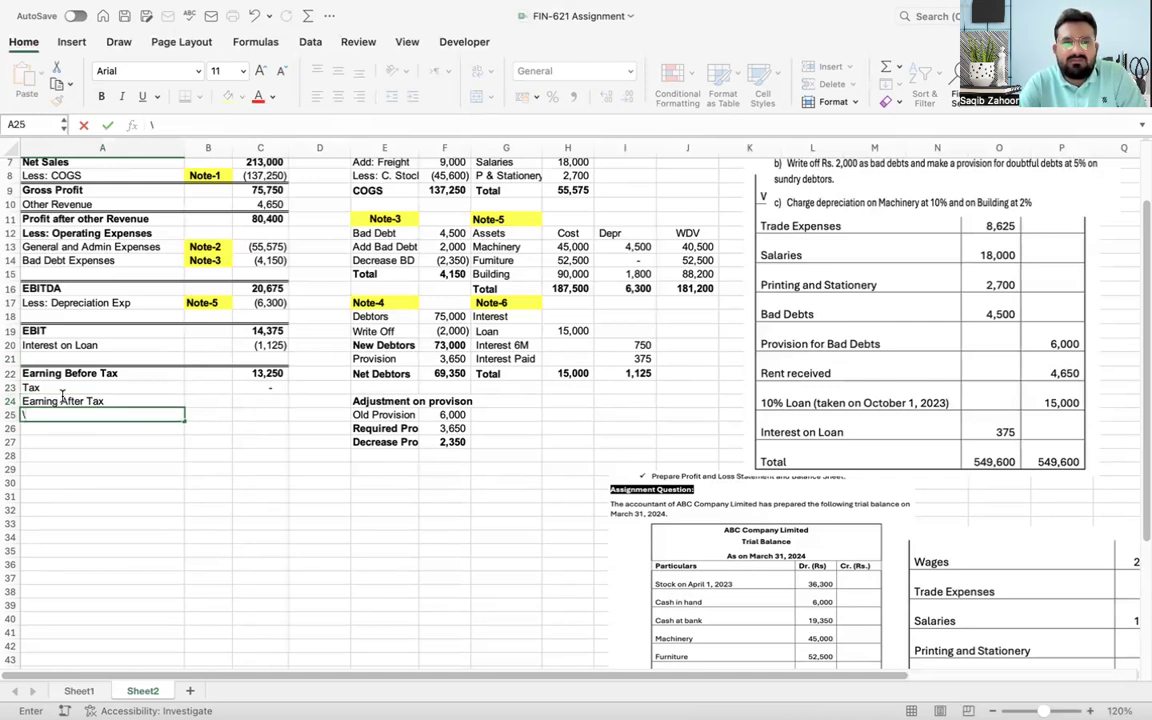
Step: Make A24:C24 bold and give the row a top and double bottom border
left_click(62, 400)
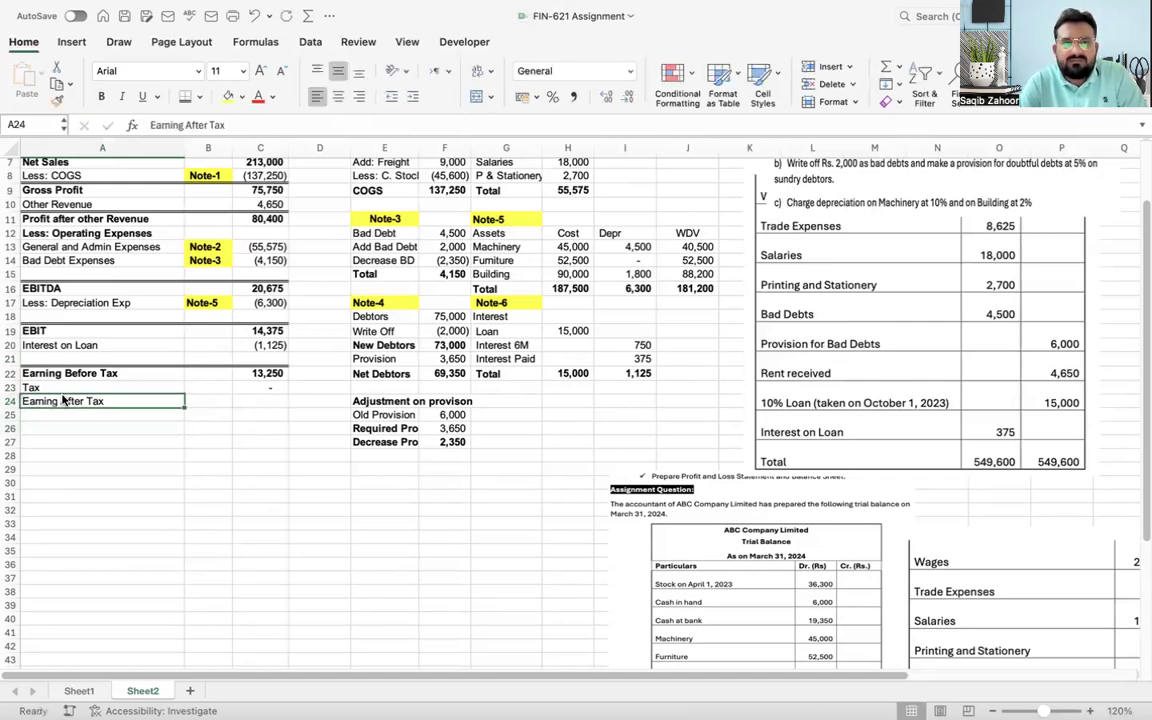
key("shift+Right")
key("shift+Right")
key("ctrl+b")
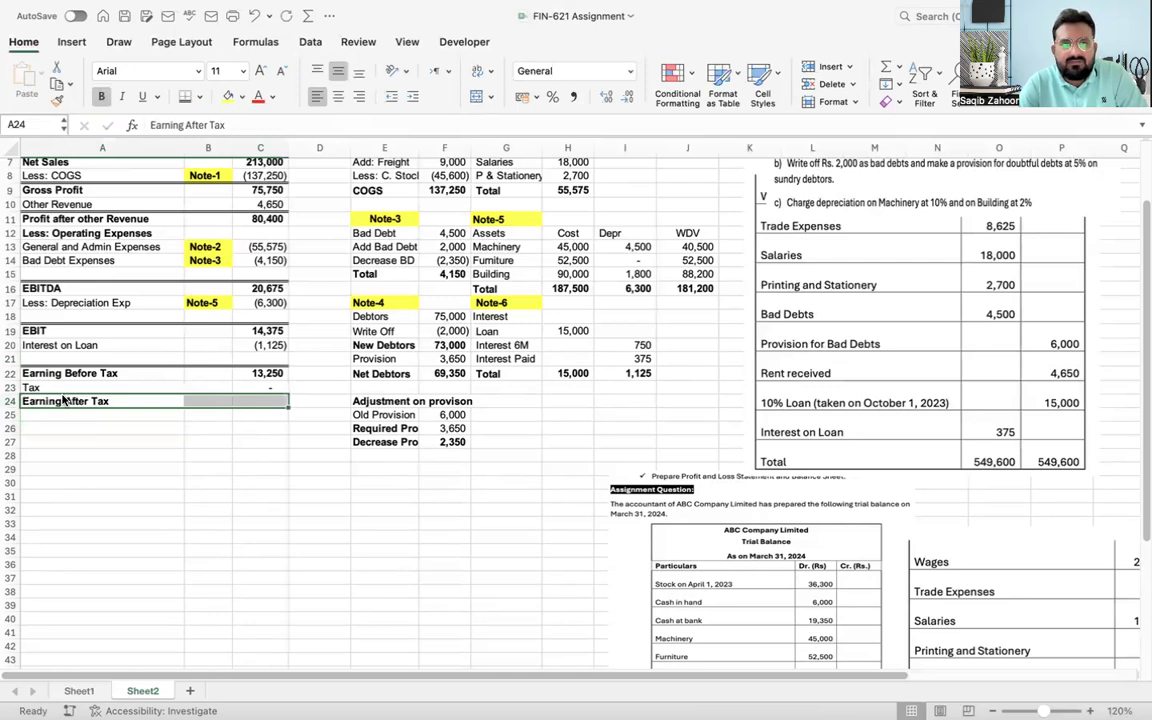
left_click(202, 96)
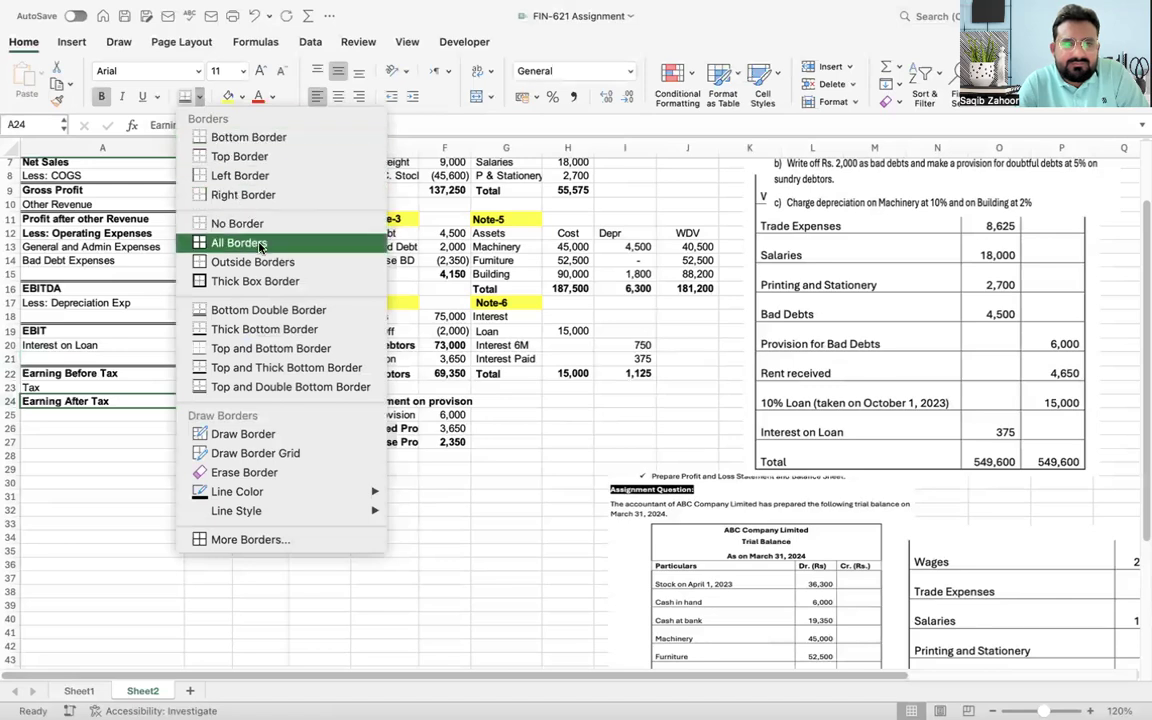
left_click(285, 387)
left_click(260, 442)
Step: Calculate earnings after tax in C24 as Earning Before Tax in C22 plus Tax in C23
left_click(273, 400)
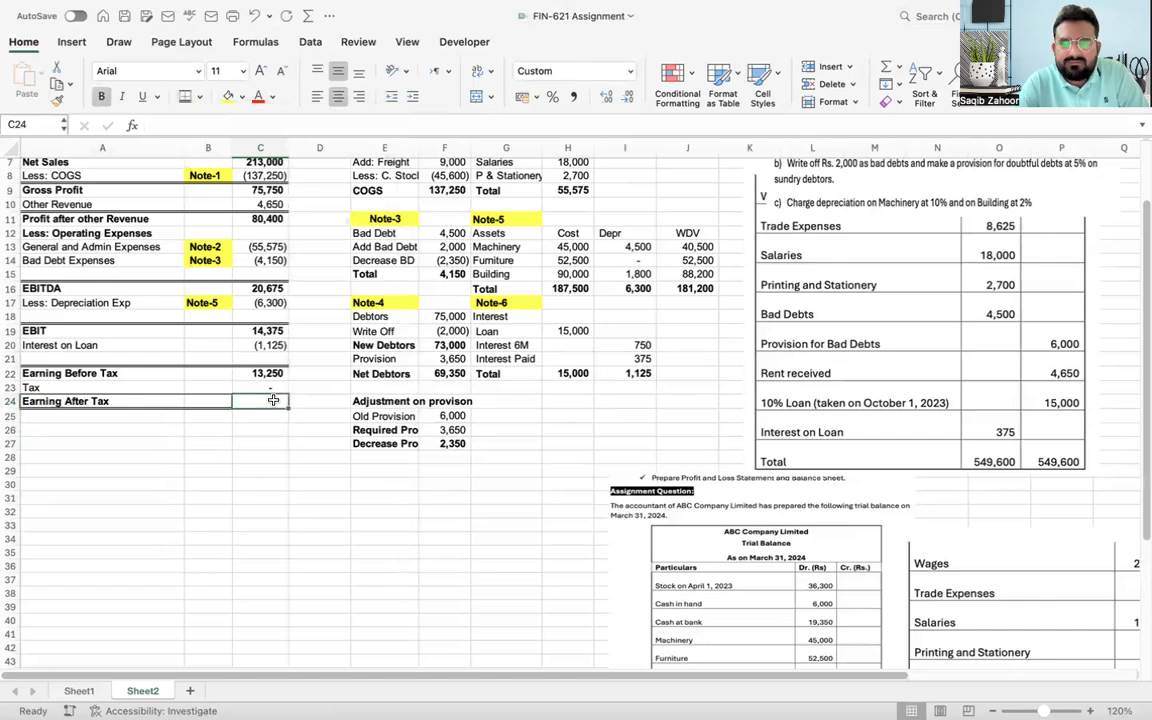
type("=")
key("Up")
key("Up")
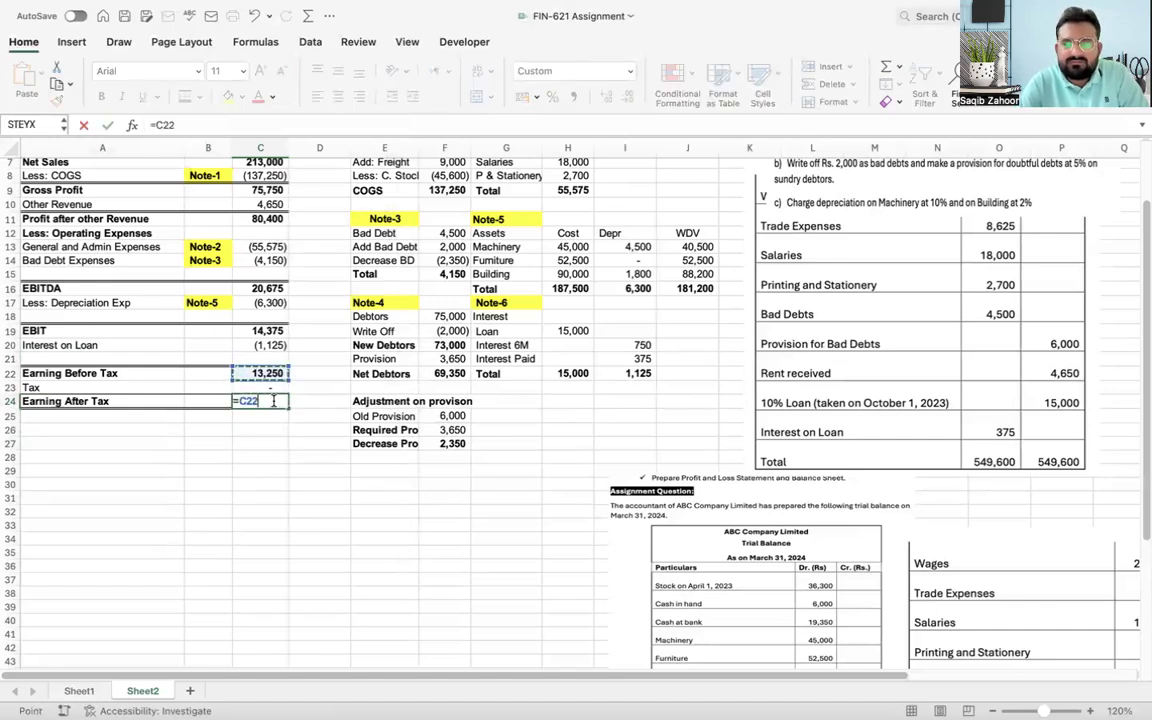
type("+")
key("Up")
key("Return")
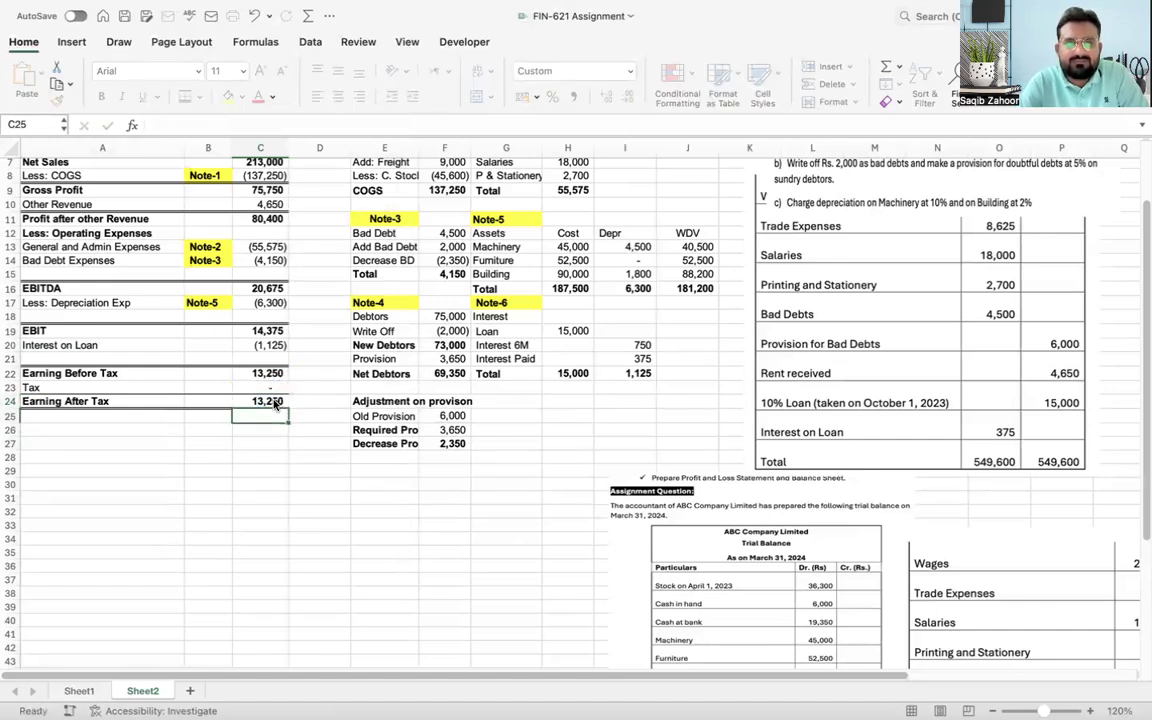
Step: Review the profit and loss statement's amounts and note references from the heading down to Earning After Tax
left_click(275, 402)
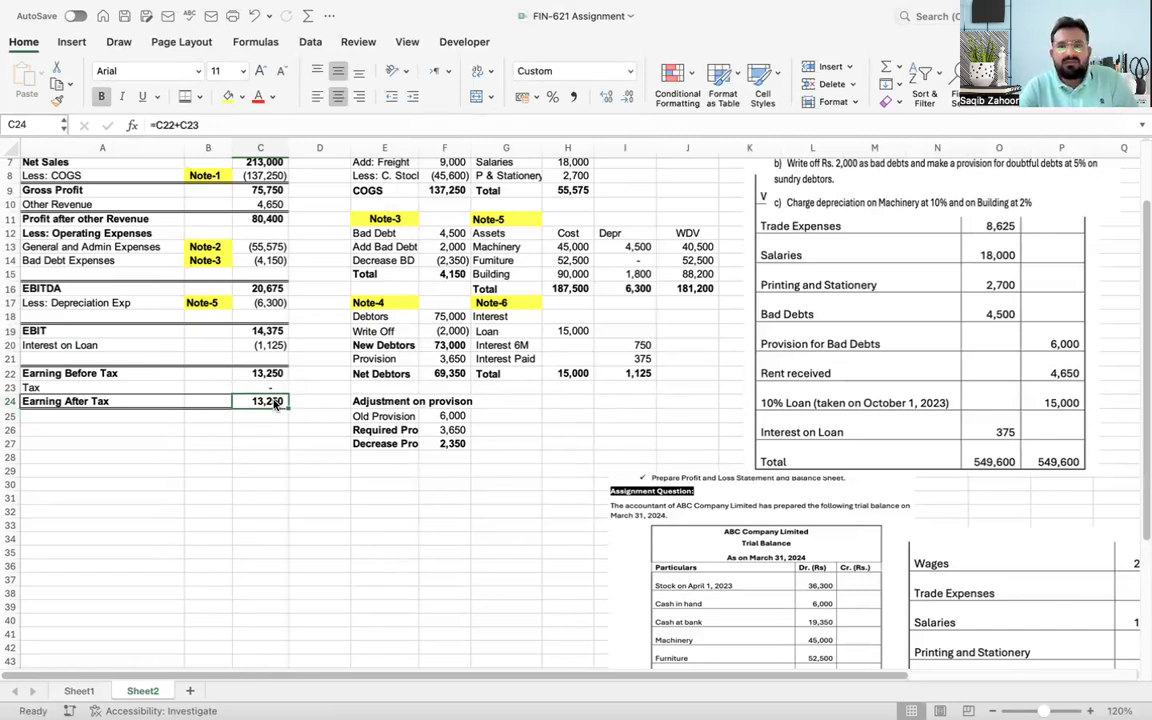
key("Up")
key("Up")
key("Up")
key("Up")
key("Up")
key("Up")
key("Up")
key("Up")
key("Up")
key("Up")
key("Up")
key("Up")
key("Up")
key("Up")
key("Up")
key("Up")
key("Up")
key("Up")
key("Up")
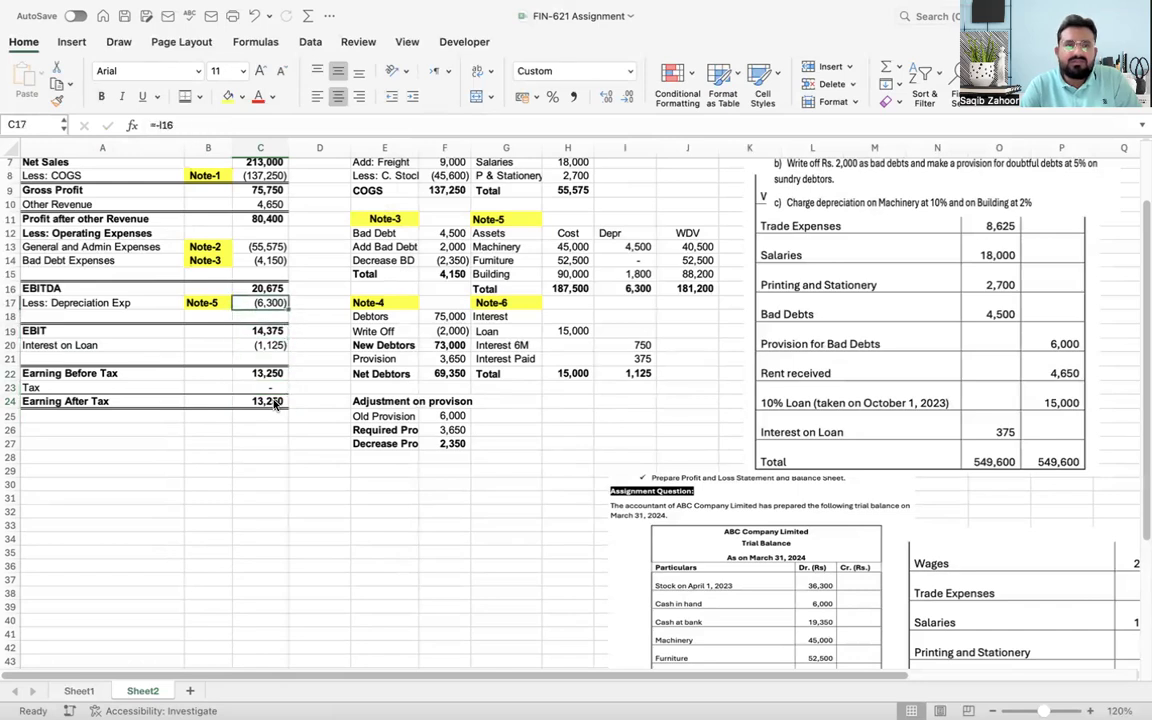
key("Up")
key("Up")
key("Up")
key("Up")
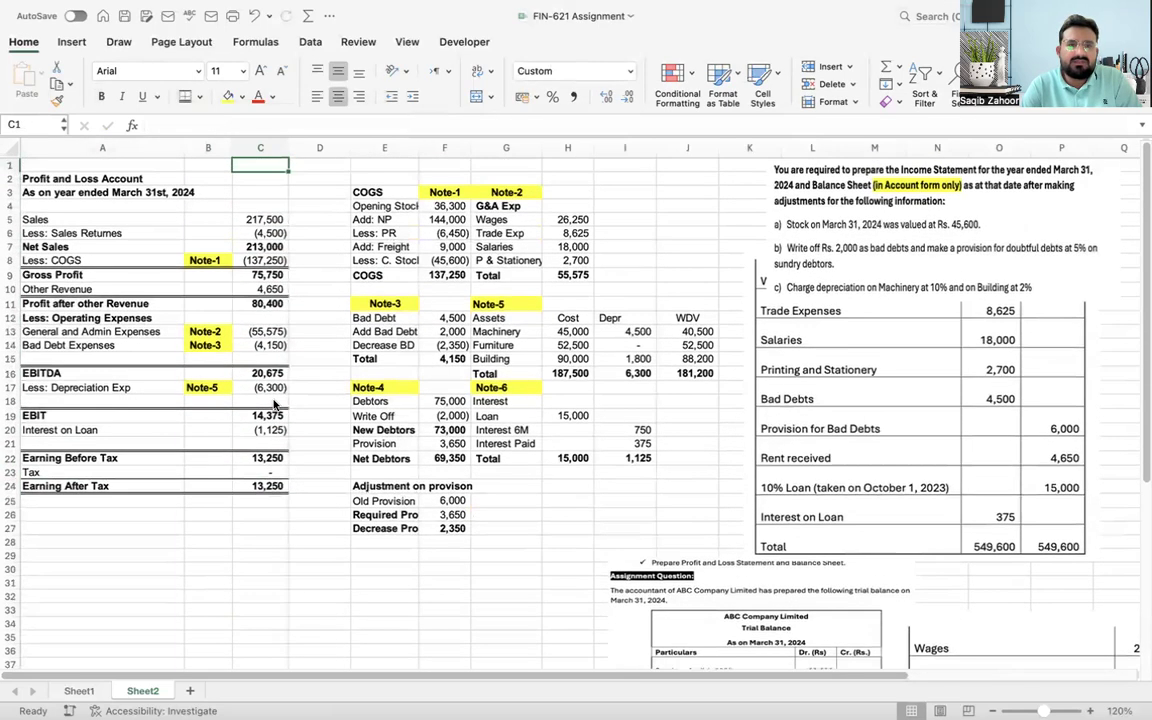
left_click(298, 263)
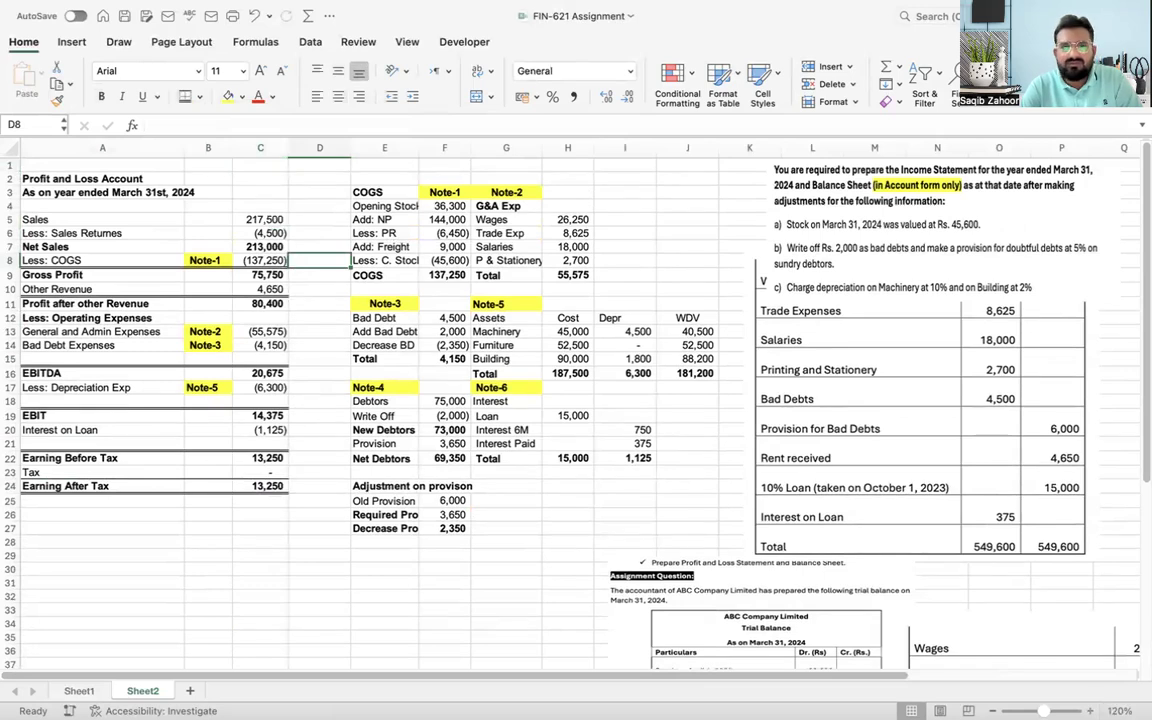
scroll(576, 400, "up", 4, "ctrl")
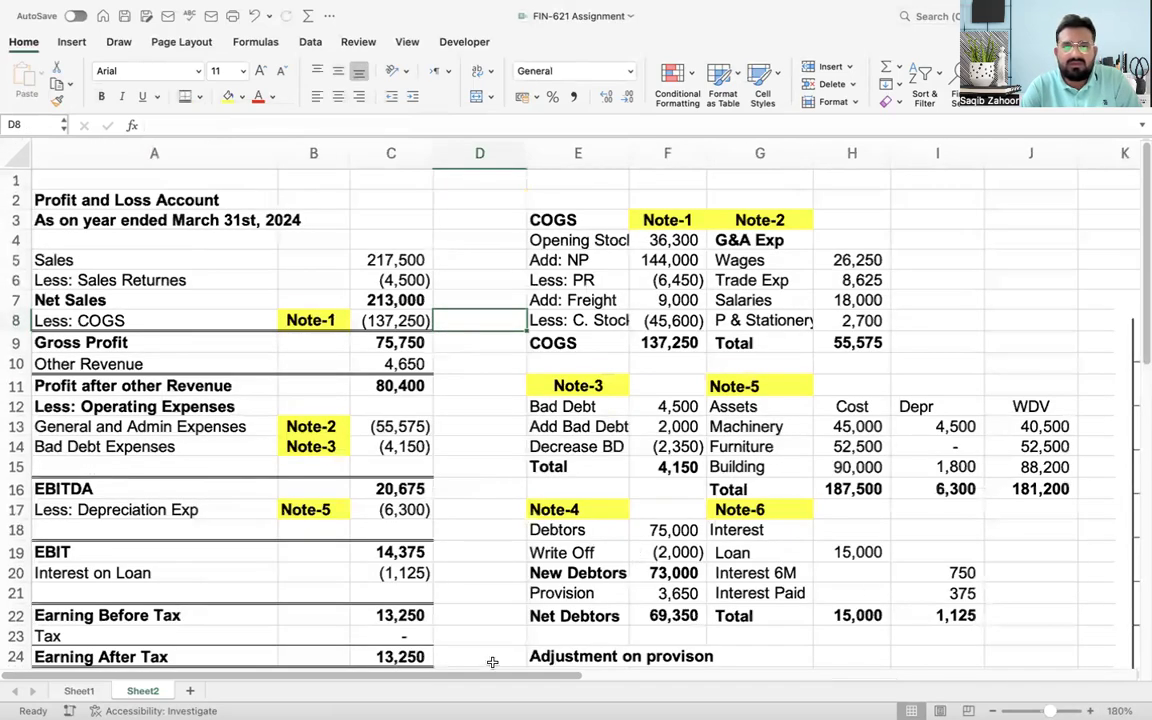
left_click(220, 596)
key("Down")
key("Down")
key("Down")
key("Down")
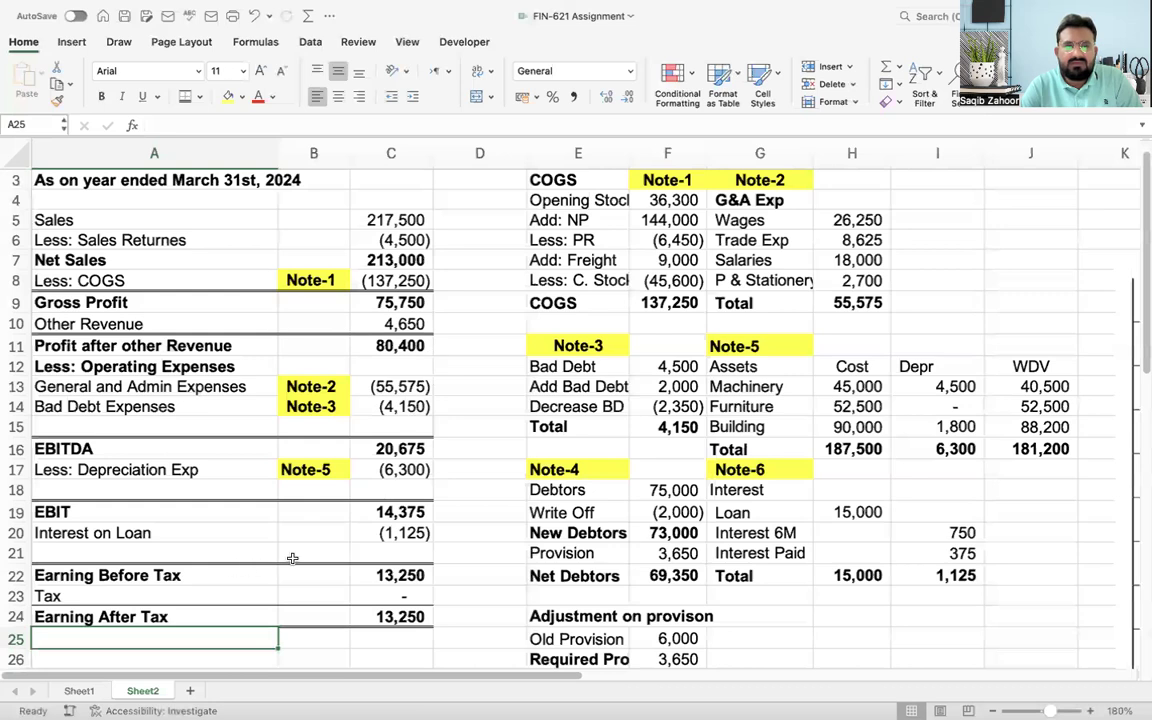
Step: Link the Interest on Loan note reference in B20 to the Note-6 heading in G17 and make it bold
left_click(327, 532)
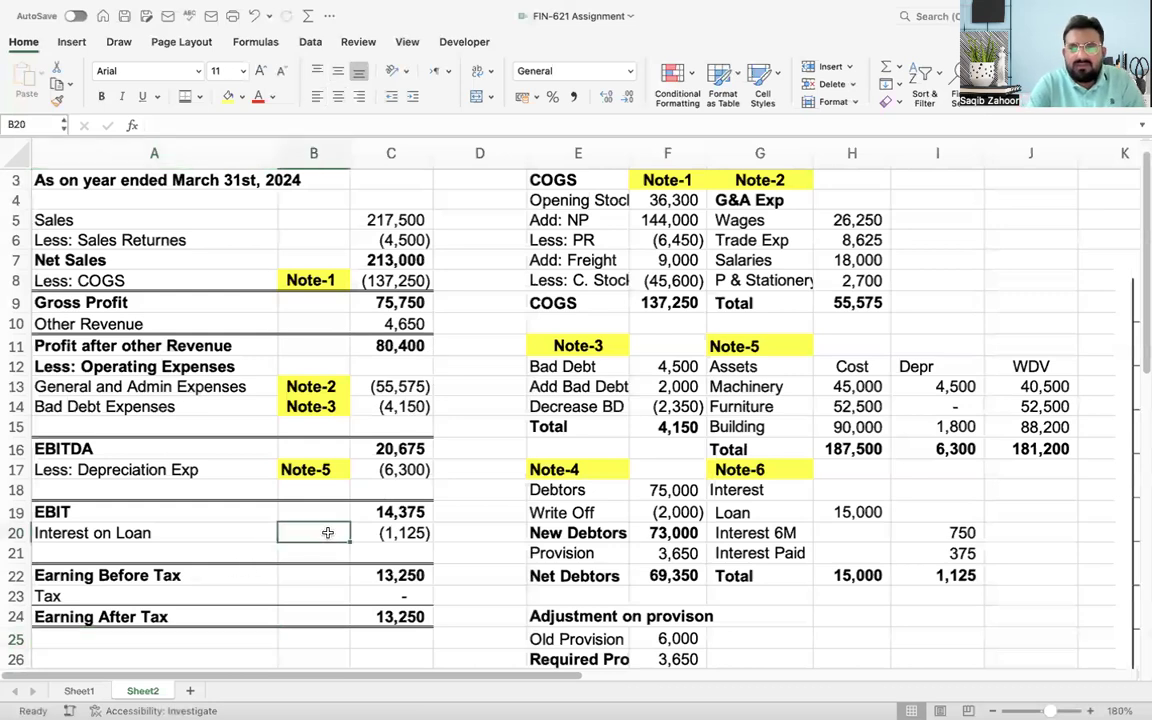
type("=")
left_click(748, 472)
key("Return")
key("Up")
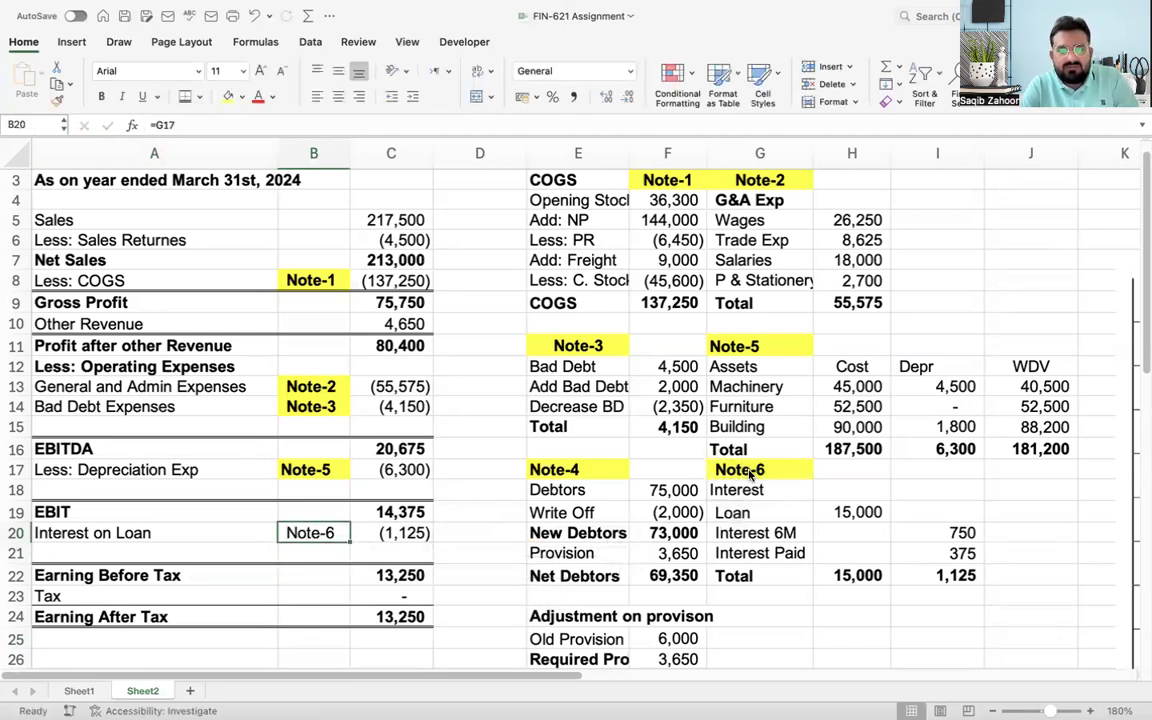
left_click(101, 96)
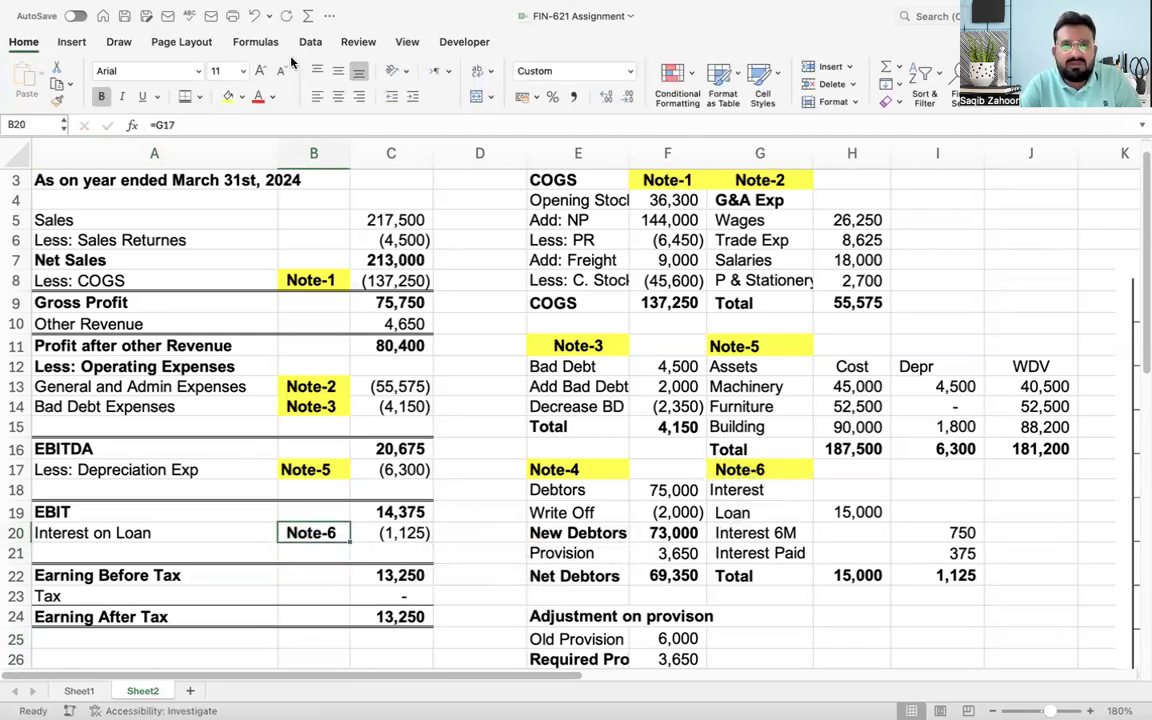
Step: Fill the Note-6 reference in B20 with yellow
left_click(229, 97)
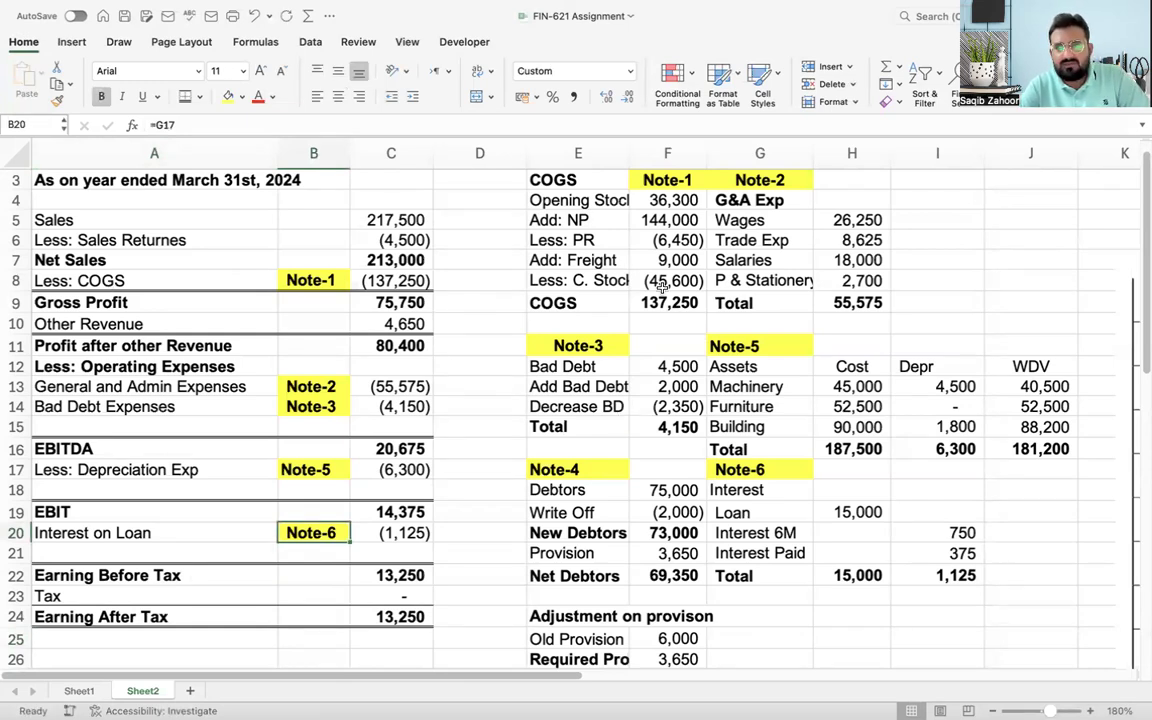
Step: Fit the width of column E to its note labels and narrow the empty column D
double_click(629, 153)
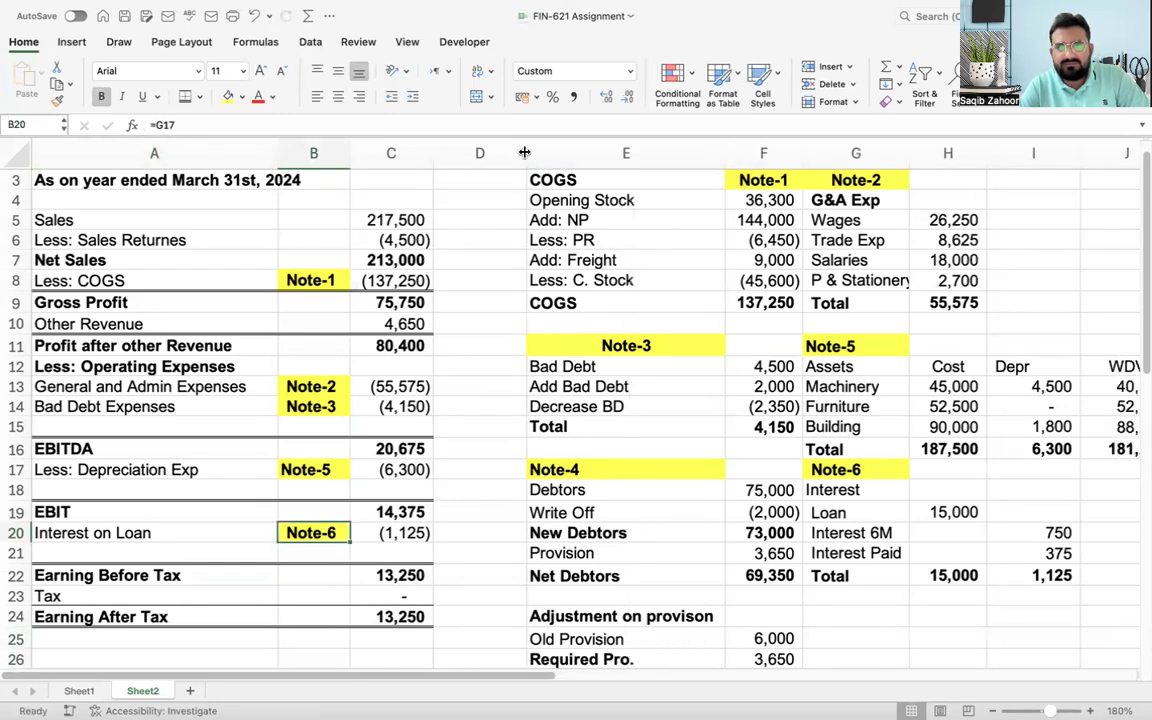
left_click(474, 152)
left_click_drag(526, 149, 470, 150)
Step: Enter the title Balance Sheet in A26, below the Earning After Tax row
left_click_drag(134, 646, 116, 623)
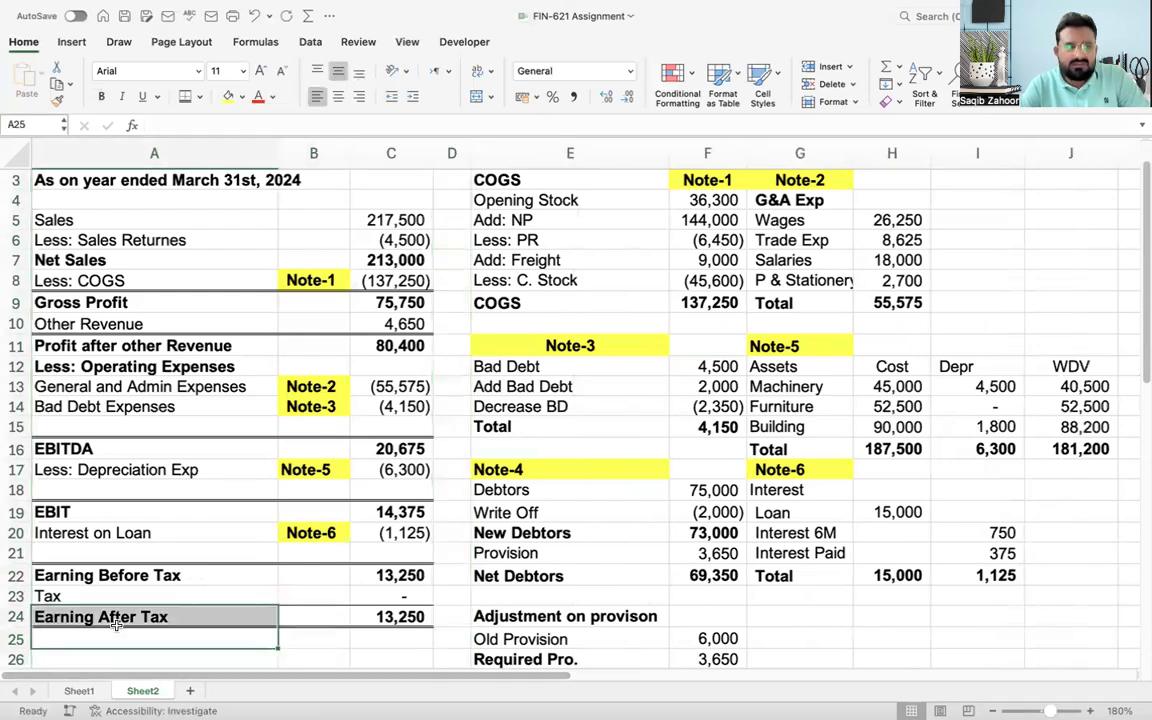
key("Down")
key("Down")
key("Down")
key("Down")
key("Down")
key("Down")
key("Down")
key("Down")
key("Down")
key("Down")
key("Down")
key("Down")
key("Down")
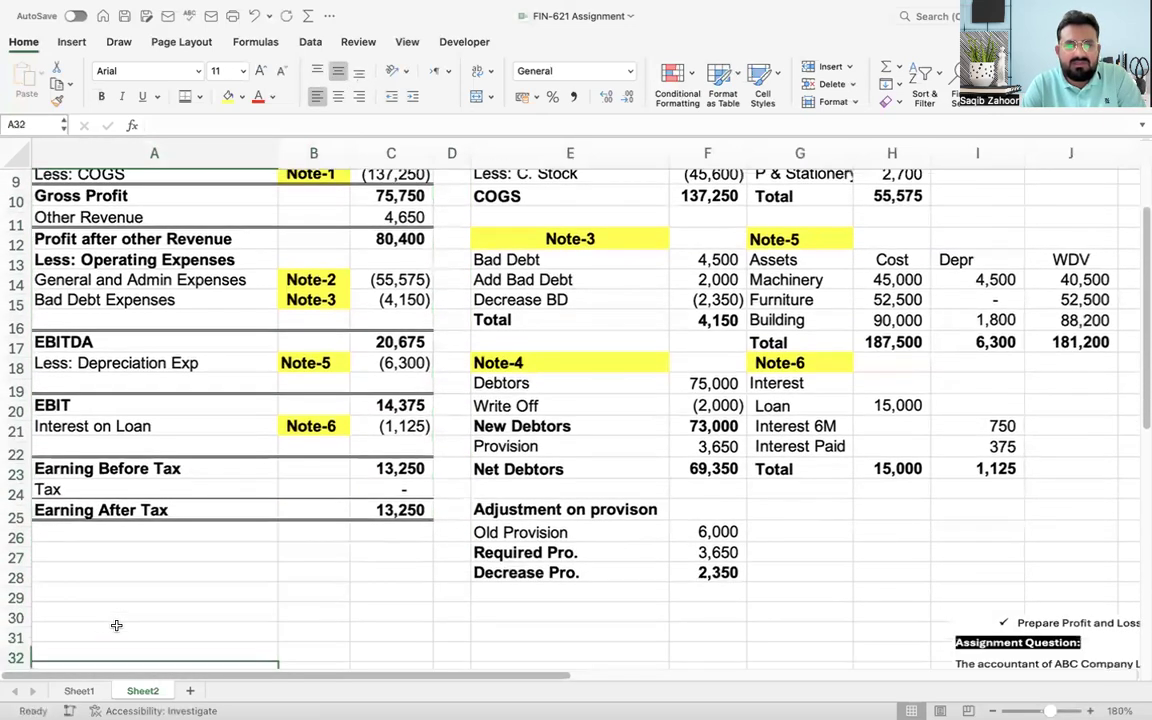
left_click(100, 411)
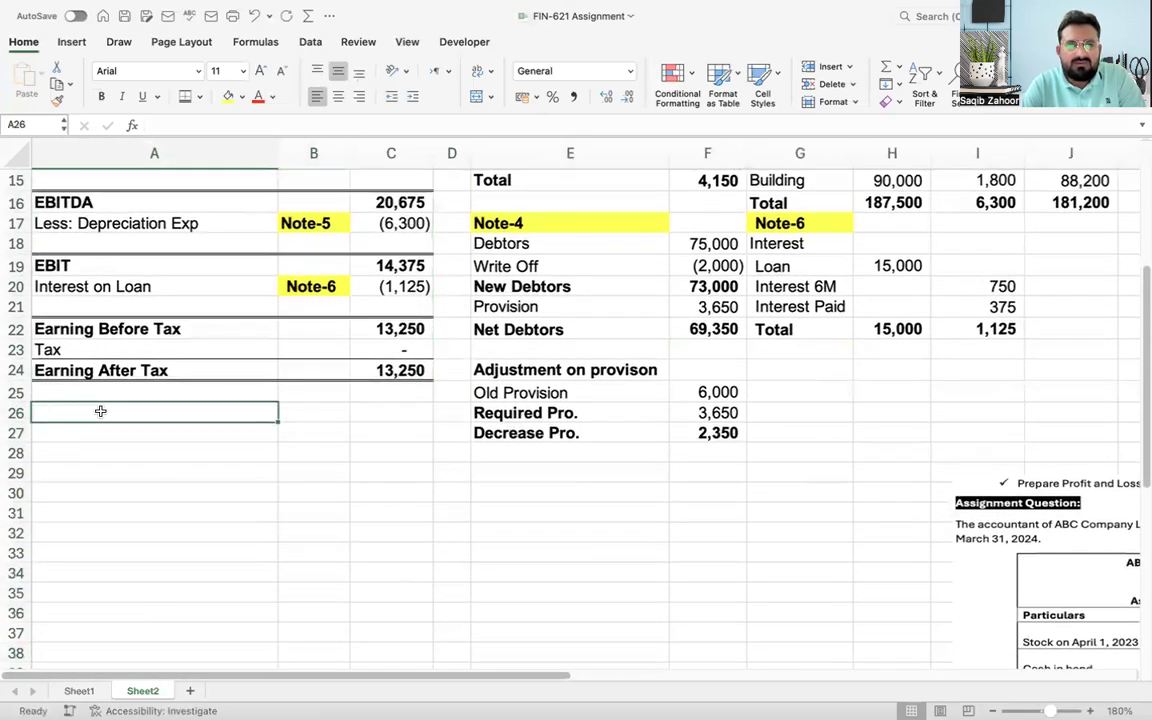
type("Balanc")
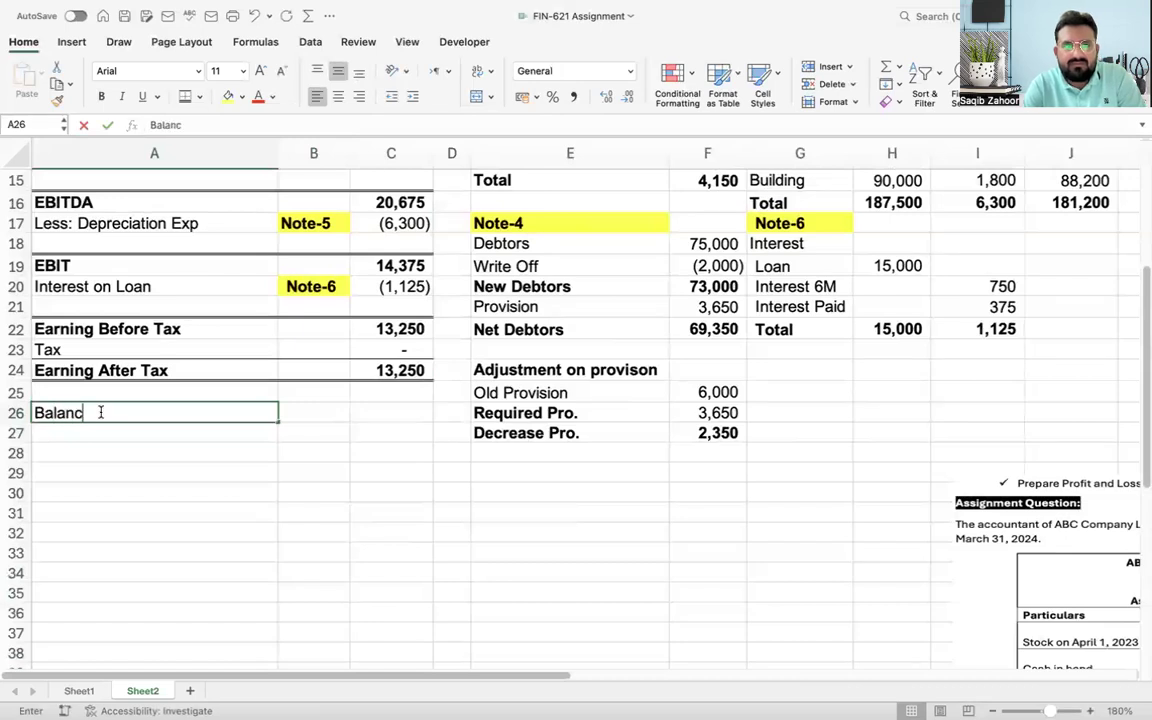
type("e Sheet")
key("Return")
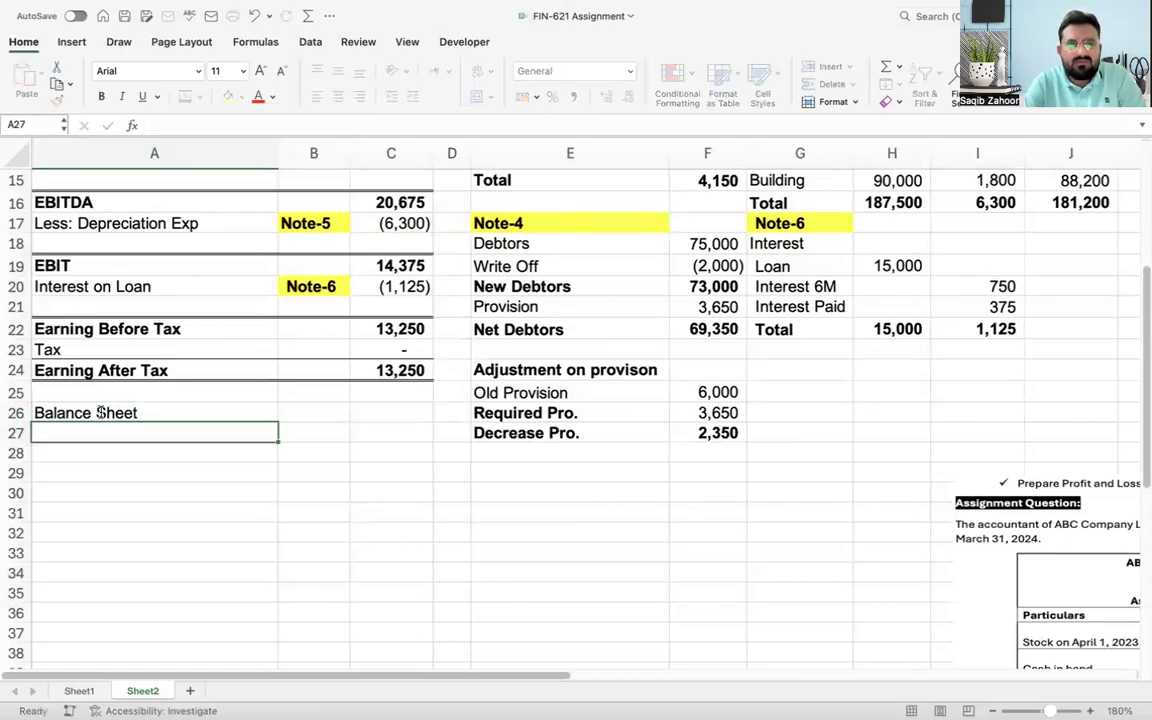
Step: Link A27 to the reporting date heading in A3 with the formula =A3
left_click(100, 412)
key("Down")
type("=")
key("Up")
key("Up")
key("Up")
key("Up")
key("Up")
key("Up")
key("Up")
key("Up")
key("Up")
key("Up")
key("Up")
key("Up")
key("Up")
key("Up")
key("Up")
key("Up")
key("Up")
key("Up")
key("Up")
key("Up")
key("Up")
key("Up")
key("Up")
key("Up")
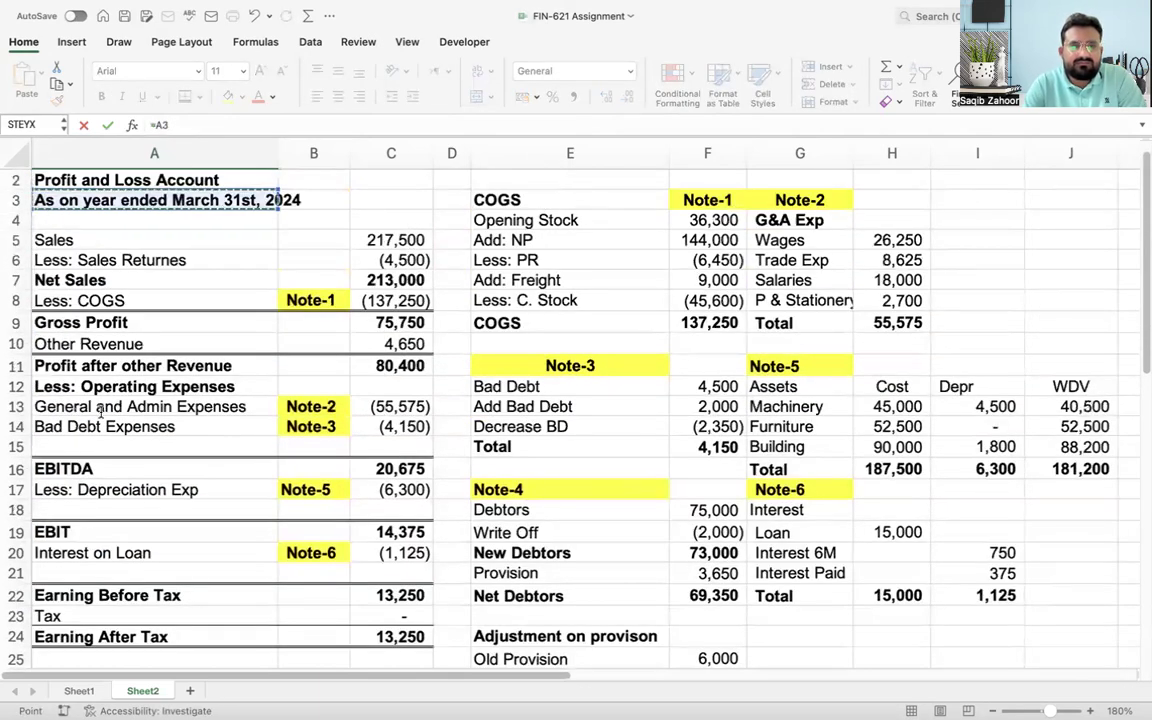
key("Return")
Step: Make the balance sheet title and date heading in A26:B27 bold
key("Down")
key("Down")
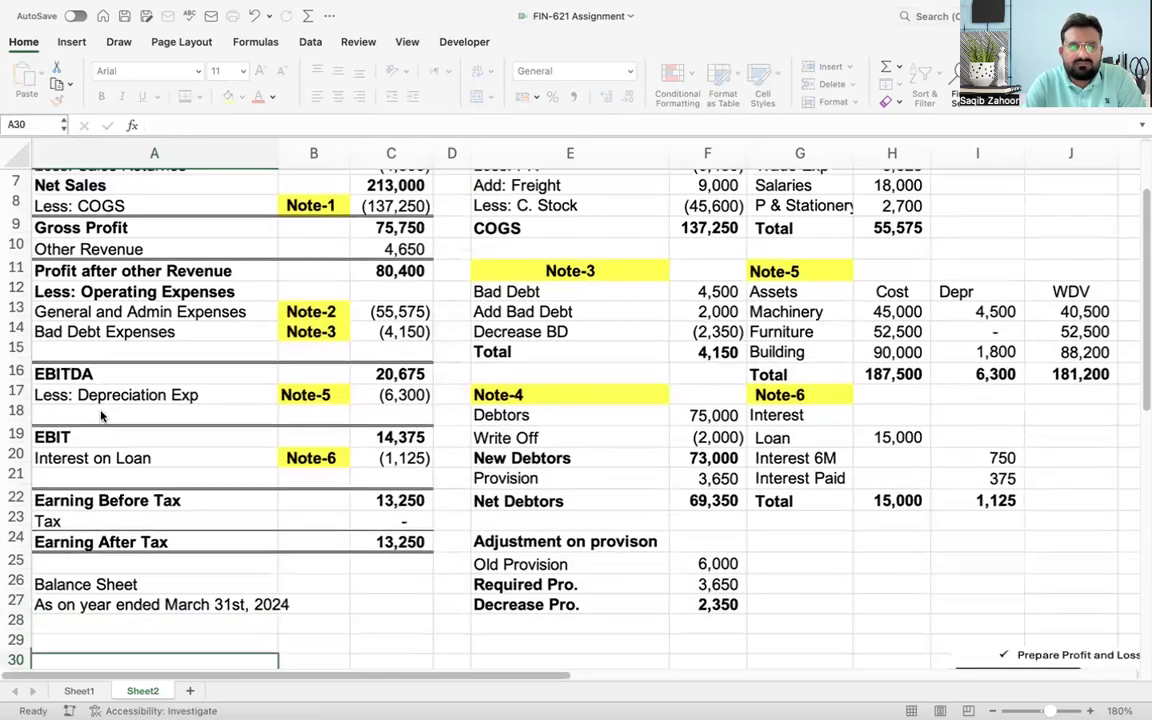
key("Up")
key("Up")
key("Up")
key("Up")
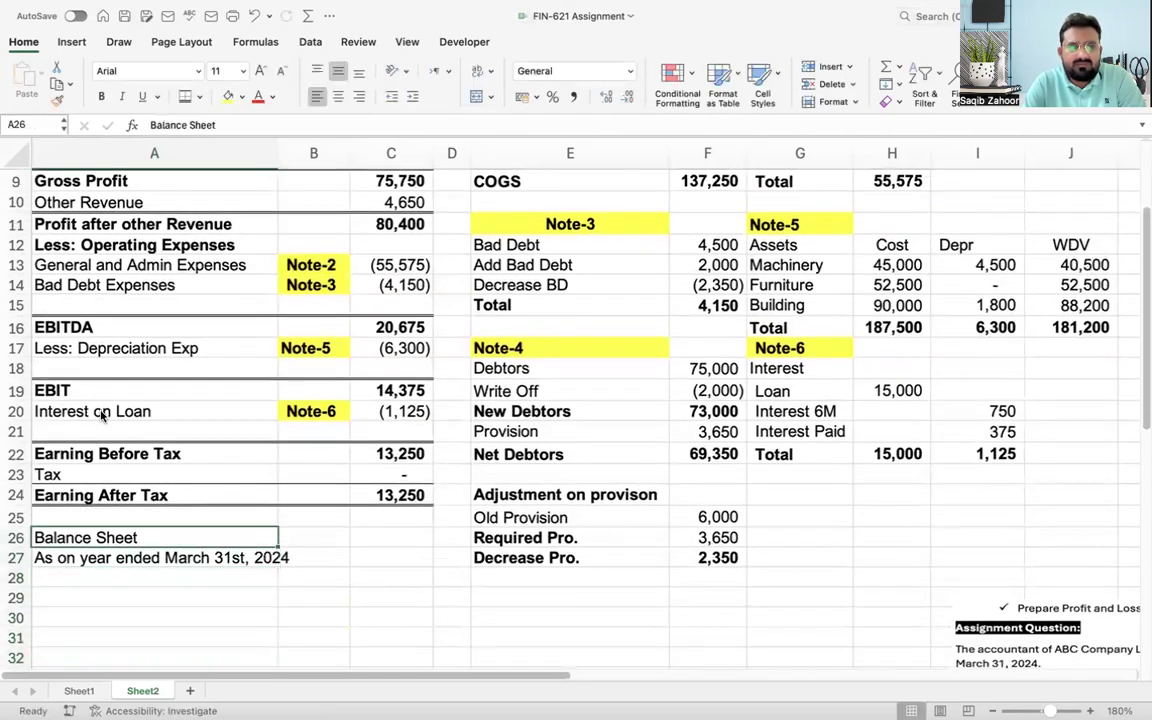
key("shift+Right")
key("shift+Down")
key("super+b")
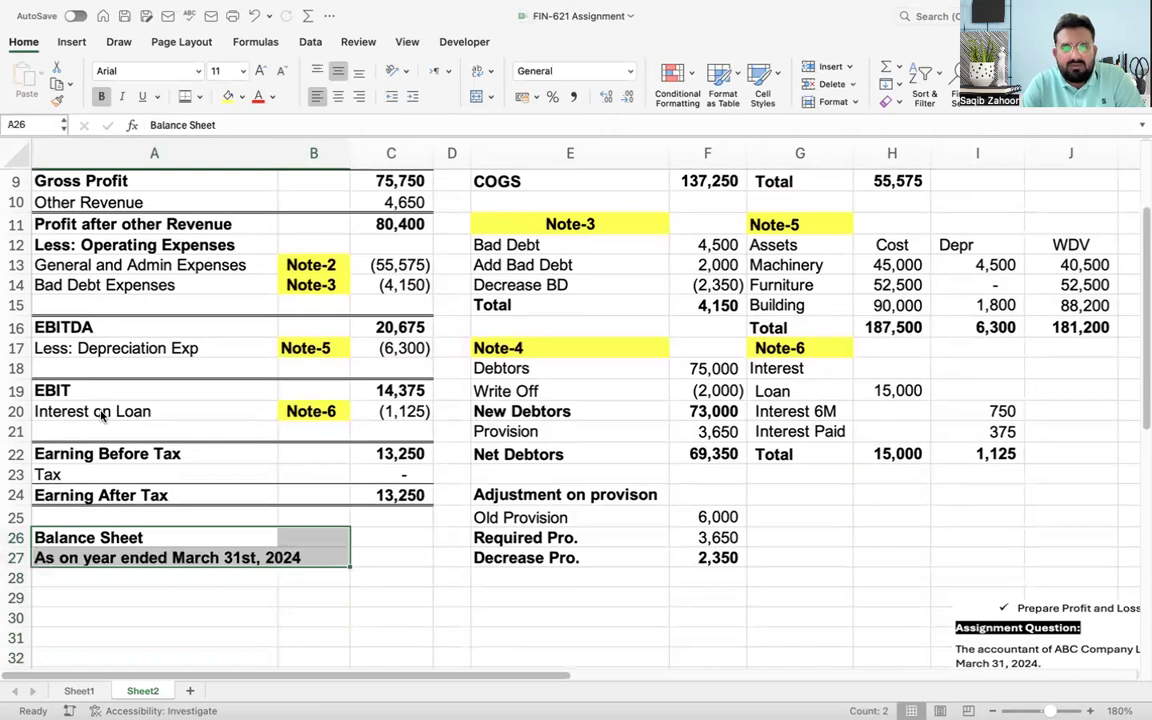
Step: Enter the section label Current Assets in A28 under the balance sheet date
key("Up")
key("Down")
key("Down")
key("Down")
key("Up")
key("Down")
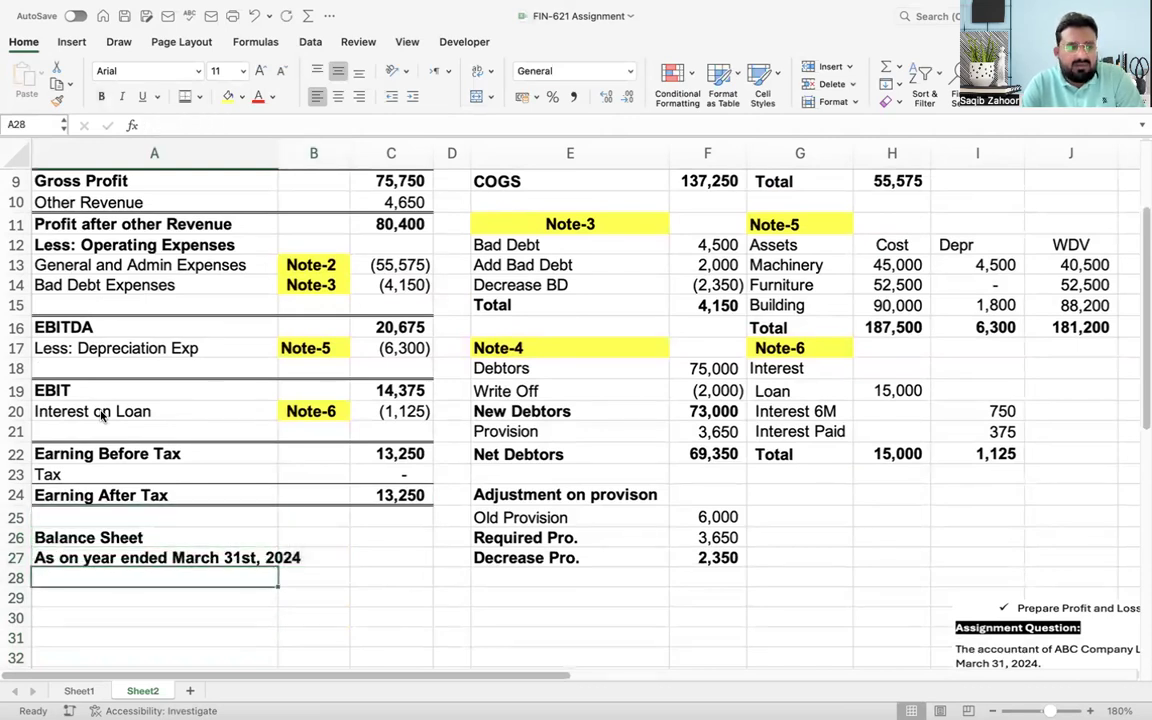
type("C")
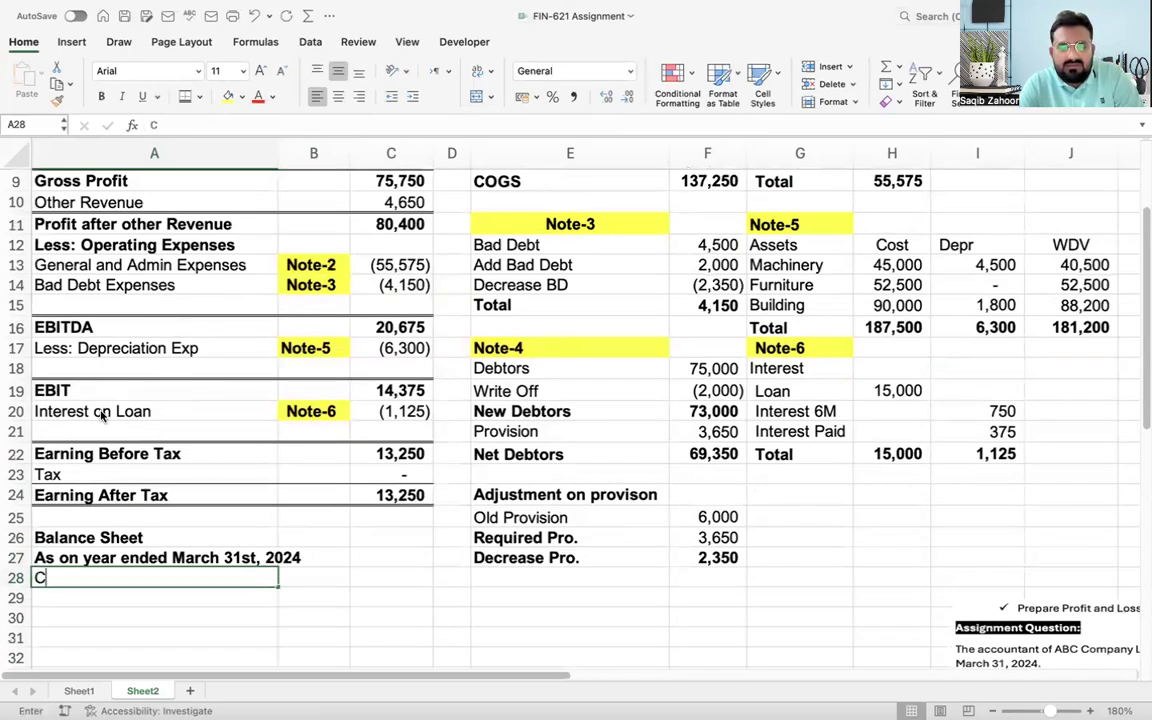
type("urrent Ass")
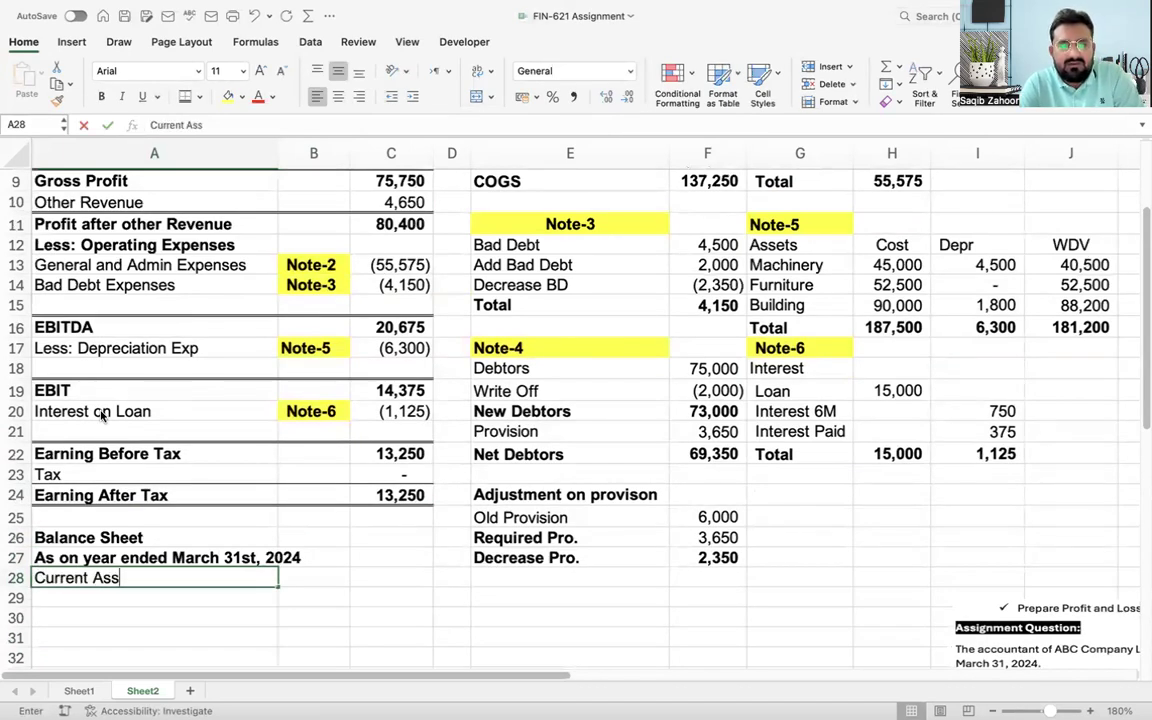
type("ets")
key("Return")
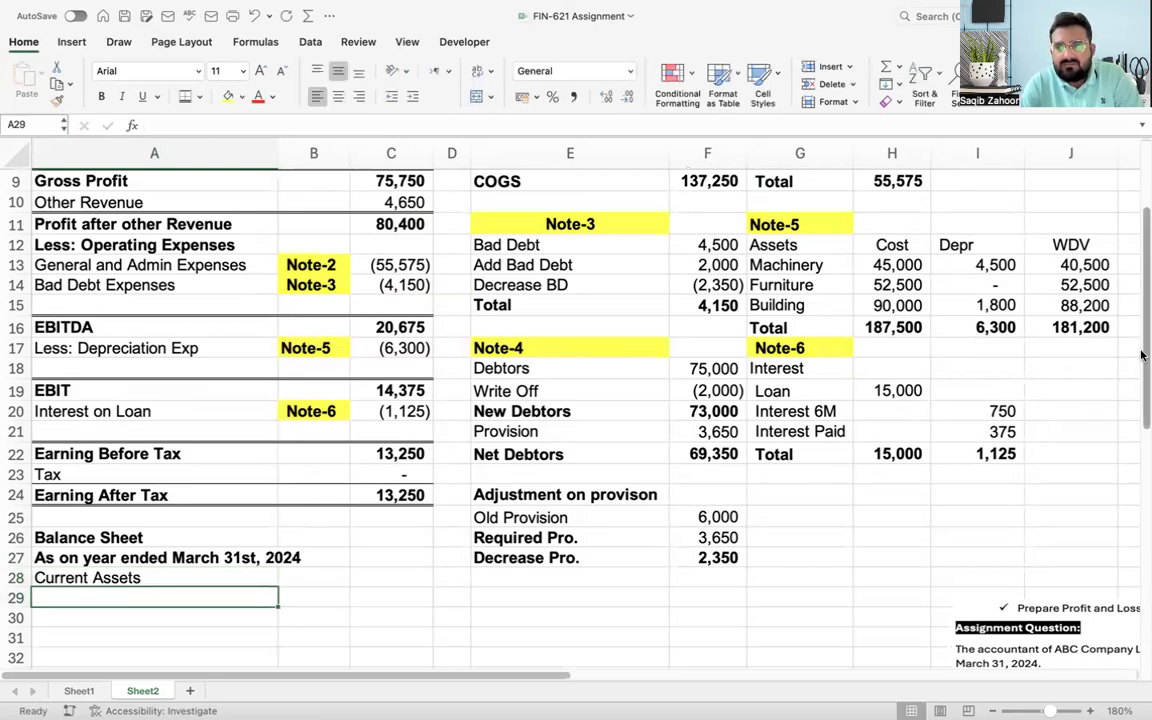
Step: Bring the two trial balance pictures closer to the balance sheet, side by side from about row 29
left_click_drag(1141, 355, 1141, 188)
scroll(1141, 243, "down", 10)
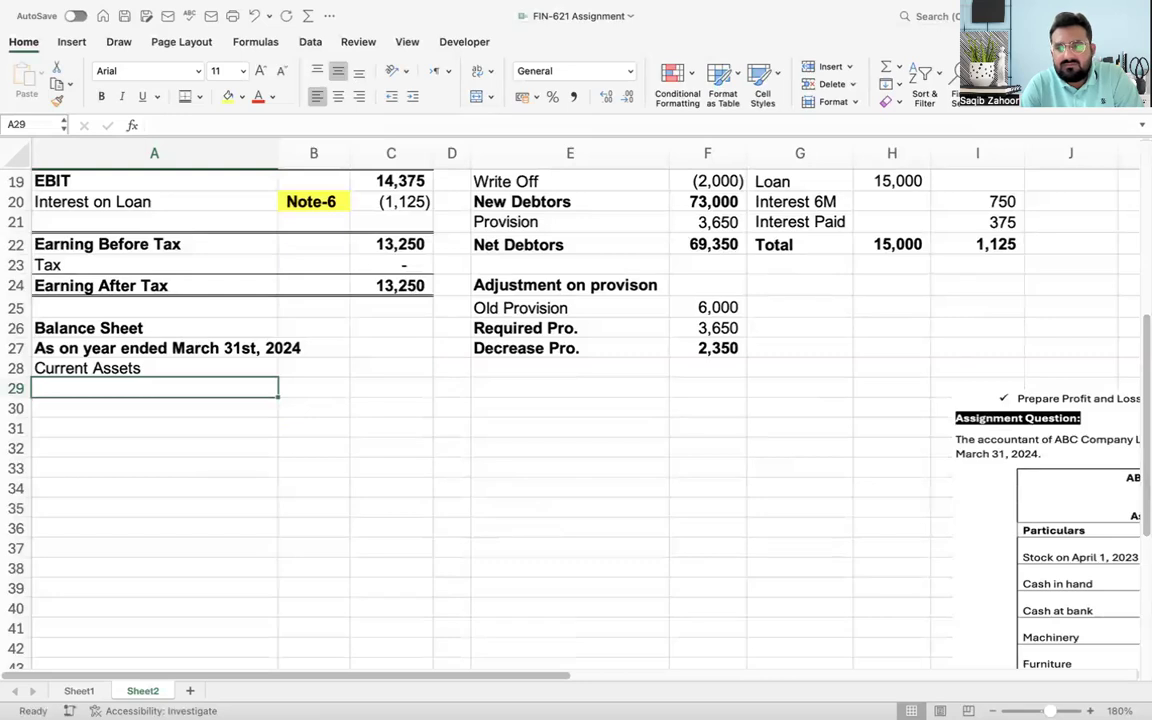
scroll(570, 400, "down", 4)
scroll(851, 504, "down", 1)
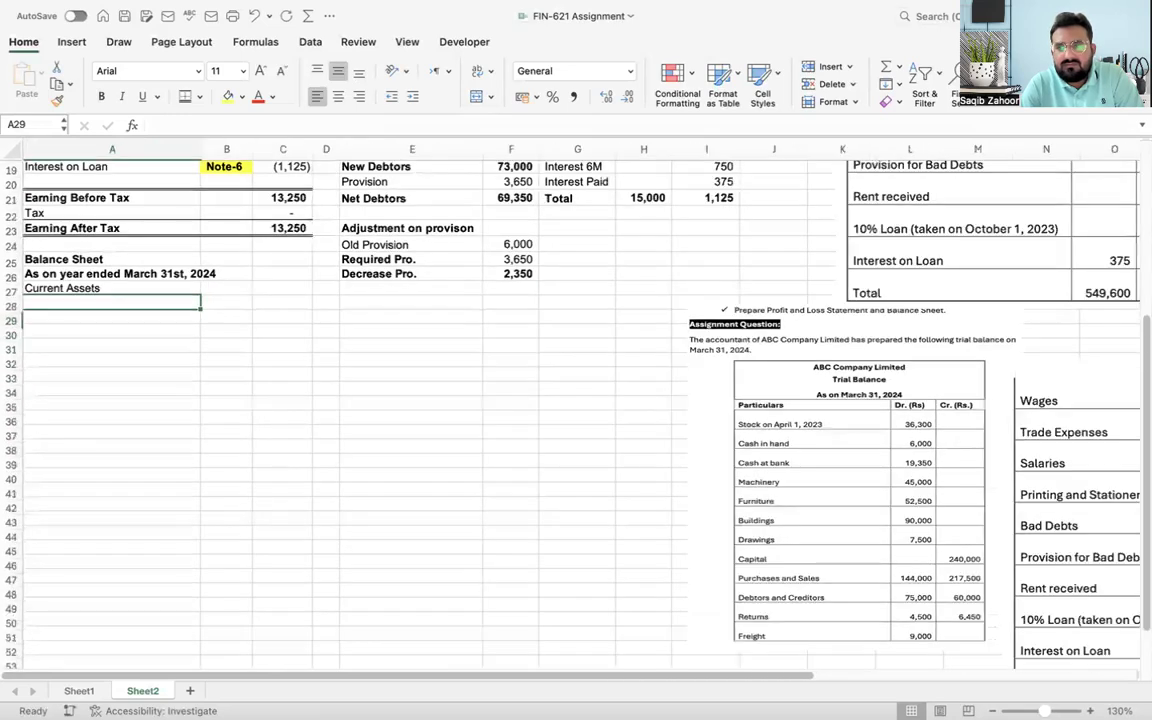
scroll(851, 504, "up", 1)
left_click(903, 537)
left_click_drag(903, 537, 587, 524)
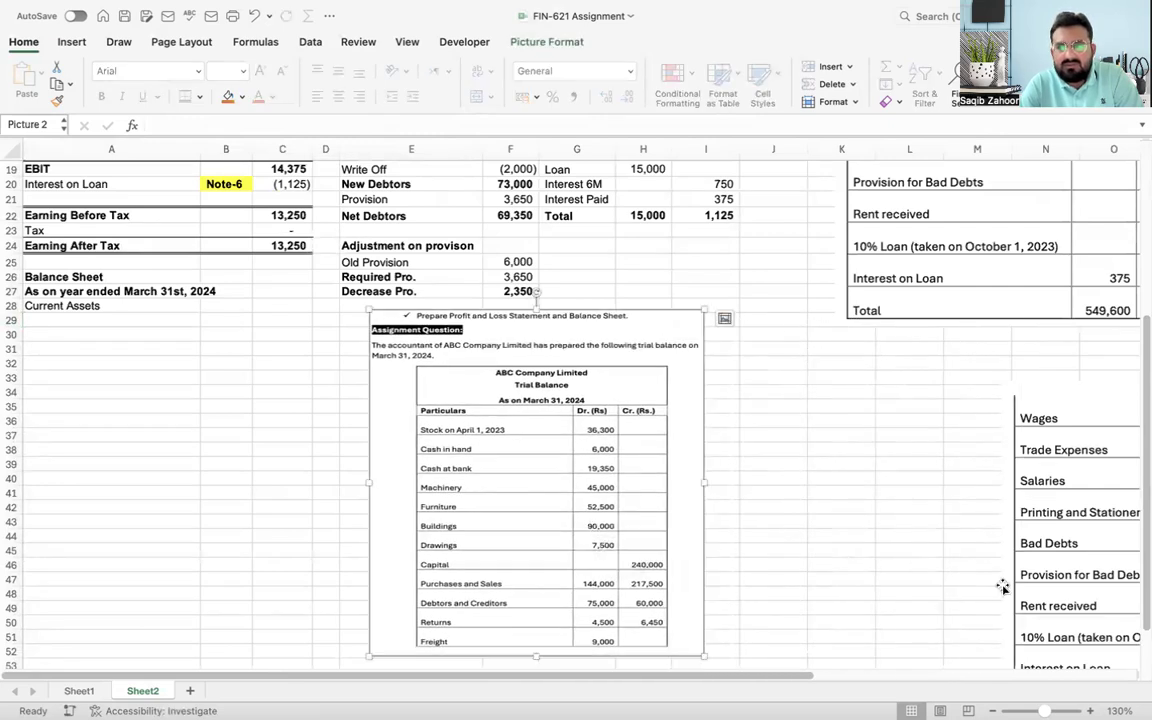
left_click_drag(1095, 548, 830, 481)
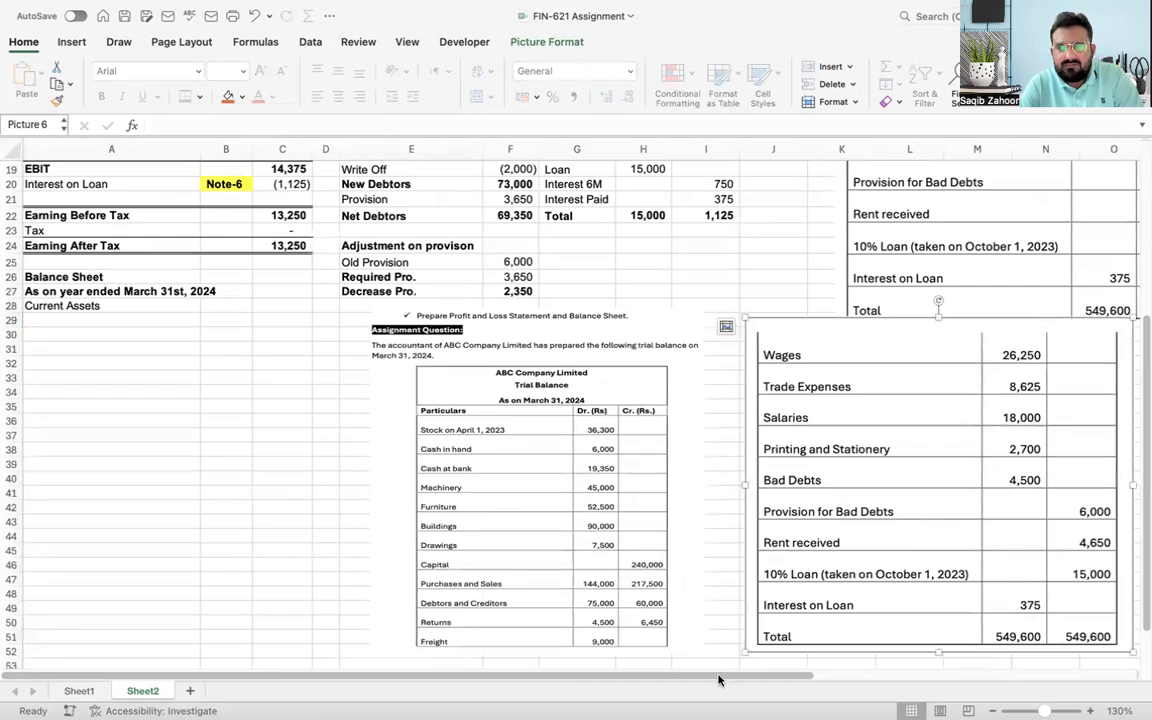
Step: Enter the line label Cash and Cash Eqv in A29 and select its amount cell C29
left_click(38, 307)
key("Return")
type("Cash and Cash Eqv")
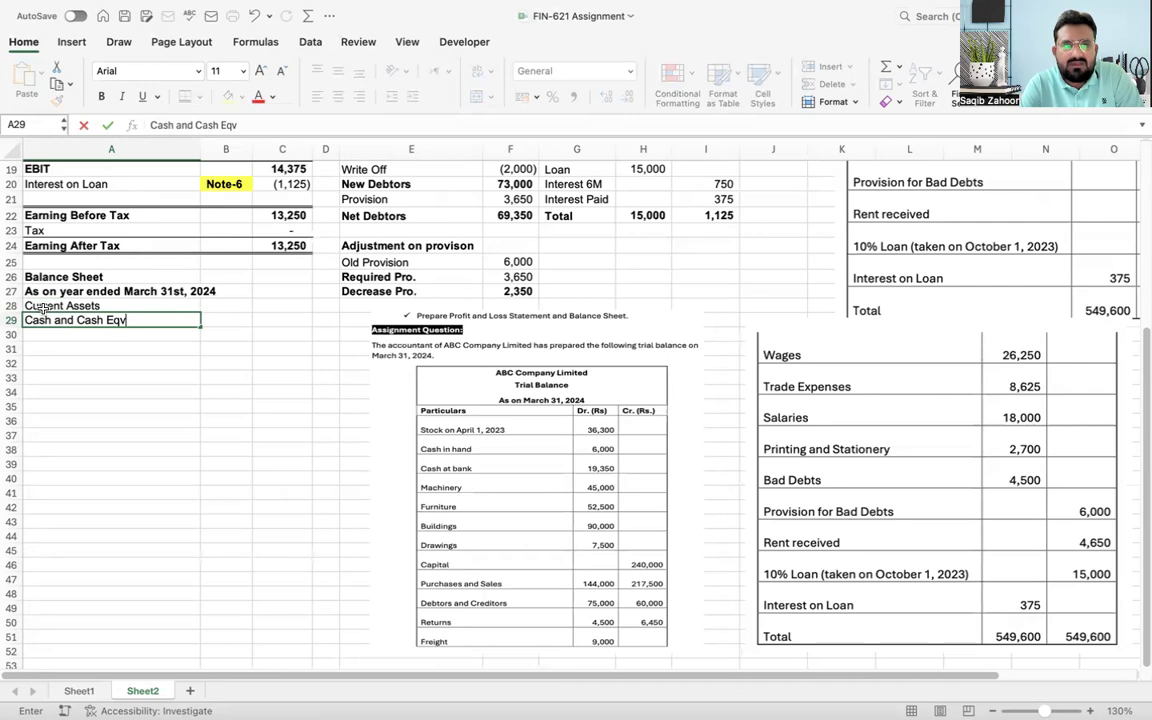
key("ctrl+Return")
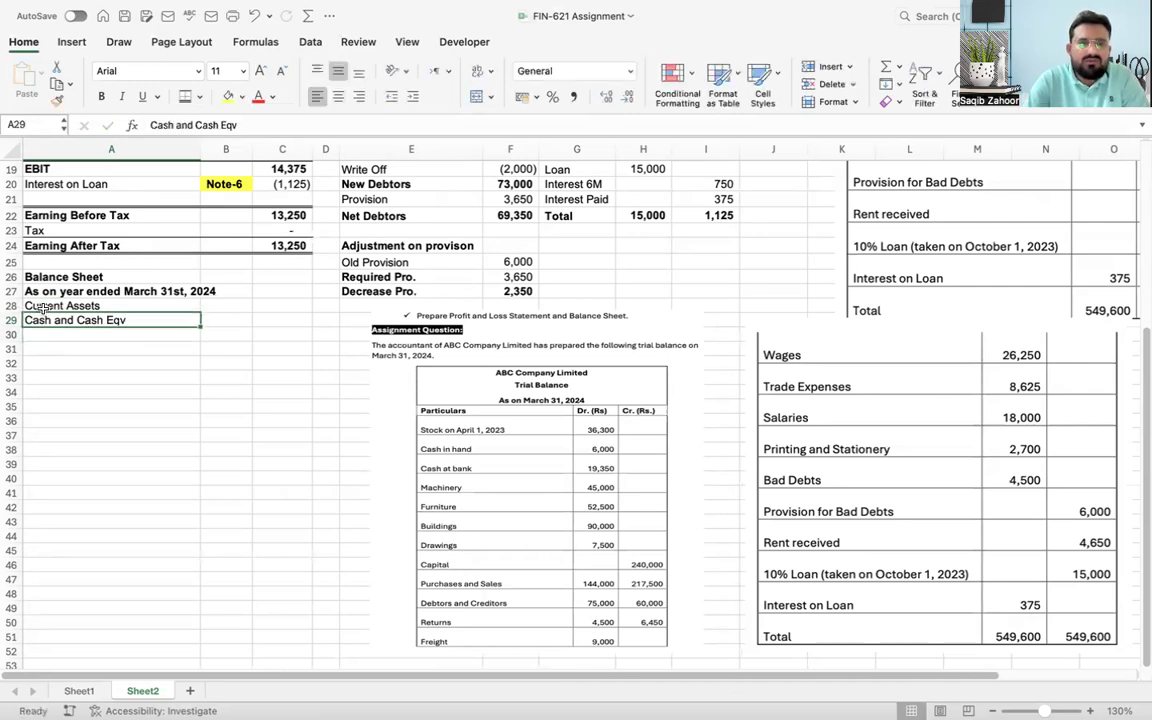
key("Right")
key("Right")
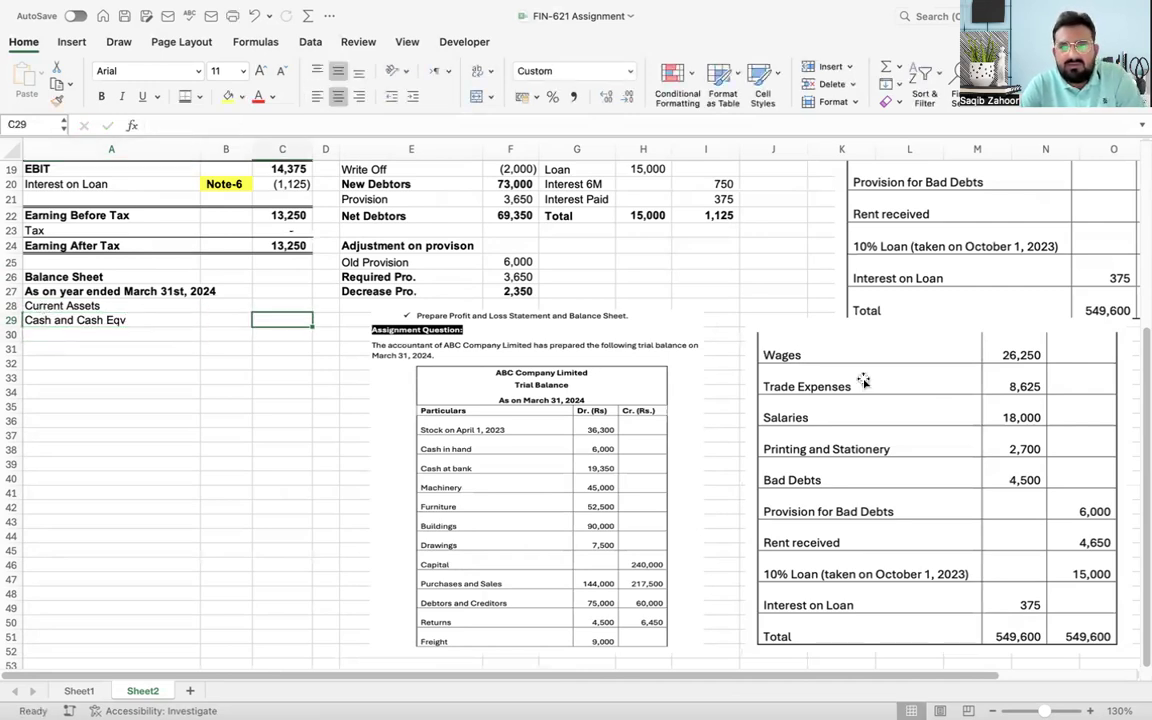
Step: Shift both trial balance pictures further from the balance sheet to free columns E and F for a new note
left_click_drag(864, 383, 987, 406)
left_click(542, 464)
left_click_drag(542, 464, 694, 460)
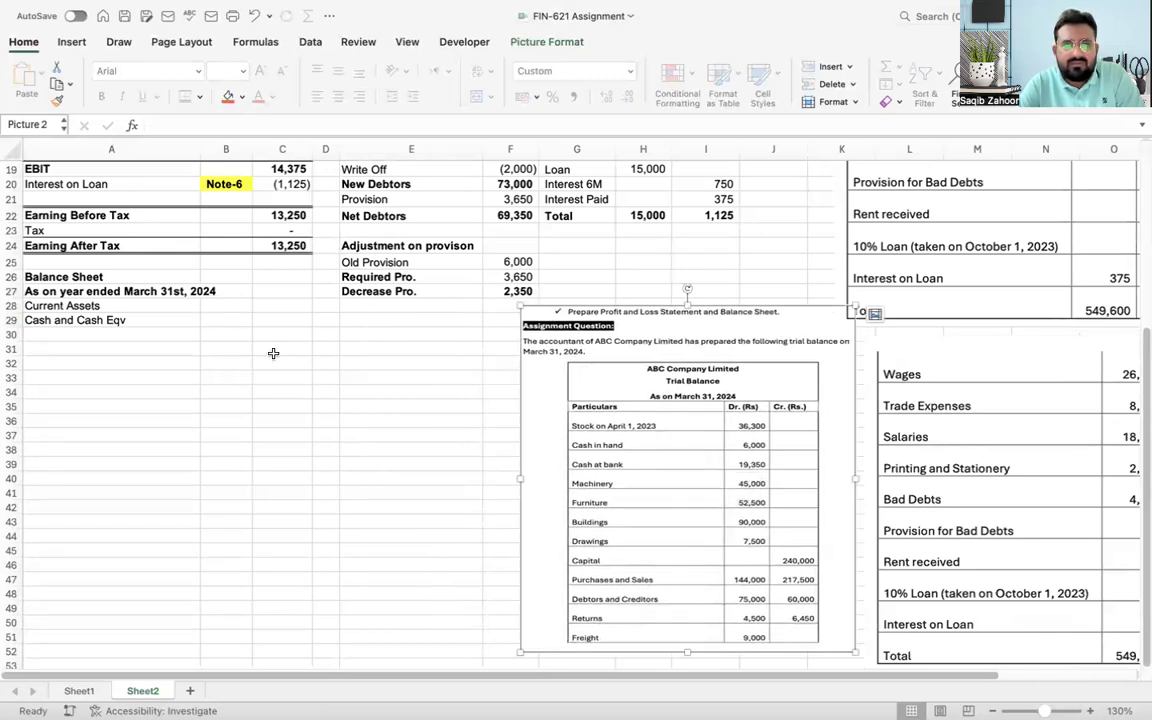
left_click(367, 331)
left_click(367, 324)
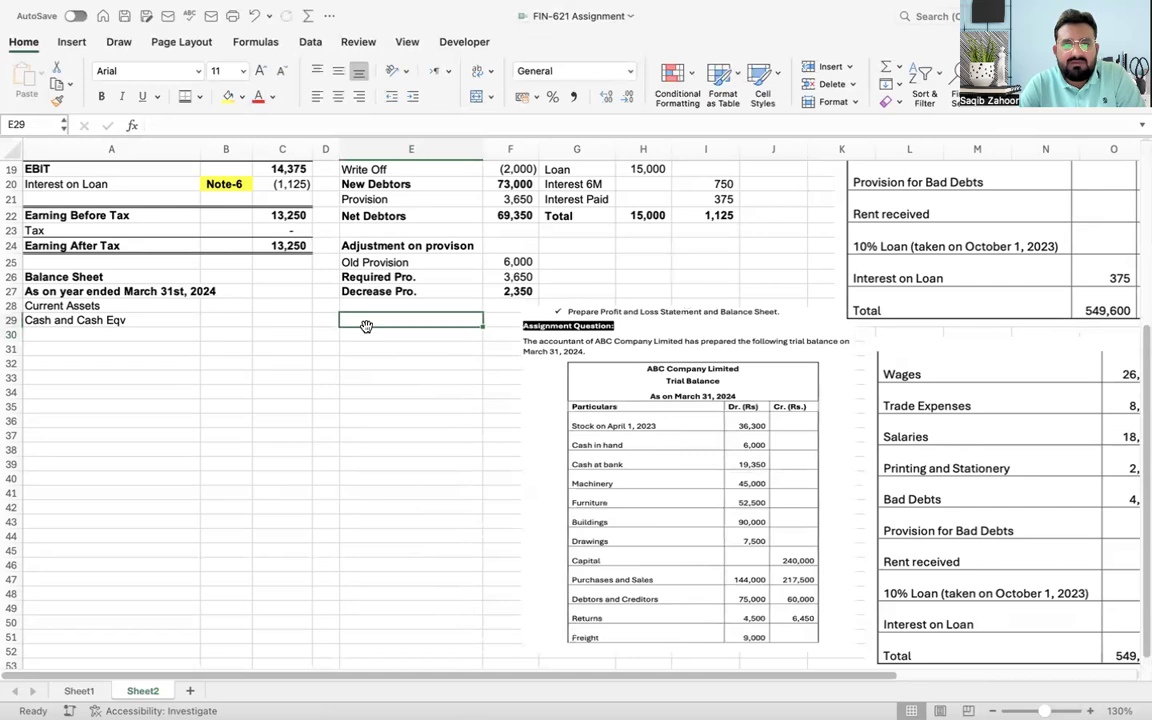
left_click_drag(593, 390, 677, 383)
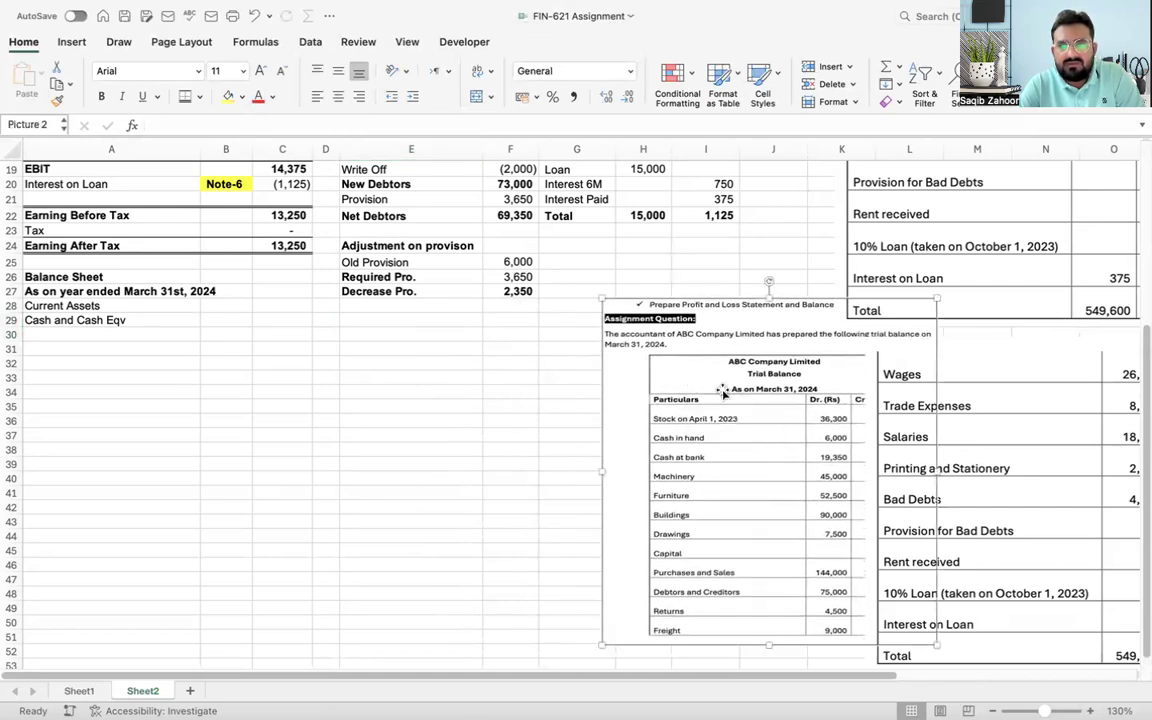
Step: Enter the heading Note-7 in E30, make it bold and fill it yellow
left_click(393, 331)
type("Note-7")
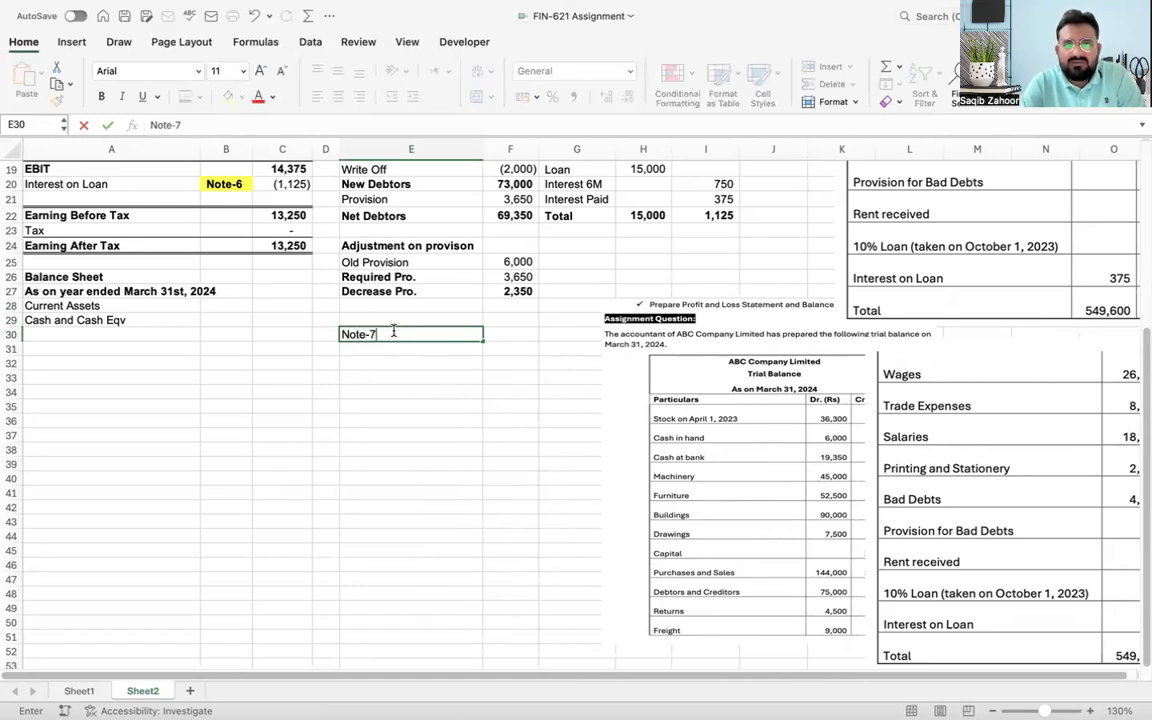
key("Return")
key("Up")
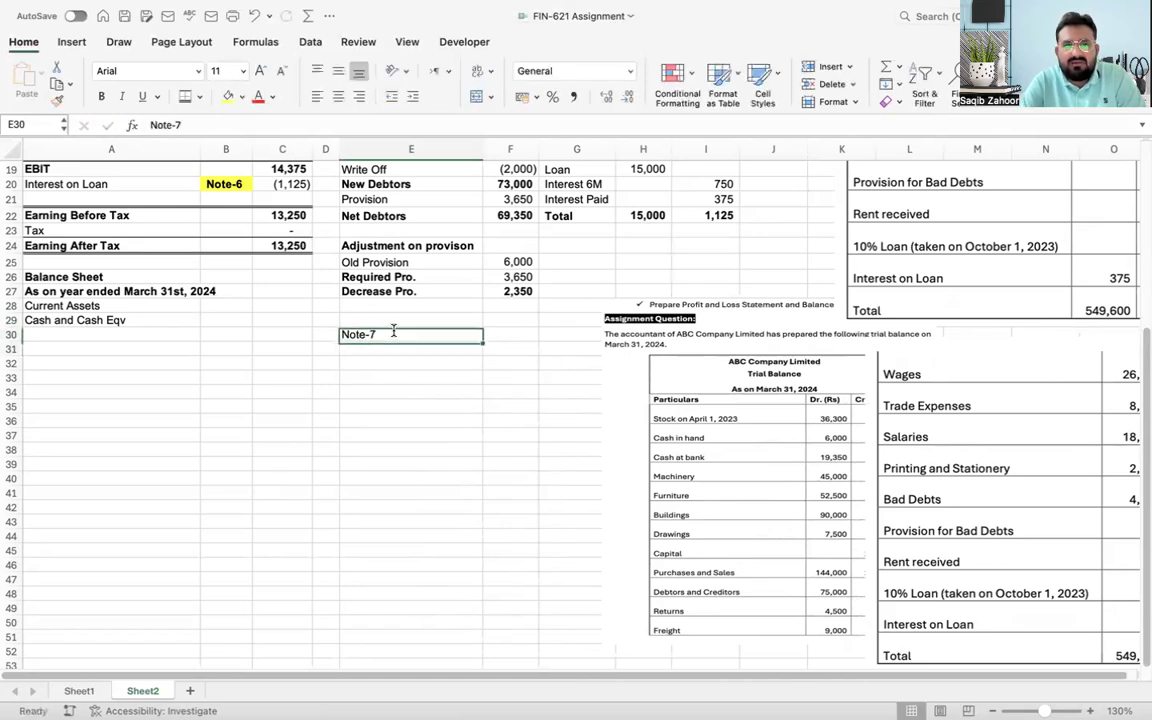
key("super+b")
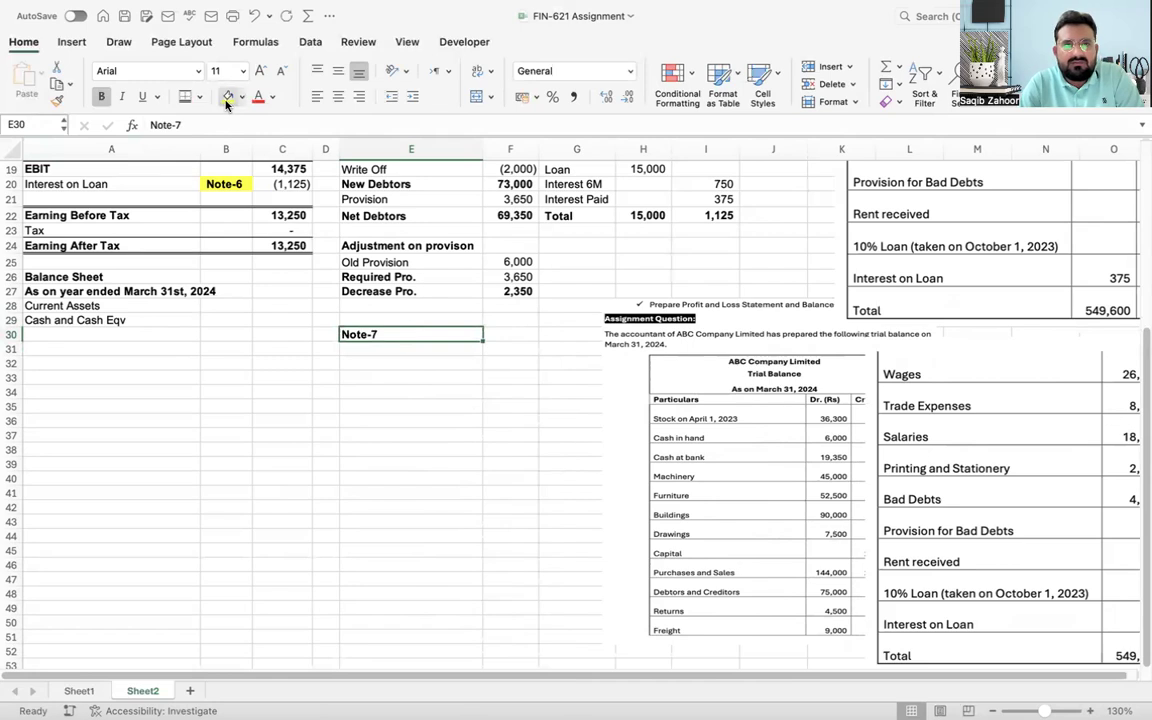
left_click(228, 96)
Step: Enter the note title Cash & Cash Eqv in E31 and make it bold
key("Down")
type("Cash")
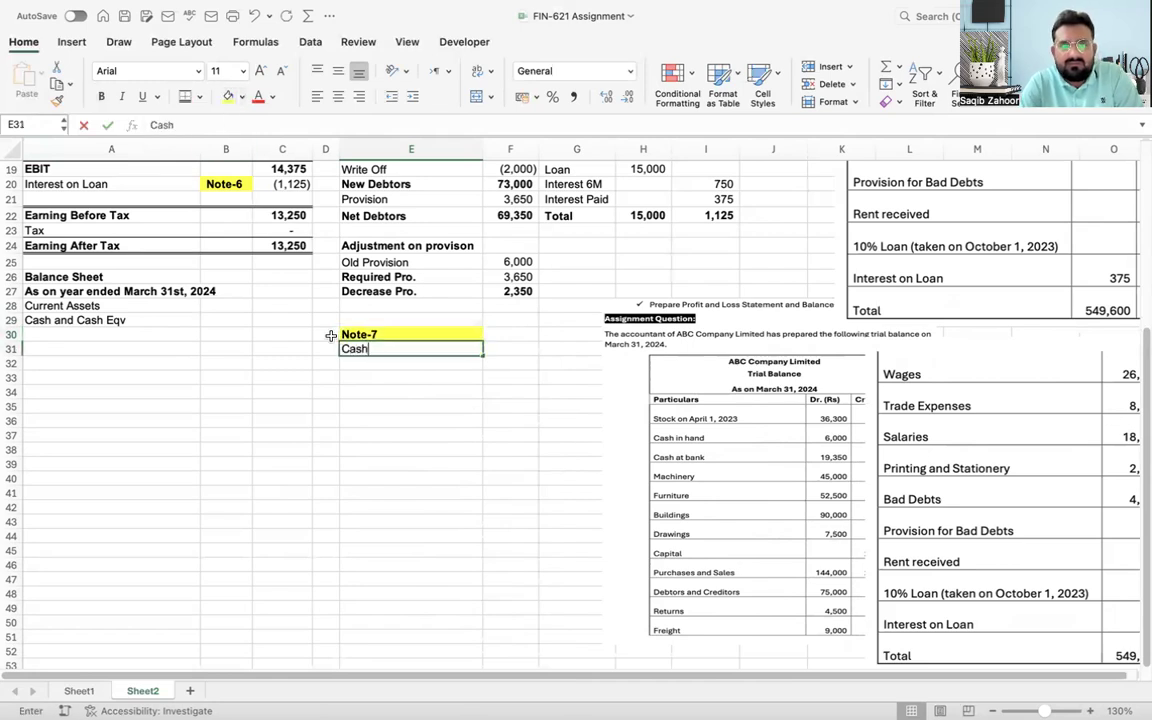
type(" & Cash Eqv")
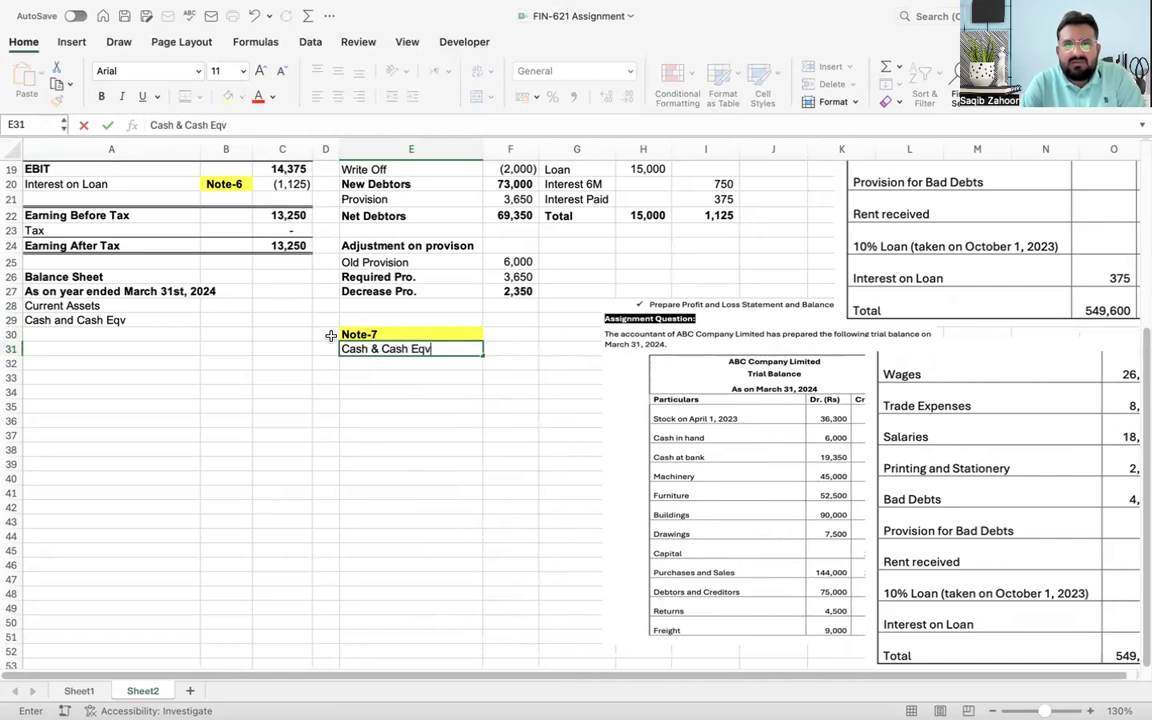
key("Return")
key("Up")
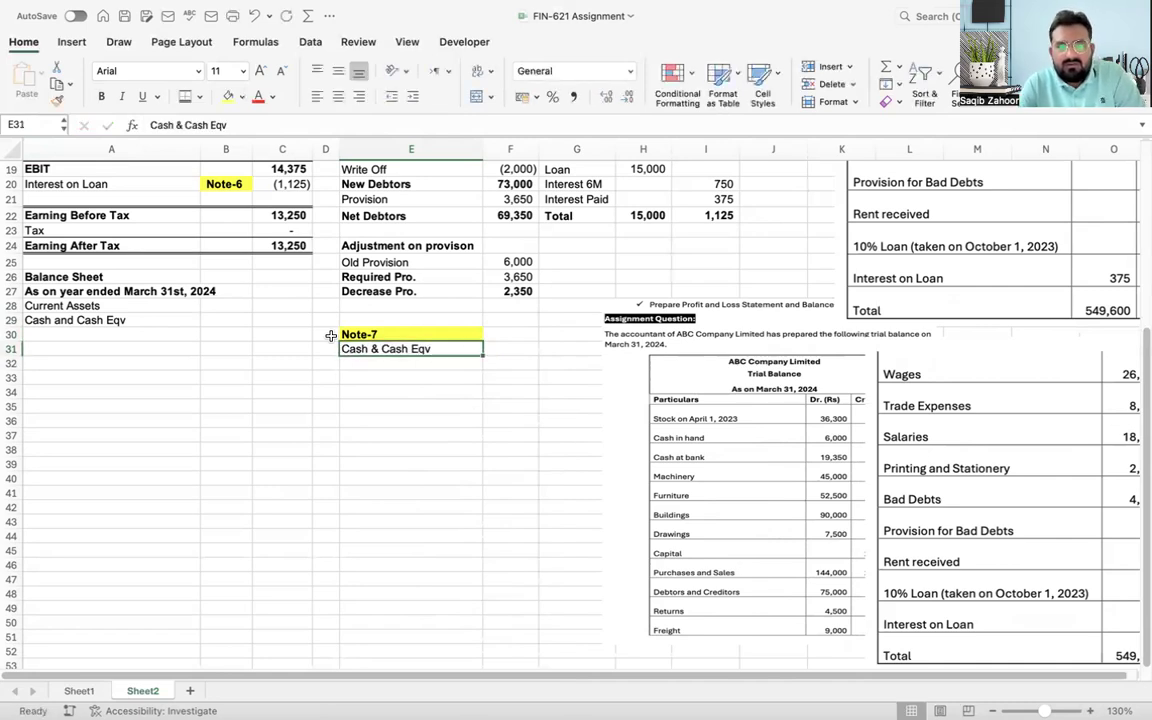
key("super+b")
key("Return")
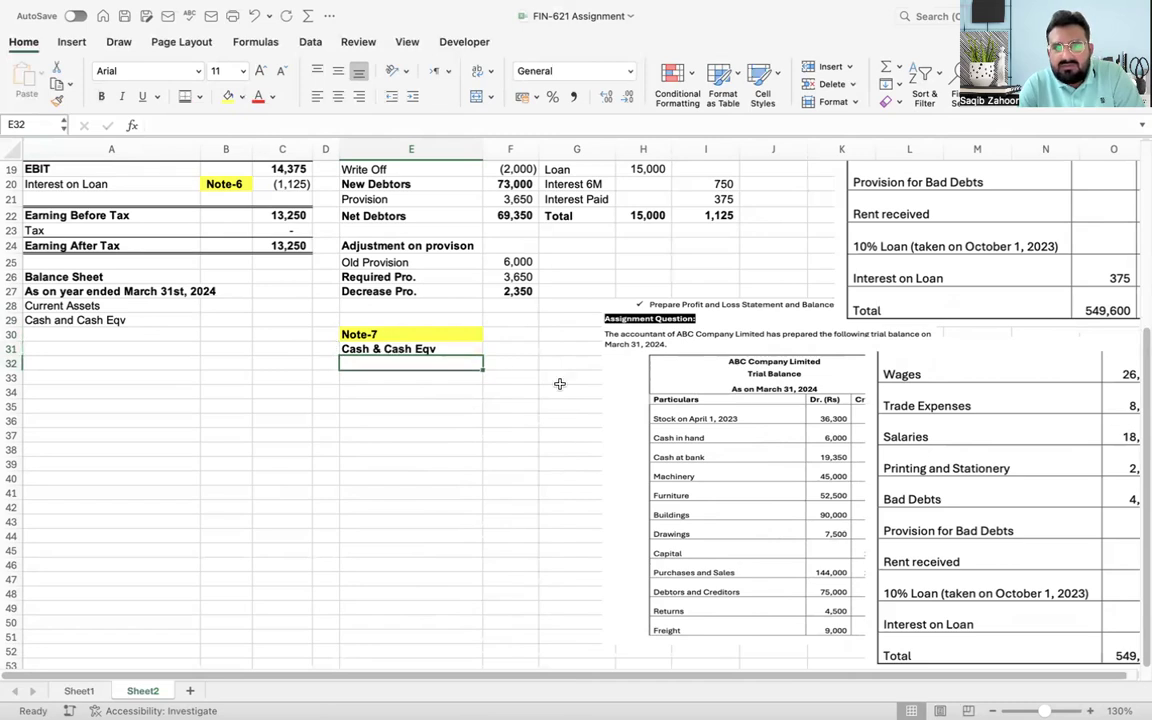
Step: Add a Cash line to Note-7 in E32 with the amount 6000 in F32
type("C")
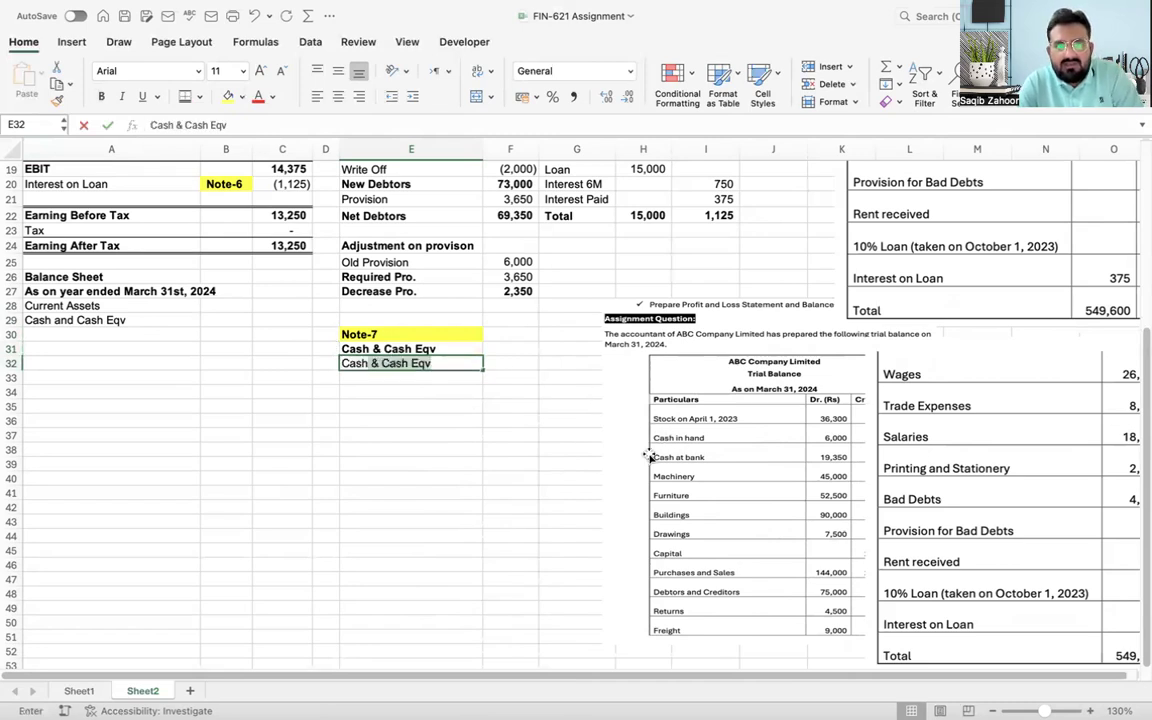
type("ash")
key("BackSpace")
key("Return")
key("Down")
key("Up")
key("Up")
key("Right")
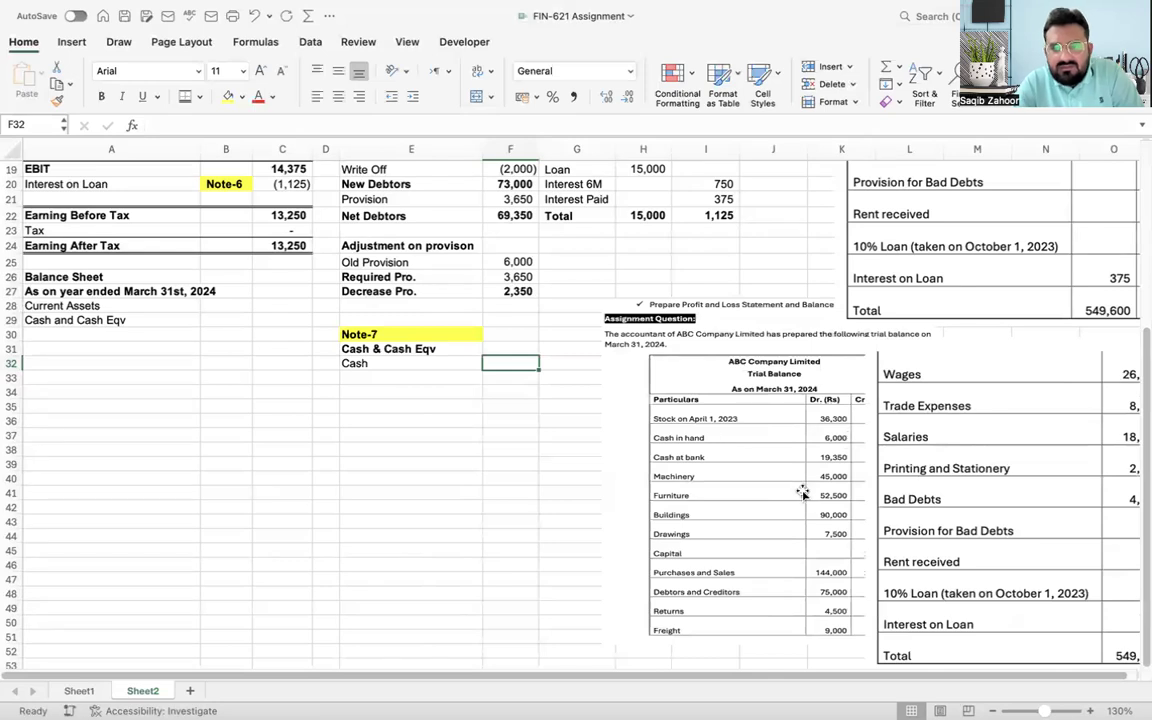
type("6000")
key("Return")
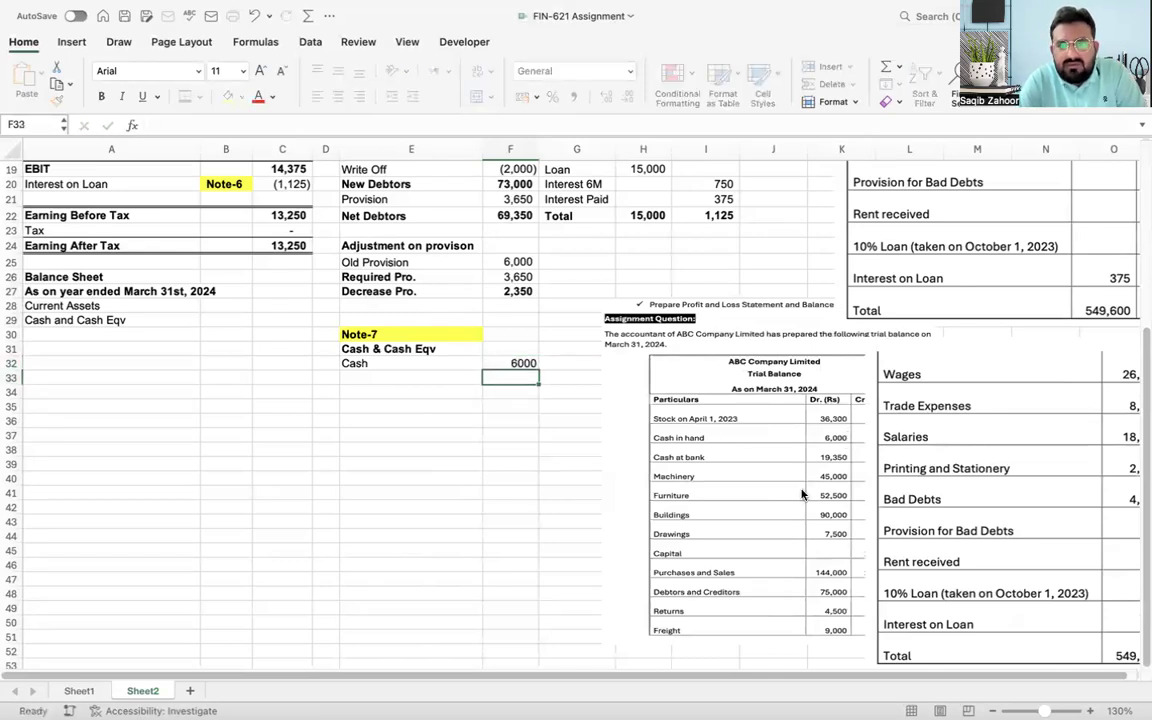
Step: Add a Bank line to Note-7 in E33 with the amount 19350 in F33
key("Left")
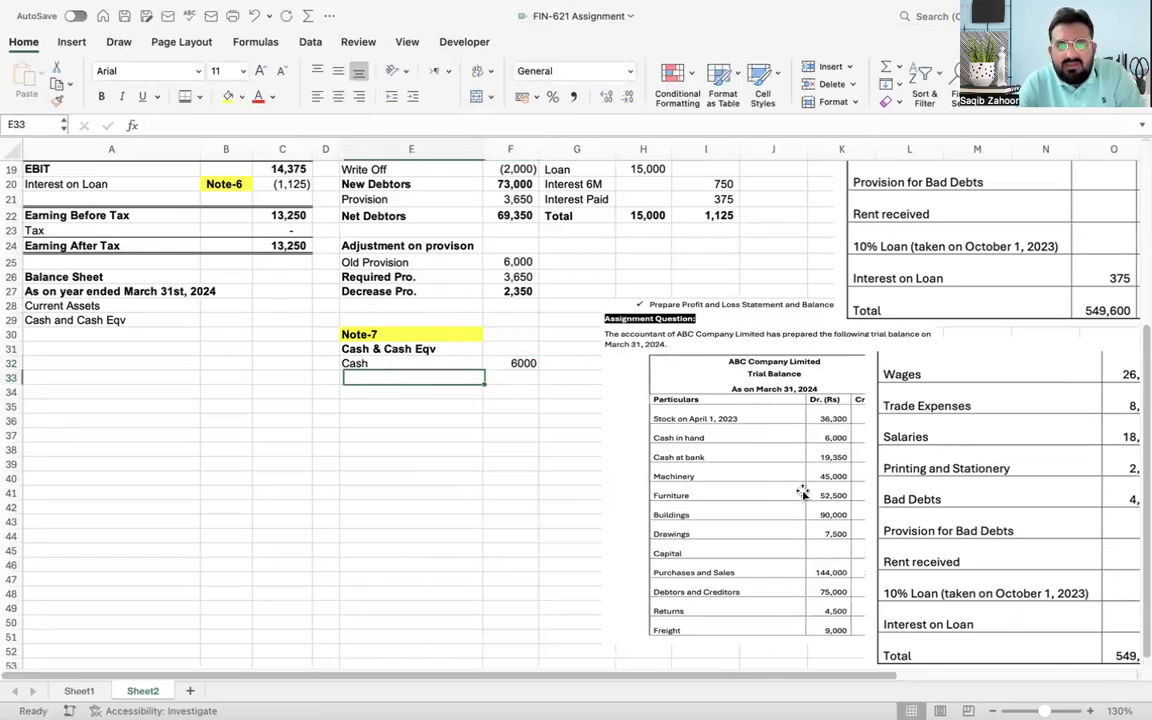
type("Bank")
key("Tab")
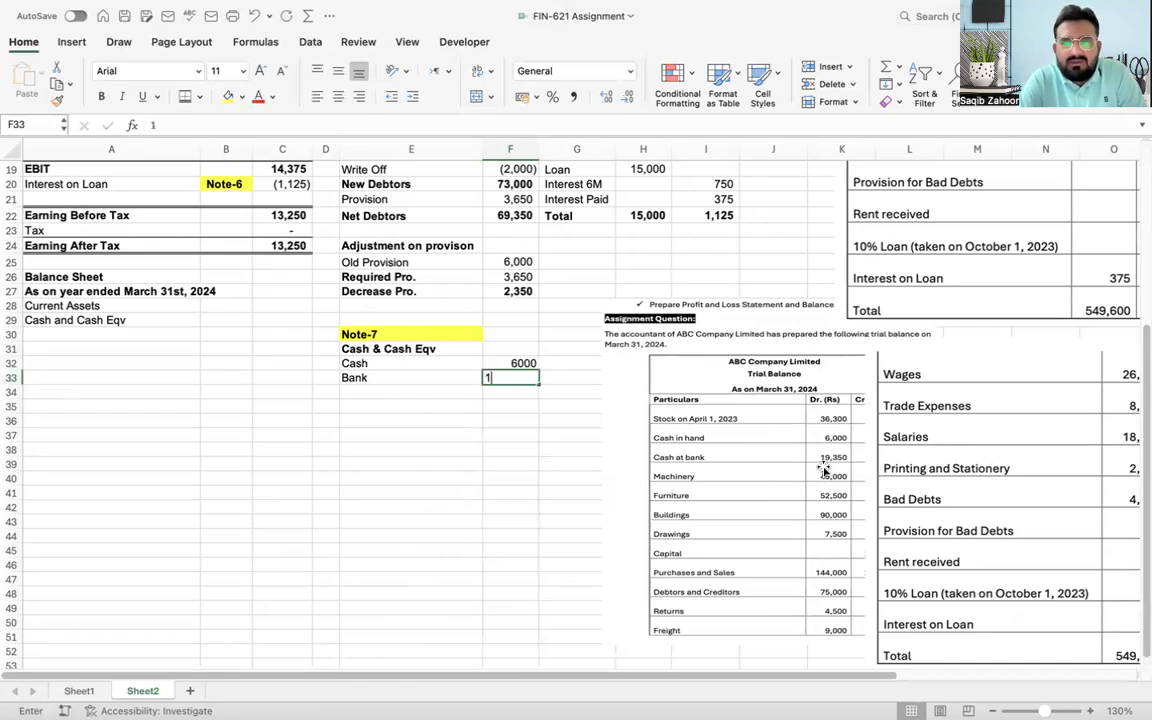
type("19")
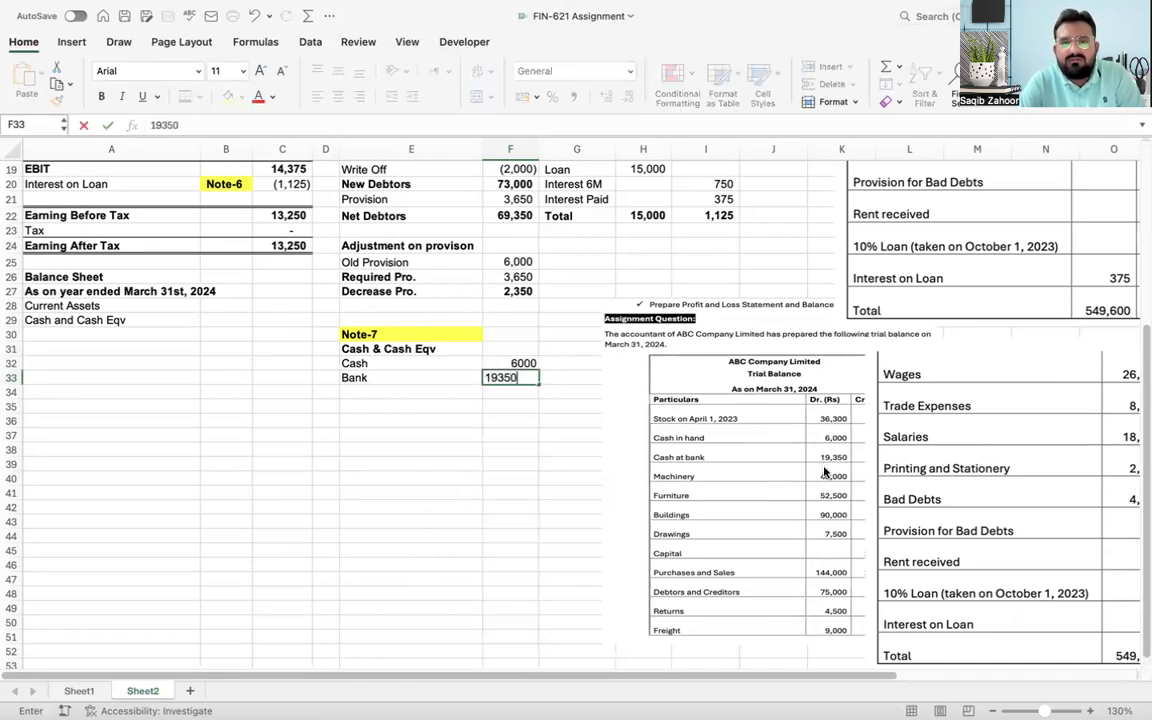
type("350")
key("Return")
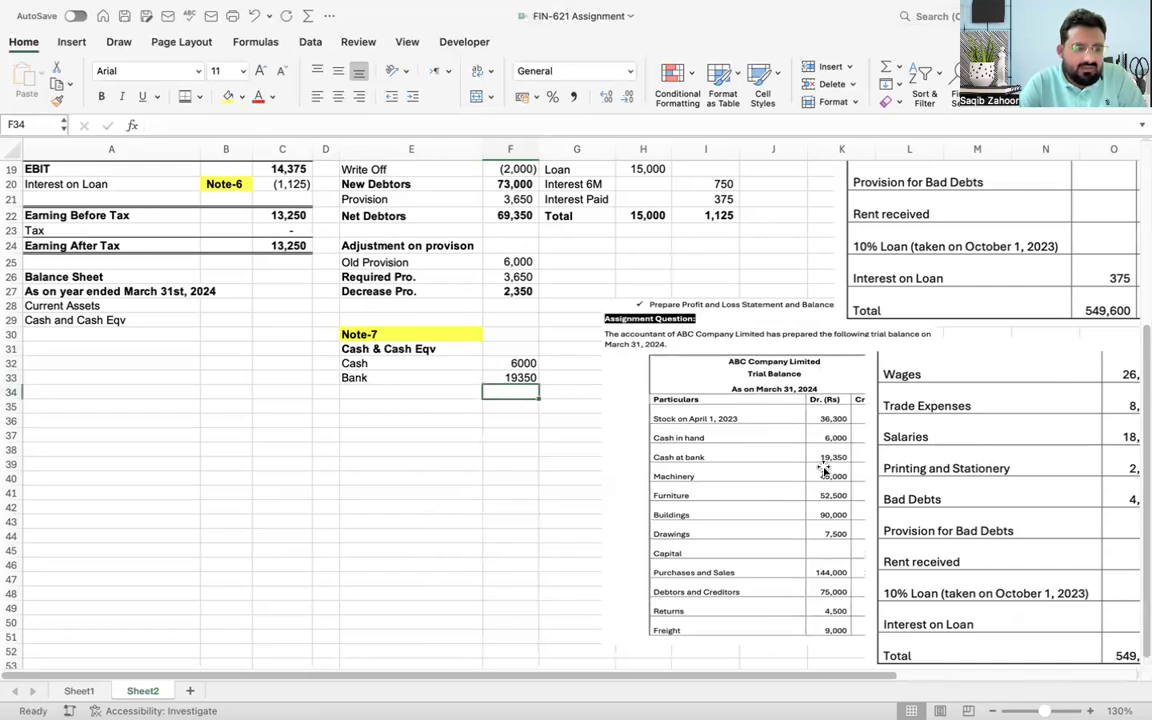
Step: Label E34 Total and sum the cash and bank amounts F32:F33 in F34
type("/")
key("Left")
key("Left")
key("Right")
type("Total")
key("Tab")
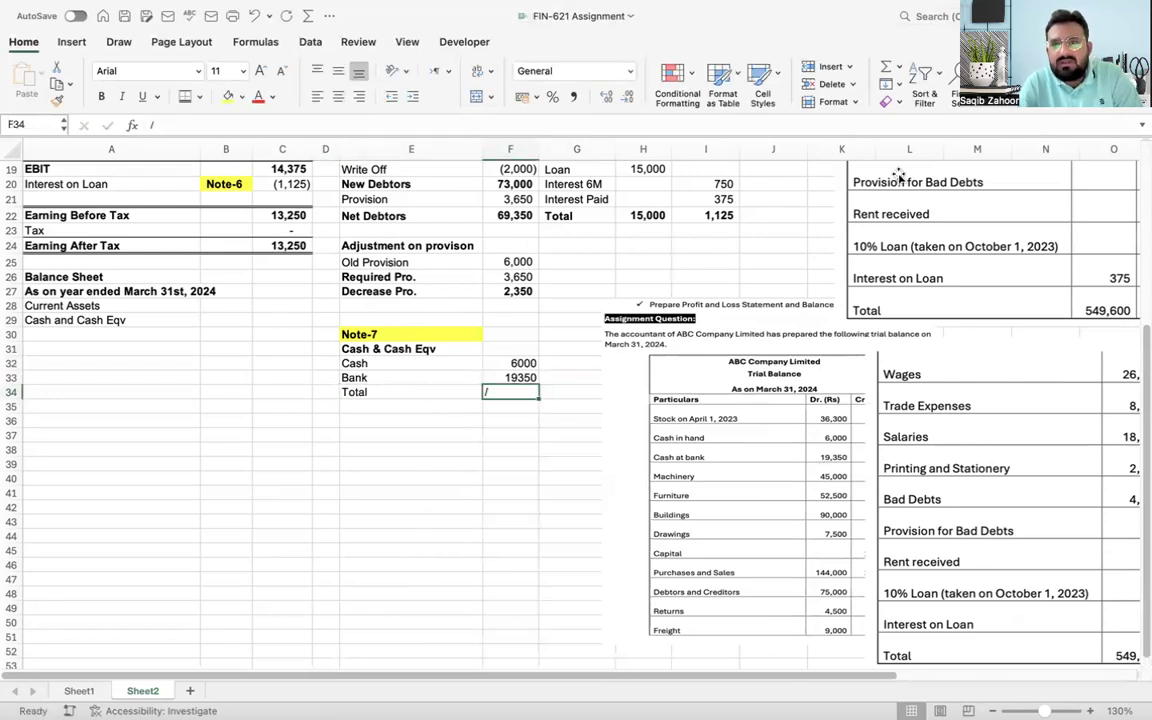
left_click(884, 66)
key("Return")
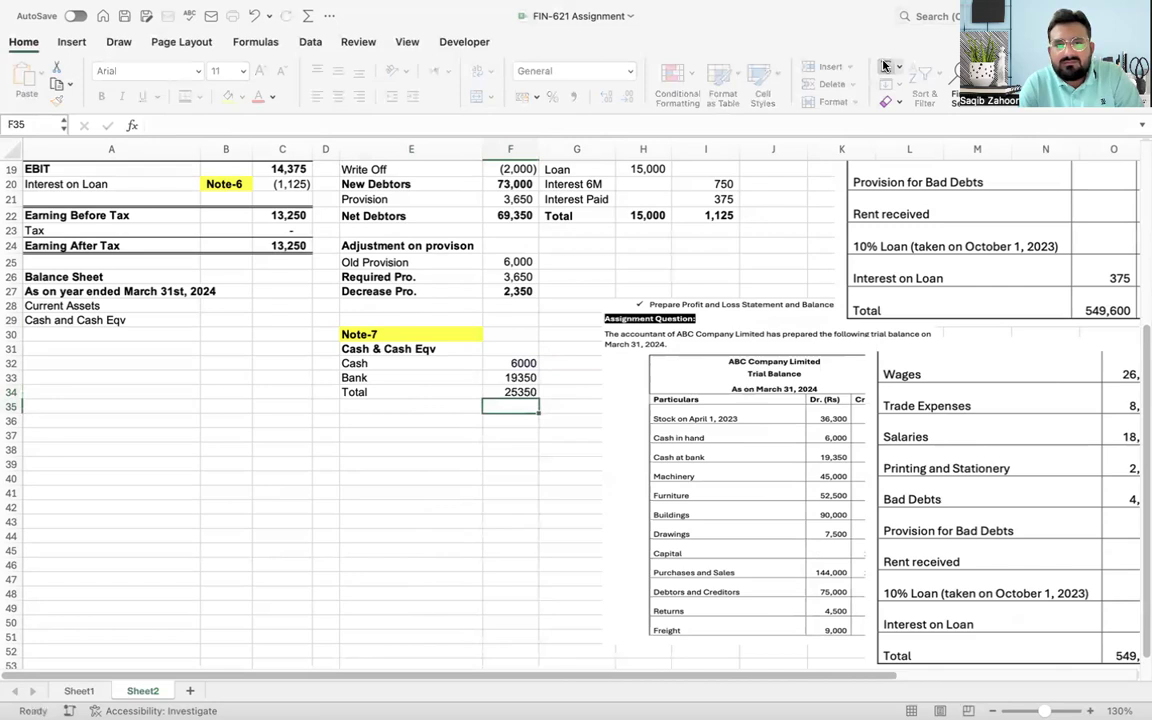
key("Up")
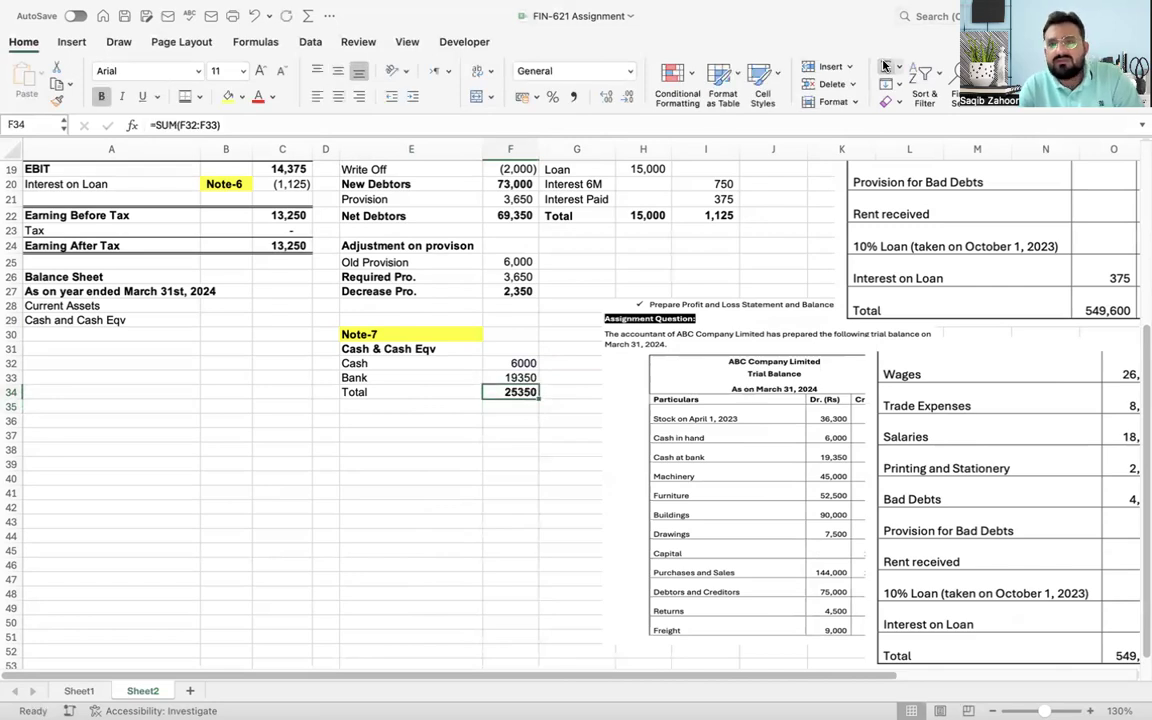
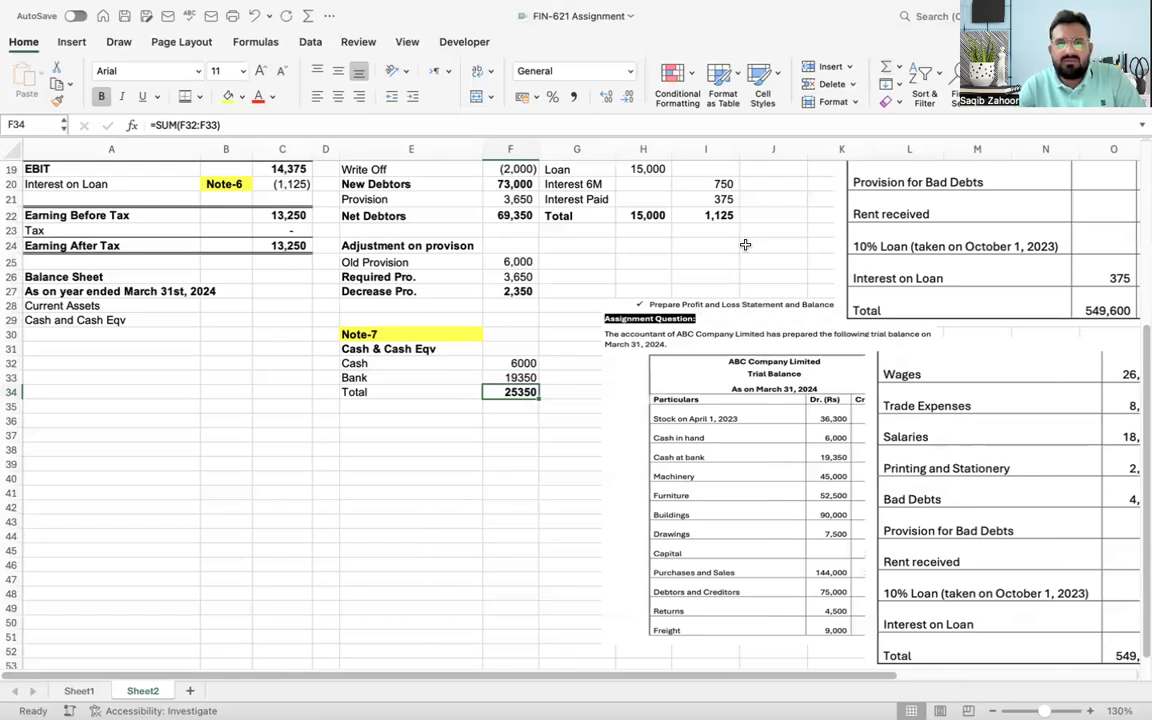
Step: Make the Total row of Note-7 in E34:F34 bold
key("Left")
key("shift+Right")
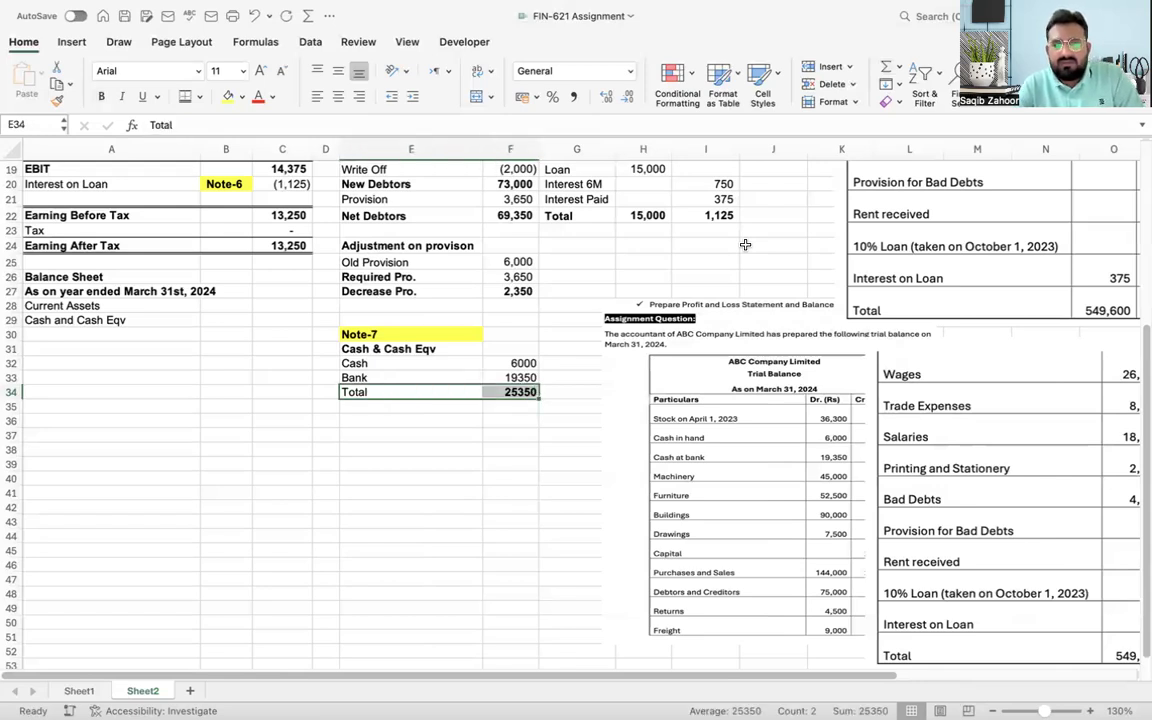
key("ctrl+b")
key("Up")
key("Right")
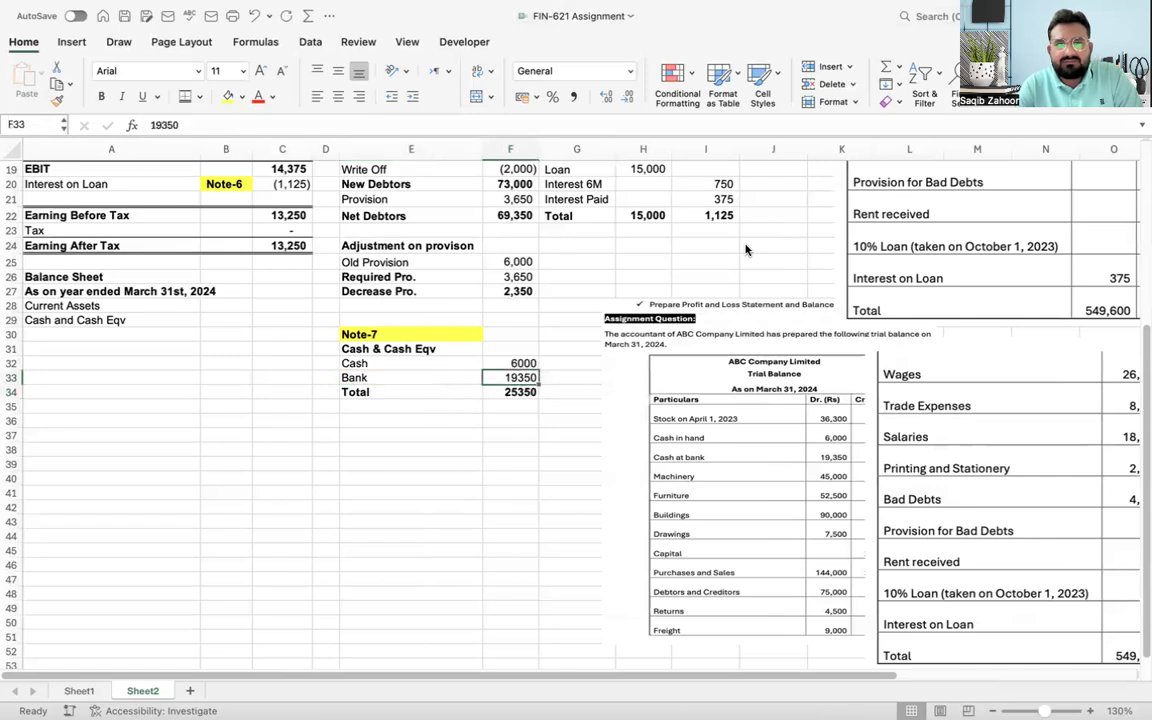
Step: Format all of column F as accounting numbers with no decimal places
left_click(512, 150)
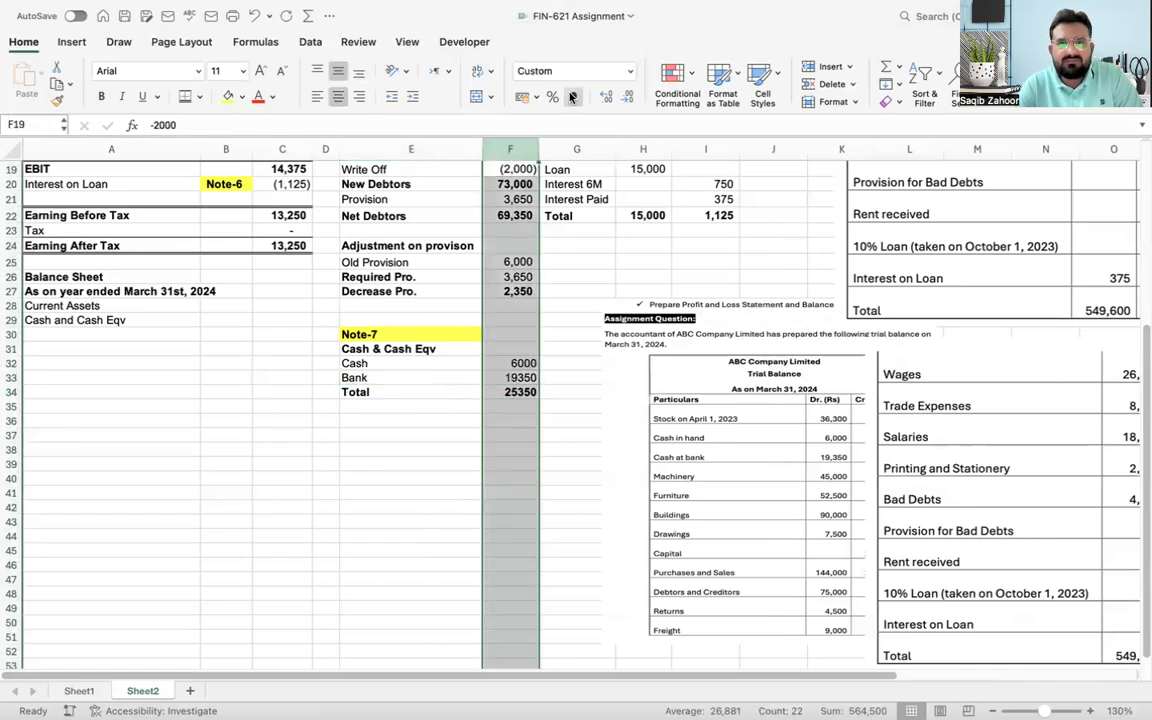
left_click(522, 96)
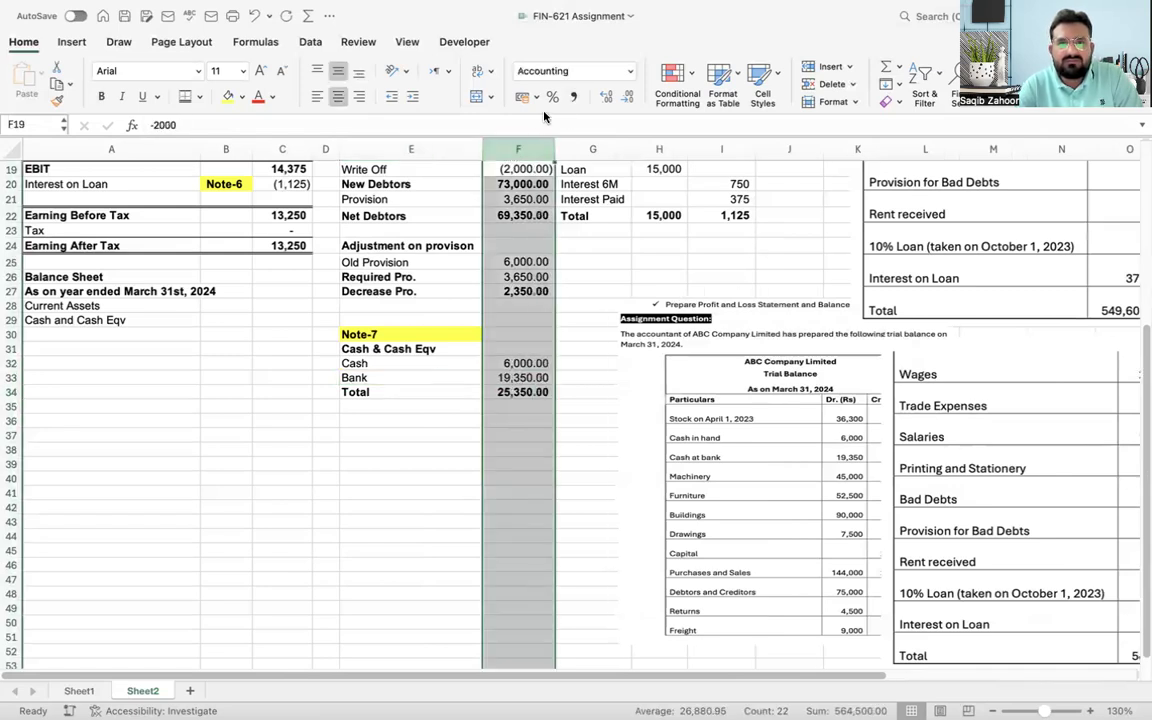
left_click(628, 96)
left_click(628, 96)
left_click(380, 391)
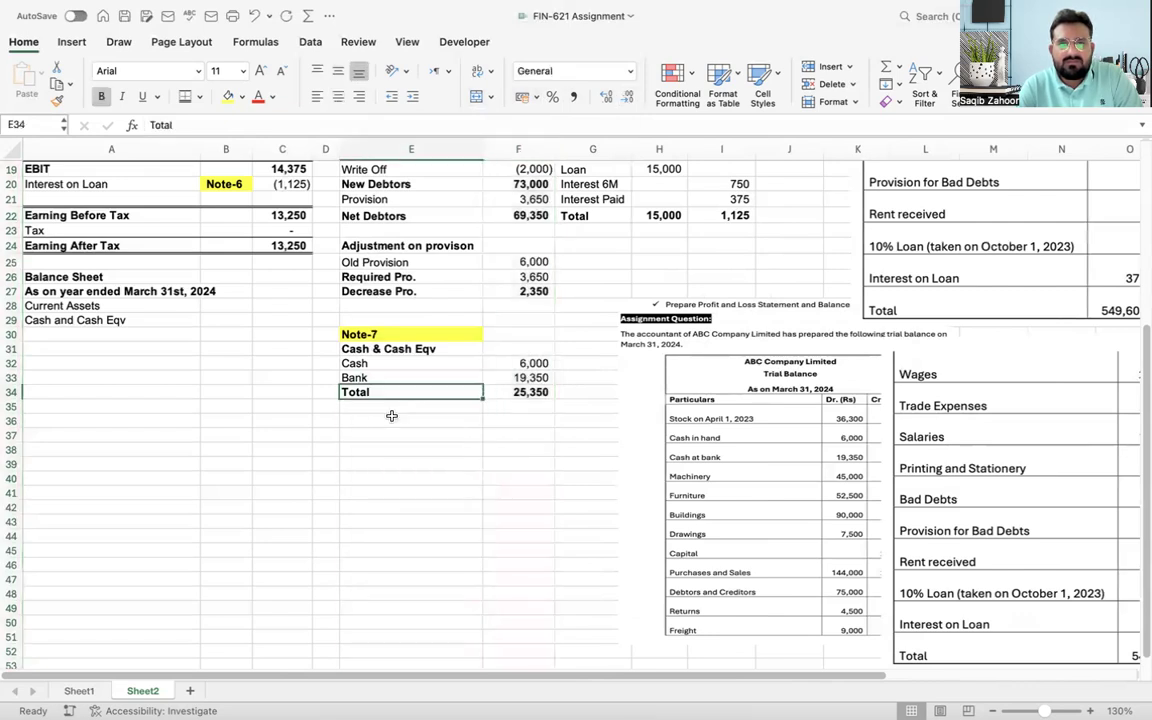
Step: Link the Cash and Cash Eqv amount in C29 to the Note-7 total with =F34
key("Right")
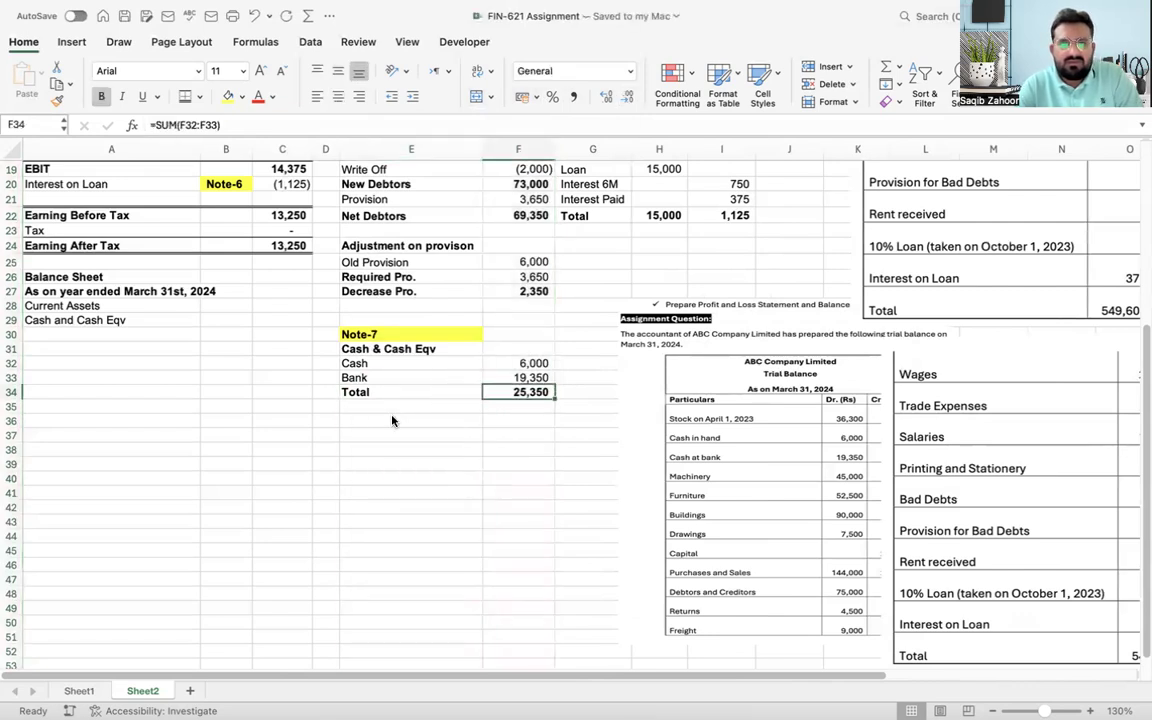
key("Left")
key("Left")
key("Left")
key("Up")
key("Up")
key("Up")
key("Up")
key("Left")
key("Up")
key("Right")
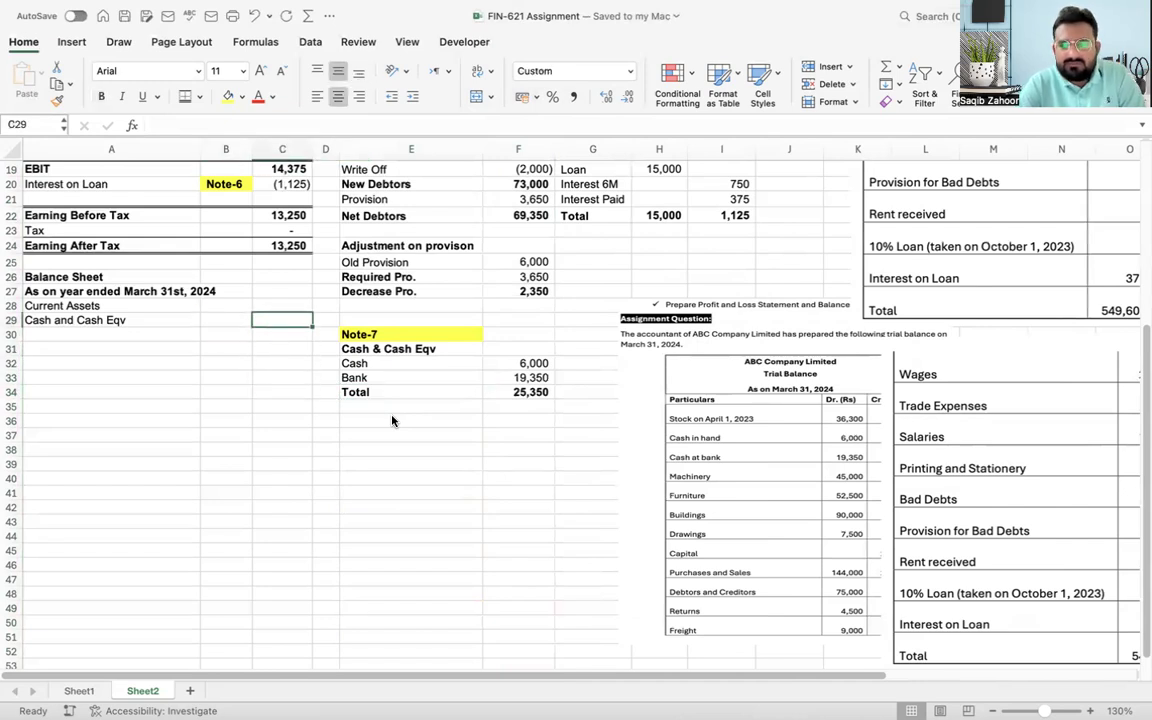
type("=")
key("Right")
key("Right")
key("Down")
key("Down")
key("Down")
key("Down")
key("Down")
key("Right")
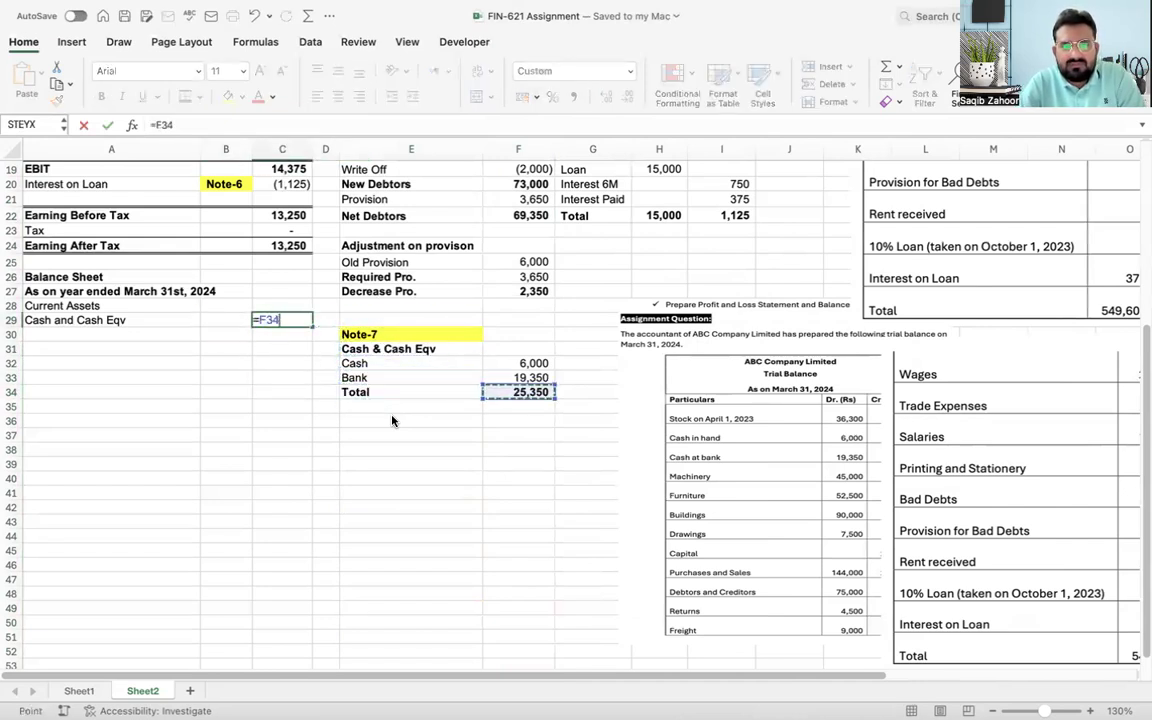
key("Return")
Step: Reference the Note-7 heading beside Cash and Cash Eqv with =E30 in B29 and fill the cell yellow
key("Up")
key("Left")
type("=")
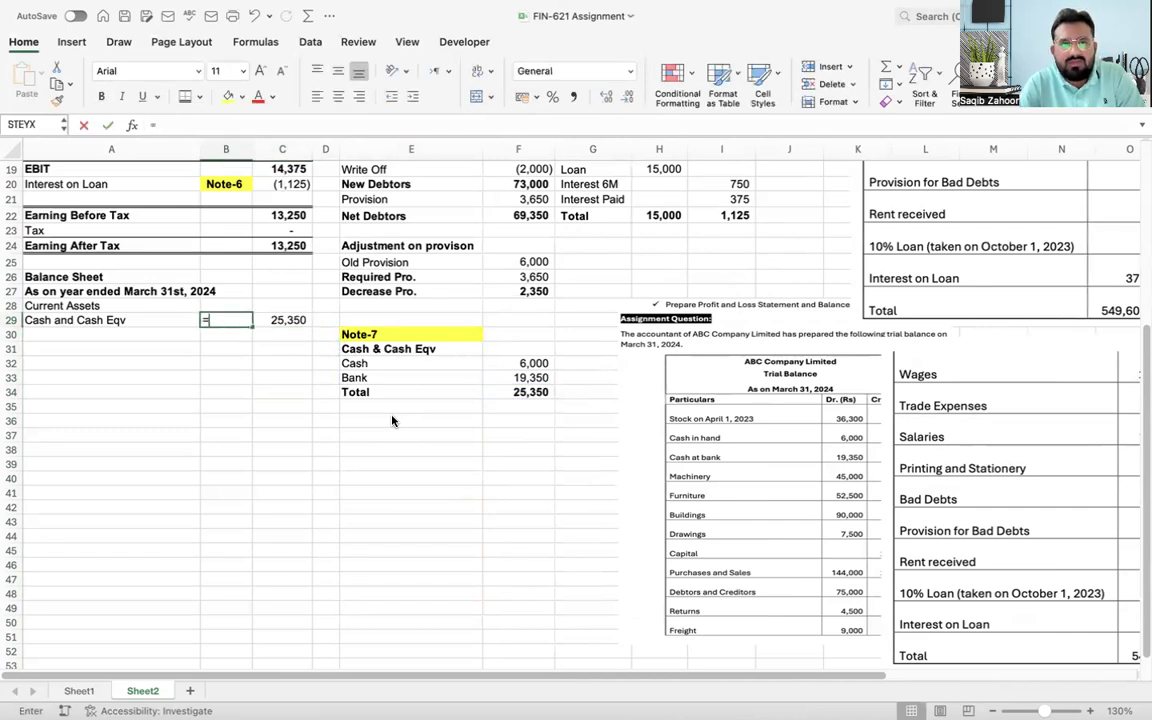
key("Right")
key("Right")
key("Right")
key("Down")
key("Return")
key("Up")
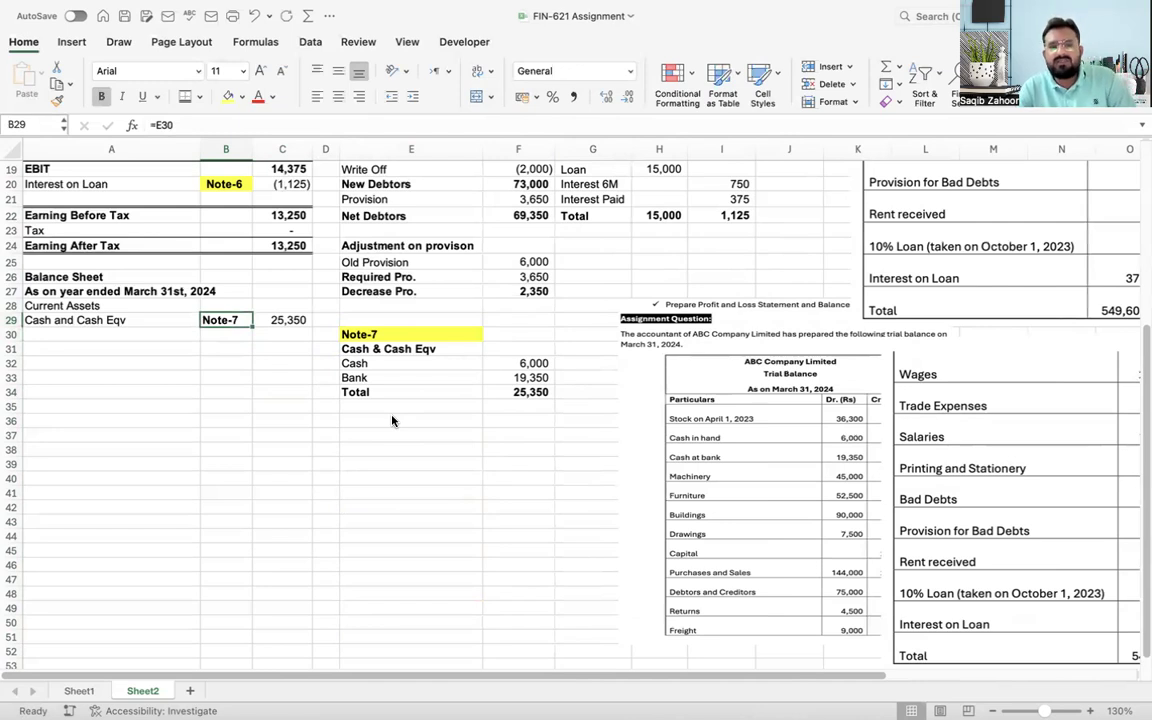
left_click(229, 96)
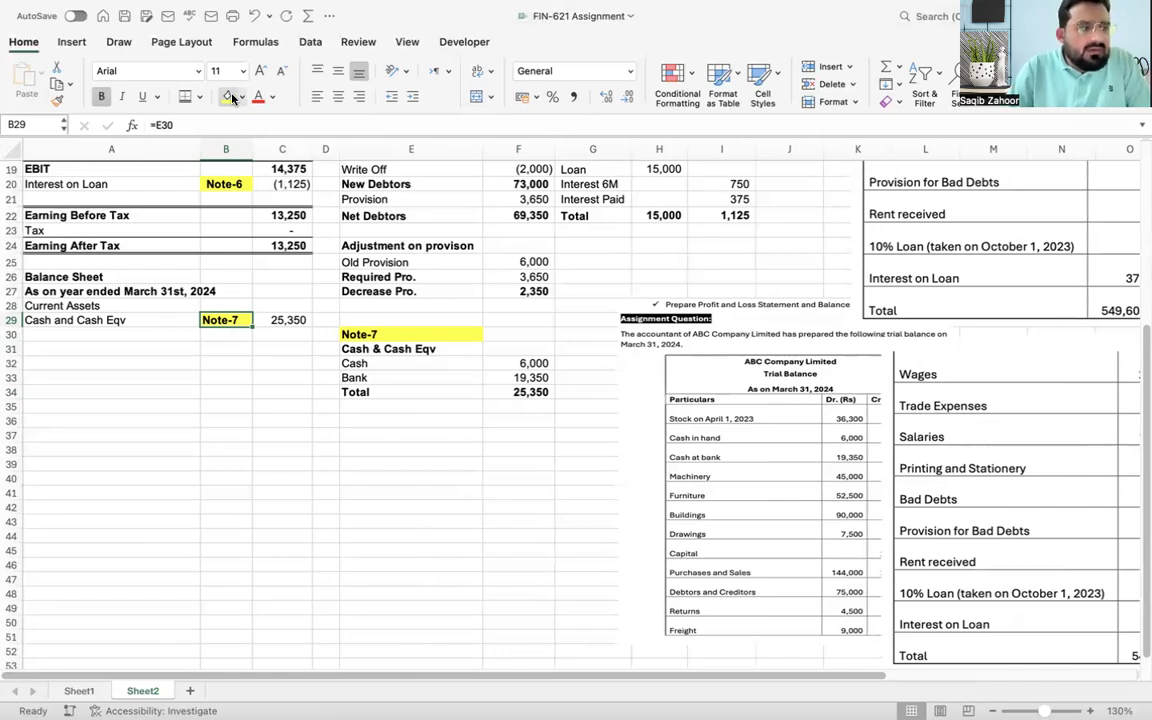
Step: Enter the current asset line Debtors in A30 of the balance sheet
key("Left")
key("Down")
type("Debtors")
key("Return")
Step: Link the Debtors amount in C30 to the Net Debtors figure of Note-4 in F22
key("Up")
key("Right")
key("Right")
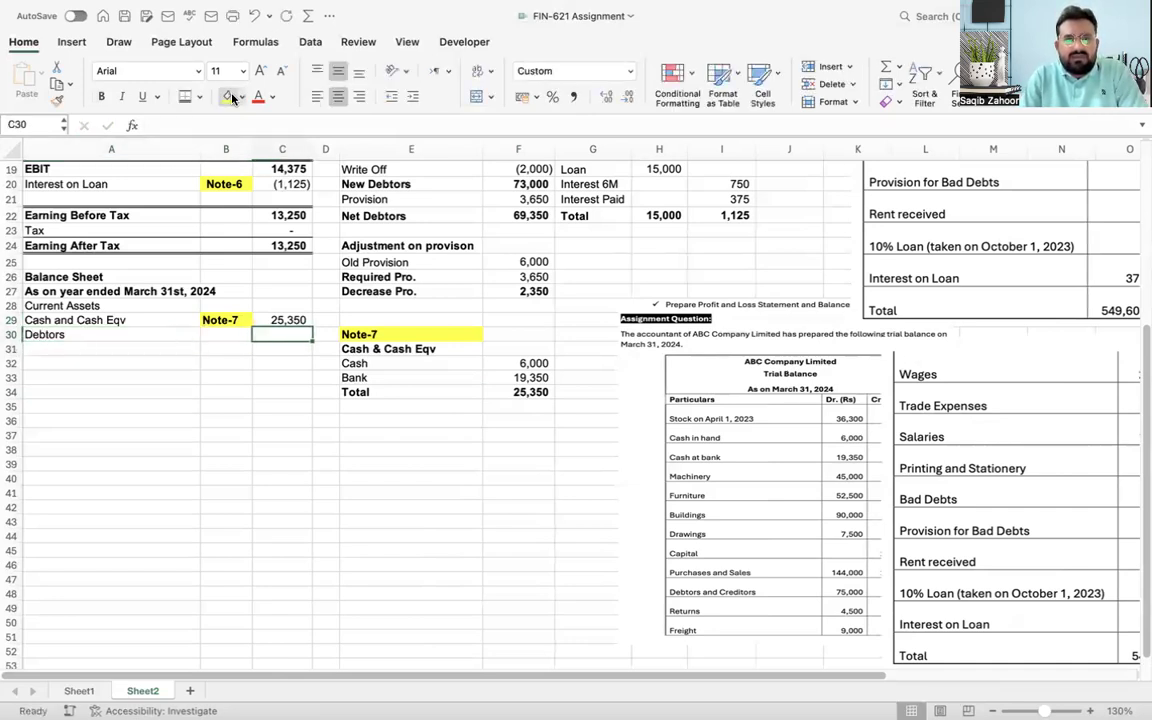
type("=")
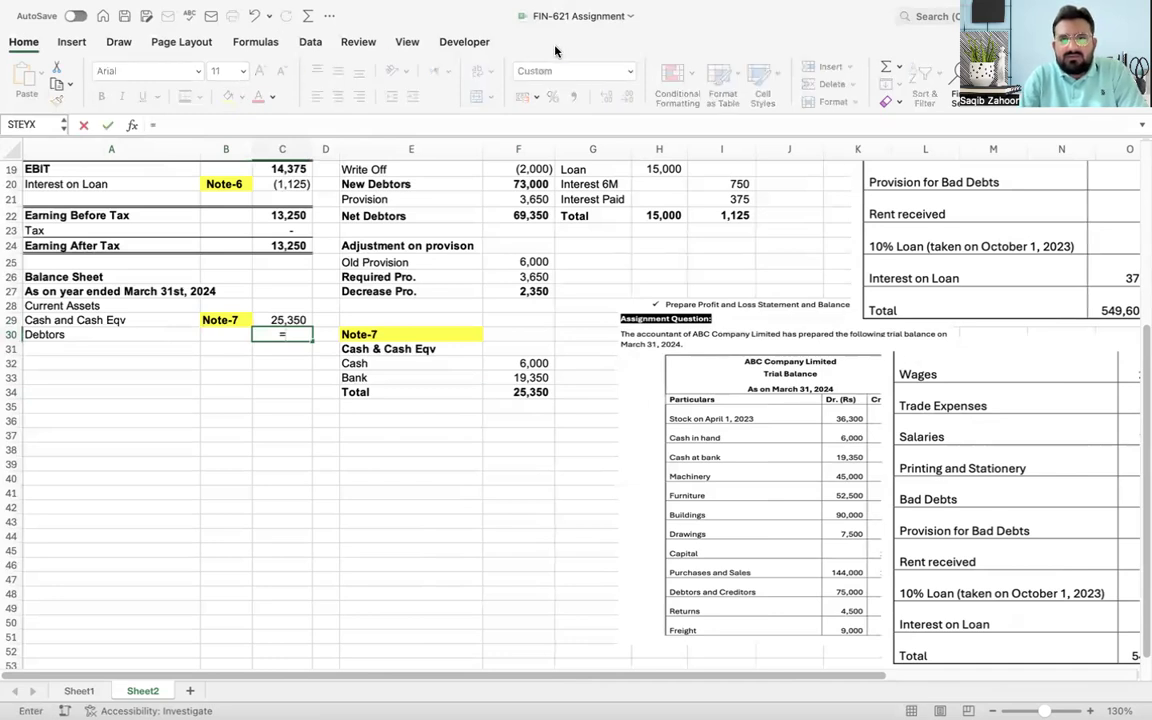
left_click(664, 169)
key("Up")
key("Up")
key("Up")
key("Up")
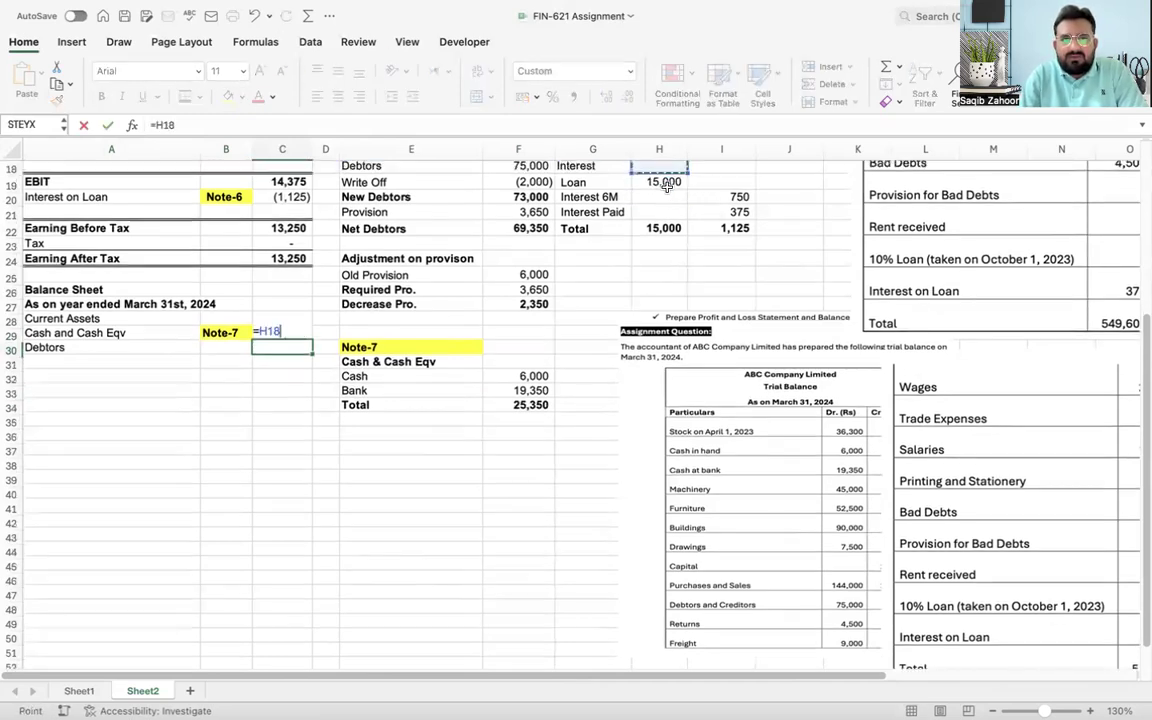
key("Down")
key("Down")
key("Down")
key("Down")
key("Left")
key("Left")
key("Down")
key("Left")
key("Down")
key("Right")
key("Down")
key("Return")
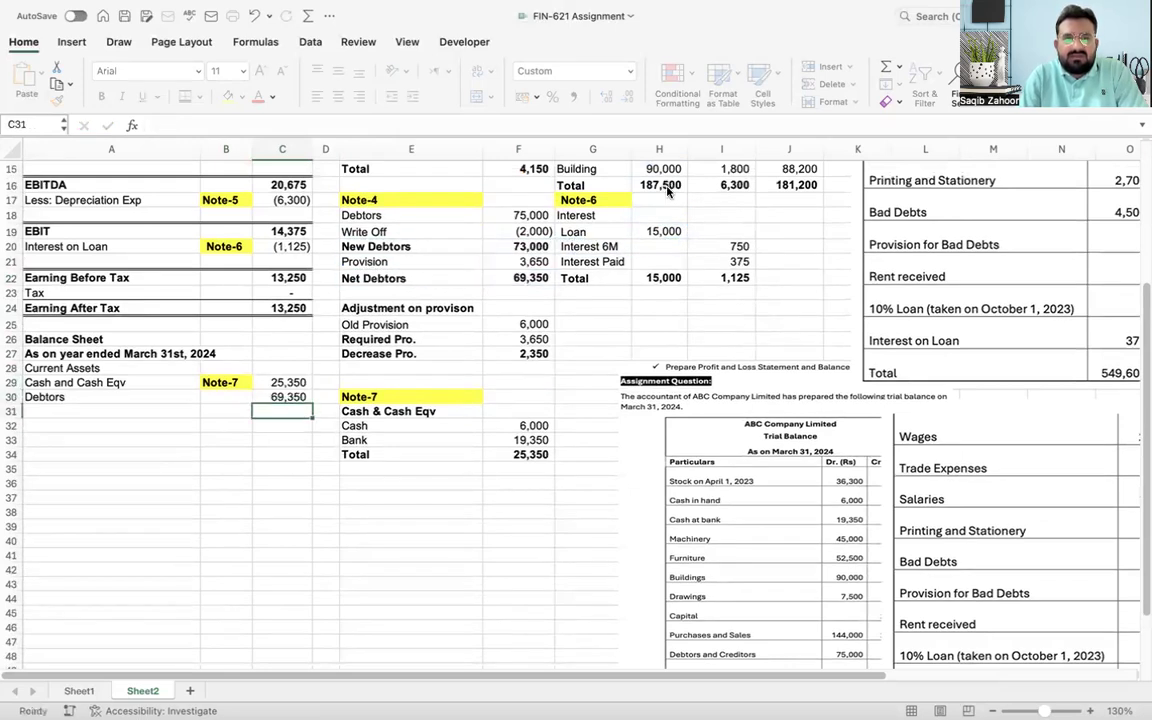
Step: Make the Current Assets heading in A28 bold
key("Up")
key("Up")
key("Left")
key("Left")
key("Up")
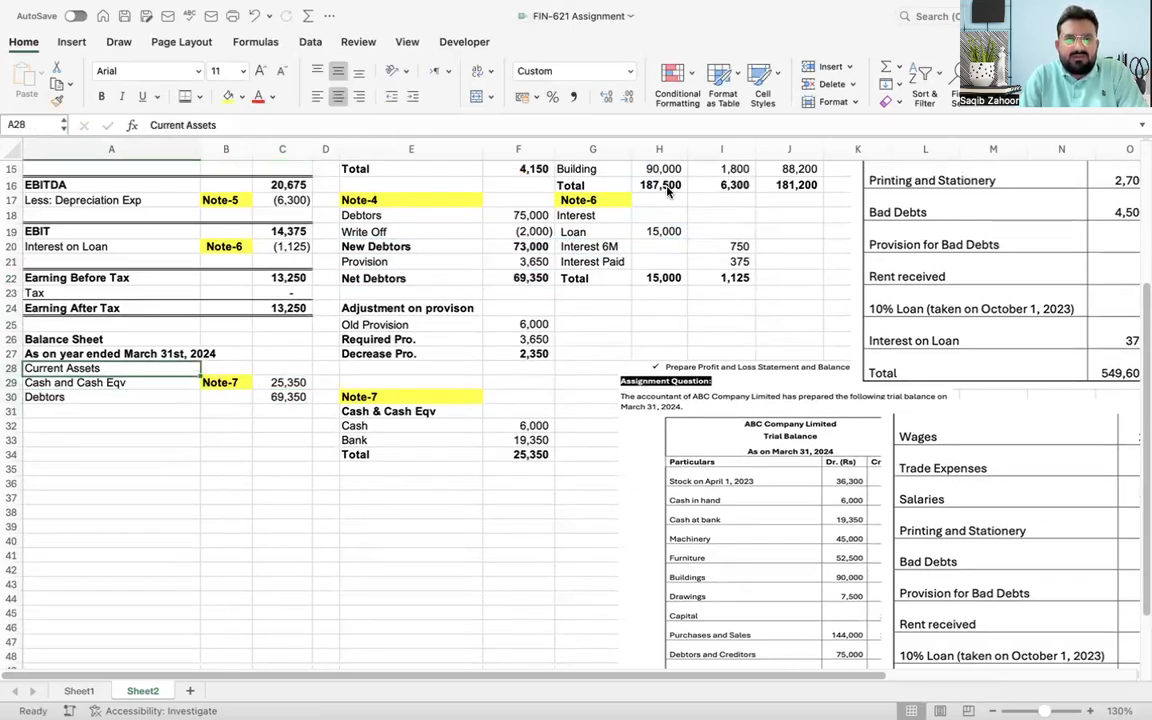
key("ctrl+b")
Step: Enter the label Total in A32, leaving row 31 empty, and make the total row bold across A32:C32
key("Down")
key("Down")
key("Down")
key("Down")
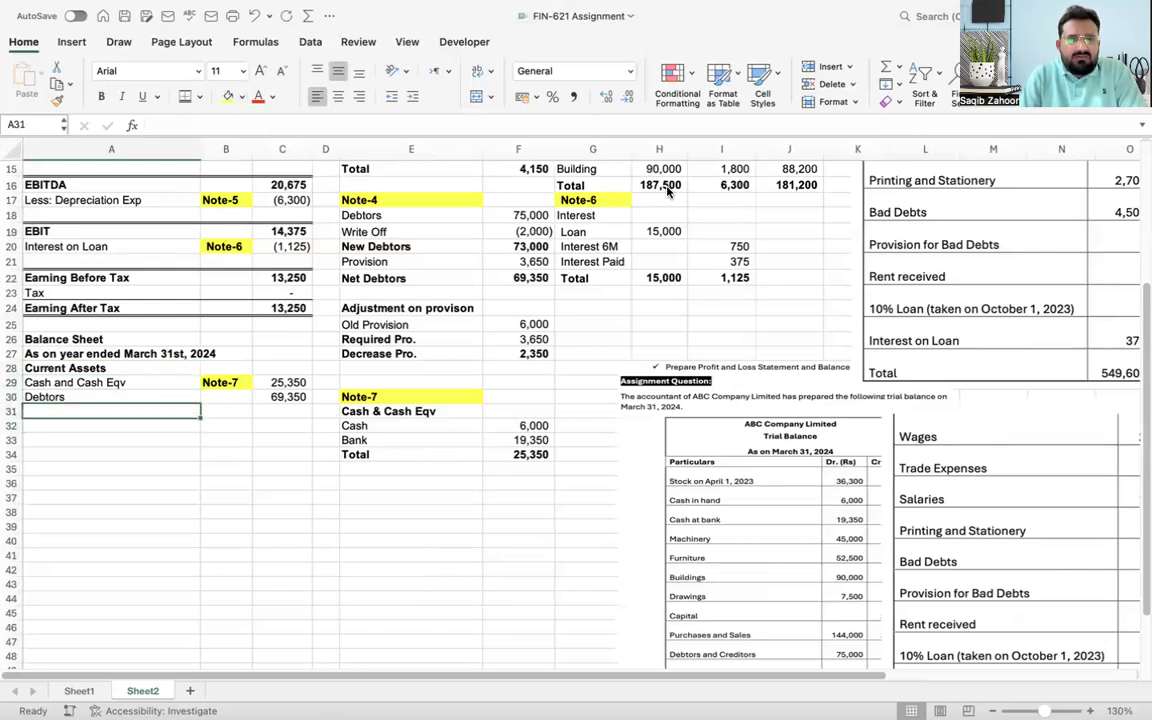
type("Ttoa")
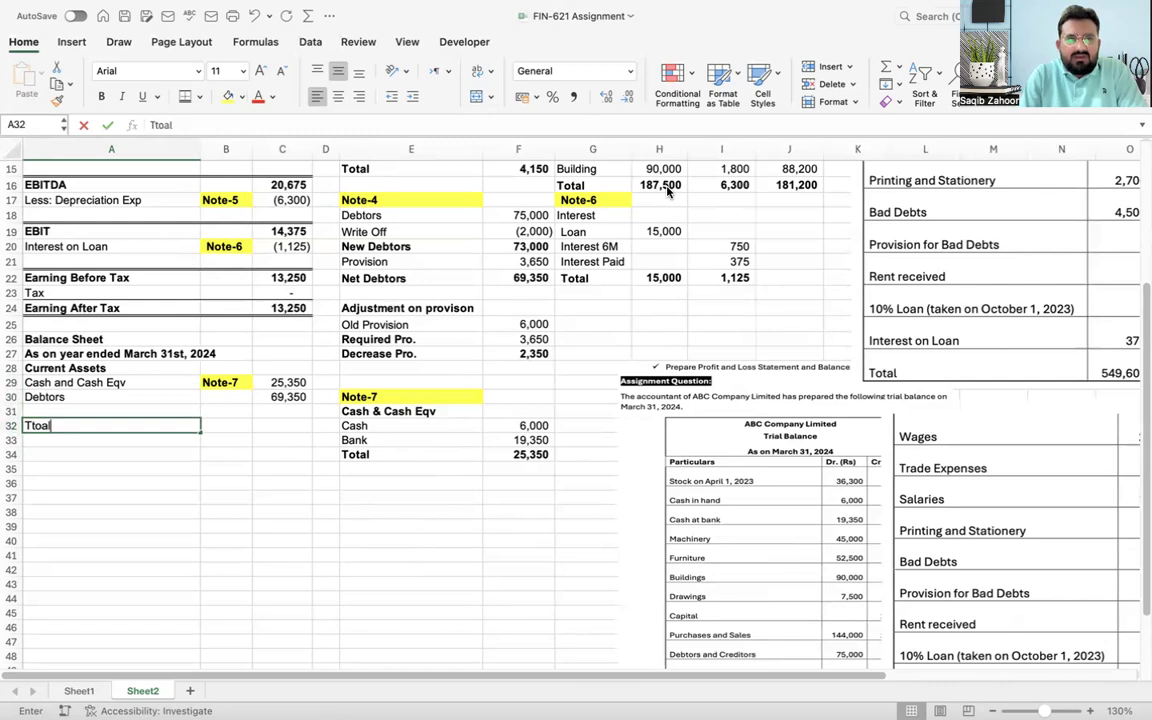
type("l")
key("BackSpace")
key("BackSpace")
key("BackSpace")
type("otal")
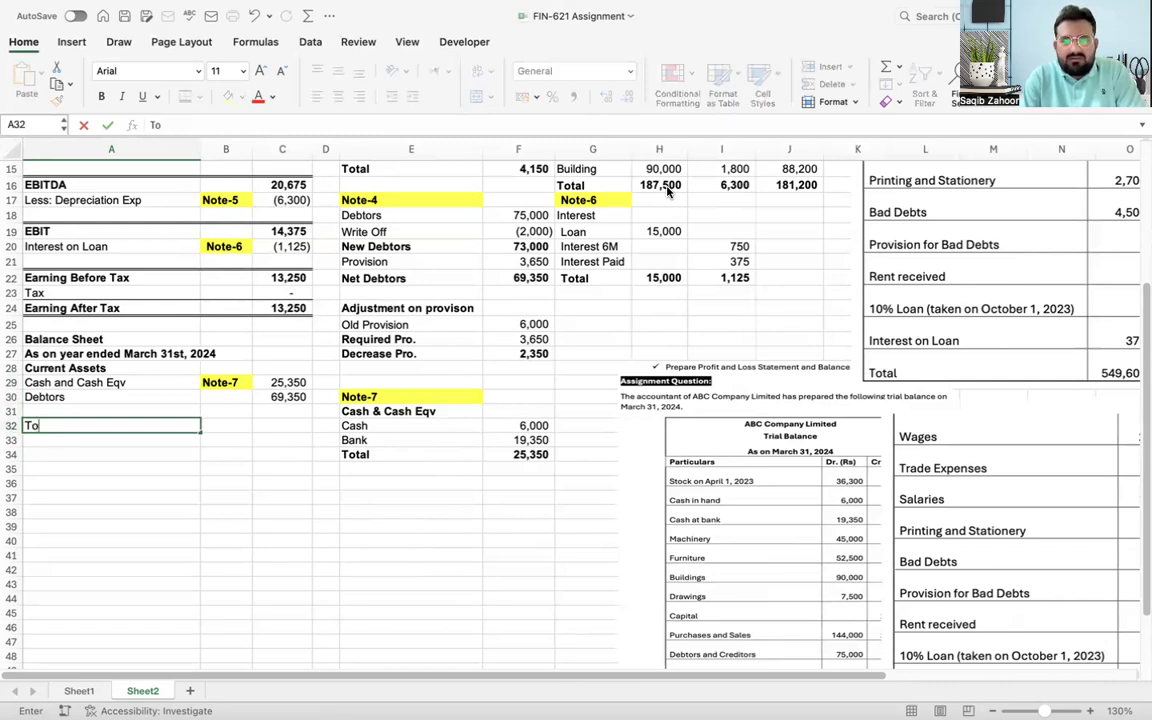
key("Return")
key("Up")
key("shift+Right")
key("shift+Right")
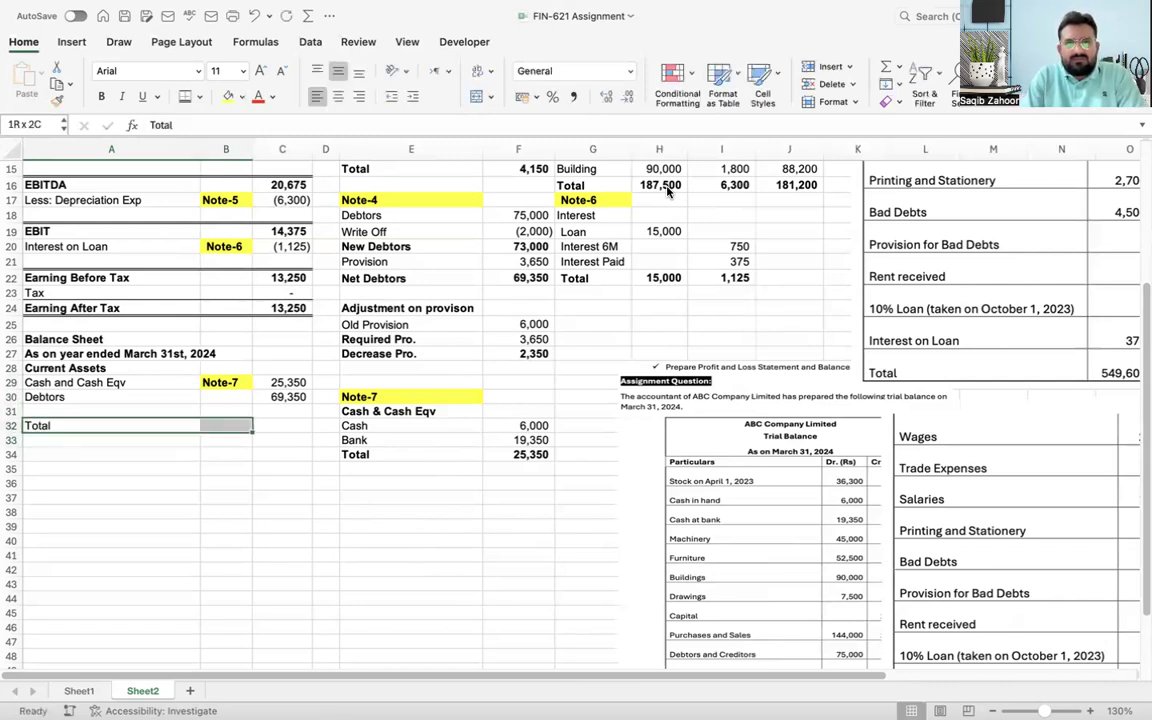
key("super+b")
Step: Sum the current asset amounts above in C32 of the Total row
key("Right")
key("Right")
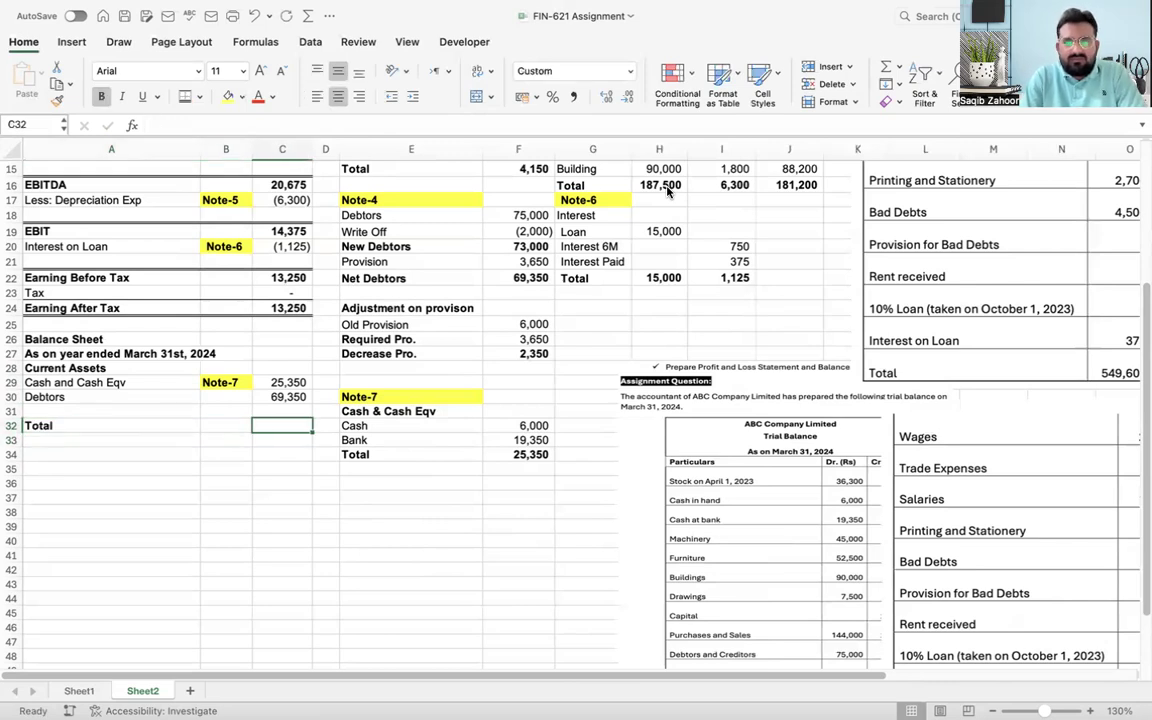
left_click(885, 67)
key("Return")
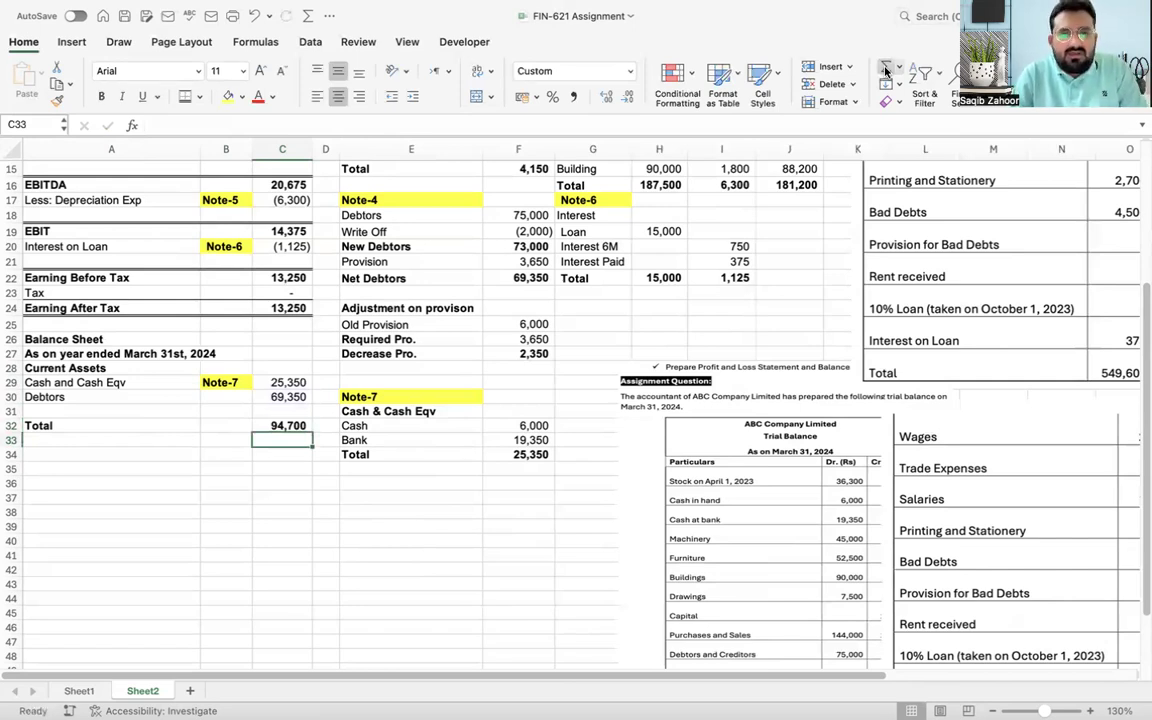
key("Up")
key("Left")
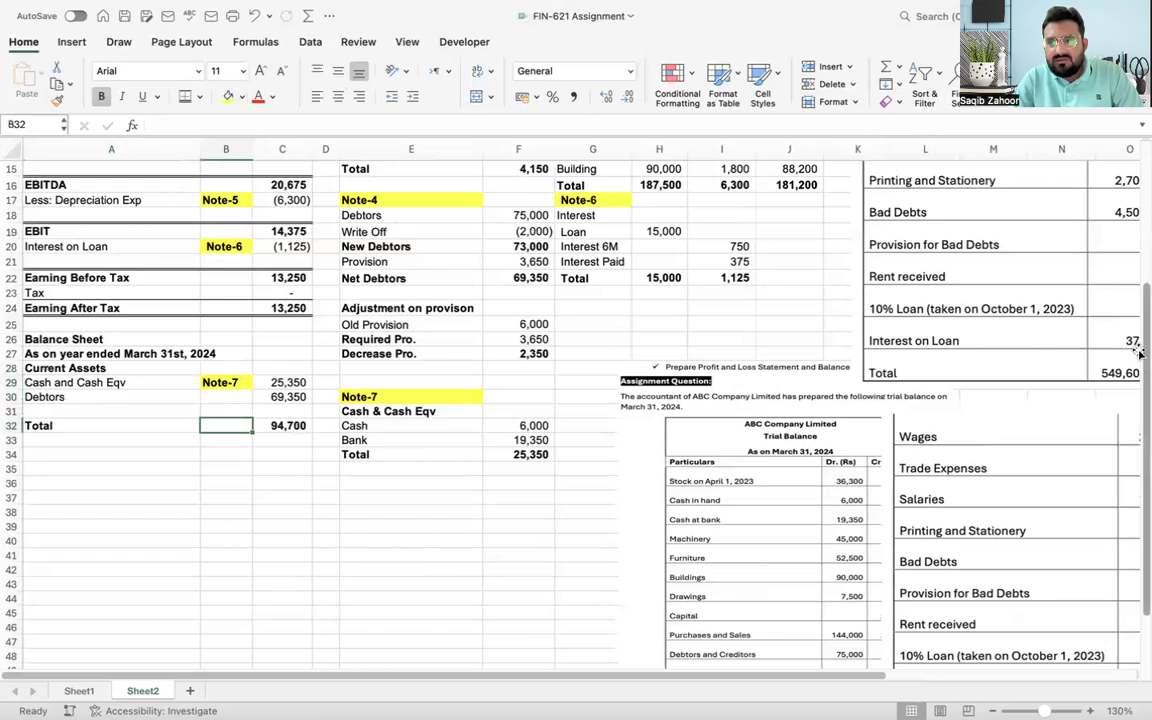
Step: Move the picture with the adjustment information over columns I to N so its text is fully readable
scroll(1140, 244, "up", 5)
scroll(1140, 244, "up", 3)
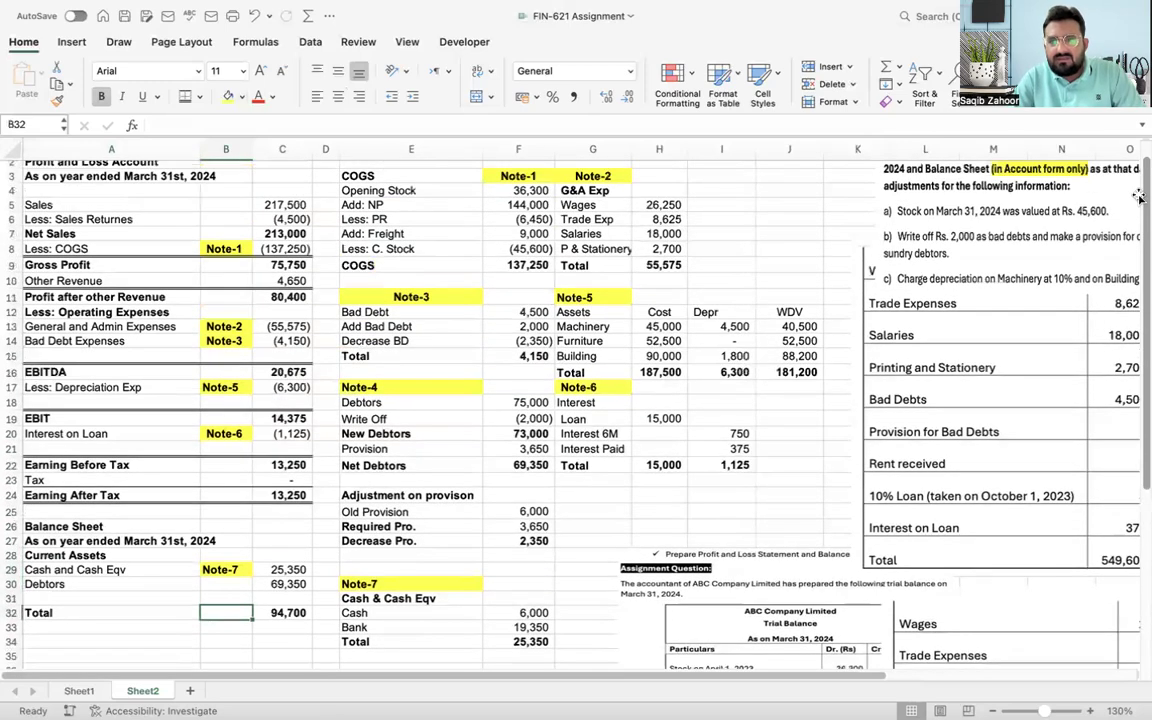
left_click_drag(866, 218, 745, 218)
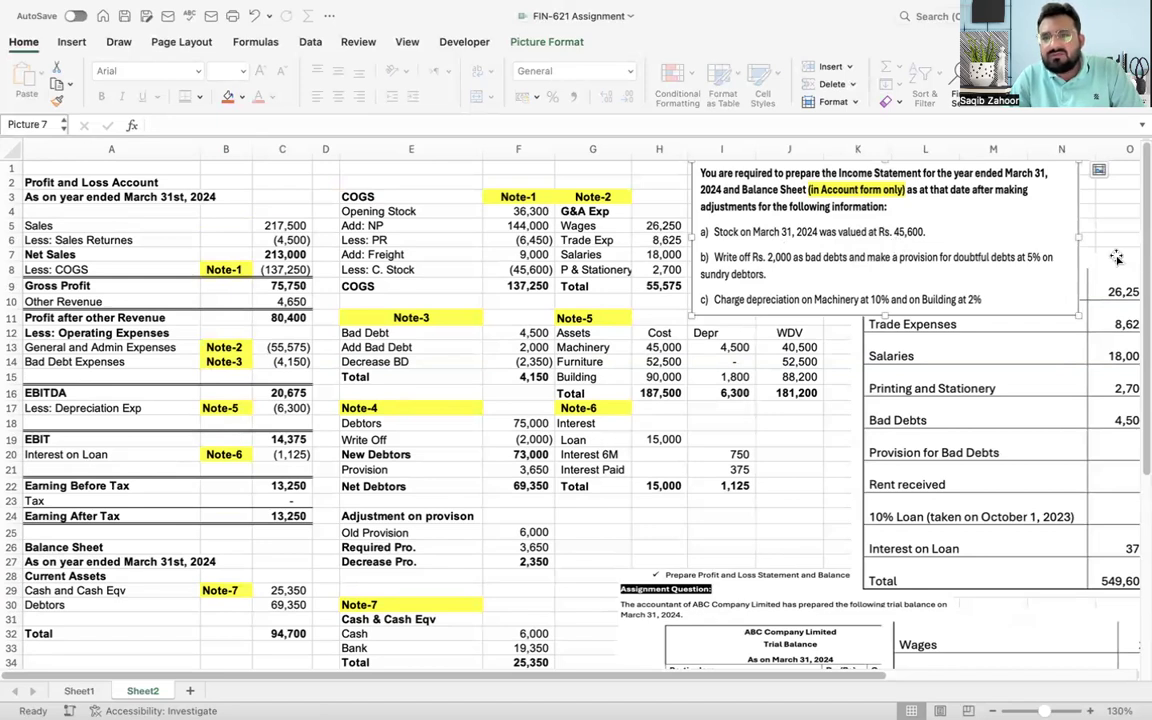
Step: Enter the label Closing Stock in A31, between Debtors and the current assets Total row
scroll(1120, 255, "down", 3)
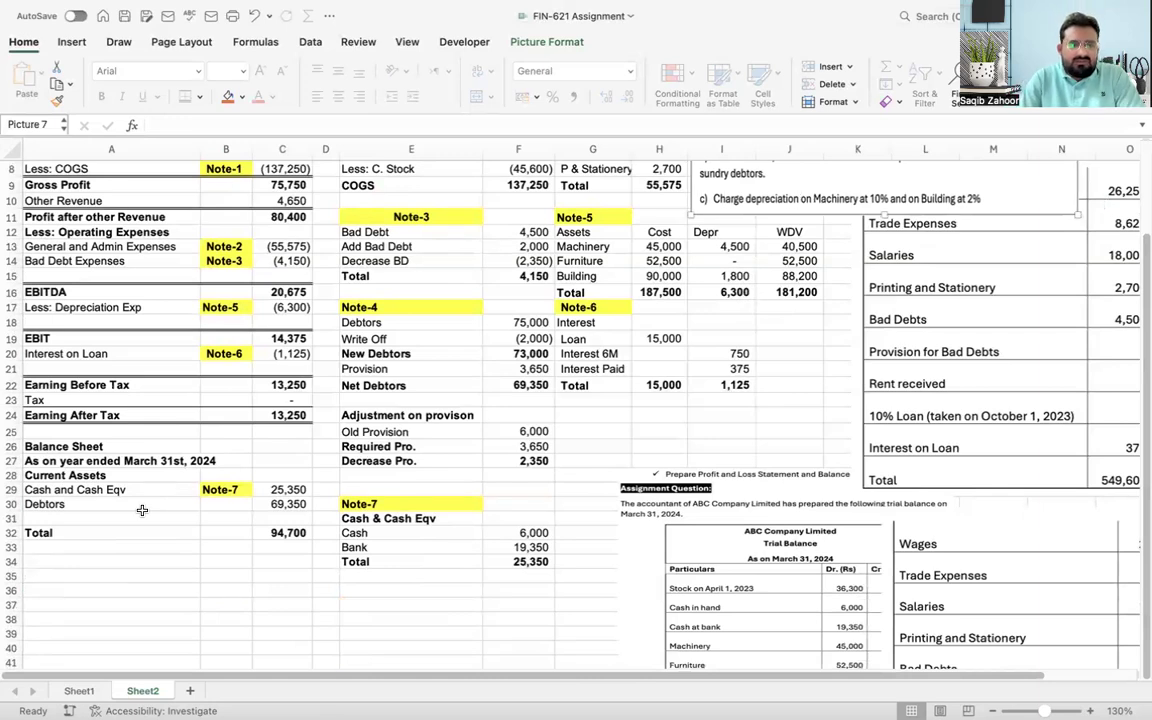
left_click(95, 518)
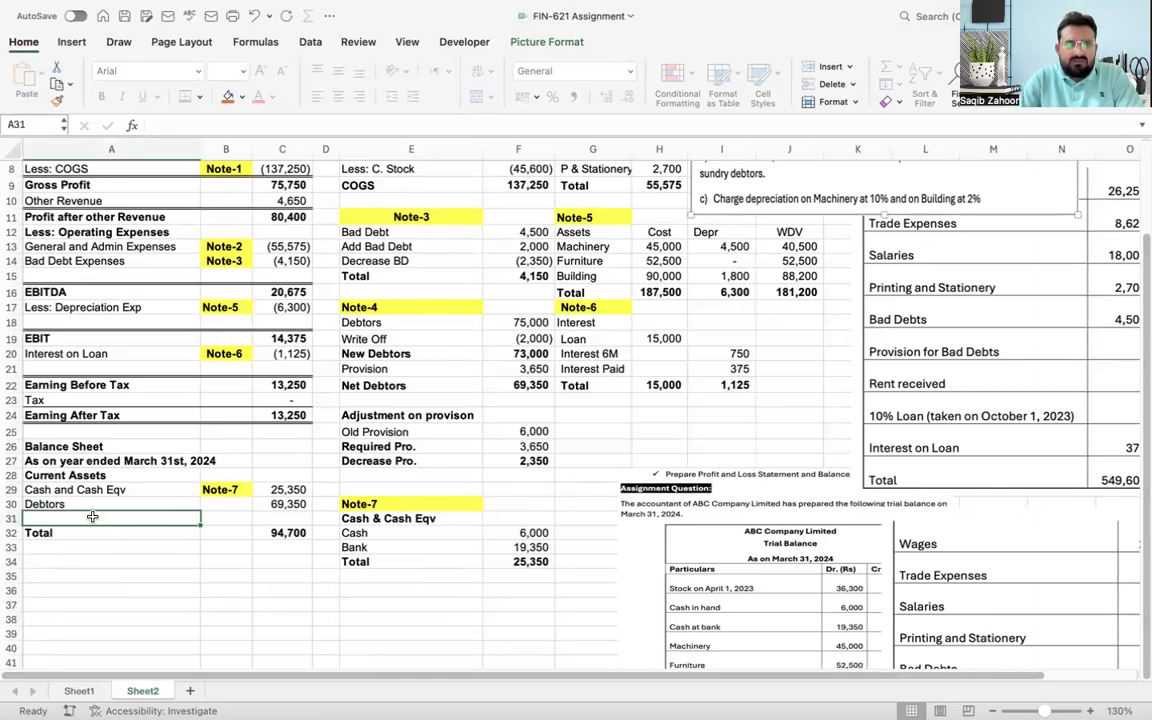
type("Closin")
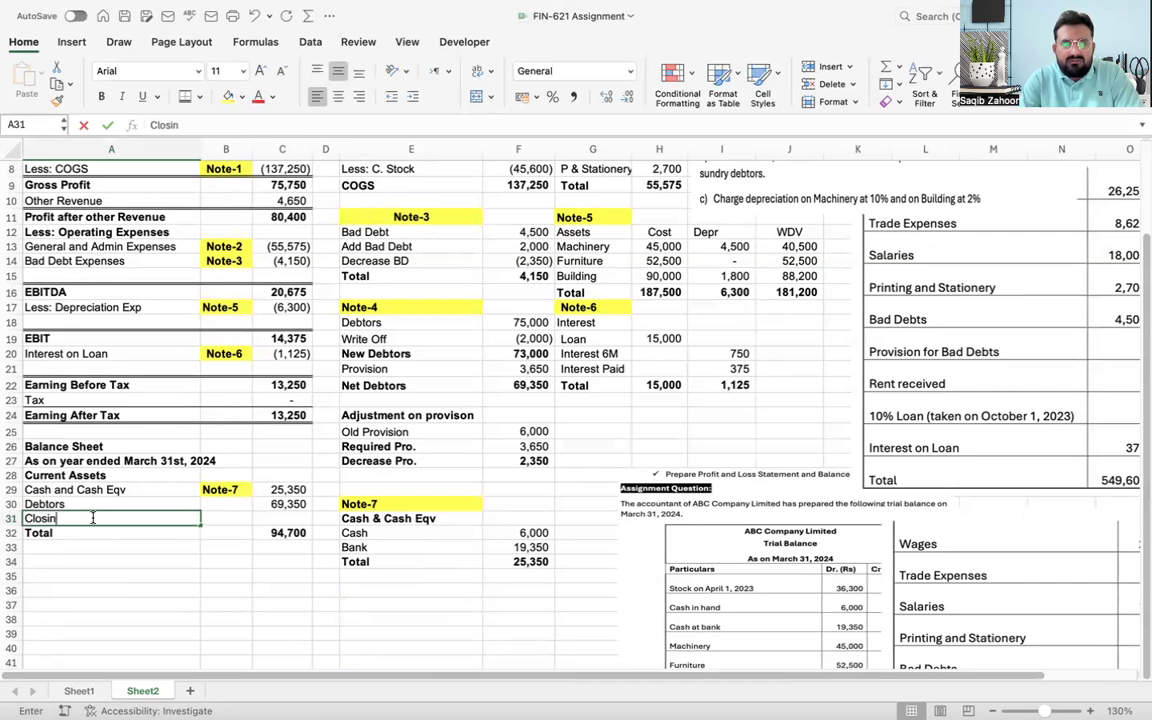
type("g Stock")
key("Tab")
key("Tab")
key("Left")
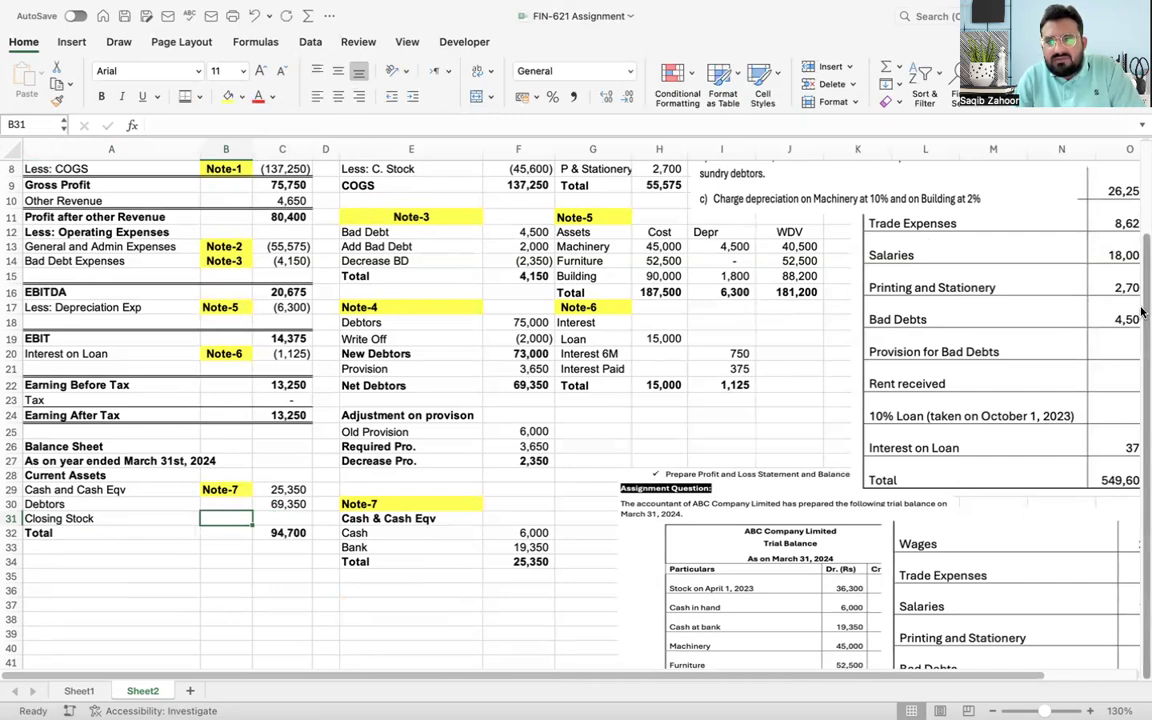
Step: Move the picture with the adjustment information over the upper notes in columns E to H
scroll(1138, 232, "up", 3)
scroll(1028, 200, "up", 1)
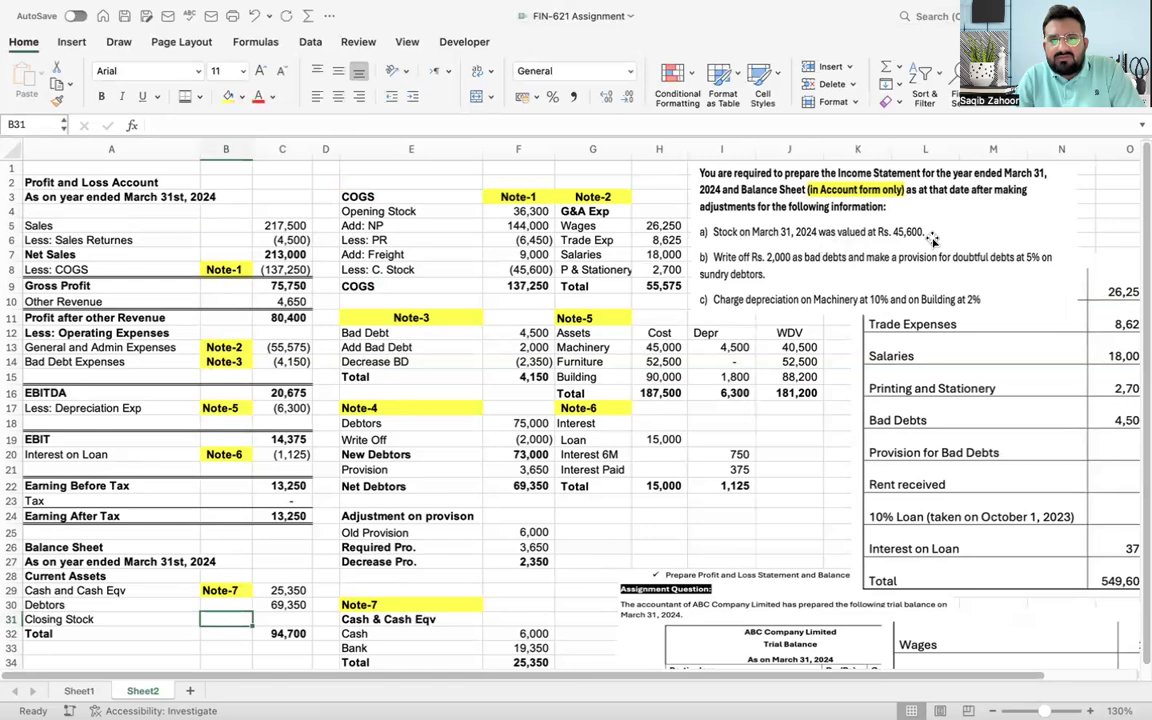
left_click_drag(930, 238, 531, 241)
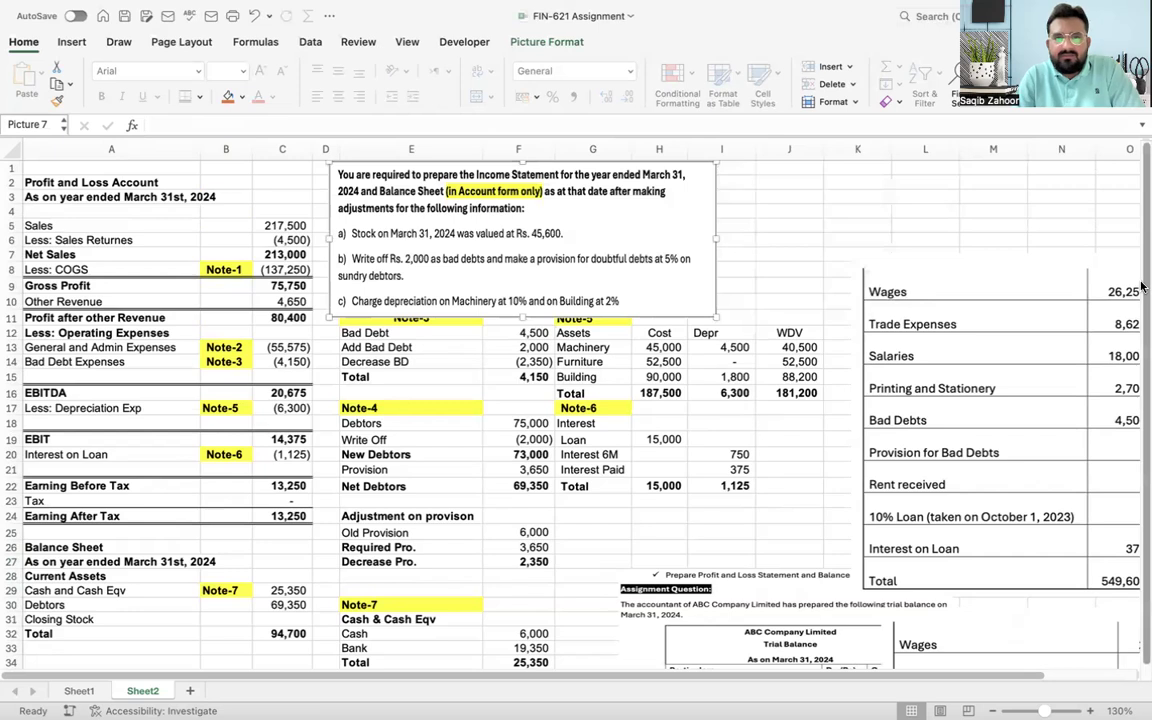
scroll(1141, 300, "down", 1)
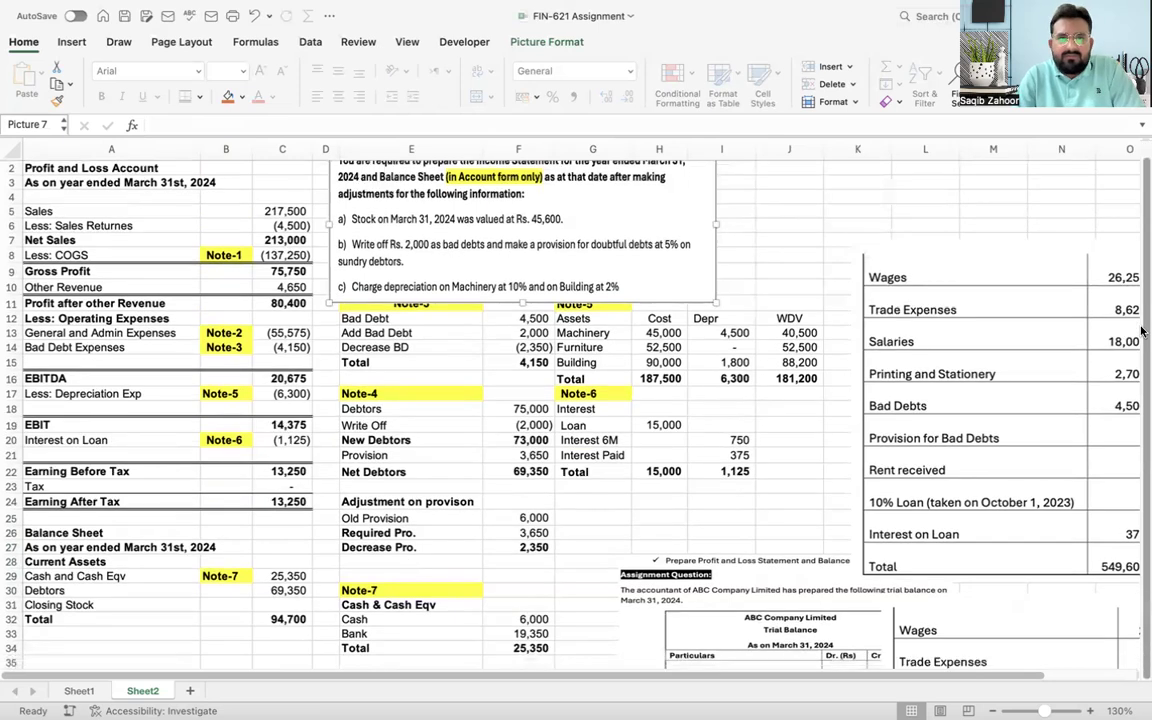
Step: Enter 45,600 as the Closing Stock amount in C31
left_click(58, 606)
key("Right")
key("Right")
type("=")
key("BackSpace")
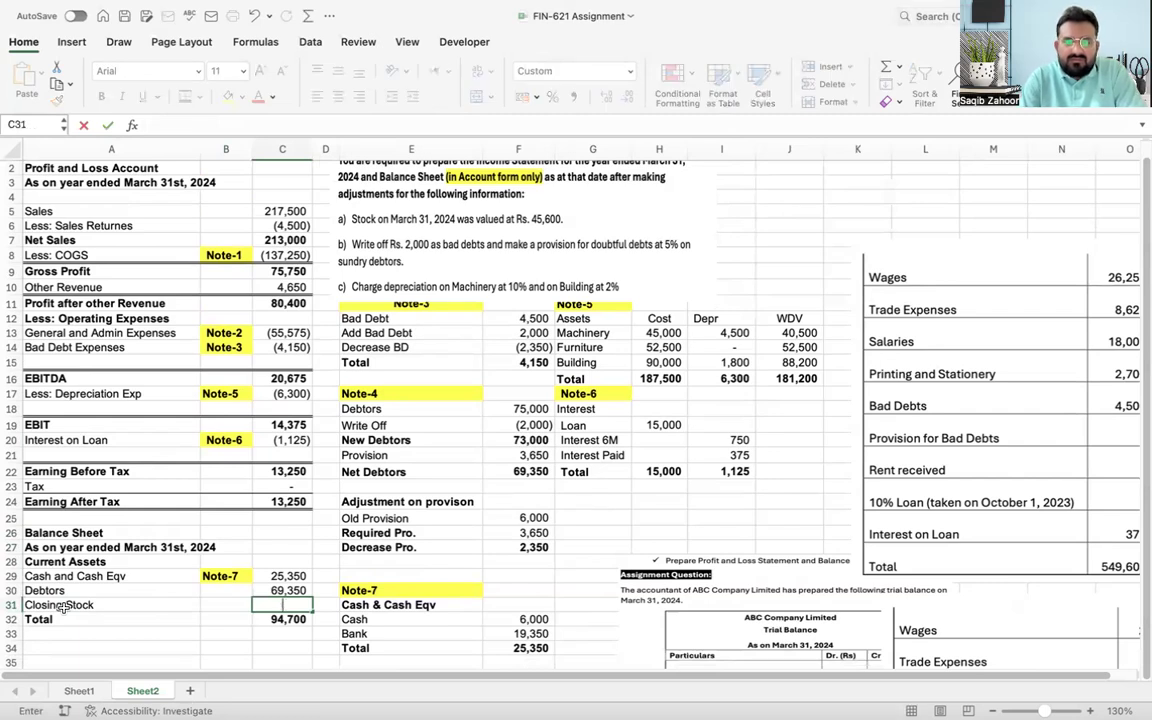
type("45,600")
key("Return")
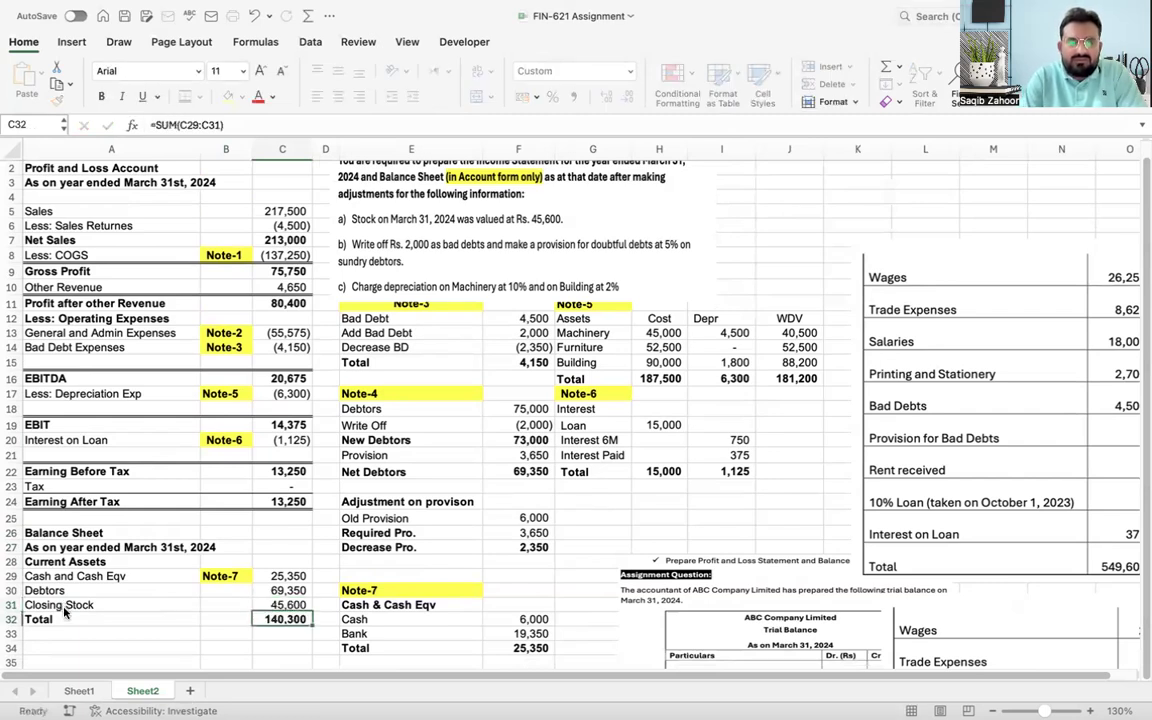
Step: Move the adjustment picture over columns A to E above the Balance Sheet heading, and the trial balance picture over columns G to K from about row 22
key("Left")
key("Left")
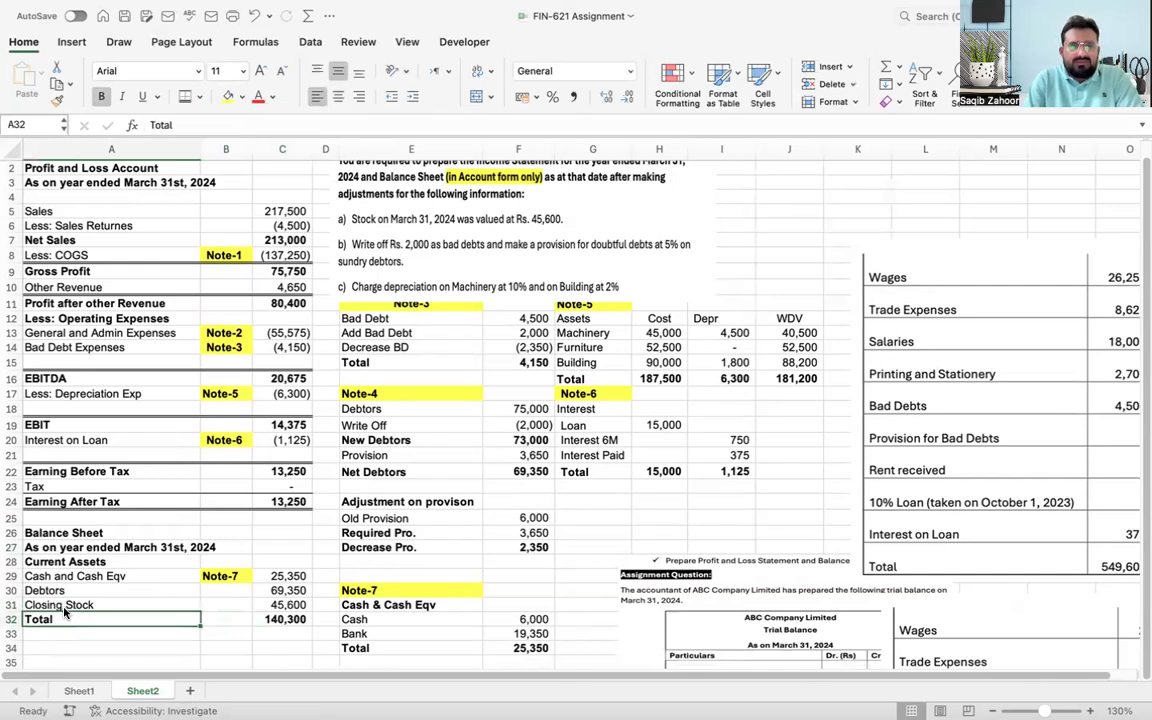
key("Down")
key("Down")
key("Down")
key("Down")
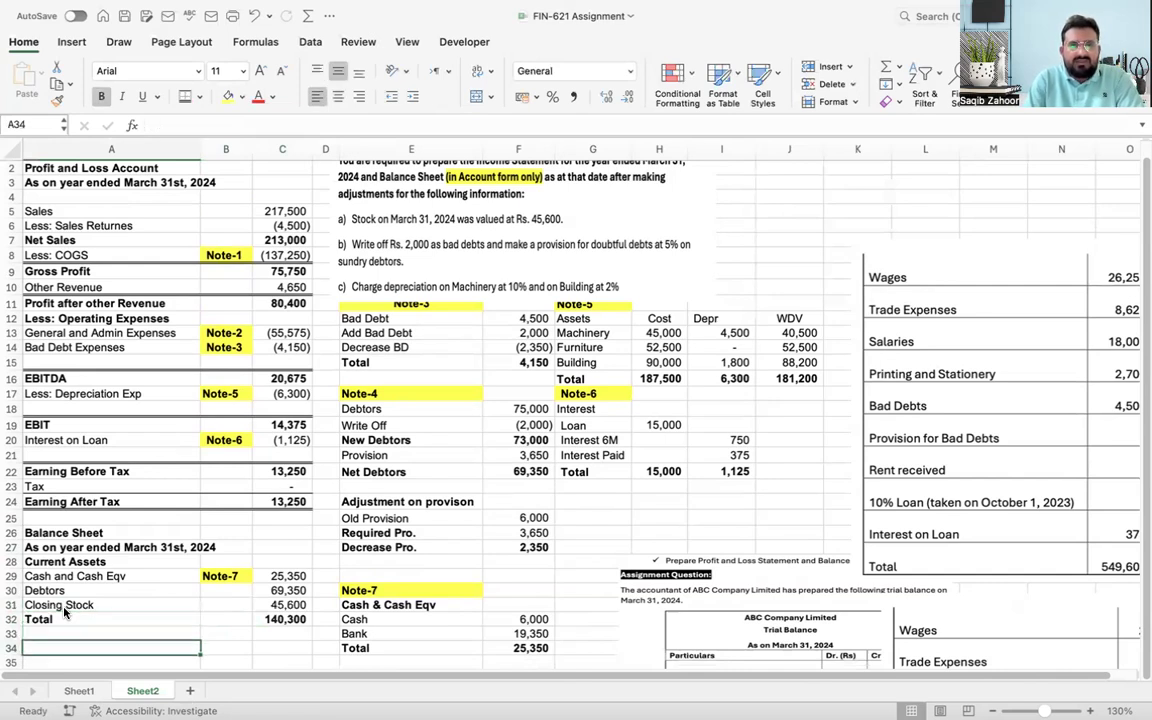
key("Down")
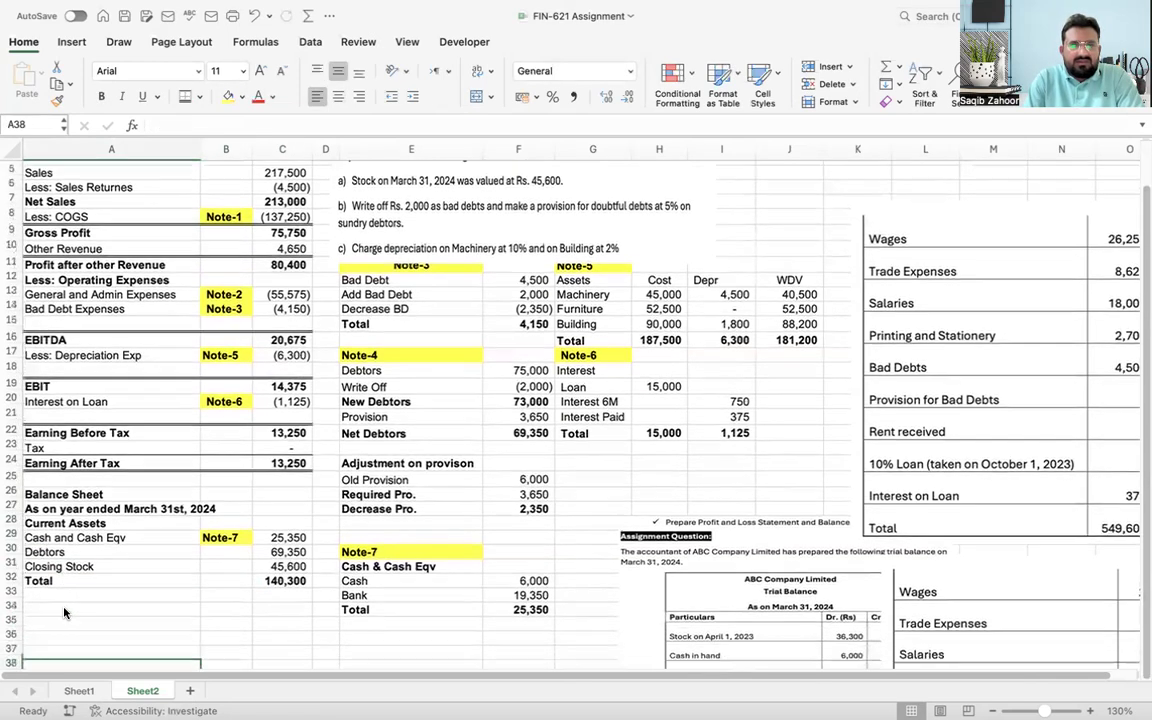
left_click_drag(439, 199, 160, 428)
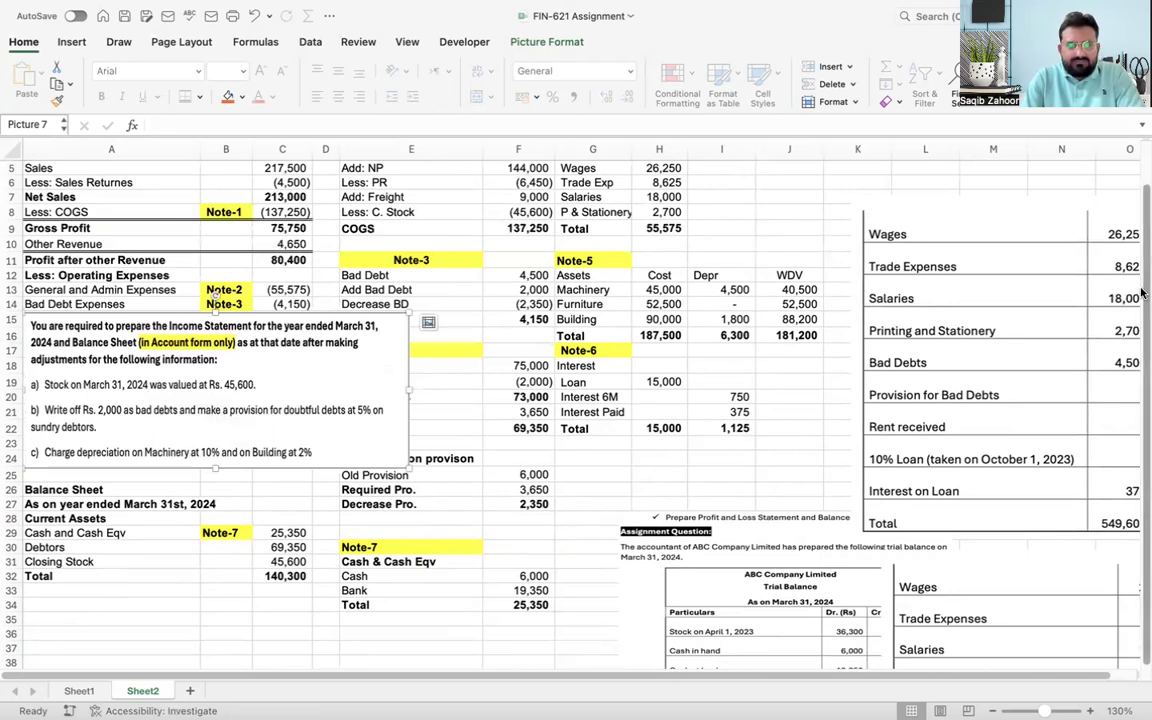
left_click_drag(737, 629, 667, 547)
Step: Enter the heading Fixed Assets in A34, leaving one empty row below the current assets total
left_click(108, 616)
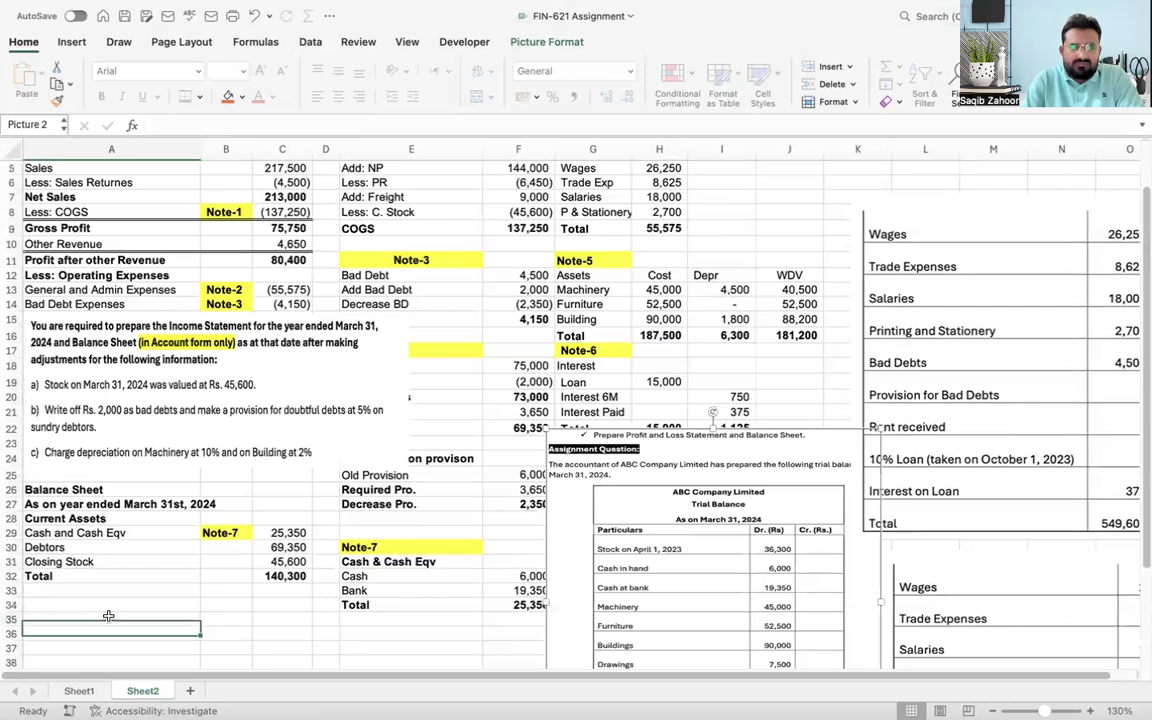
key("Down")
key("Down")
key("Down")
key("Down")
key("Down")
key("Down")
key("Down")
key("Down")
key("Down")
key("Down")
key("Down")
key("Down")
key("Down")
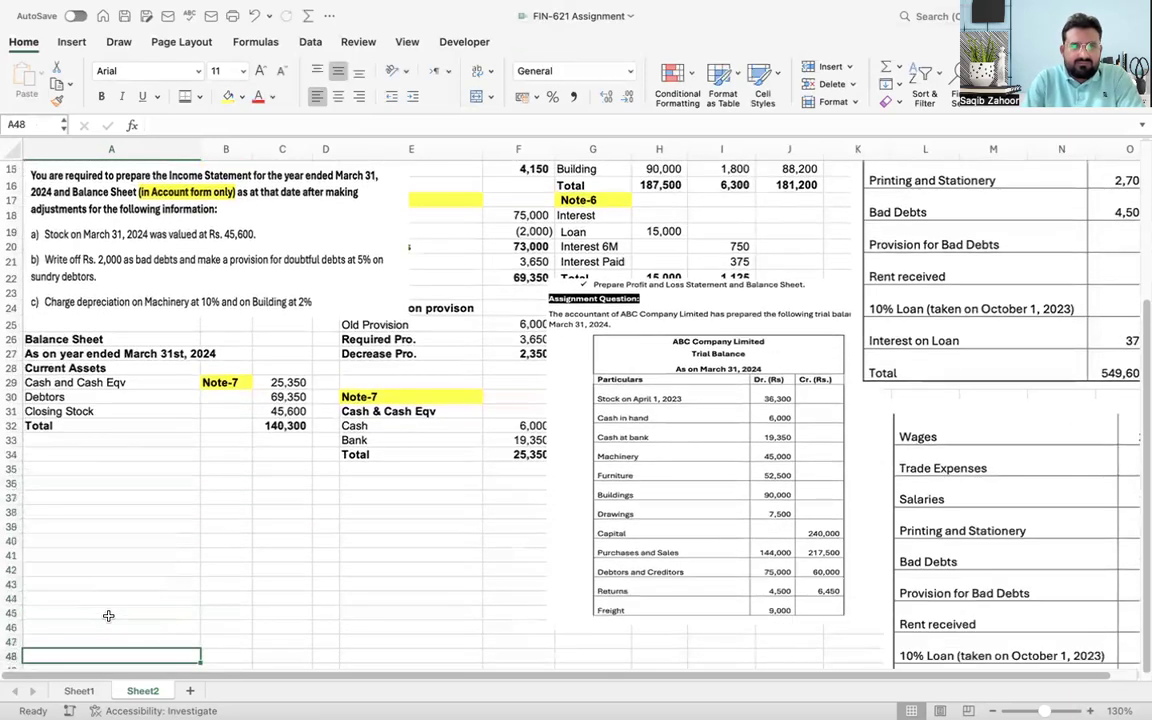
left_click(49, 444)
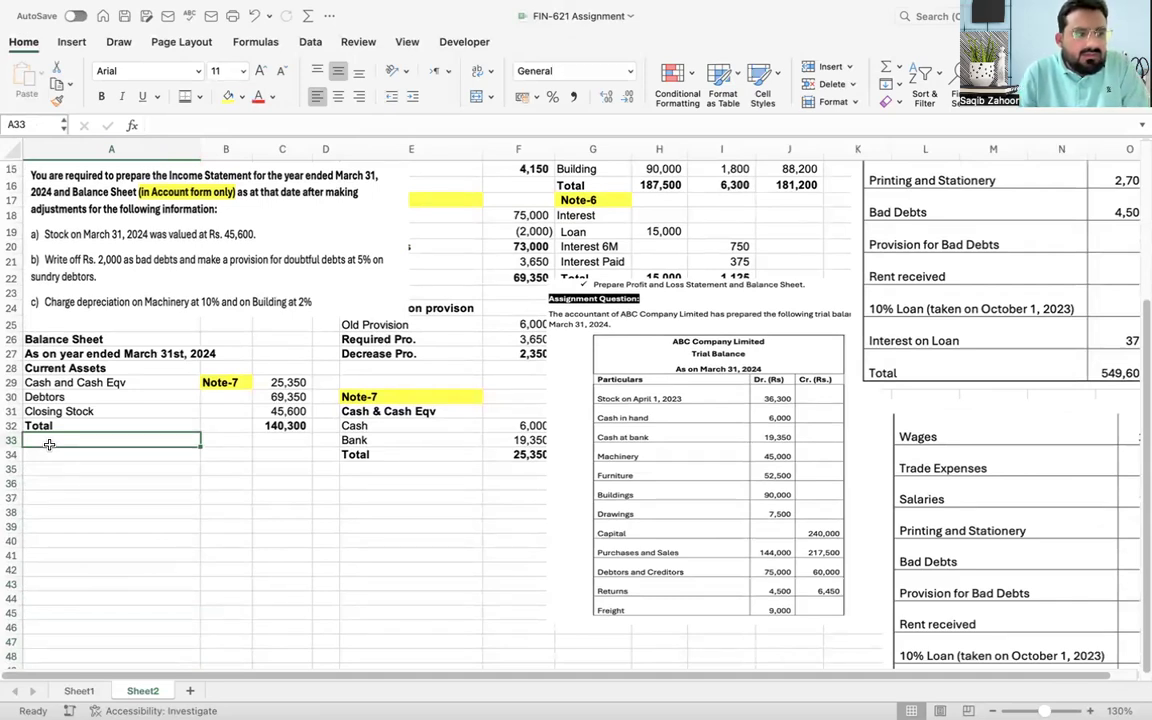
key("Down")
type("Fixed A")
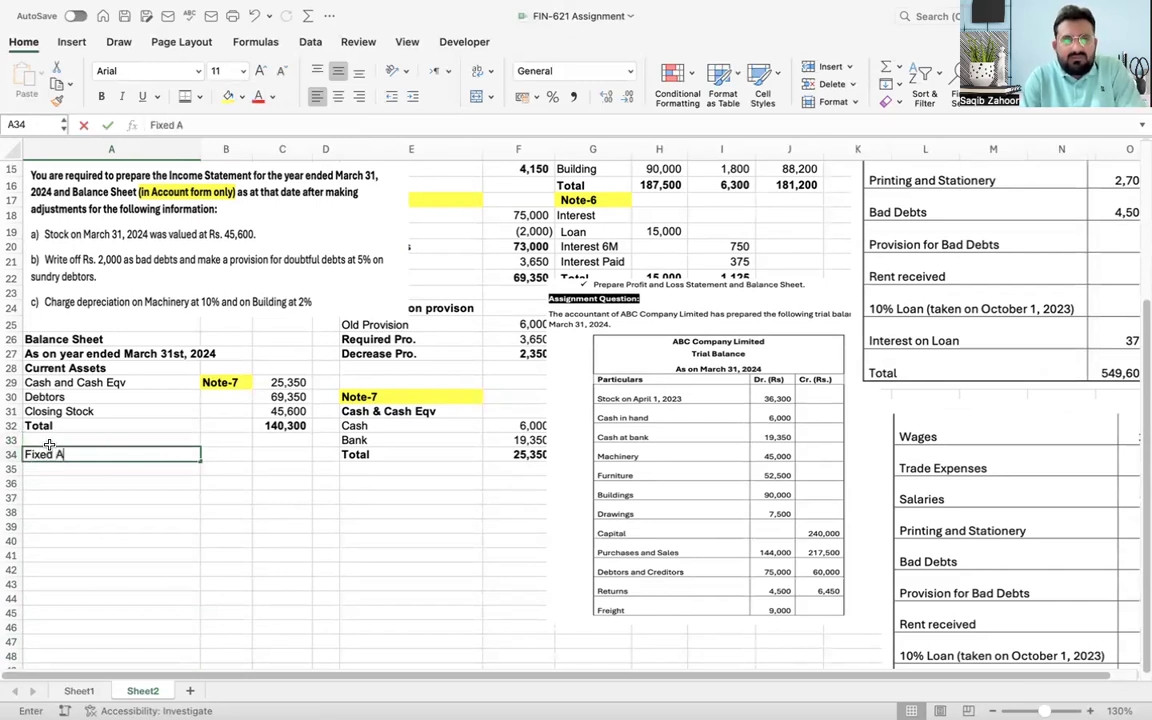
type("ssets")
key("Return")
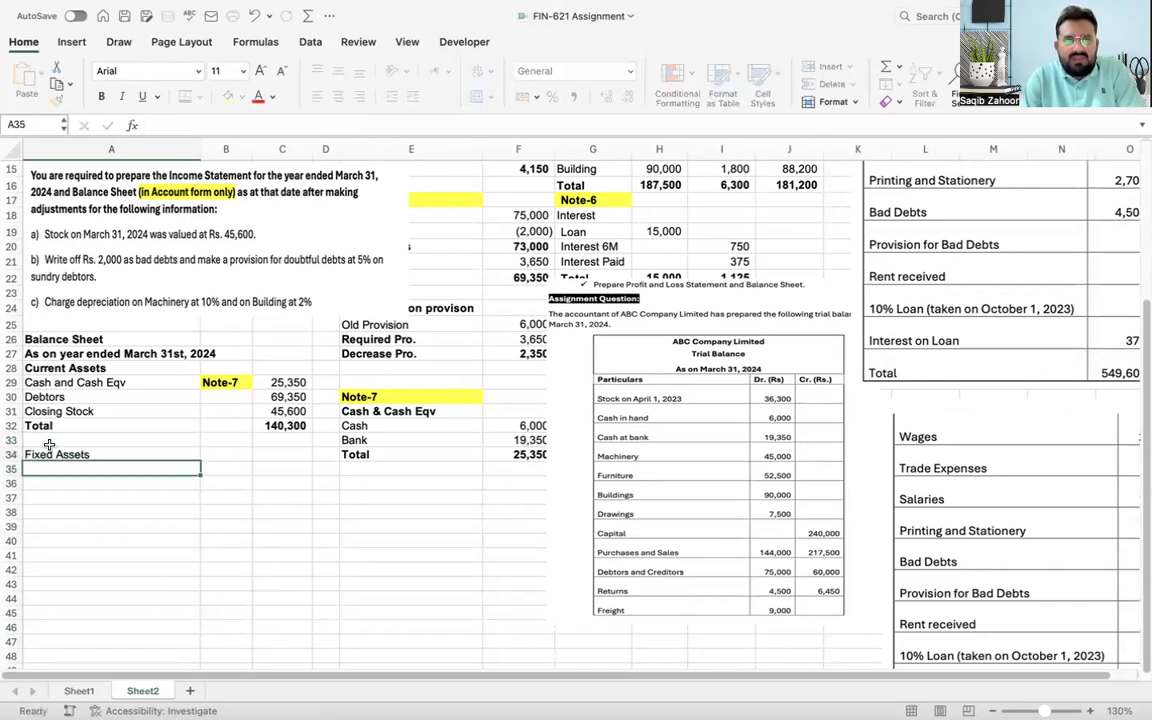
Step: Add a thick bottom border under the Closing Stock row across A31:C31
key("Up")
key("Up")
key("Up")
key("Up")
key("shift+Right")
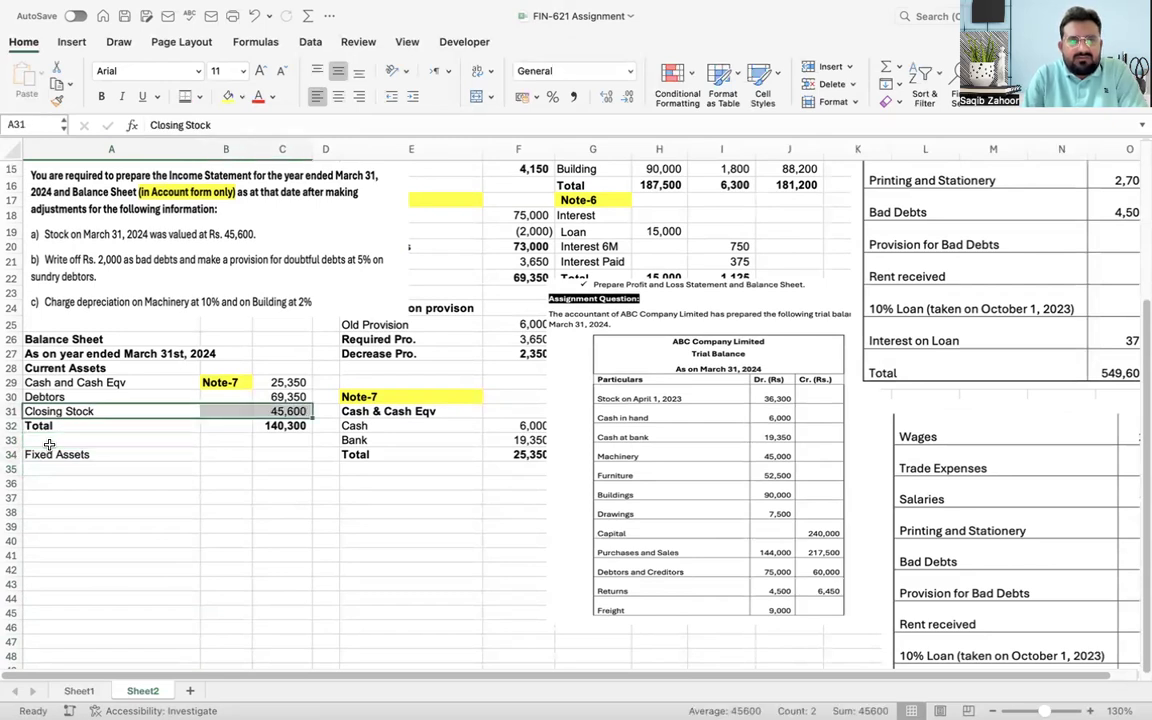
left_click(200, 97)
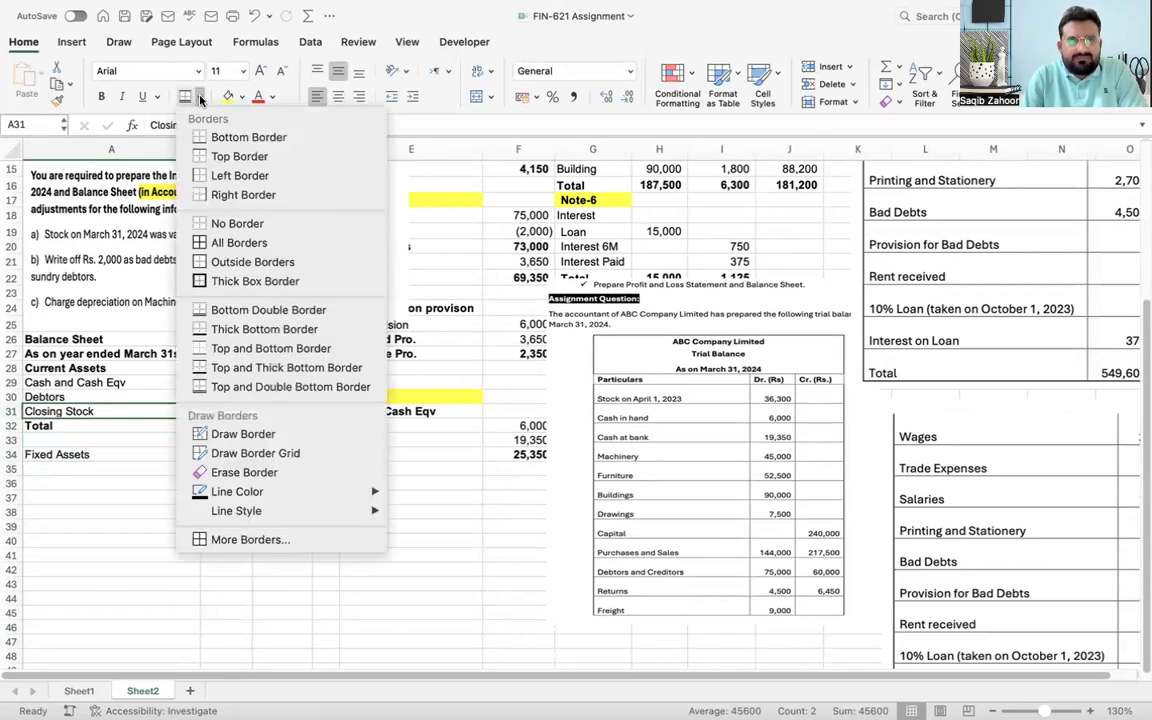
left_click(262, 328)
Step: Link A35:A37 under Fixed Assets to the asset names Machinery, Furniture and Building in Note-5, starting from G13
left_click(72, 470)
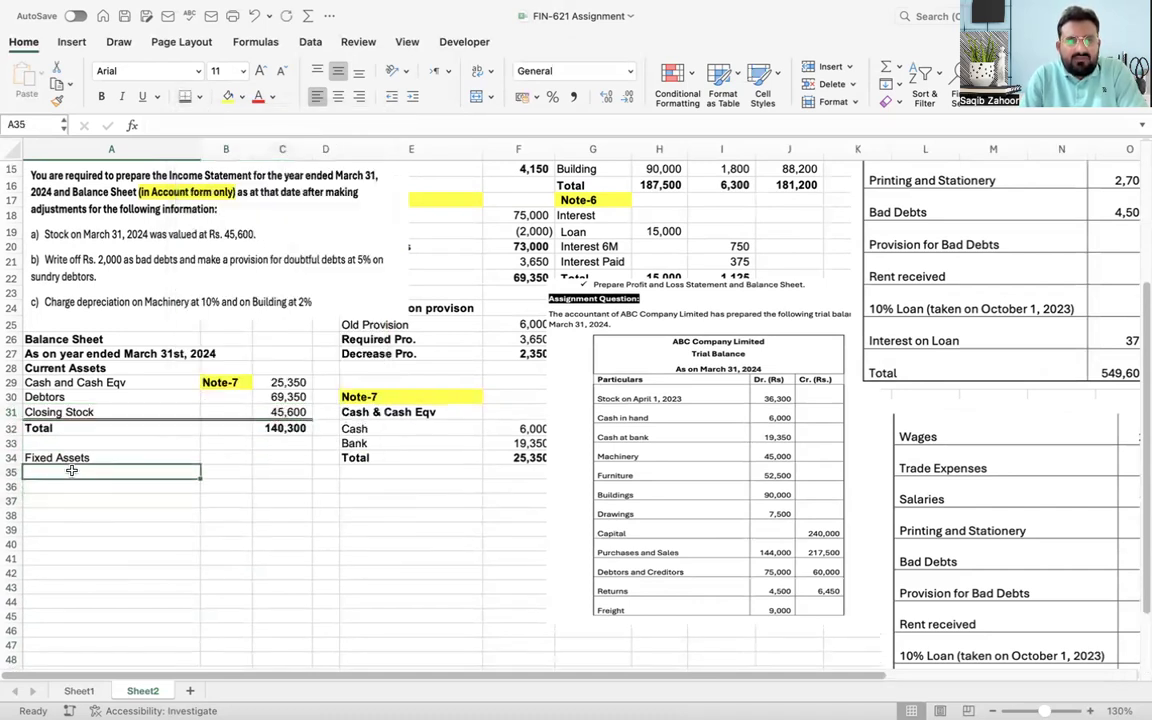
type("=")
left_click(693, 218)
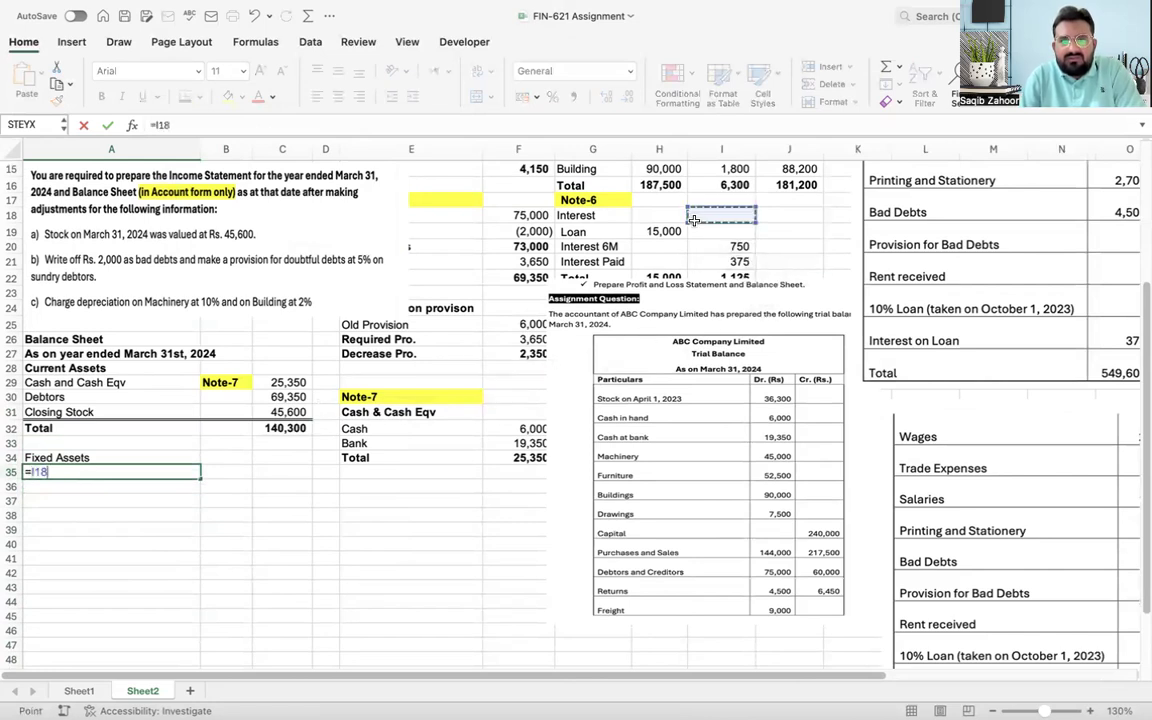
key("Up")
key("Up")
key("Up")
key("Up")
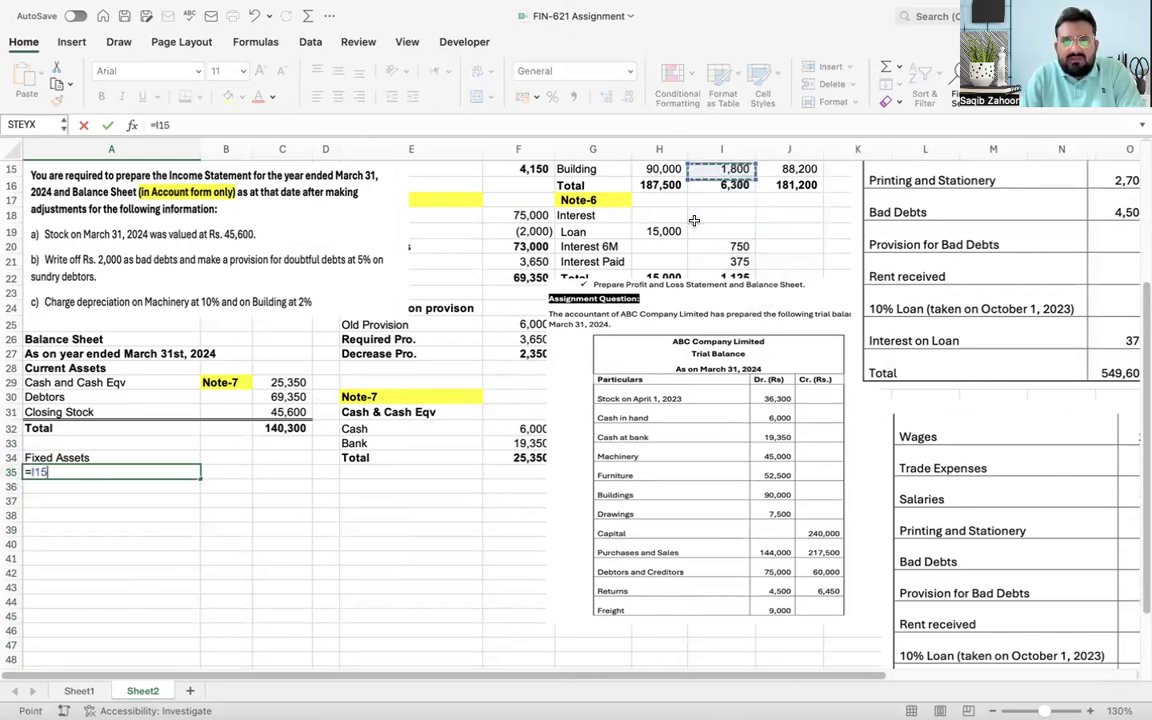
key("Left")
key("Left")
key("Down")
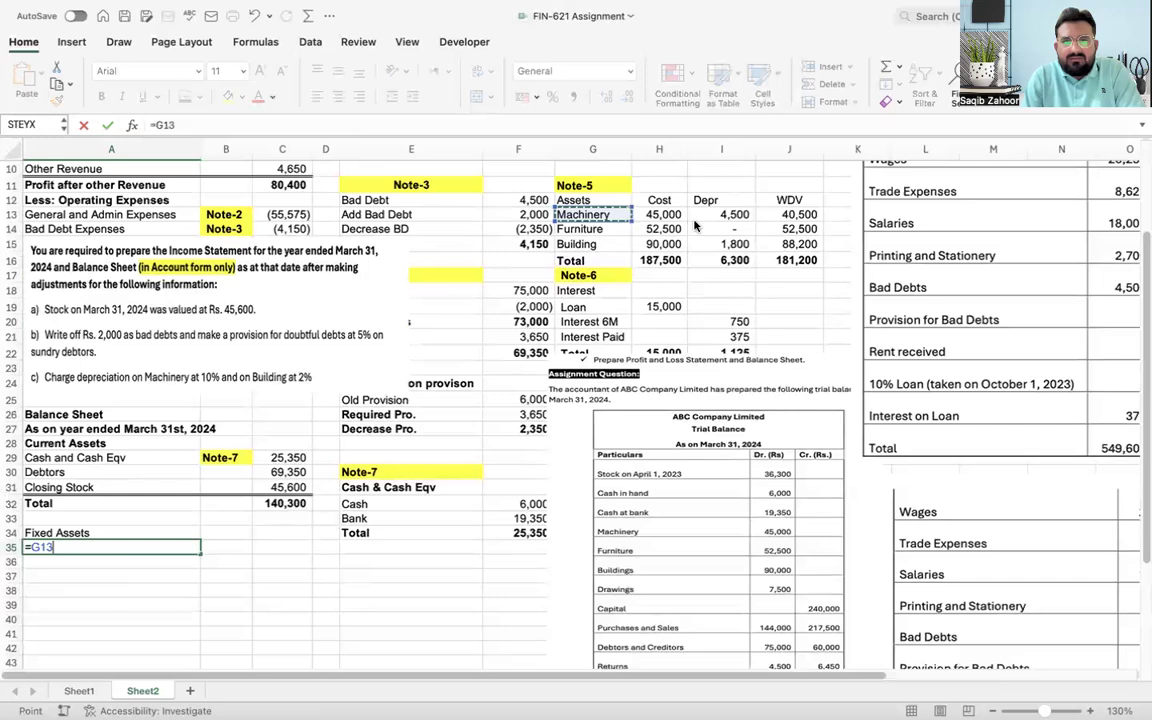
key("Return")
key("ctrl+d")
key("Down")
key("ctrl+d")
Step: Link the Machinery amount in C35 to its WDV in Note-5
key("Up")
key("Up")
key("Right")
key("Right")
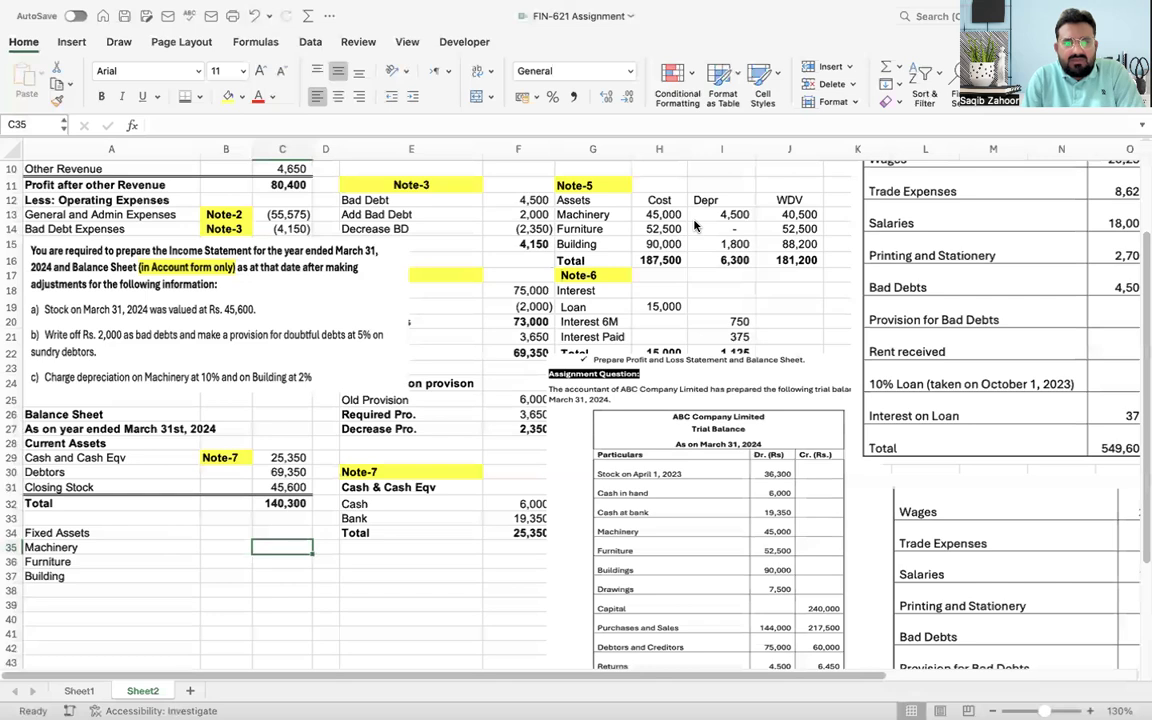
type("=")
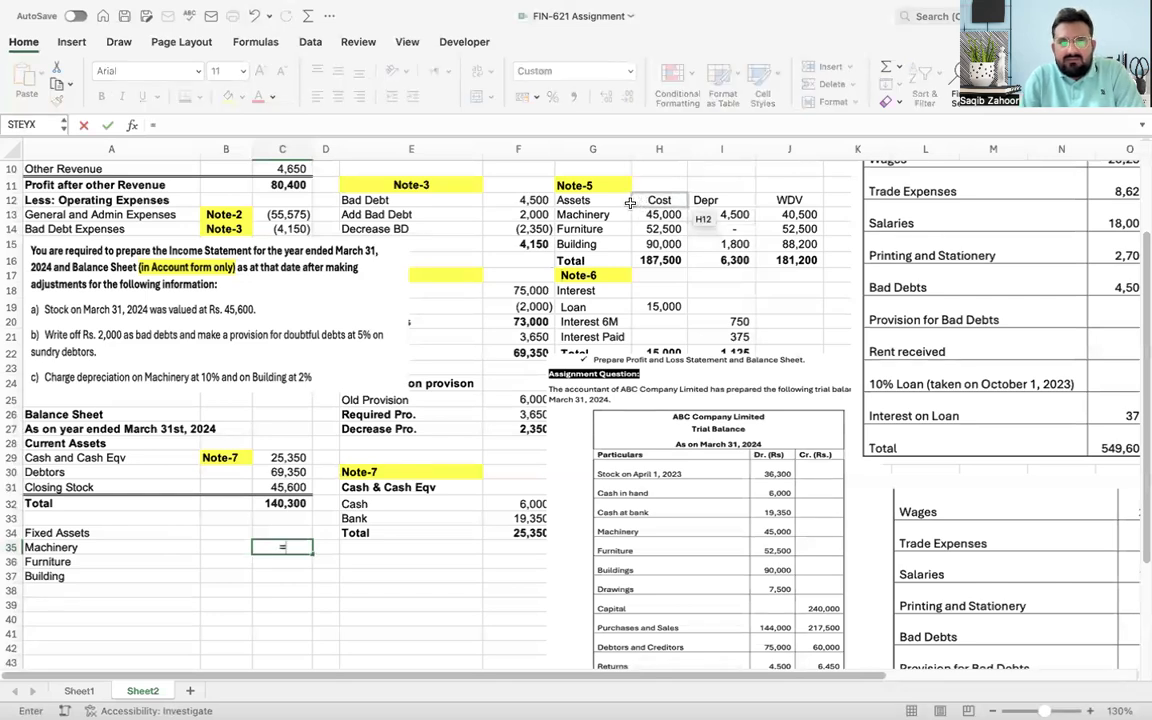
left_click(665, 215)
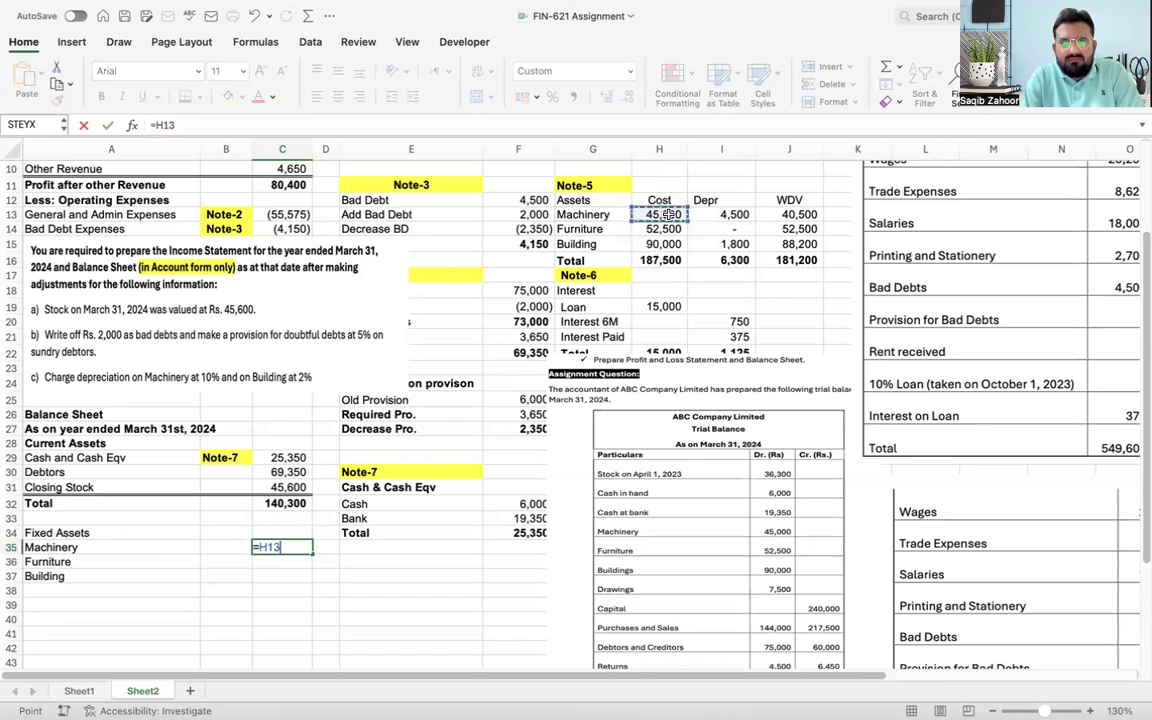
key("Right")
key("Right")
key("Return")
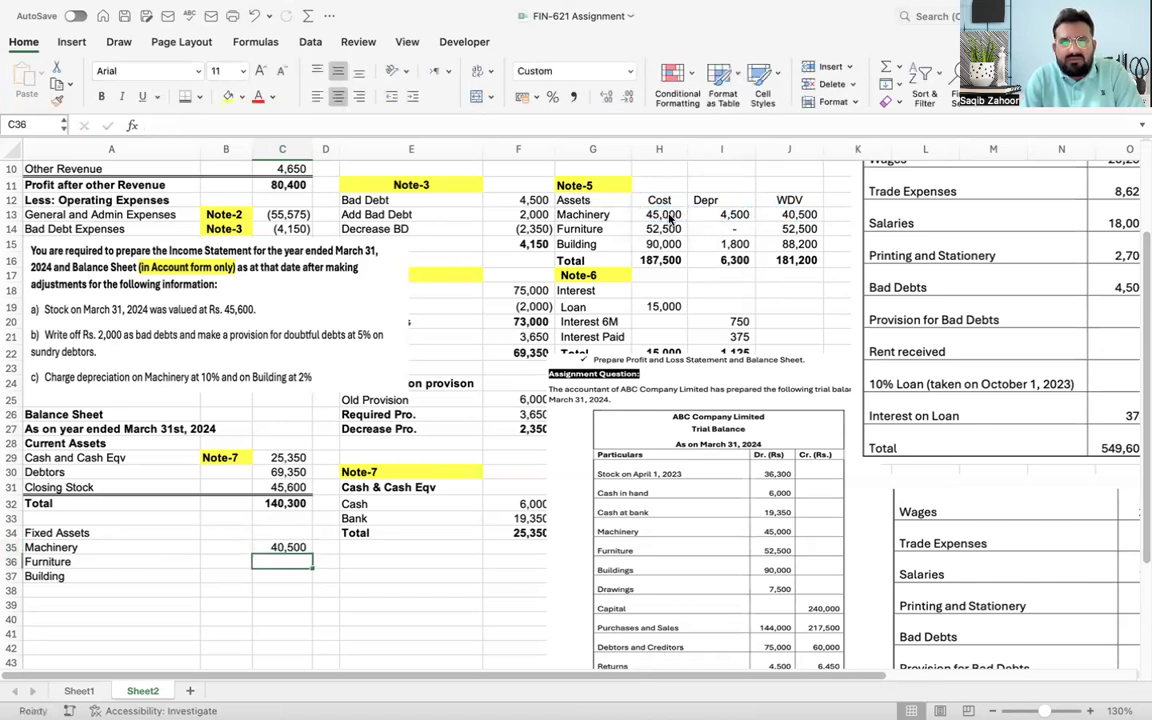
Step: Link the Machinery, Furniture and Building amounts in C35:C37 to their Cost values in Note-5
key("Up")
type("=")
left_click(665, 215)
key("Return")
type("=")
left_click(665, 215)
key("Down")
key("Return")
key("ctrl+d")
Step: Add a Note-5 reference beside Machinery, Furniture and Building in B35:B37, linked to the Note-5 heading in G11
key("Left")
key("Up")
key("Up")
type("=")
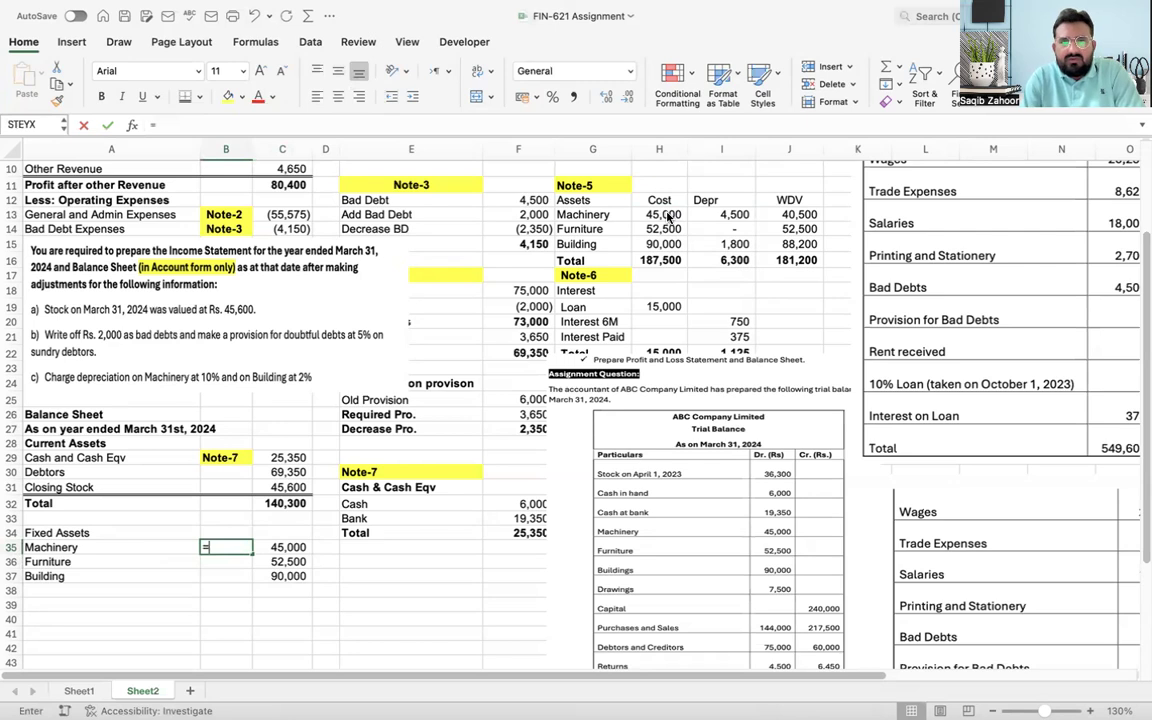
left_click(576, 190)
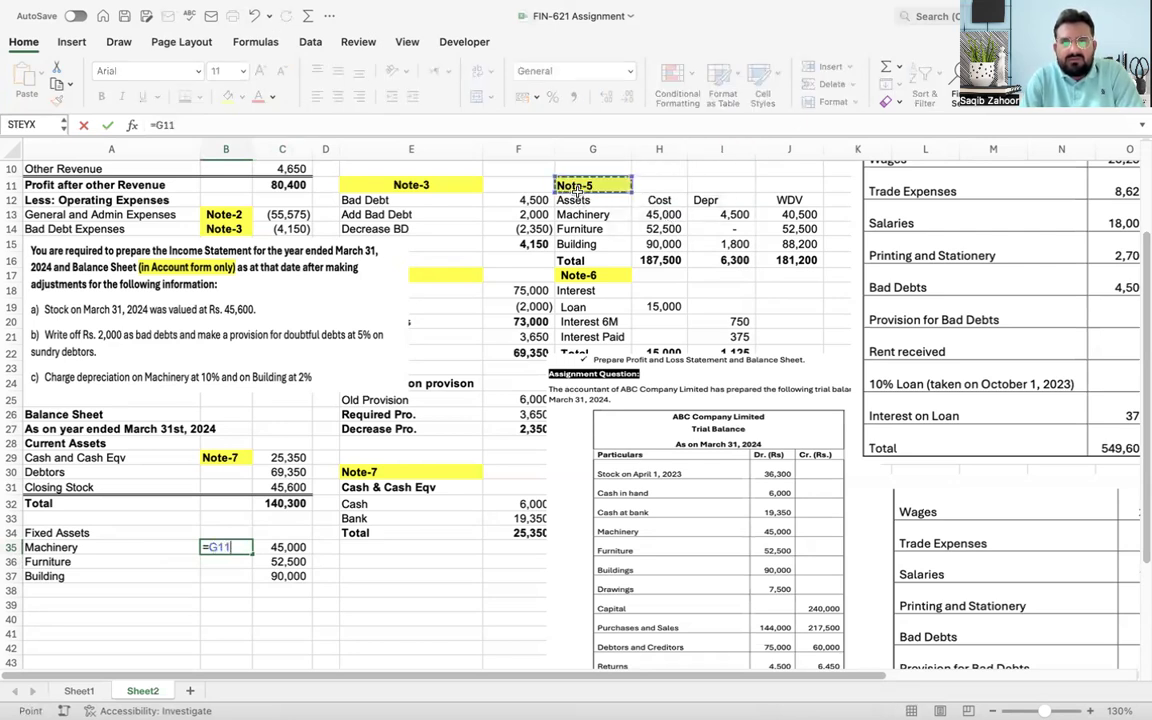
key("Return")
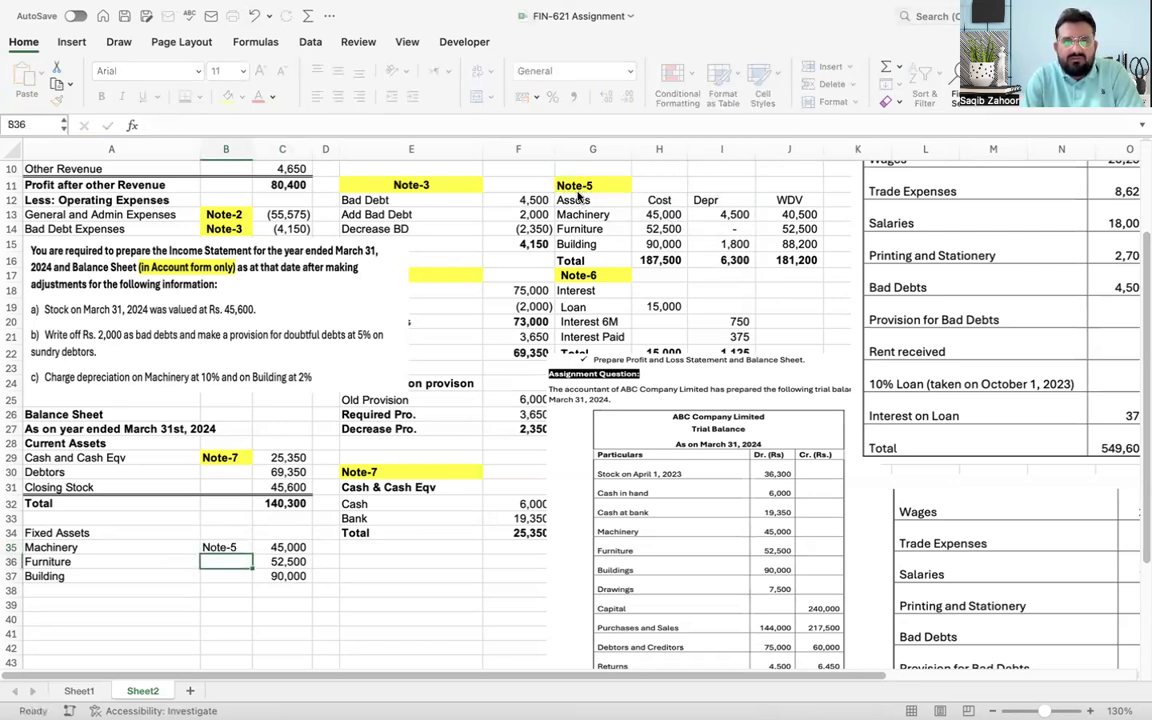
type("=")
left_click(577, 191)
key("Return")
type("=")
key("Up")
key("Return")
Step: Make the Note-5 references in B35:B37 bold with a yellow fill
key("Up")
key("Up")
key("Up")
key("shift+Down")
key("shift+Down")
key("ctrl+b")
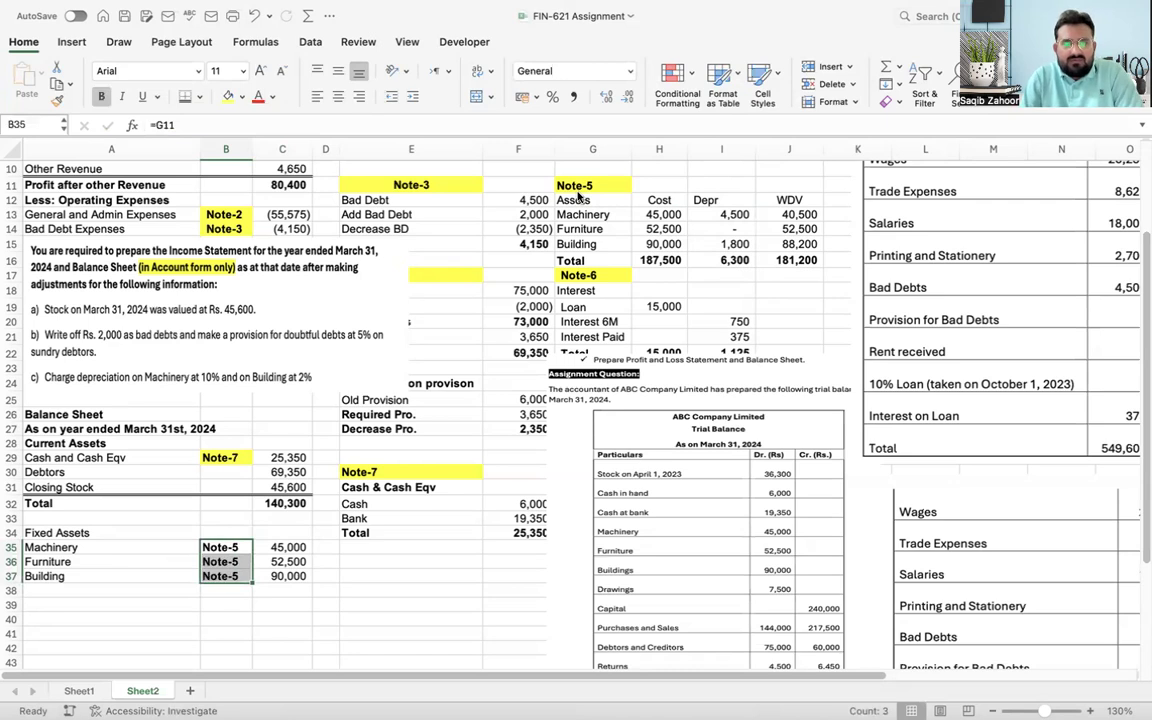
left_click(228, 96)
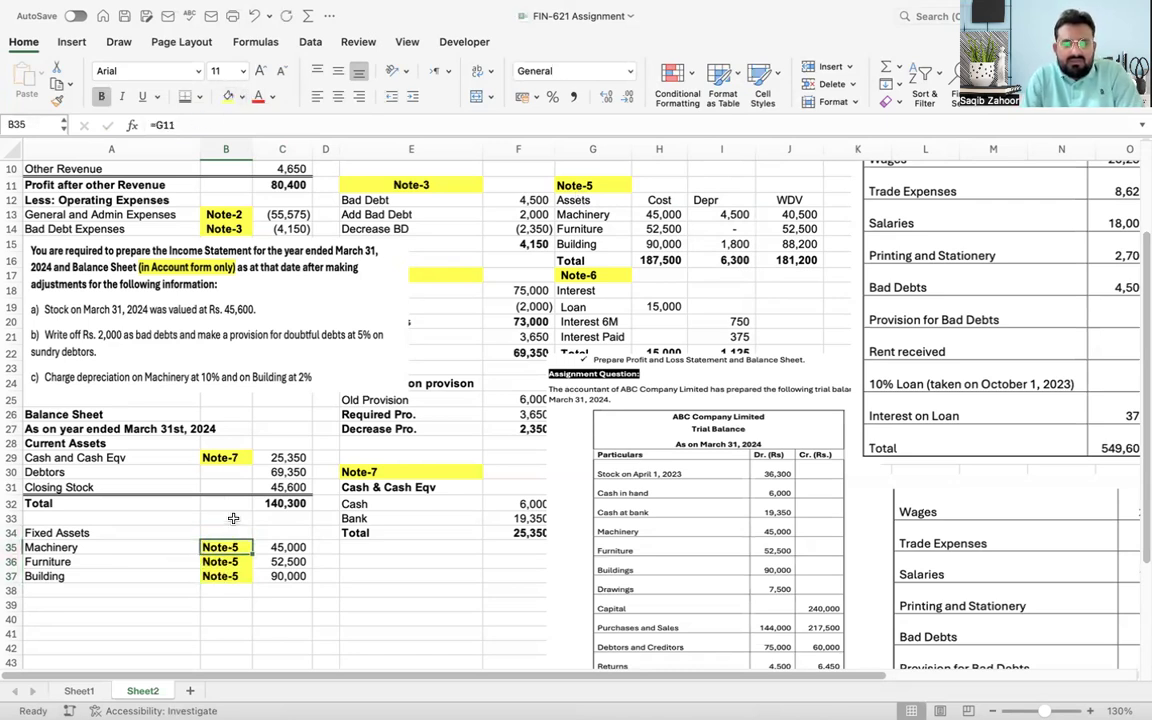
Step: Move the Note-5 reference from B35 to B34 beside Fixed Assets and clear the contents of B36:B37
key("super+x")
key("Up")
key("super+v")
key("Down")
key("Down")
key("shift+Down")
key("Delete")
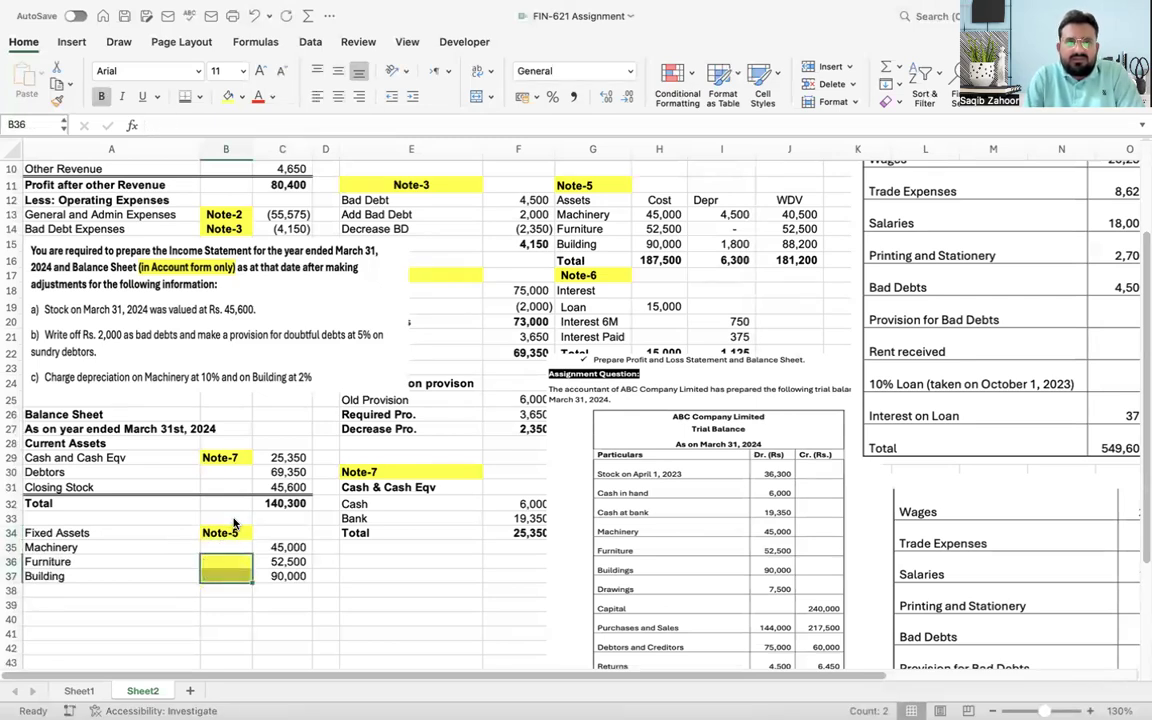
left_click(226, 590)
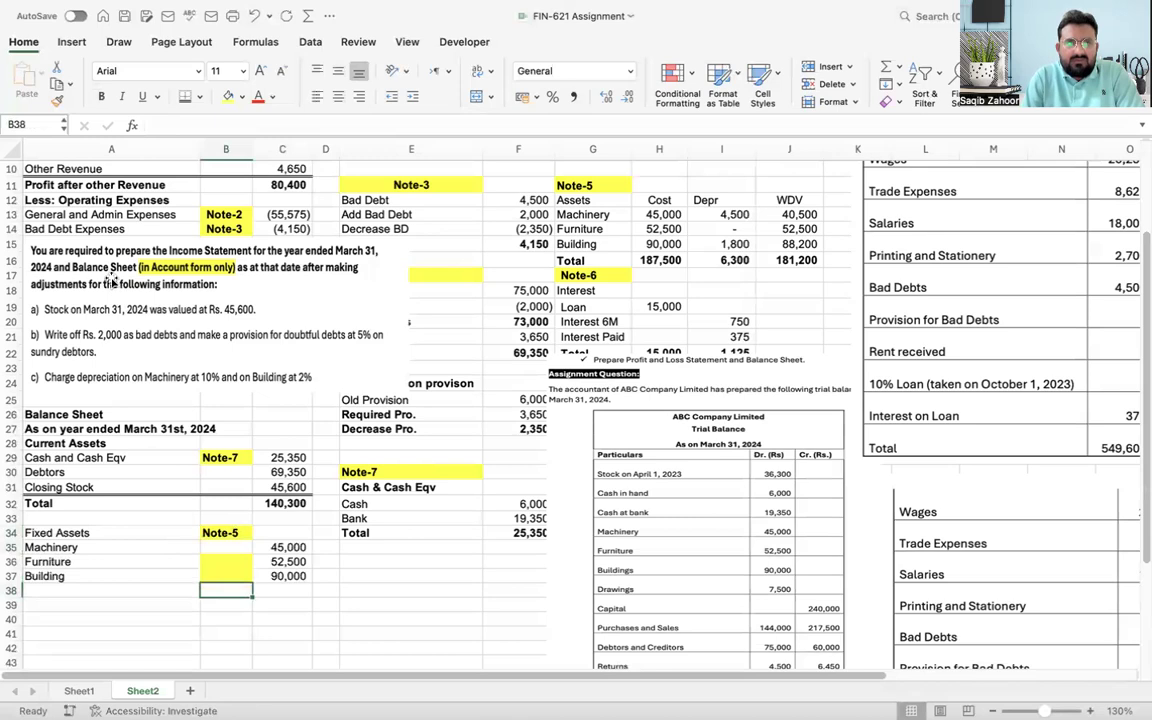
Step: Remove the yellow fill from B36:B37 using the plain format of B38, and make the Fixed Assets heading in A34 bold
left_click(57, 98)
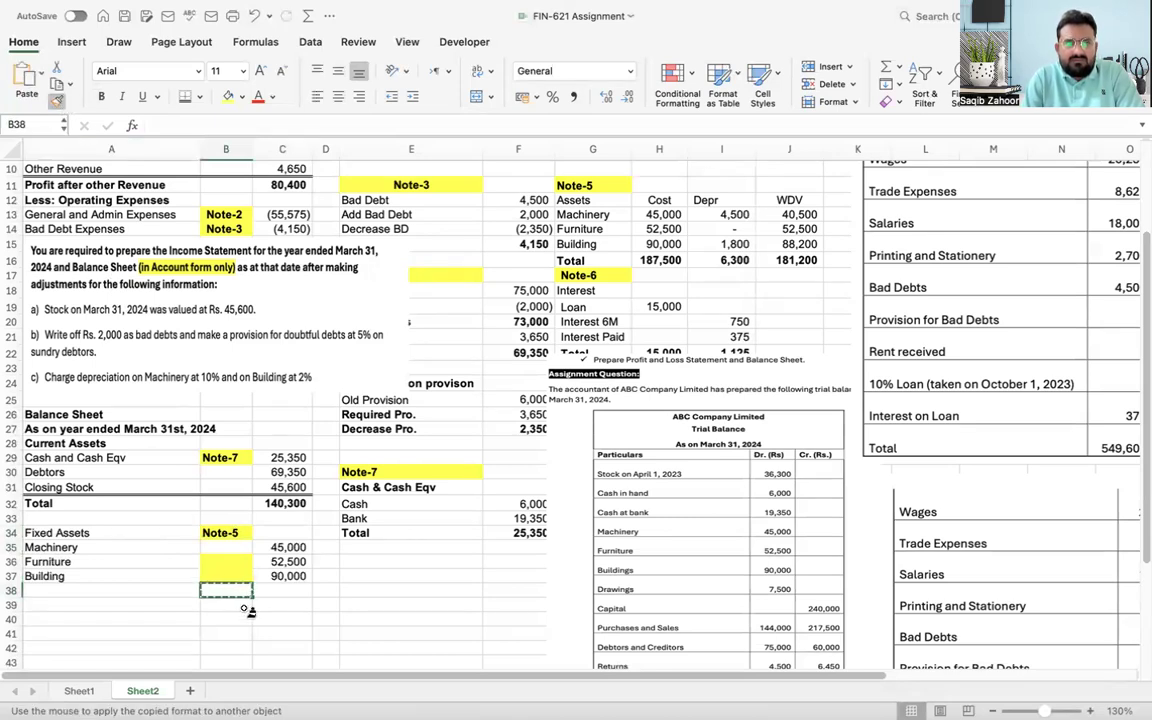
left_click_drag(226, 562, 226, 578)
left_click(144, 580)
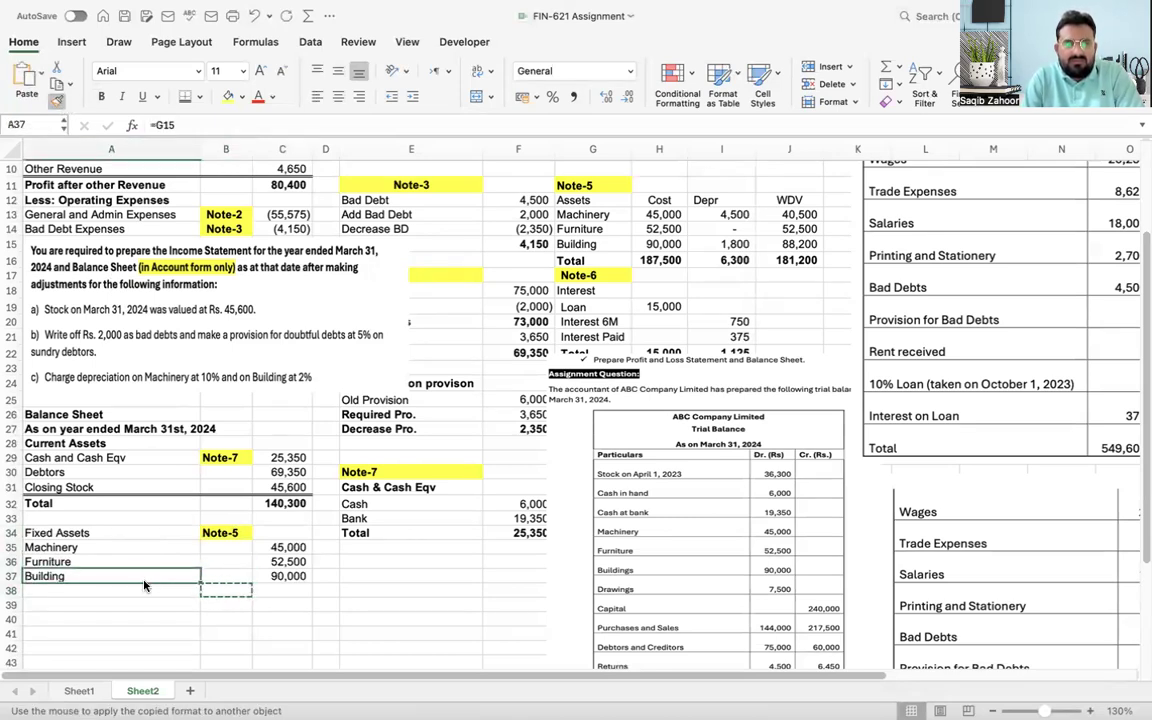
left_click(70, 534)
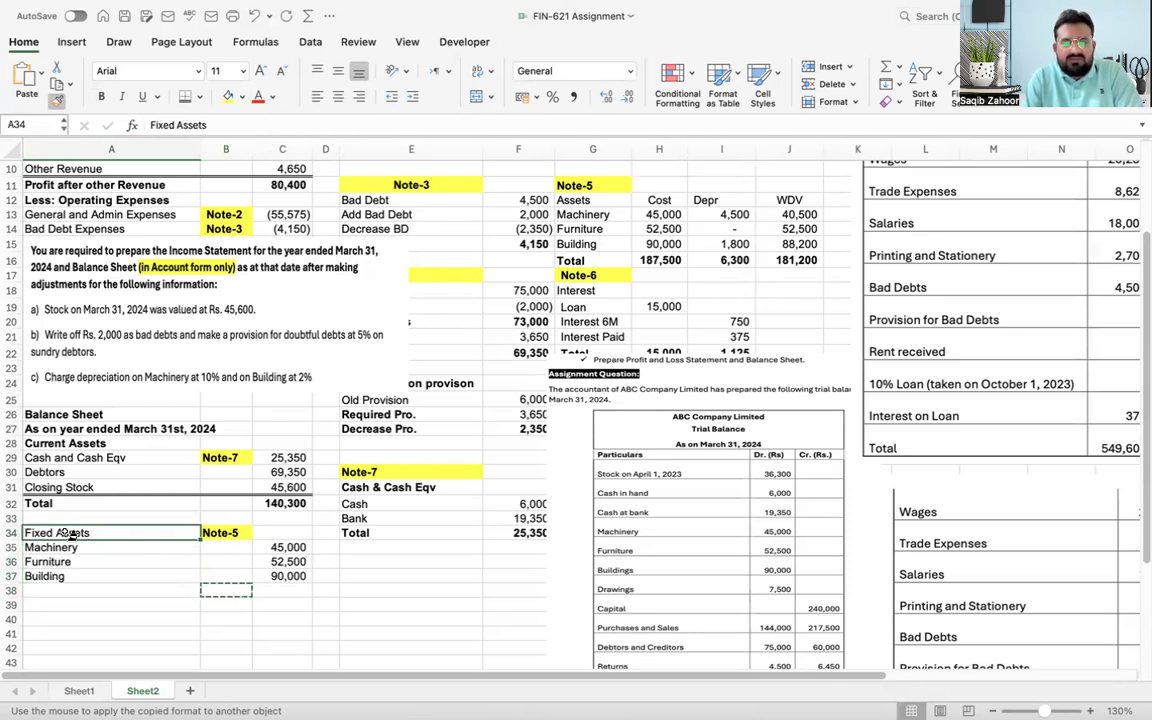
key("Escape")
key("ctrl+b")
Step: Enter the label "Acc. Depr on Machinery" in A38, below Building
key("Down")
key("Down")
key("Down")
key("Down")
key("Down")
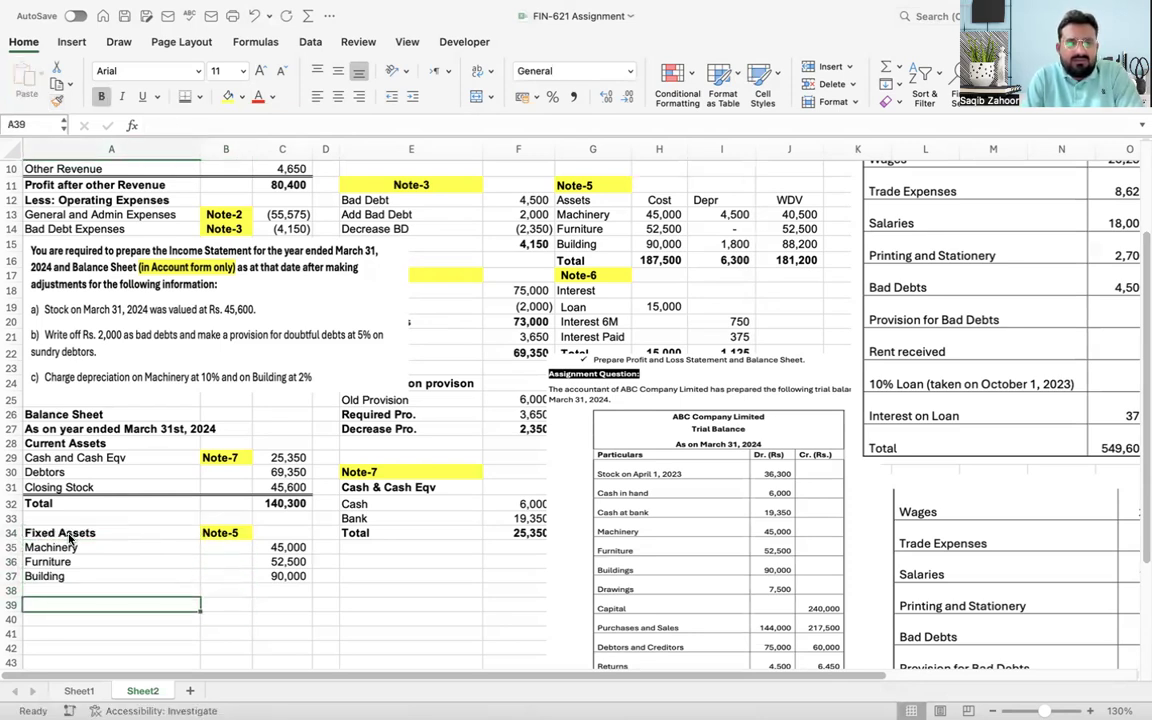
key("Up")
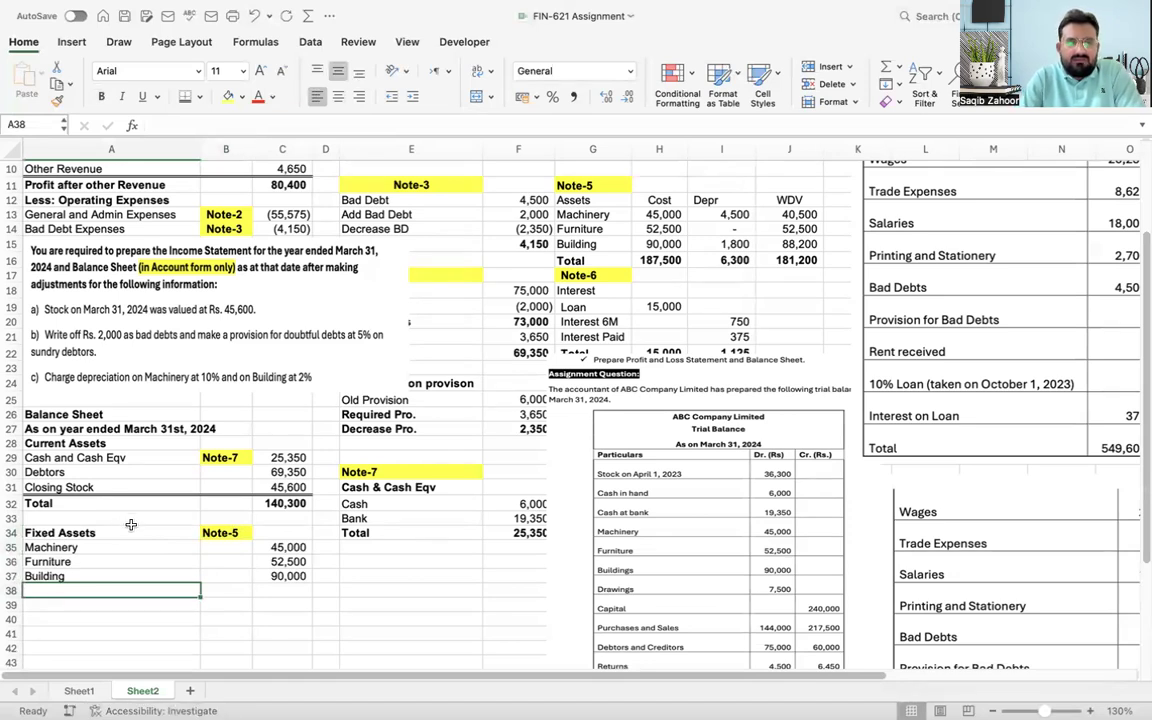
type("Accumu")
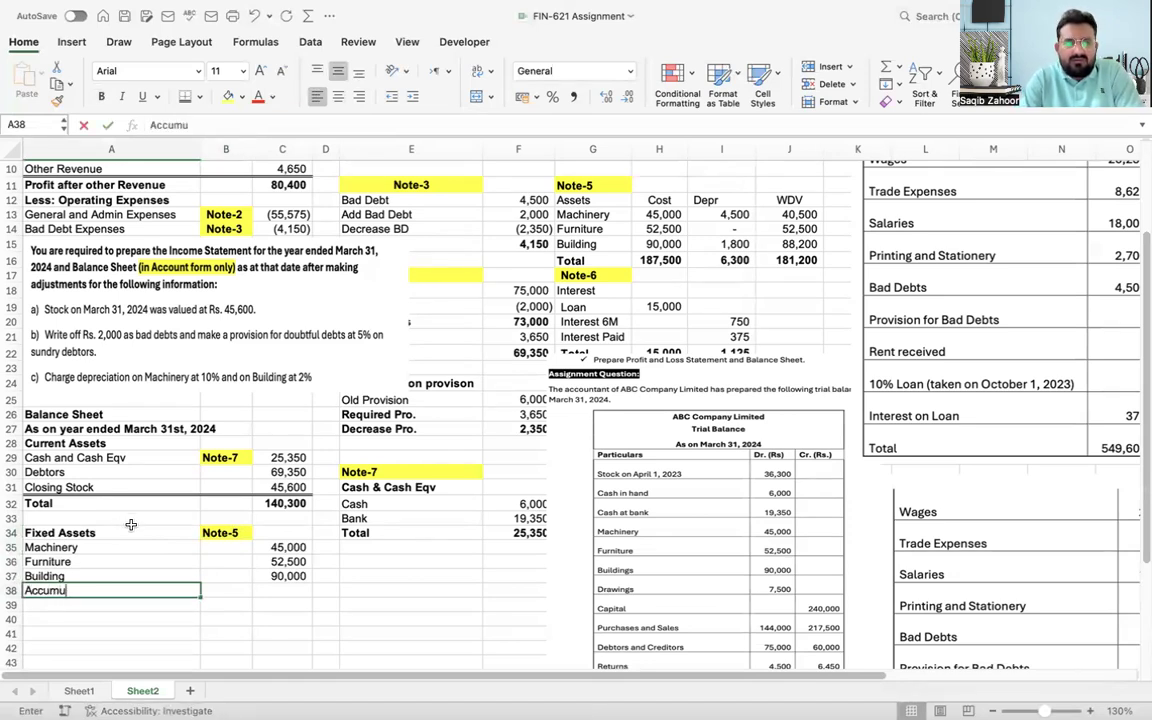
key("BackSpace")
key("BackSpace")
key("BackSpace")
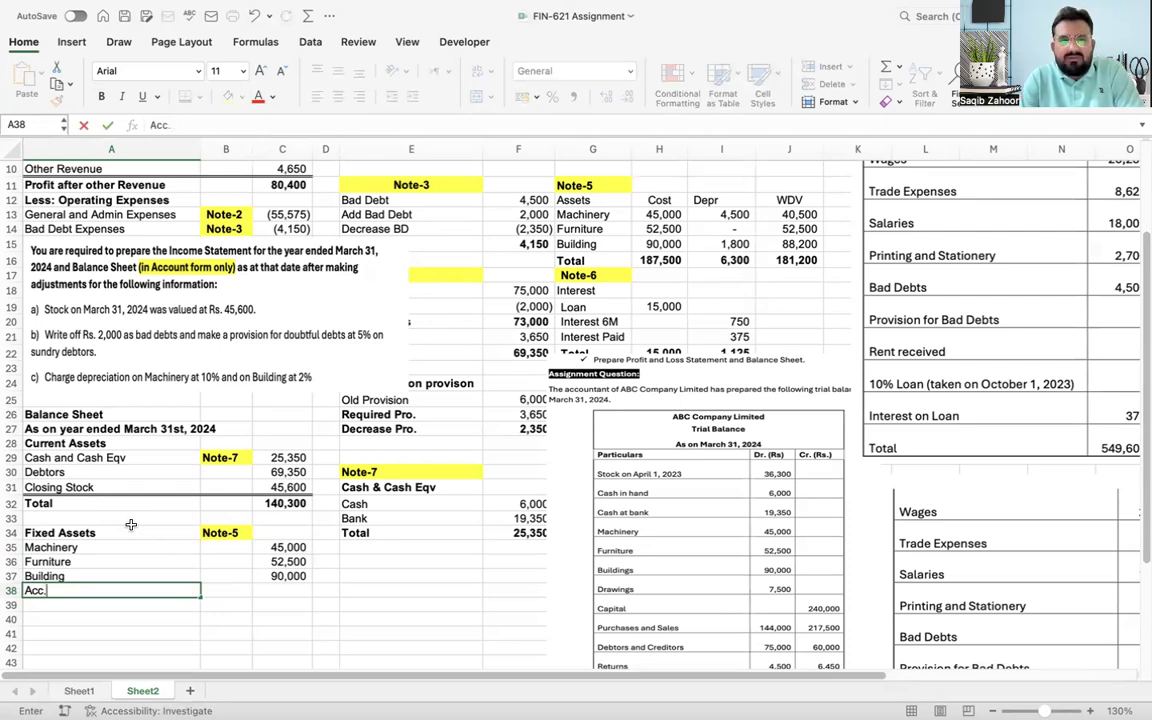
type(". Depr on Machine")
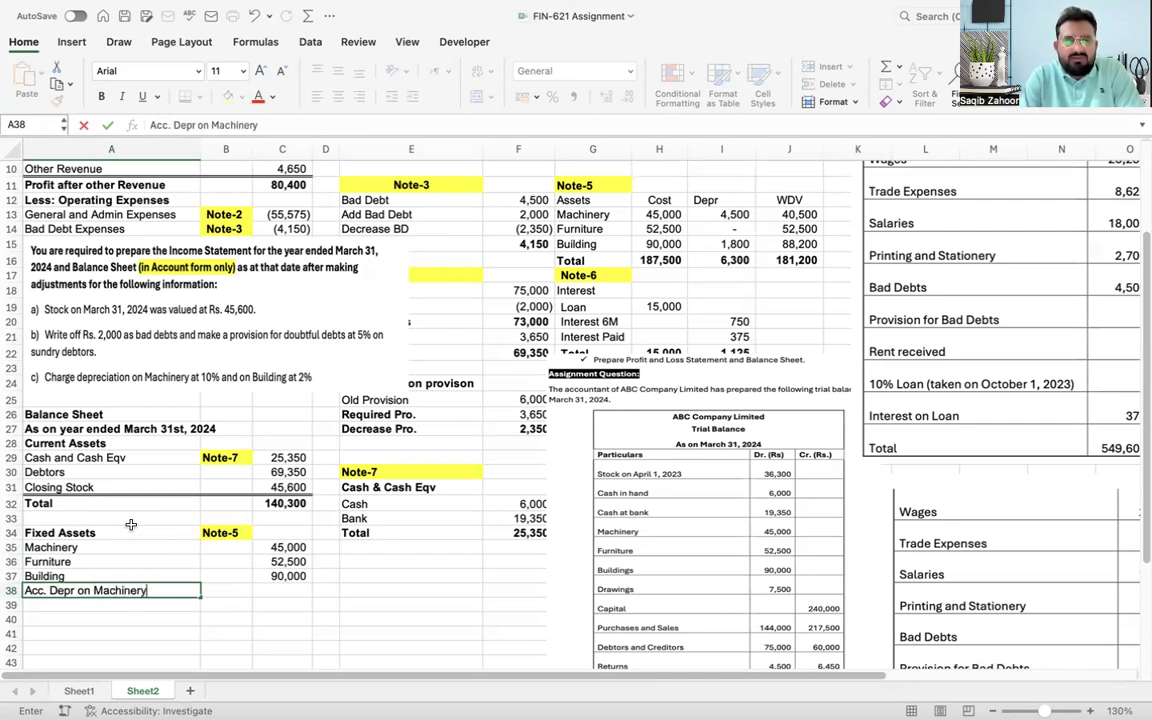
type("ry")
key("Return")
Step: Copy the accumulated depreciation label down to A39 and change it to "Acc. Depr on Building"
key("ctrl+d")
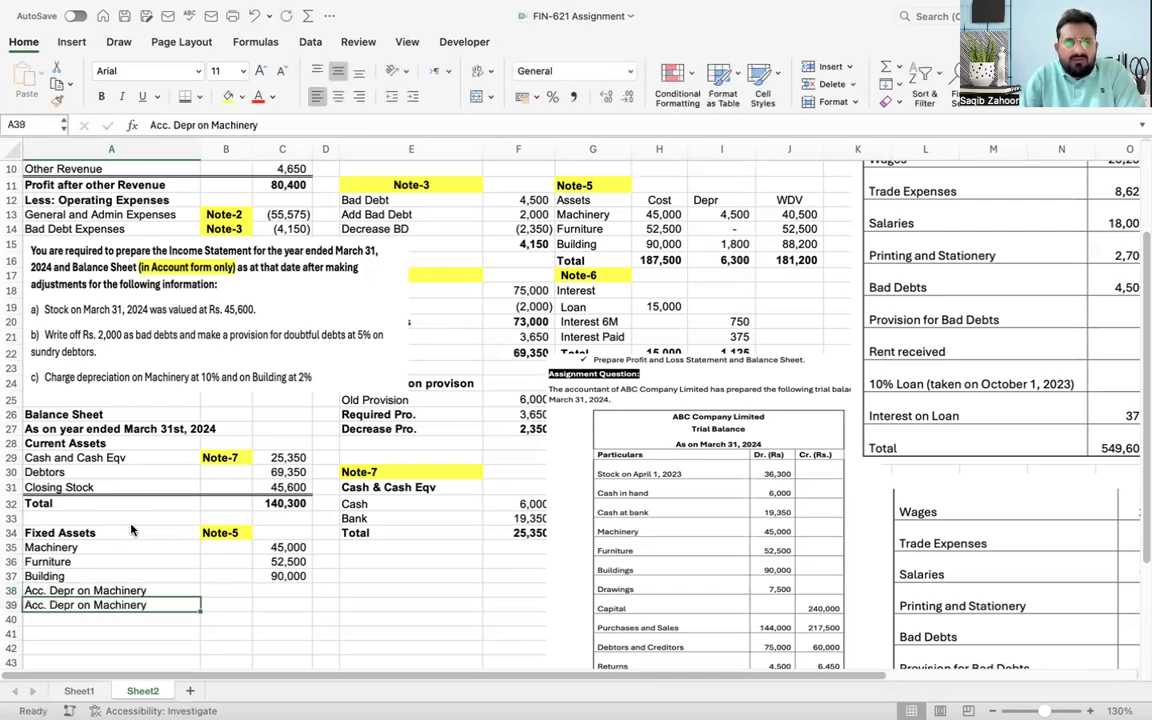
double_click(156, 600)
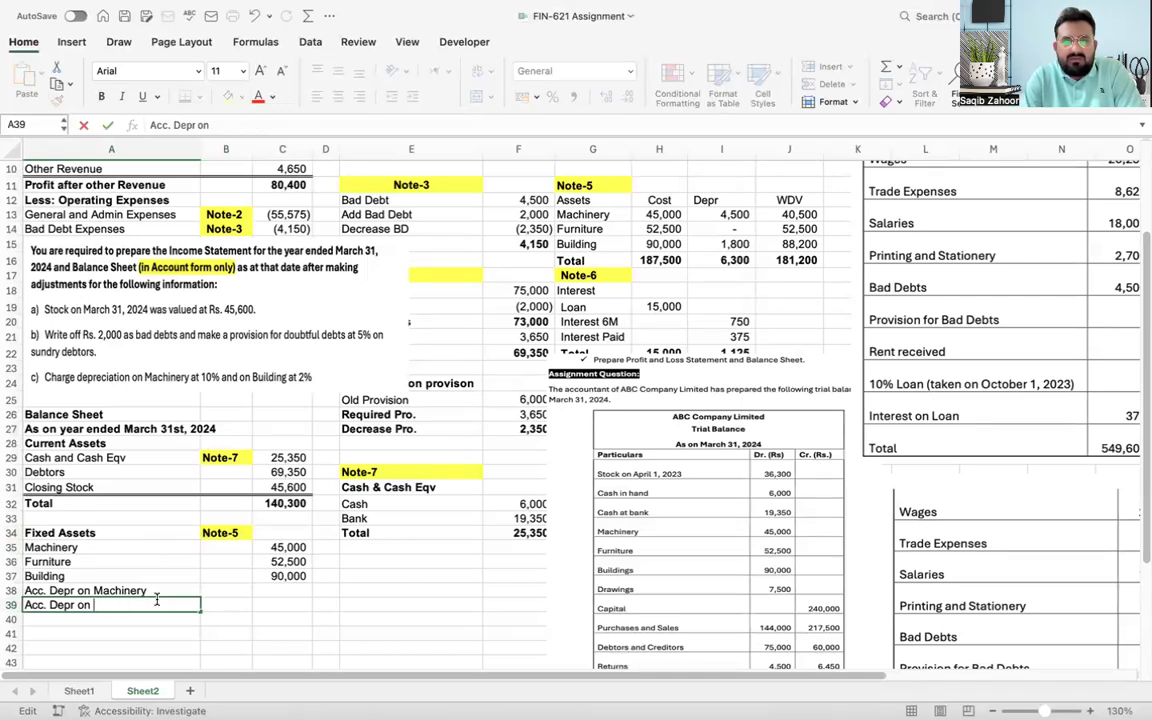
type("Building")
key("Return")
key("Up")
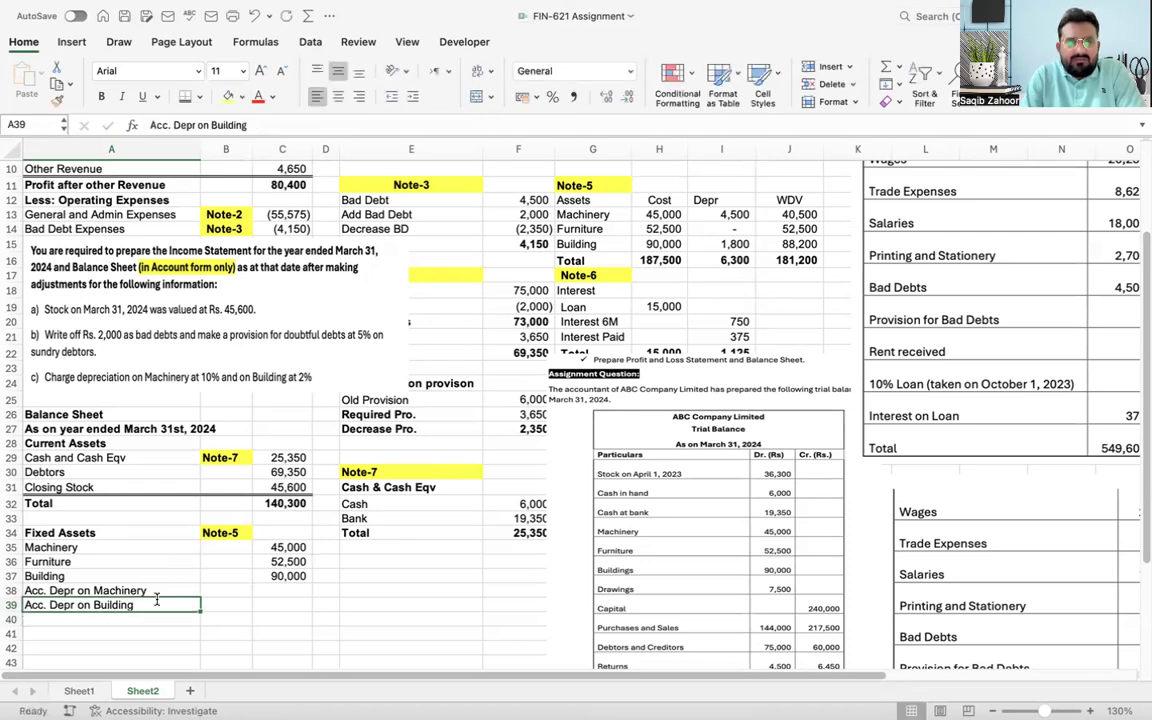
left_click(256, 124)
key("BackSpace")
key("BackSpace")
key("BackSpace")
key("BackSpace")
key("BackSpace")
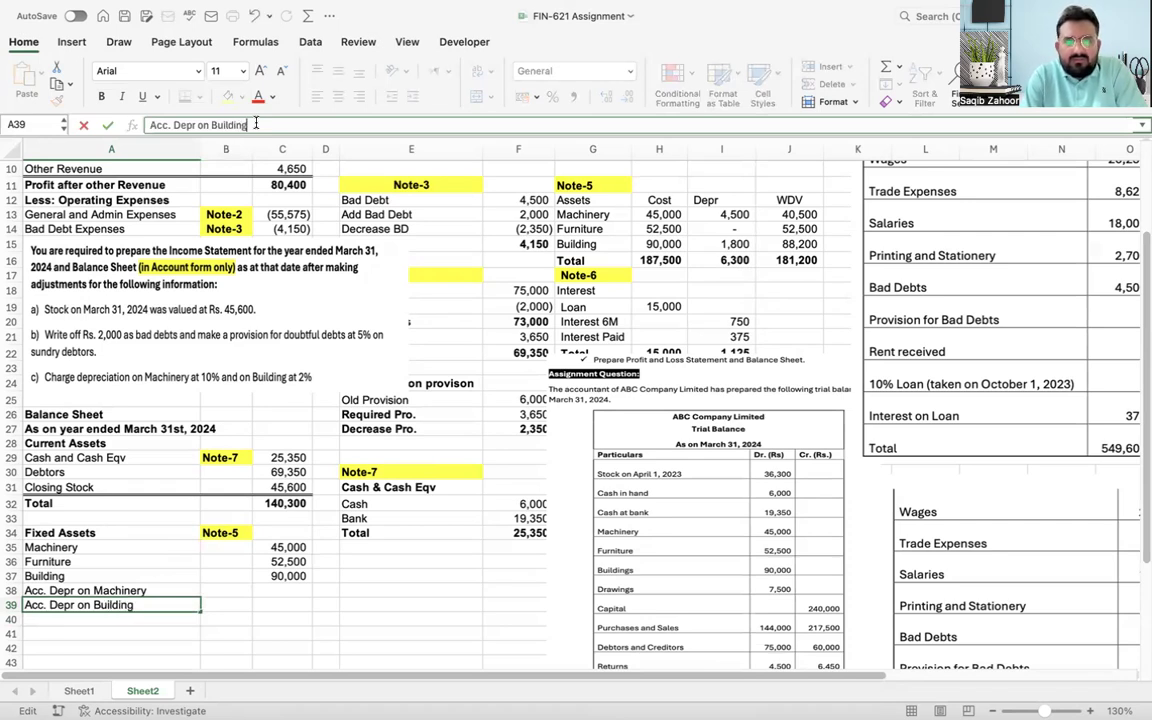
key("Return")
Step: Link C38 and C39 to the negative of the Machinery and Building depreciation in I13 and I15 of Note-5
key("Up")
key("Up")
key("Right")
key("Right")
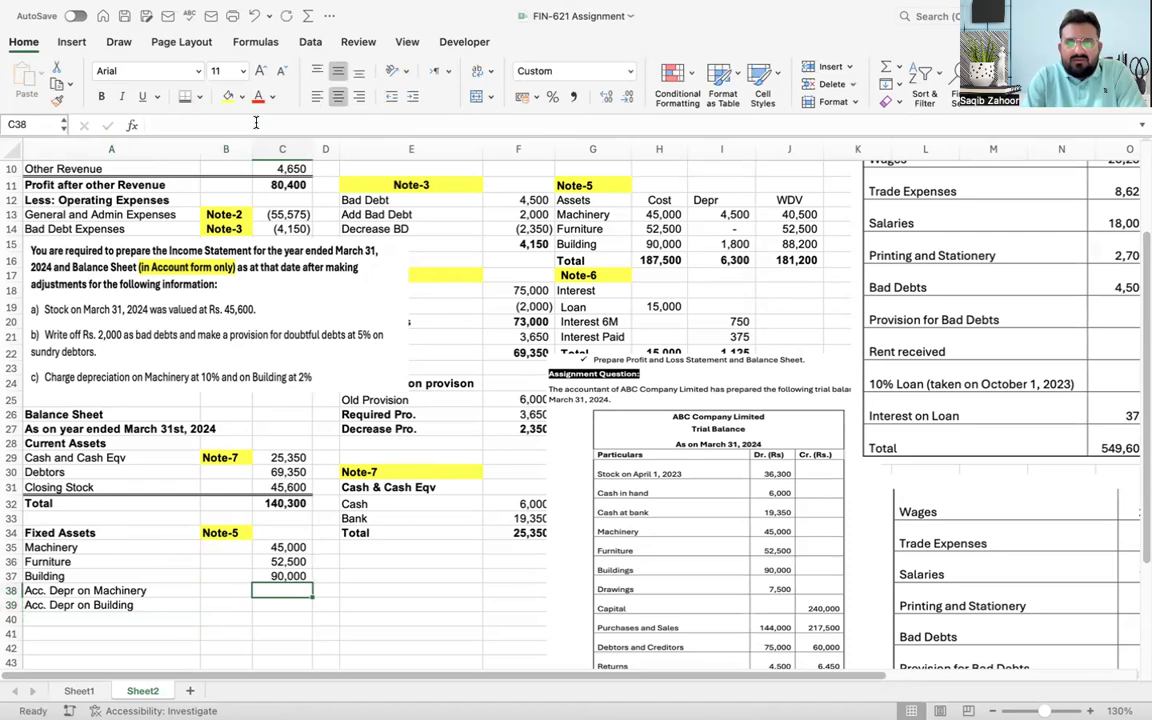
type("=")
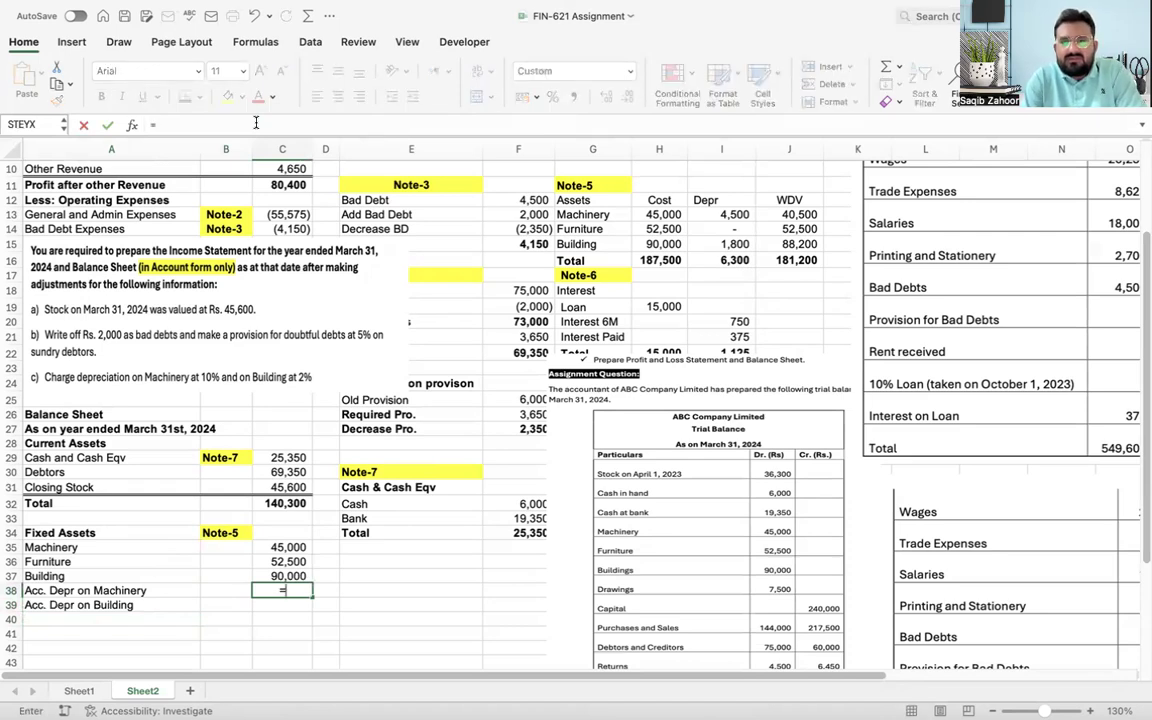
type("-")
left_click(733, 214)
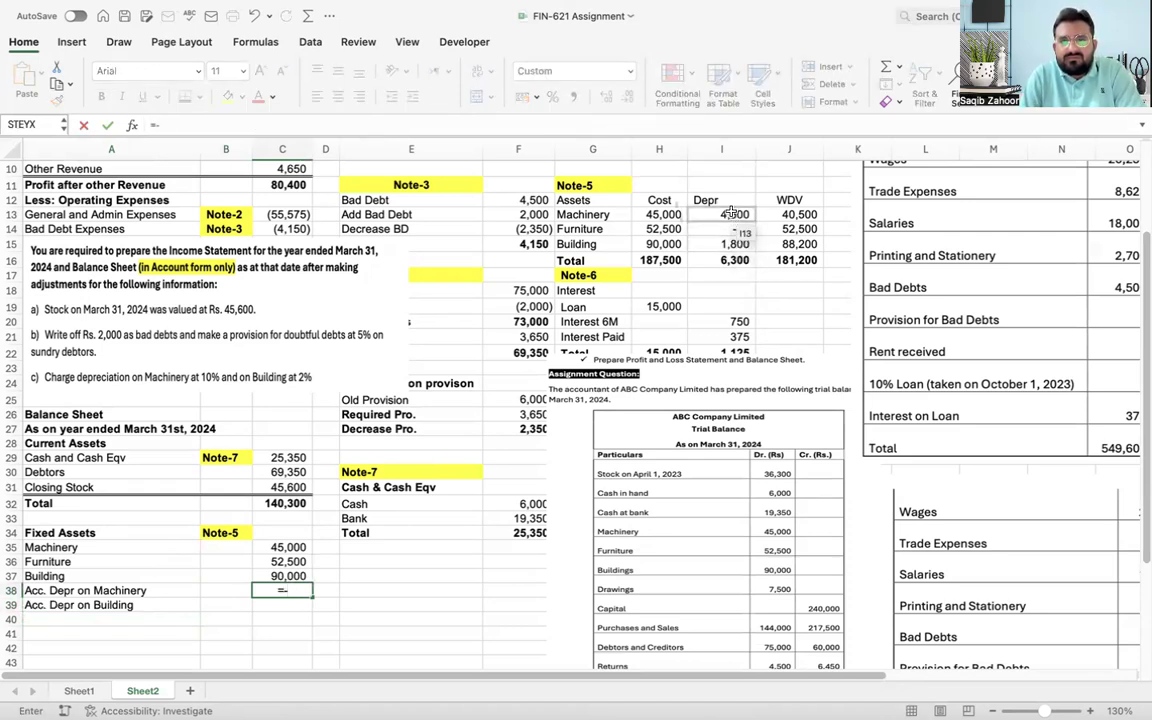
key("Return")
type("=-")
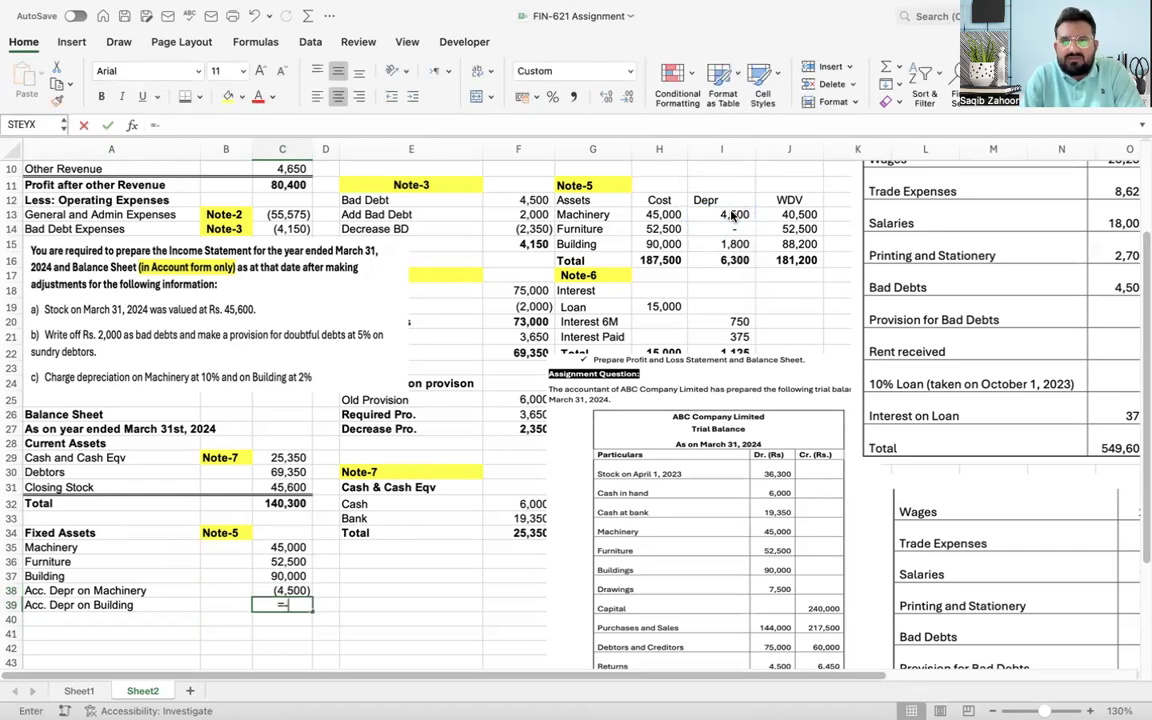
left_click(735, 244)
key("Return")
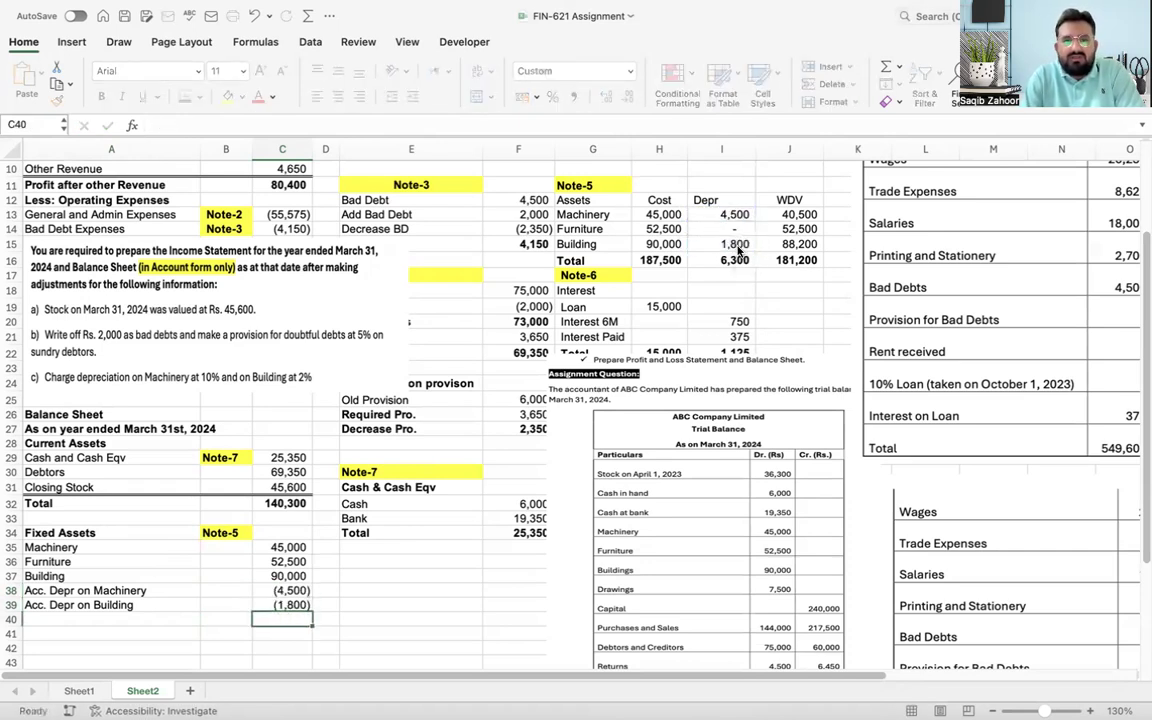
Step: Enter the label "Total" in A40 and make A40:C40 bold
key("Up")
key("Left")
key("Left")
key("Down")
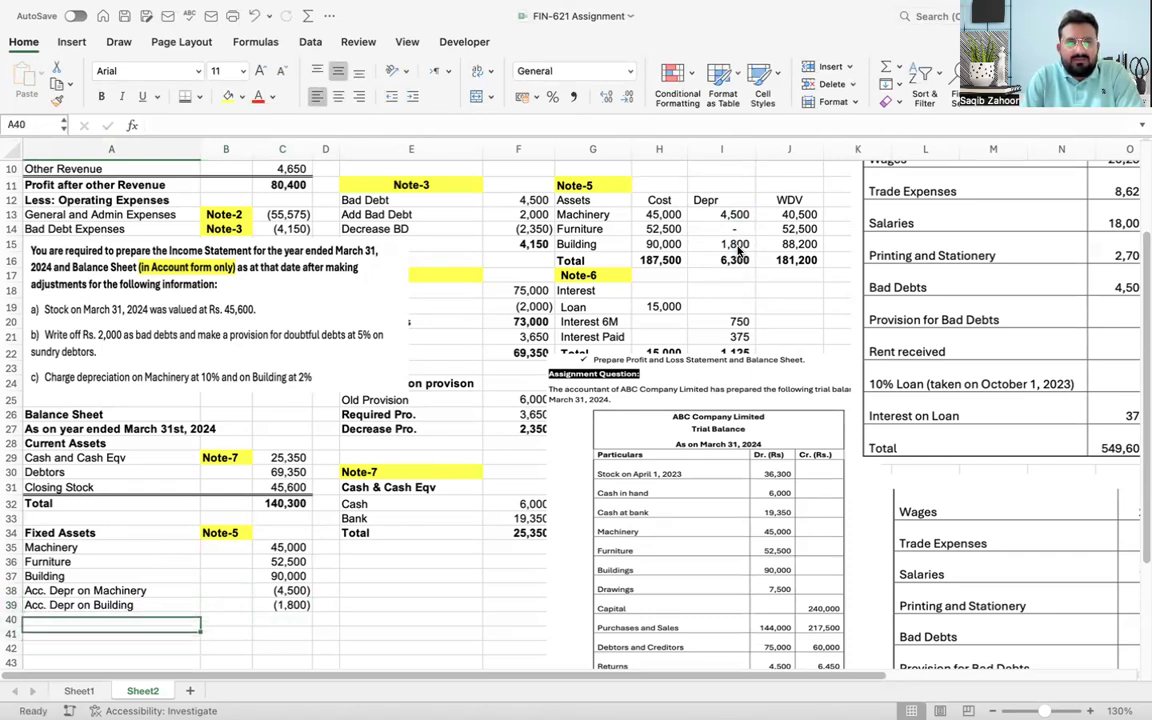
type("Tot")
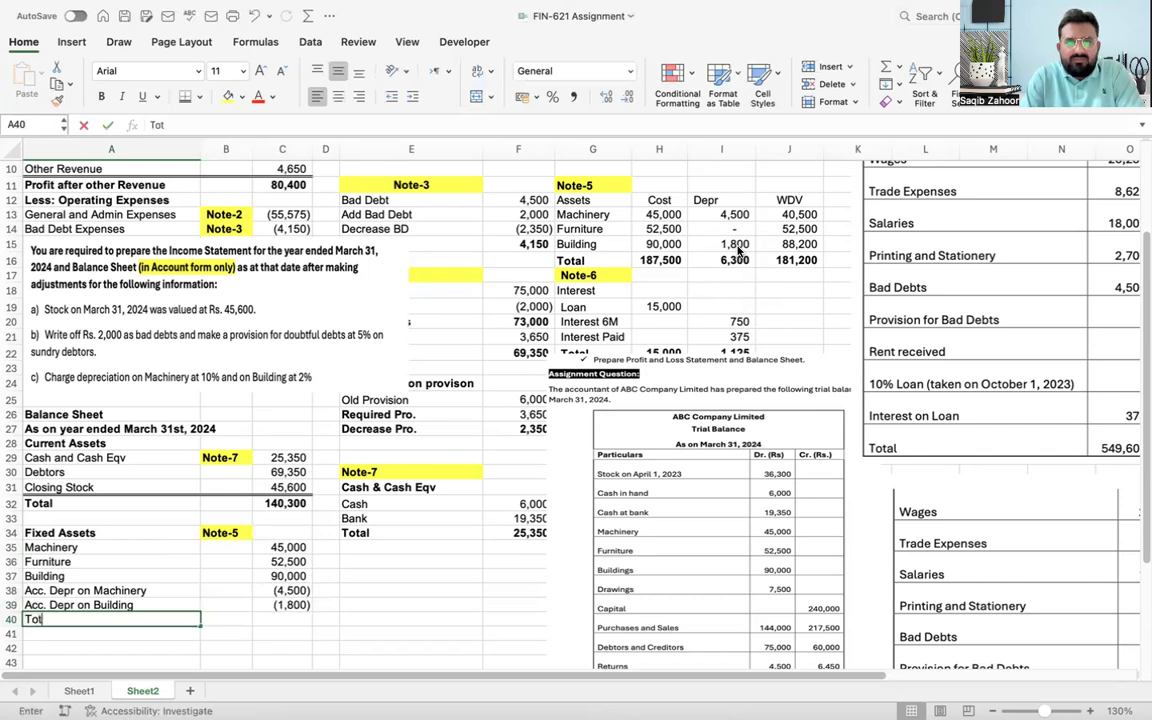
type("al")
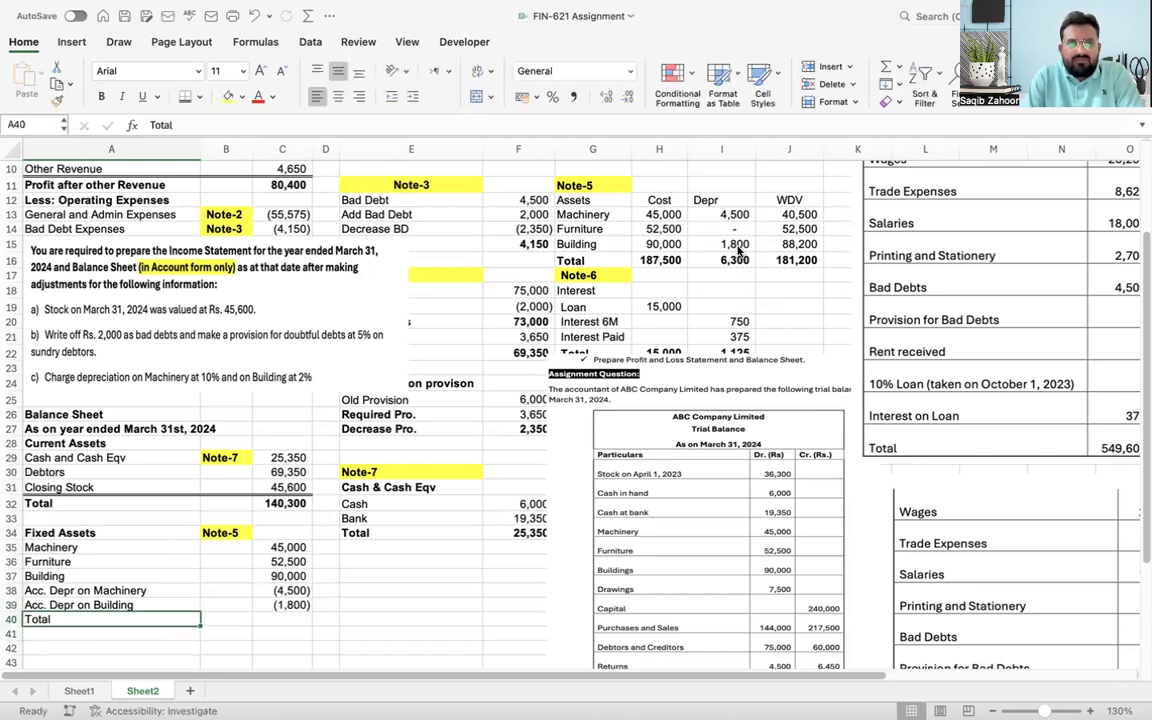
key("shift+Right")
key("shift+Right")
key("ctrl+b")
Step: Sum the fixed asset and accumulated depreciation amounts in C40
key("Right")
key("Right")
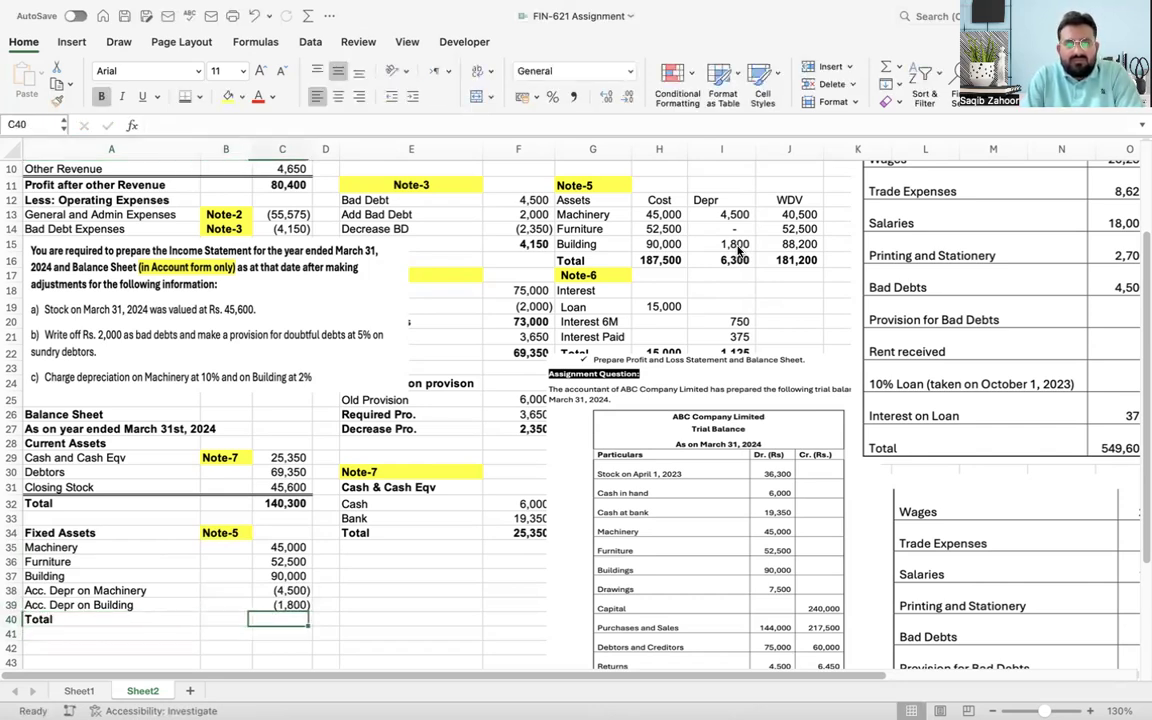
left_click(884, 67)
key("Return")
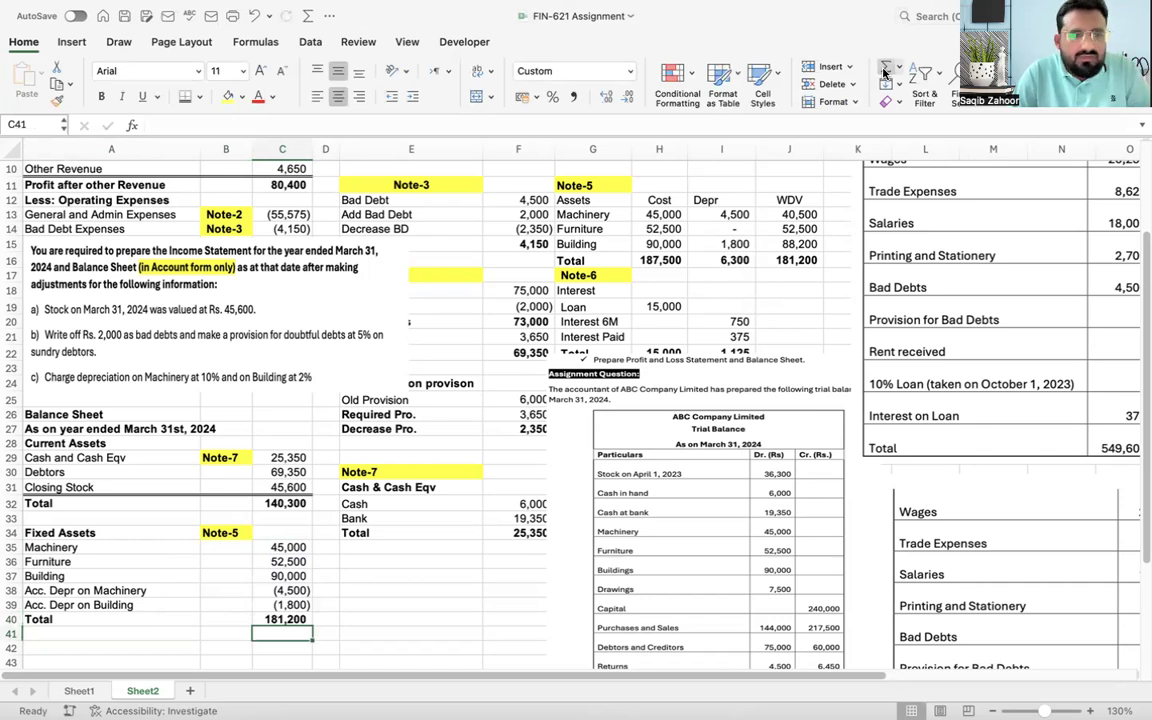
Step: Add a double bottom border under the Acc. Depr on Building row, A39:C39
key("Up")
key("Left")
key("Left")
key("Up")
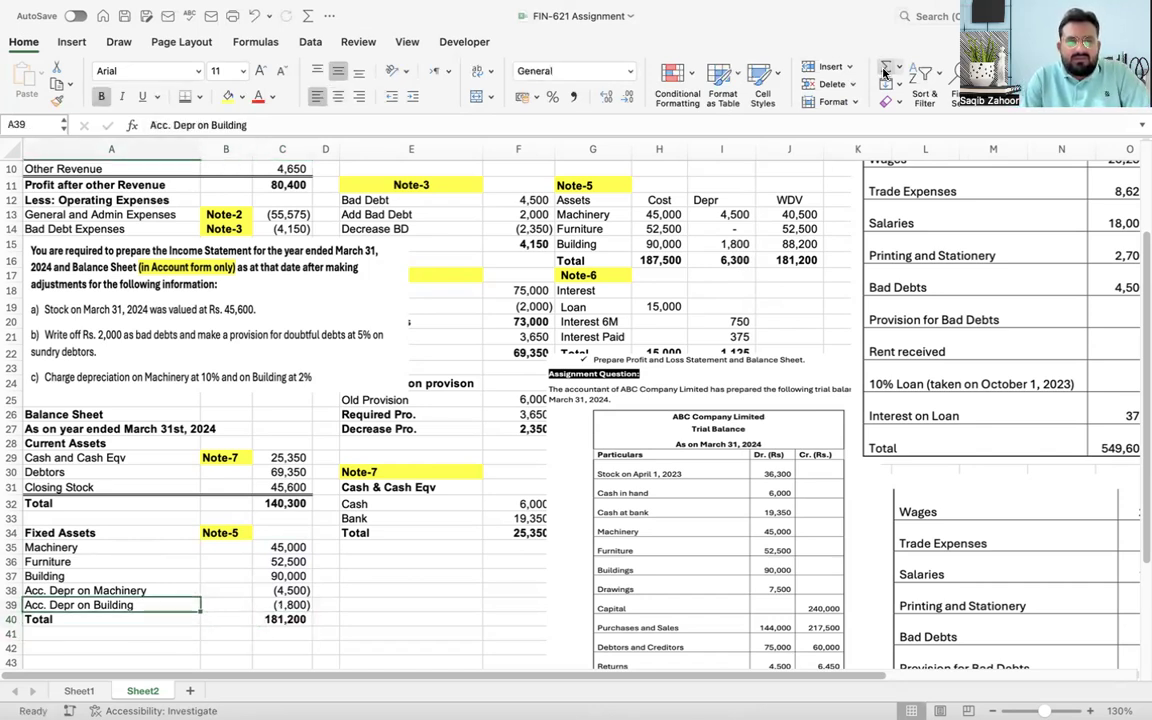
key("shift+Right")
key("shift+Right")
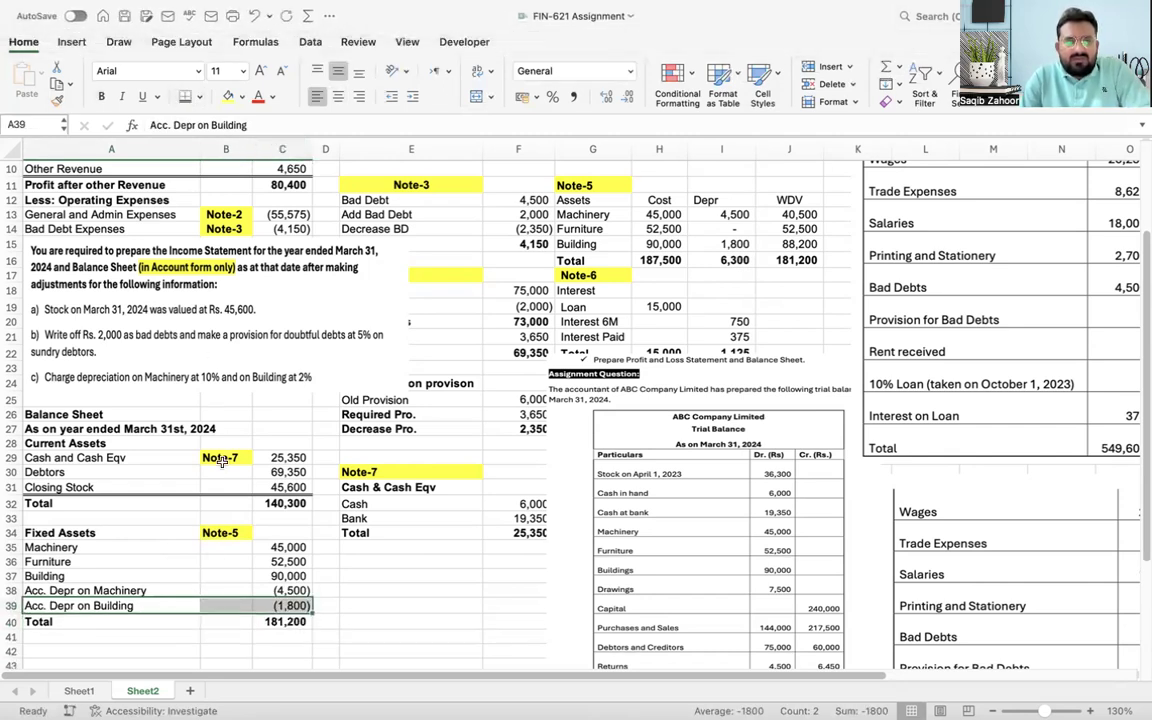
left_click(137, 561)
key("Right")
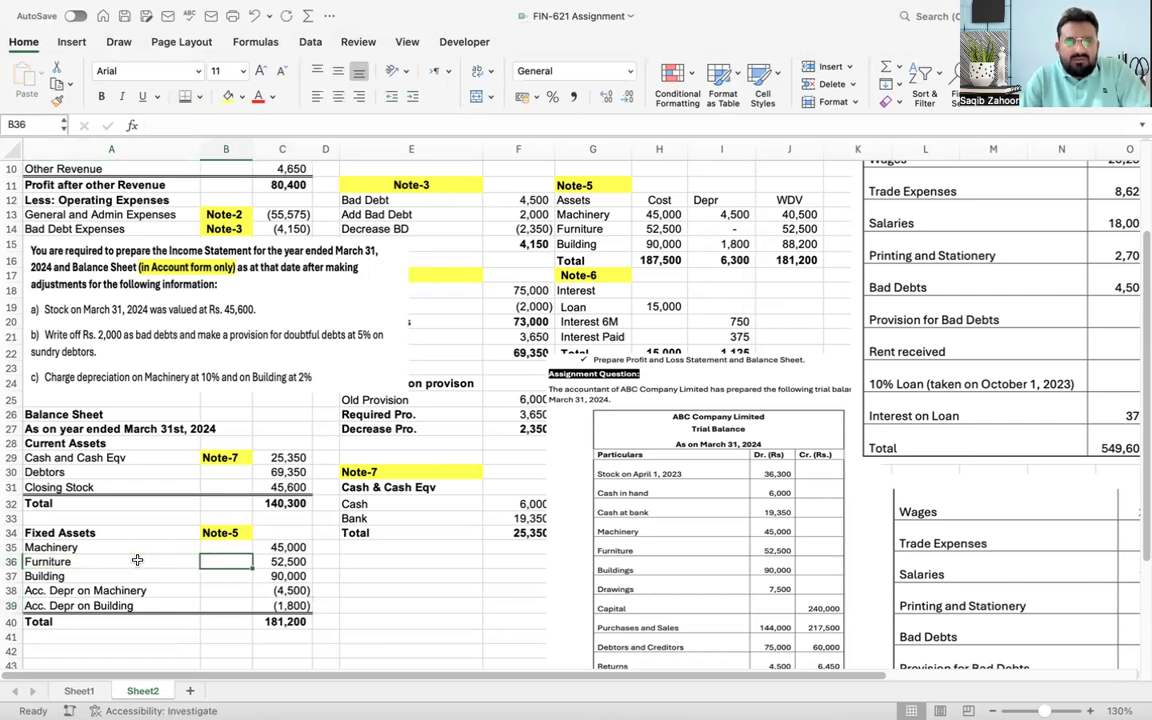
type("=")
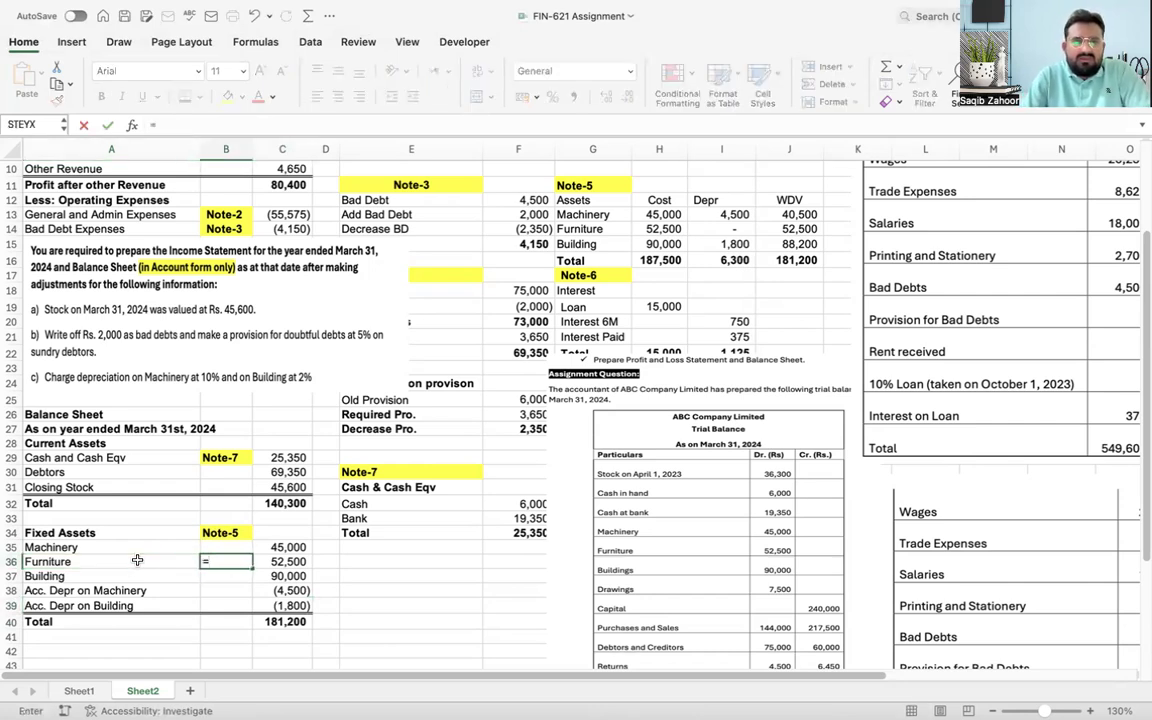
key("Escape")
key("Up")
key("Up")
key("Down")
key("Down")
key("Down")
key("Down")
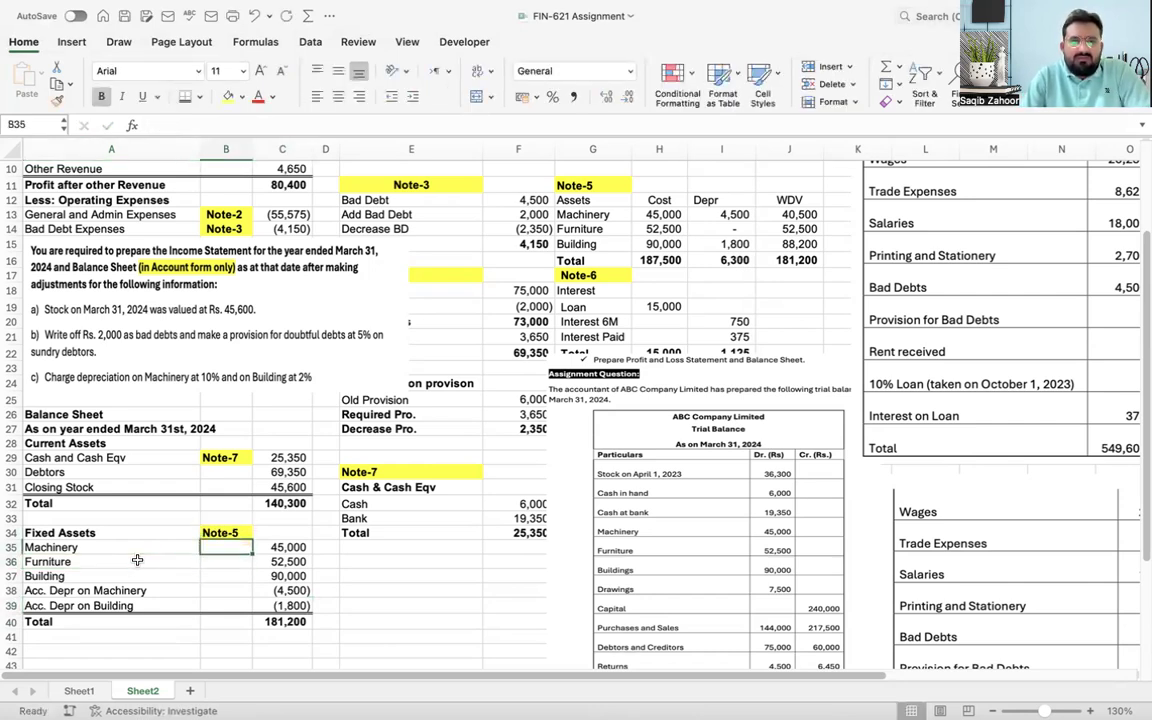
key("Down")
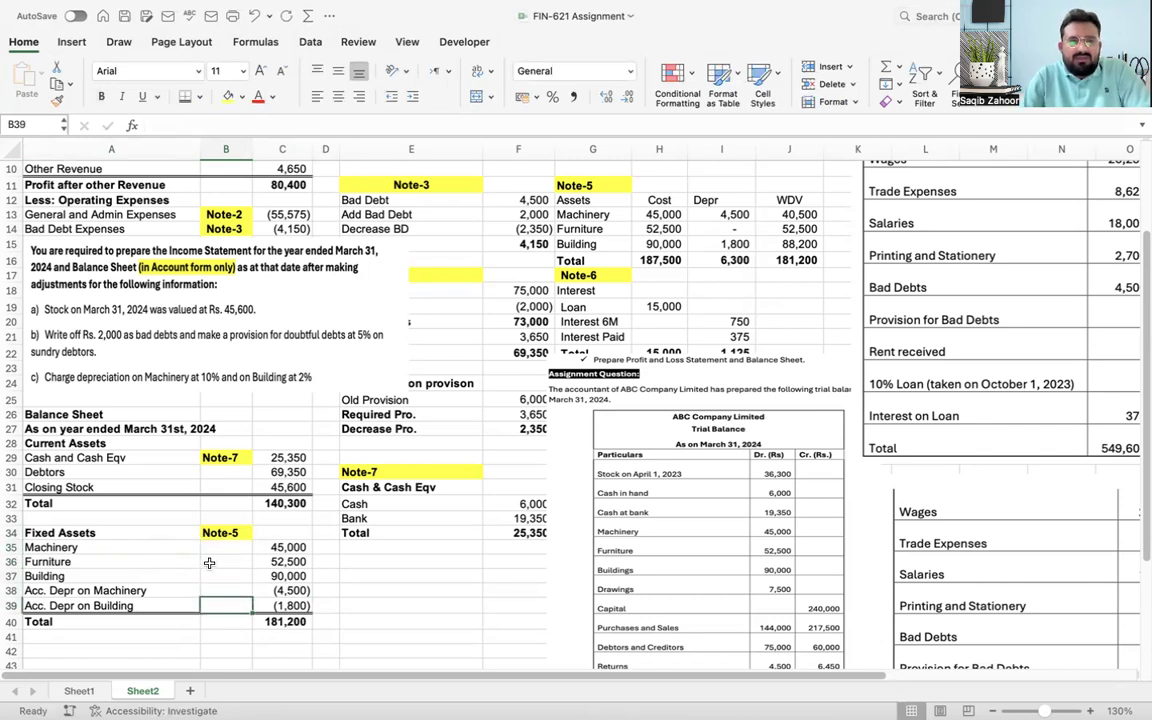
Step: Enter the label "Total Assets" in A42, leaving one blank row below the fixed assets total
left_click(73, 634)
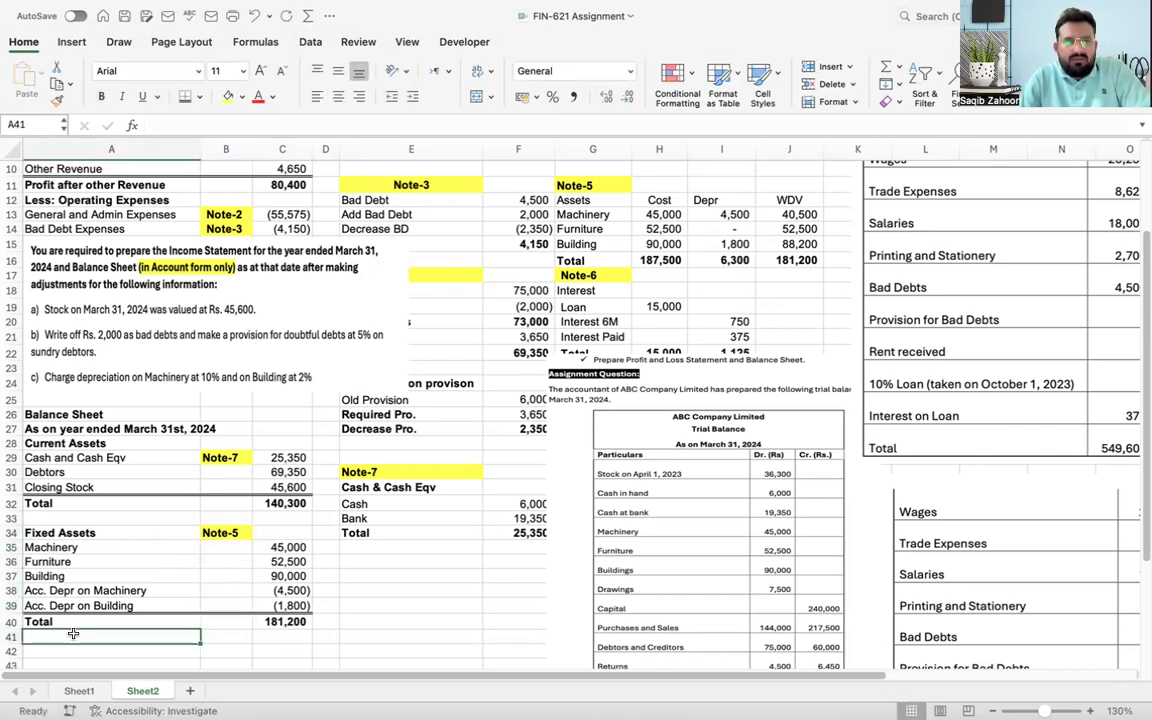
key("Down")
key("Down")
key("Down")
key("Down")
key("Down")
key("Down")
key("Down")
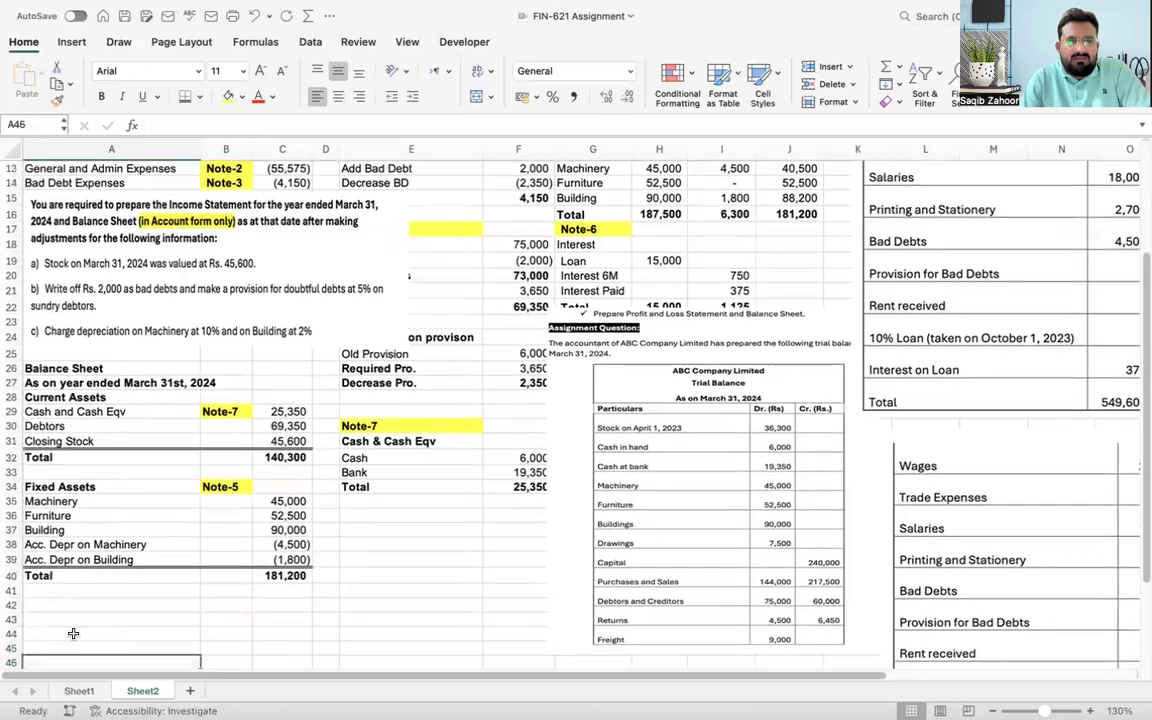
left_click(49, 562)
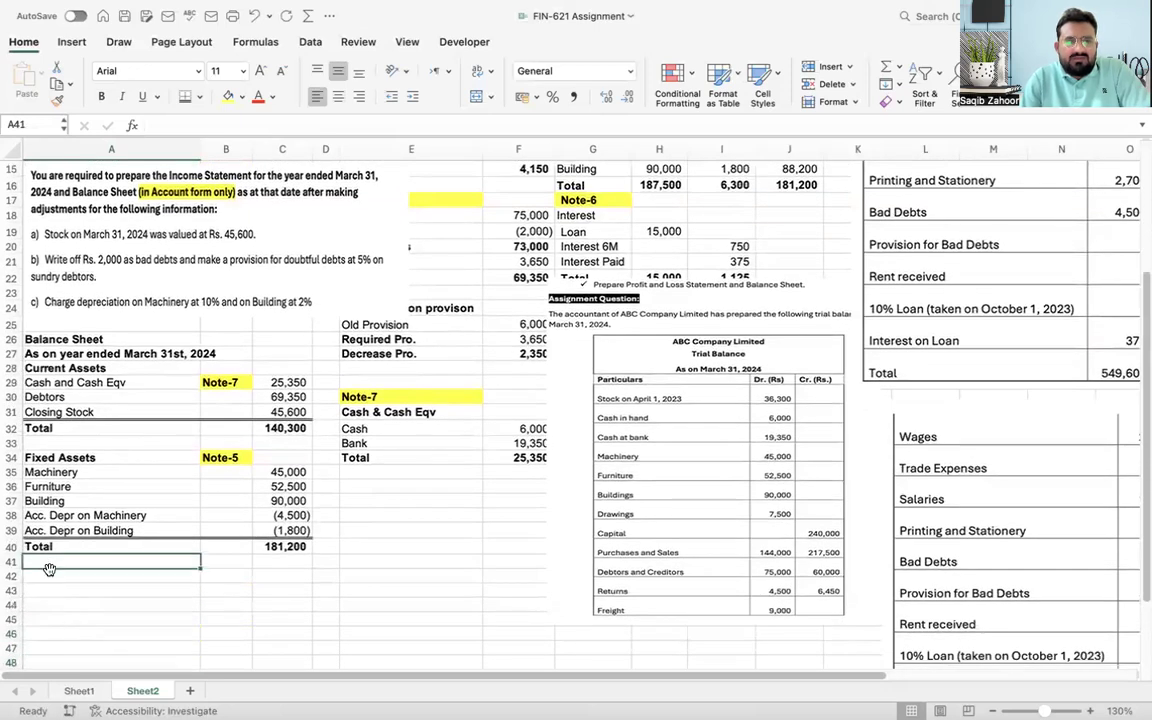
left_click(51, 574)
type("Total Assets")
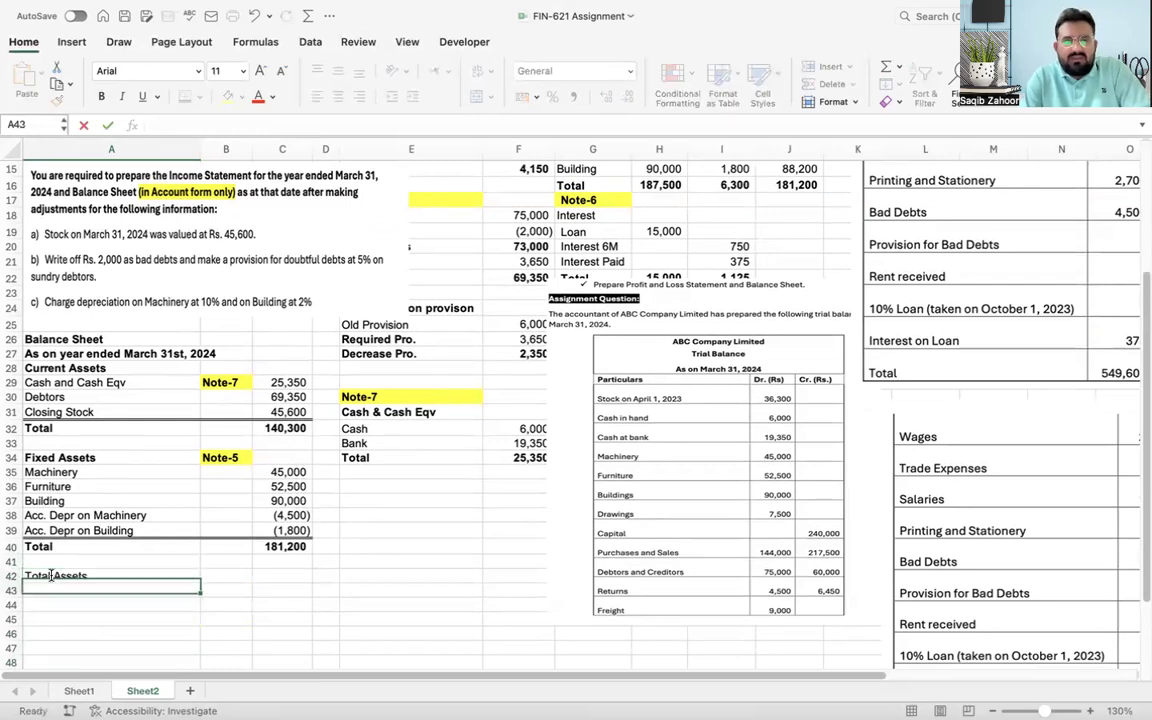
key("ctrl+Return")
Step: Make the Total Assets row A42:C42 bold and apply a top and thick bottom border
key("shift+Right")
key("shift+Right")
key("ctrl+b")
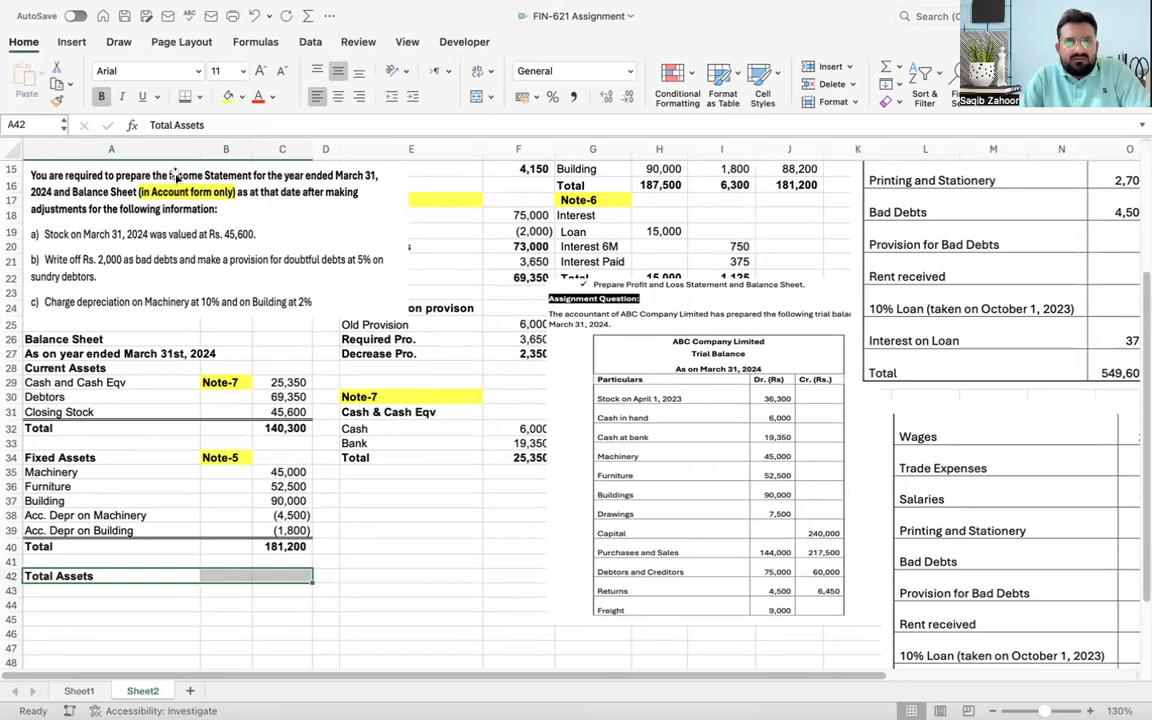
left_click(199, 96)
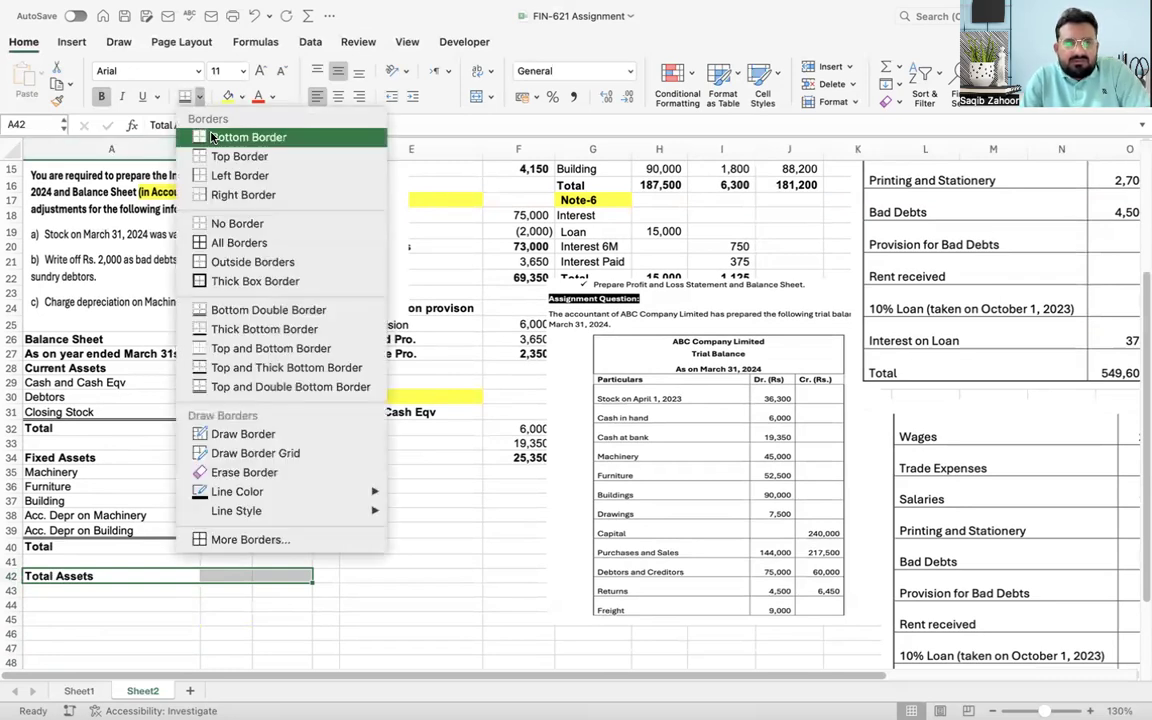
left_click(286, 367)
left_click(190, 605)
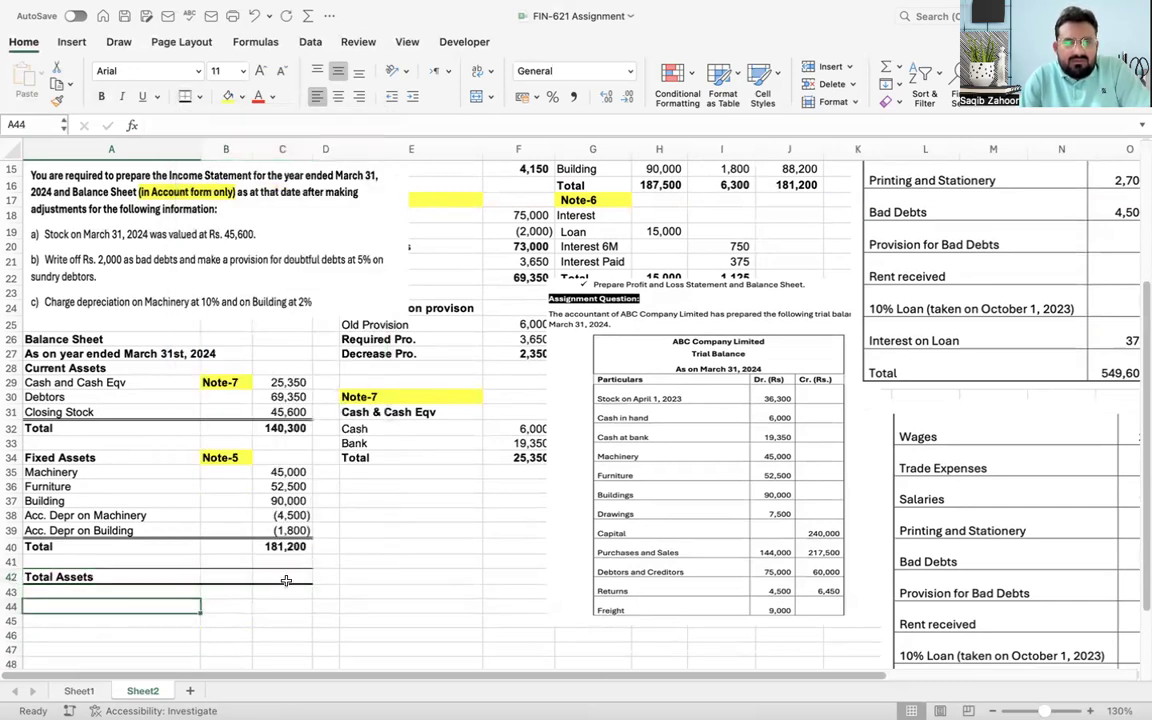
Step: Calculate Total Assets in C42 by adding the current assets total C32 and the fixed assets total C40
left_click(286, 578)
type("=")
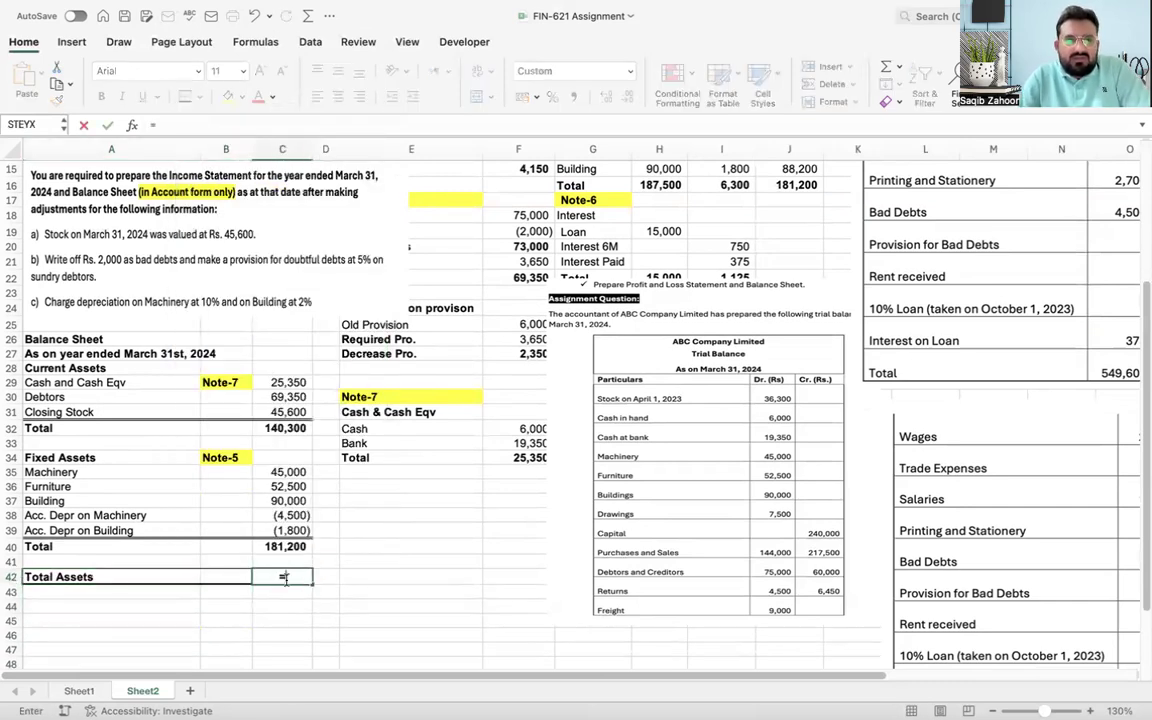
left_click(288, 428)
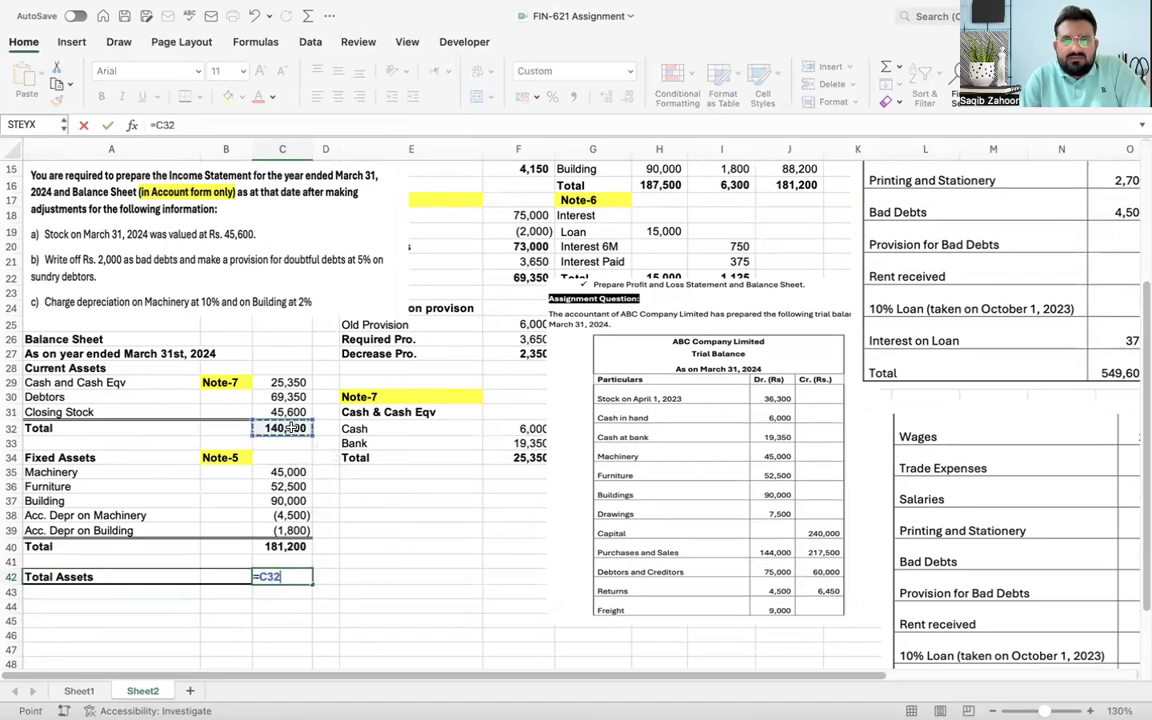
type("+")
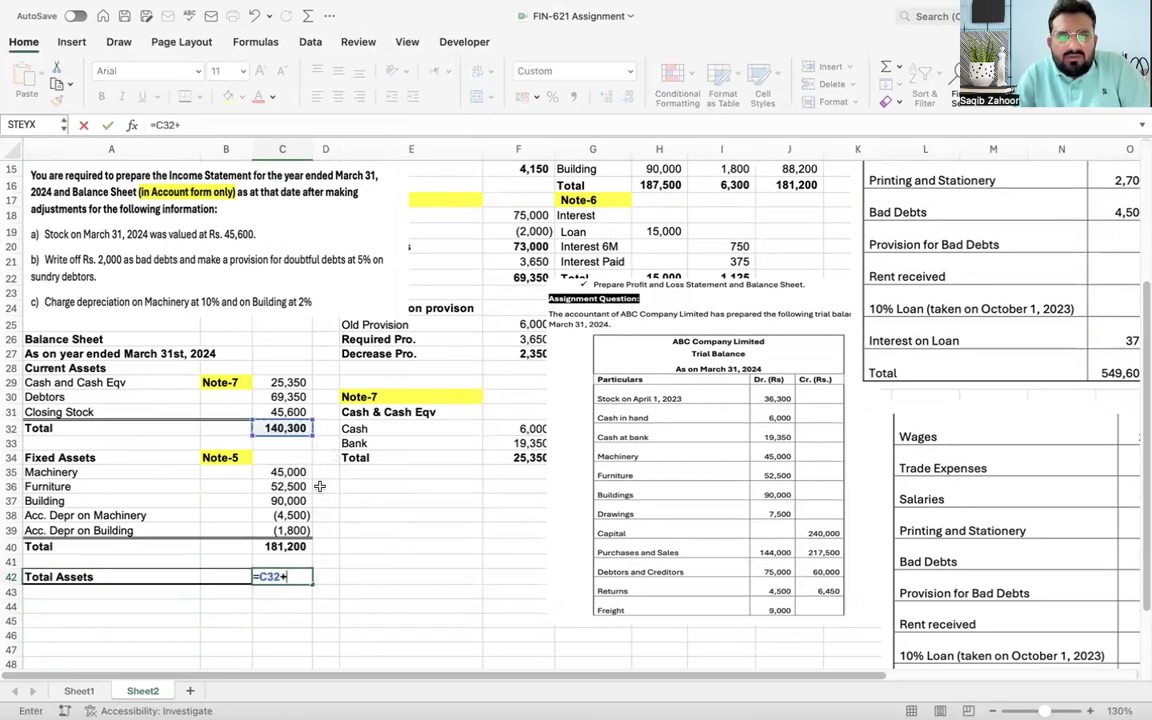
left_click(281, 546)
key("Return")
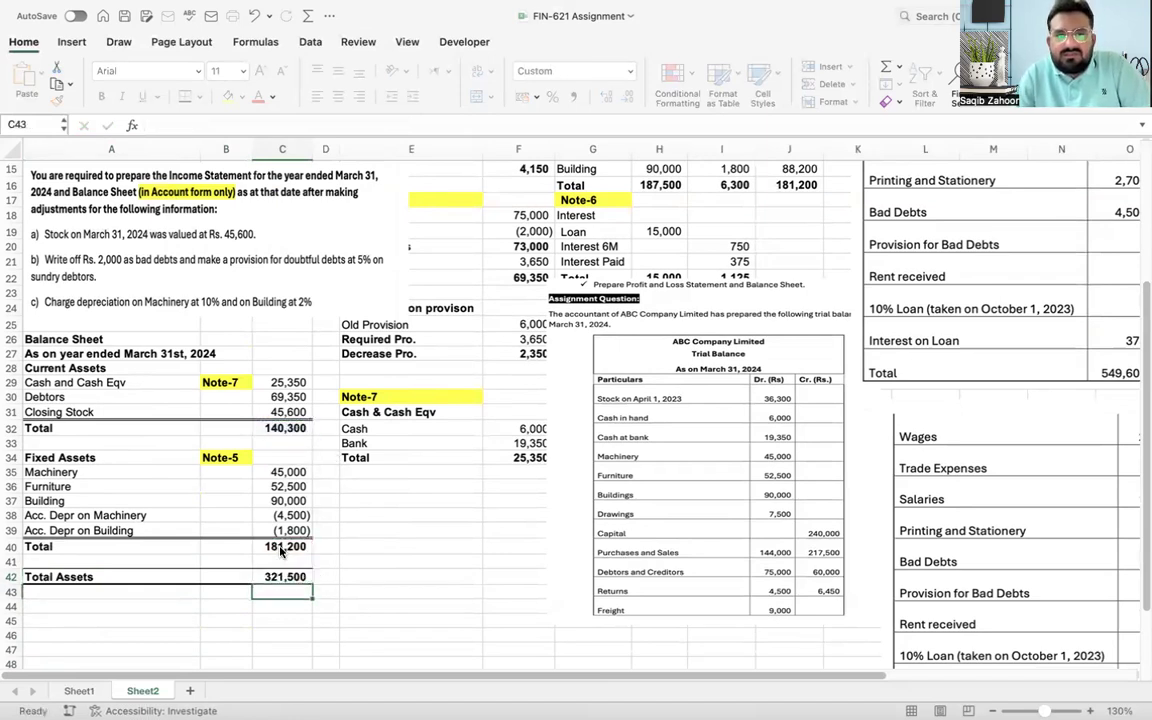
key("Up")
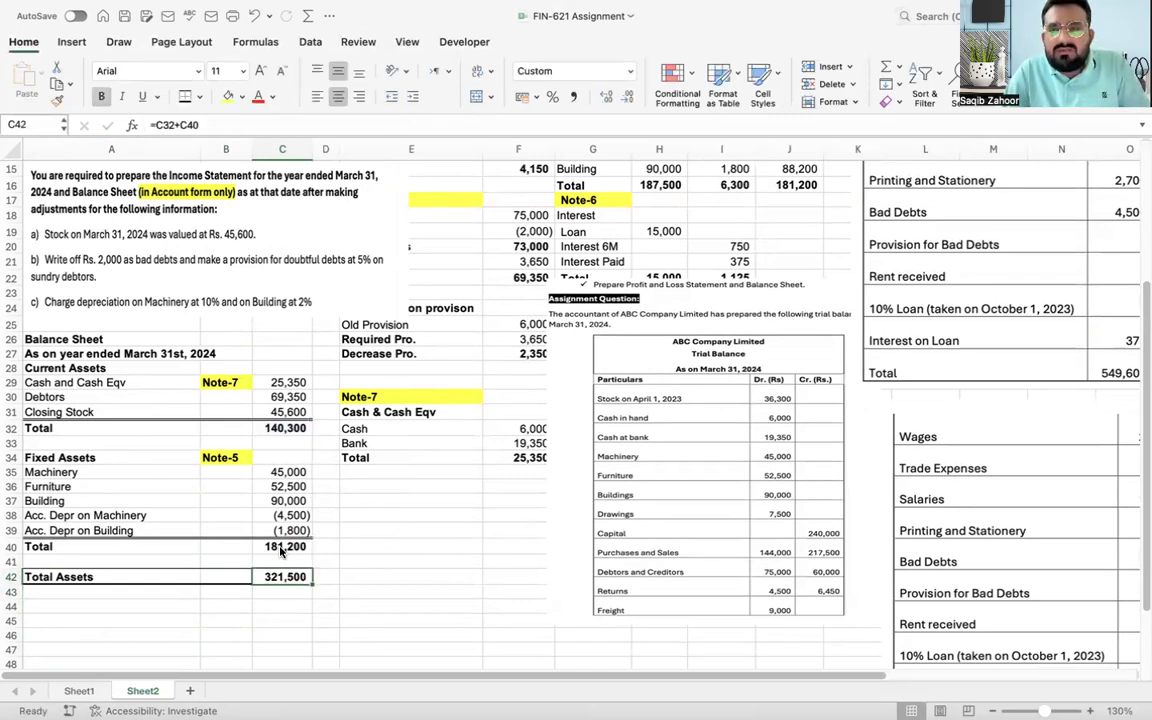
Step: Enter the bold heading "Current Liabilities" in A44, leaving one blank row below Total Assets
key("Left")
key("Down")
key("Down")
key("Down")
key("Down")
key("Down")
key("Down")
key("Down")
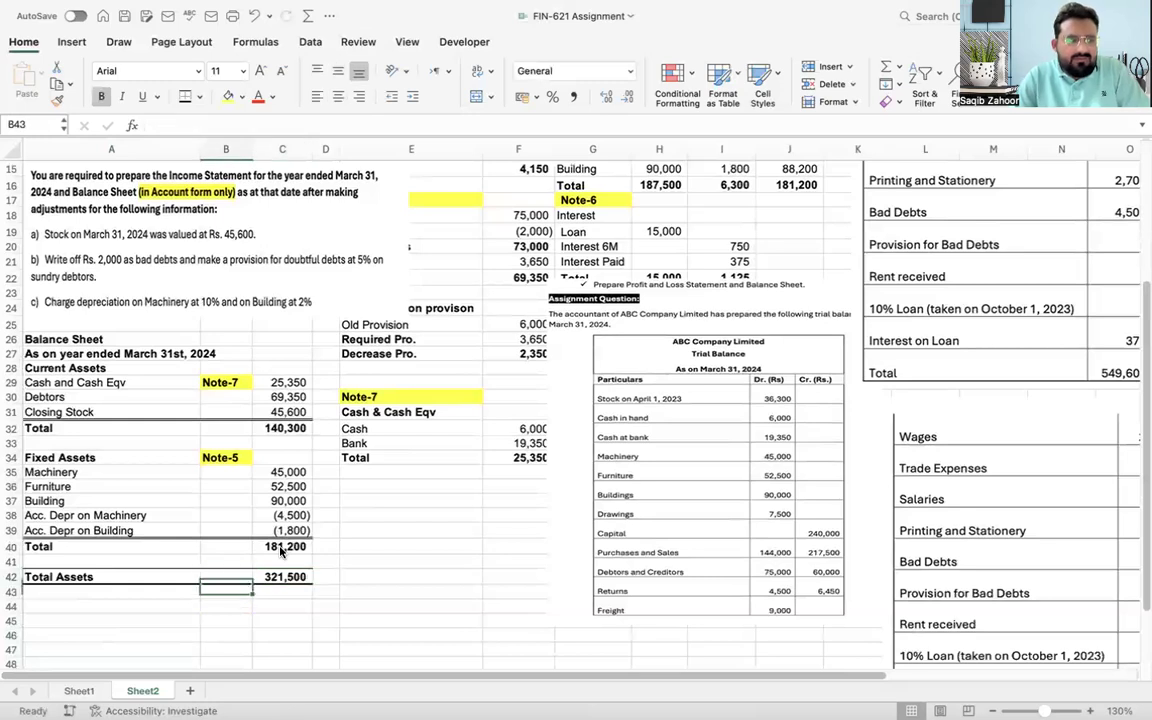
key("Down")
key("Down")
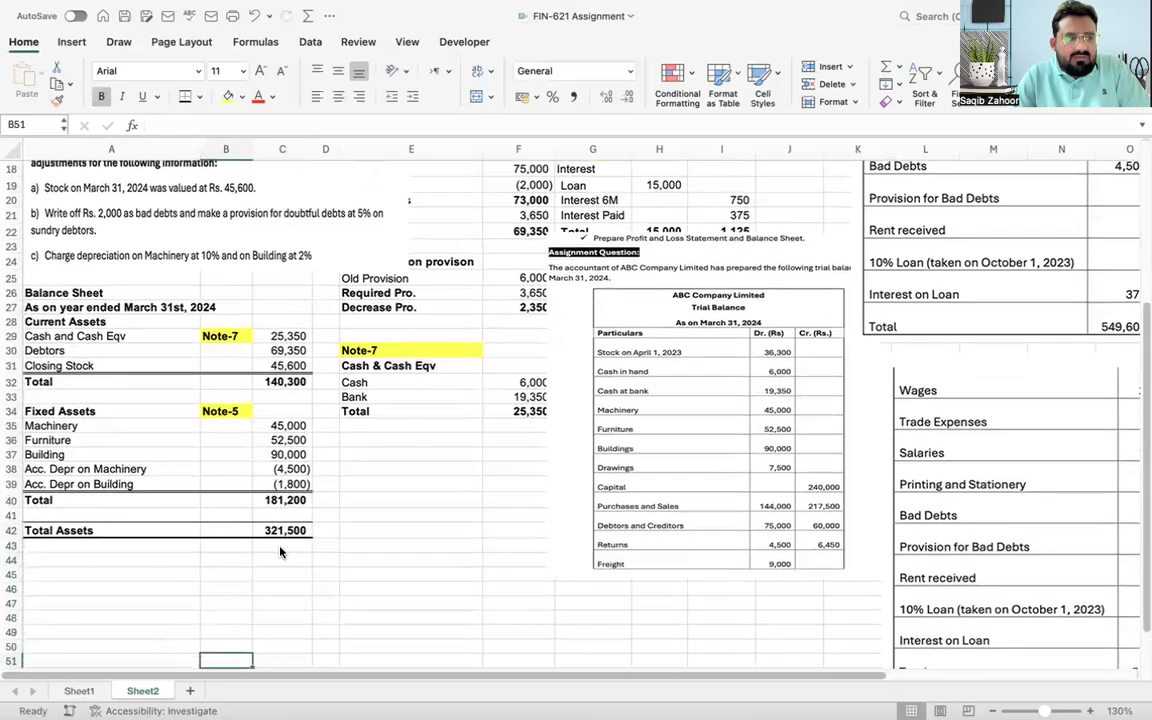
key("Up")
key("Up")
key("Up")
key("Up")
key("Up")
key("Left")
key("Up")
key("Up")
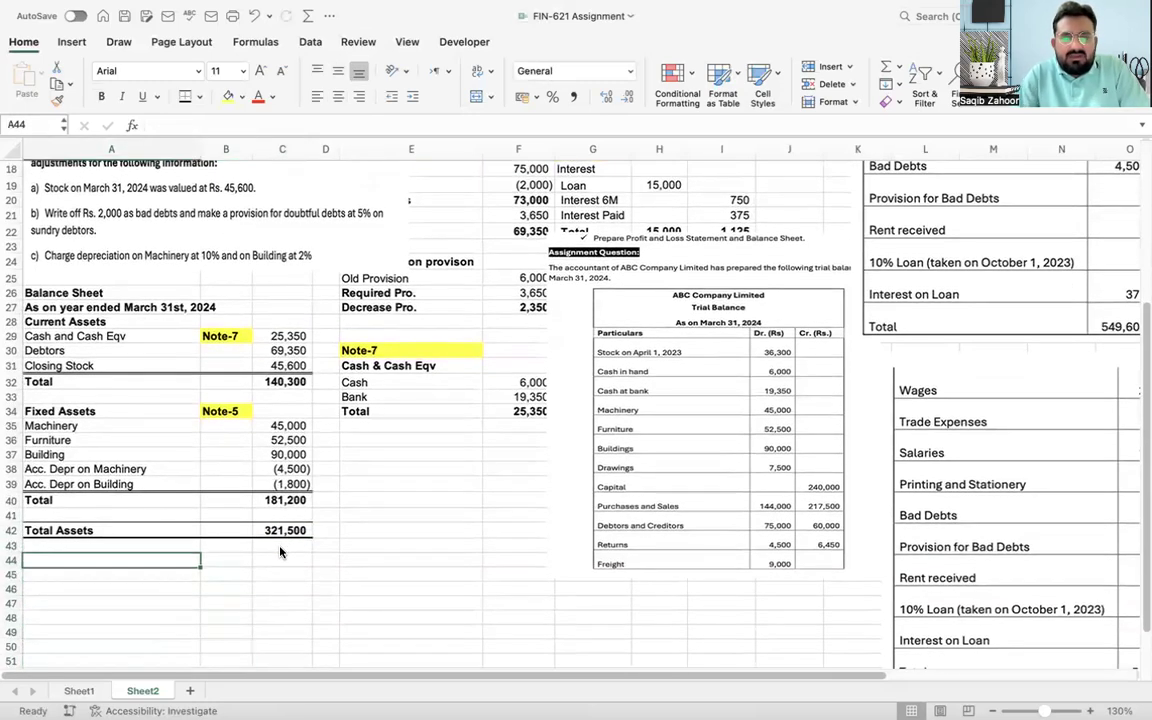
type("Current ")
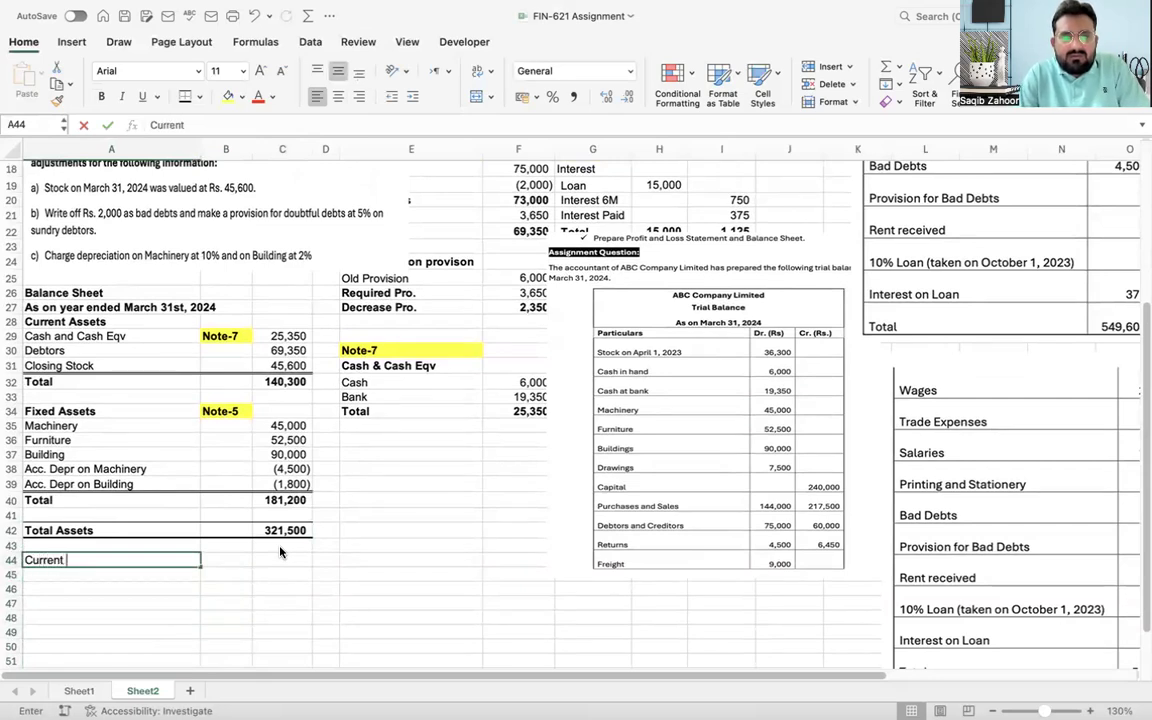
type("Liabilities")
key("Return")
key("Up")
key("ctrl+b")
key("Down")
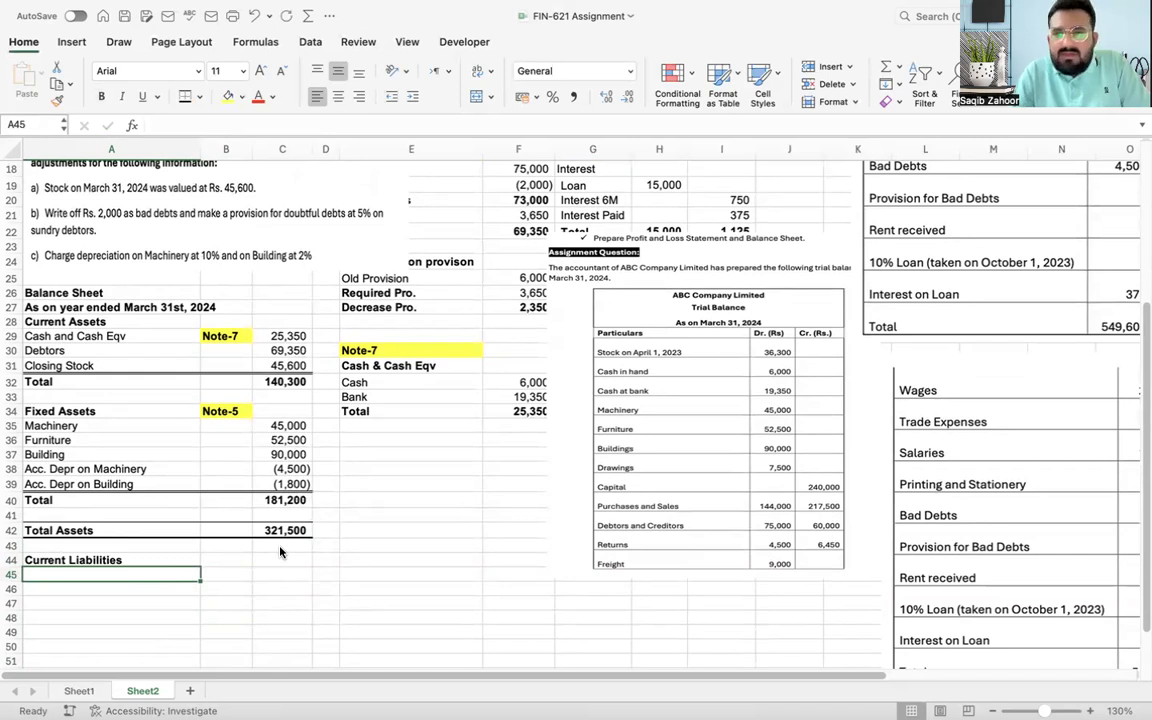
Step: Rearrange the trial balance pictures beside the balance sheet so the credit amounts and the Note-6 interest figures are uncovered
left_click_drag(1066, 509, 1017, 466)
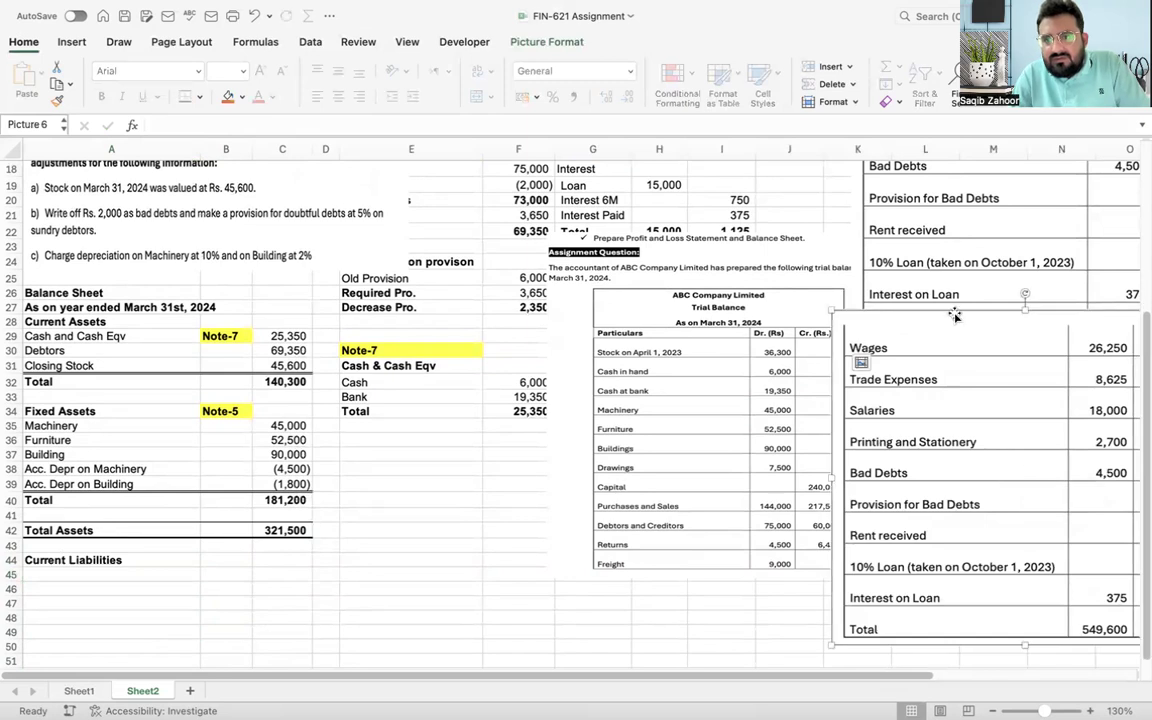
left_click_drag(956, 235, 958, 320)
left_click_drag(694, 483, 660, 495)
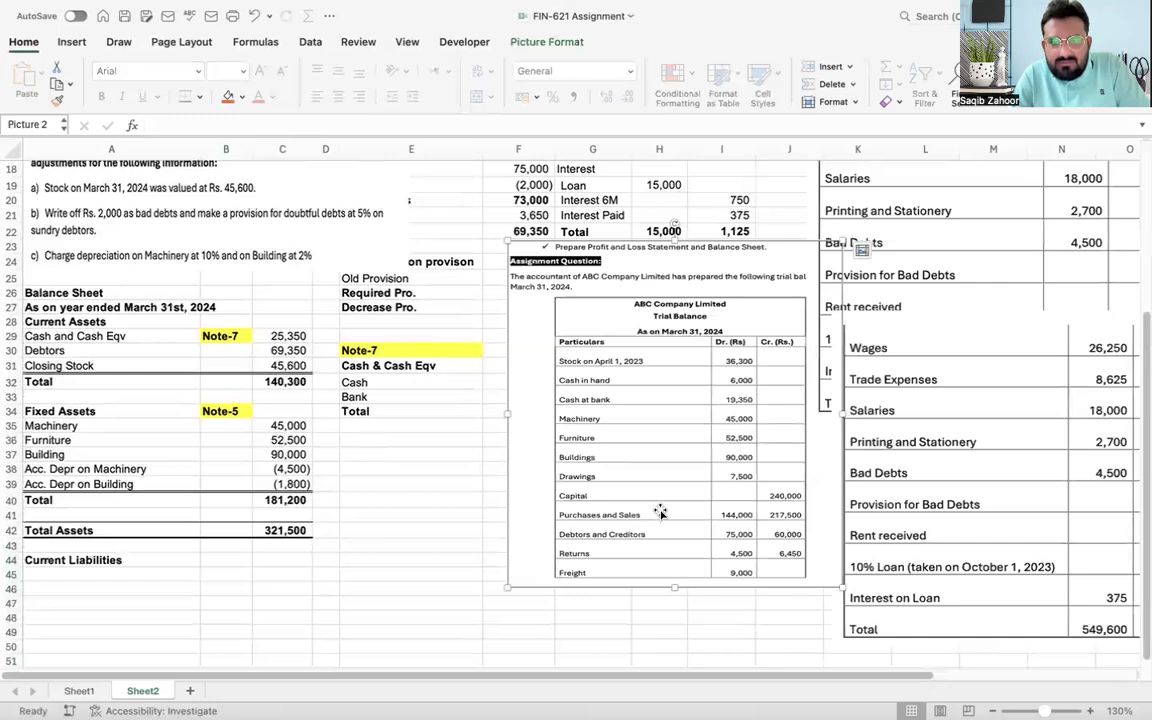
Step: Add Creditors under Current Liabilities in row 45 with an amount of 60000 in C45
left_click(136, 582)
type("Credi")
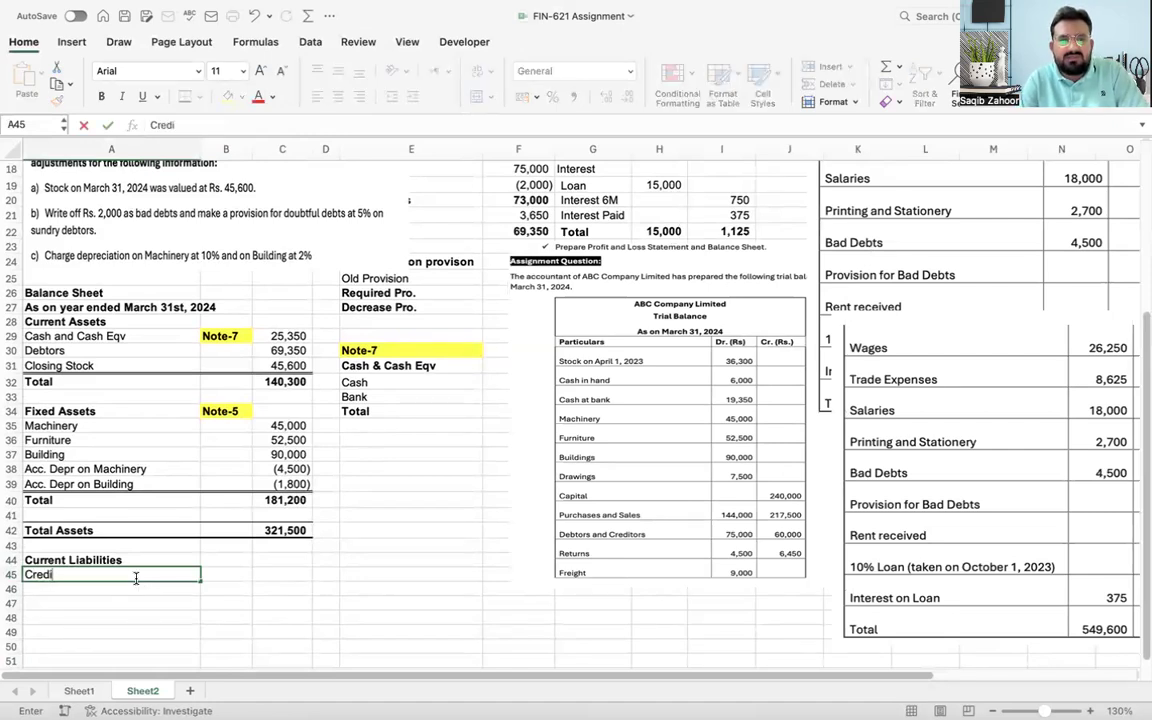
type("tors")
key("Tab")
key("Tab")
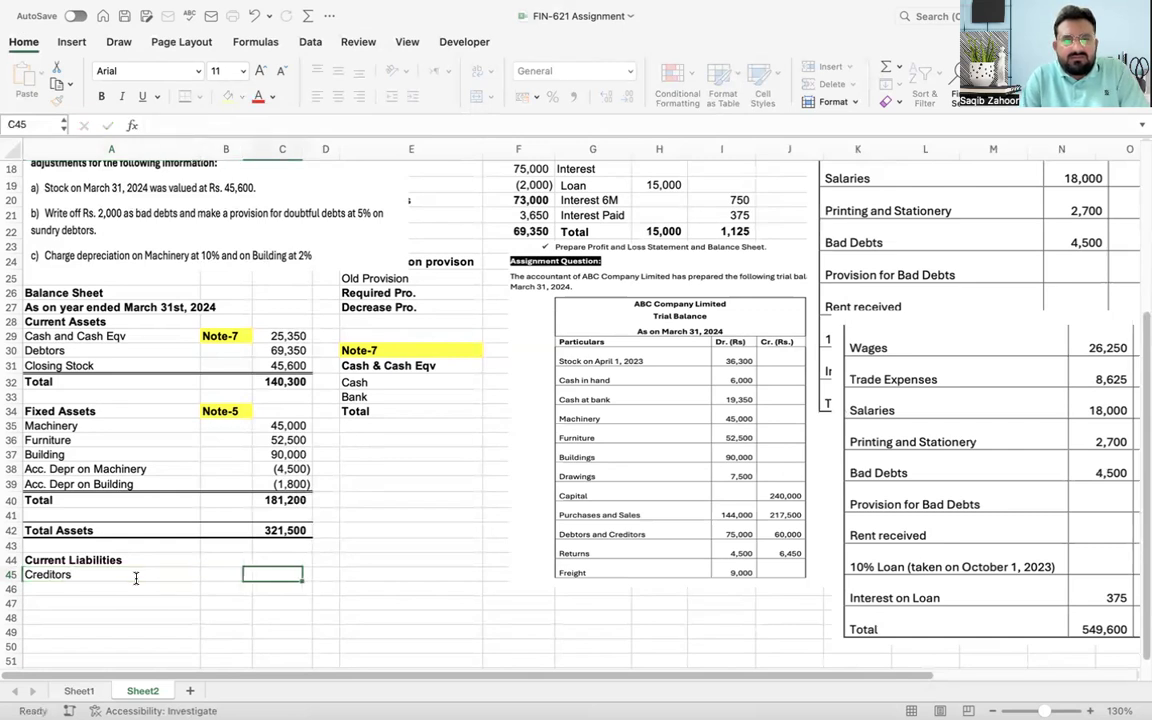
type("60000")
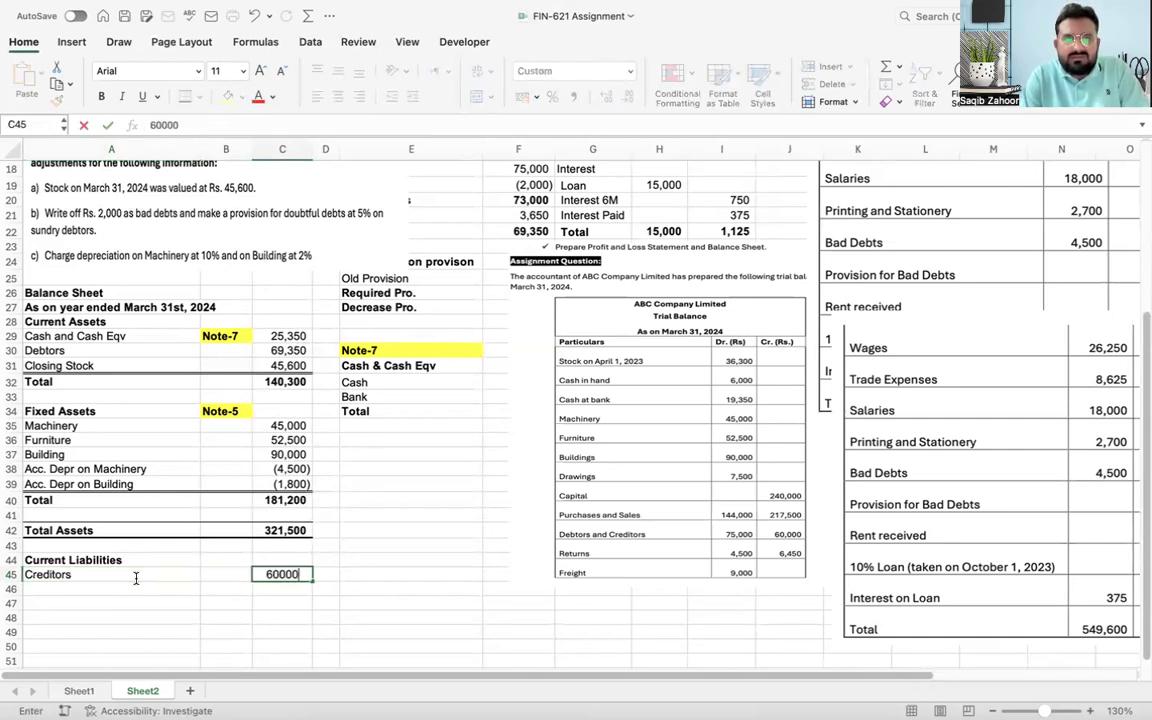
key("Return")
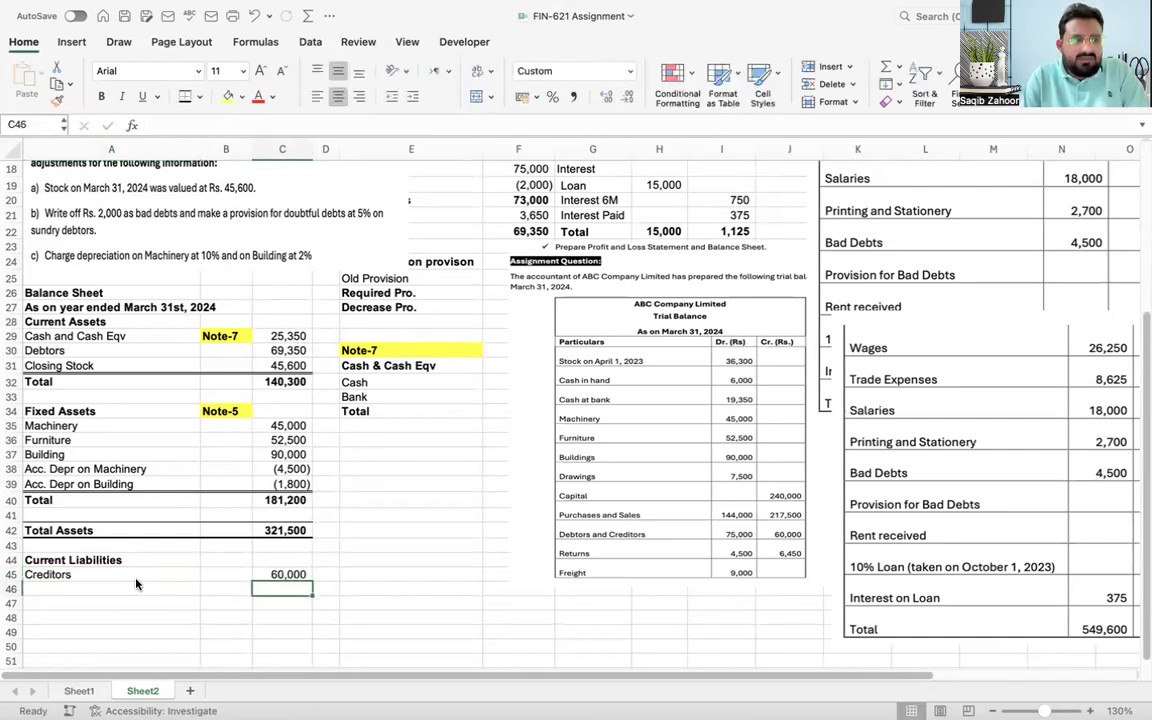
Step: Enter the label "Interest Payable on Loan" in A46 below Creditors
key("Left")
key("Left")
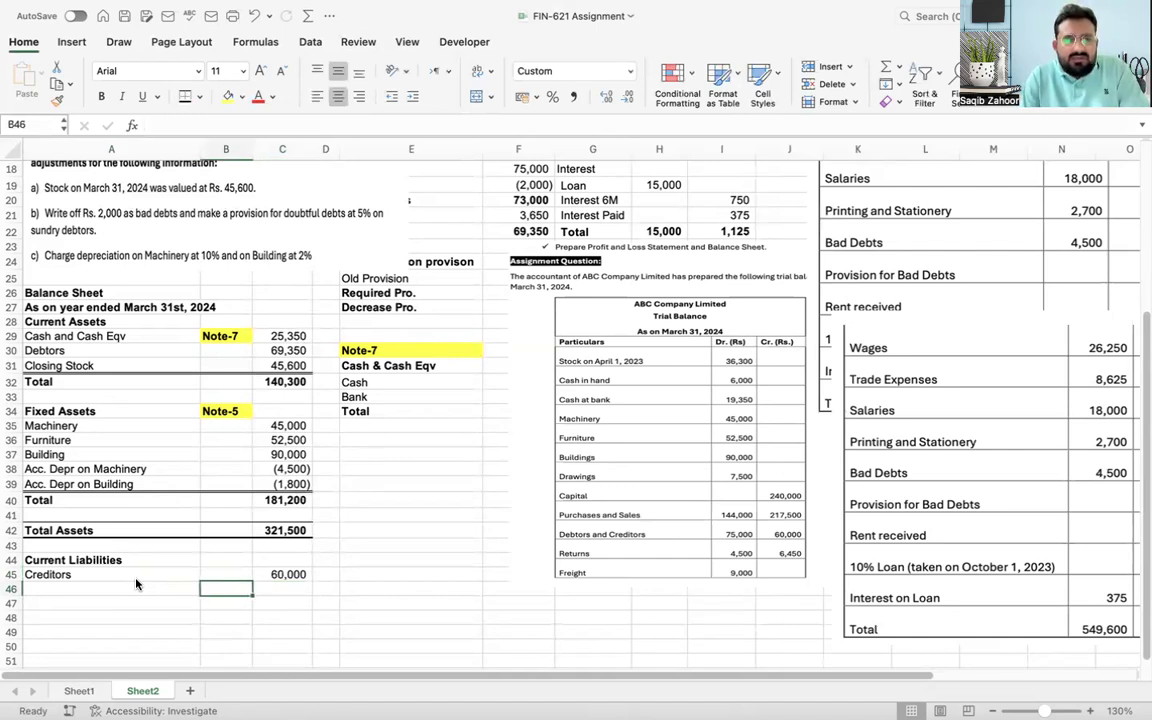
type("Intere")
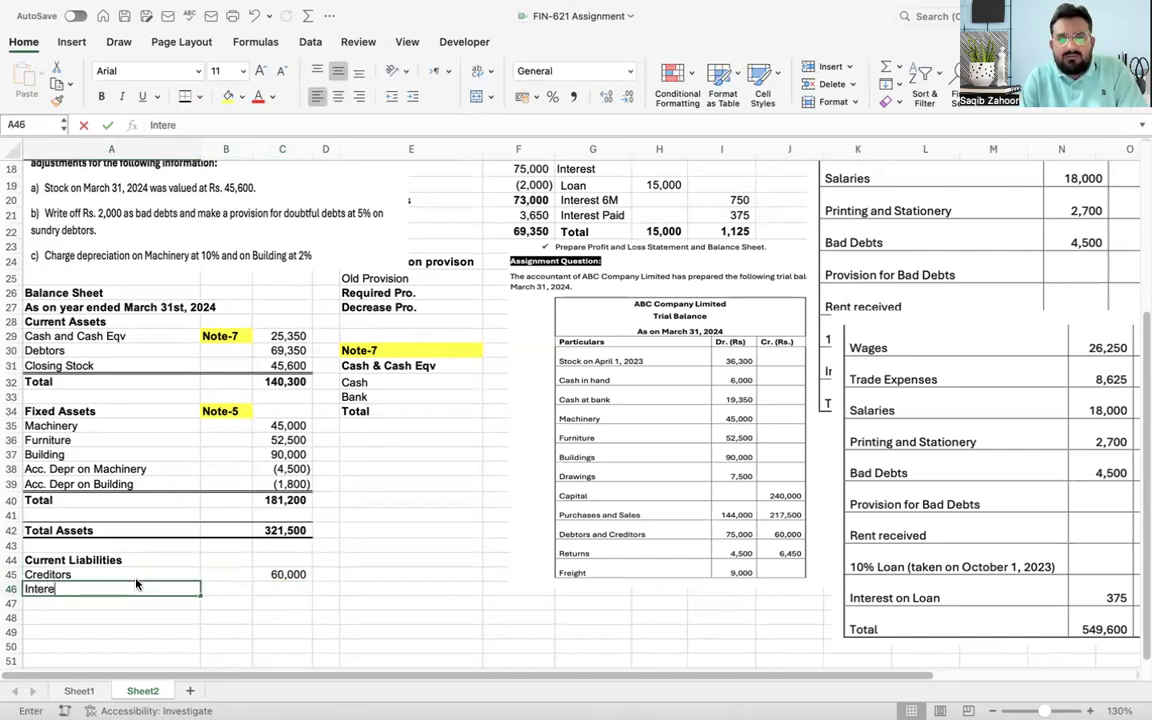
type("st Payable on Loan")
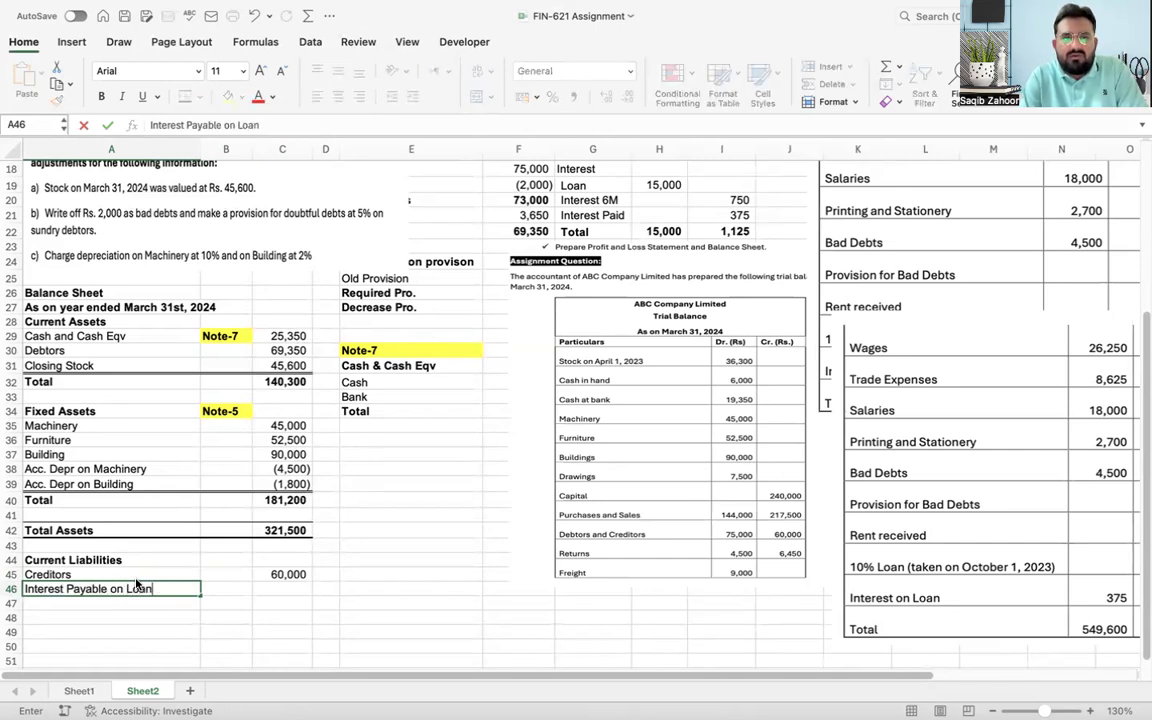
key("Tab")
key("Right")
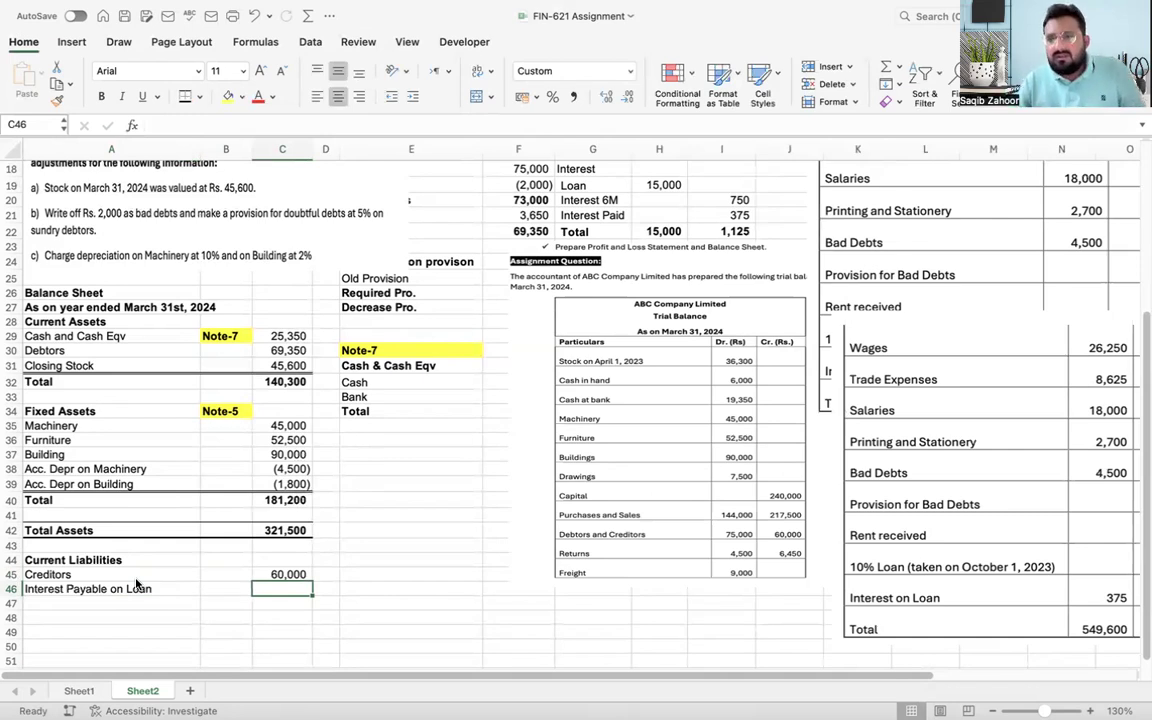
Step: Link the Interest Payable on Loan amount in C46 to the Interest 6M figure in I20
type("=")
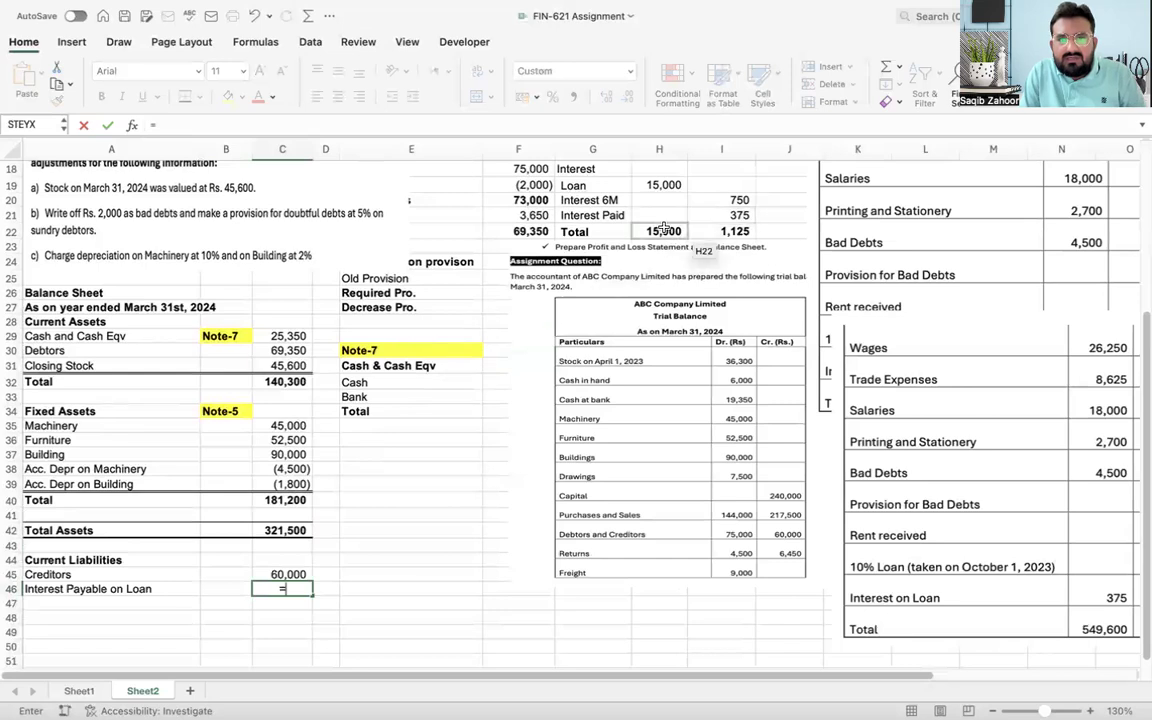
left_click(598, 201)
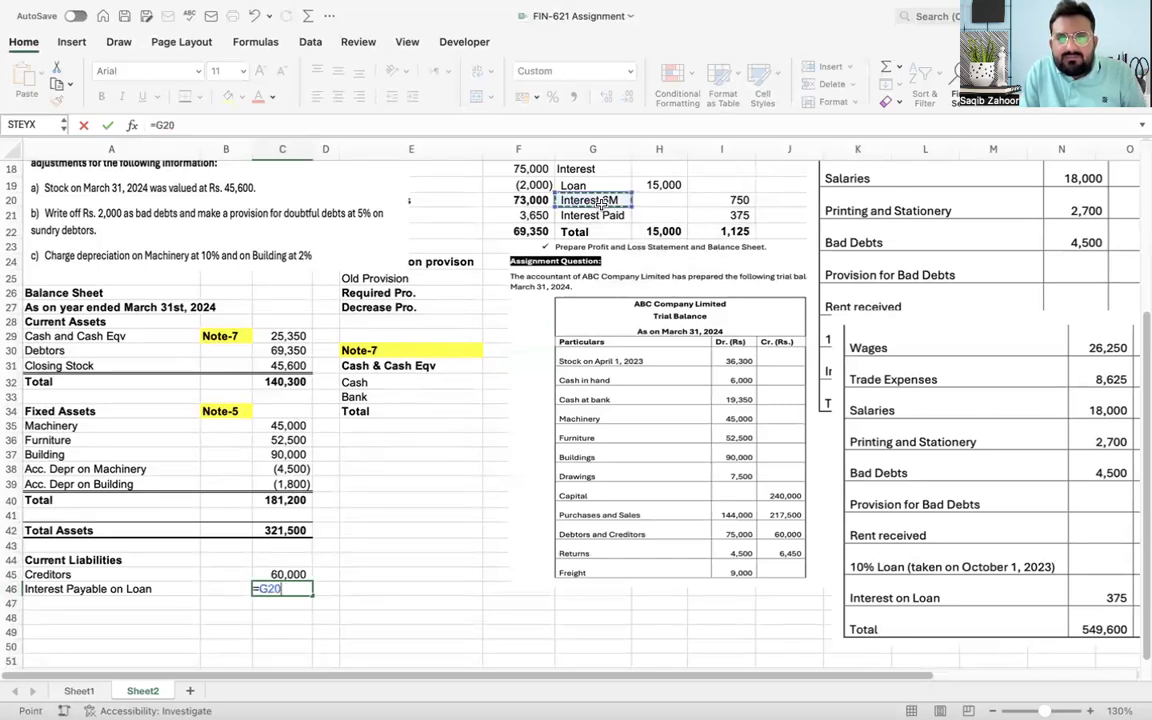
key("Right")
key("Right")
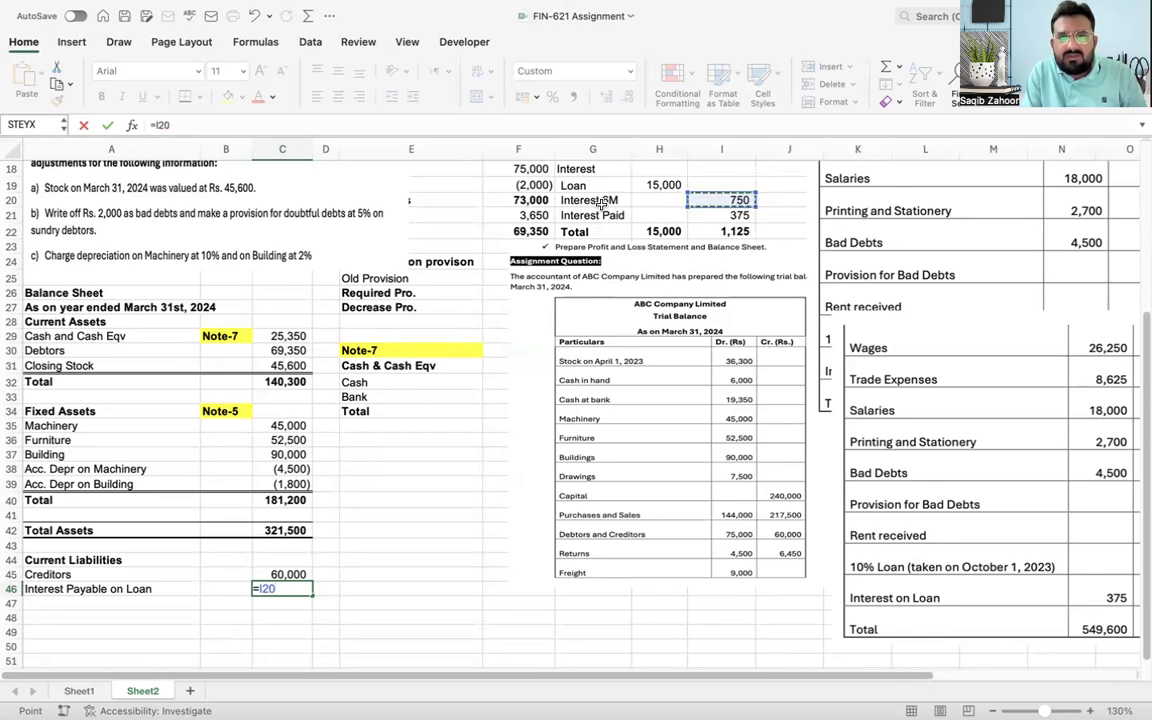
key("Up")
key("Up")
key("Up")
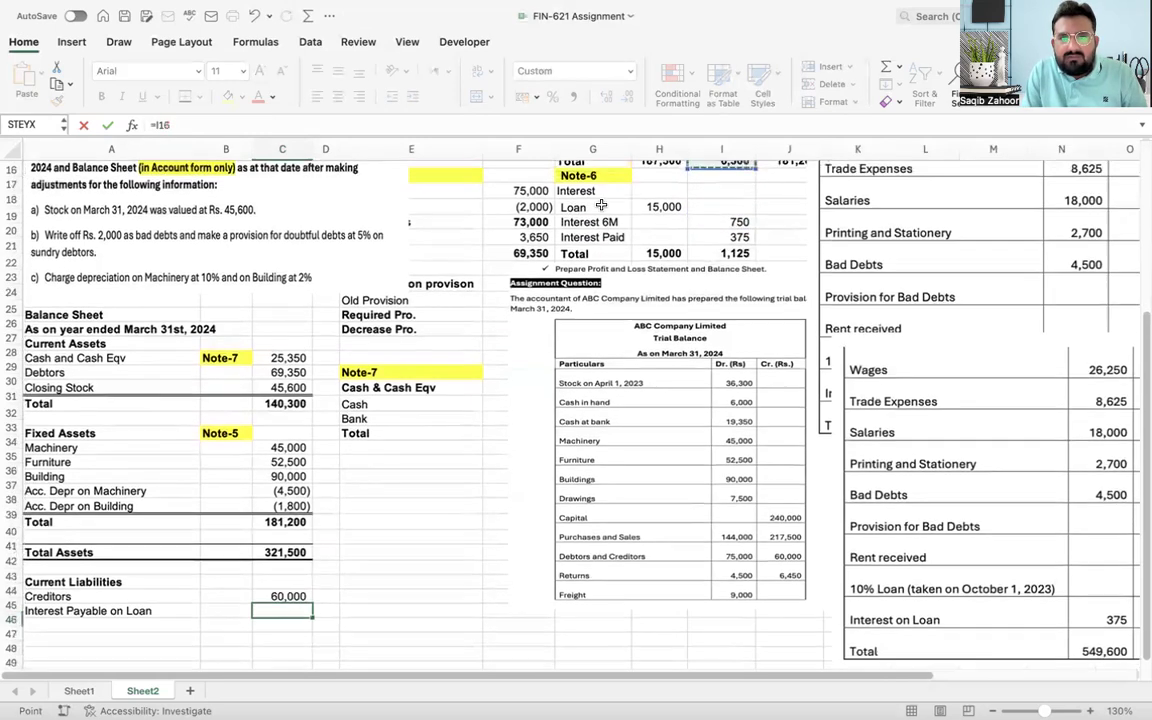
key("Down")
key("Down")
key("Down")
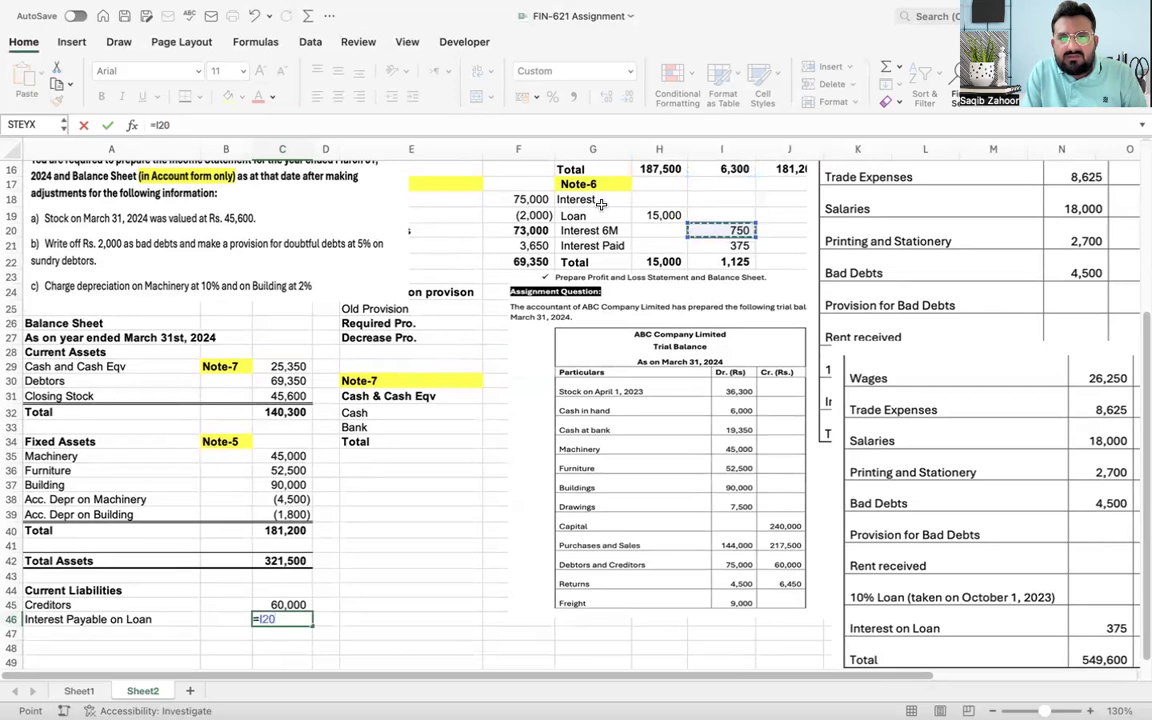
key("Return")
Step: Reference the Note-6 heading G17 in B46 beside Interest Payable on Loan and fill the cell yellow
key("Up")
key("Left")
type("=")
left_click(594, 184)
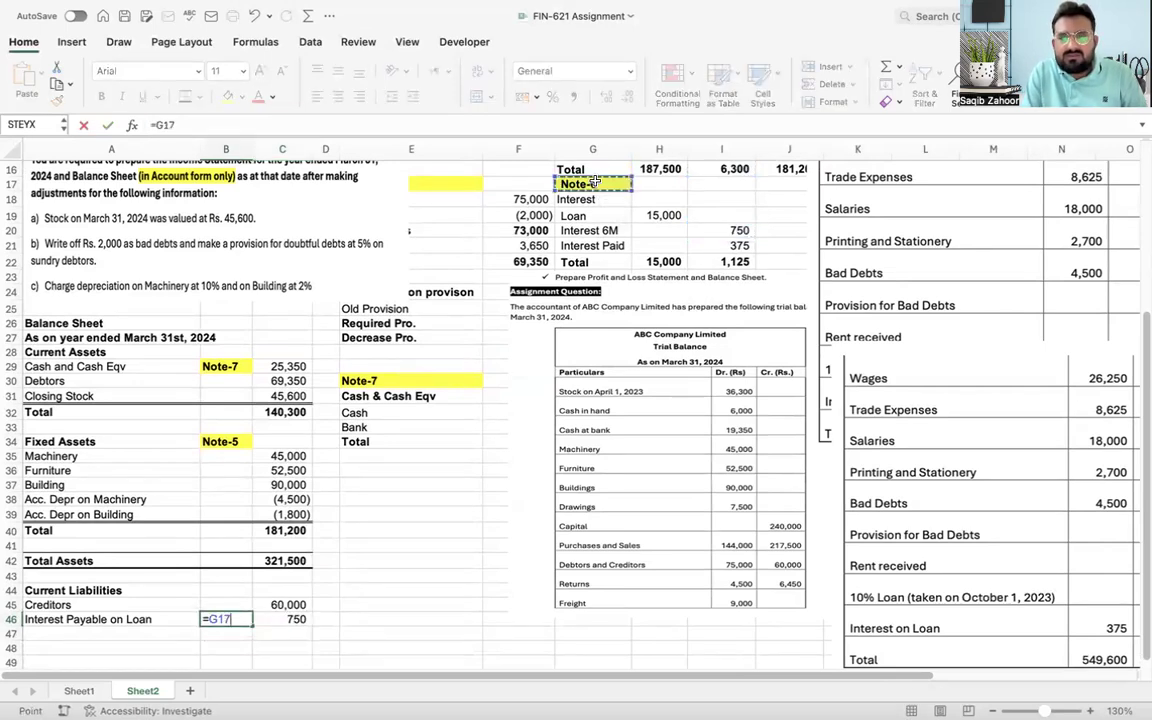
key("Return")
key("Up")
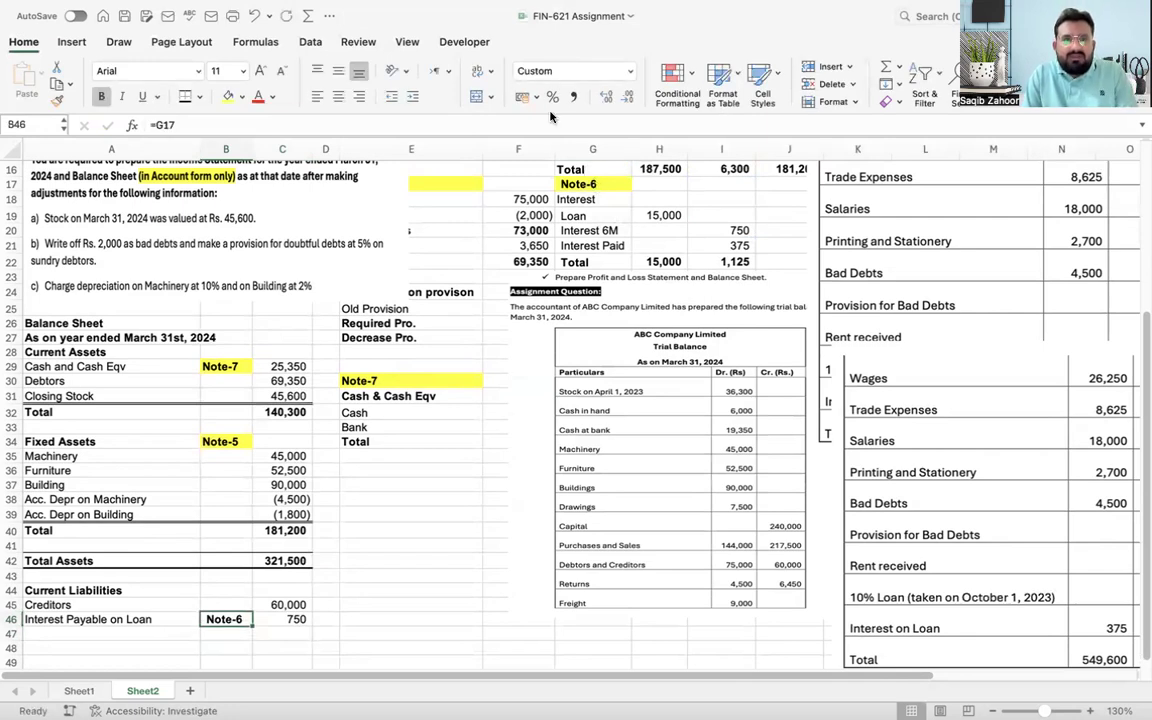
left_click(227, 97)
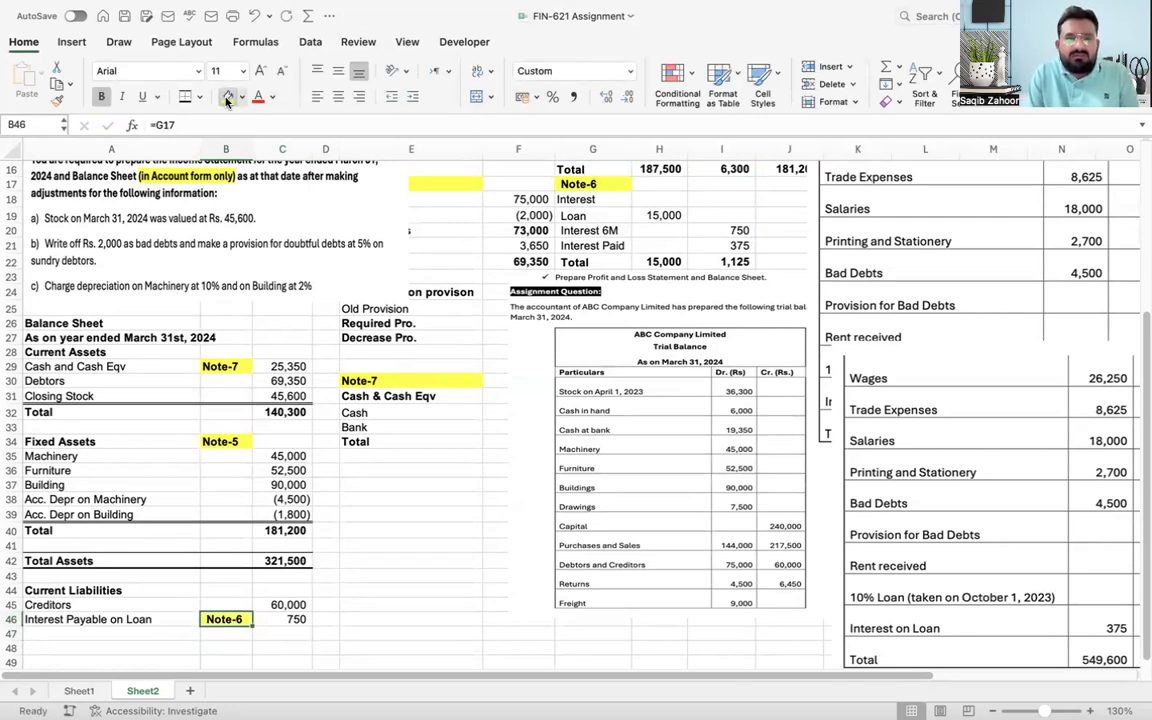
Step: Enter the label "Total" in A47 and make the row A47:C47 bold
key("Left")
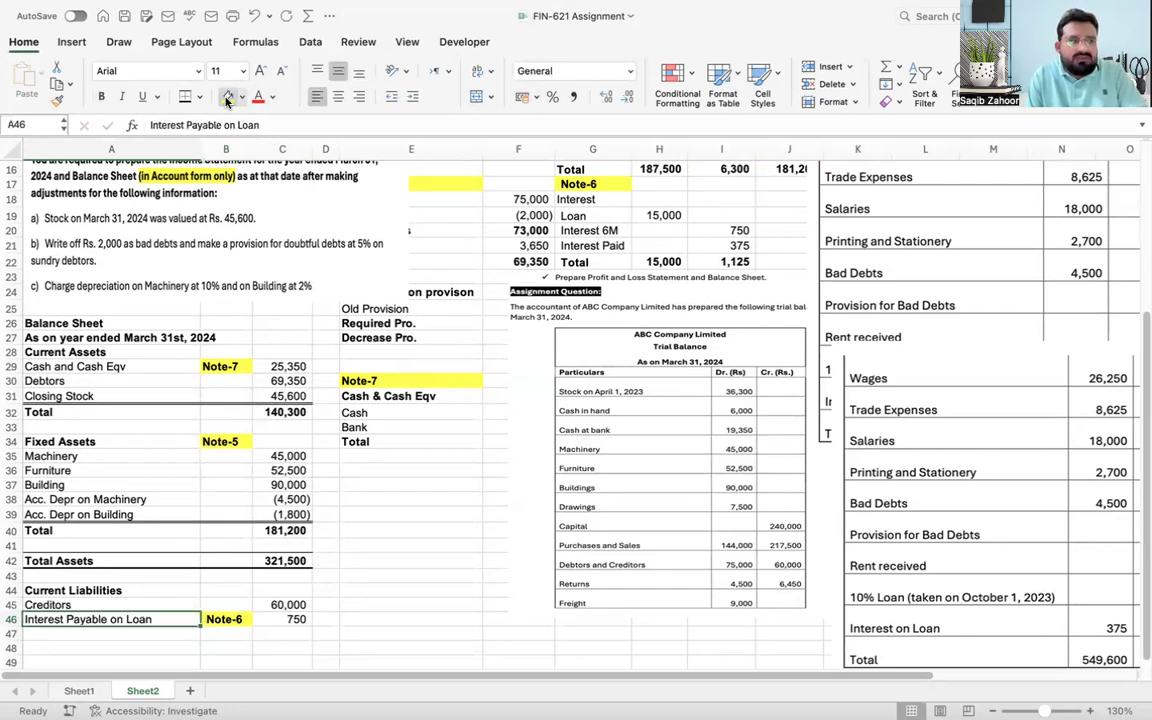
key("Down")
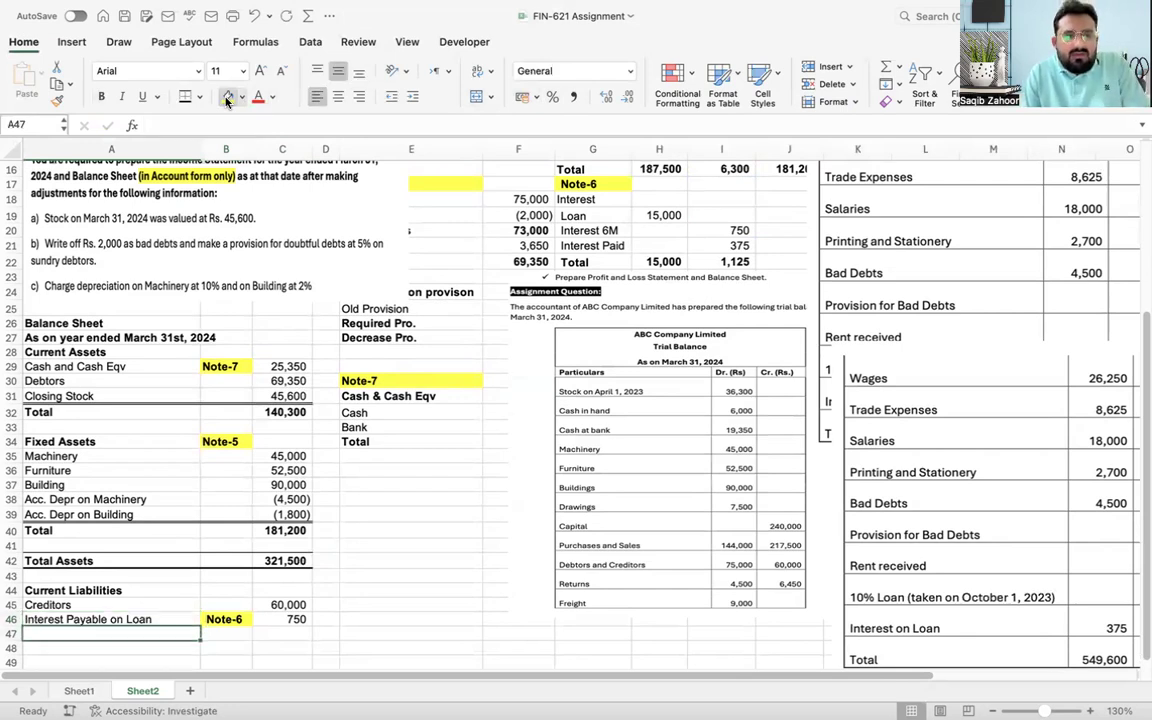
type("To")
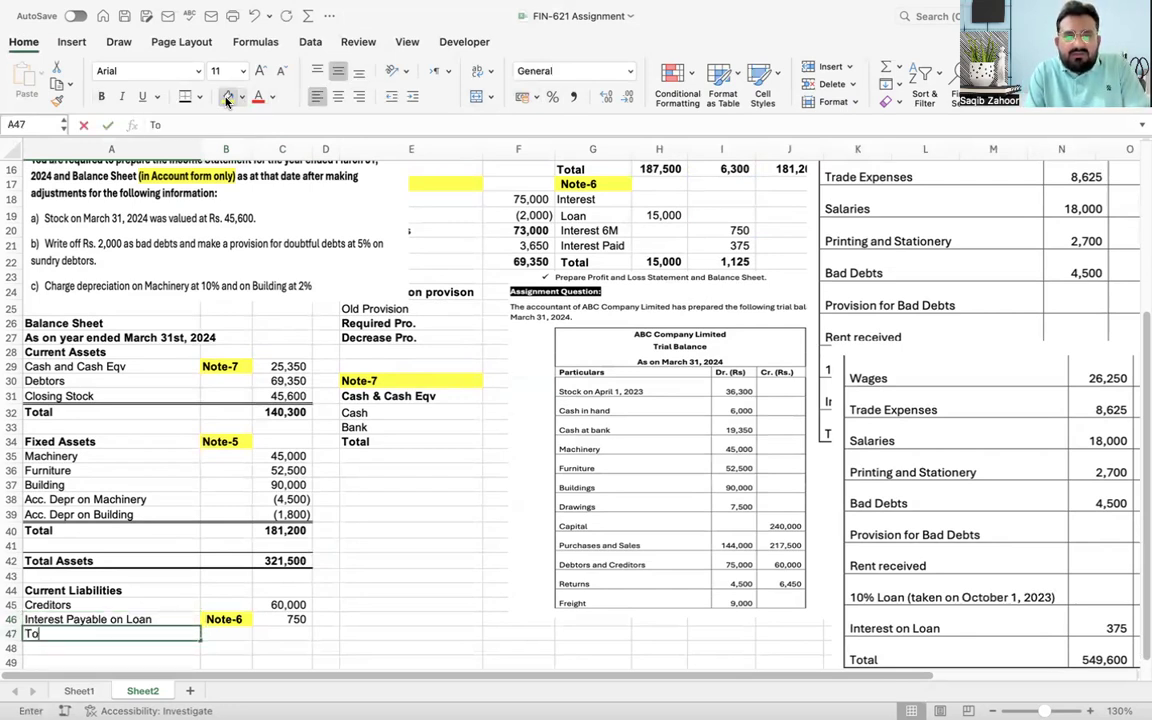
type("t")
key("Right")
key("Left")
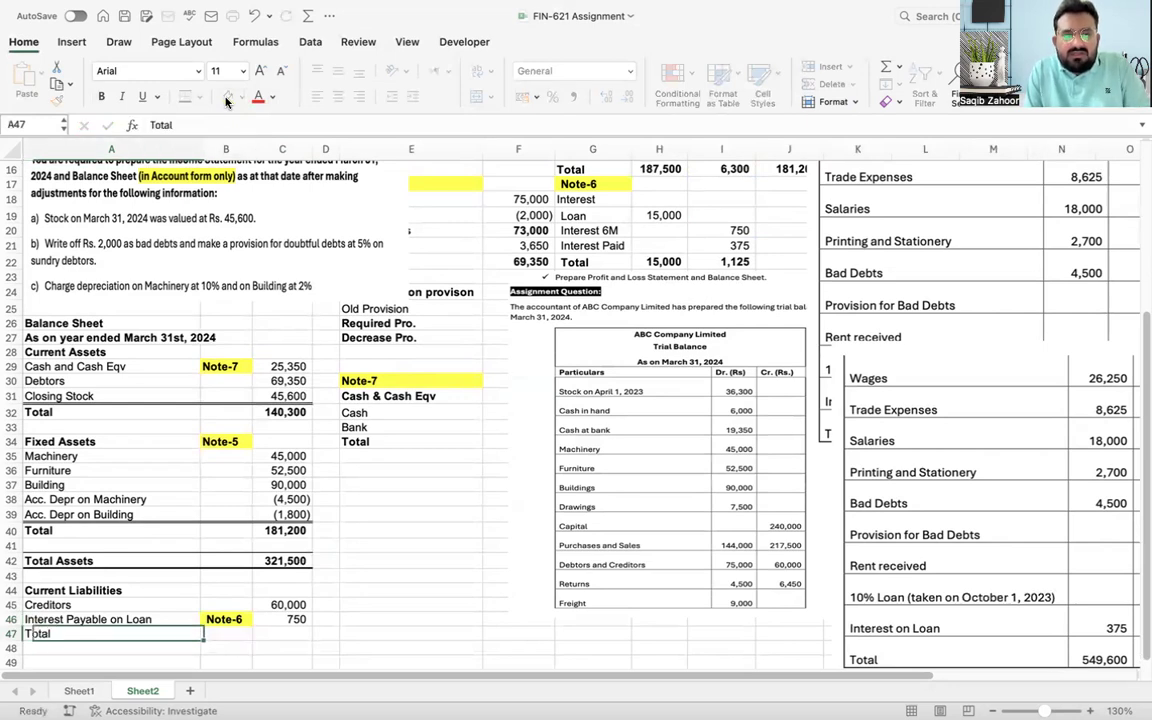
key("shift+Right")
key("shift+Right")
key("super+b")
Step: Sum the current liabilities C45:C46 in C47
key("Right")
key("Right")
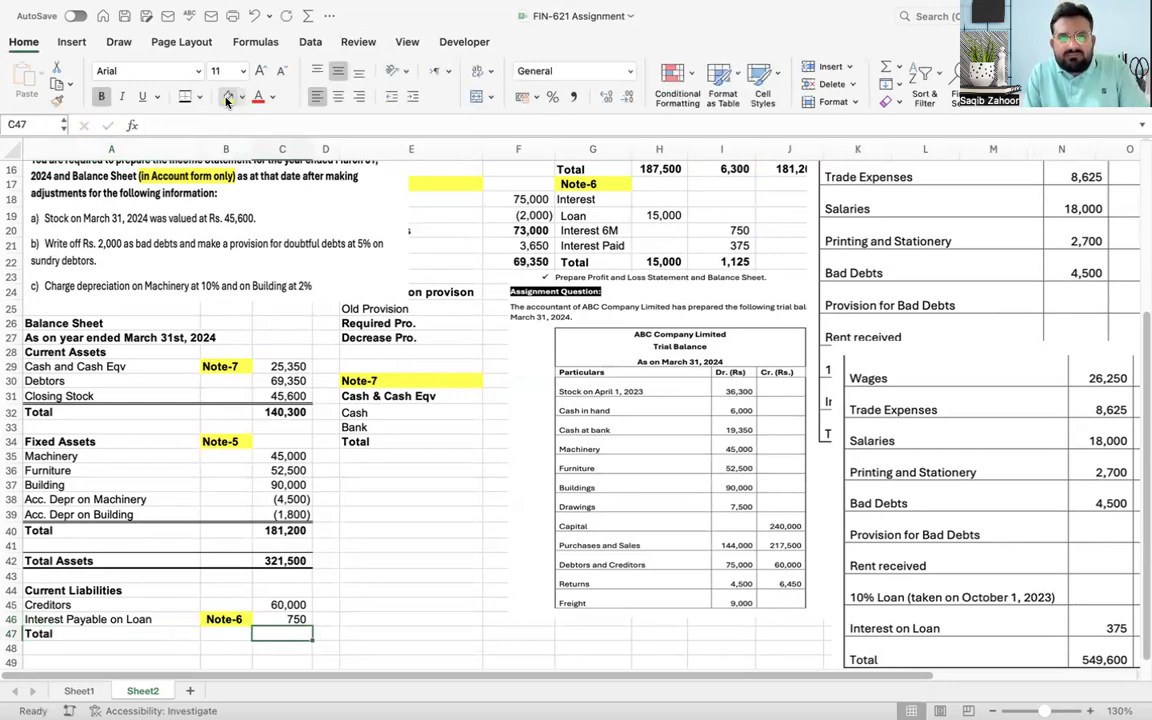
left_click(886, 68)
key("Return")
key("Up")
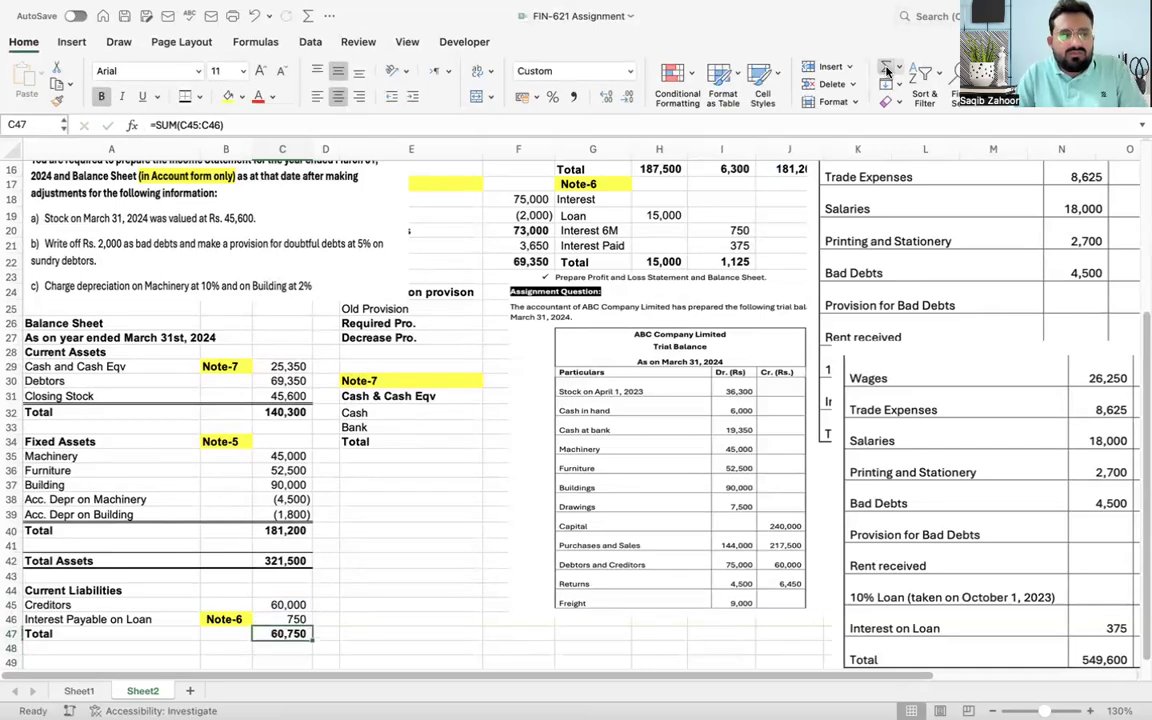
Step: Apply a bottom double border to the Interest Payable on Loan row A46:C46
key("Left")
key("Left")
key("Up")
key("shift+Right")
key("shift+Right")
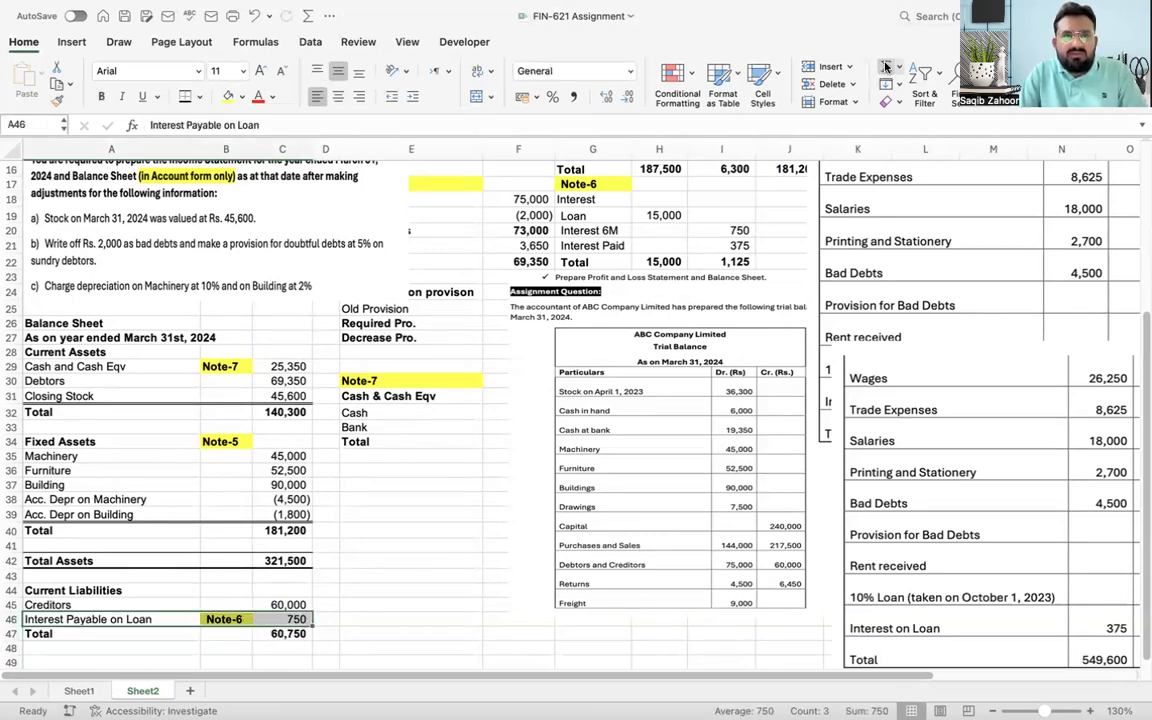
left_click(199, 97)
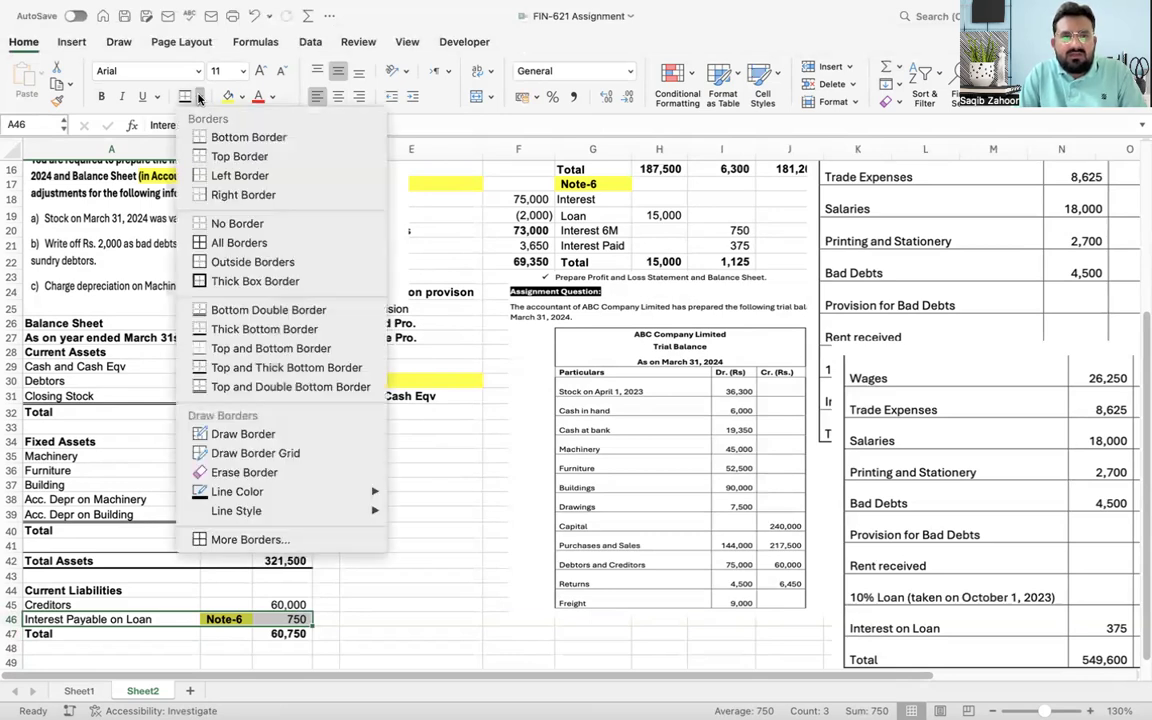
left_click(266, 311)
Step: Enter the heading "Long-Term Liabilities" in A49 and make it bold
left_click(112, 514)
key("Down")
key("Down")
key("Down")
key("Down")
key("Down")
key("Down")
key("Down")
key("Down")
key("Down")
key("Down")
key("Down")
key("Down")
key("Down")
key("Down")
key("Down")
key("Down")
key("Down")
key("Down")
key("Down")
key("Up")
key("Up")
key("Up")
key("Up")
key("Up")
key("Up")
key("Up")
key("Up")
key("Up")
type("Long ")
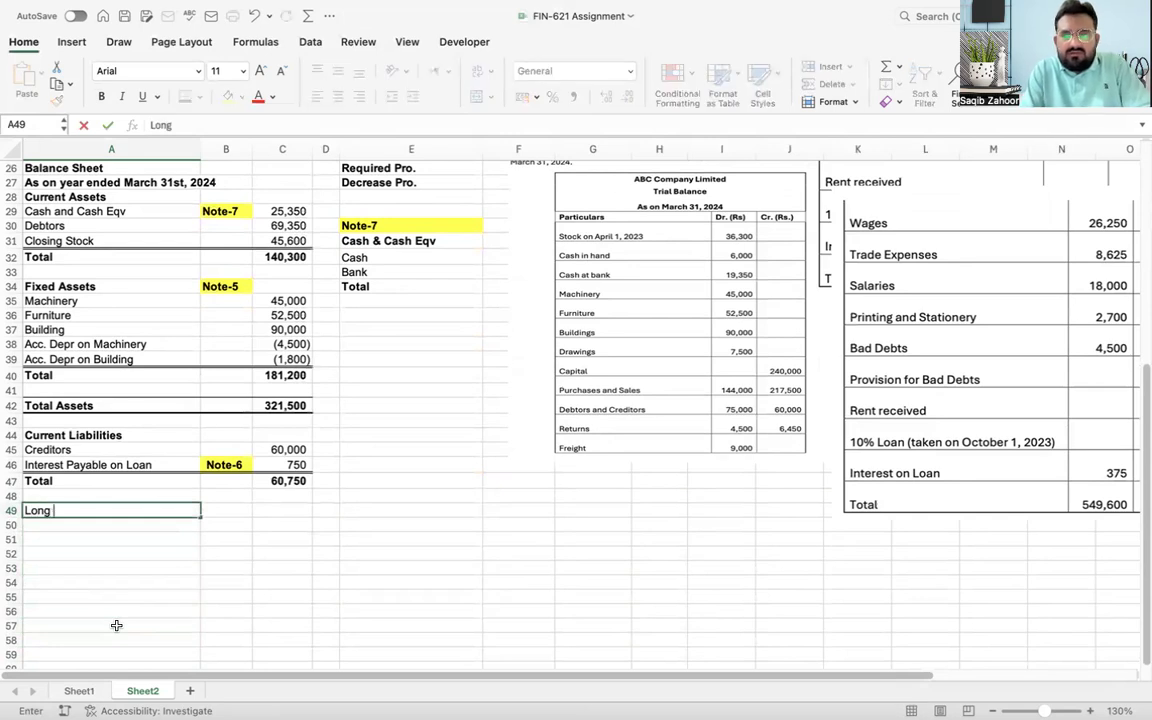
type("Term ")
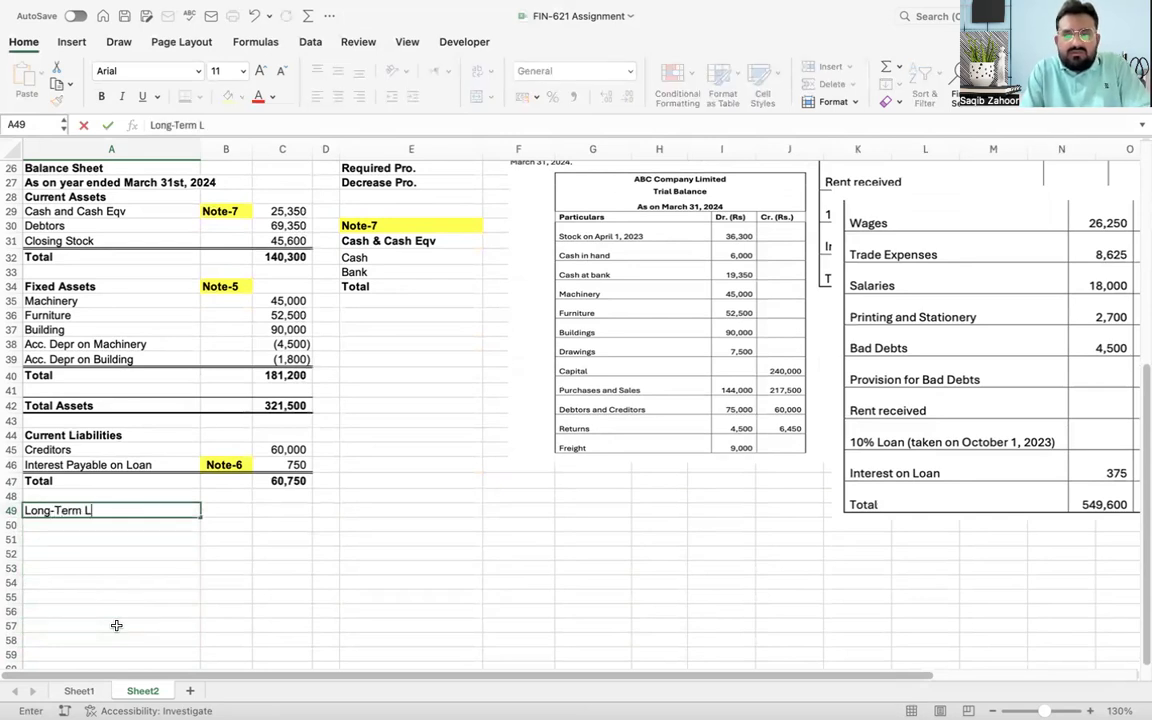
type("Liabilities")
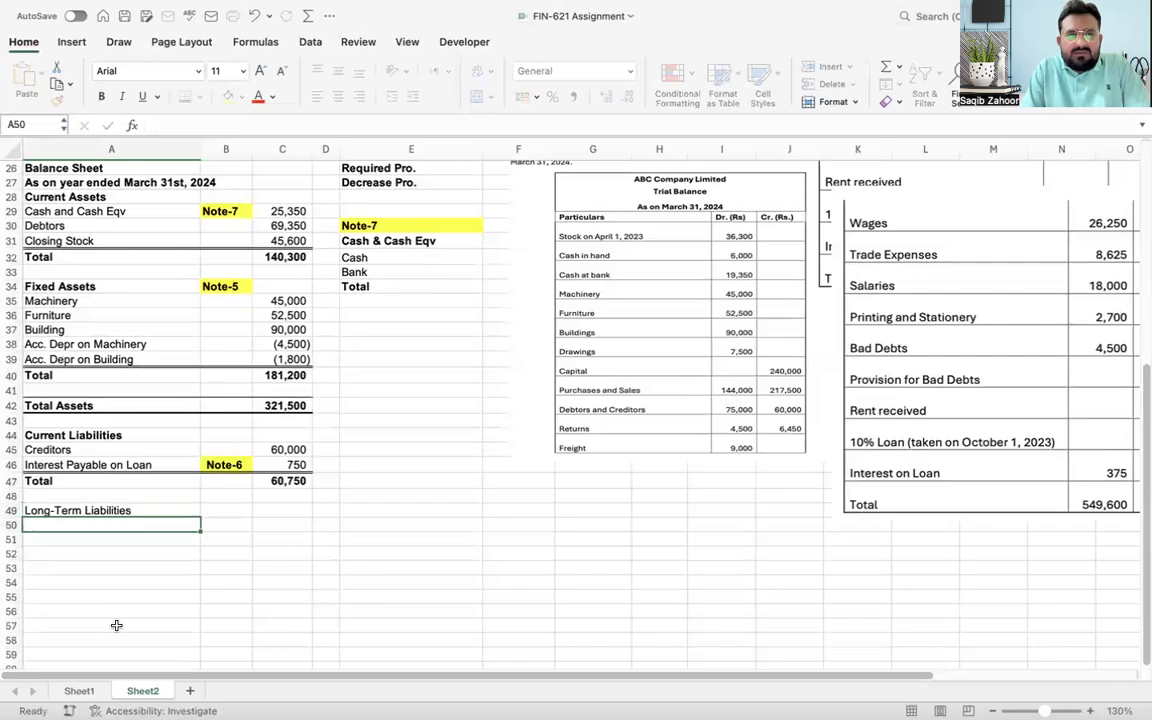
key("ctrl+Return")
key("super+b")
key("Down")
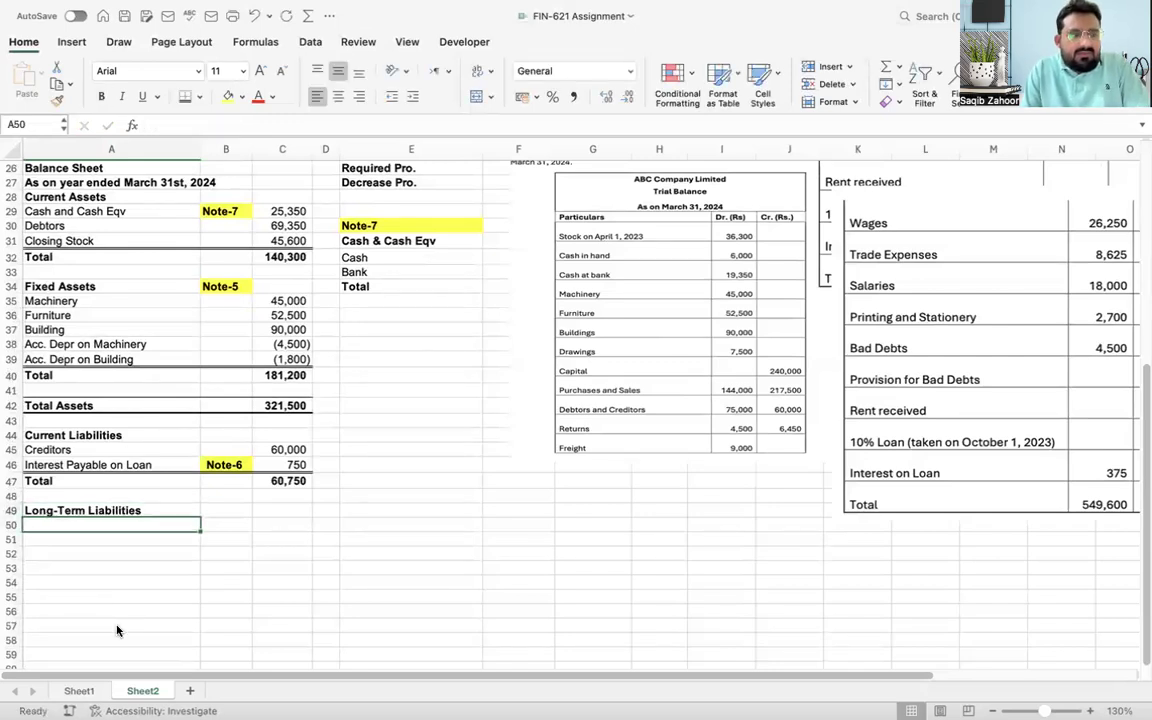
Step: Enter the label "Loan" in A50 and link its amount in C50 to the Note-6 loan total in H22
type("Loan")
key("Return")
key("Up")
key("Right")
key("Right")
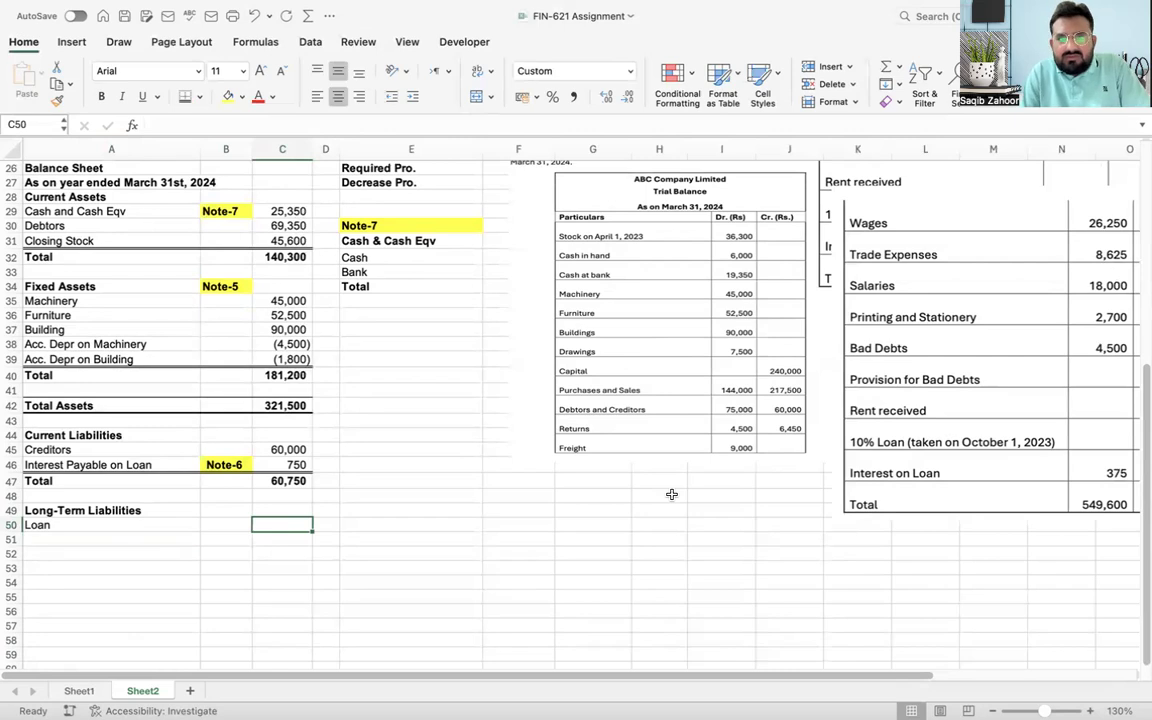
type("=")
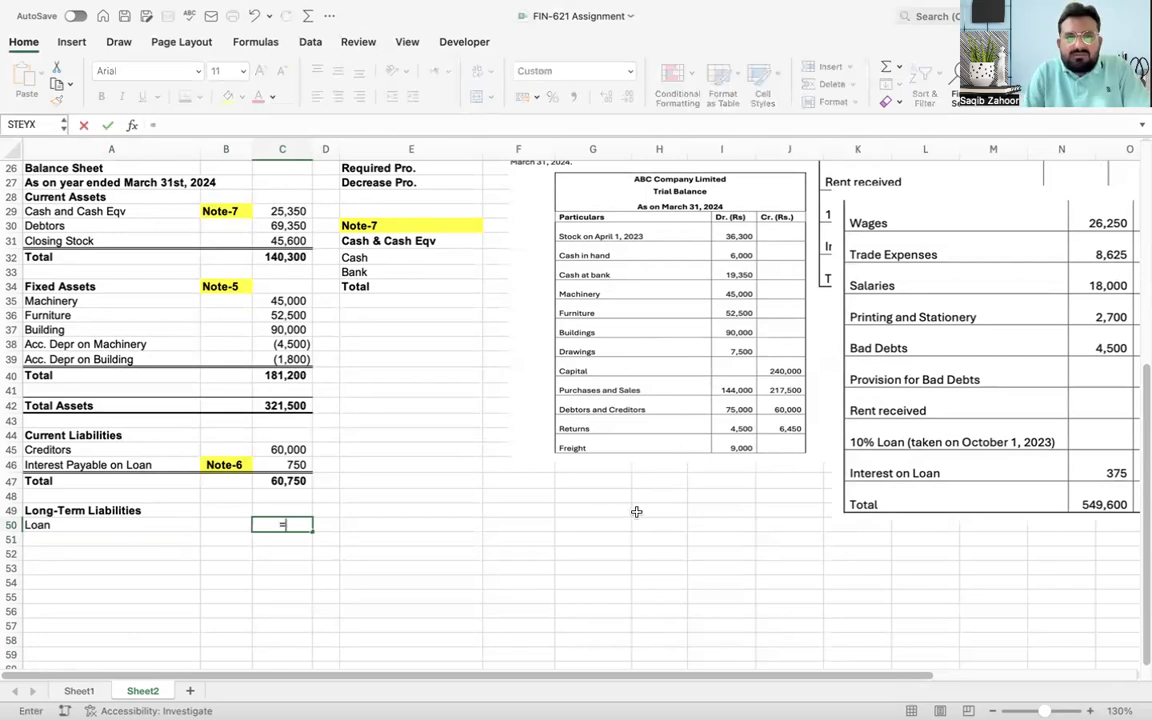
left_click(492, 226)
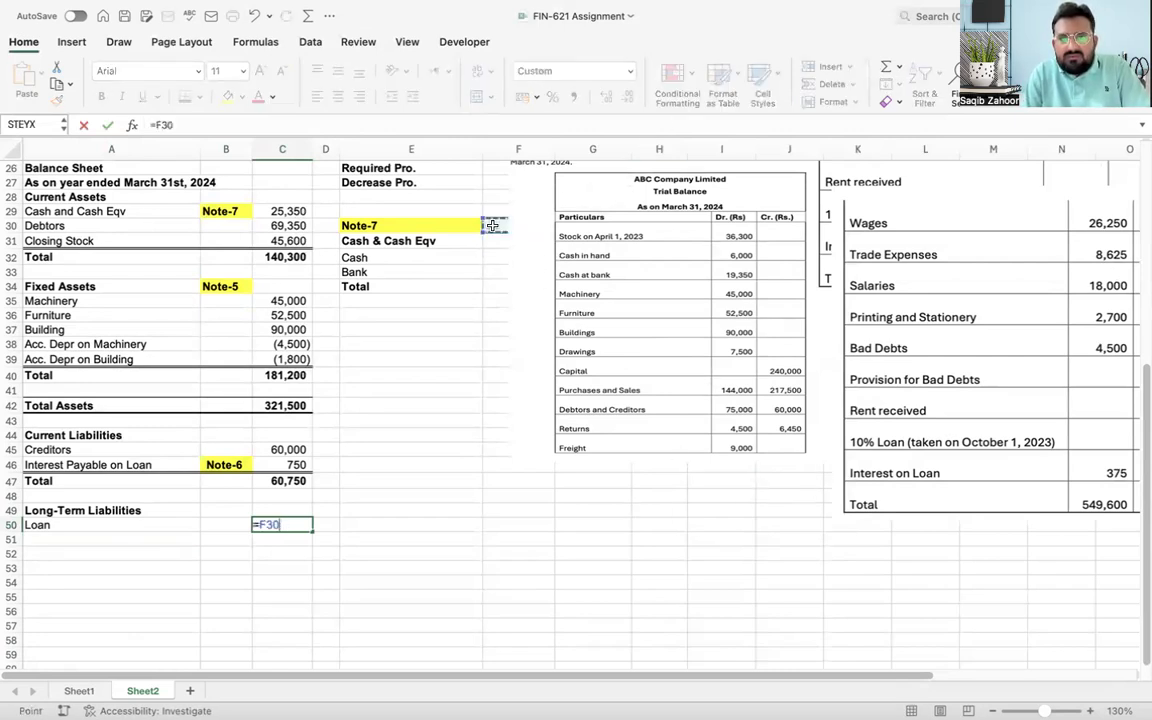
key("Up")
key("Up")
key("Up")
key("Up")
key("Up")
key("Up")
key("Up")
key("Up")
key("Up")
key("Up")
key("Up")
key("Up")
key("Up")
key("Up")
key("Up")
key("Up")
key("Up")
key("Up")
key("Up")
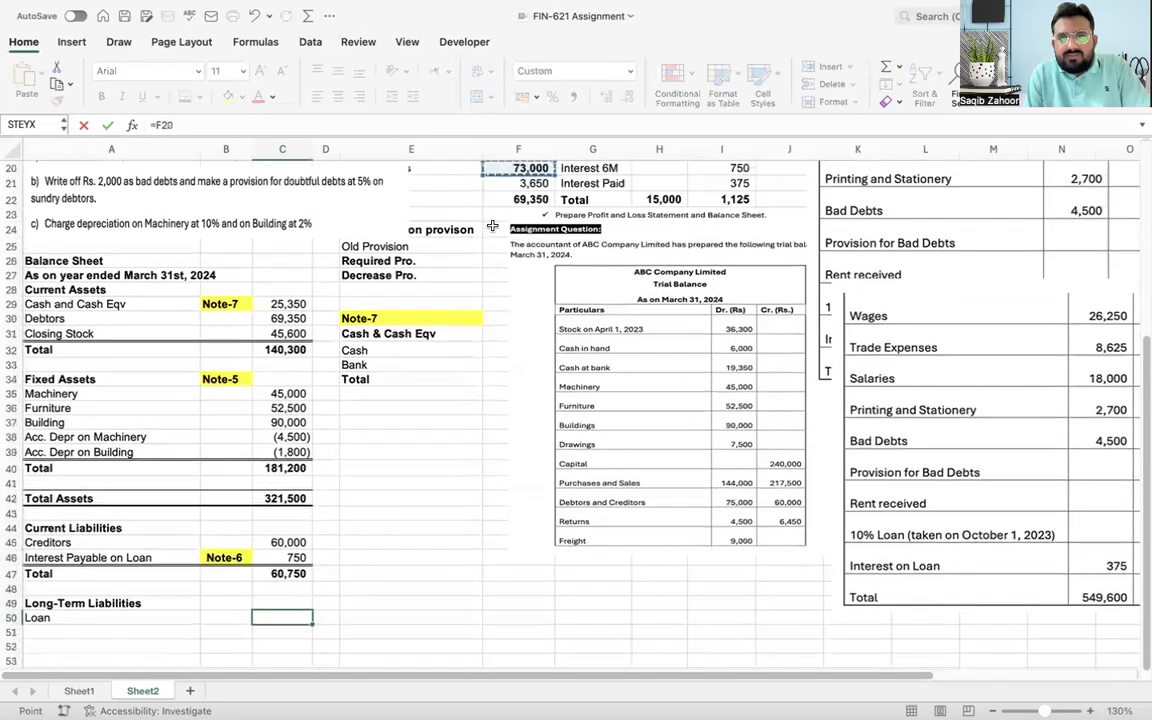
key("Up")
key("Up")
key("Up")
key("Up")
key("Up")
key("Up")
key("Up")
key("Up")
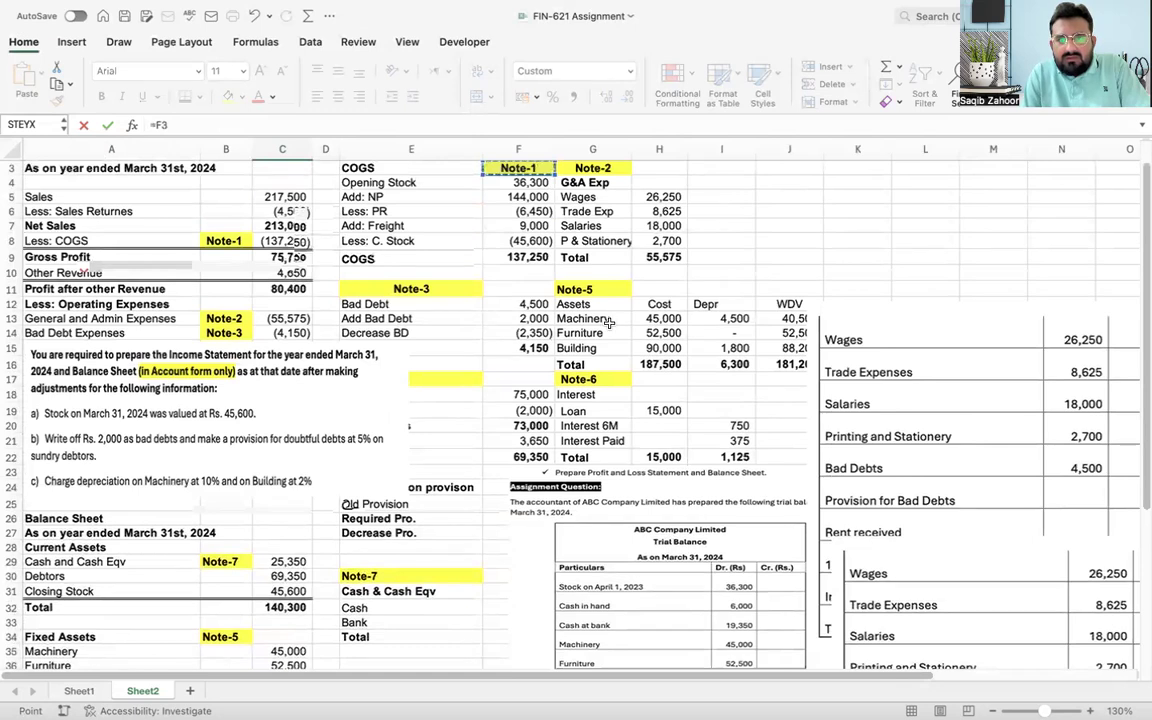
left_click(666, 457)
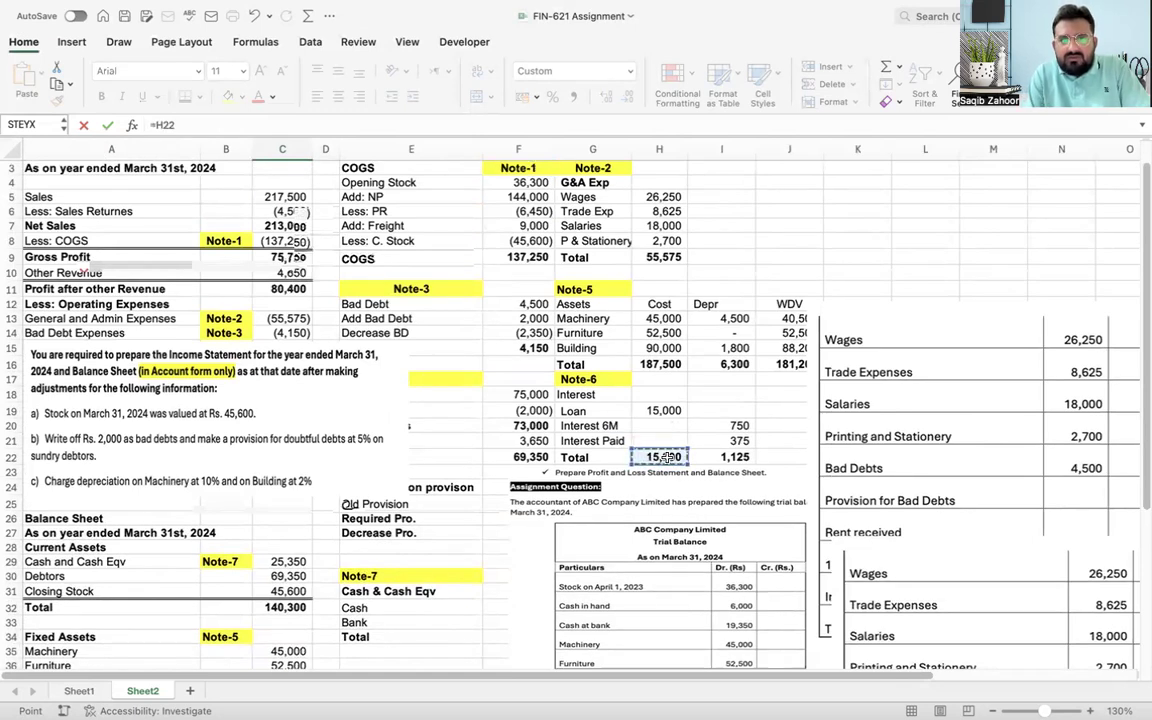
key("Return")
Step: Reference the Note-6 cell B46 in B50 beside Loan, make it bold and fill it yellow
key("Left")
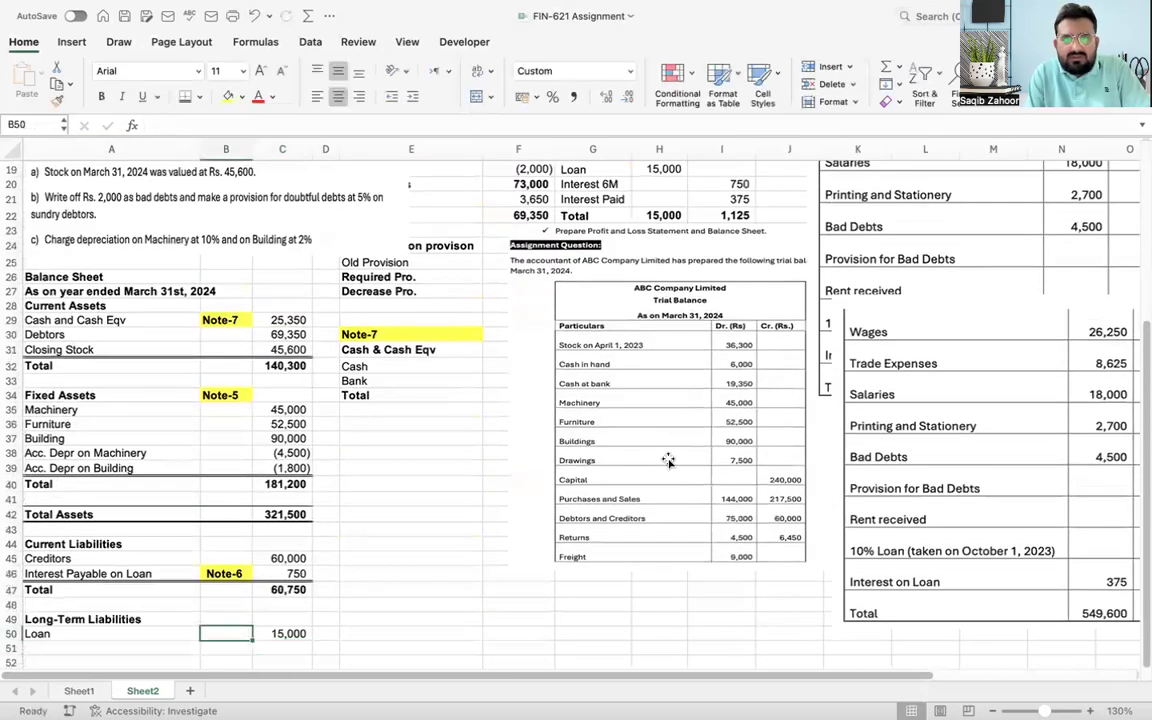
type("Note-6")
key("Return")
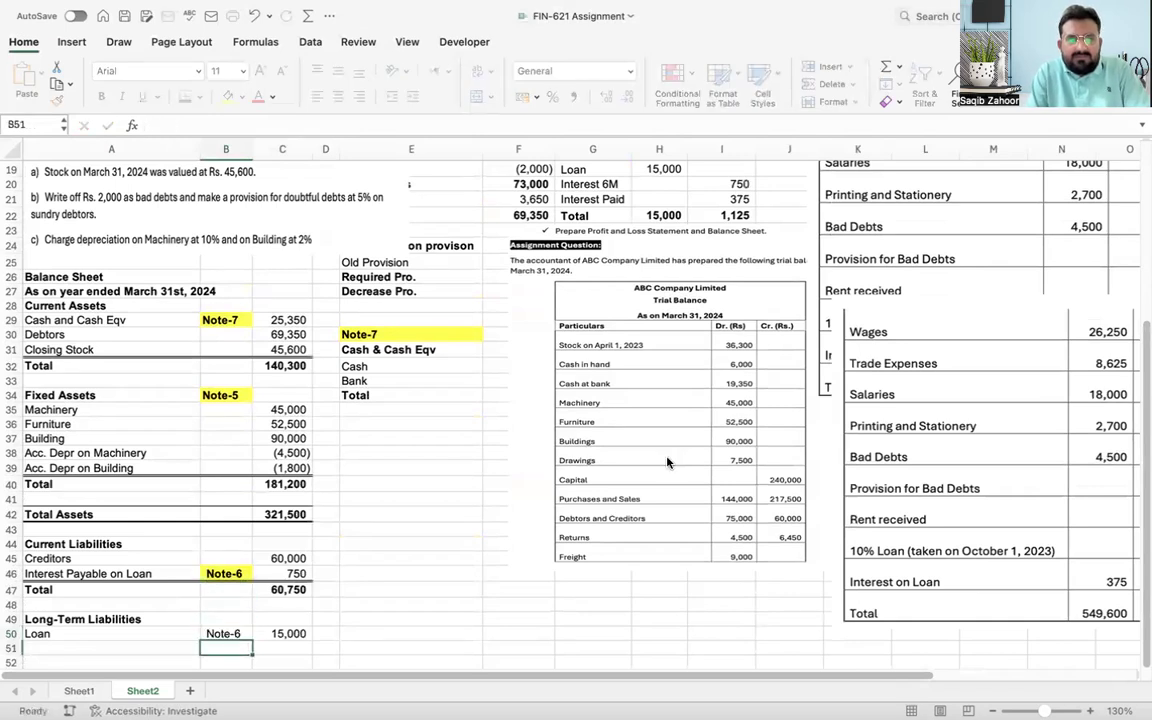
key("Up")
key("ctrl+b")
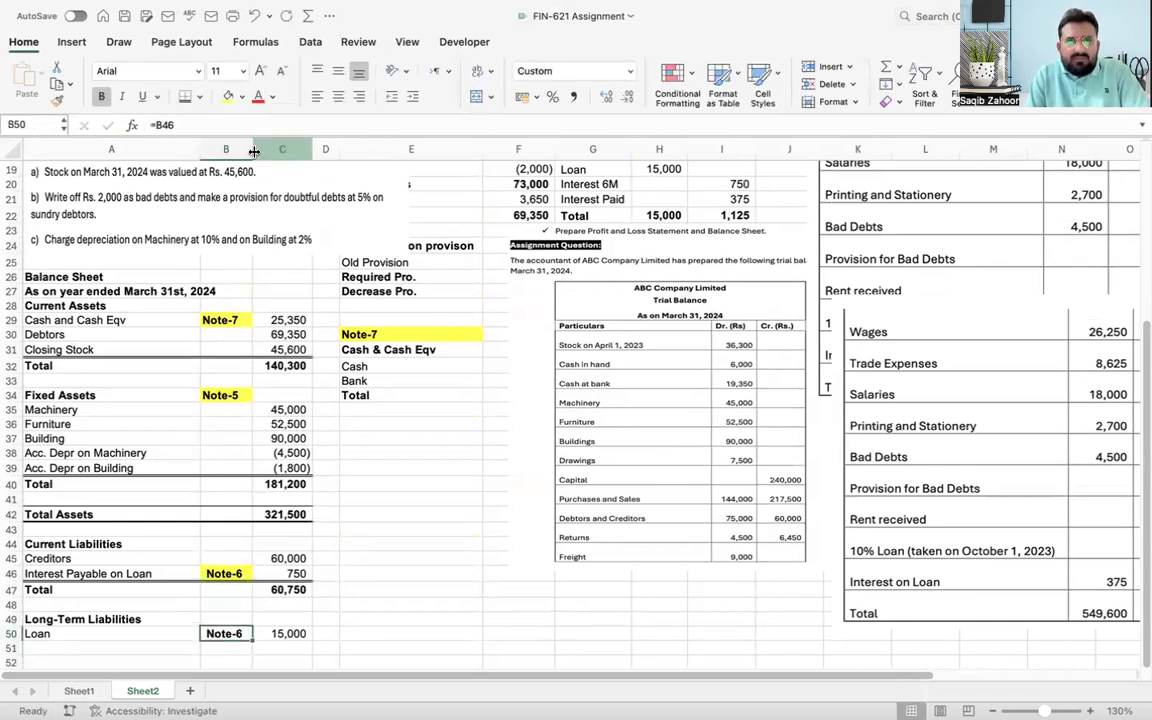
left_click(228, 96)
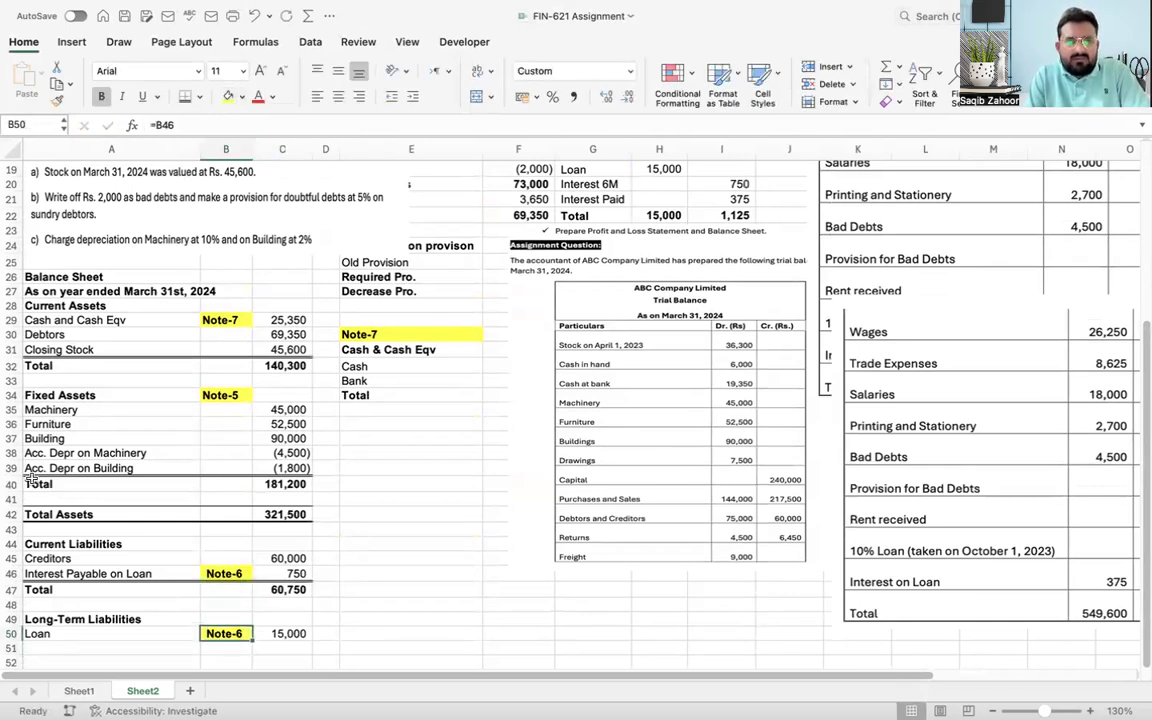
Step: Enter the label "Total Liabilities" in A52 and make the row A52:C52 bold
left_click(47, 652)
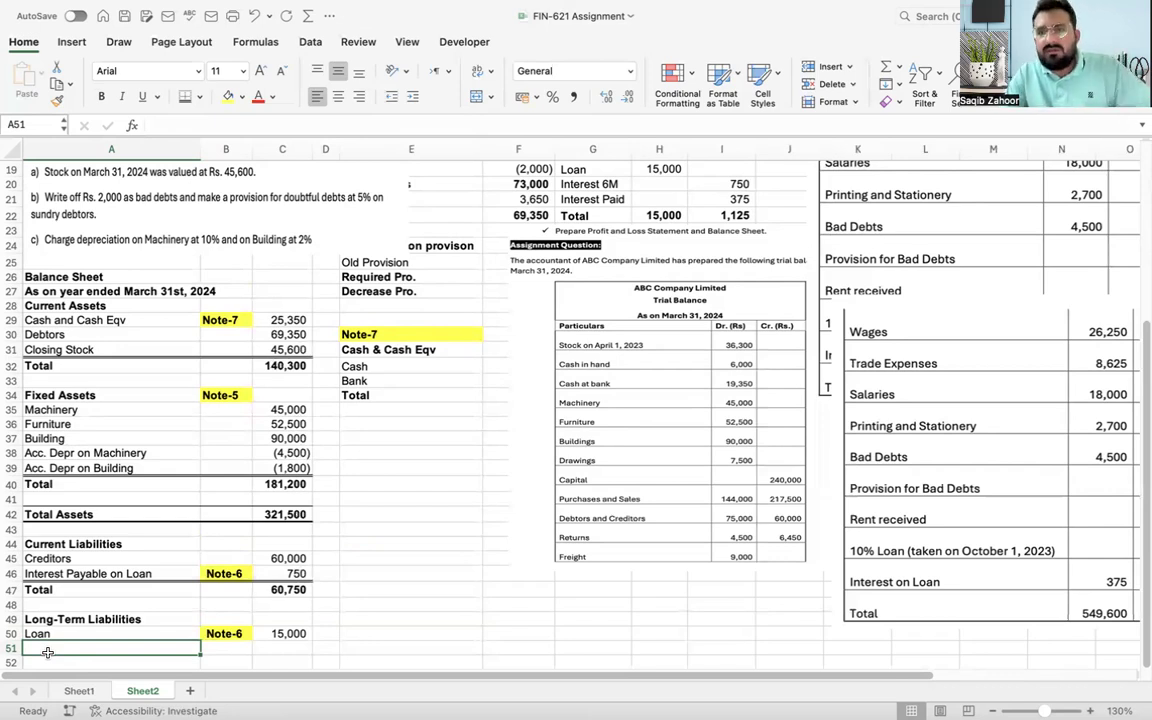
key("Return")
scroll(47, 652, "down", 3)
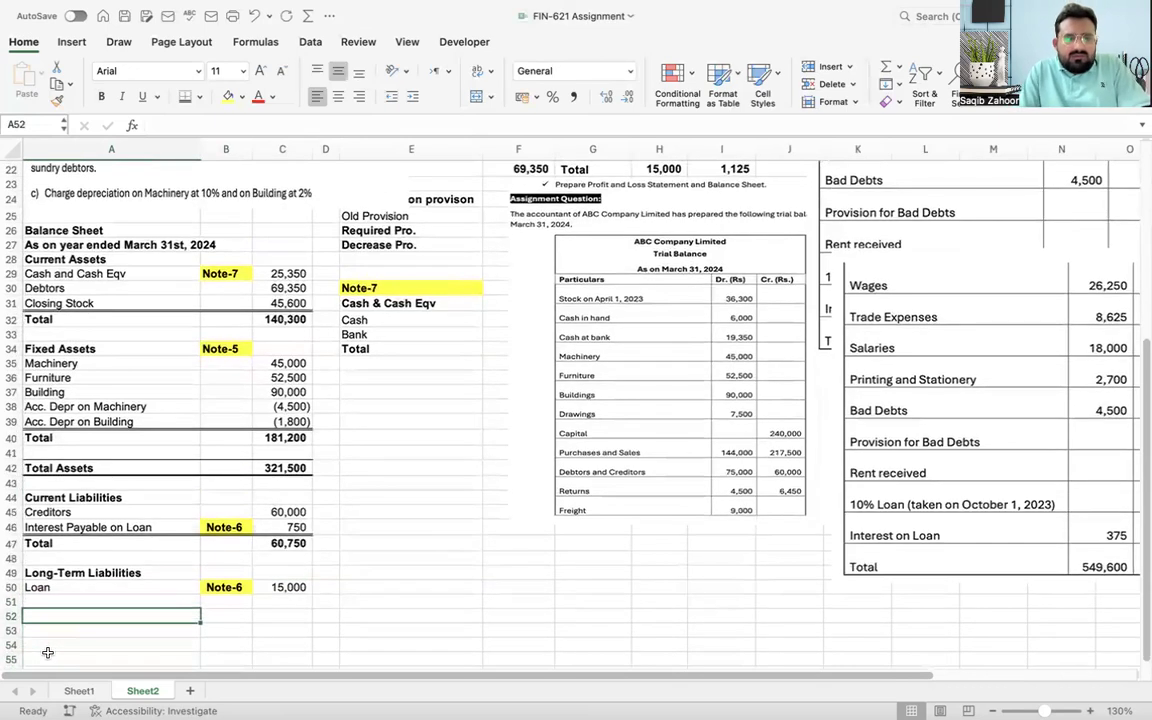
type("Total L")
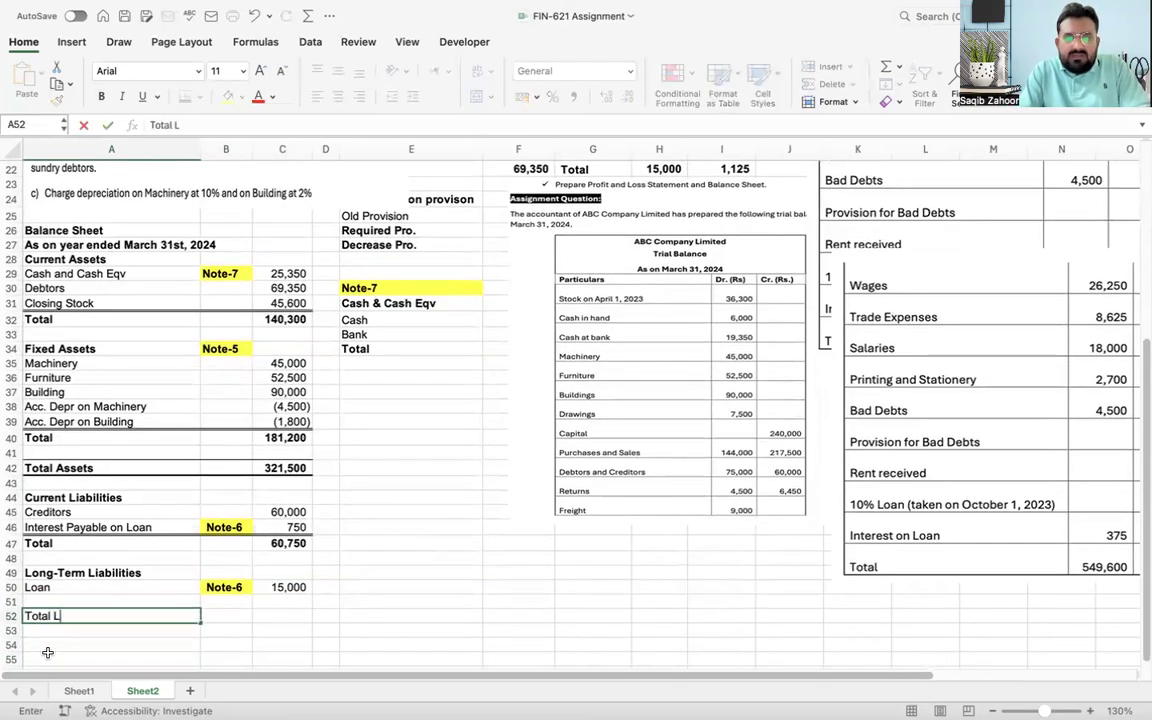
type("iabilities")
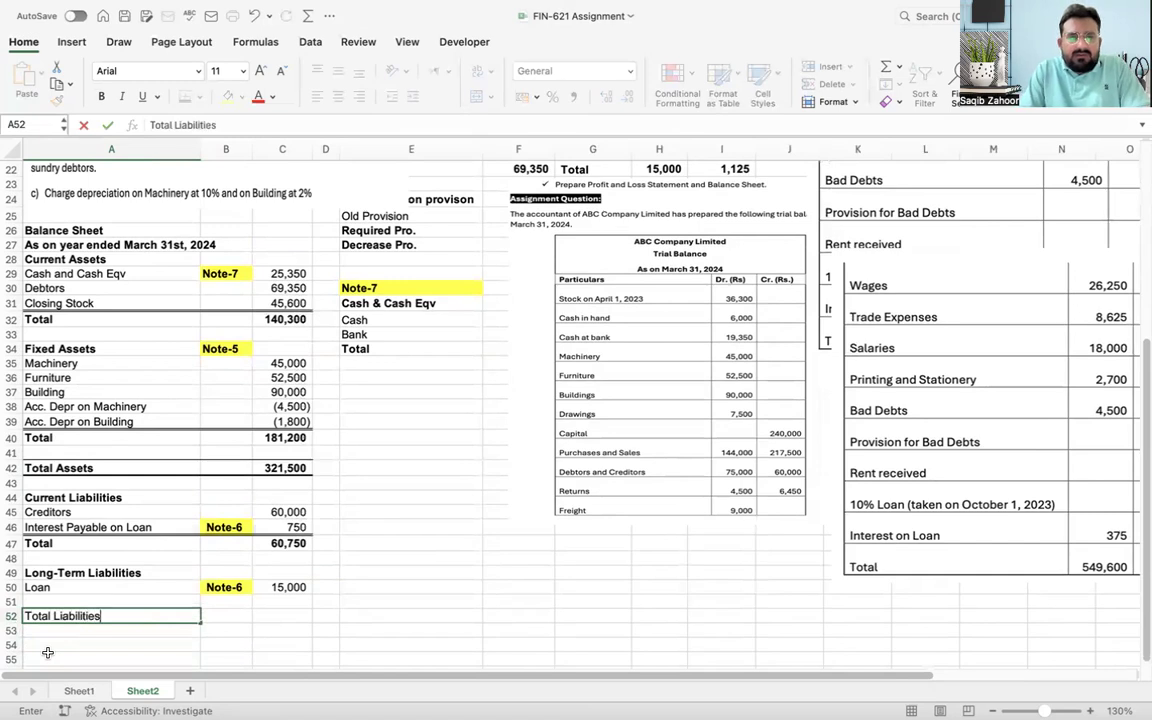
key("Tab")
key("Left")
key("shift+Right")
key("shift+Right")
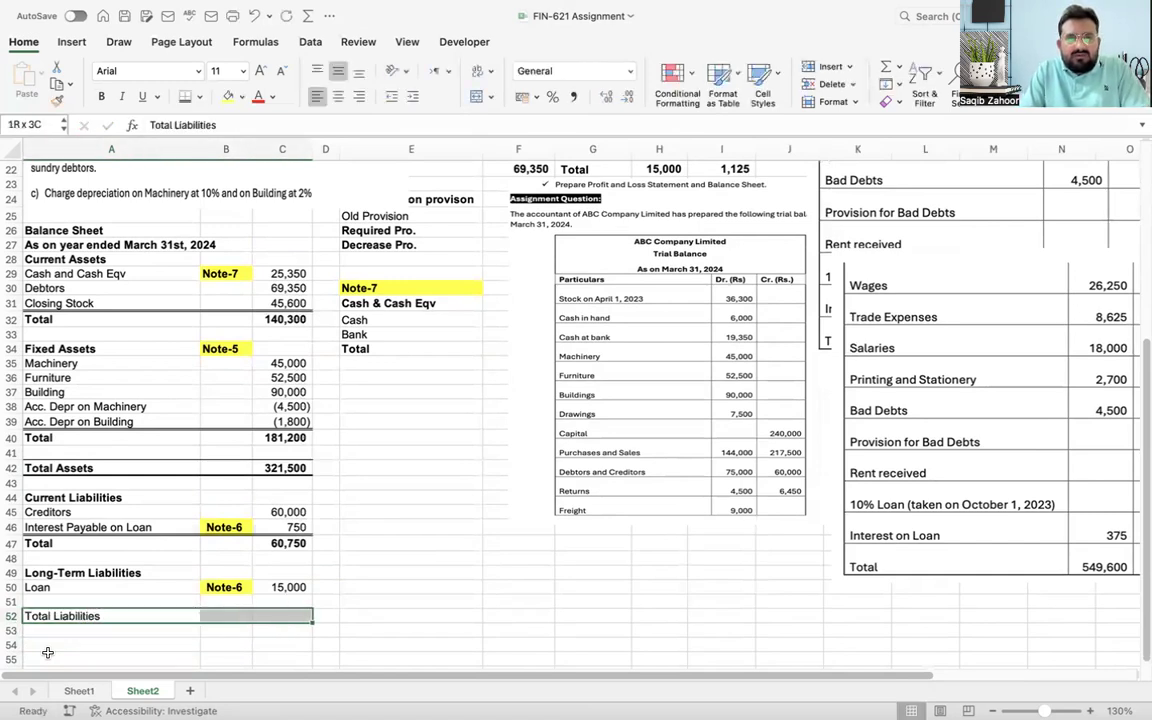
key("ctrl+b")
Step: Calculate total liabilities in C52 by adding the current liabilities total C47 and the loan C50
key("Right")
key("Right")
type("=")
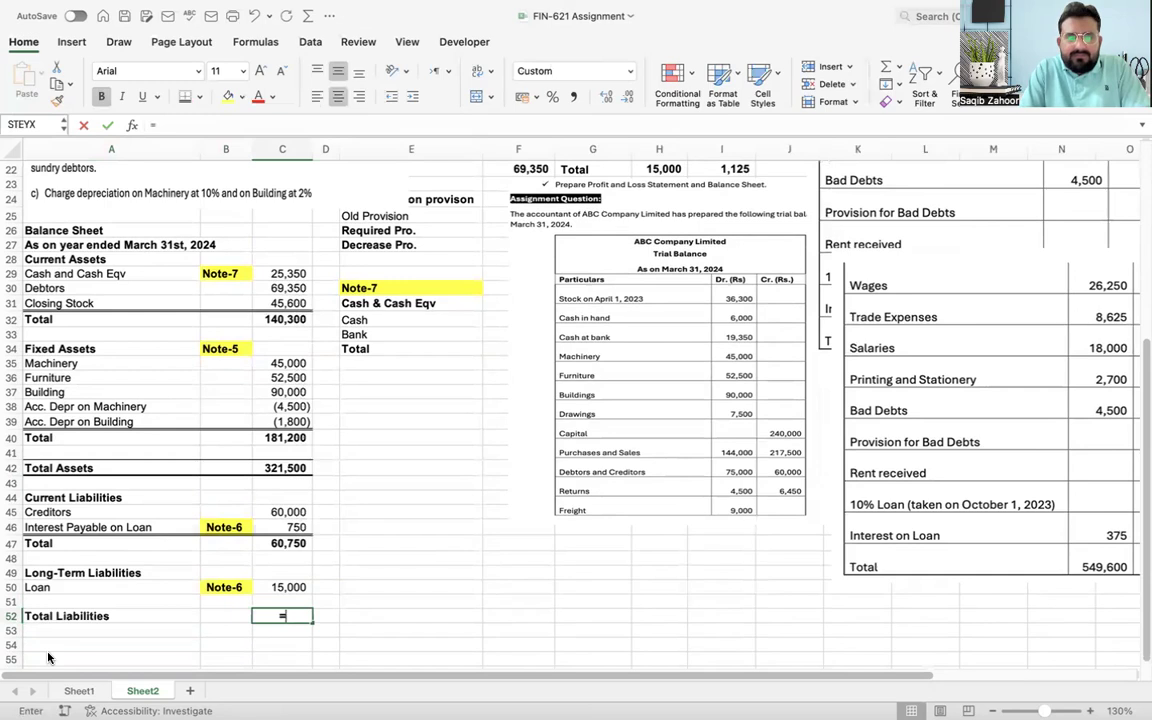
key("Up")
key("Up")
key("Up")
key("Up")
key("Up")
type("+")
key("Up")
key("Return")
key("Up")
type("=")
key("Up")
key("Up")
key("Up")
key("Up")
key("Up")
type("+")
key("Up")
key("Up")
key("Return")
key("Up")
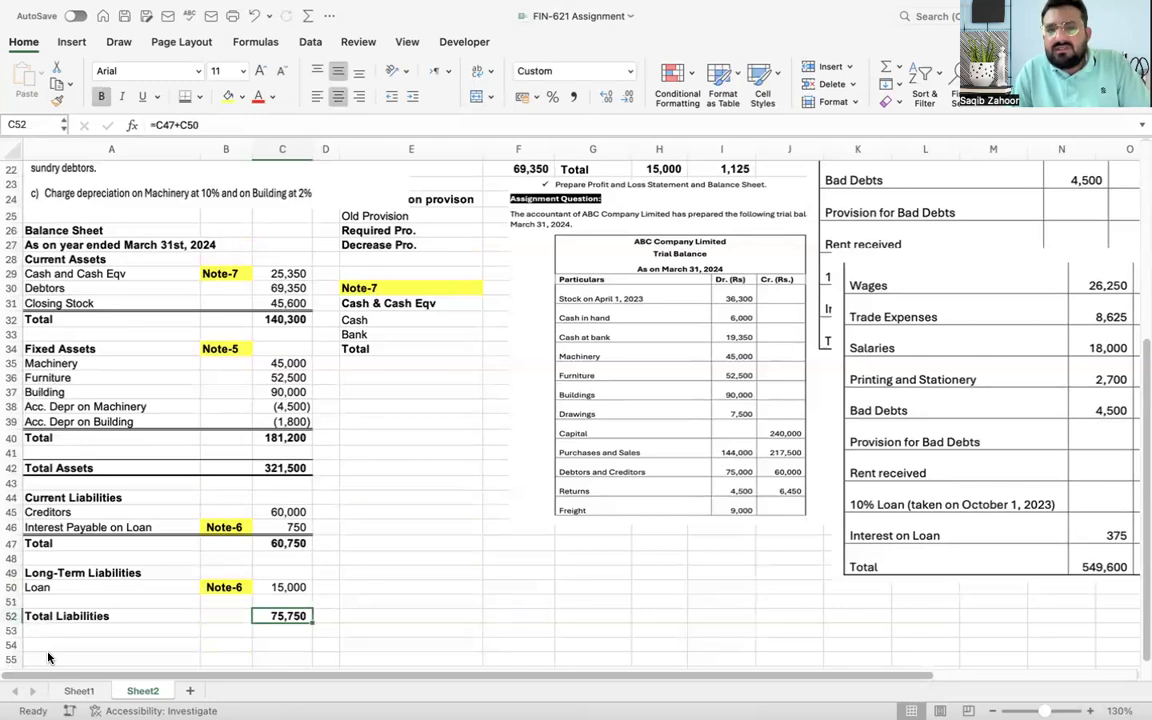
Step: Apply a bottom double border to A51:C51 above the Total Liabilities row
key("Left")
key("Left")
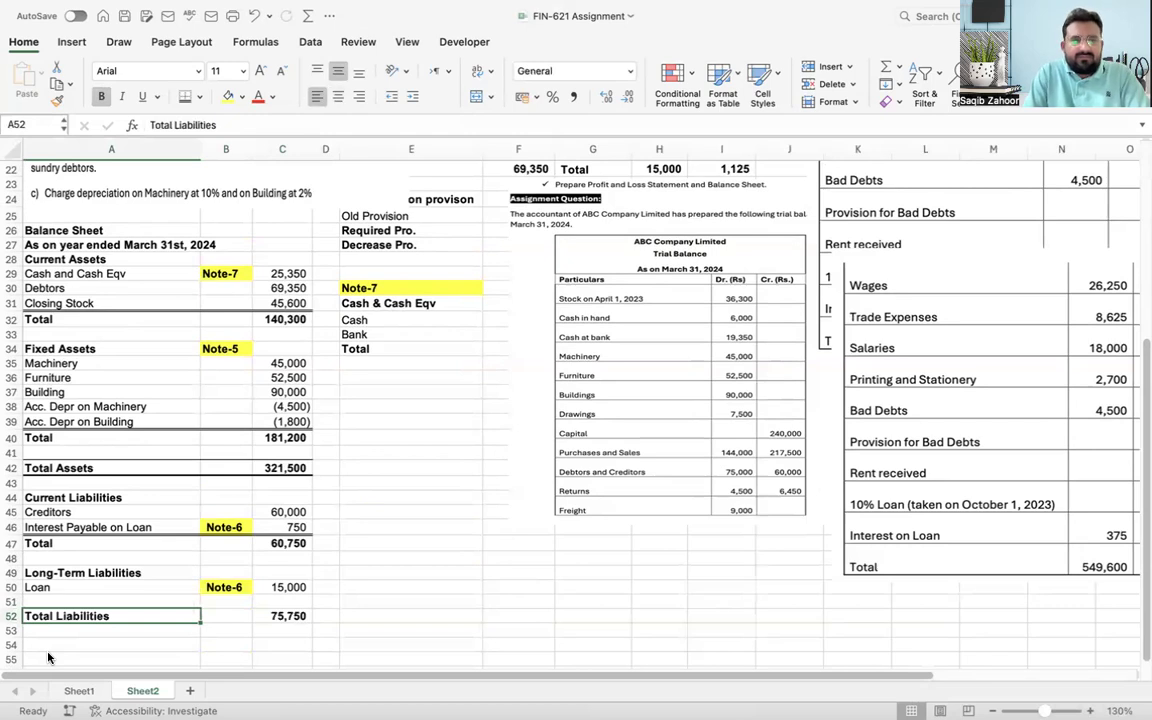
key("Up")
key("shift+Right")
key("shift+Right")
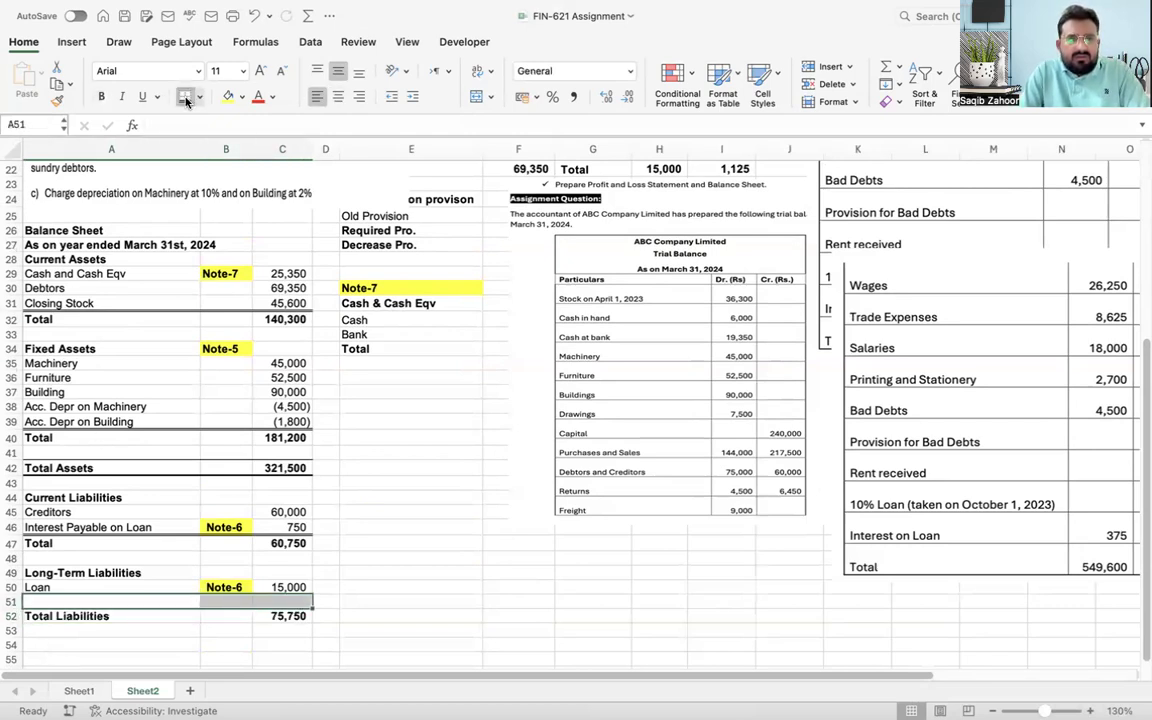
left_click(186, 96)
left_click(352, 497)
Step: Enter the heading "Equities" in A54 and make it bold
left_click(44, 636)
key("Down")
key("Down")
key("Up")
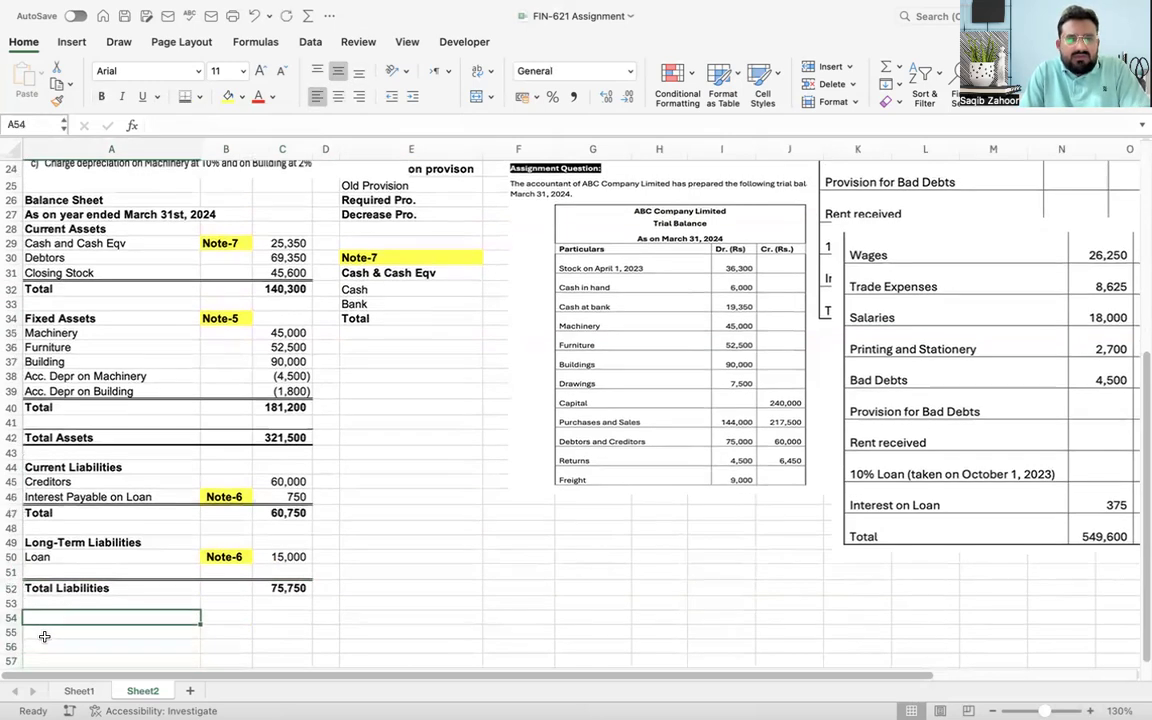
type("Equities")
key("Return")
key("Up")
key("ctrl+b")
key("Down")
Step: Enter the label "Capital" in A55 and its trial balance amount of 240,000 in C55
type("Ca")
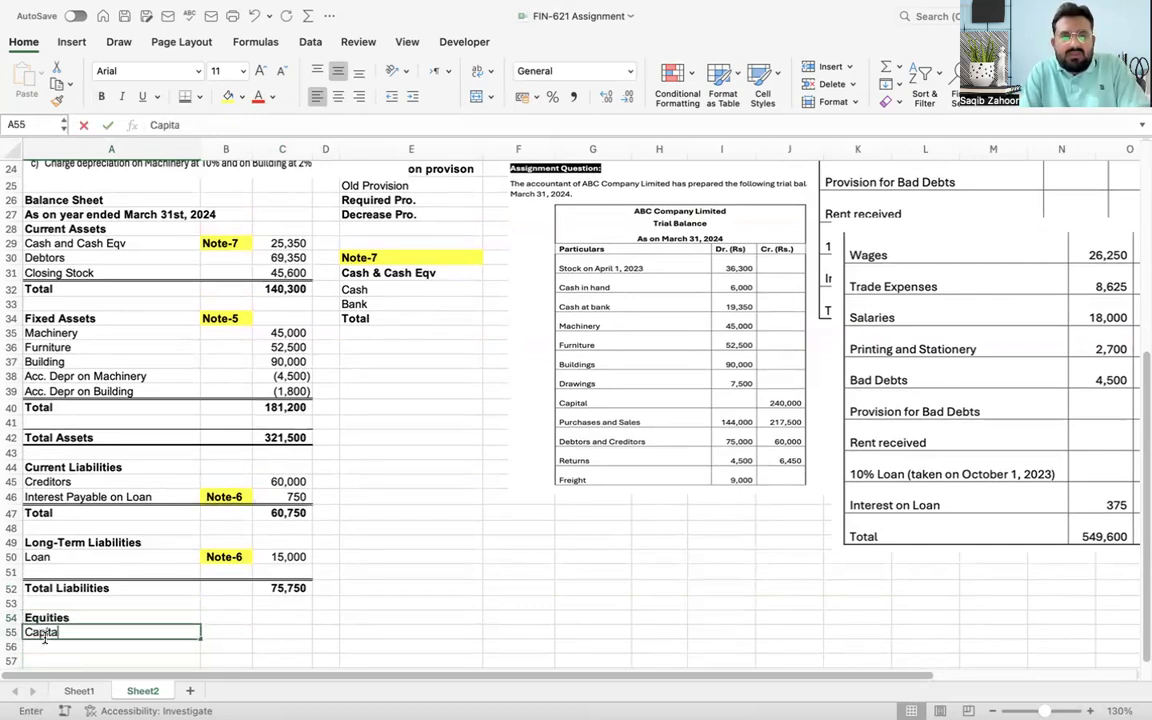
type("pita;")
key("BackSpace")
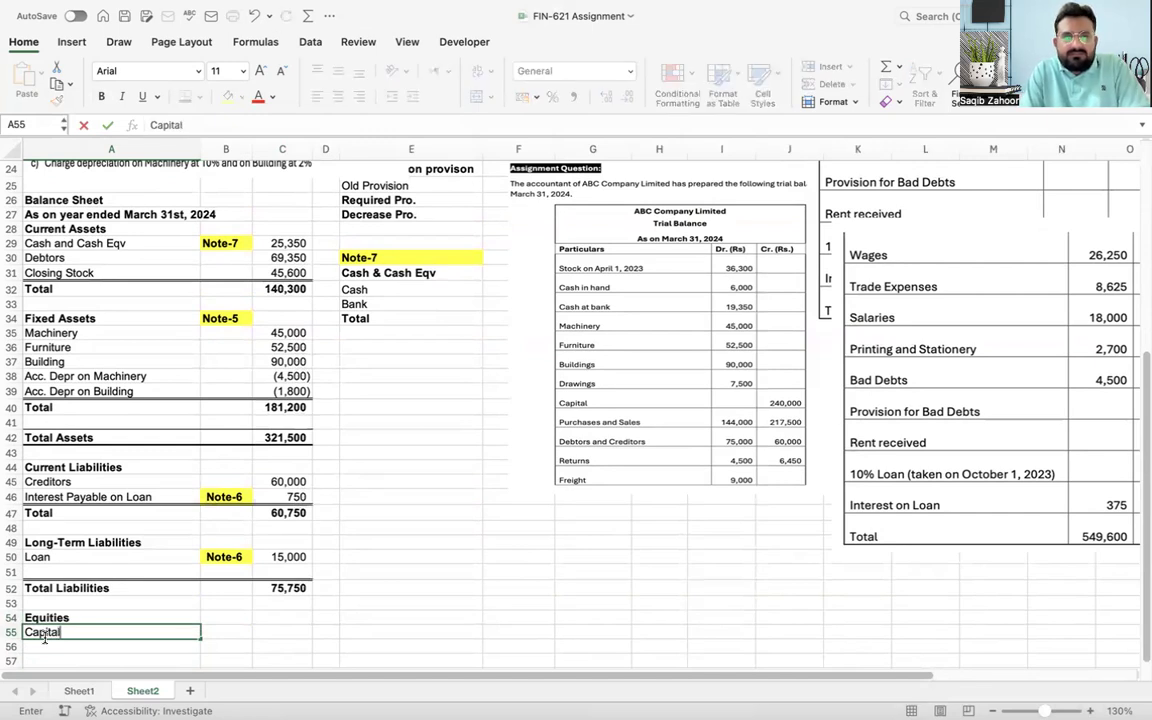
key("ctrl+Return")
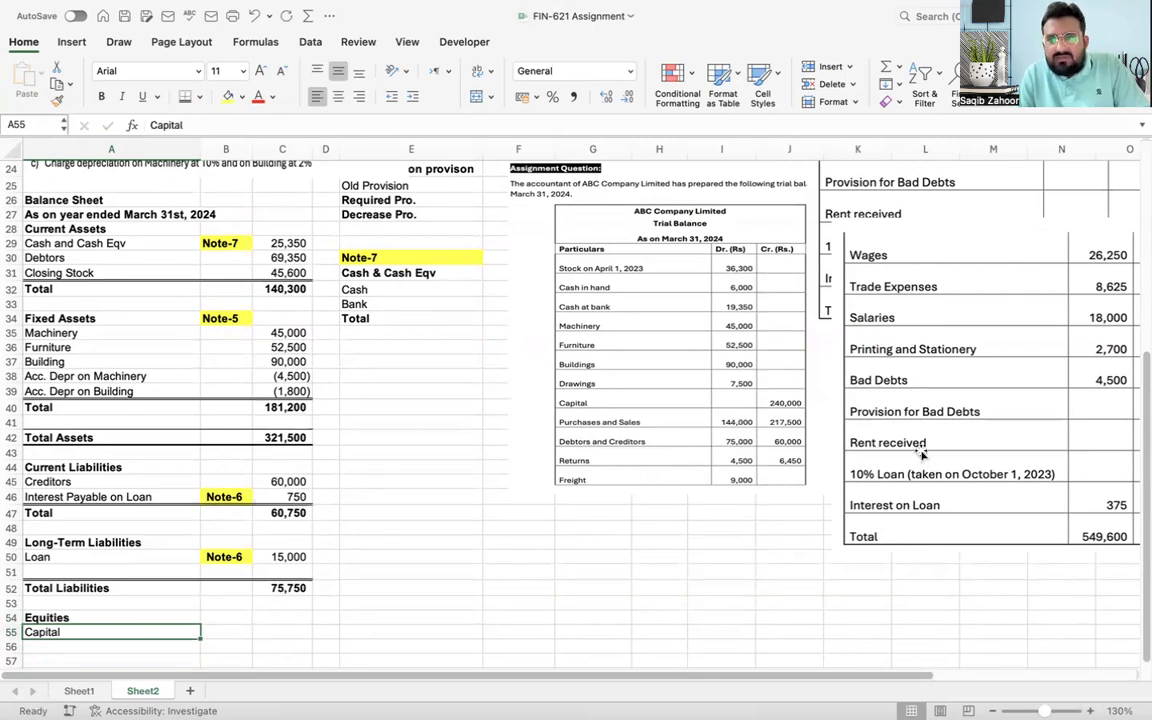
left_click(711, 359)
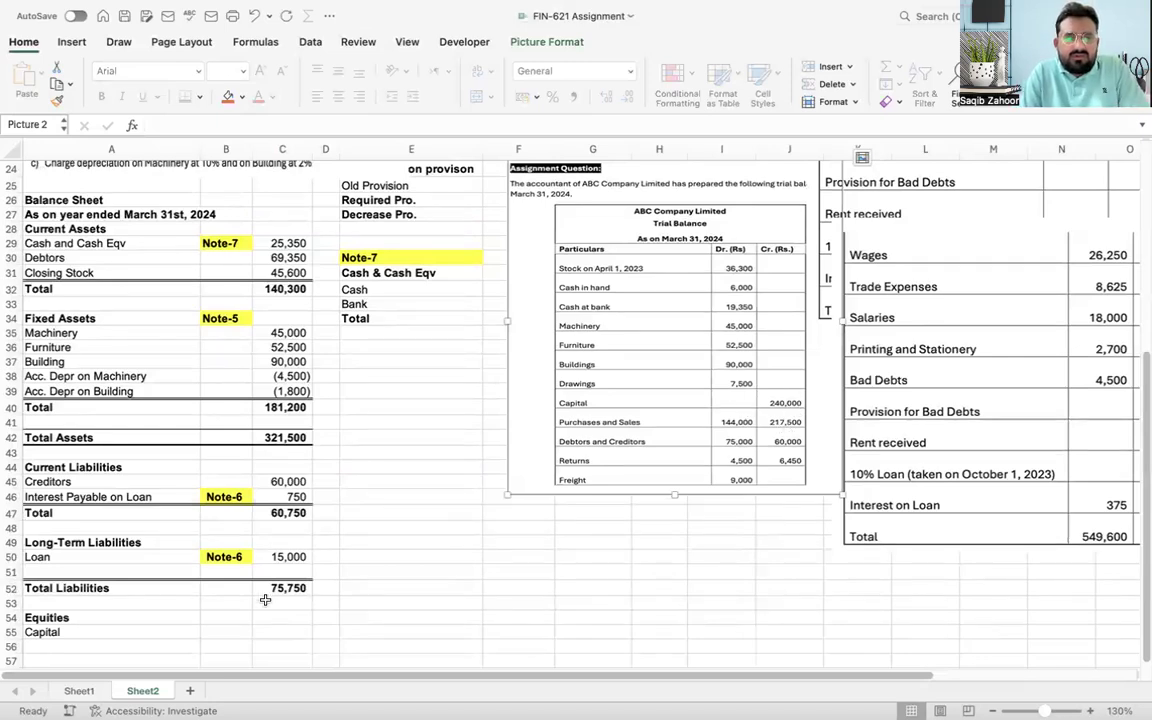
left_click(293, 632)
type("240,000")
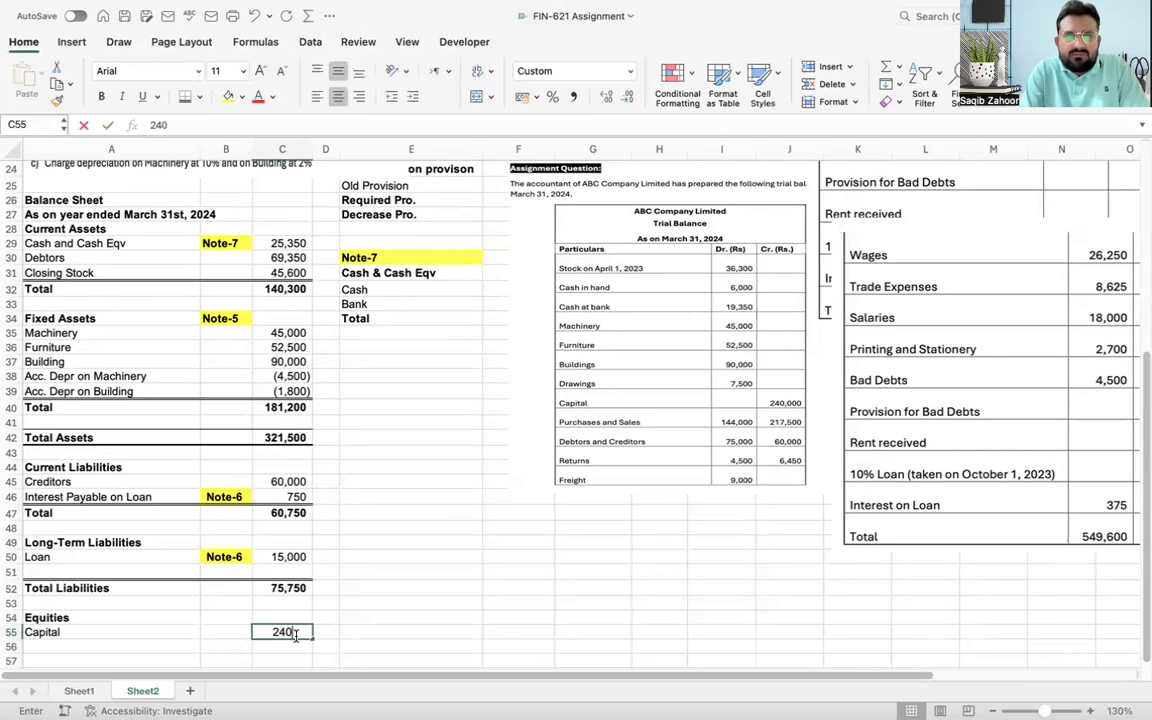
key("Return")
key("Up")
key("Left")
key("Down")
key("Down")
key("Left")
key("Up")
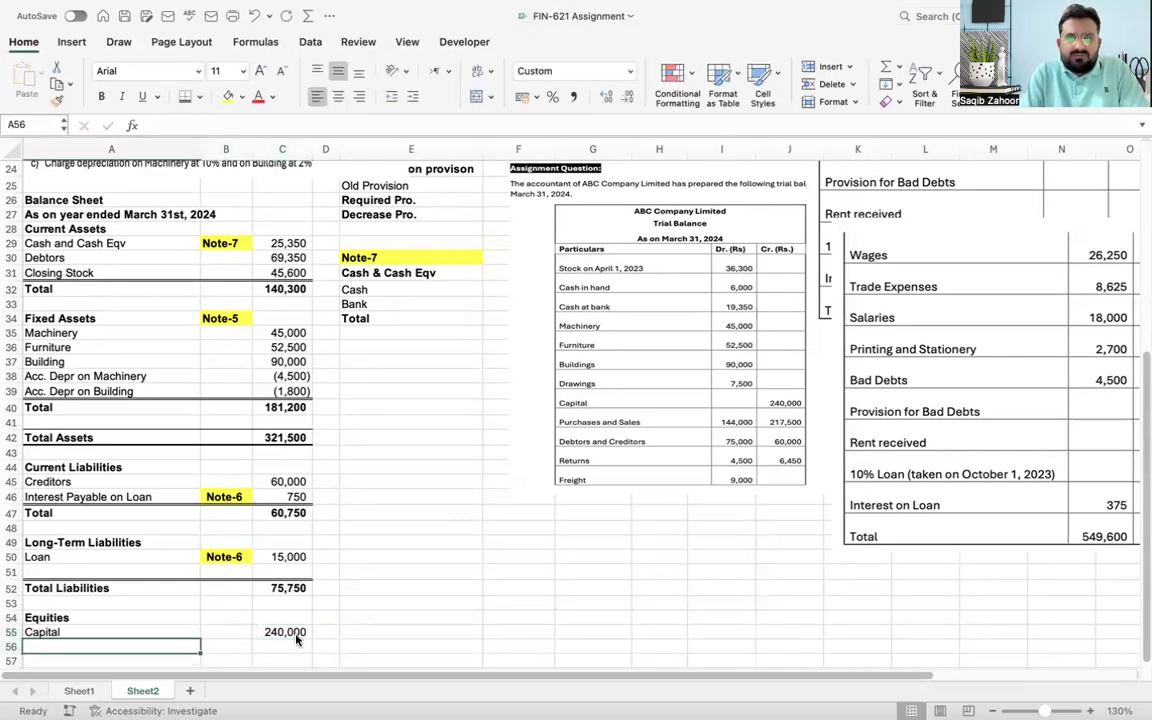
type("Less")
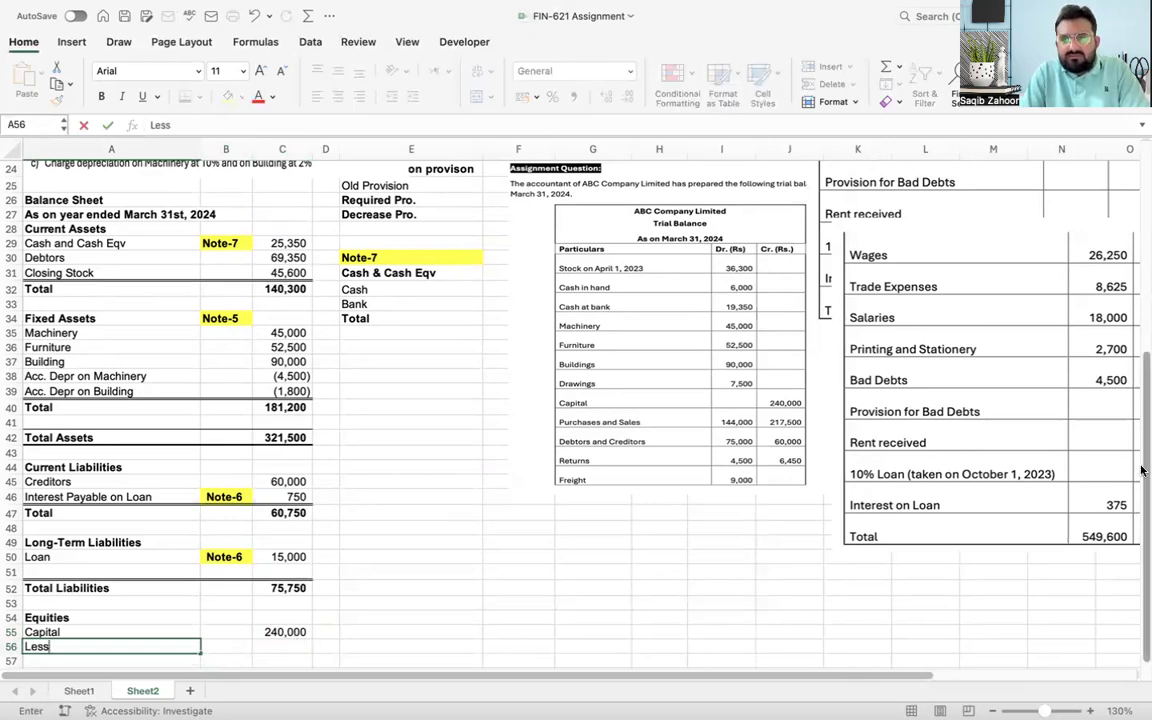
scroll(1138, 534, "down", 1)
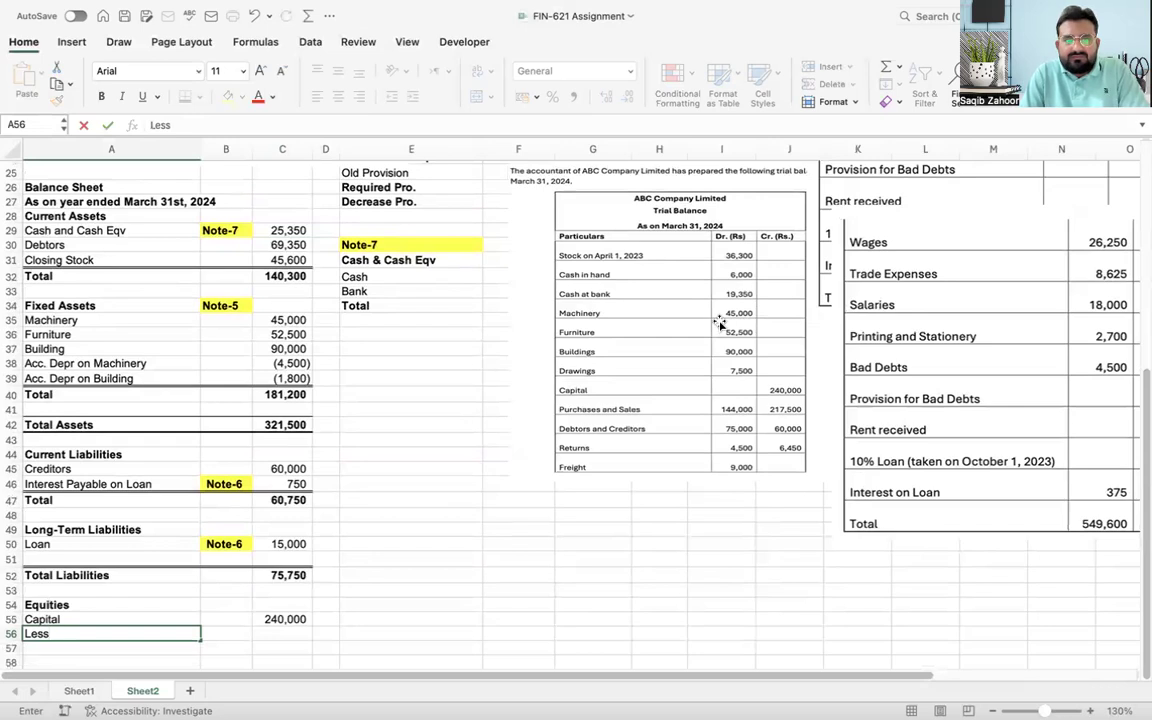
key("Escape")
Step: Move the two trial balance pictures lower on the sheet, away from the provision calculation beside the balance sheet
left_click_drag(684, 316, 628, 474)
left_click_drag(892, 409, 849, 549)
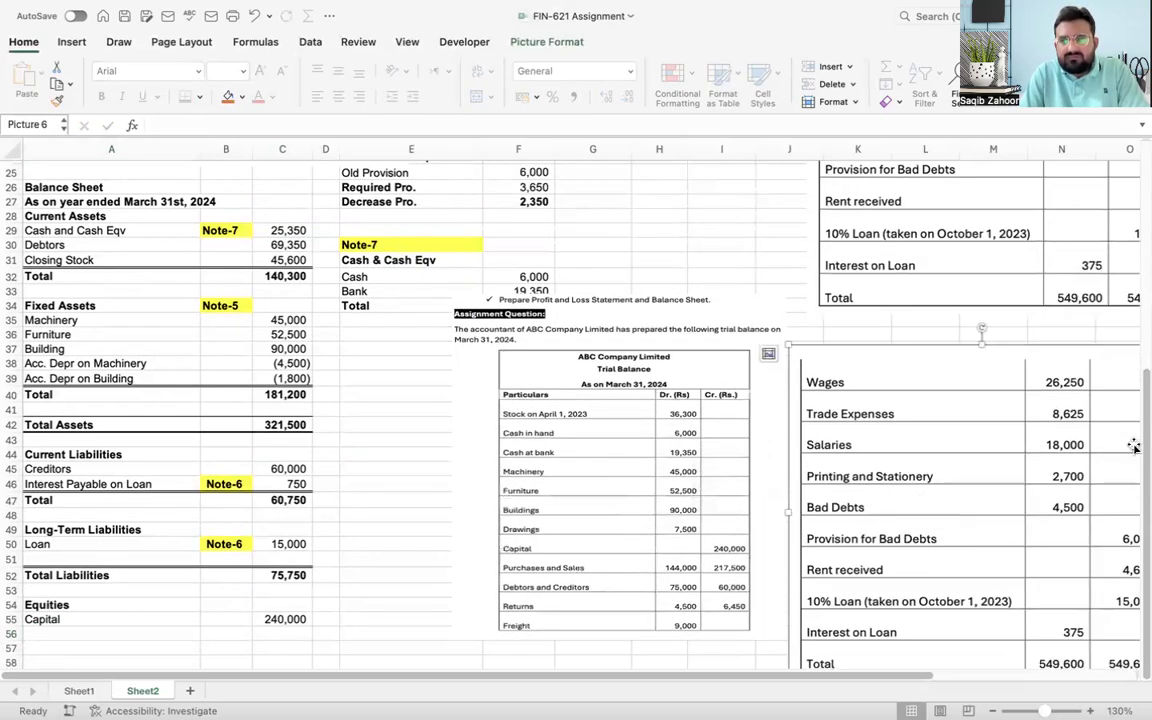
Step: Enter the label "Less: Drawing" in A56 and the trial balance drawings of -7500 in C56
left_click(183, 602)
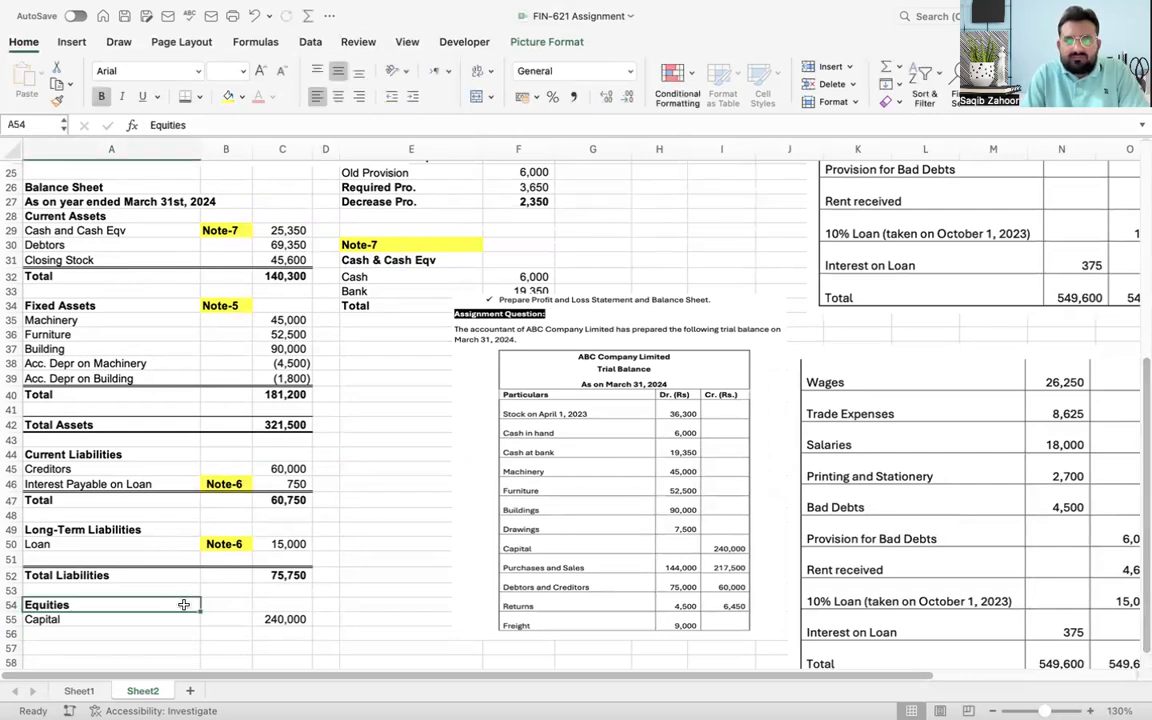
key("Down")
key("Down")
key("Down")
key("Down")
key("Down")
key("Down")
key("Down")
key("Down")
key("Down")
key("Down")
key("Down")
key("Down")
key("Down")
key("Down")
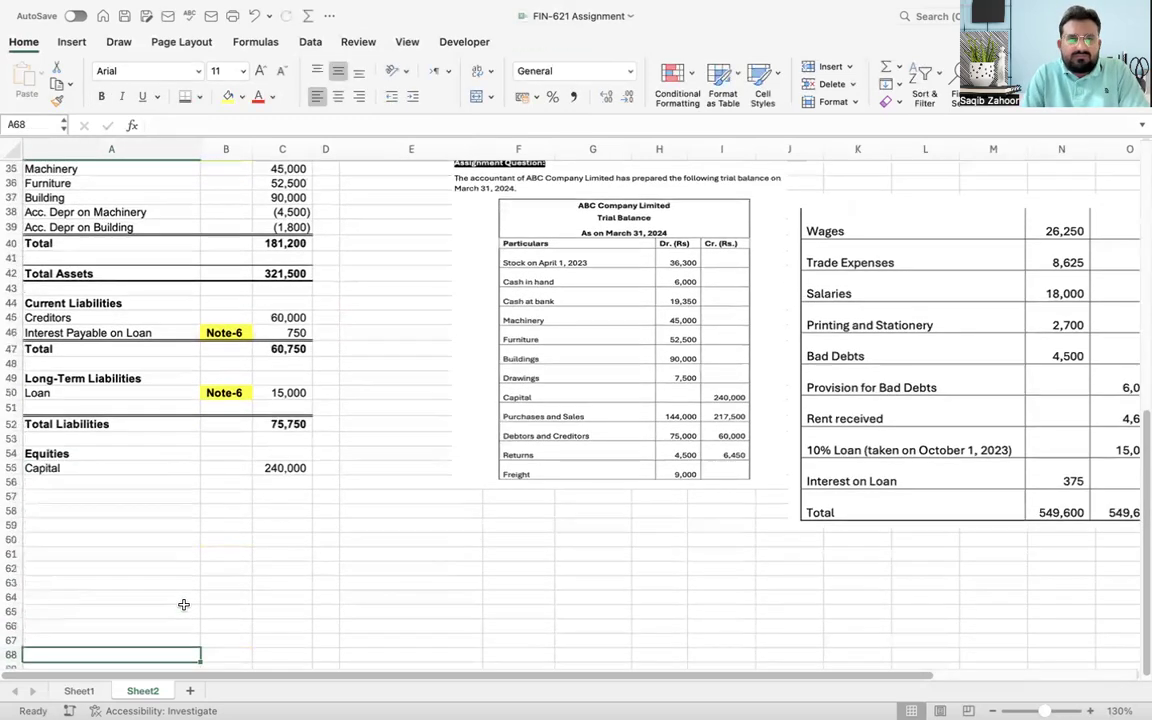
key("Down")
key("Down")
key("Down")
key("Down")
key("Down")
key("Down")
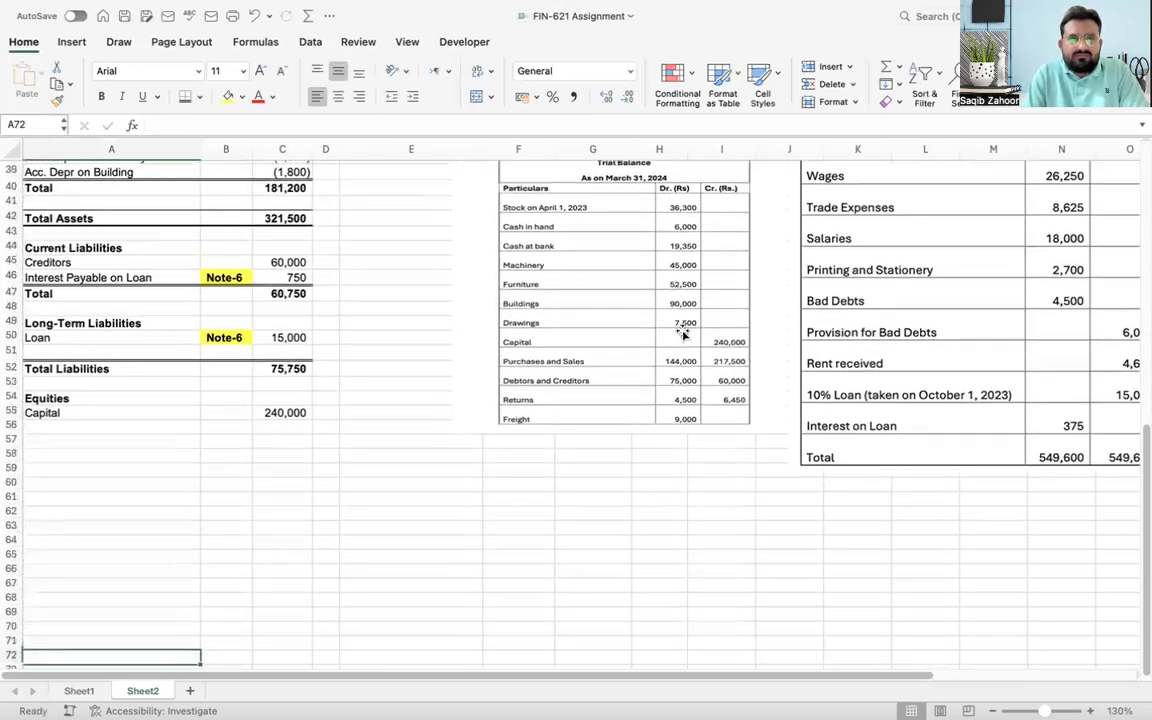
left_click(75, 392)
type("Less: Drawing")
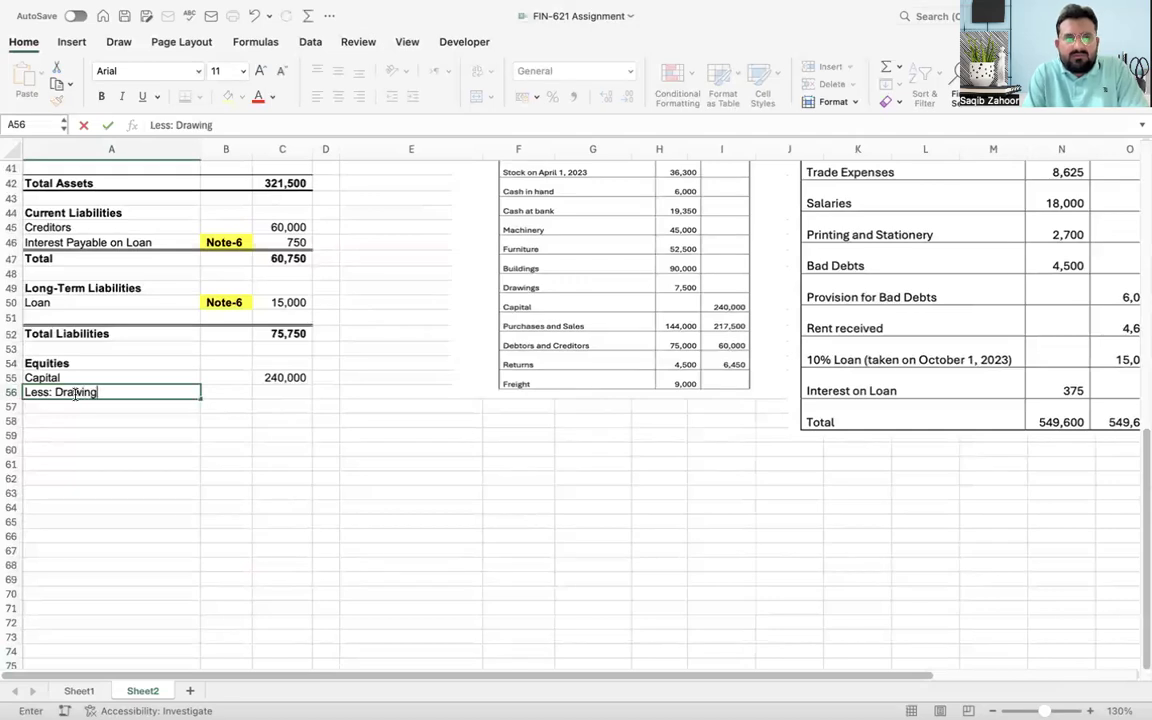
key("Up")
key("Right")
key("Right")
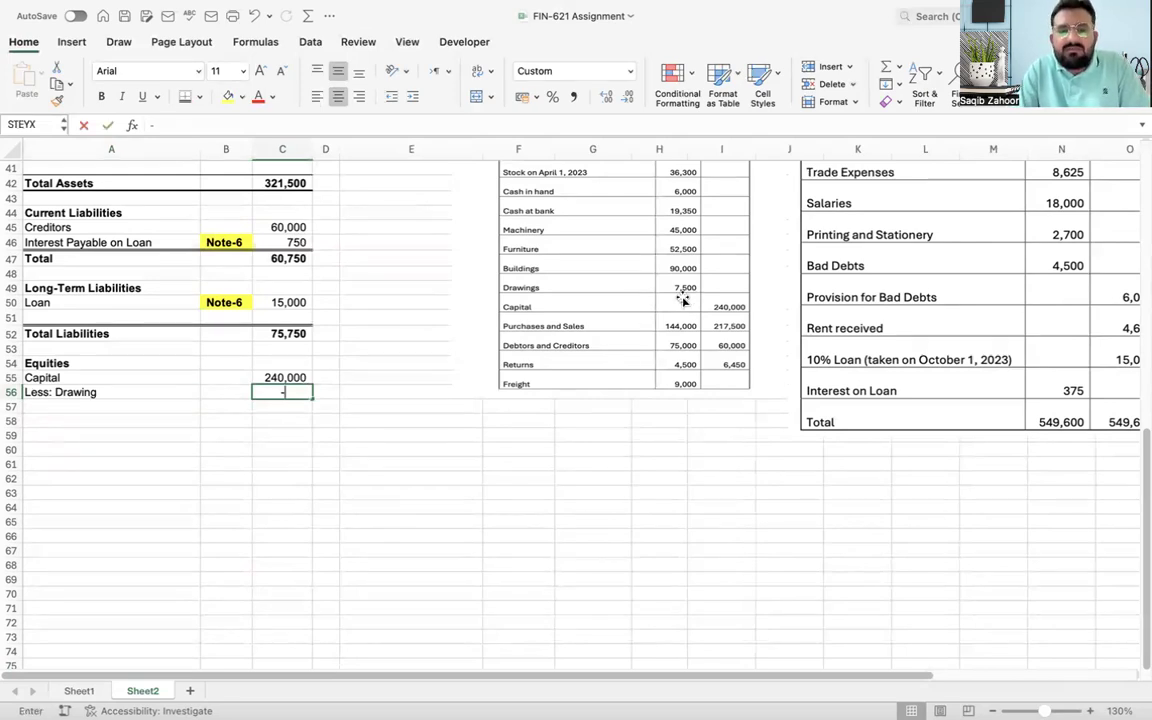
type("-7500")
key("Return")
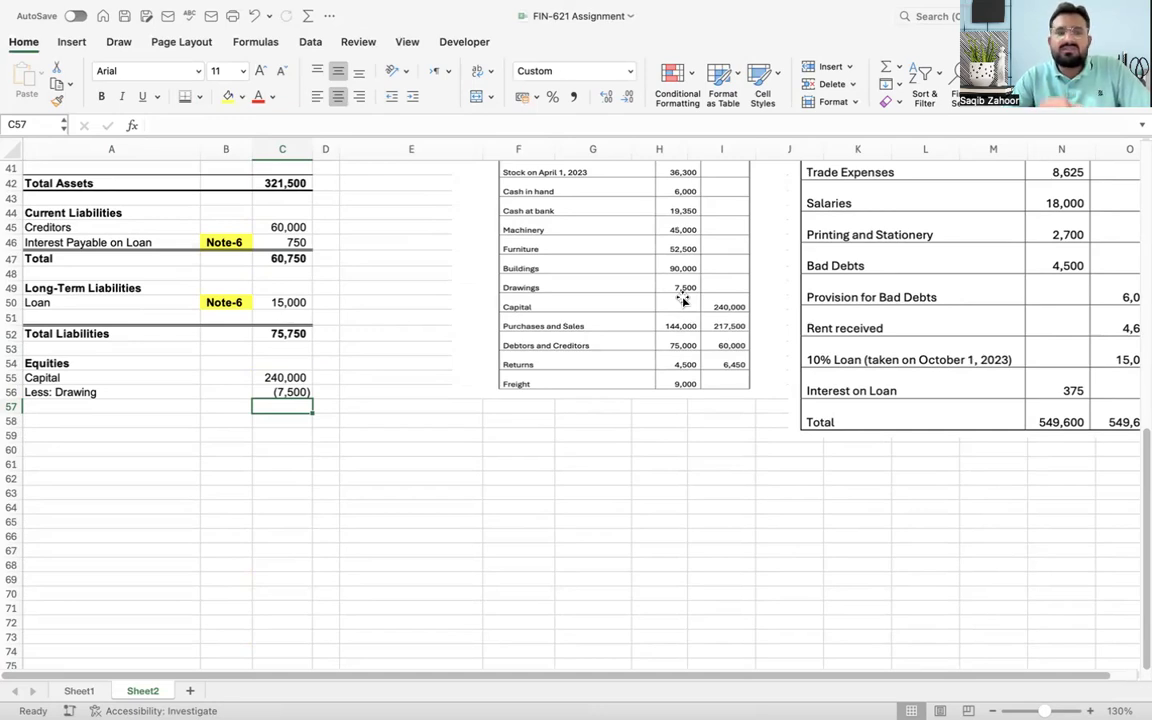
Step: Add the label "Current Net Profit" in A57 below the drawings row
key("Left")
key("Left")
key("Up")
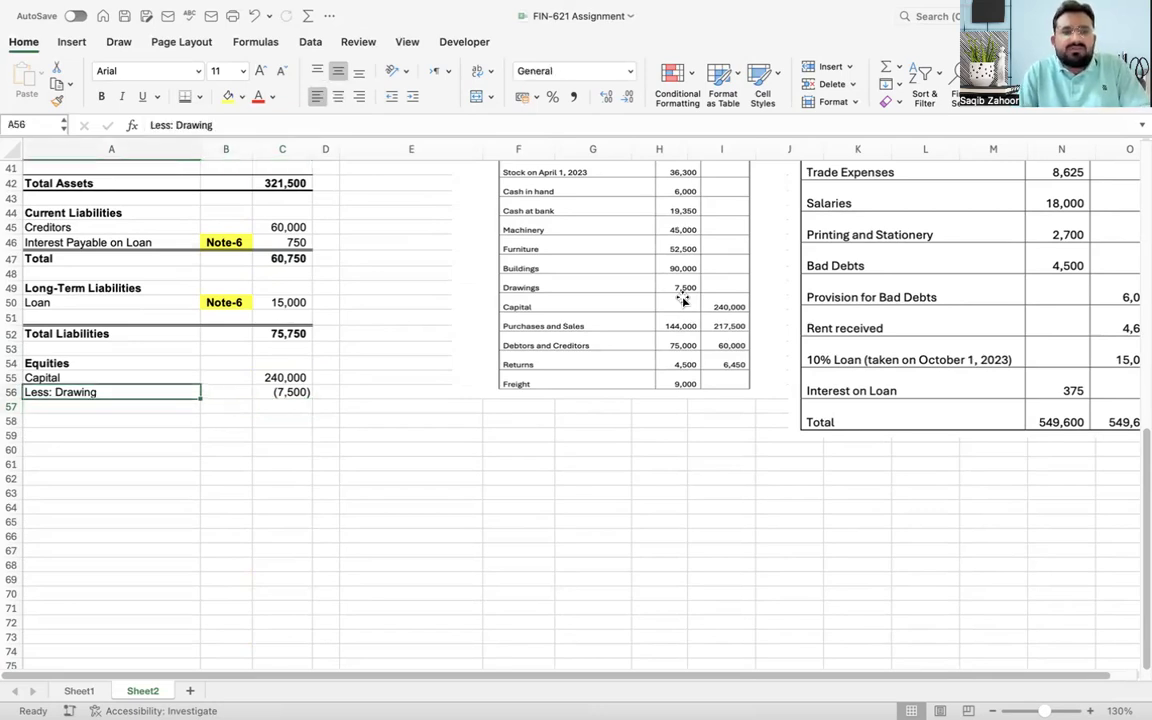
key("Down")
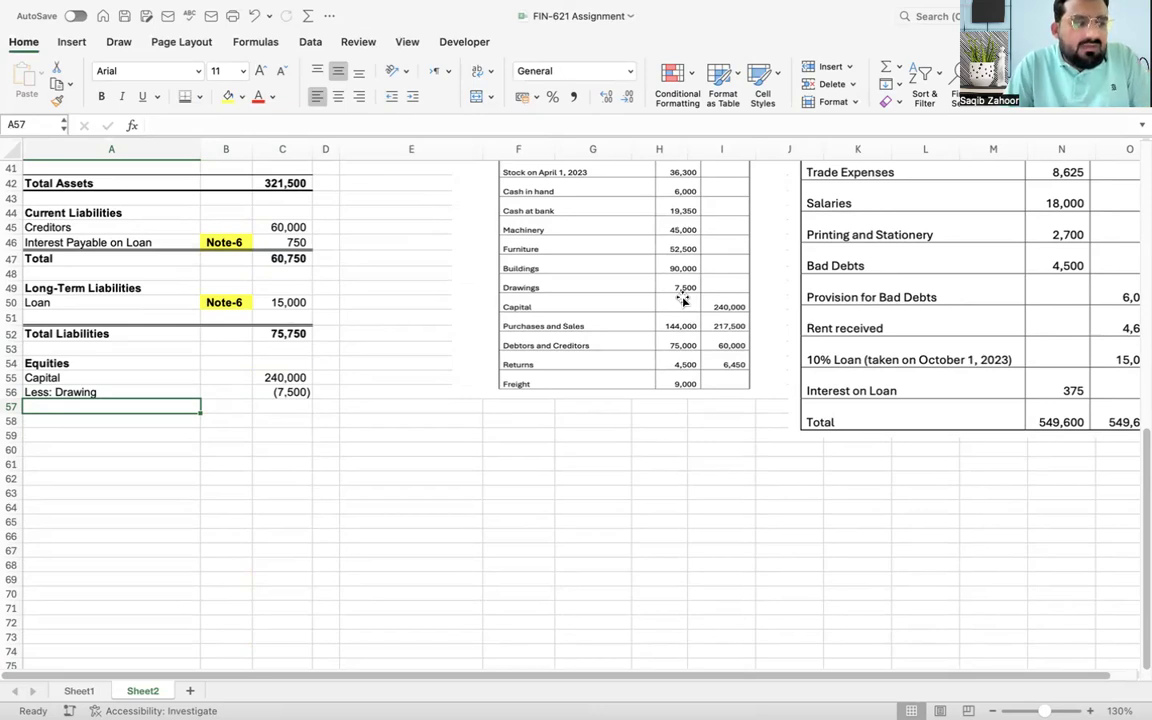
type("Current")
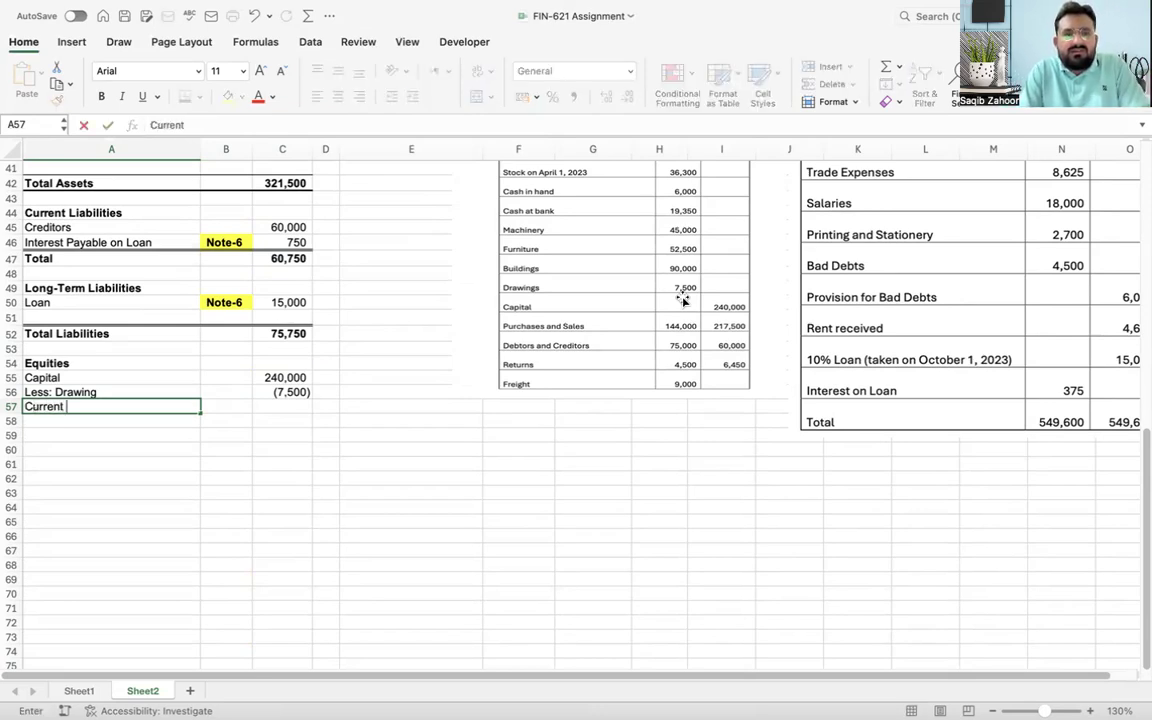
type(" Net Profit")
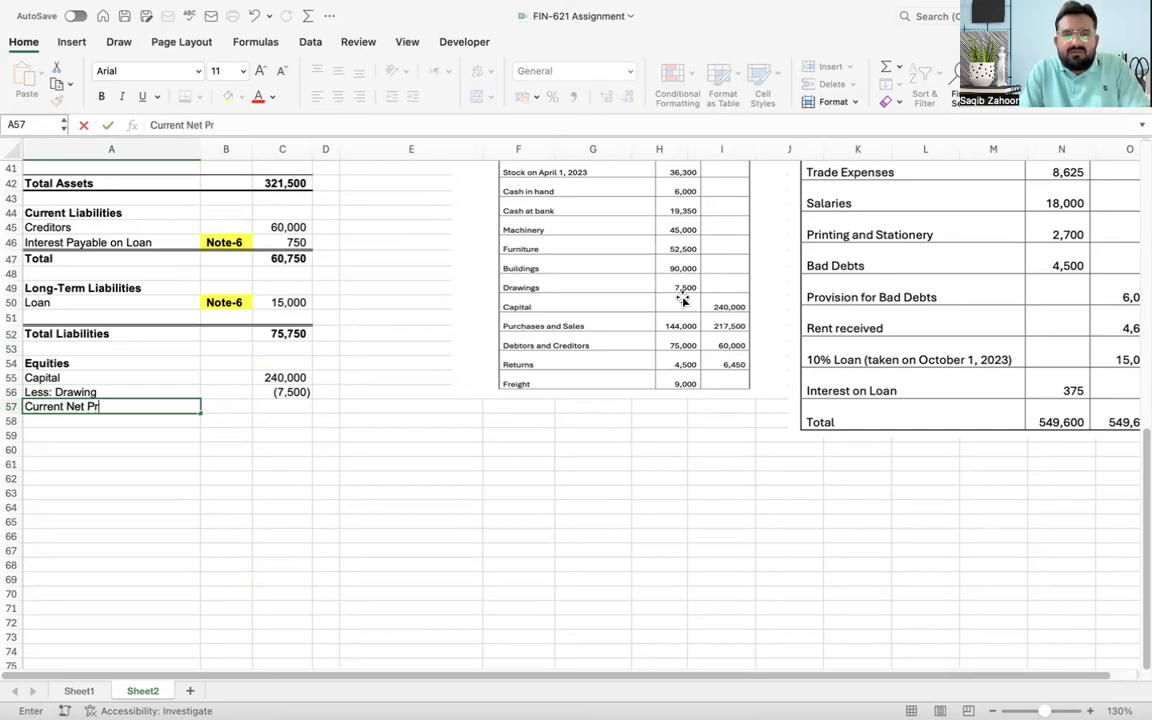
key("Return")
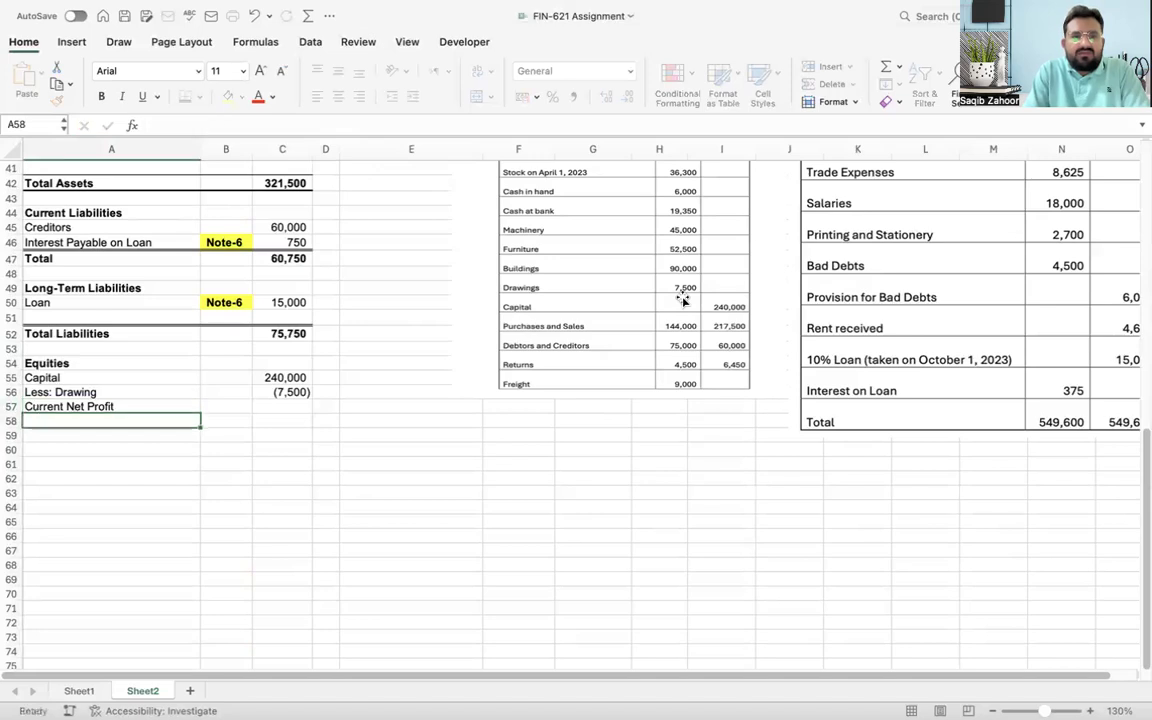
Step: Try to link the Current Net Profit amount in C57 to the income statement with the formula =C18
key("Right")
key("Up")
key("Right")
type("=")
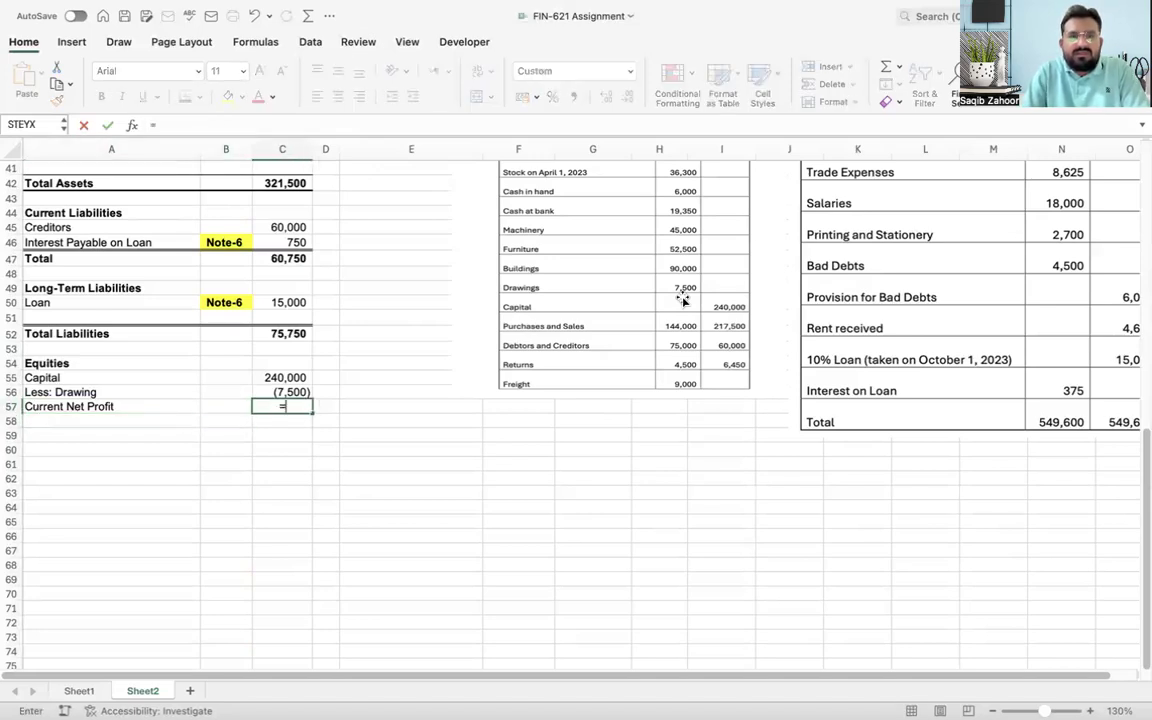
key("Up")
key("Up")
key("Up")
key("Up")
key("Up")
key("Up")
key("Up")
key("Up")
key("Up")
key("Up")
key("Up")
key("Up")
key("Up")
key("Up")
key("Up")
key("Up")
key("Up")
key("Up")
key("Up")
key("Up")
key("Up")
key("Up")
key("Up")
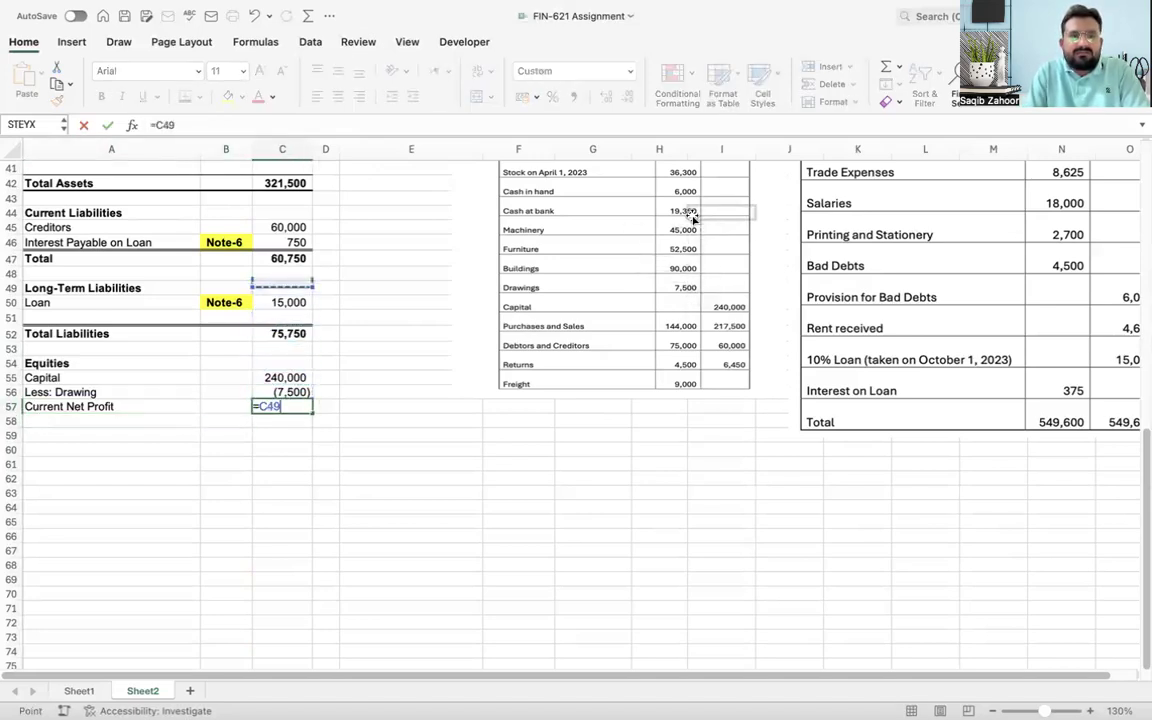
key("Up")
key("Up")
key("Up")
key("Up")
key("Up")
key("Up")
key("Up")
key("Up")
key("Up")
key("Up")
key("Up")
key("Up")
key("Up")
key("Up")
key("Up")
key("Up")
key("Up")
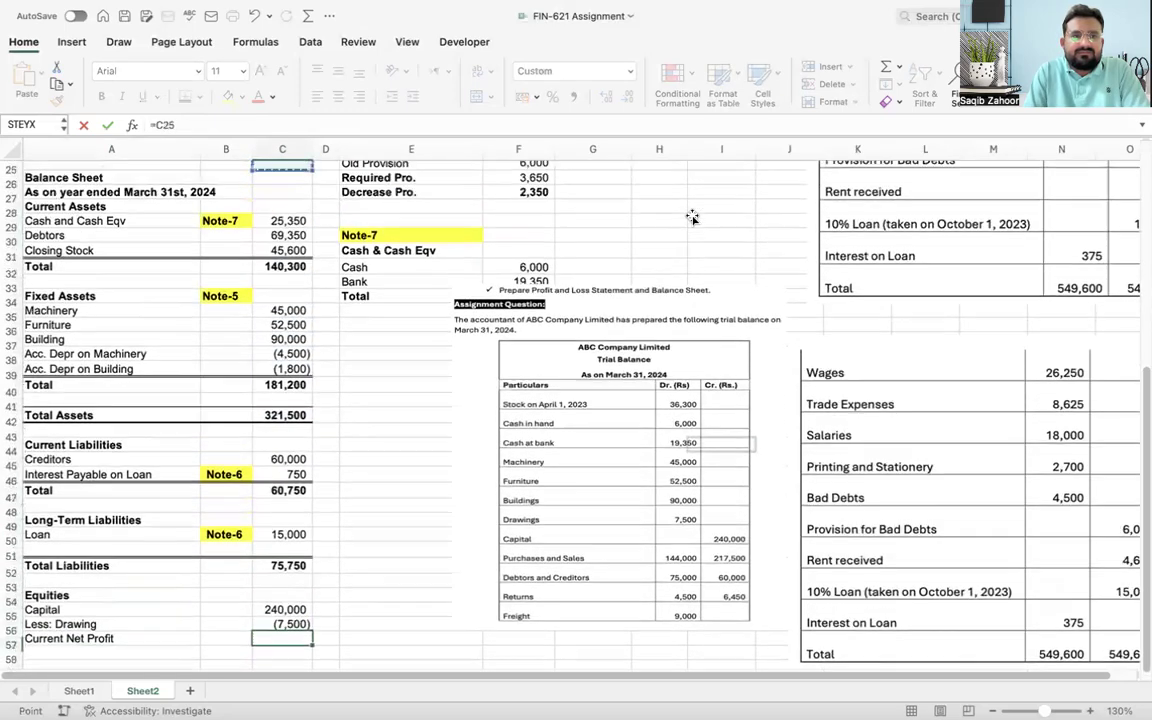
key("Up")
key("Up")
key("Up")
key("Up")
key("Up")
key("Up")
key("Up")
key("Up")
key("Up")
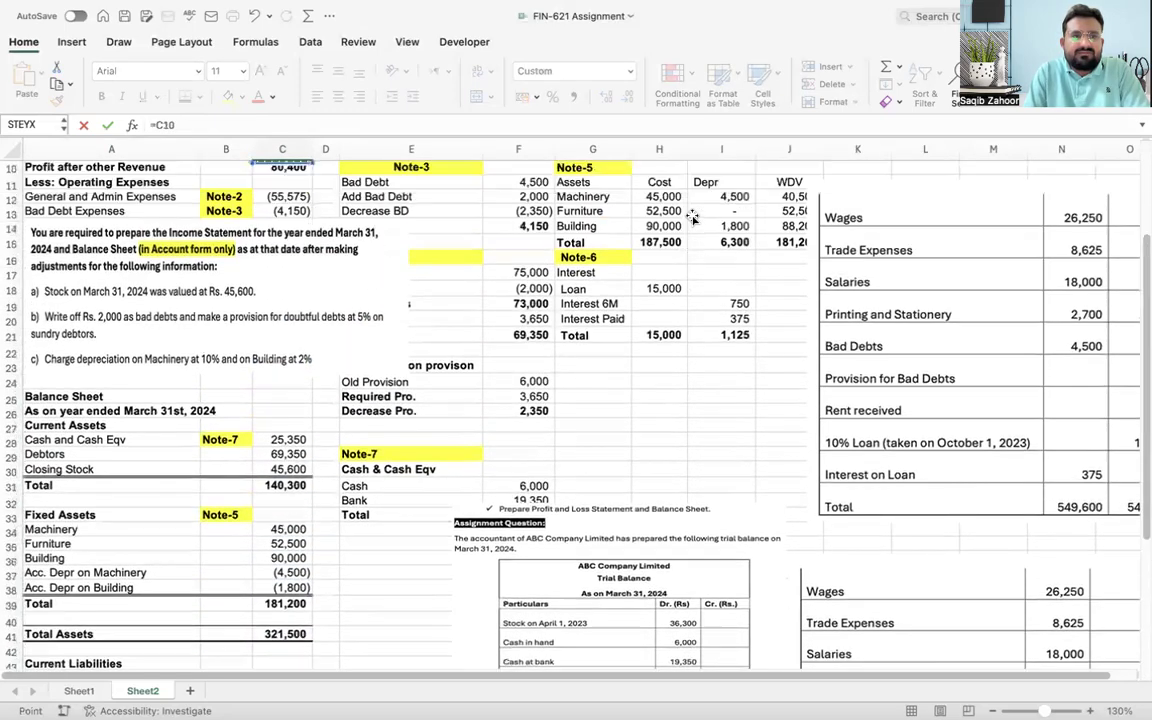
key("Down")
key("Down")
key("Down")
key("Down")
key("Down")
key("Down")
key("Down")
key("Down")
key("Down")
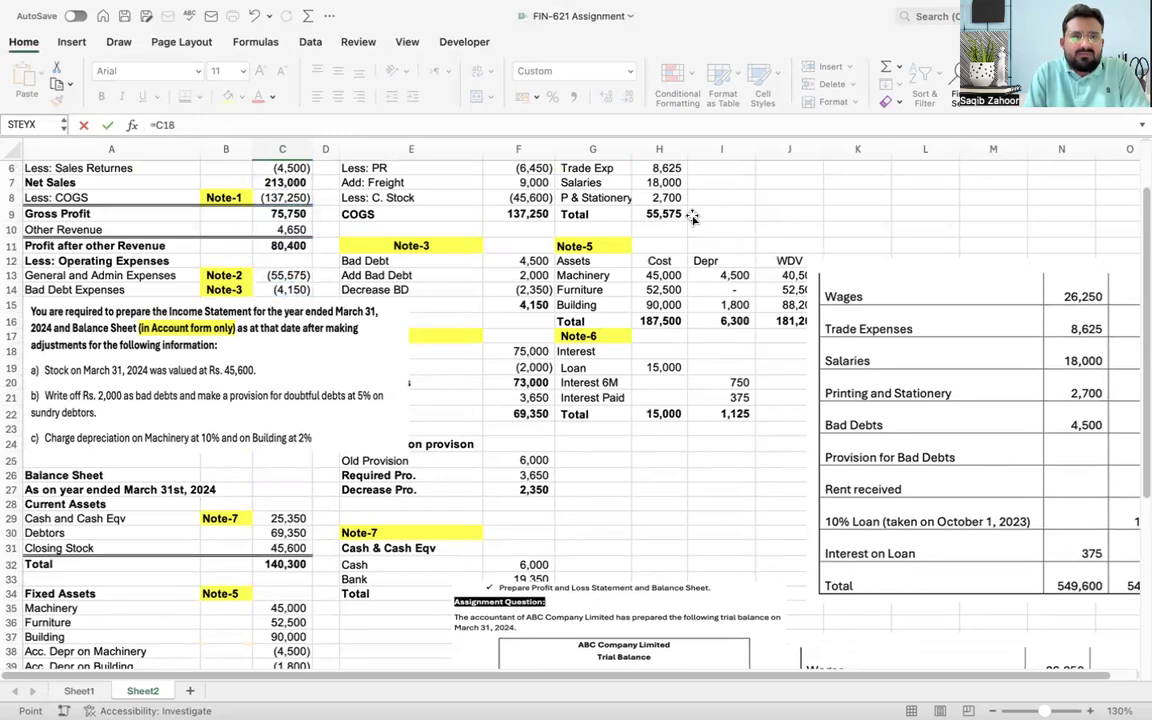
key("Return")
Step: Move the adjustment instructions picture off the lower income statement rows to the area beside the notes
left_click(296, 196)
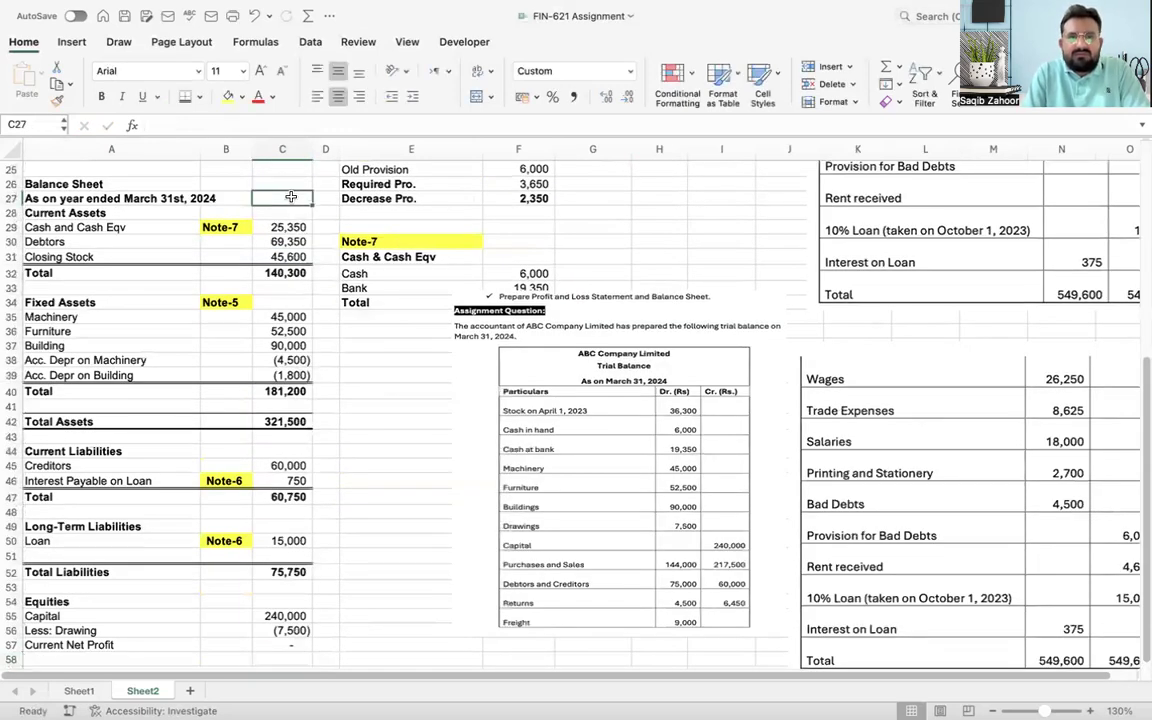
key("Up")
key("Up")
scroll(291, 197, "up", 5)
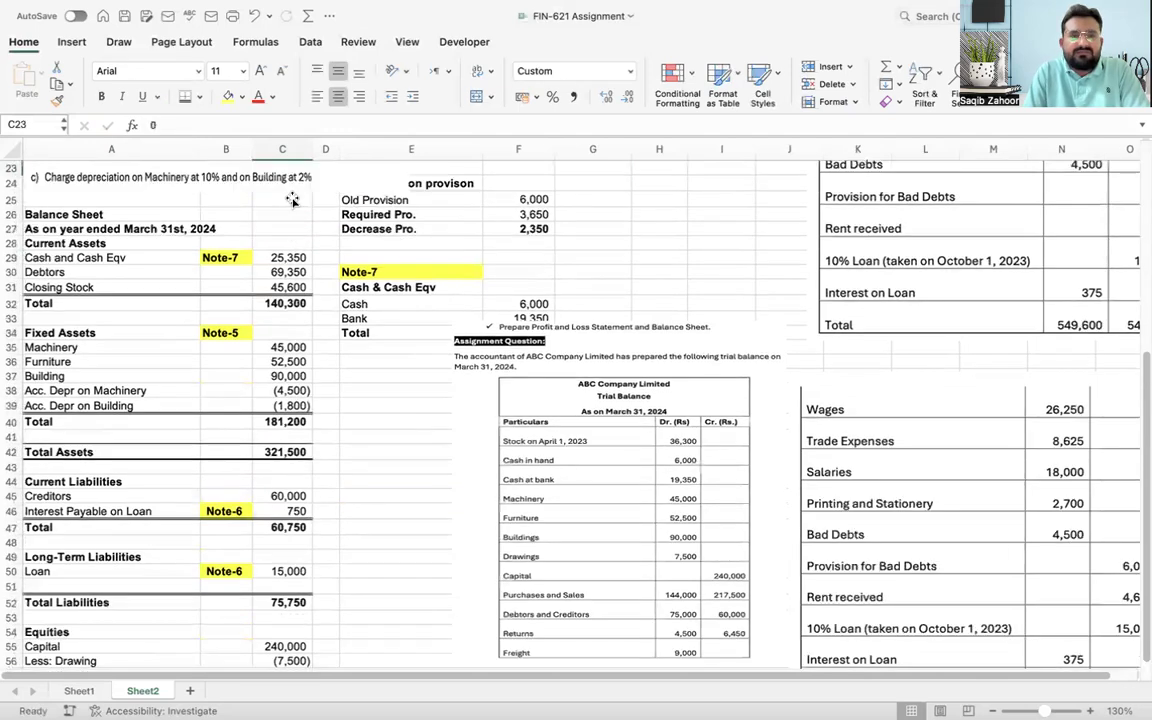
left_click(118, 308)
left_click_drag(118, 308, 737, 452)
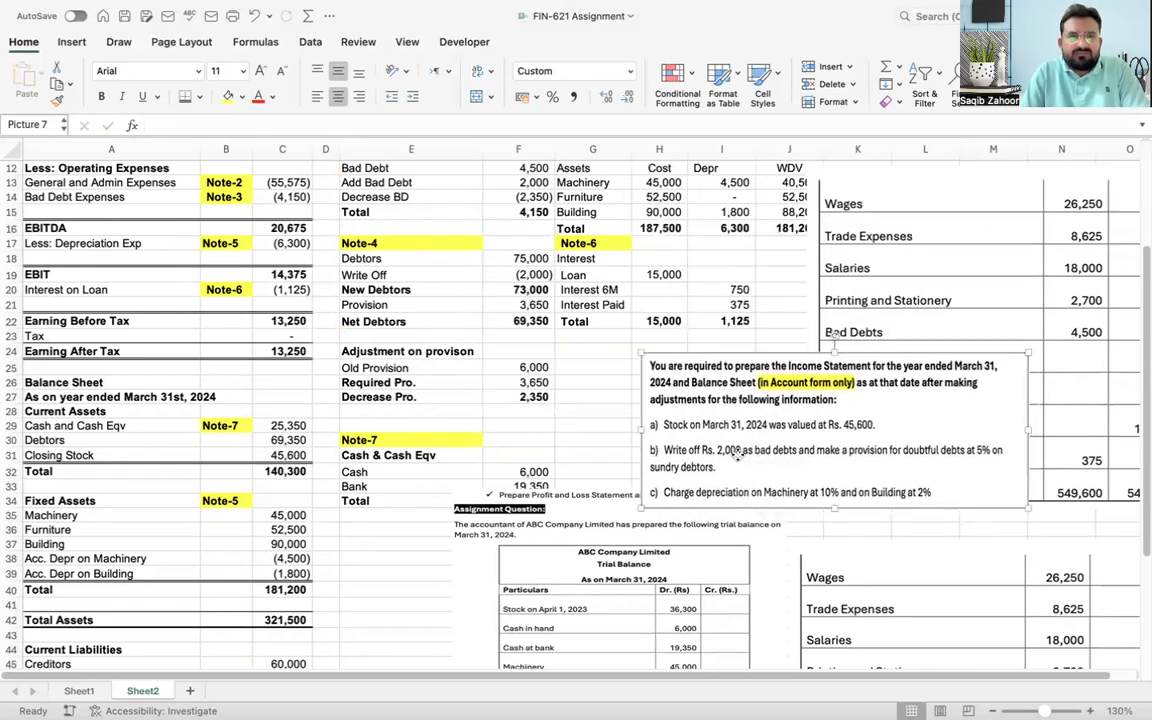
Step: Correct the Current Net Profit formula in C57 to reference the Earning After Tax amount in the income statement
left_click(33, 351)
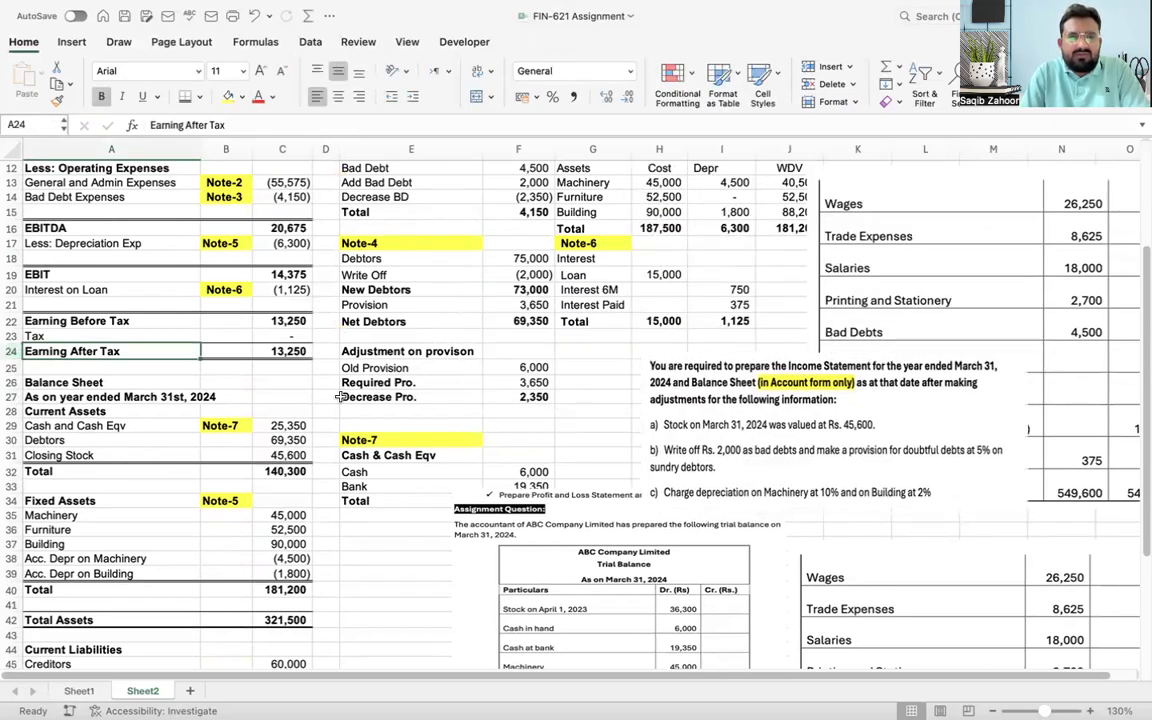
left_click(278, 351)
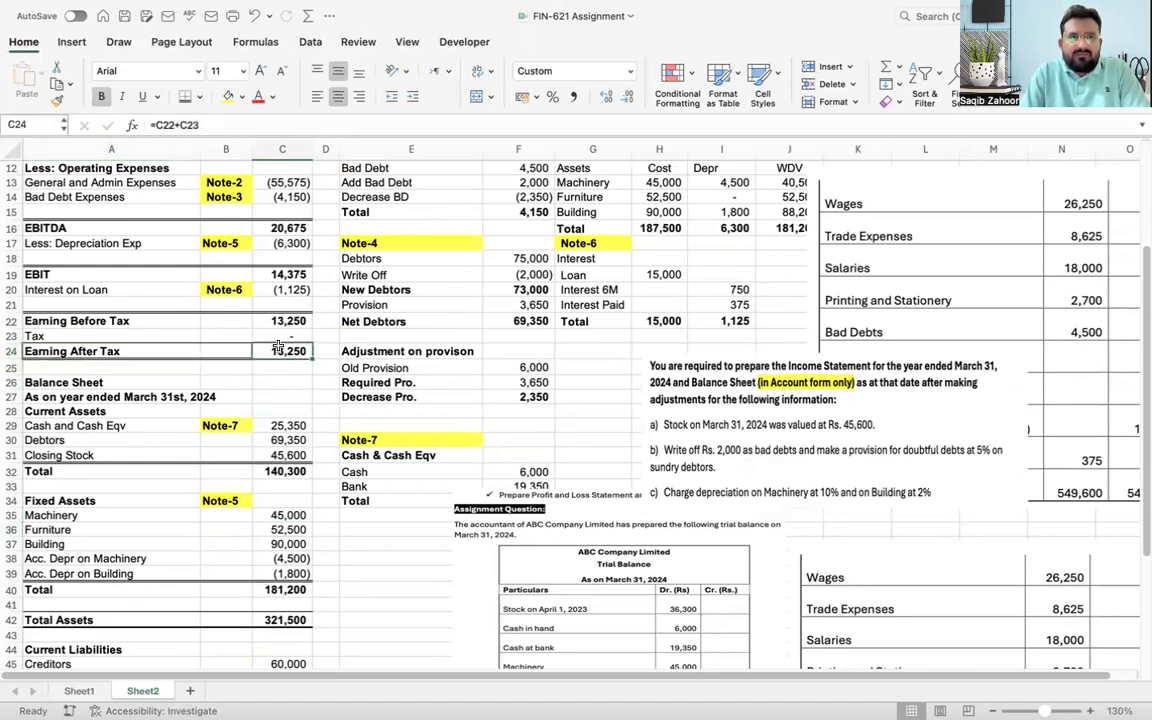
left_click(292, 489)
key("Down")
key("Down")
key("Down")
key("Down")
key("Down")
key("Down")
key("Down")
key("Down")
key("Down")
key("Down")
key("Down")
key("Down")
key("Down")
key("Down")
key("Down")
key("Down")
key("Down")
key("Down")
key("Down")
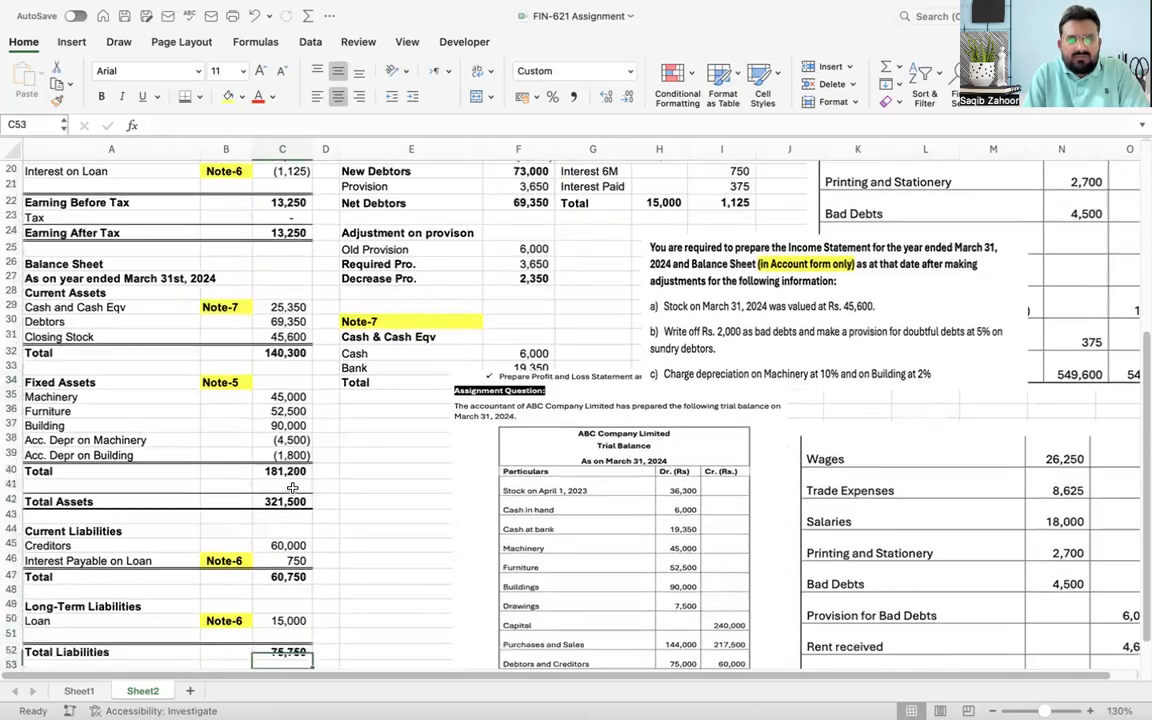
key("Down")
key("Down")
key("Down")
key("Down")
key("Down")
key("Down")
key("Down")
key("Down")
left_click(270, 568)
left_click(201, 123)
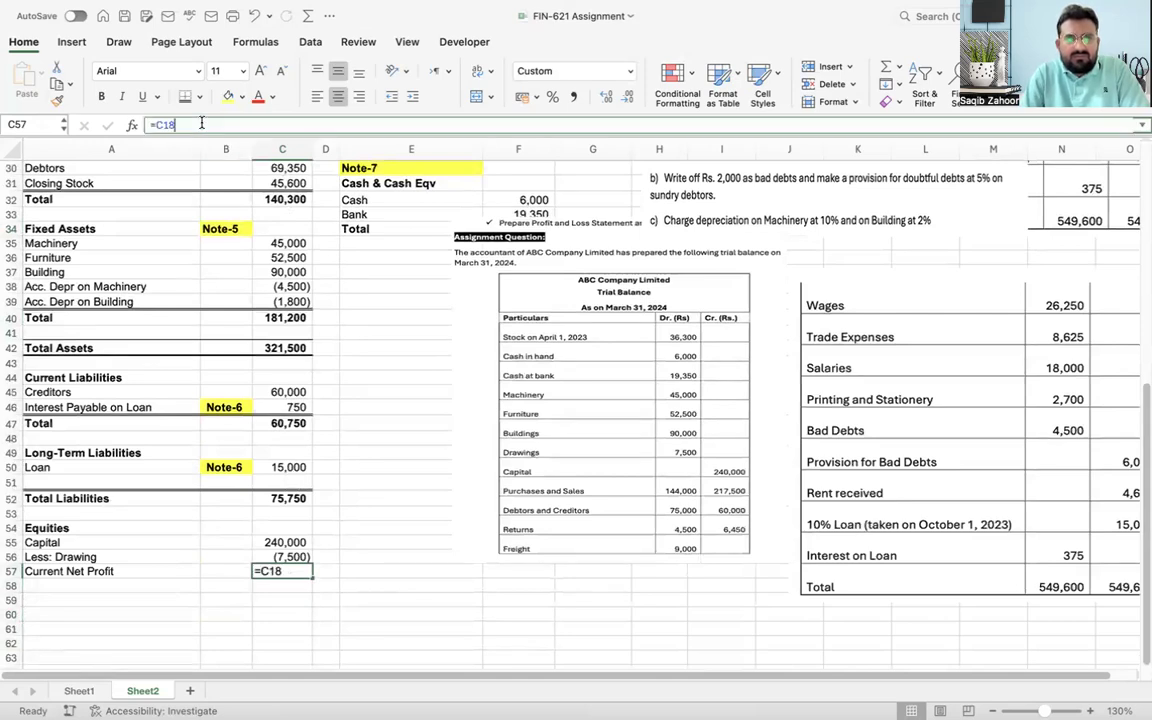
key("Return")
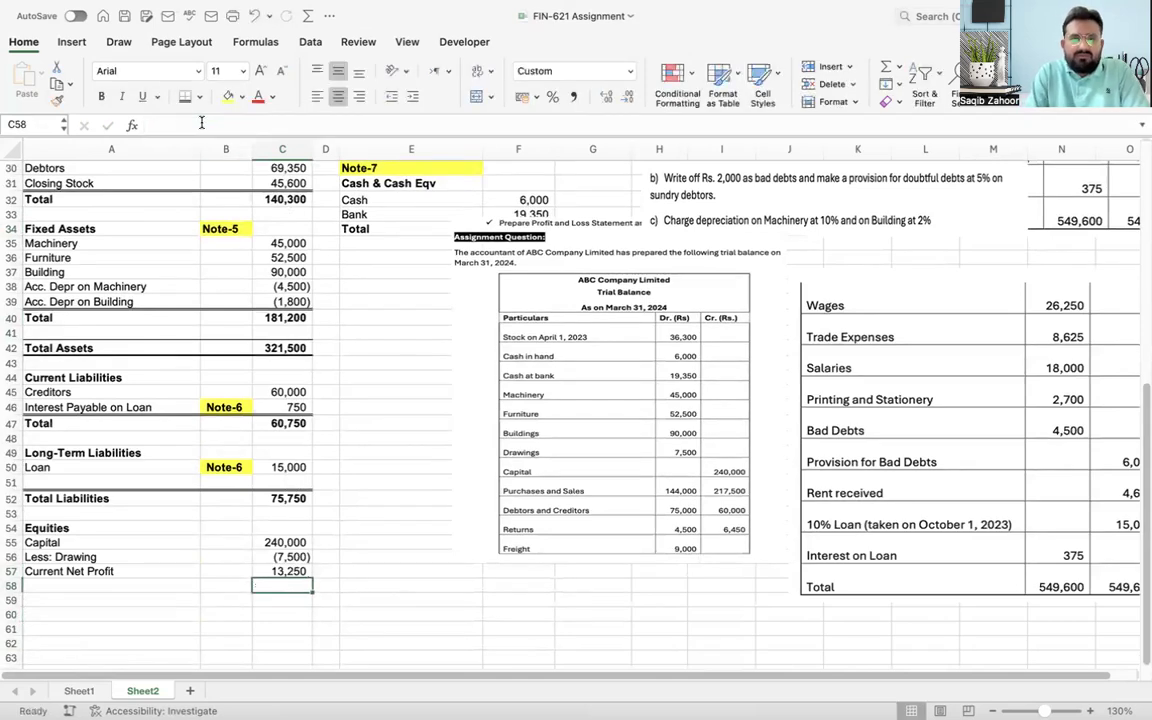
Step: Make the Current Net Profit row A57:C57 bold
key("Up")
key("Left")
key("Left")
key("shift+Right")
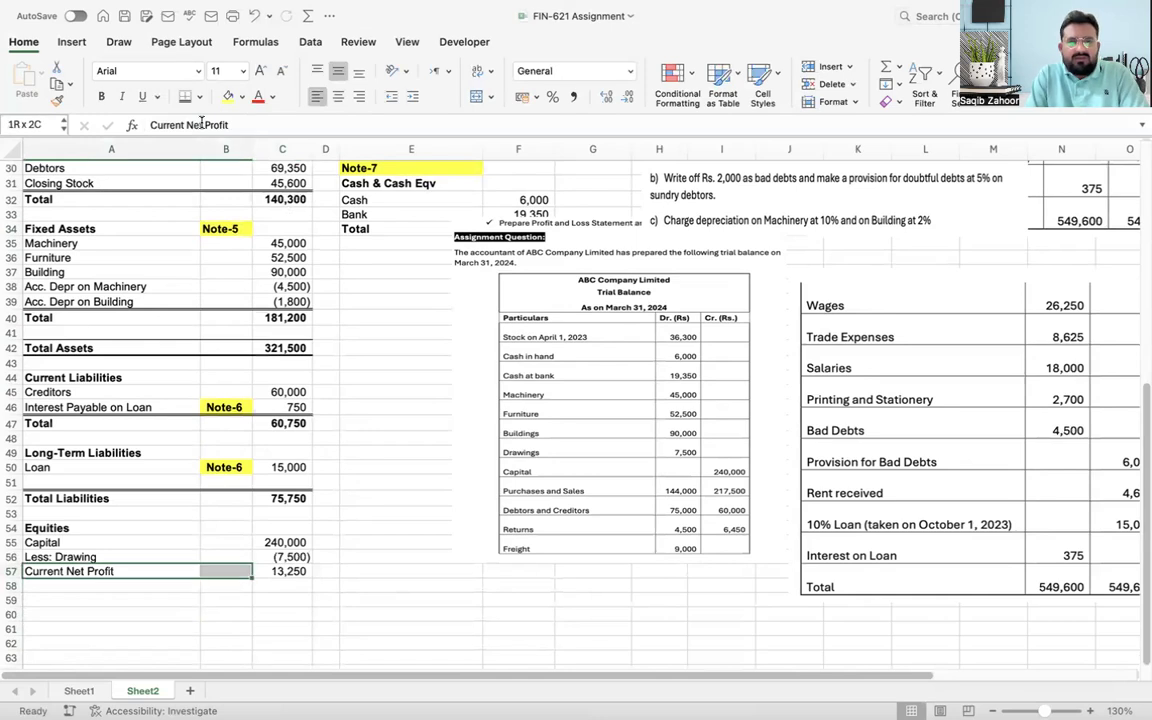
key("shift+Right")
key("ctrl+b")
Step: Enter the label "Total" in A58 and make A58:C58 bold
key("Down")
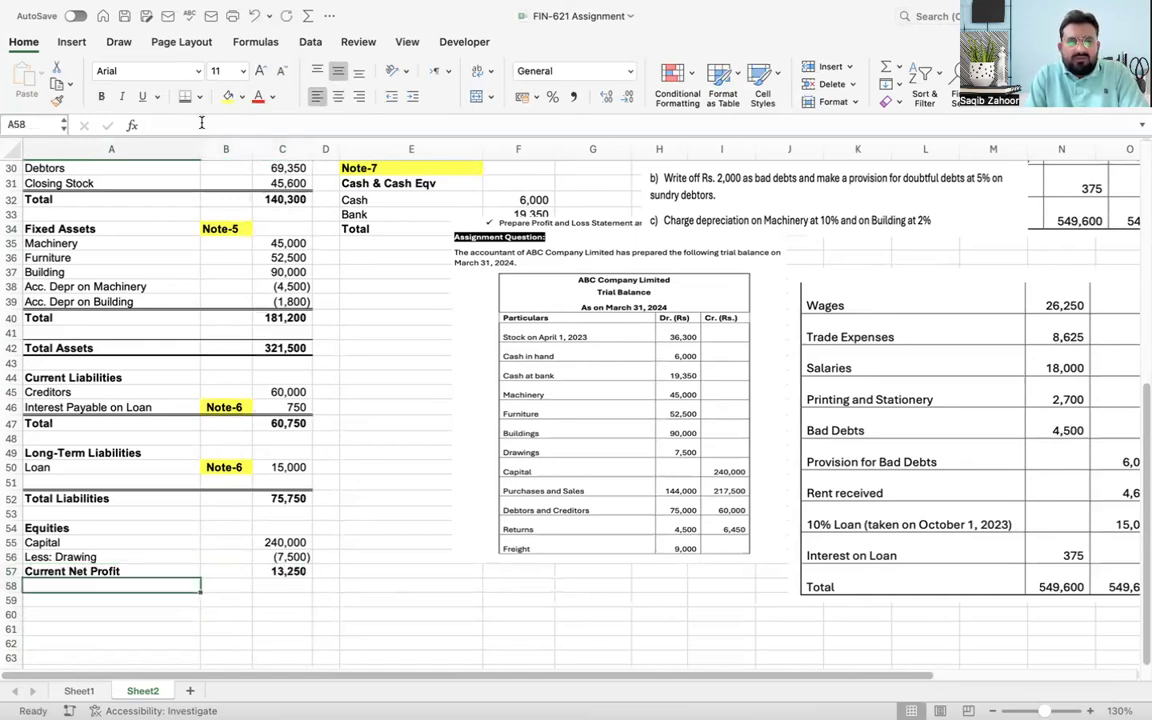
type("Total")
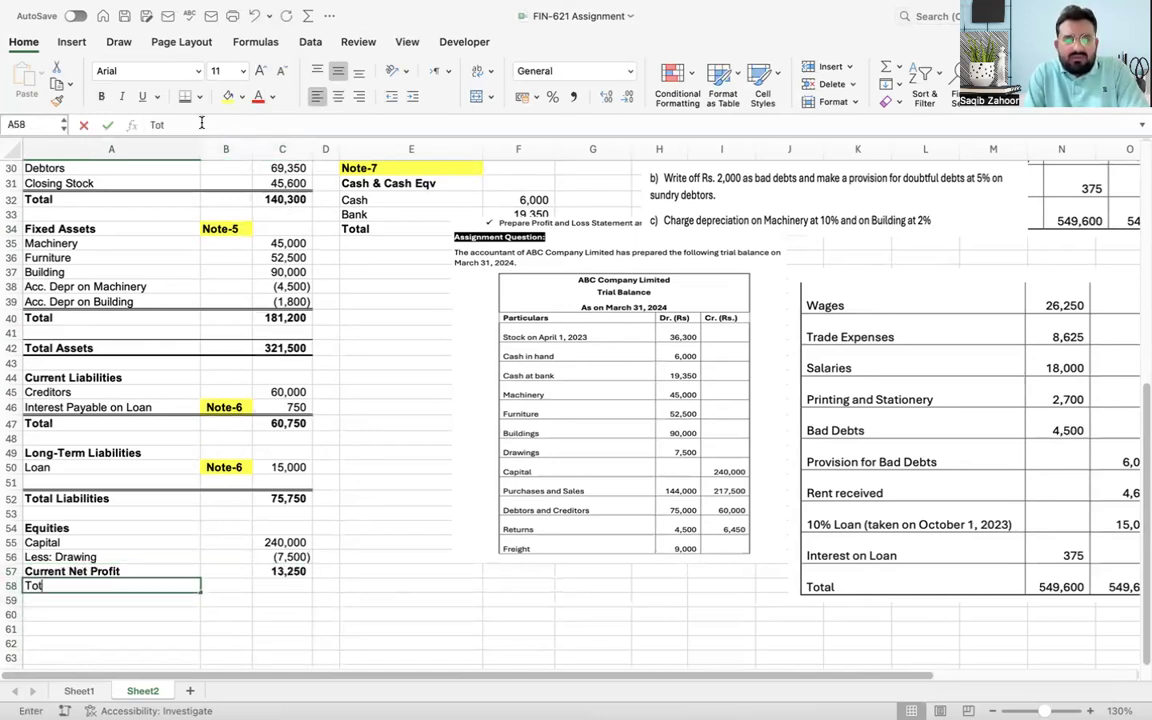
key("Tab")
key("Left")
key("shift+Right")
key("shift+Right")
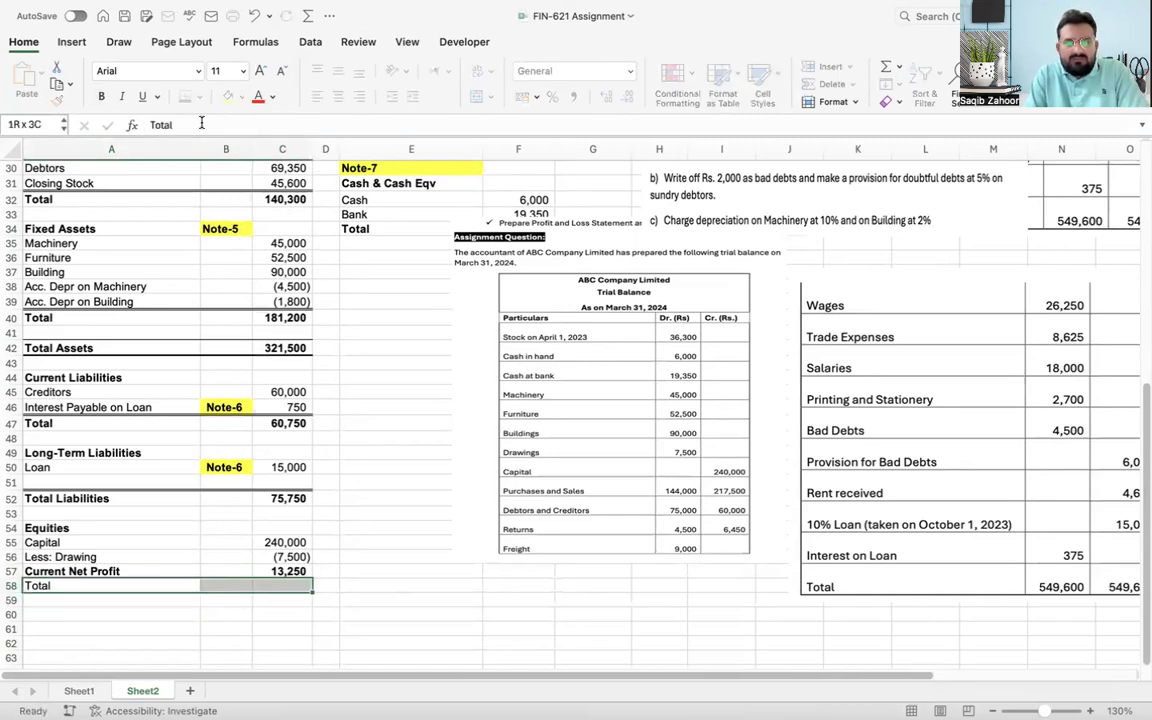
key("ctrl+b")
Step: Total the equities in C58 with =SUM(C55:C57)
key("Right")
key("Right")
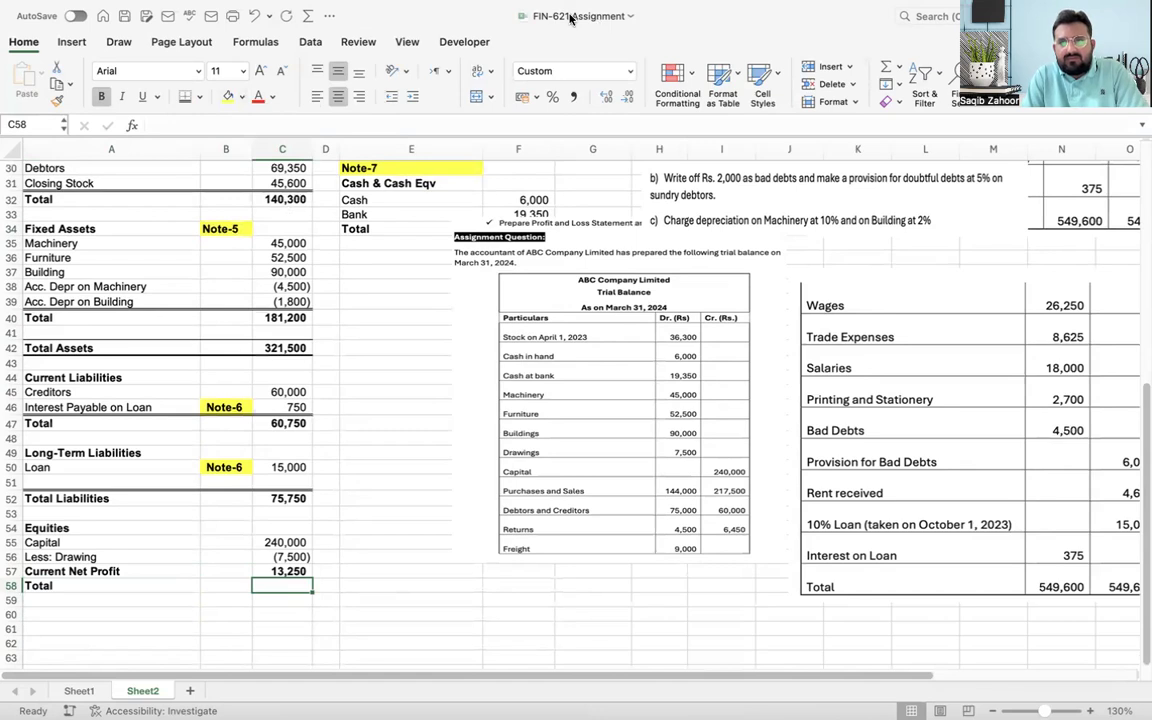
left_click(884, 68)
key("Return")
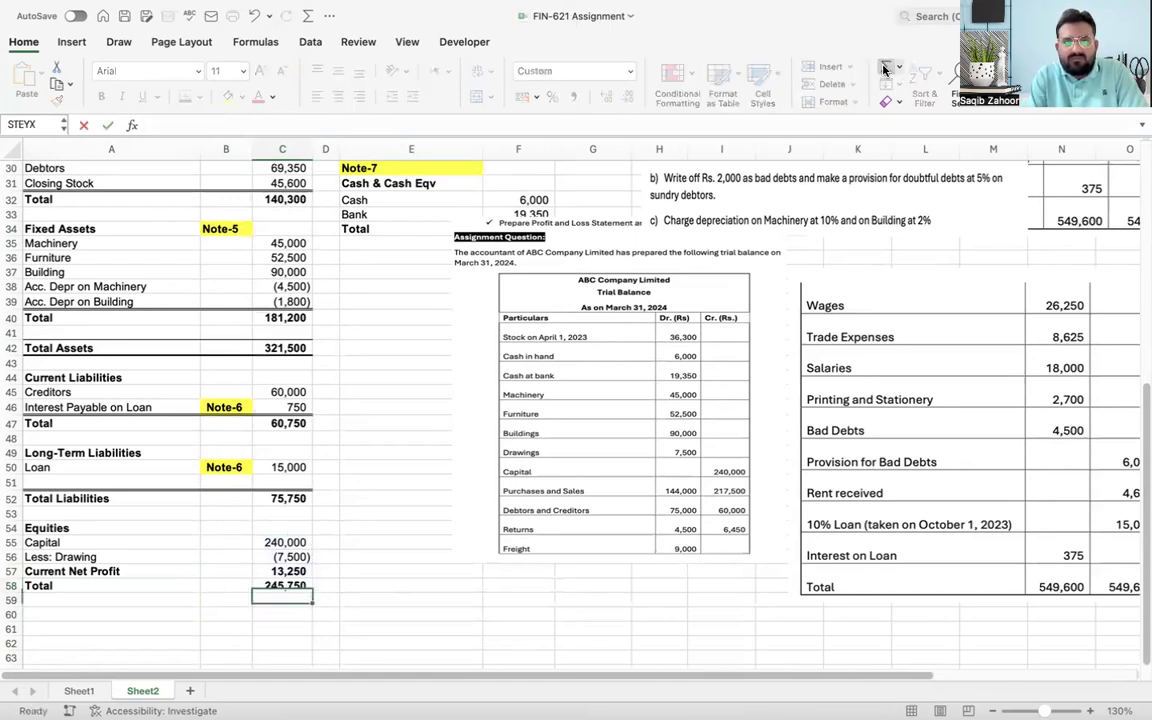
key("Up")
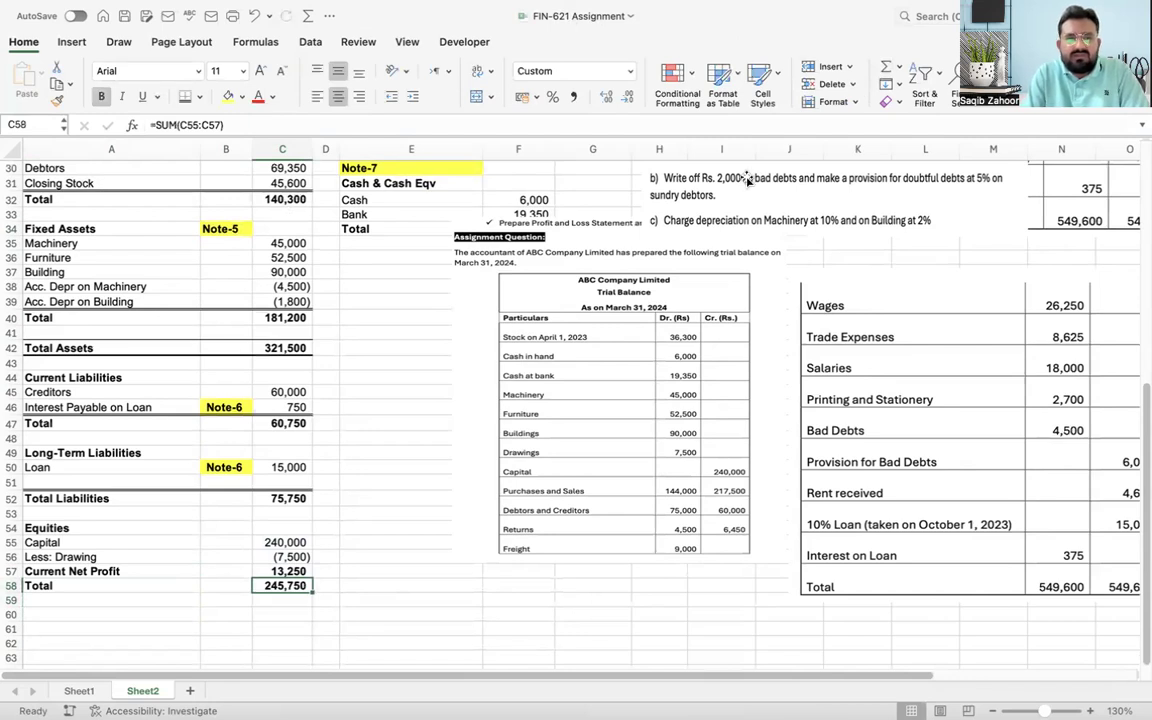
Step: Apply a bottom double border to A57:C57 above the equities Total row
left_click(107, 567)
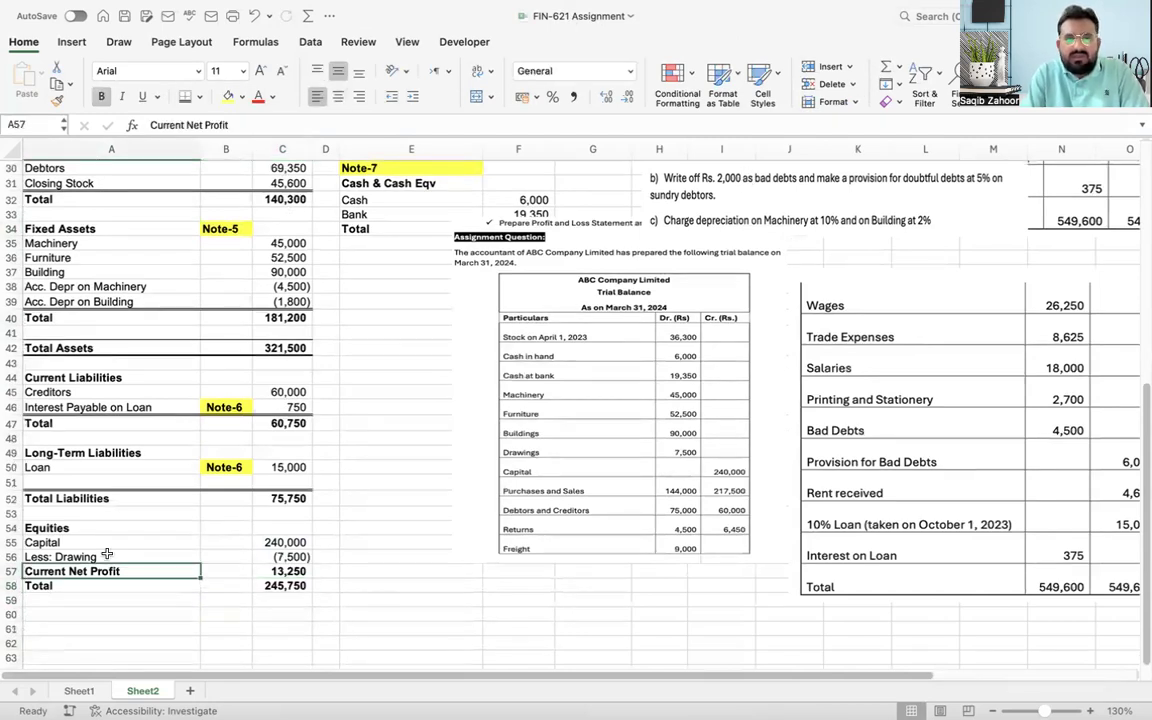
left_click_drag(107, 568, 285, 571)
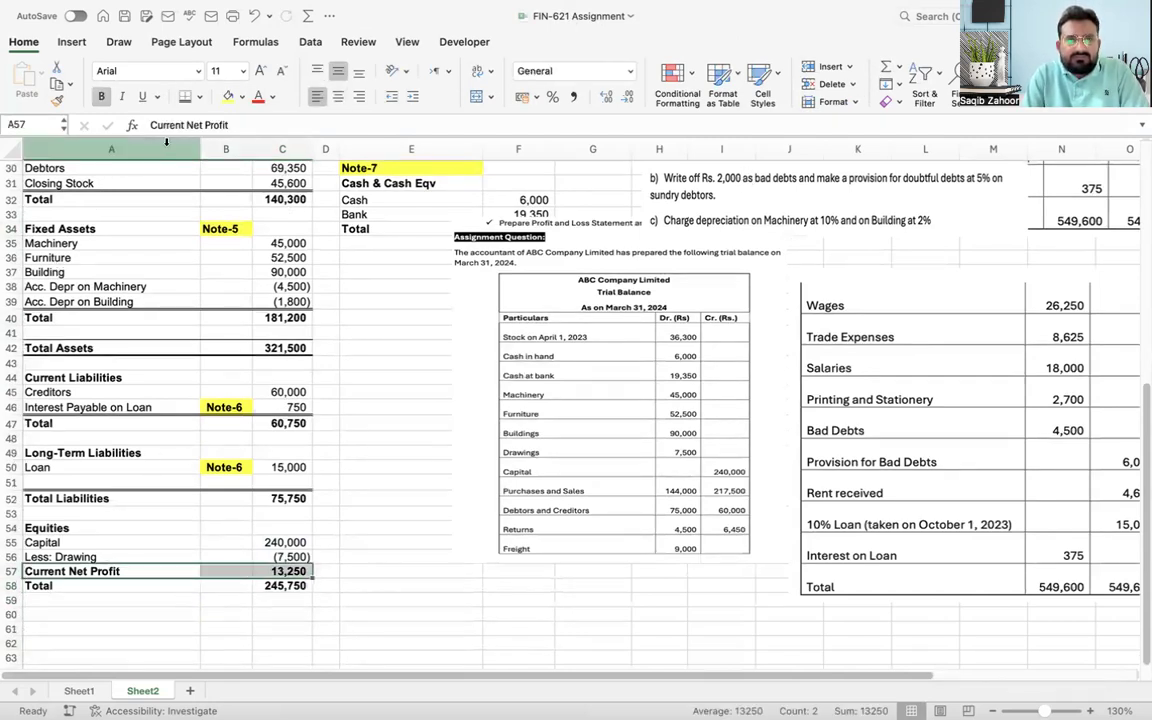
left_click(186, 96)
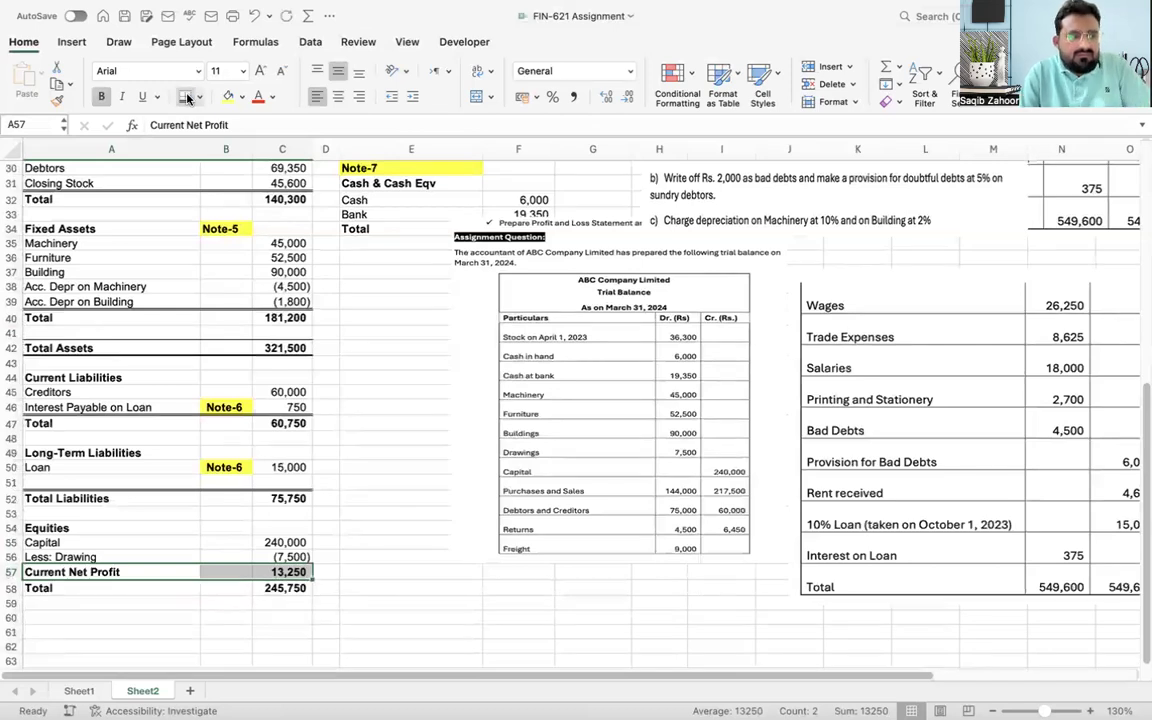
Step: Enter the label "Total Equity + Liabilities" in A60, below the equities Total
key("Down")
key("Down")
key("Down")
type("Totald]")
key("BackSpace")
key("BackSpace")
type("l Equ")
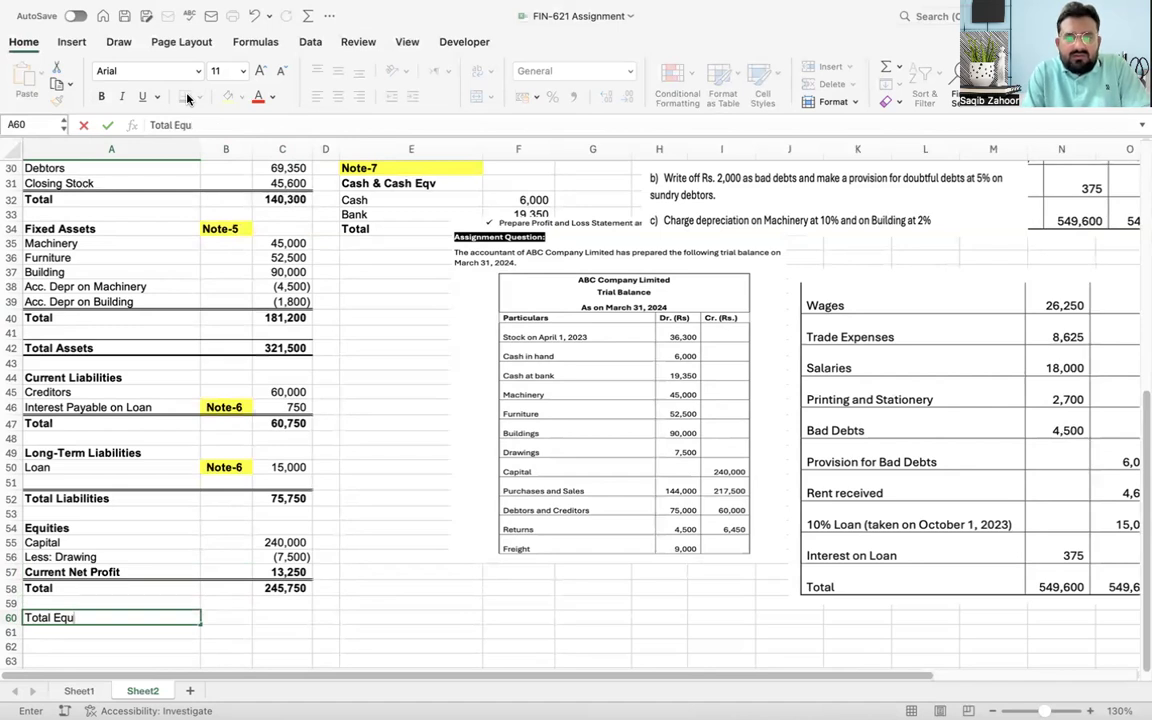
type("ity + L")
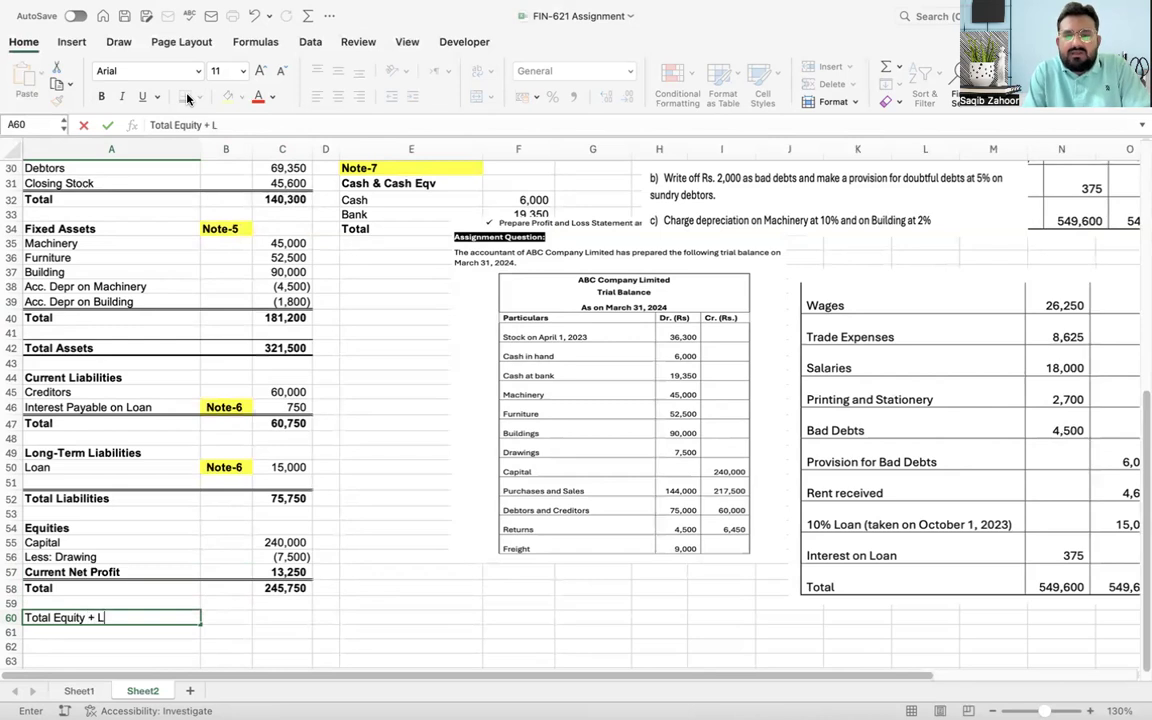
type("iabilities")
key("Tab")
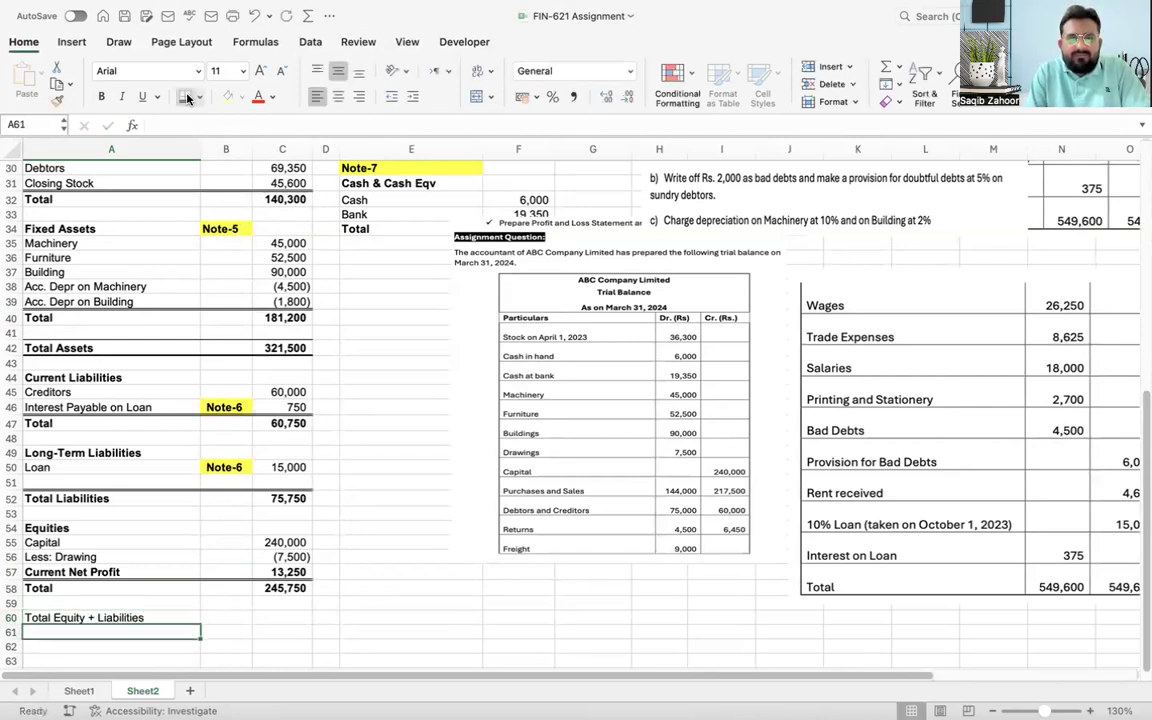
Step: Add total liabilities and total equities in C60 with =C52+C58
key("Tab")
type("=")
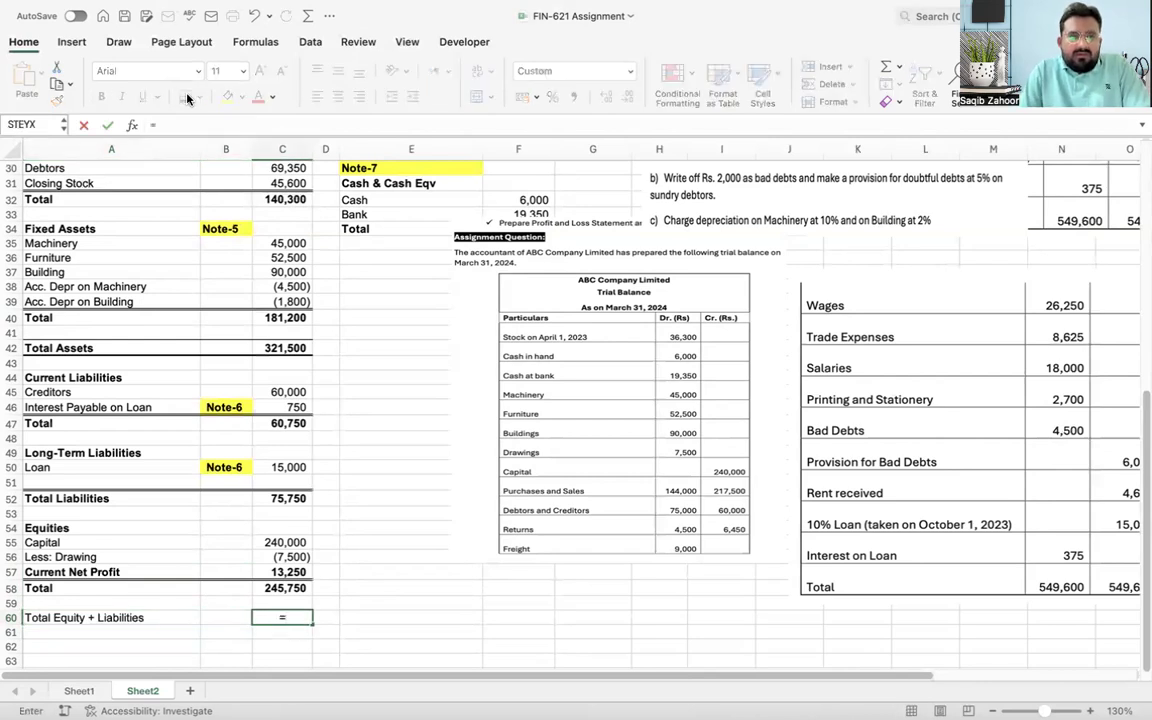
left_click(290, 500)
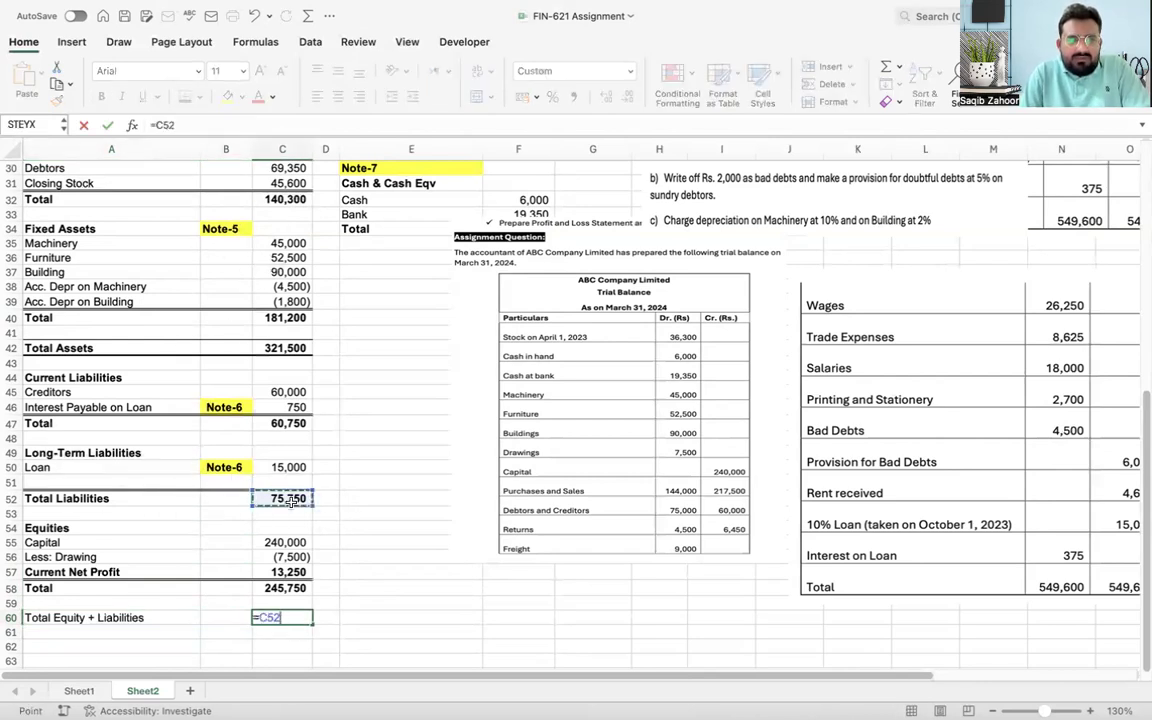
type("+")
key("Up")
key("Up")
key("Return")
Step: Make the Total Equity + Liabilities row A60:C60 bold and give it a top and double bottom border
key("Up")
key("Left")
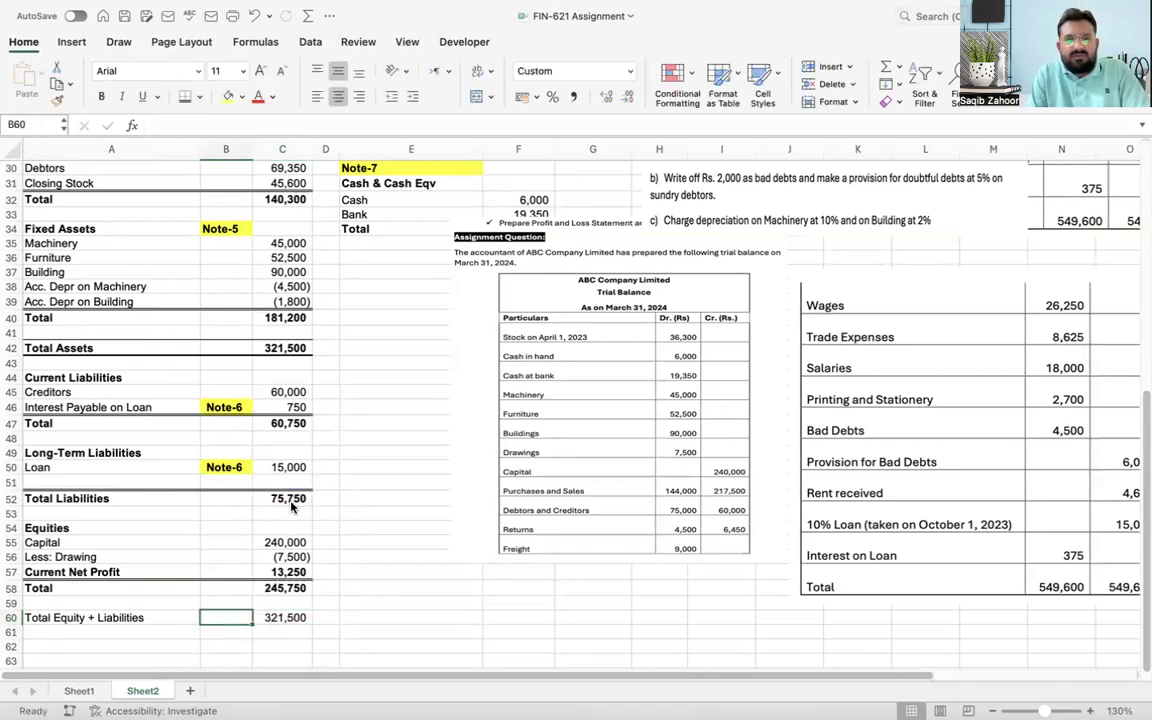
key("Left")
key("shift+Right")
key("shift+Right")
key("ctrl+b")
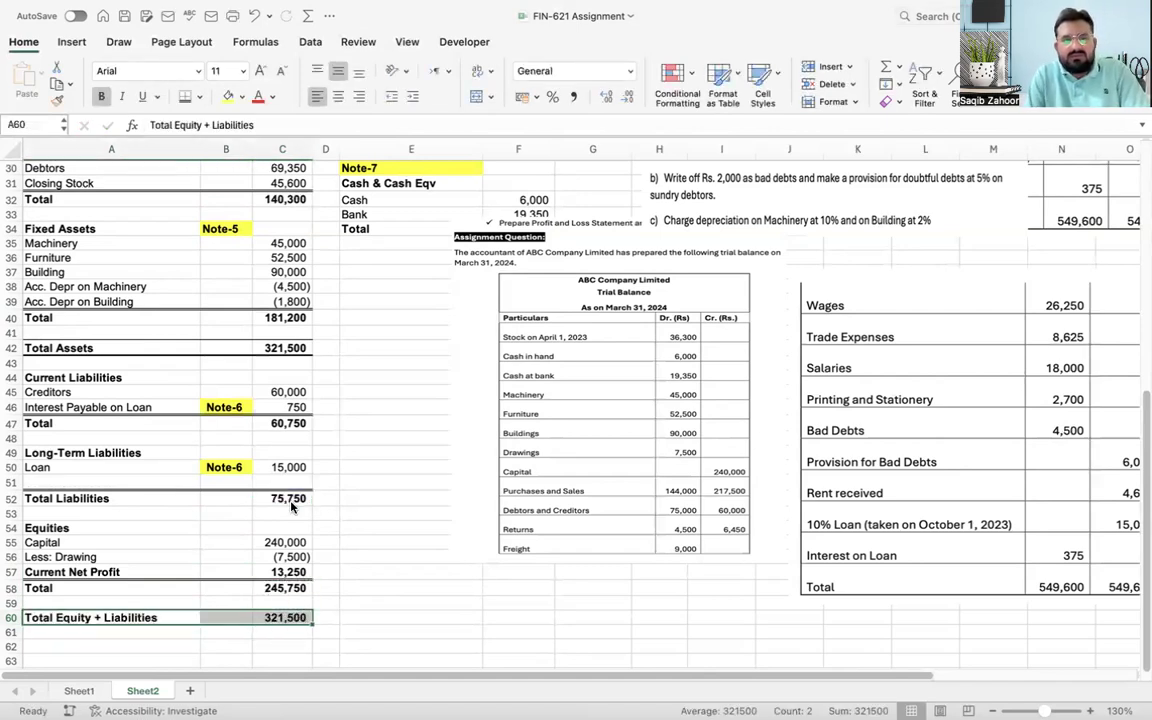
left_click(198, 98)
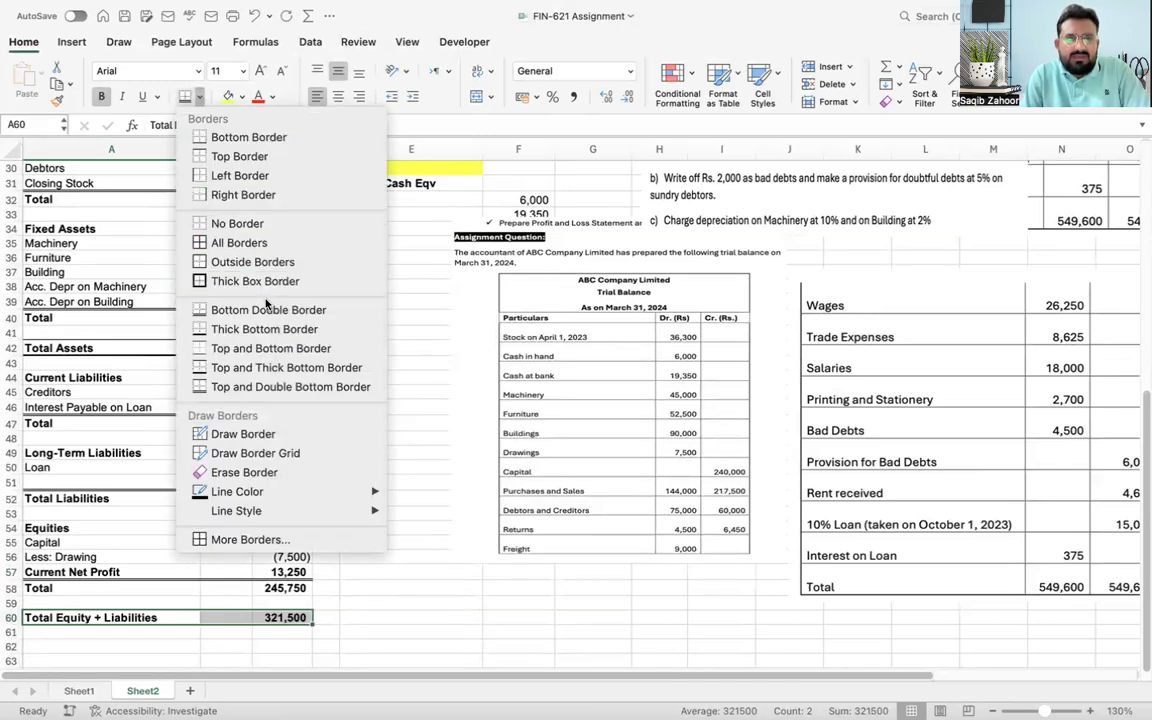
left_click(278, 387)
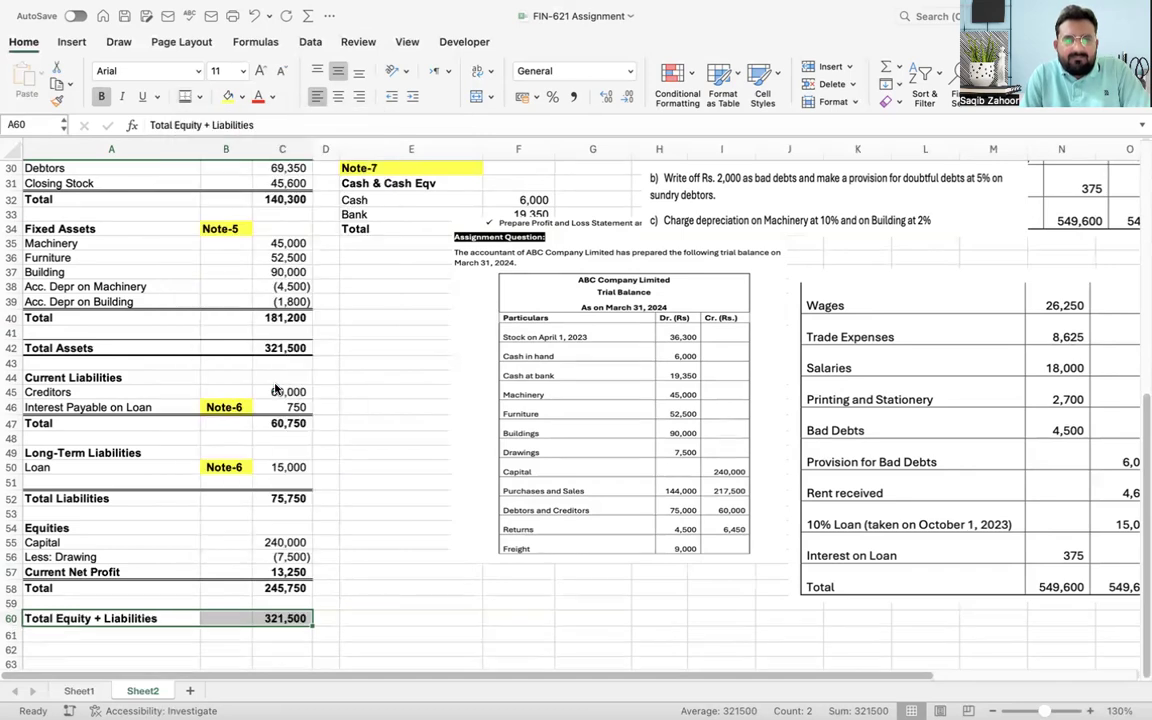
left_click(383, 617)
Step: Enter the label "Check" in A62 and format A62:C62 as bold red text on a yellow fill
left_click(89, 643)
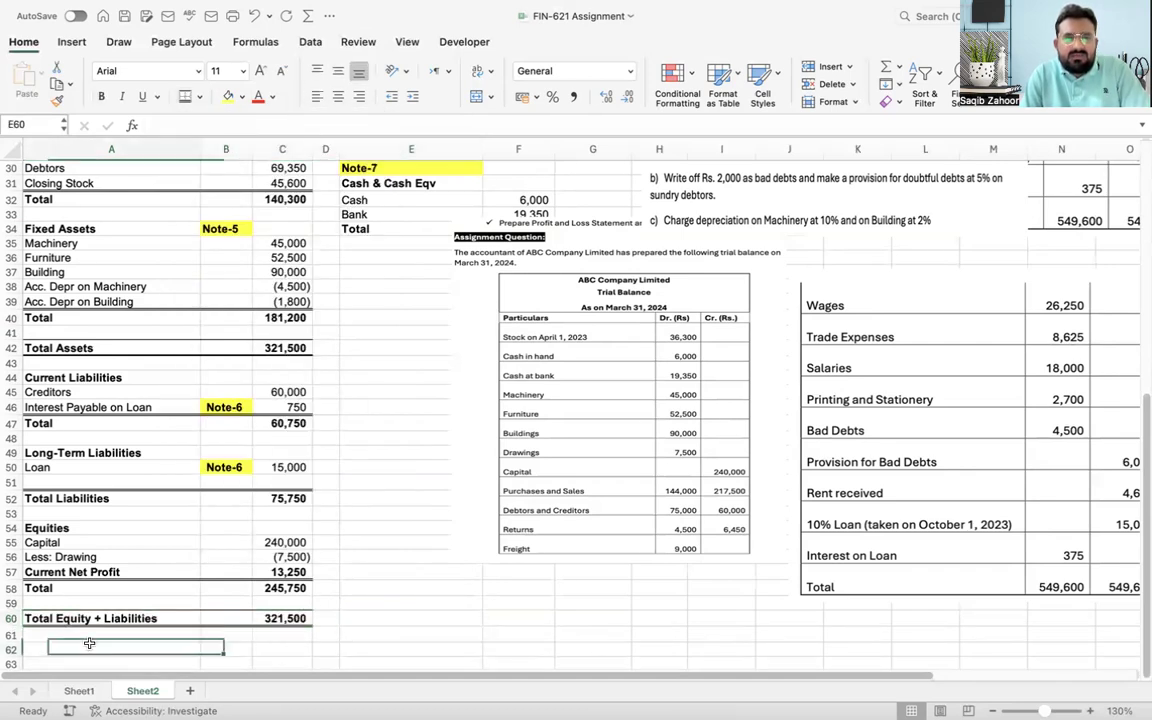
type("Check")
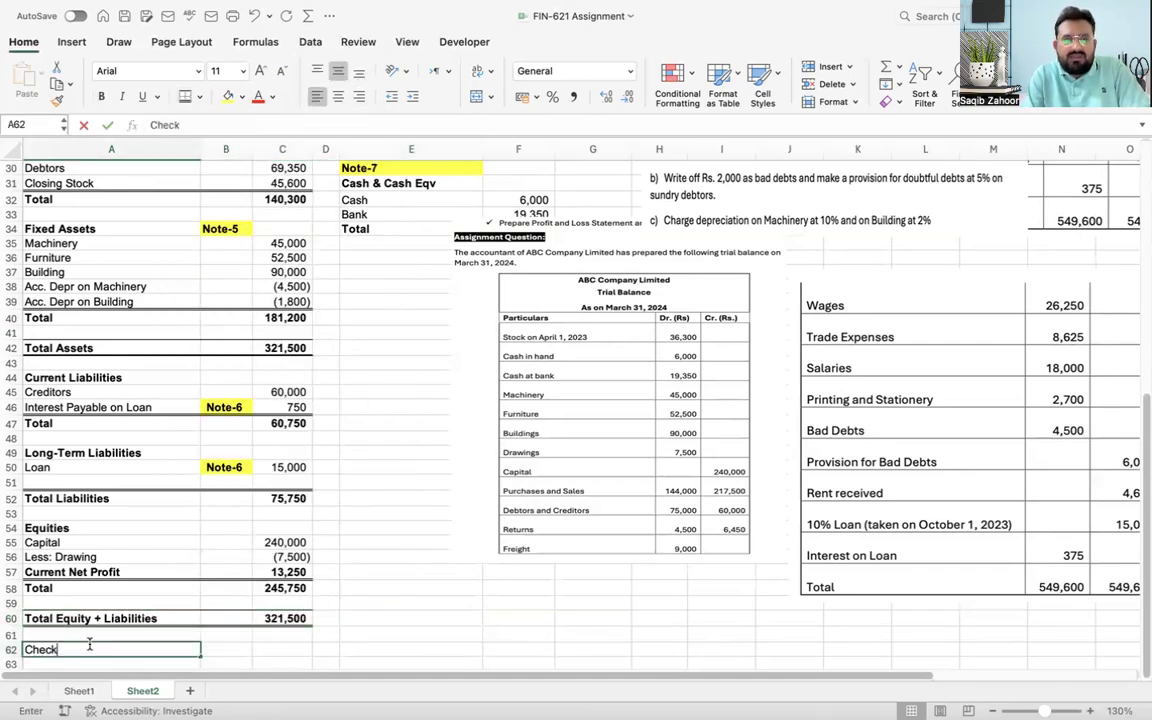
key("Tab")
left_click(89, 643)
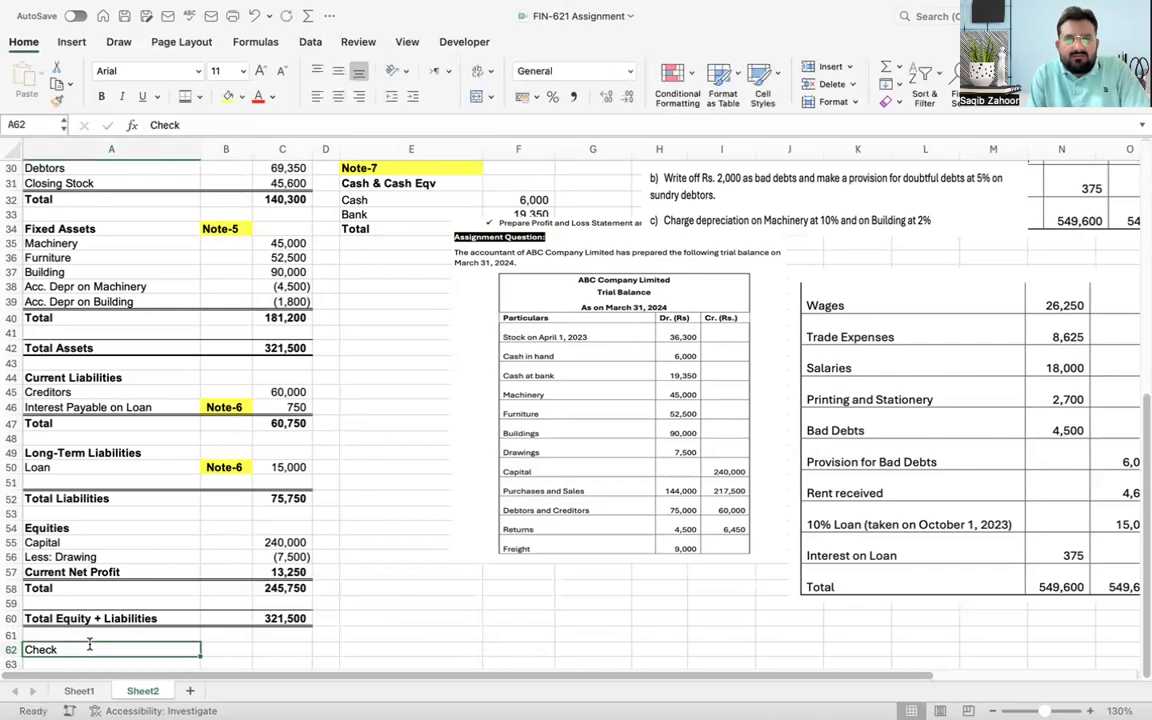
key("shift+Right")
key("shift+Right")
key("ctrl+b")
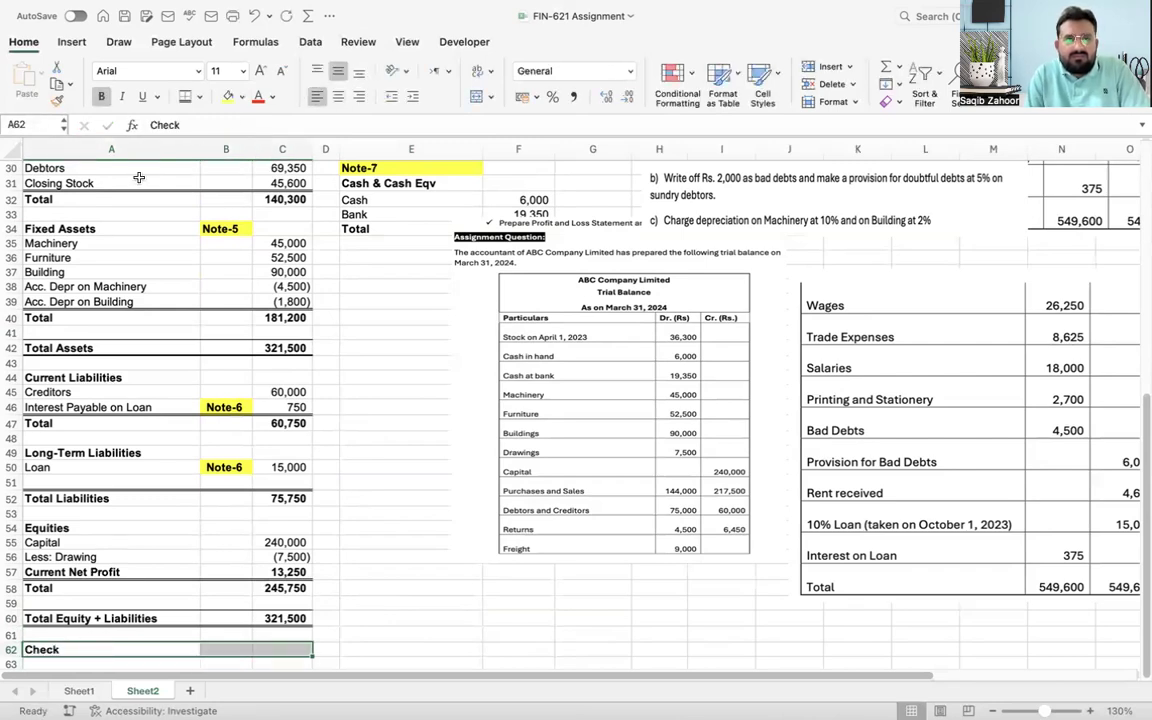
left_click(228, 96)
left_click(258, 96)
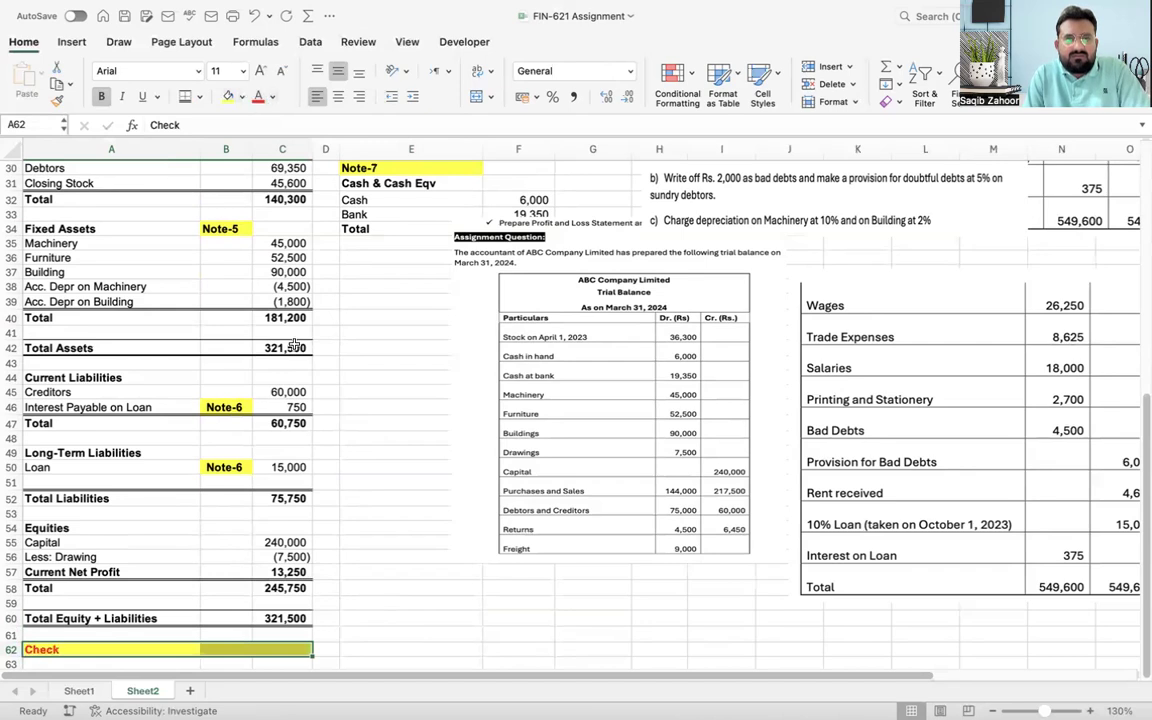
Step: Compare total assets with total equity and liabilities in C62 using =C42-C60
left_click(282, 649)
type("=")
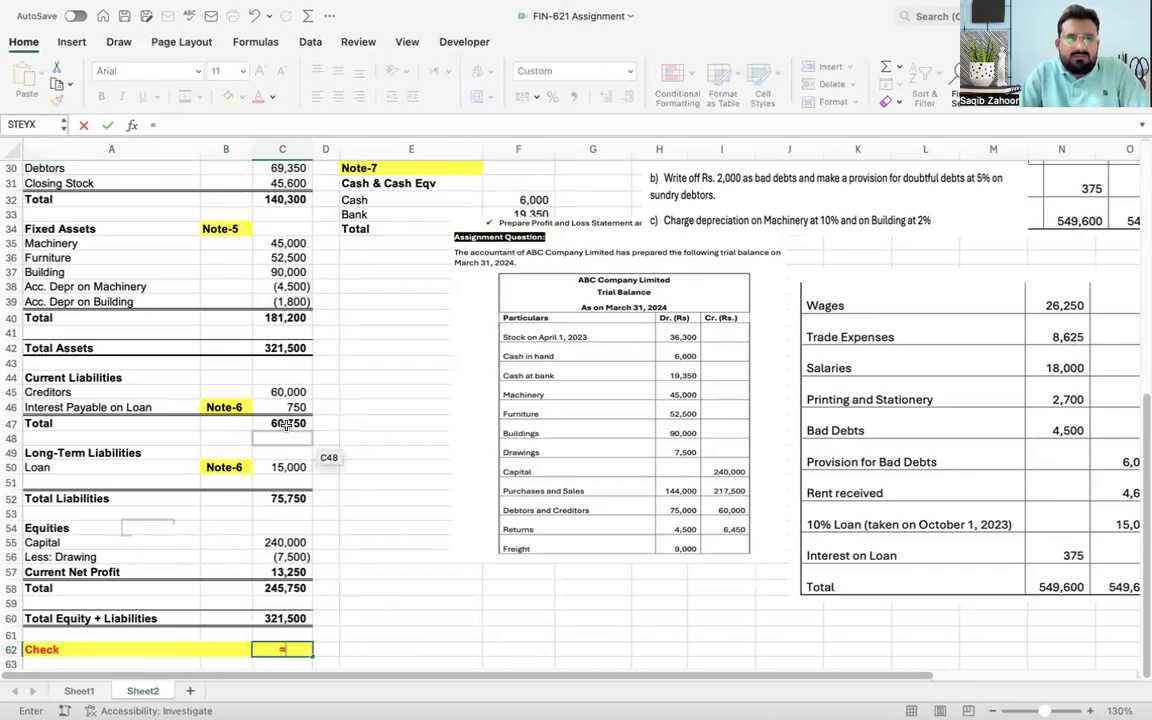
left_click(285, 348)
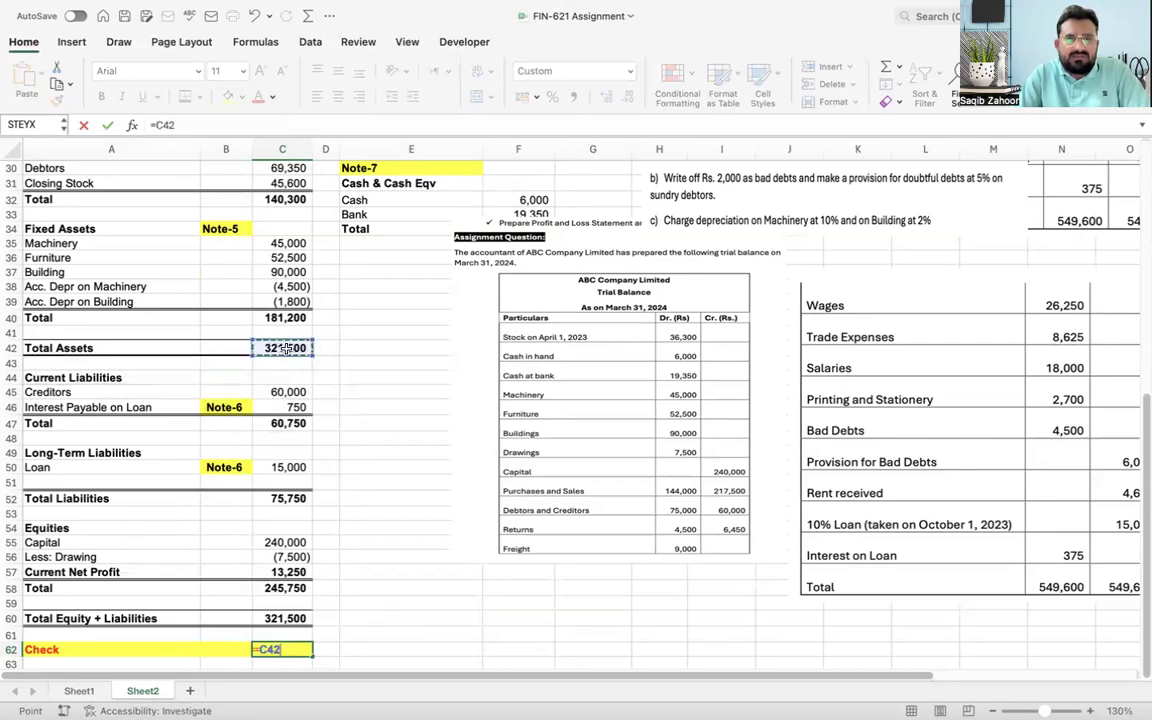
type("-")
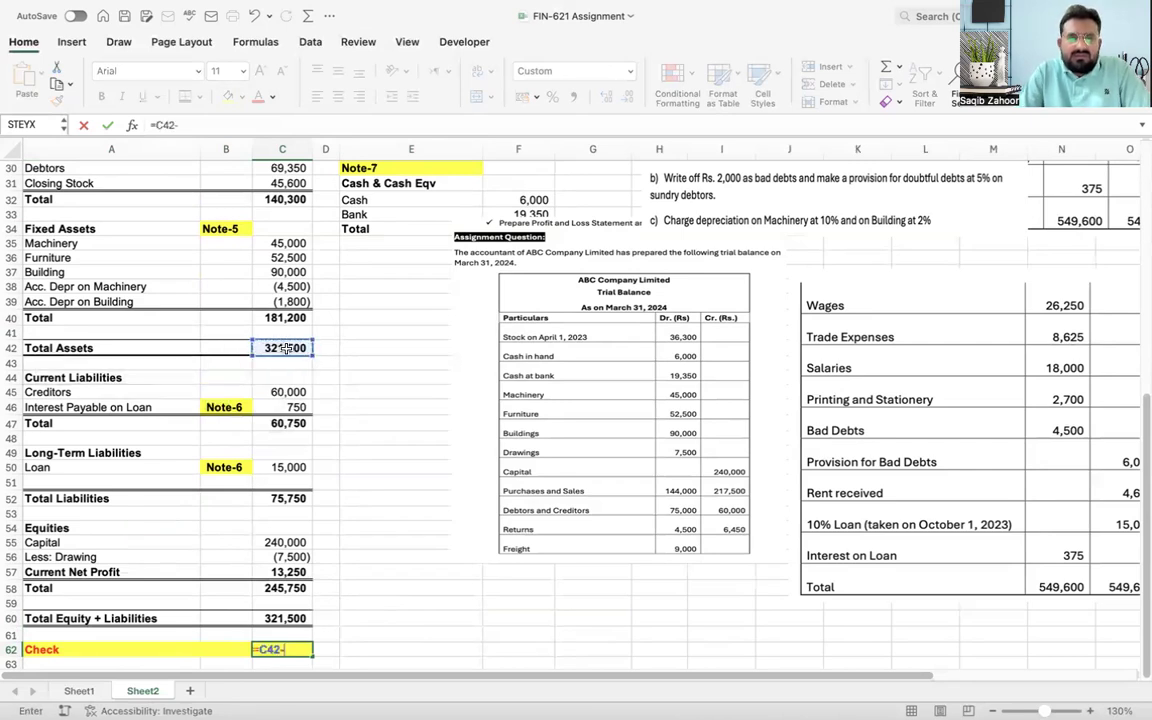
left_click(281, 619)
key("Return")
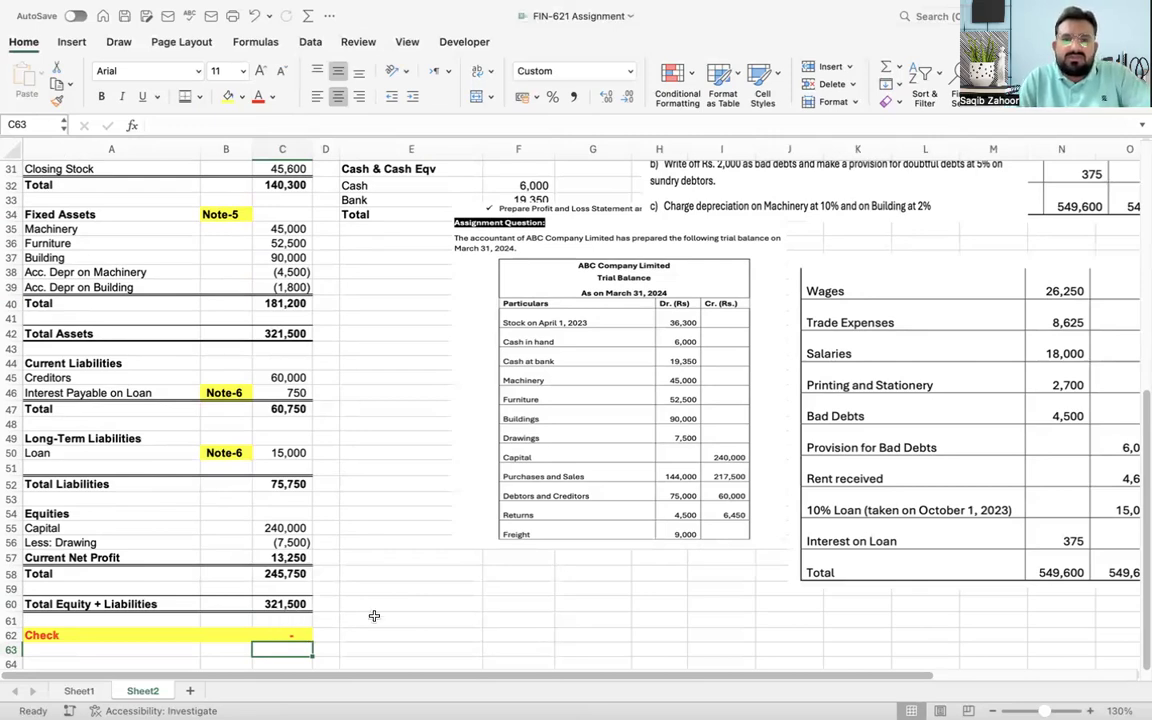
Step: Move the two trial balance pictures down the sheet, clear of the Note-7 table
left_click_drag(571, 416, 618, 546)
left_click_drag(918, 446, 918, 535)
Step: Review the profit and loss account at 180% zoom, checking its COGS and expense note references against the supporting notes
left_click_drag(1141, 483, 1141, 268)
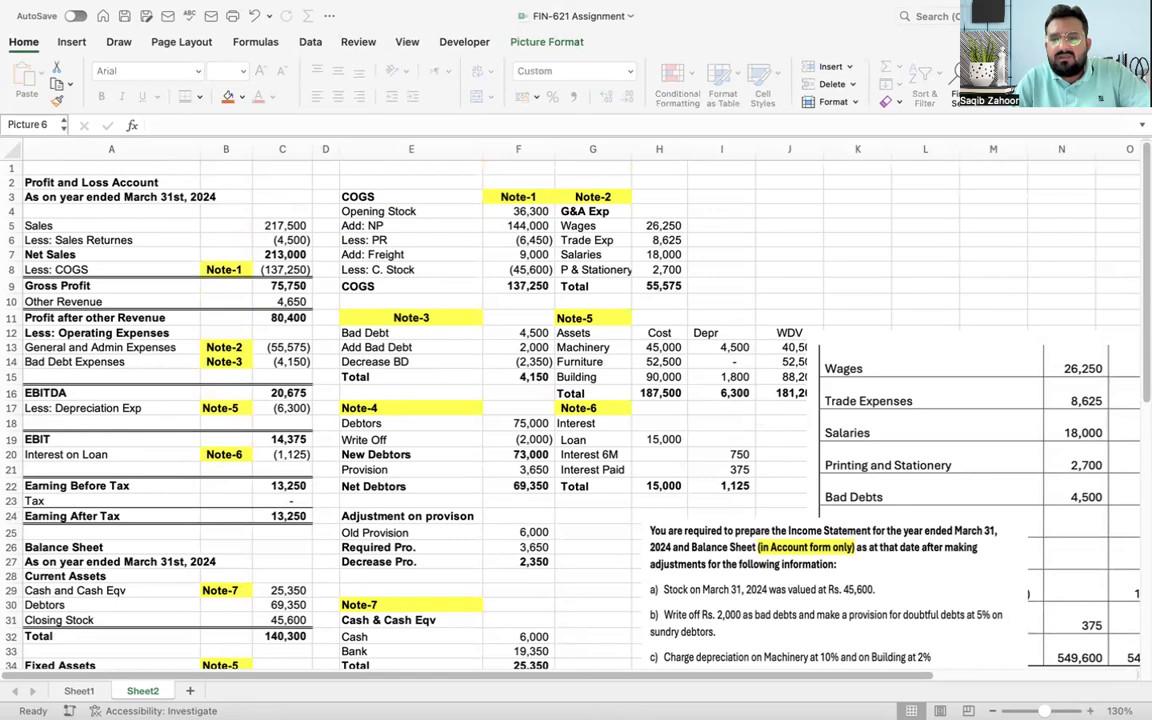
left_click(1090, 711)
left_click(1090, 711)
left_click(1090, 711)
left_click(1090, 711)
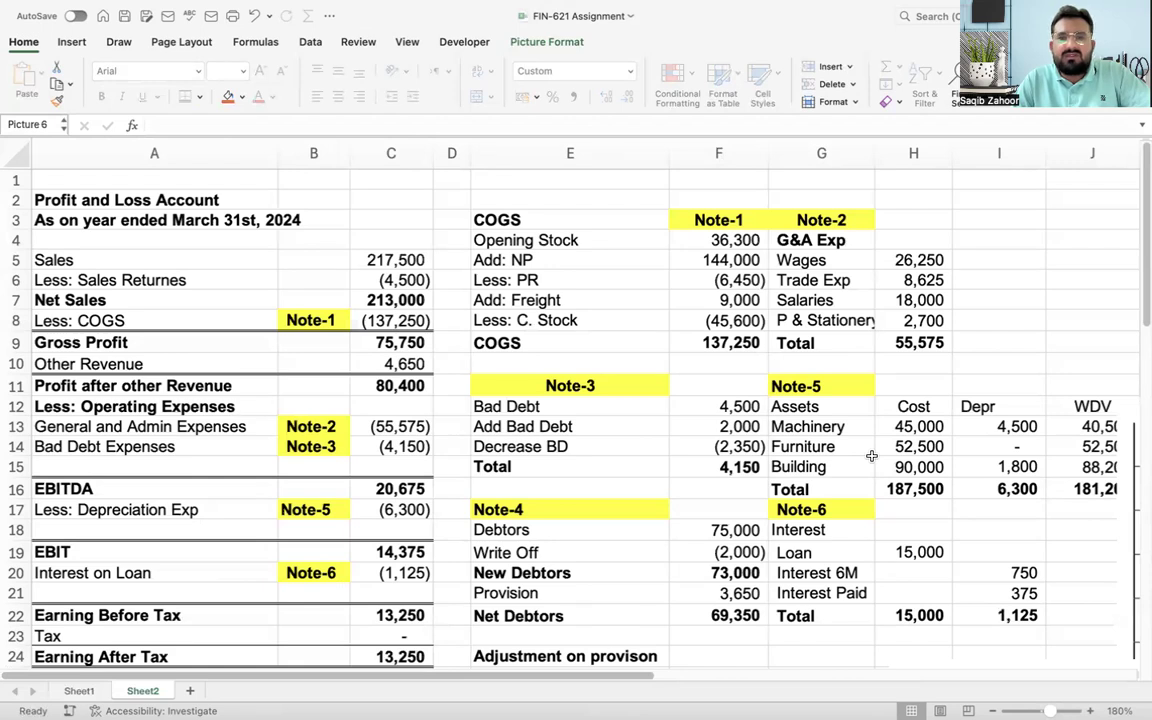
left_click(172, 276)
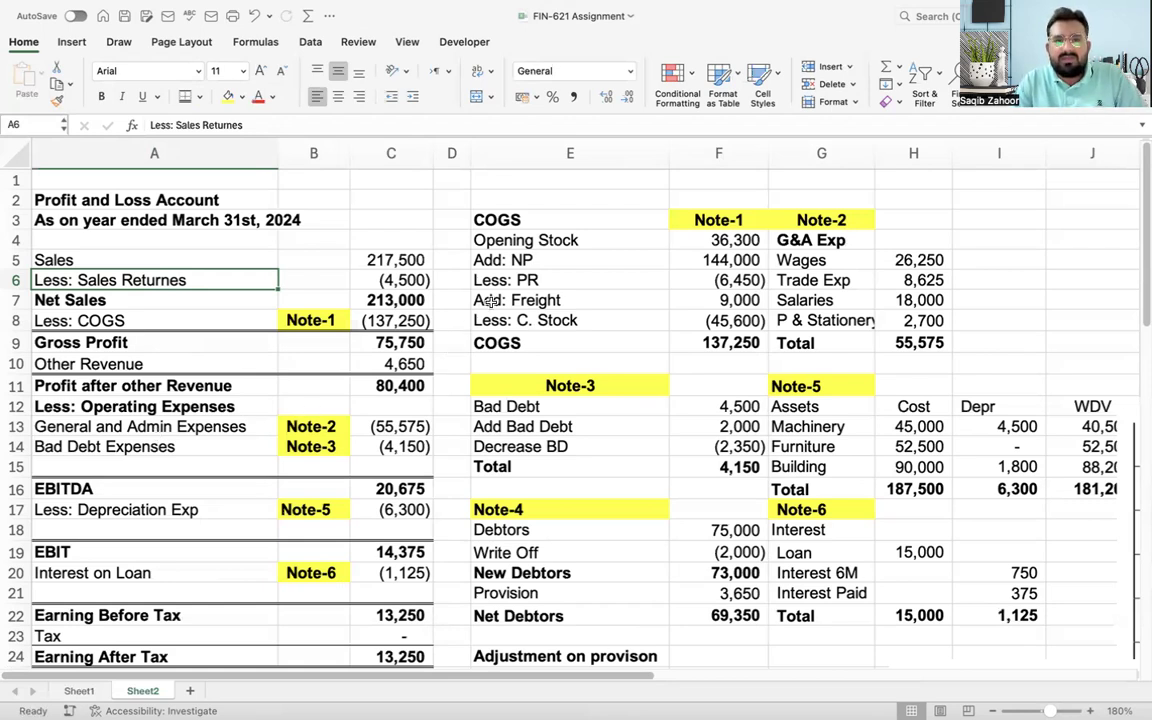
left_click(497, 215)
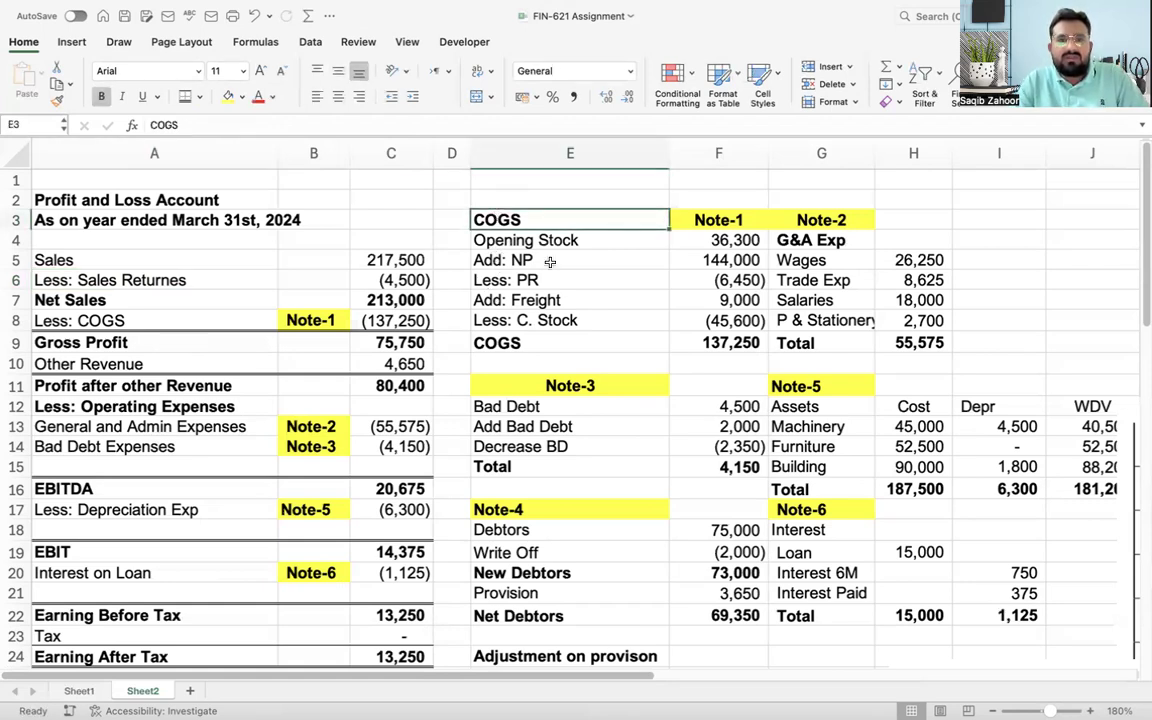
key("Up")
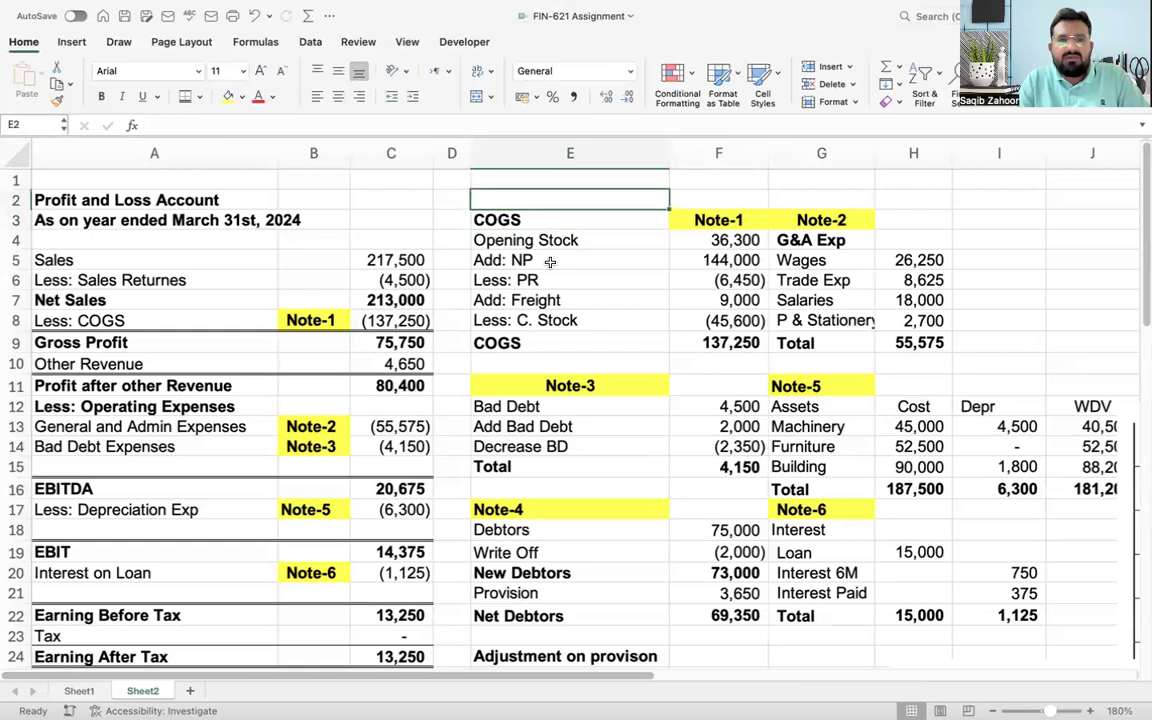
left_click(310, 320)
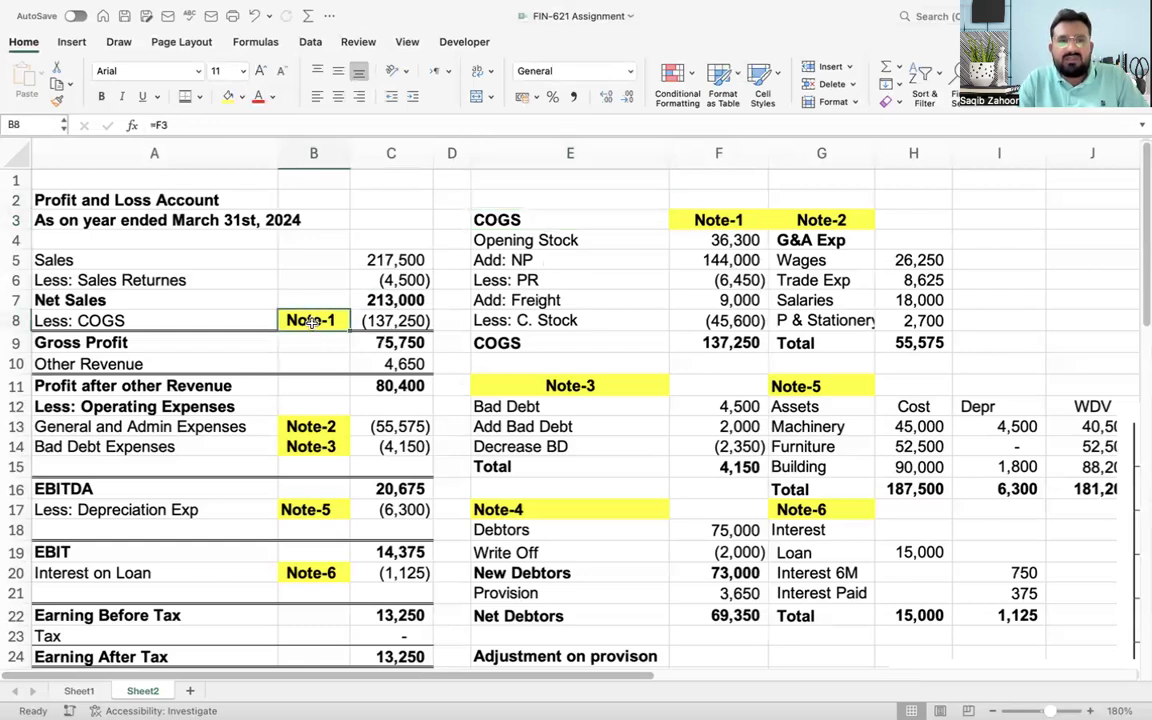
double_click(312, 320)
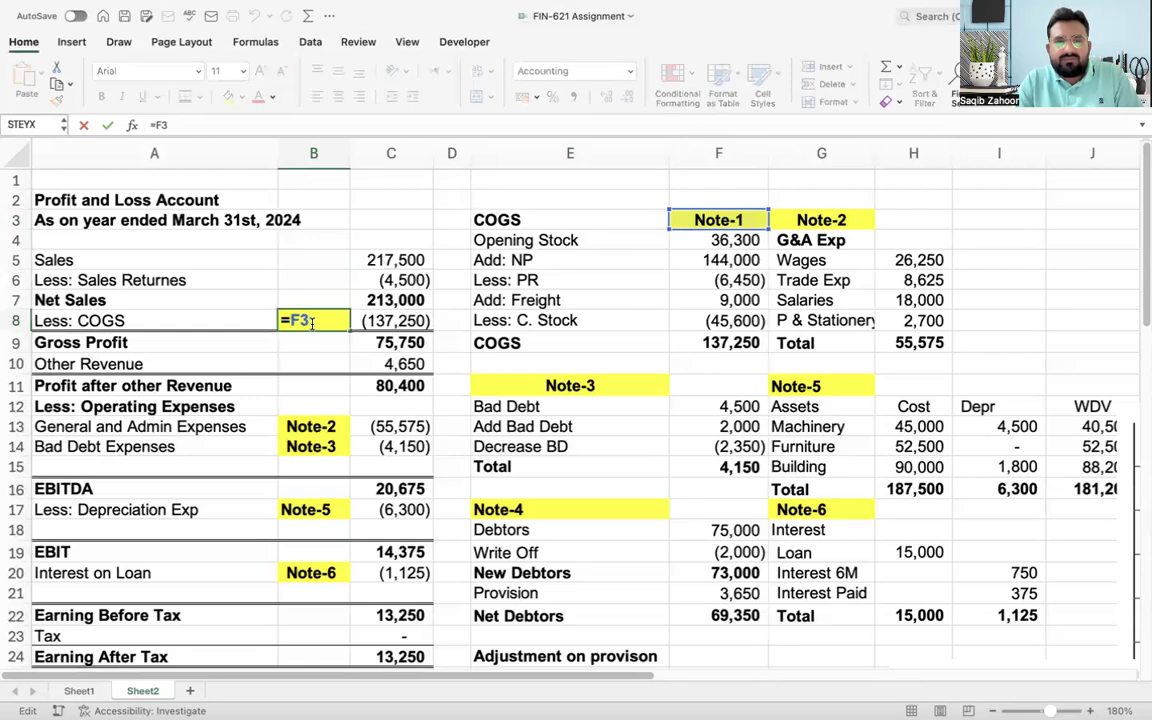
key("Escape")
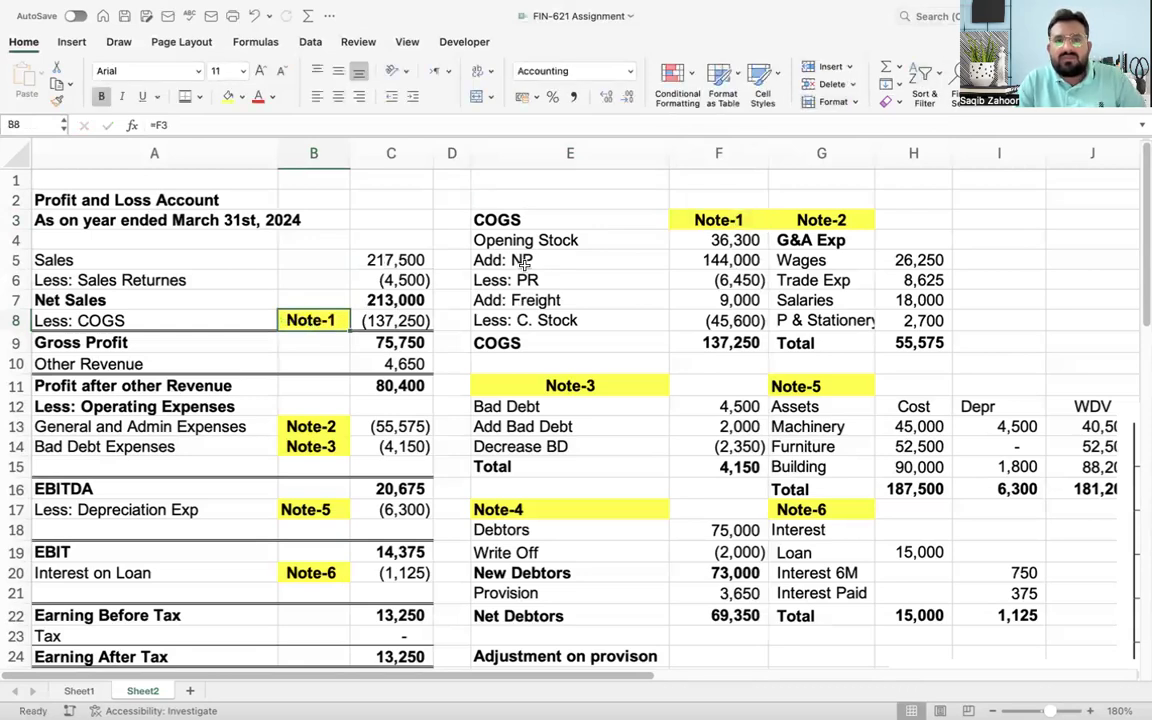
left_click(476, 240)
key("Right")
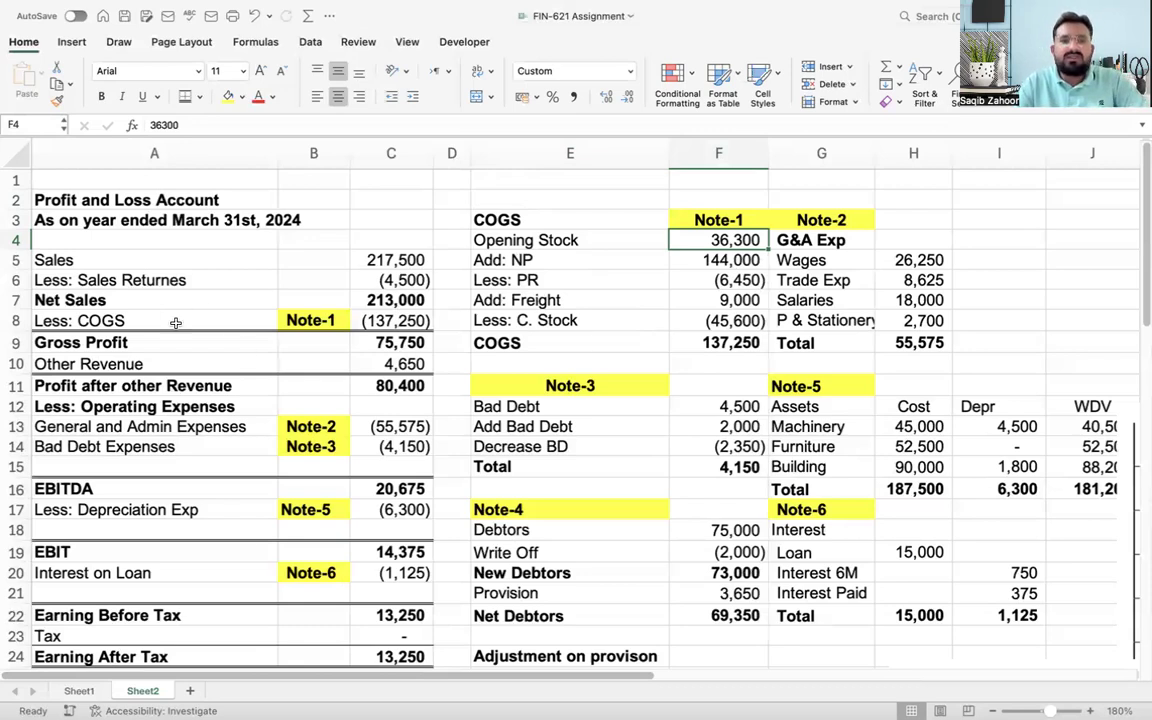
left_click(316, 318)
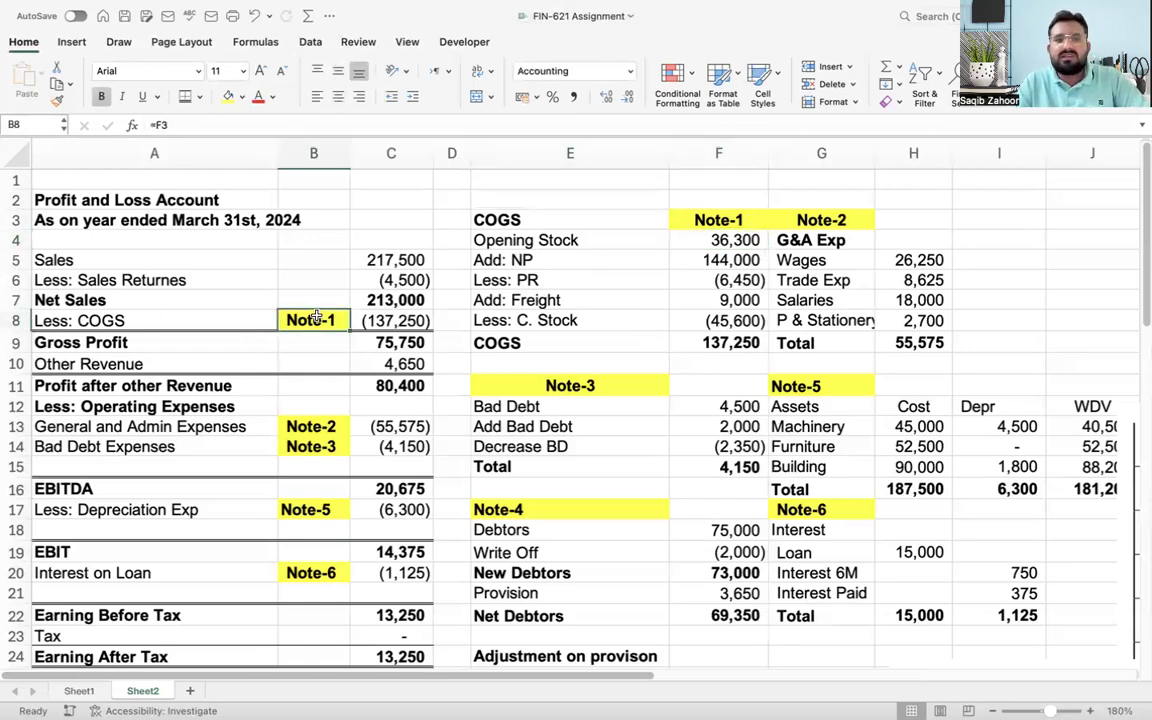
left_click(298, 424)
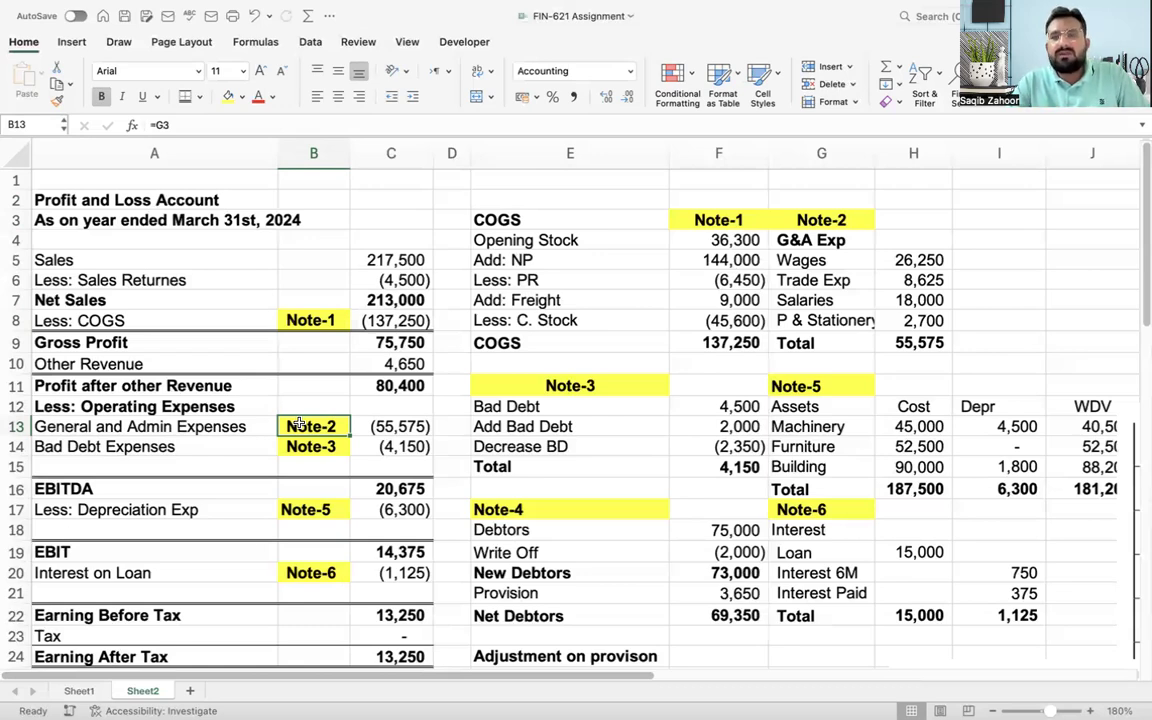
Step: Examine the balance sheet's current assets, fixed assets and current liabilities, ending at 170% zoom
key("ctrl+Down")
key("ctrl+Down")
key("ctrl+Down")
key("ctrl+Down")
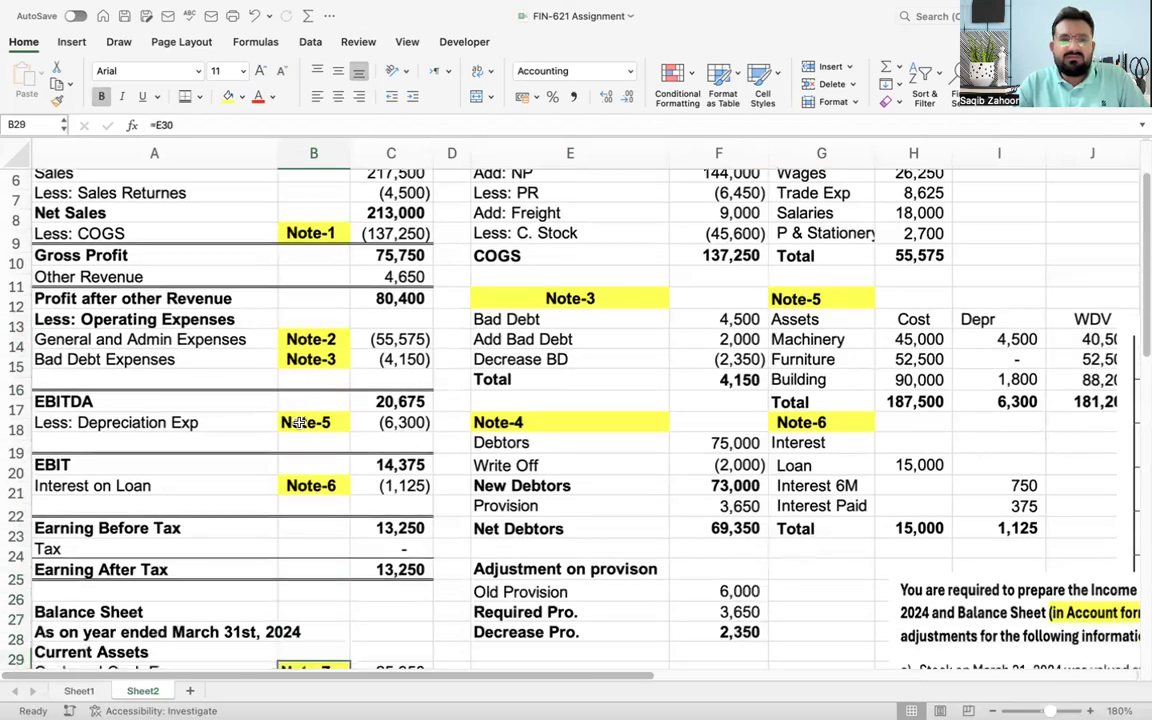
key("Down")
key("Down")
key("Down")
key("Down")
key("Down")
key("Down")
key("Down")
key("Down")
key("Down")
key("Down")
key("Down")
key("Down")
key("Down")
key("Down")
key("Down")
key("Down")
key("Down")
key("Down")
key("Down")
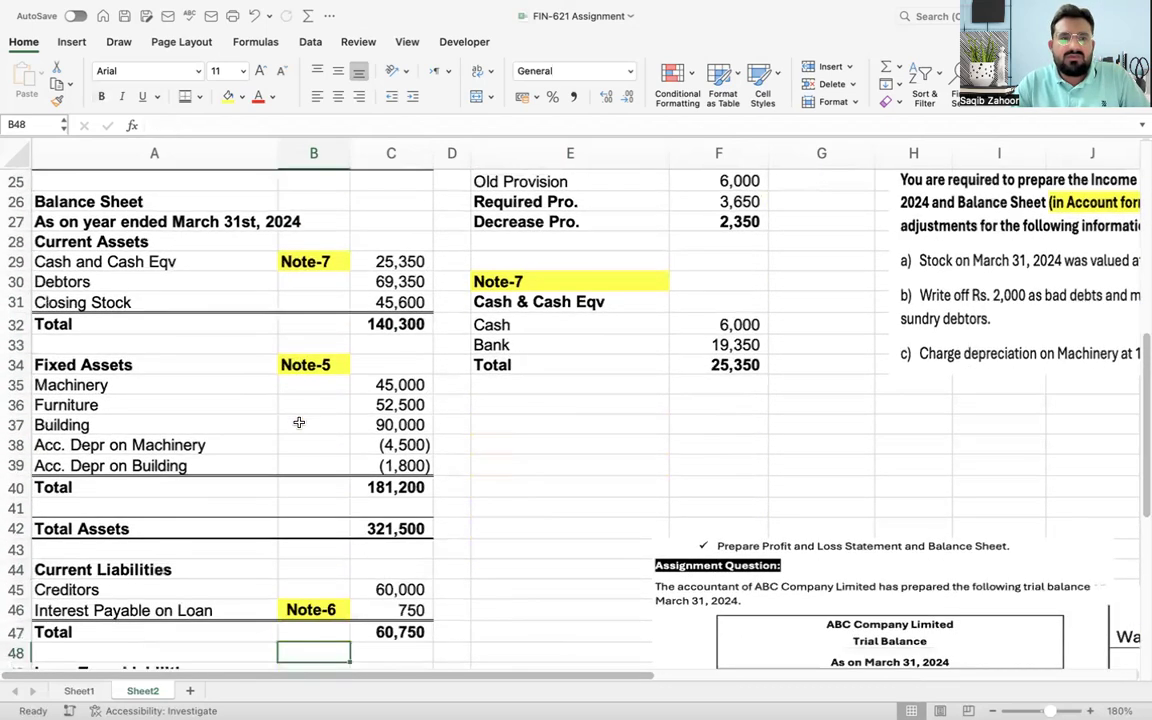
key("Down")
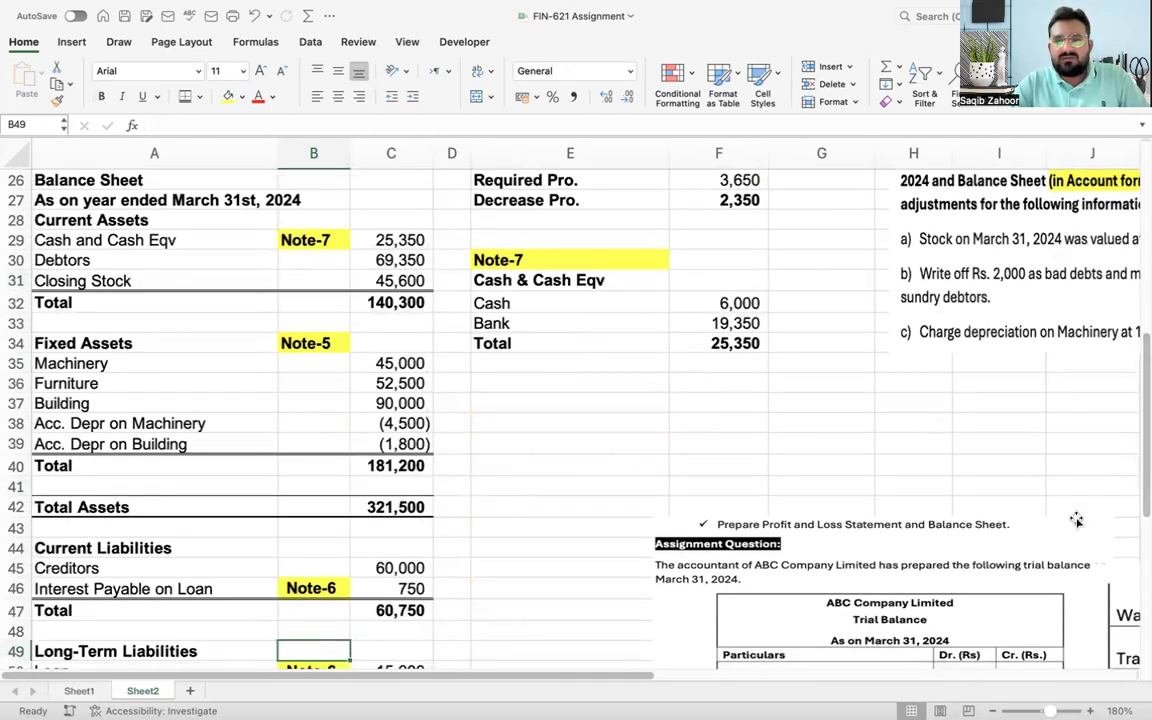
left_click(993, 711)
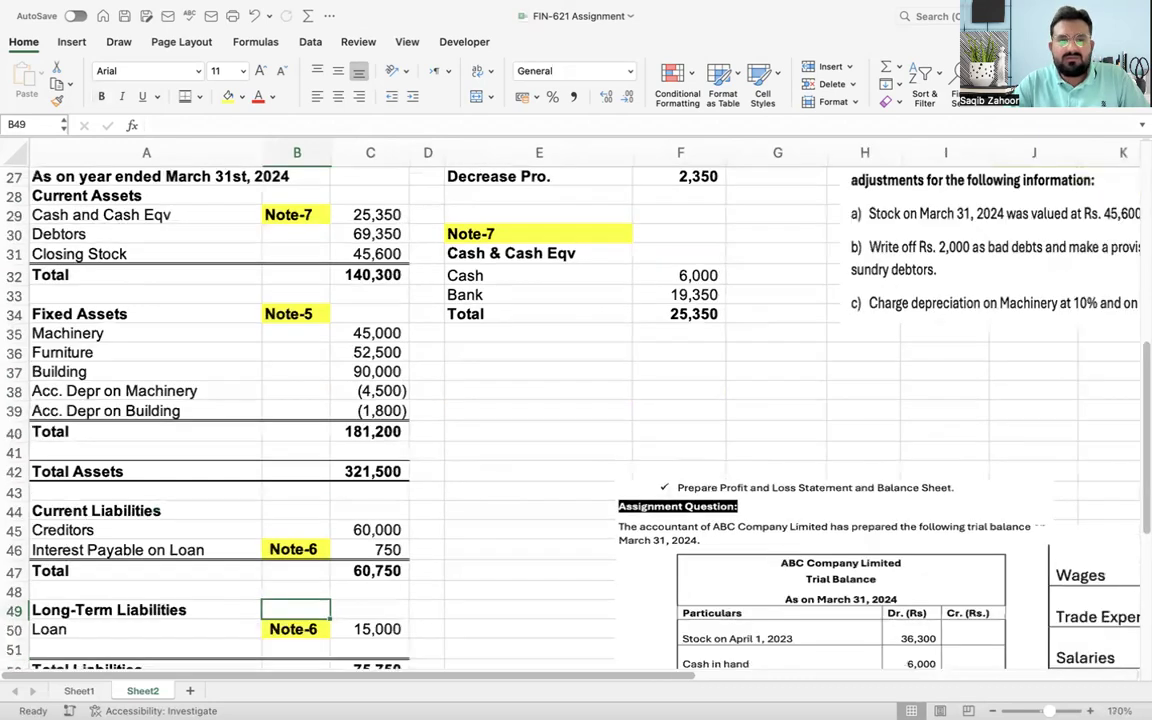
left_click(993, 711)
scroll(576, 420, "up", 1)
left_click(993, 711)
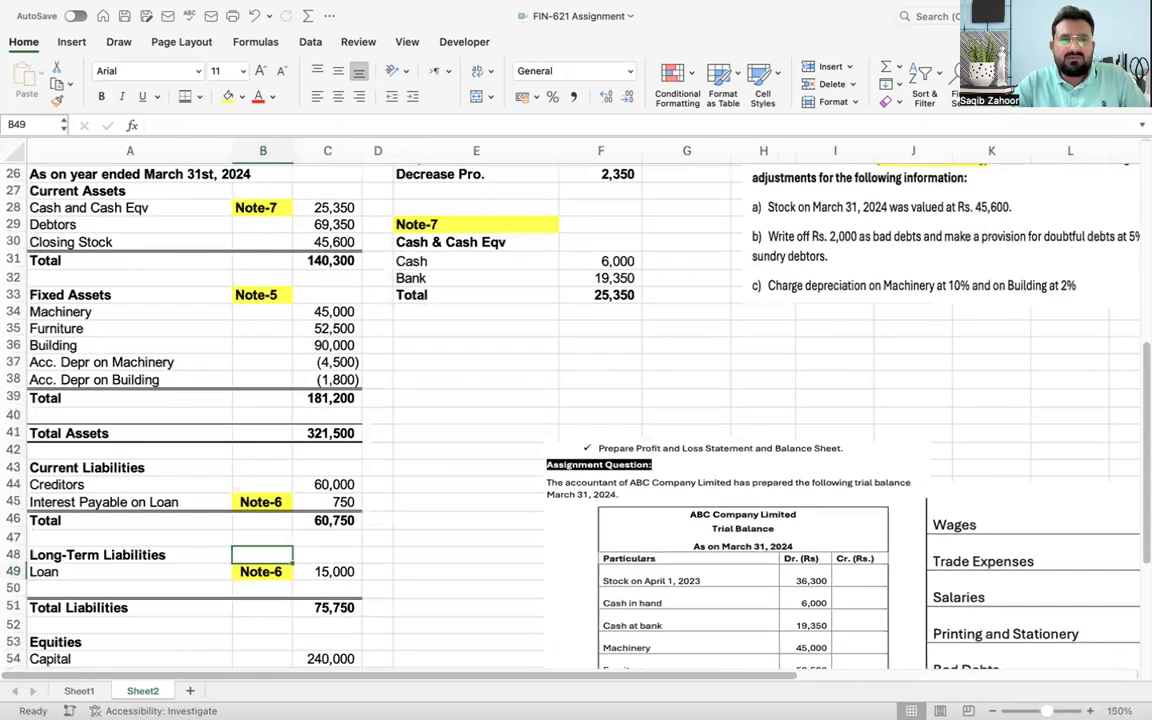
left_click(993, 711)
left_click(993, 711)
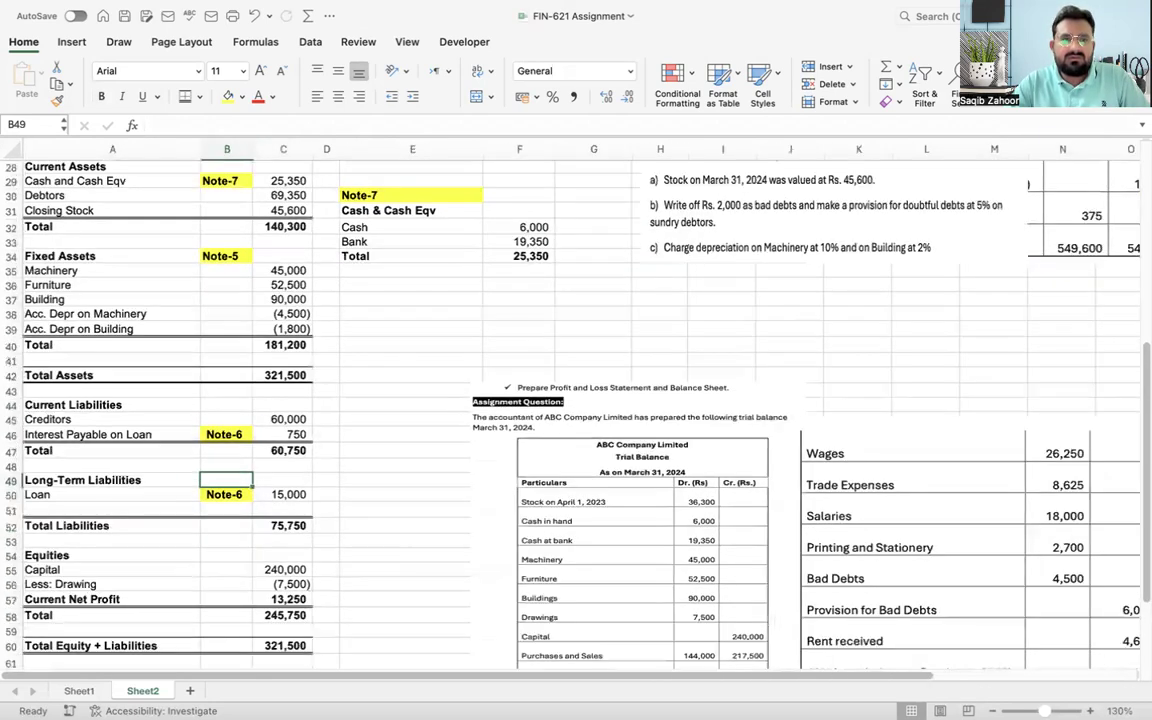
scroll(601, 514, "up", 1)
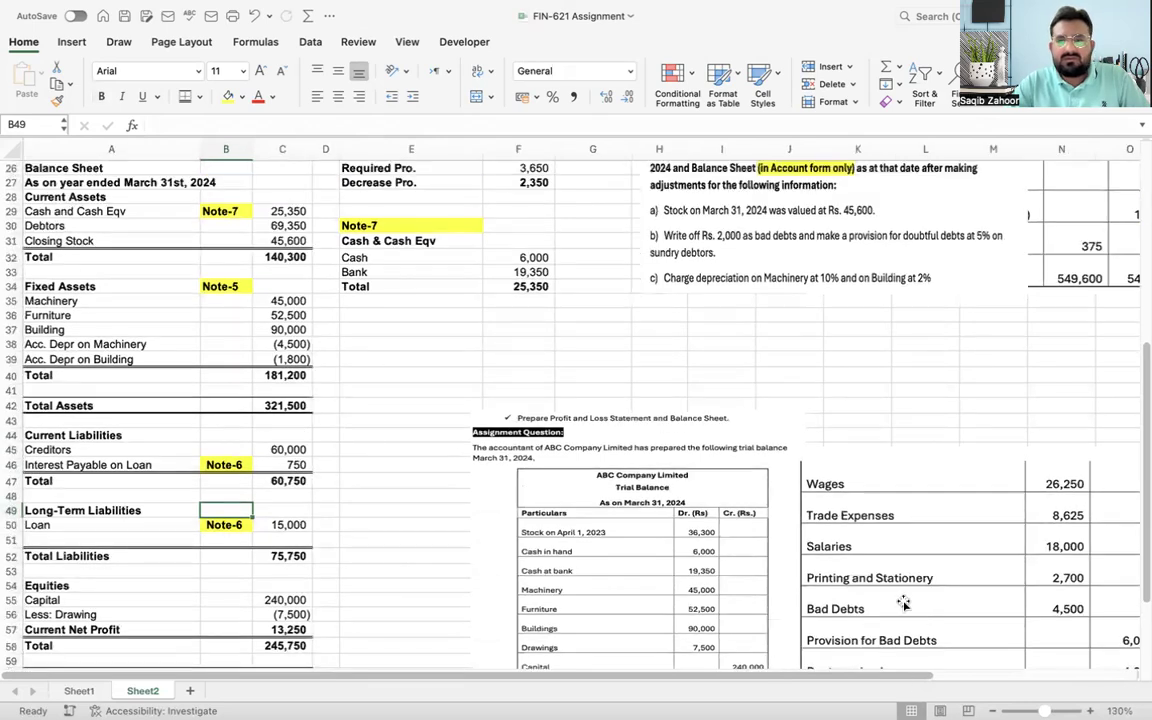
left_click(1090, 711)
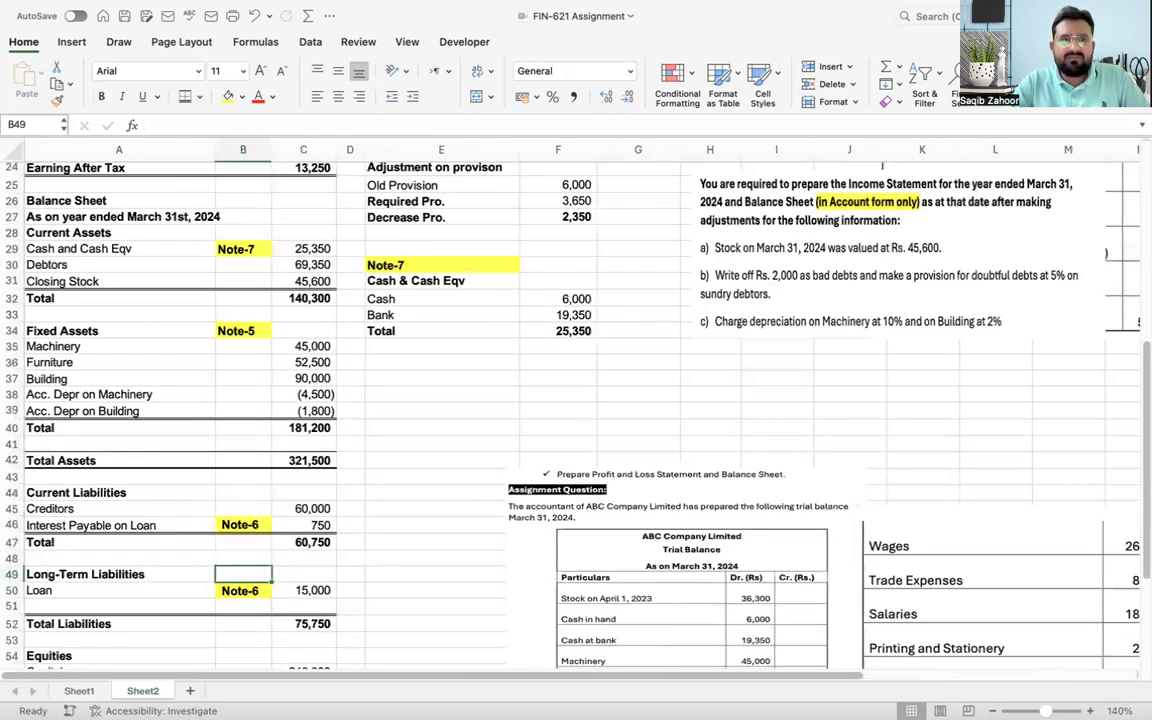
left_click(1090, 711)
left_click(1090, 711)
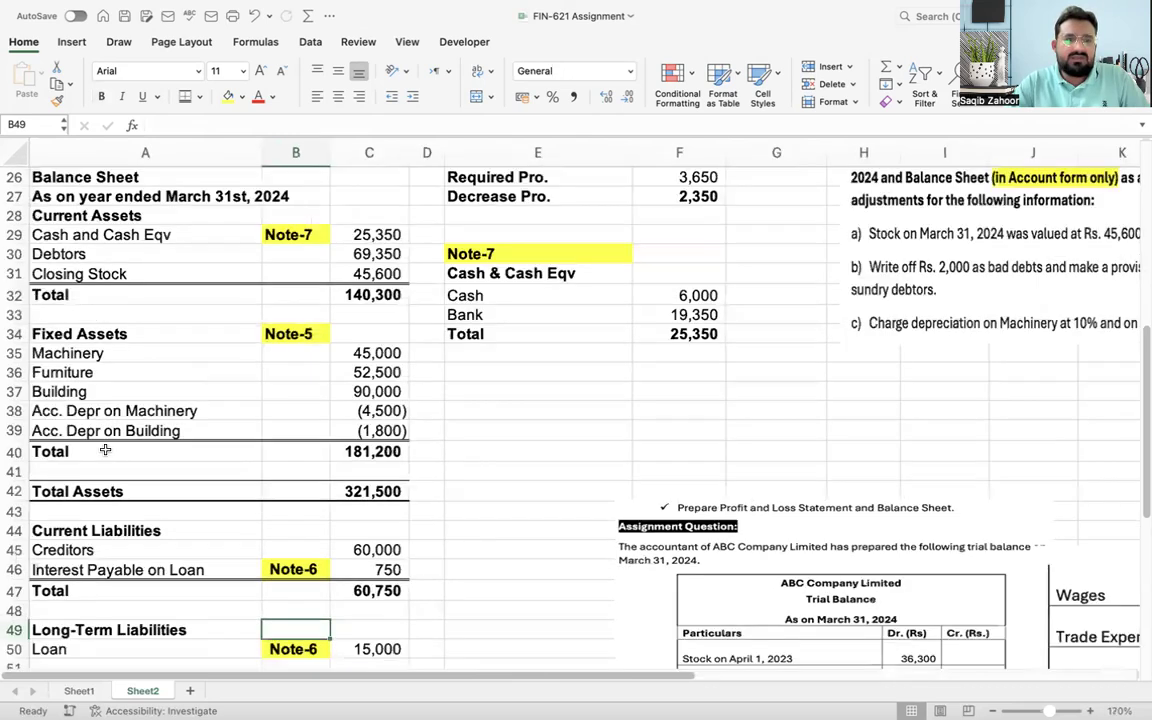
Step: Examine the balance sheet from the fixed assets Total through the liabilities and equities to the Total Equity + Liabilities row
left_click(89, 455)
key("Down")
key("Down")
key("Down")
key("Down")
key("Down")
key("Down")
key("Down")
key("Down")
key("Down")
key("Down")
key("Down")
key("Down")
key("Down")
key("Down")
key("Down")
key("Down")
key("Down")
key("Down")
key("Down")
key("Down")
key("Down")
key("Down")
key("Down")
key("Down")
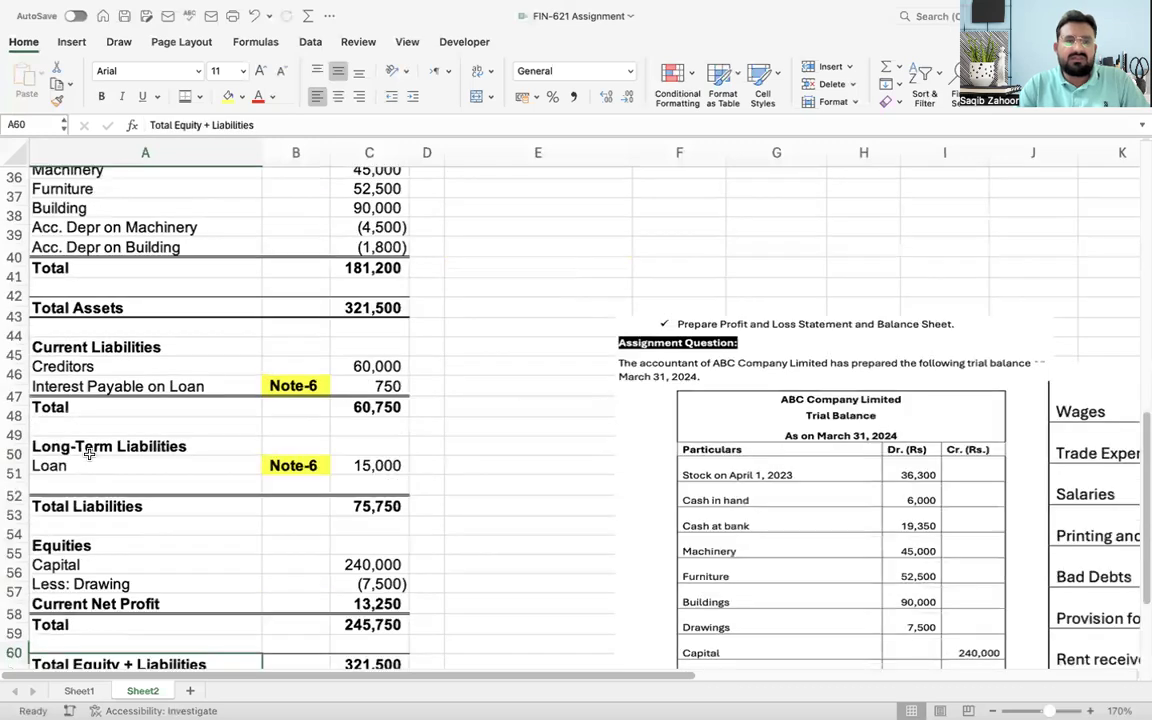